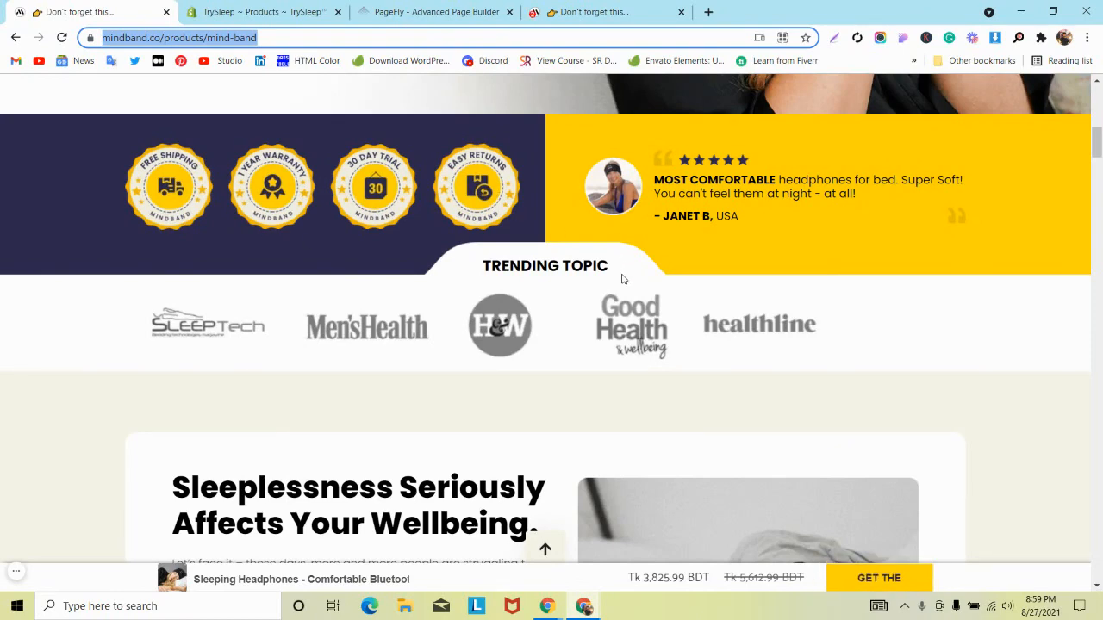
- Switch to the PageFly editor and add a Product Add To Cart element below the GET THE HEADPHONES TODAY button
left_click(435, 12)
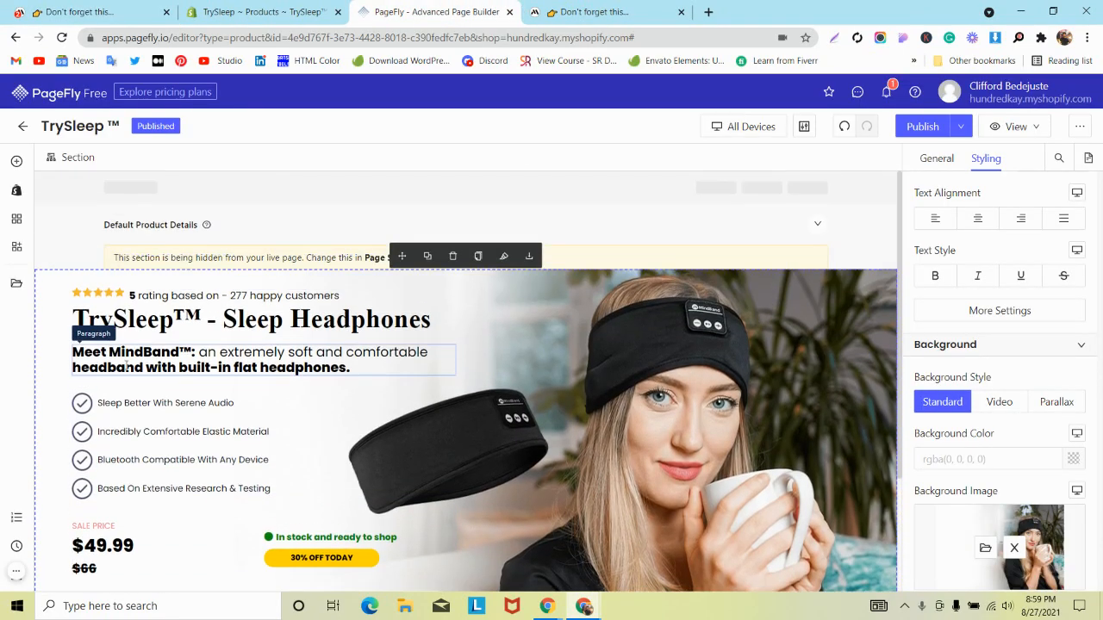
scroll(126, 367, "down", 2)
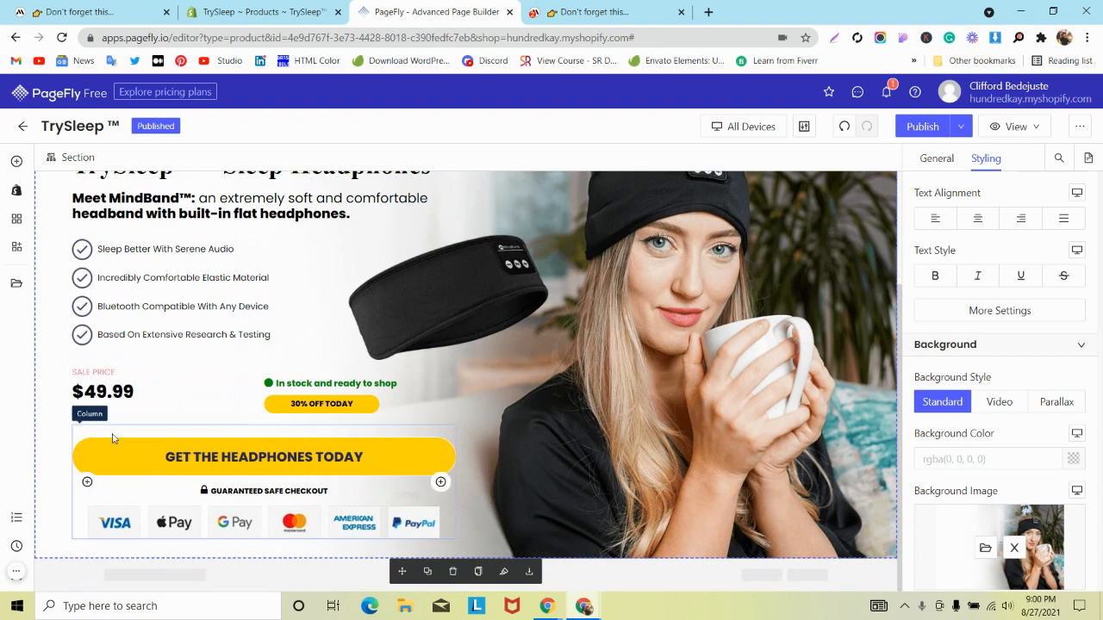
left_click(114, 461)
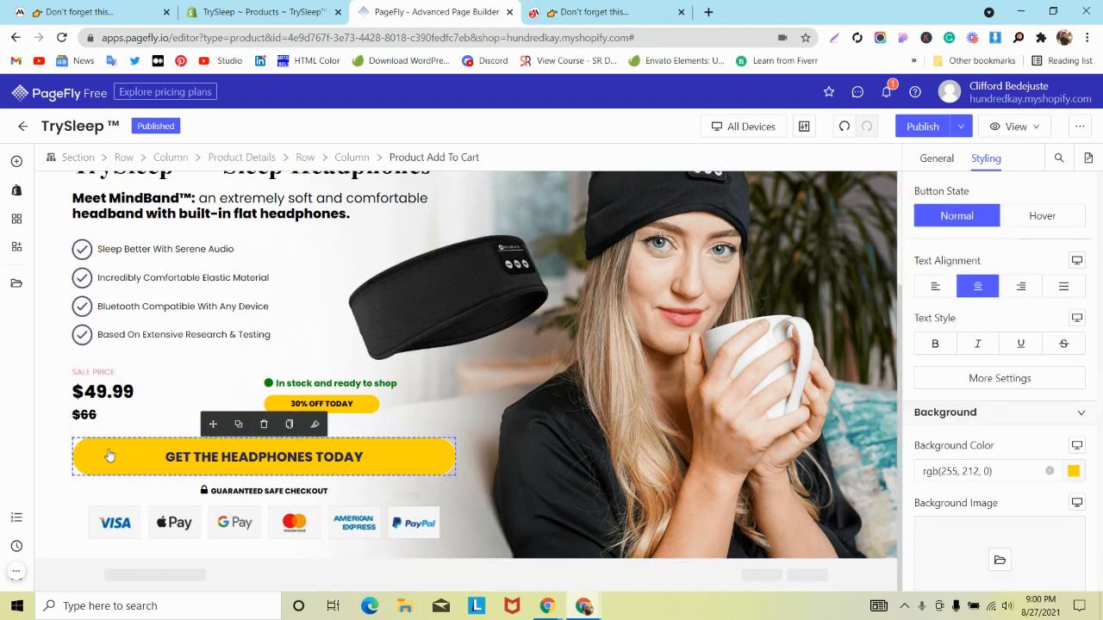
left_click(16, 162)
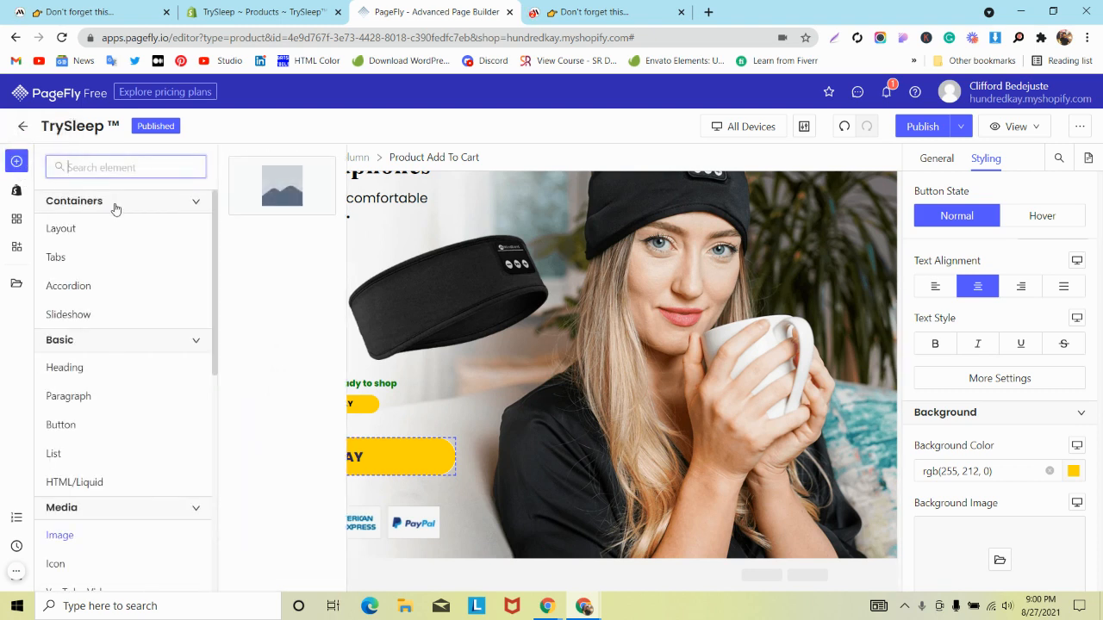
left_click(16, 190)
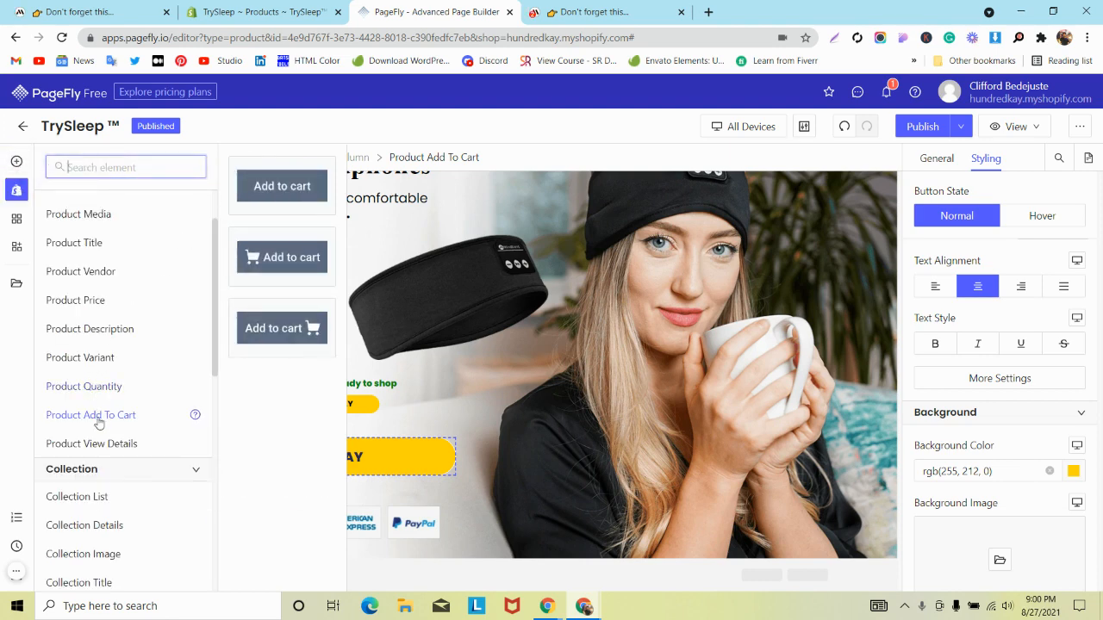
left_click_drag(279, 188, 237, 482)
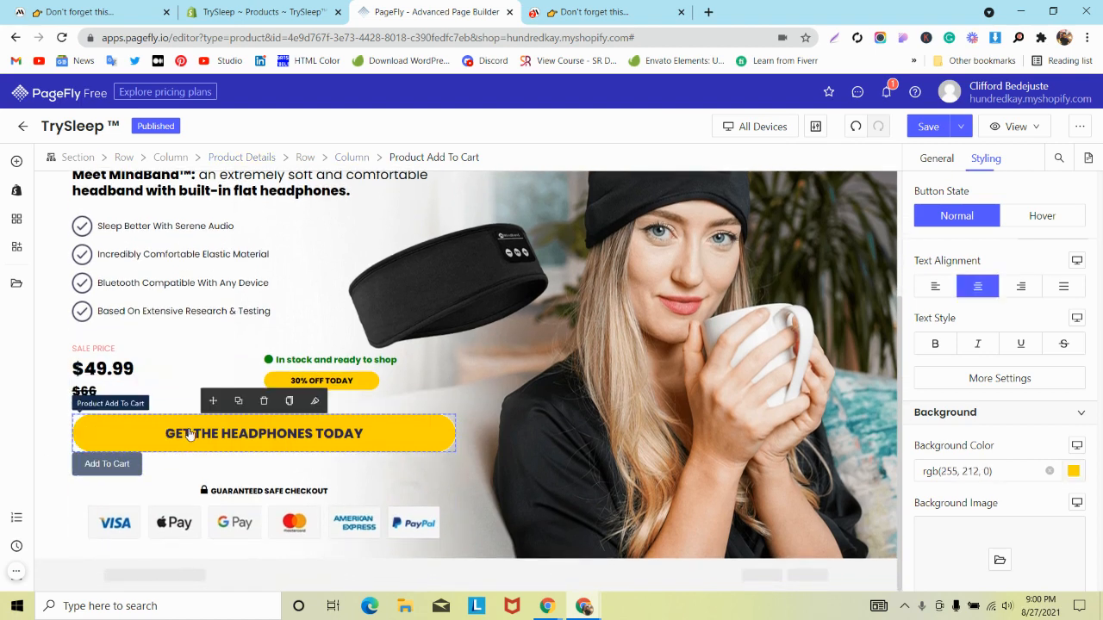
- Copy the GET THE HEADPHONES TODAY button's styles onto the added Add To Cart button, then delete the added button
left_click(288, 402)
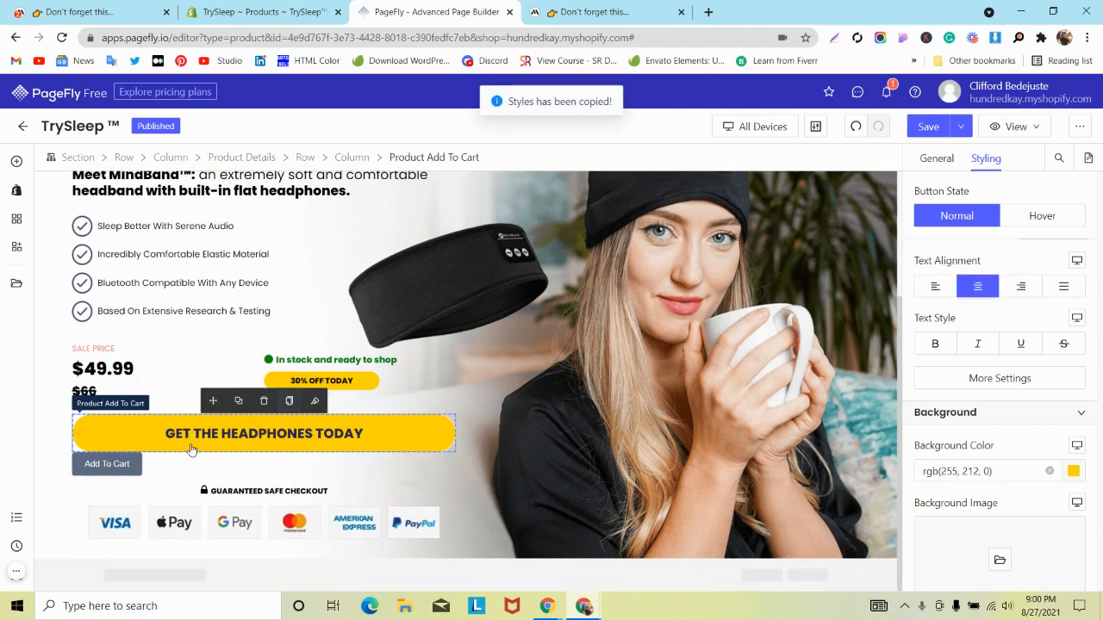
left_click(107, 464)
left_click(157, 440)
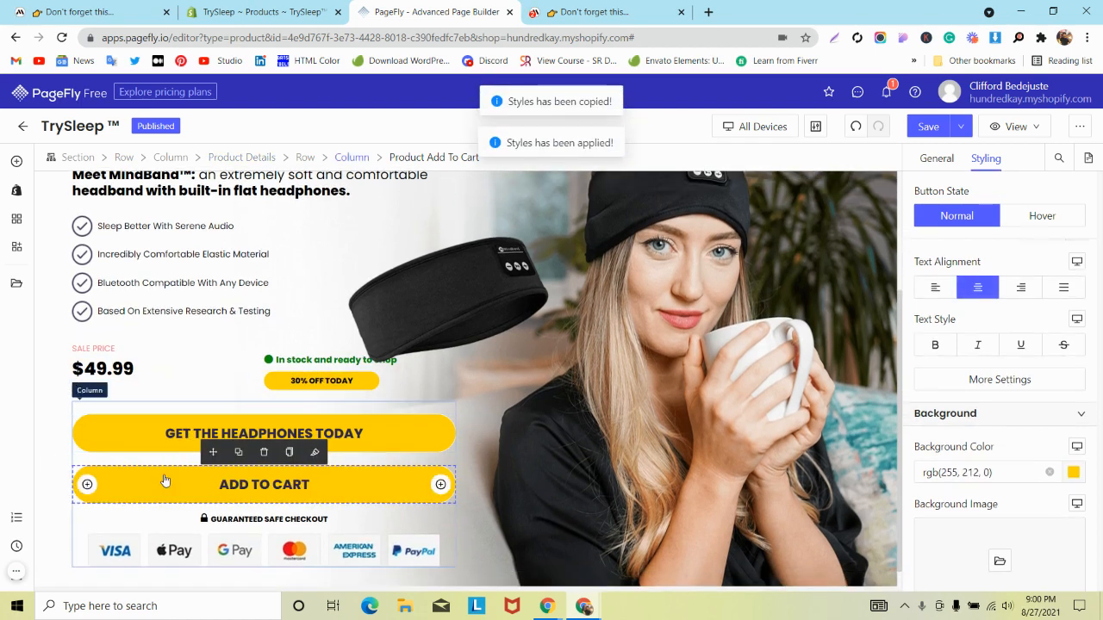
left_click(263, 452)
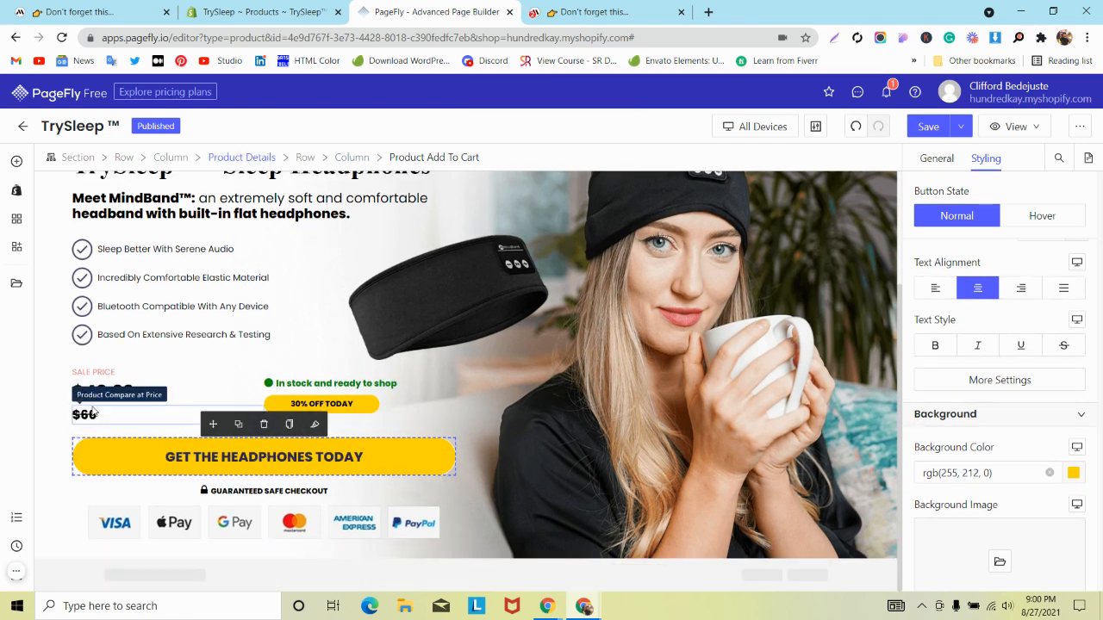
- Check the reference product page, then add a 1/1 layout as a new section below the hero section in PageFly
left_click(97, 17)
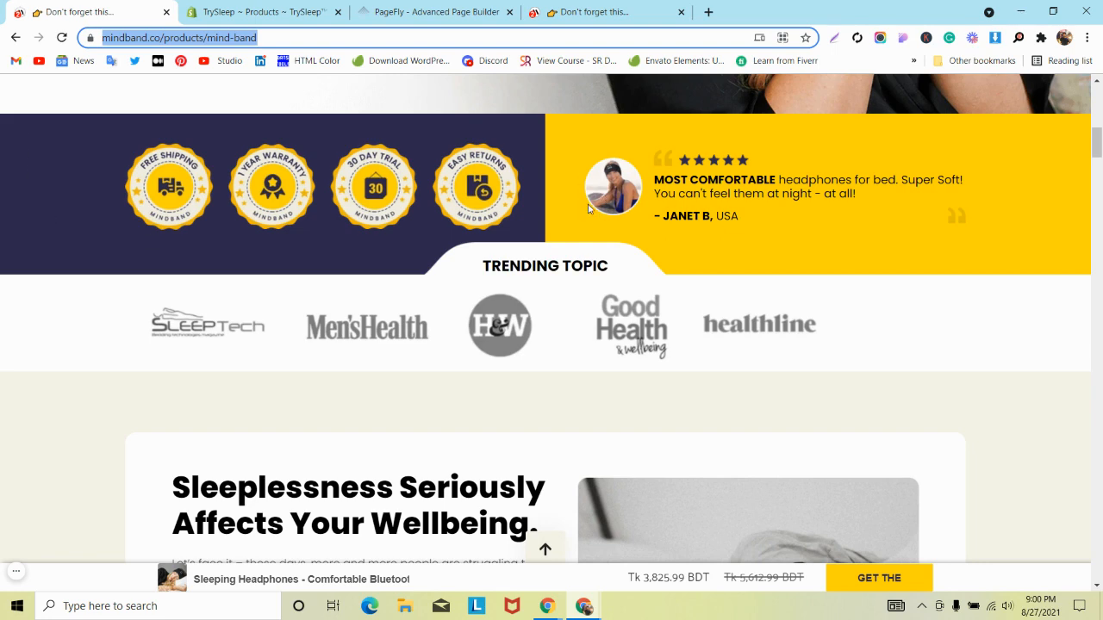
left_click(431, 12)
left_click(17, 161)
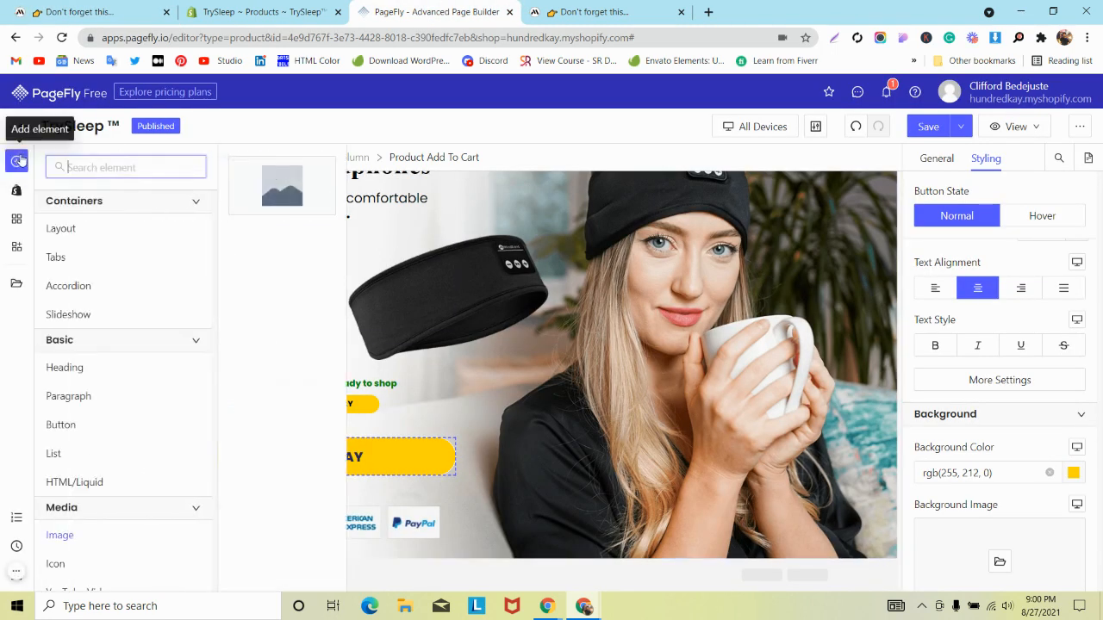
mouse_move(81, 226)
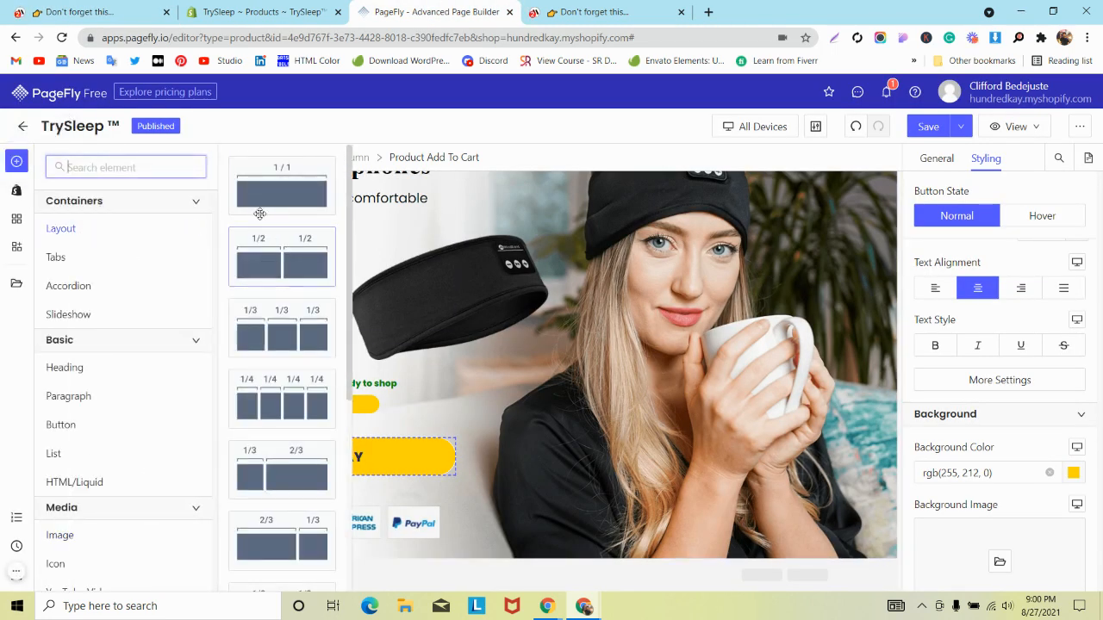
left_click_drag(261, 188, 220, 562)
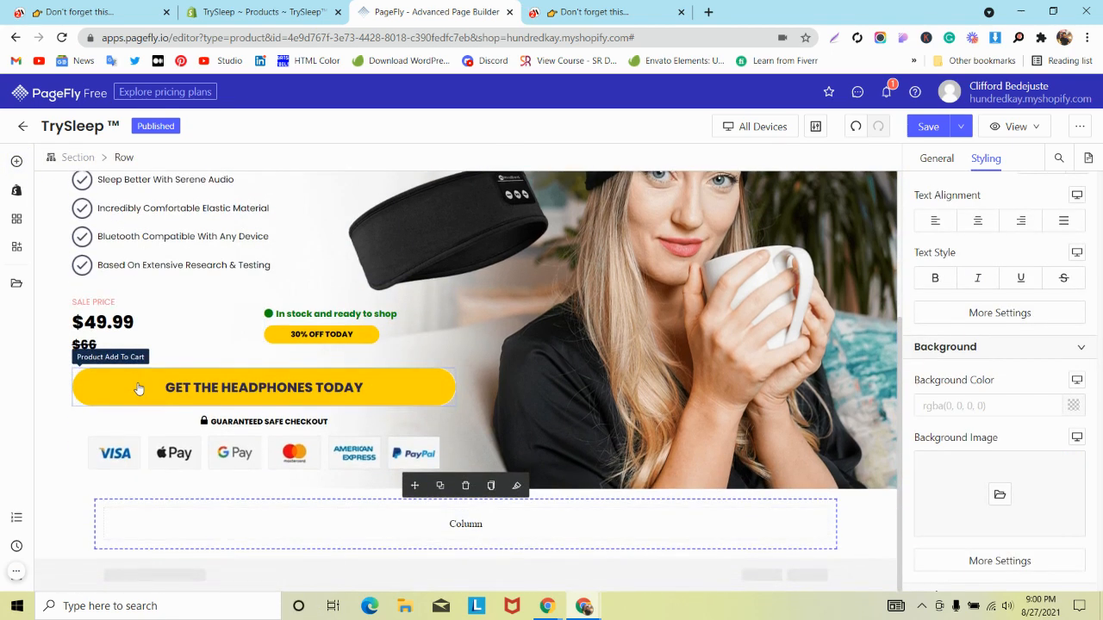
- Turn off the fixed width for the new section below the hero
left_click(74, 509)
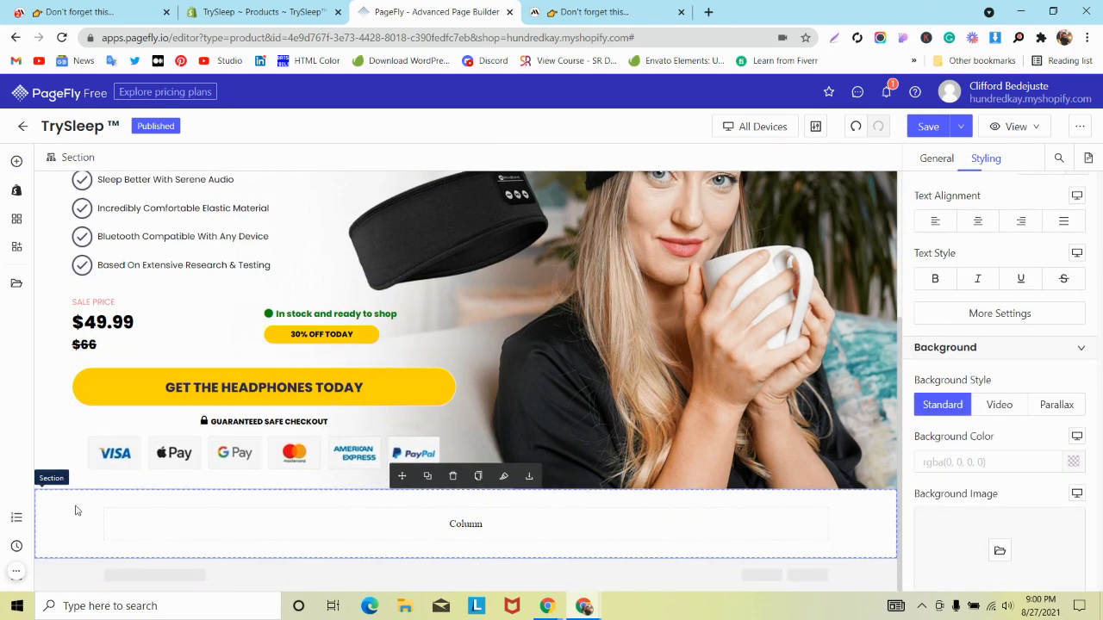
left_click(936, 160)
left_click(1075, 420)
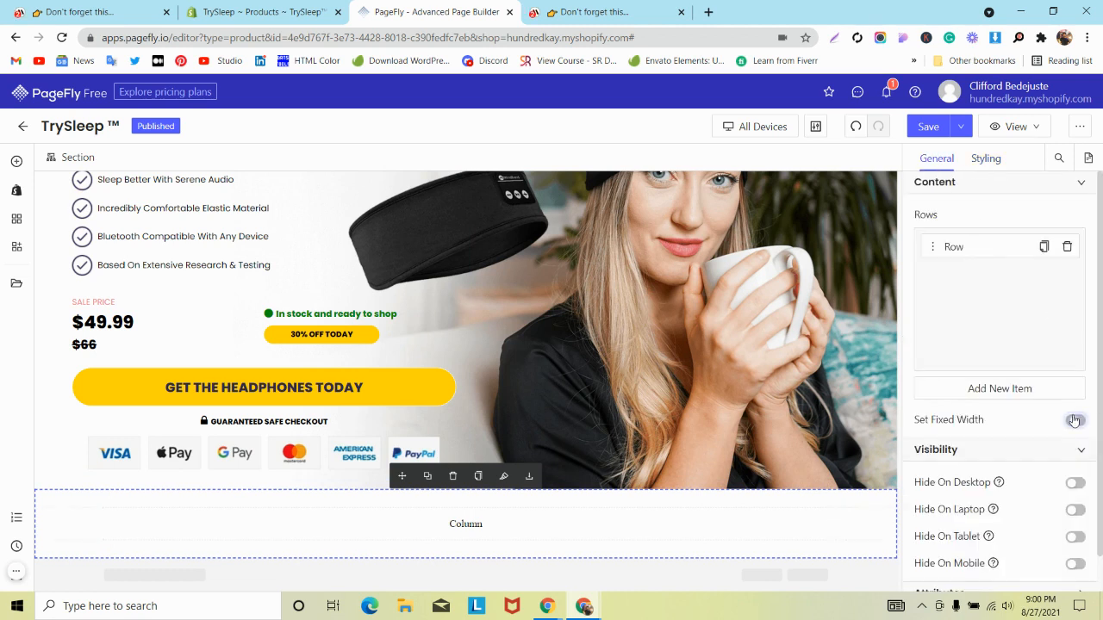
- Set the new section's padding to 0 px on all sides
left_click(397, 528)
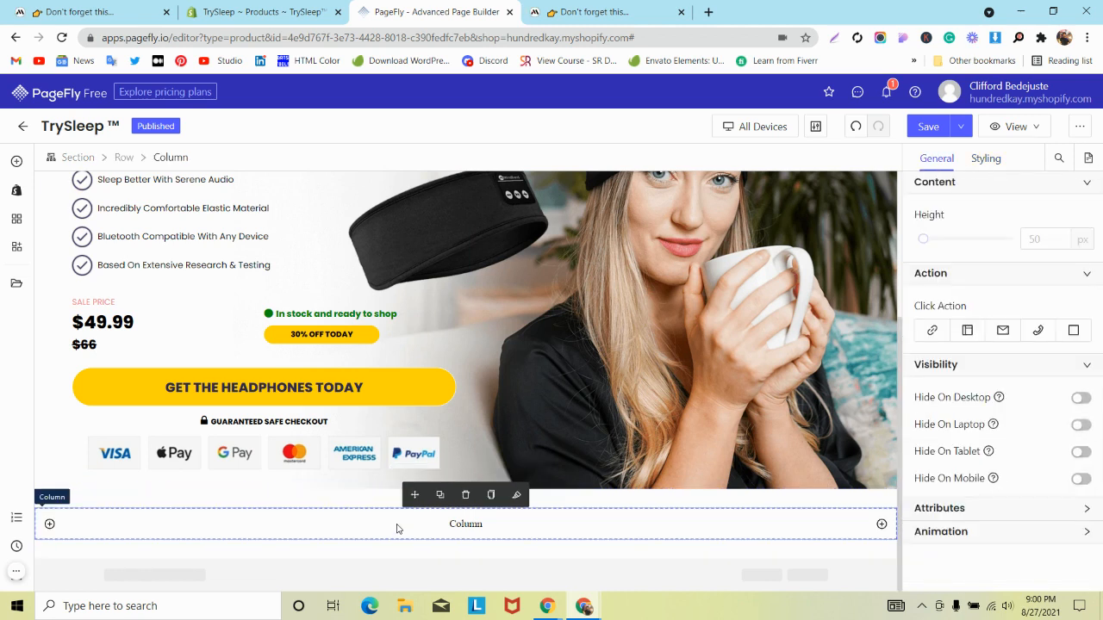
left_click(364, 493)
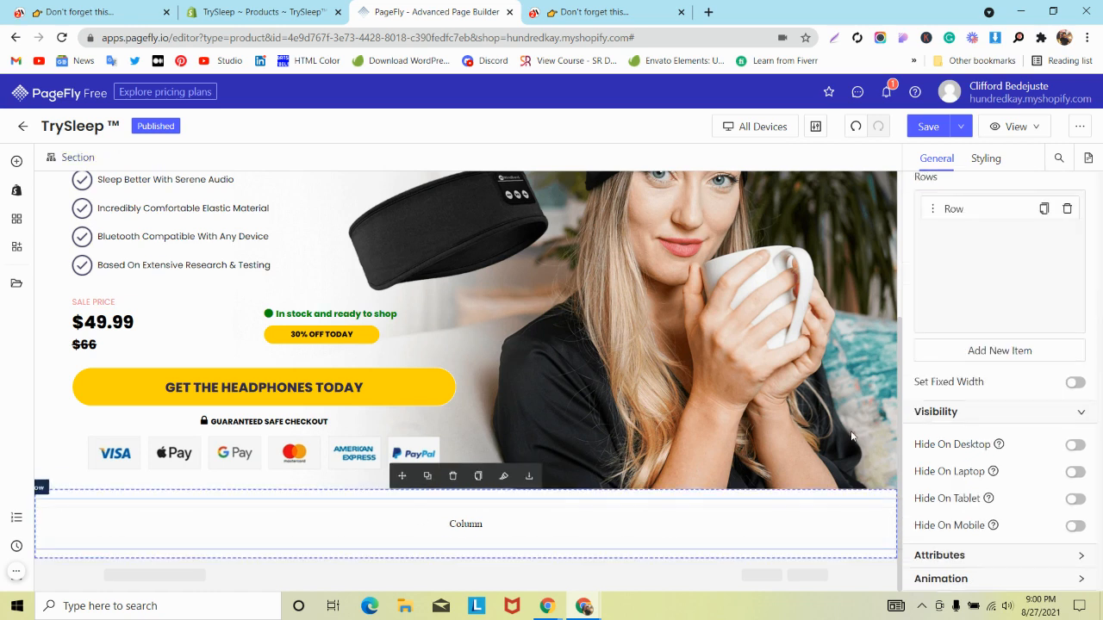
left_click(987, 169)
left_click(989, 323)
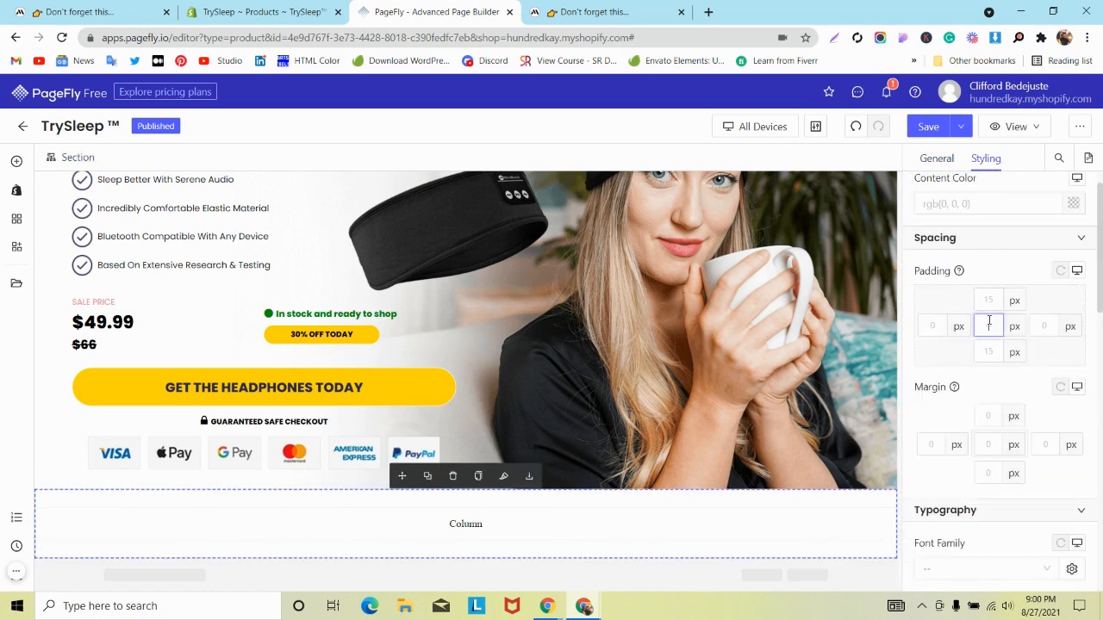
type("0")
- Add a second column to the new section's row and set the row's column spacing to 0 px
left_click(881, 534)
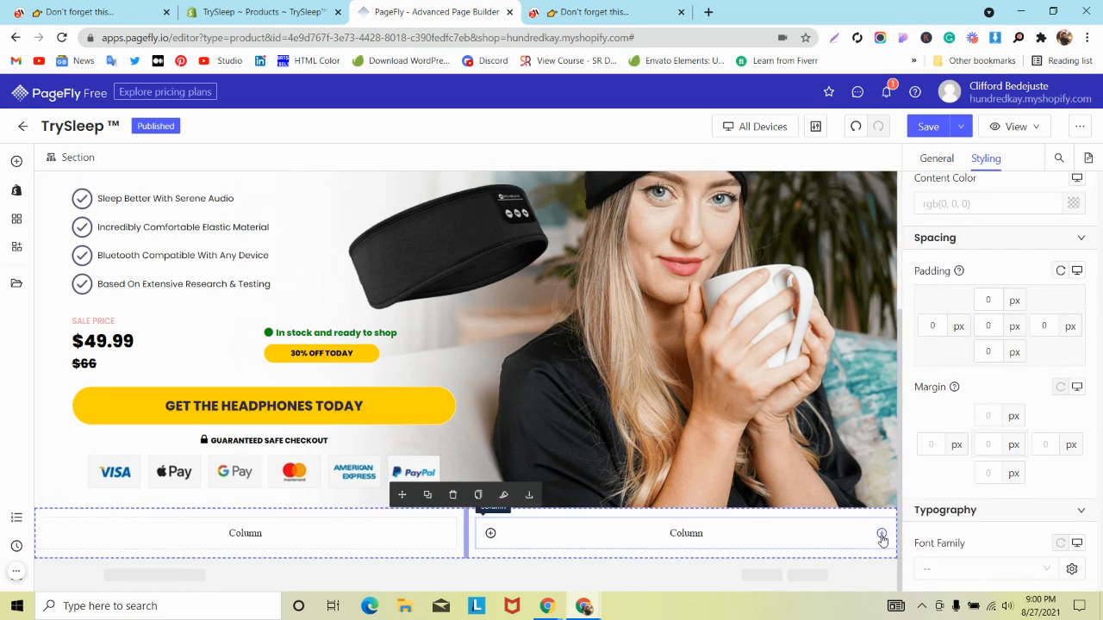
left_click(270, 534)
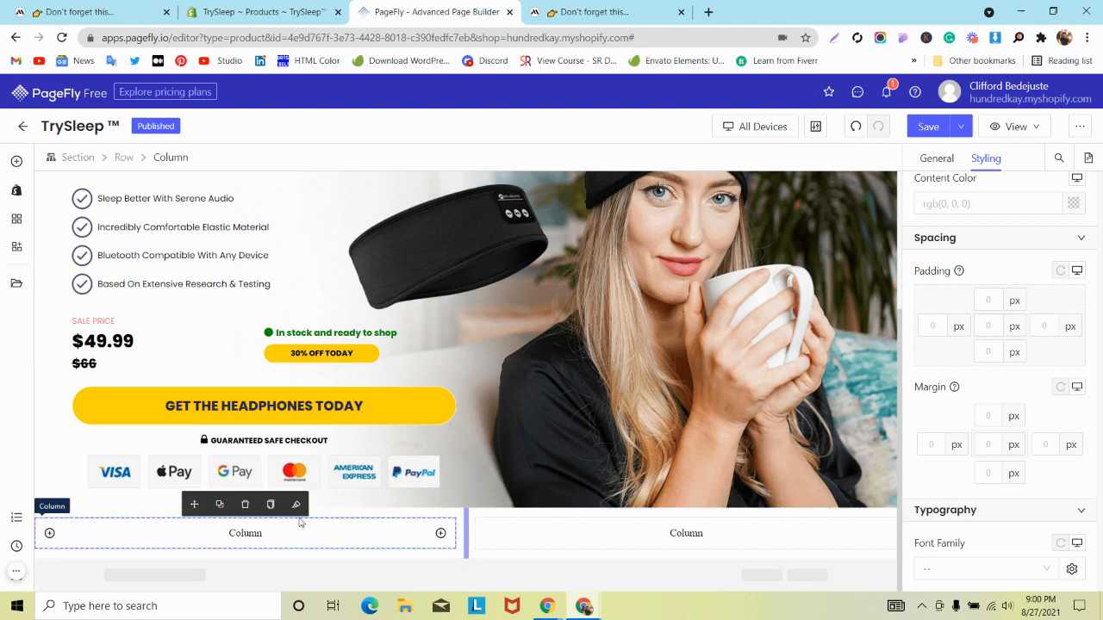
left_click(324, 516)
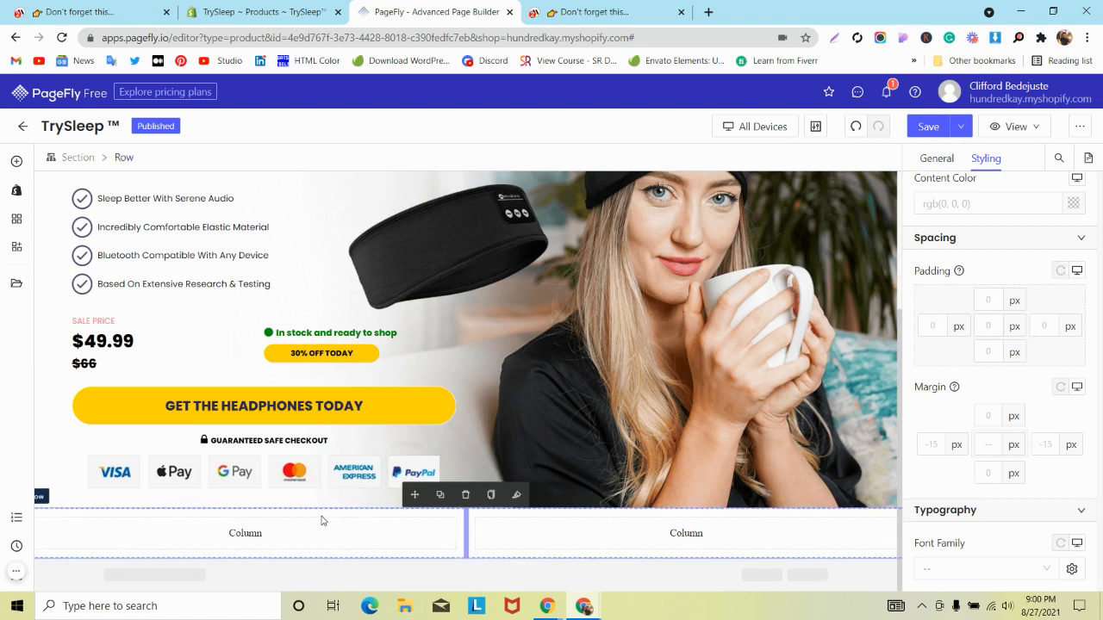
left_click(936, 158)
scroll(1020, 423, "down", 3)
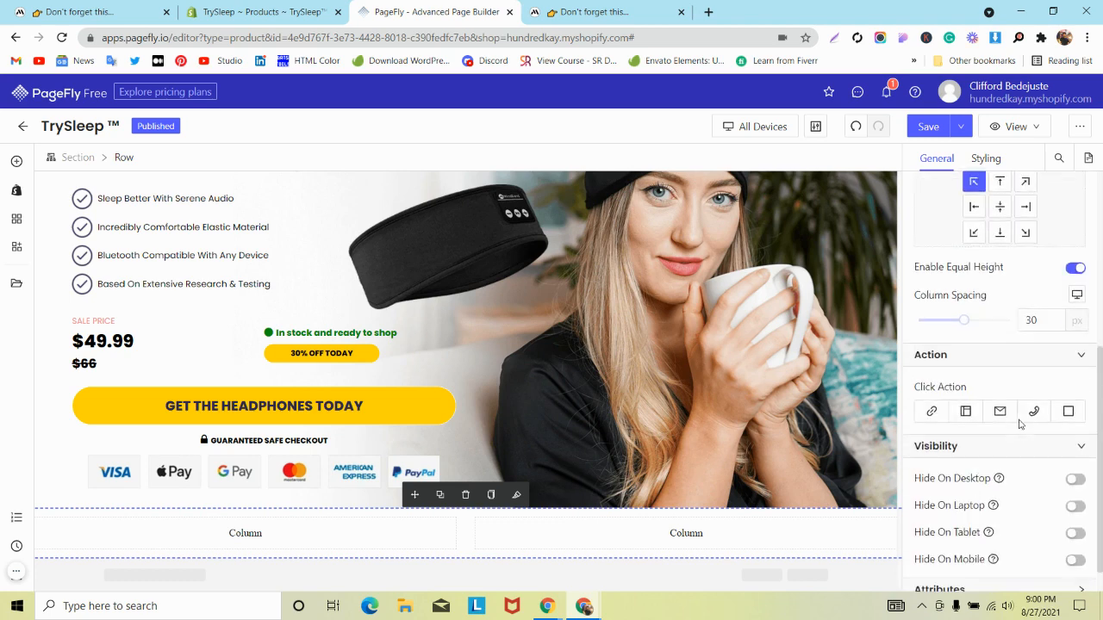
type("0")
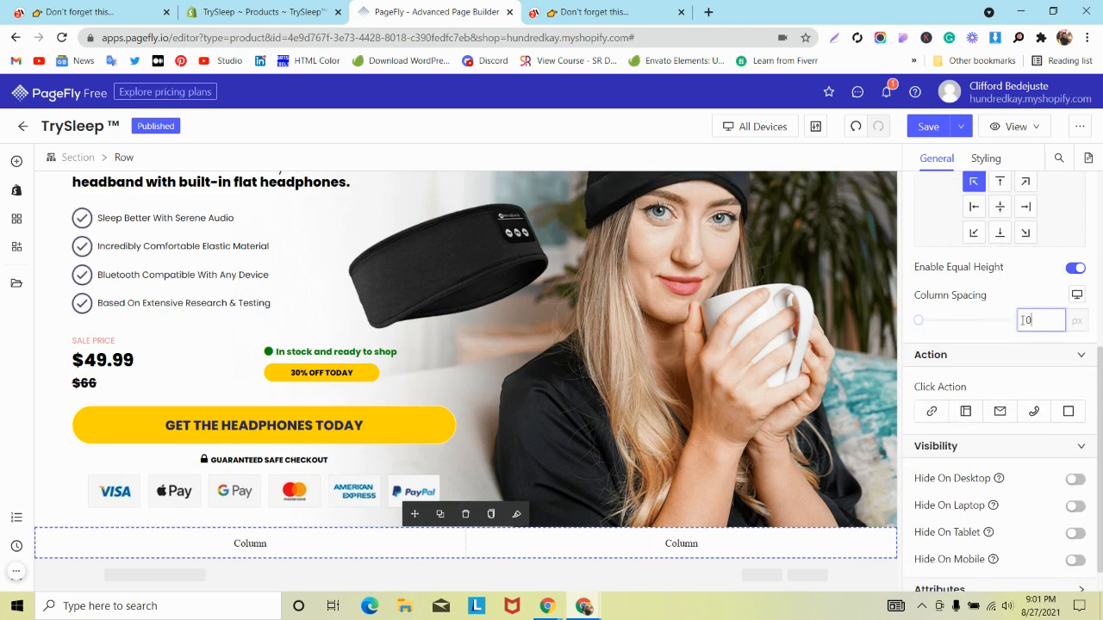
left_click(692, 549)
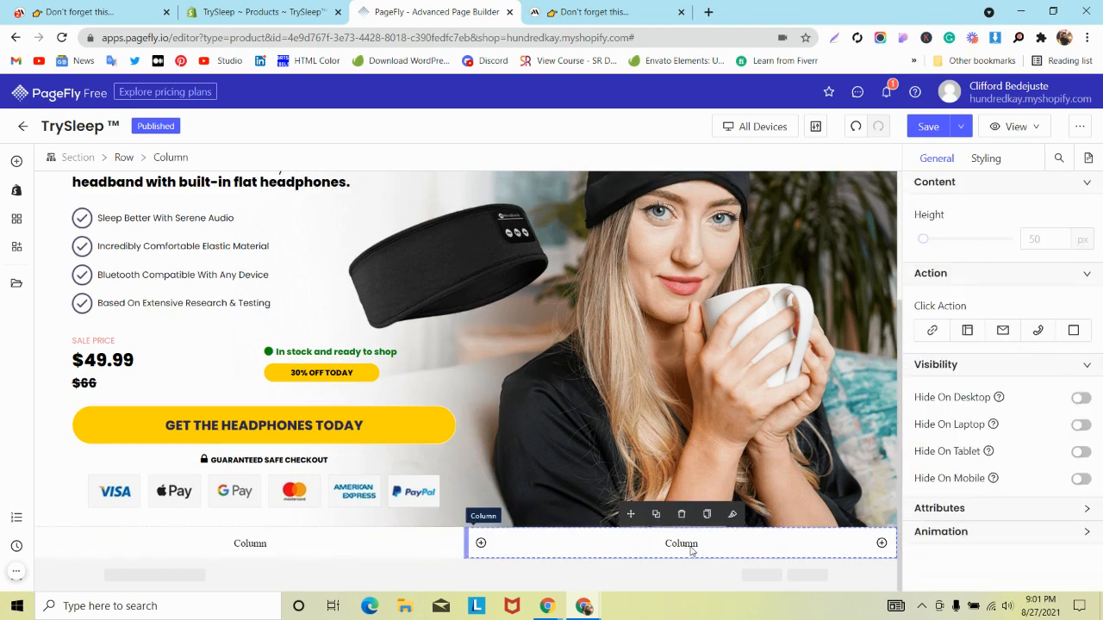
left_click(124, 157)
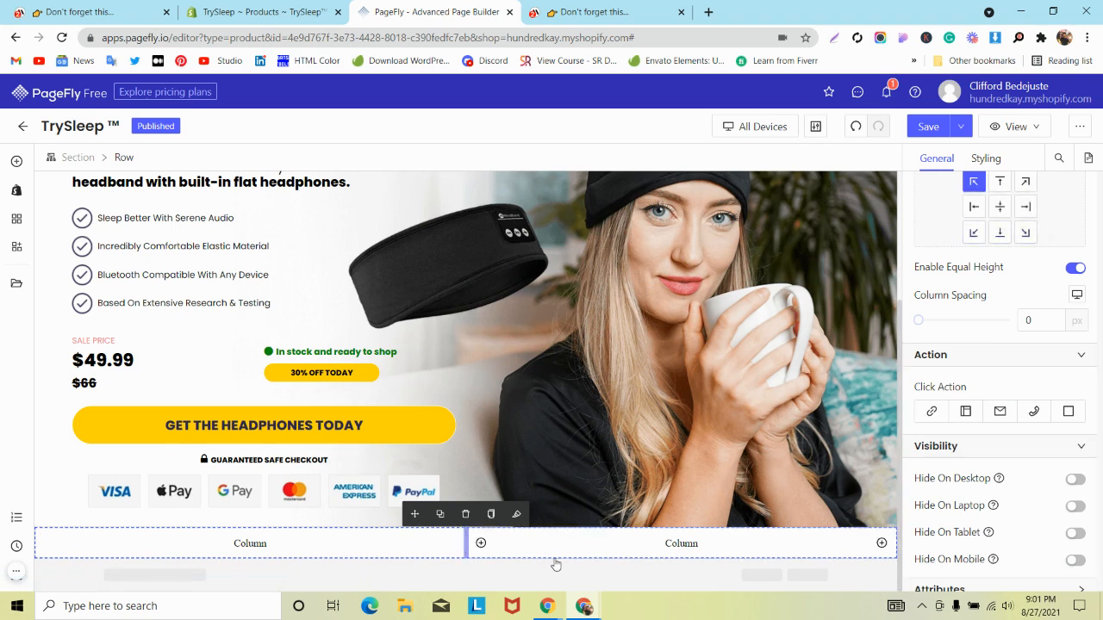
left_click(257, 549)
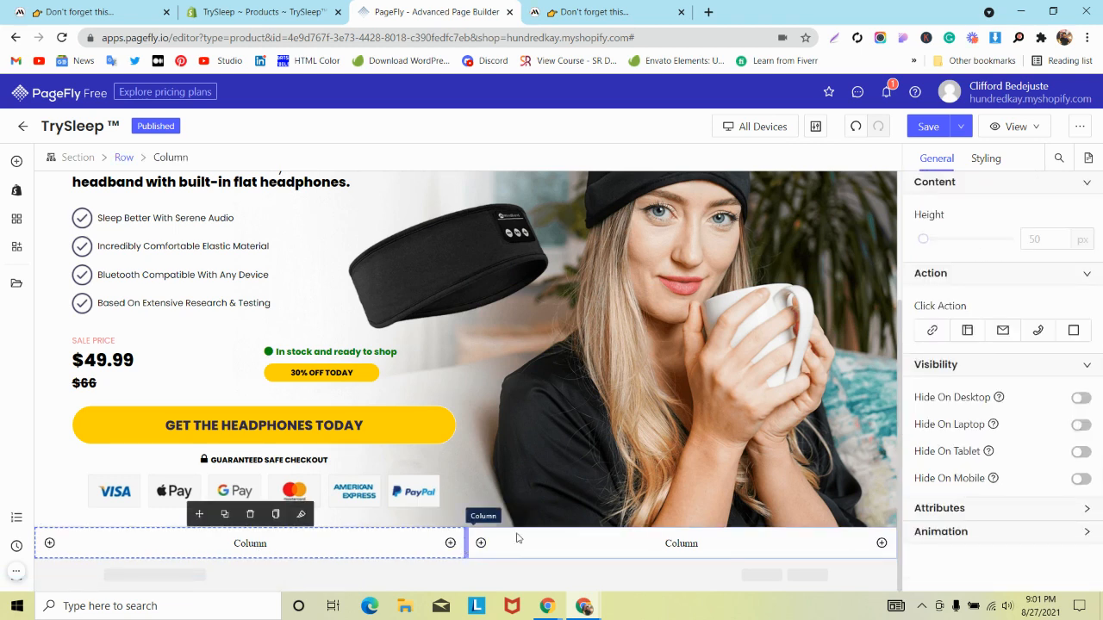
left_click(126, 158)
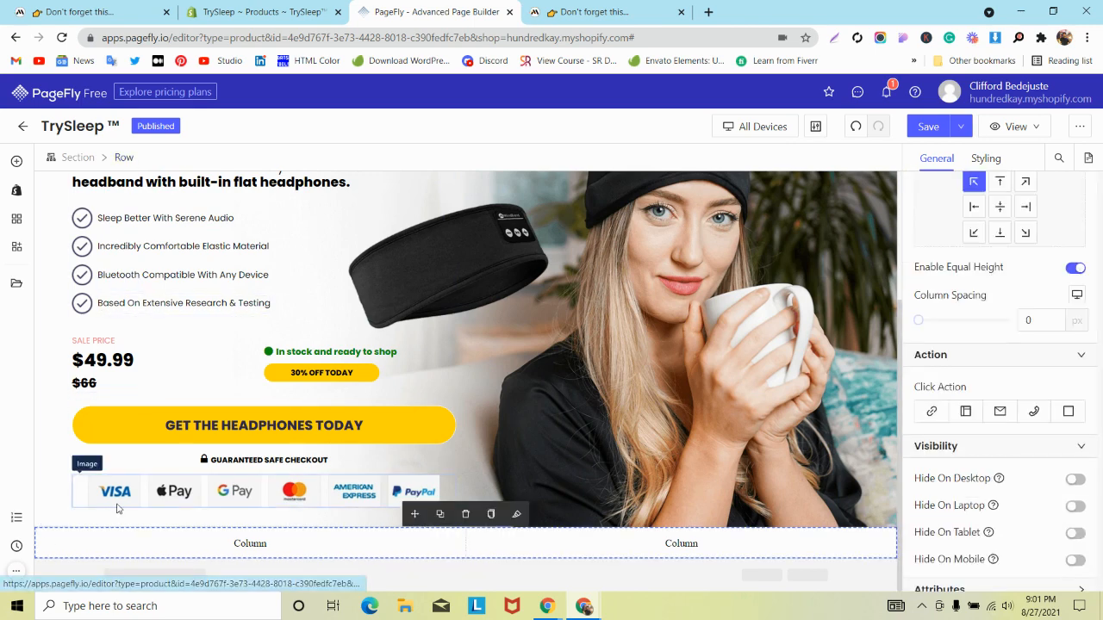
- Set the background color of the new row's left column to #2e294e
left_click(117, 539)
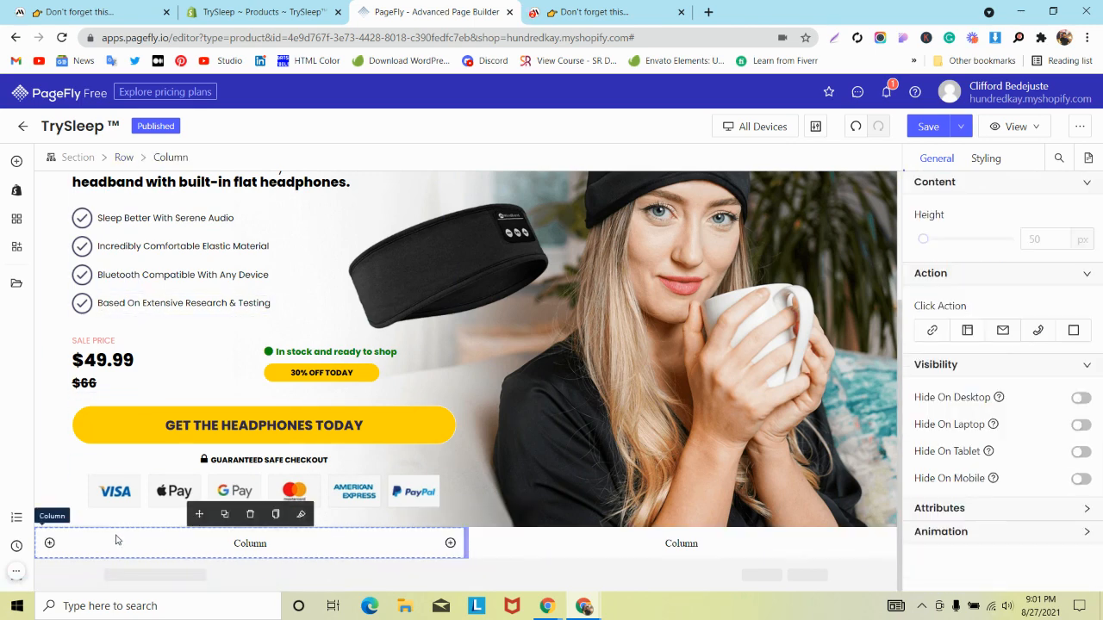
left_click(986, 160)
scroll(999, 382, "down", 3)
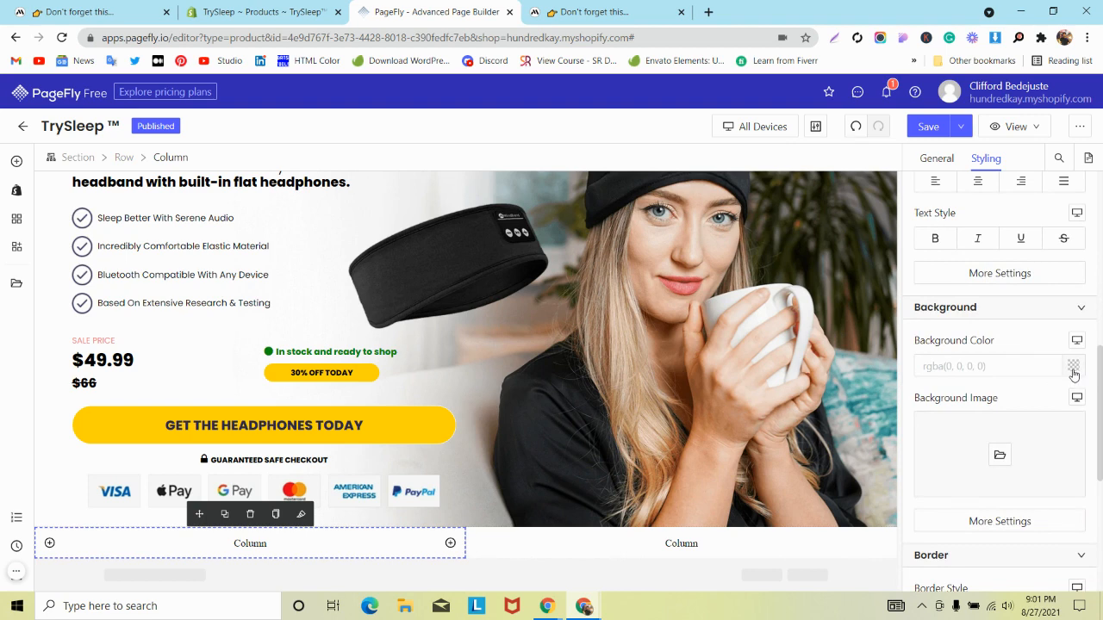
left_click(1074, 366)
key("super+v")
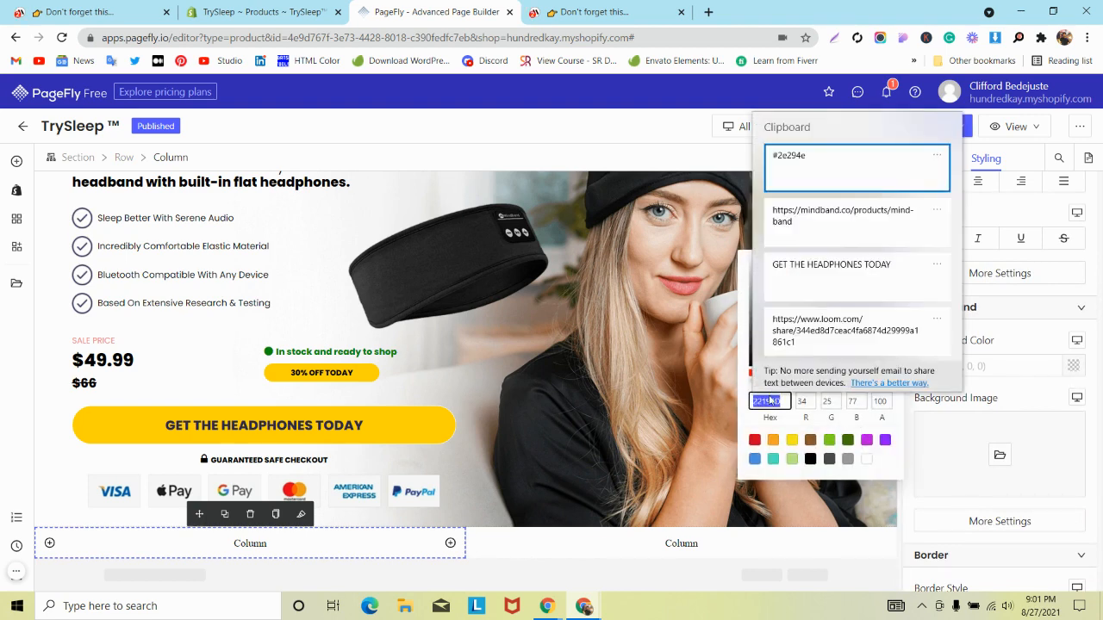
left_click(788, 170)
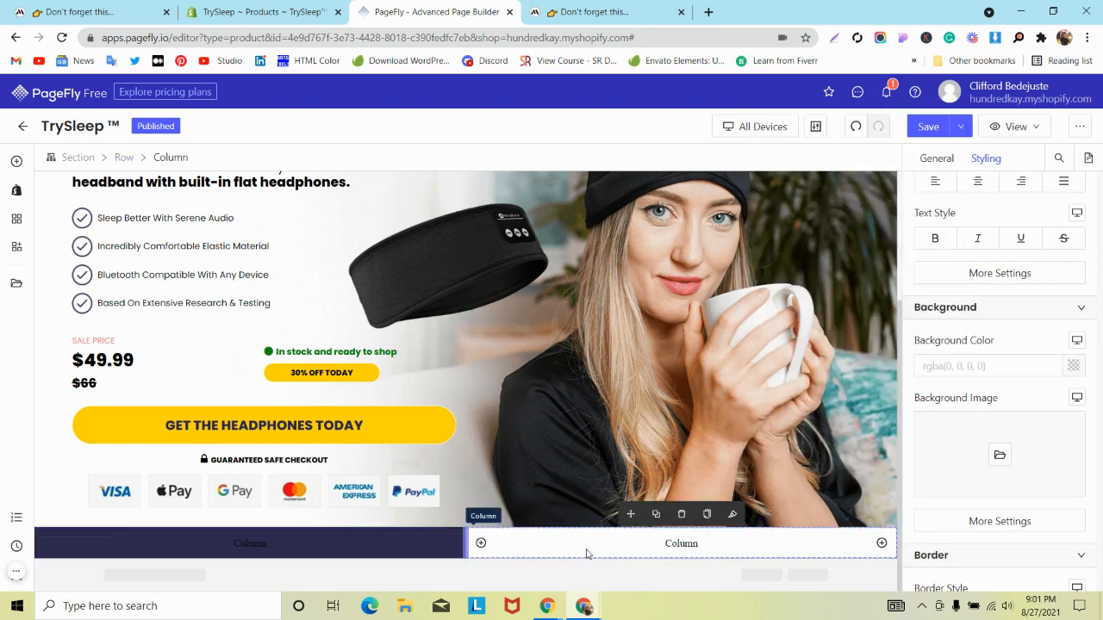
- Inspect the testimonial section on the reference product page and copy its yellow background color #ffd400
left_click(39, 10)
right_click(689, 159)
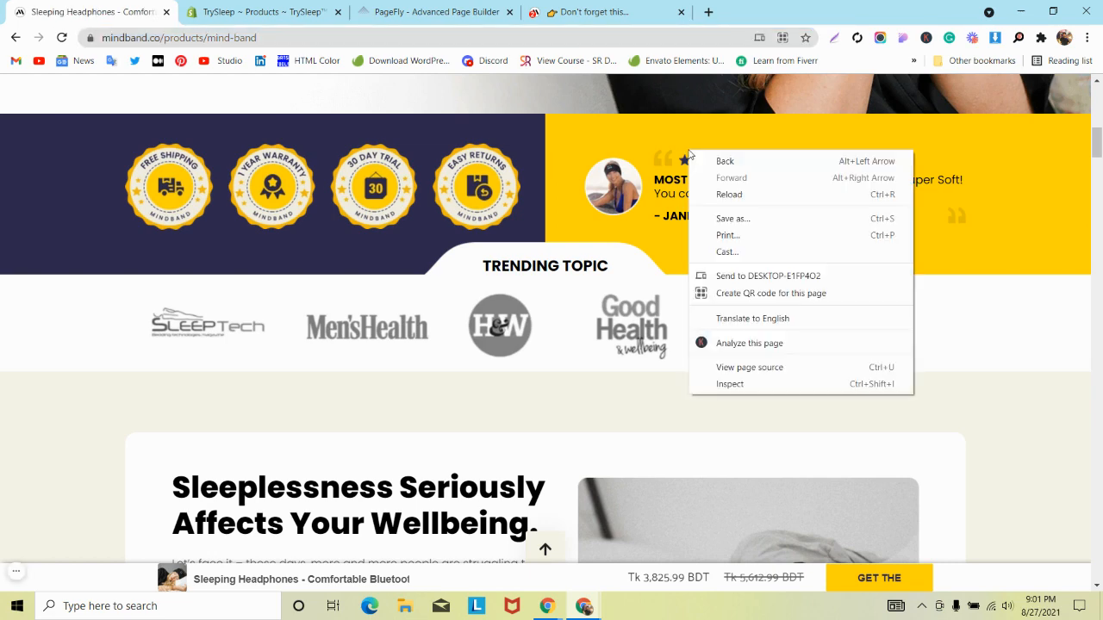
left_click(728, 382)
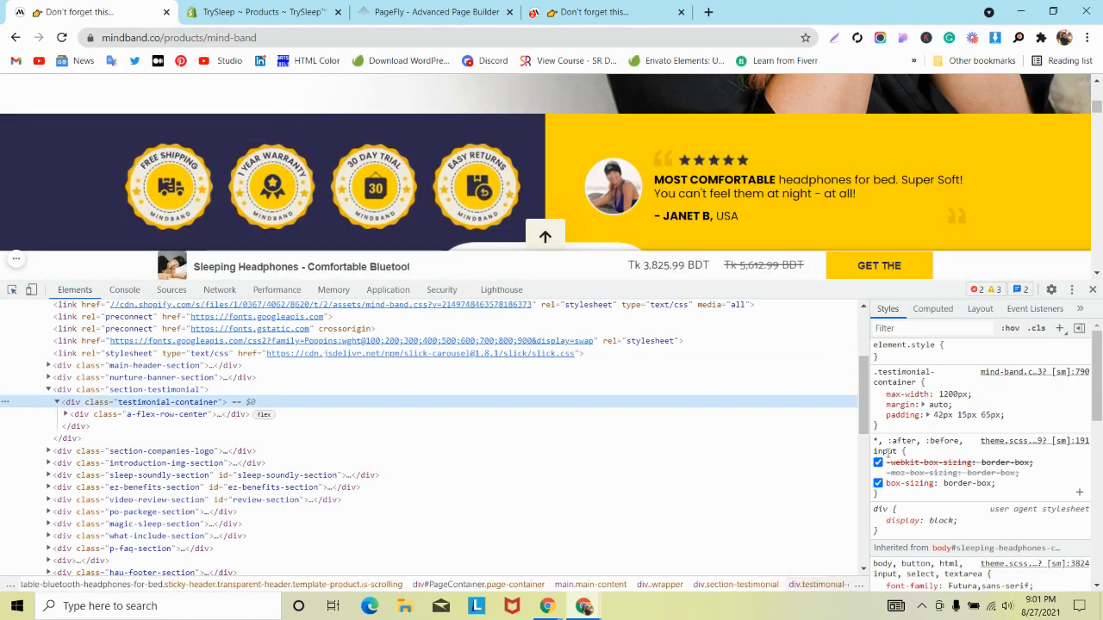
key("ctrl+shift+c")
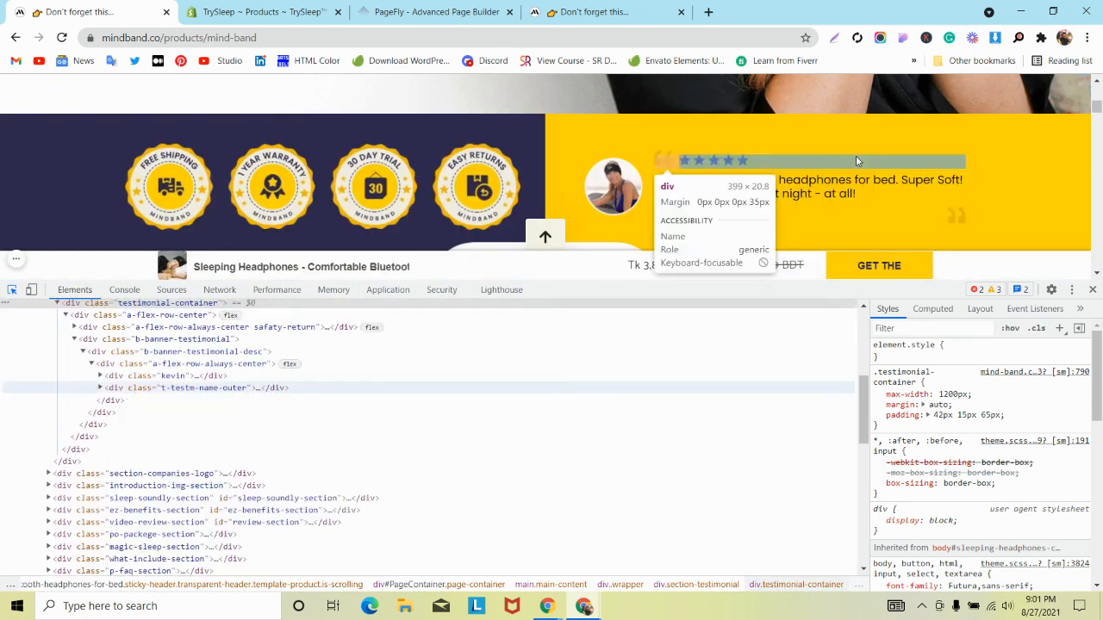
left_click(930, 132)
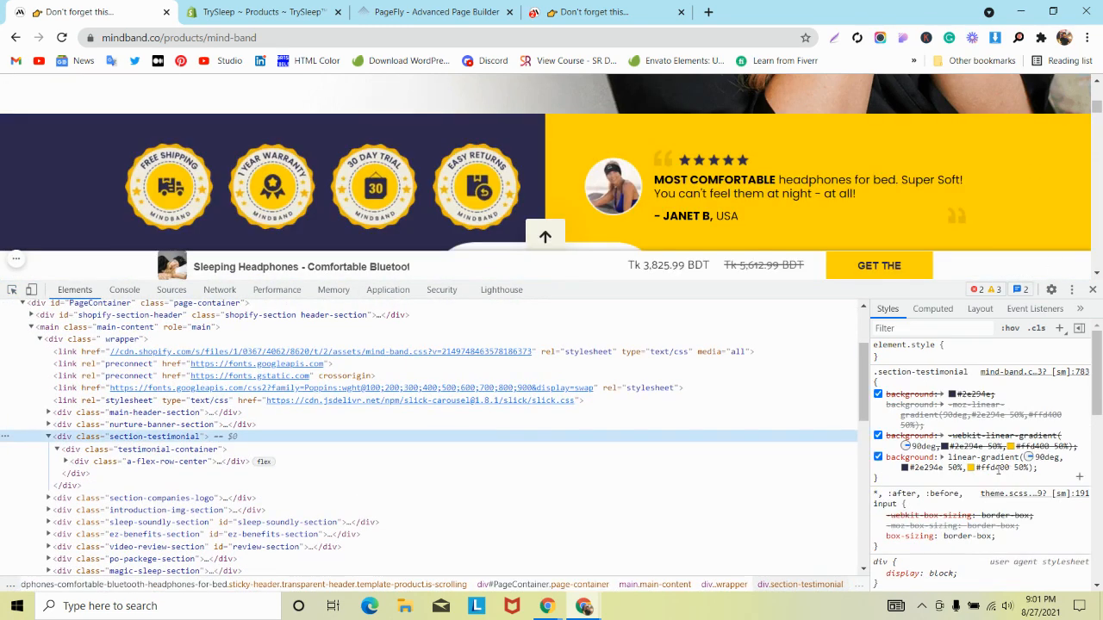
left_click(971, 468)
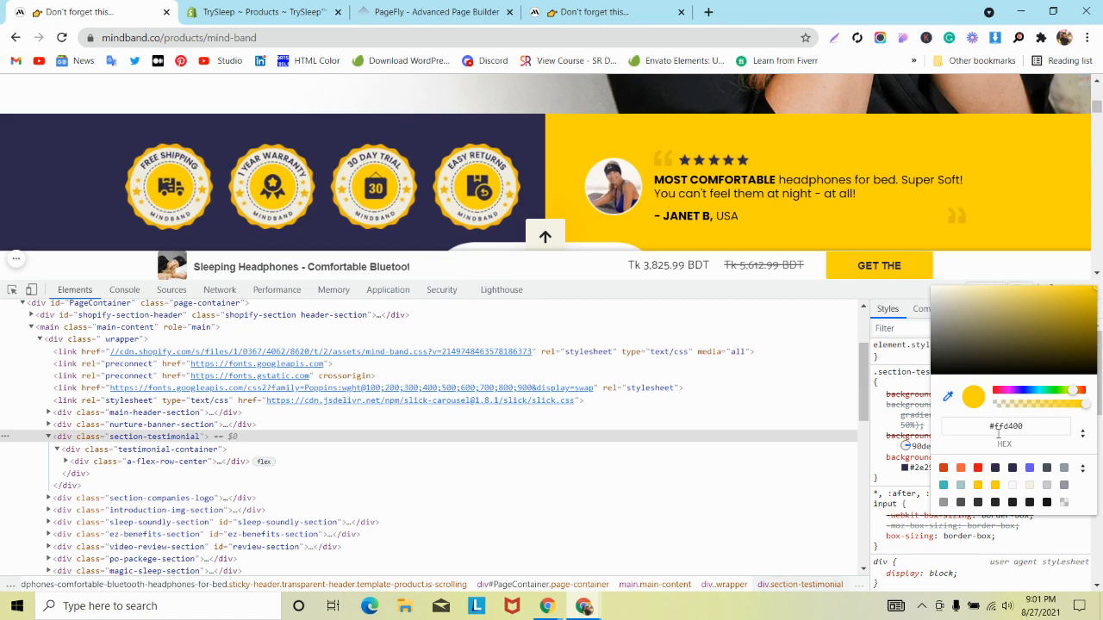
double_click(999, 426)
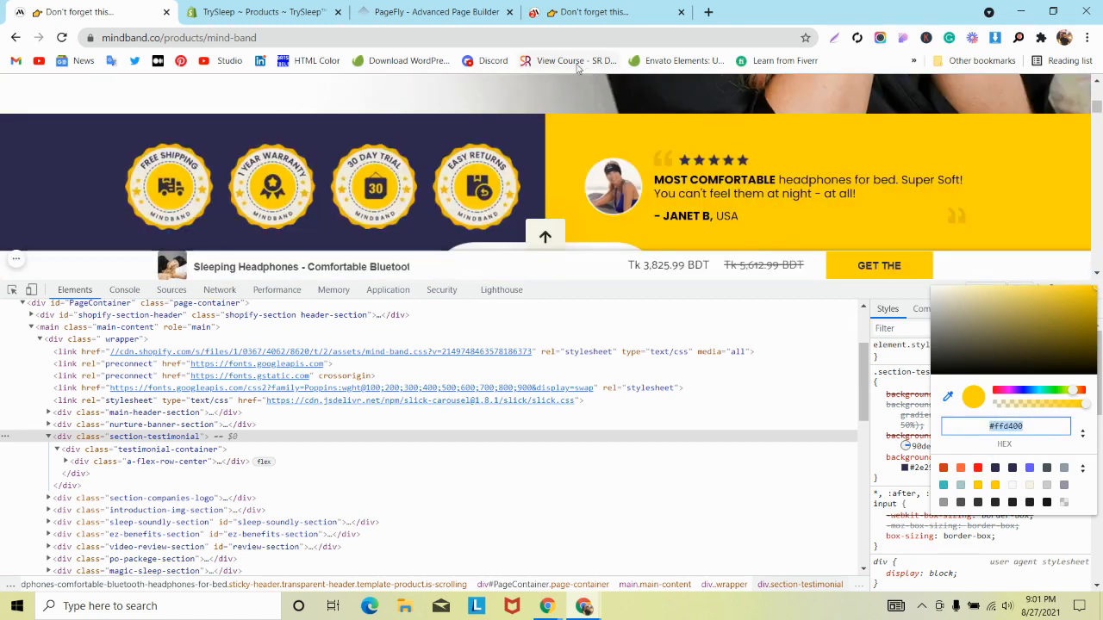
- Set the background color of the new row's right column in PageFly to #ffd400
left_click(435, 12)
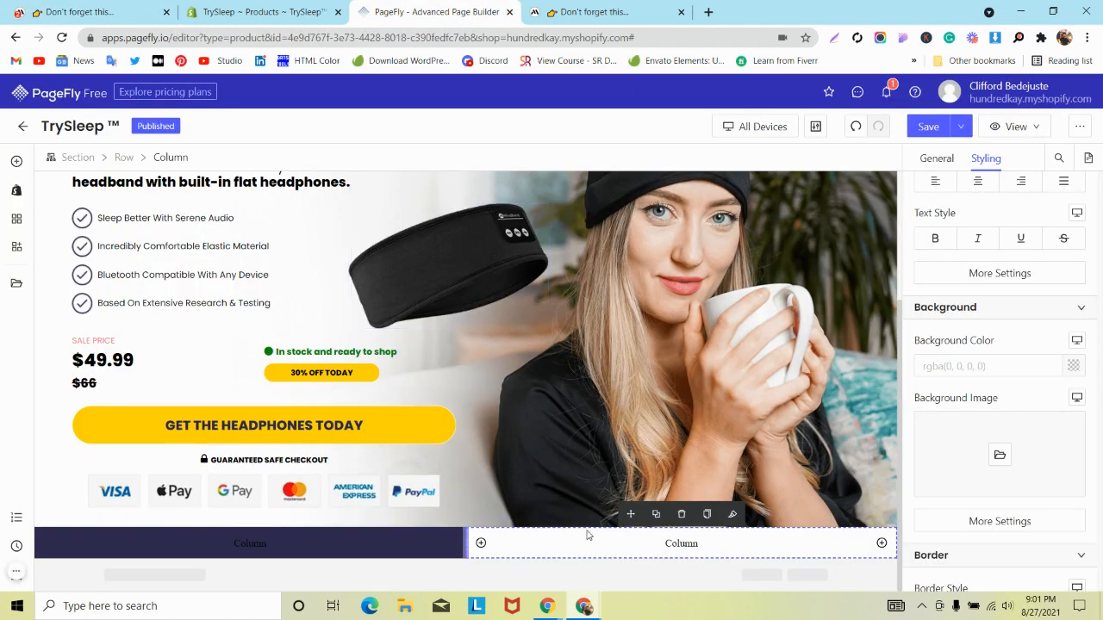
left_click(1074, 367)
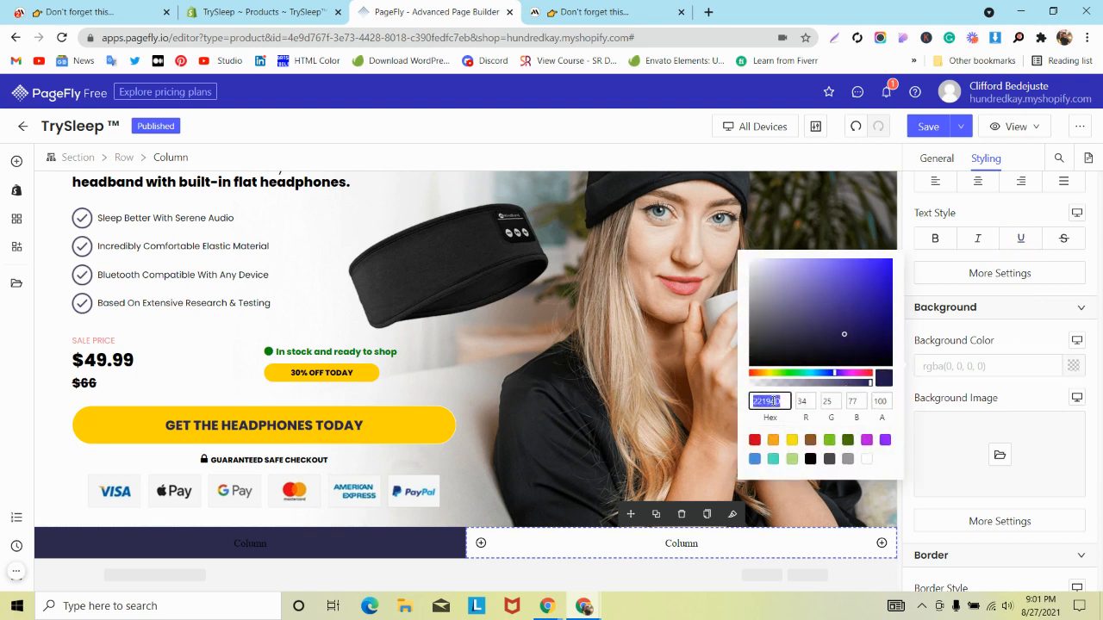
key("ctrl+v")
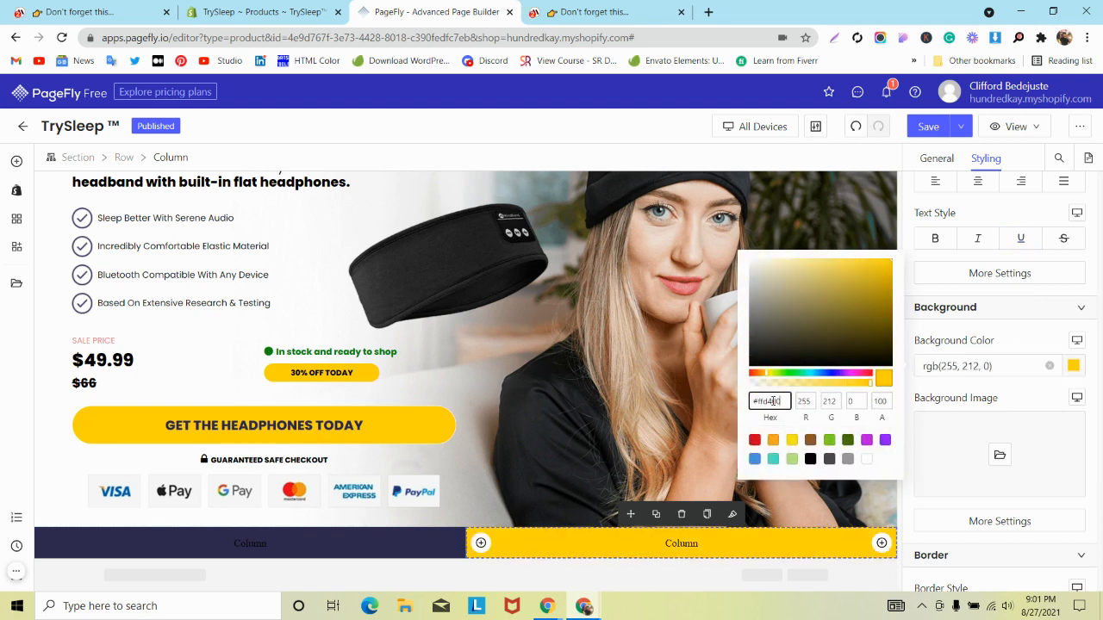
left_click(274, 551)
left_click(603, 544)
- Check the badges on the reference page and add a row of four equal columns inside the dark left column
left_click(264, 11)
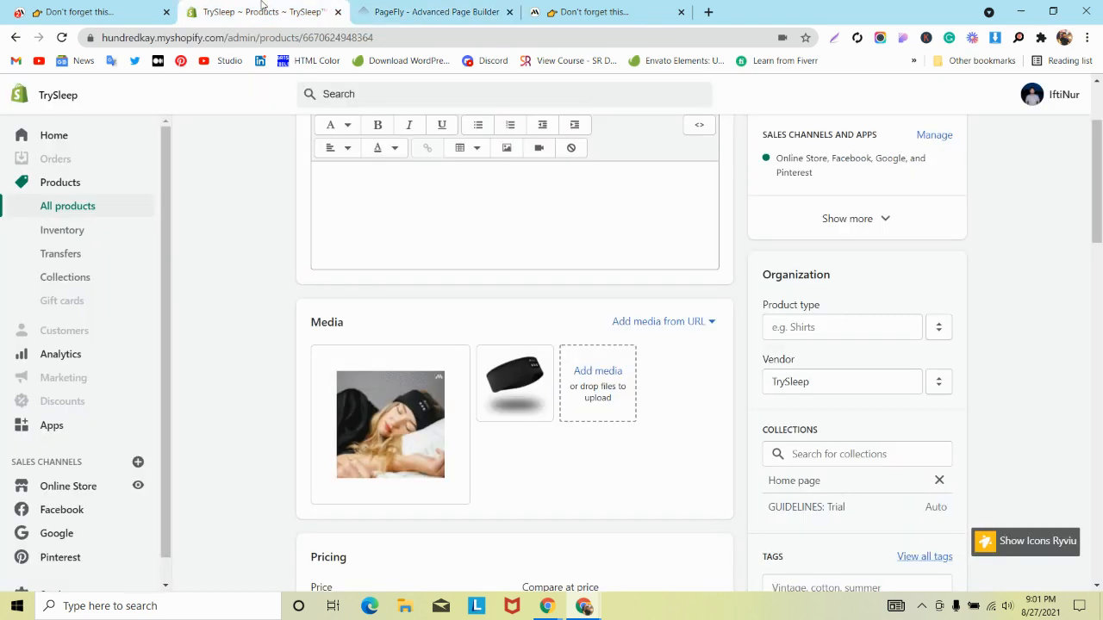
left_click(112, 9)
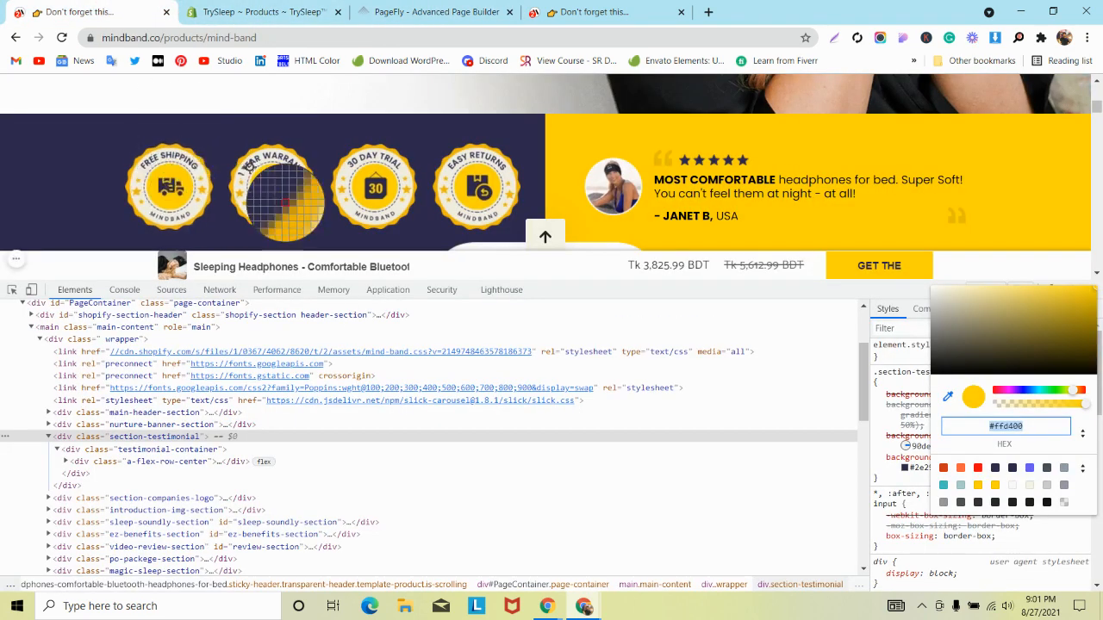
left_click(414, 12)
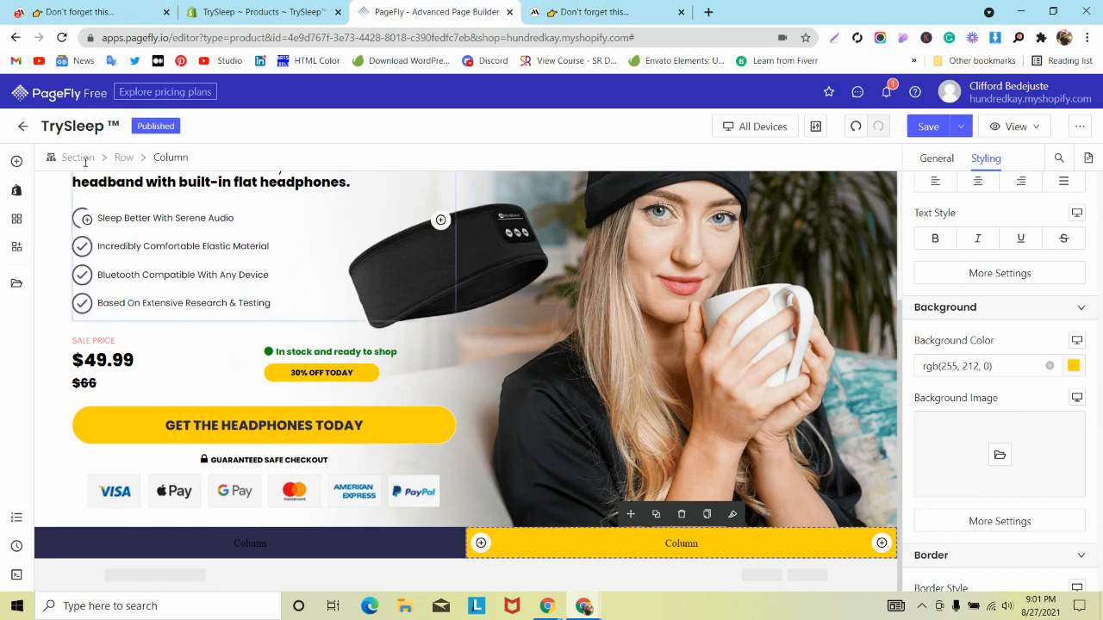
left_click(17, 160)
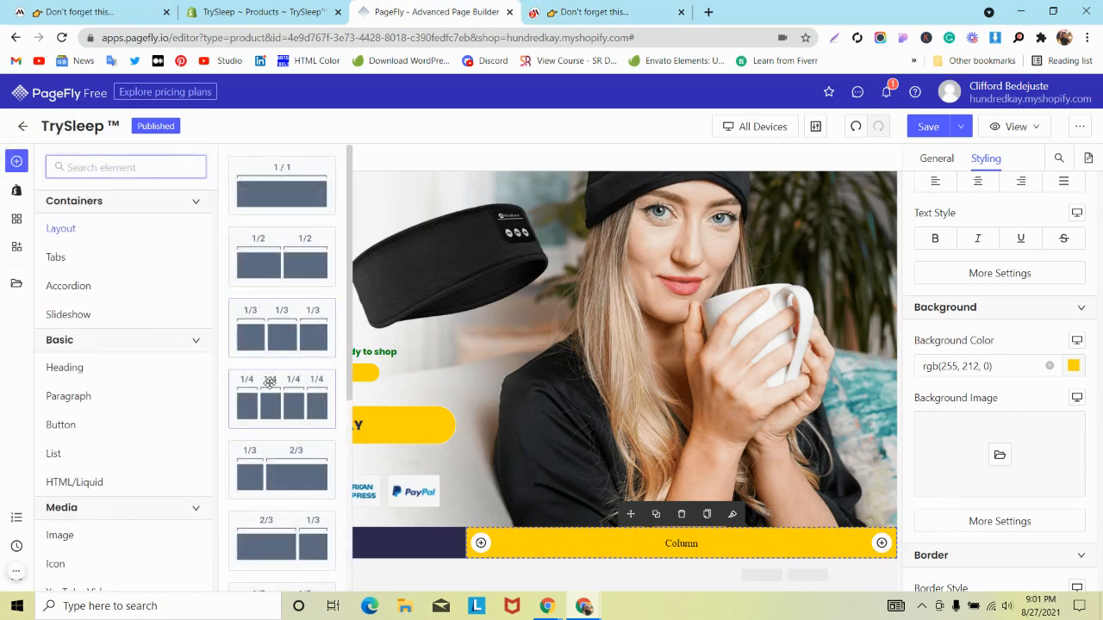
left_click_drag(280, 398, 131, 525)
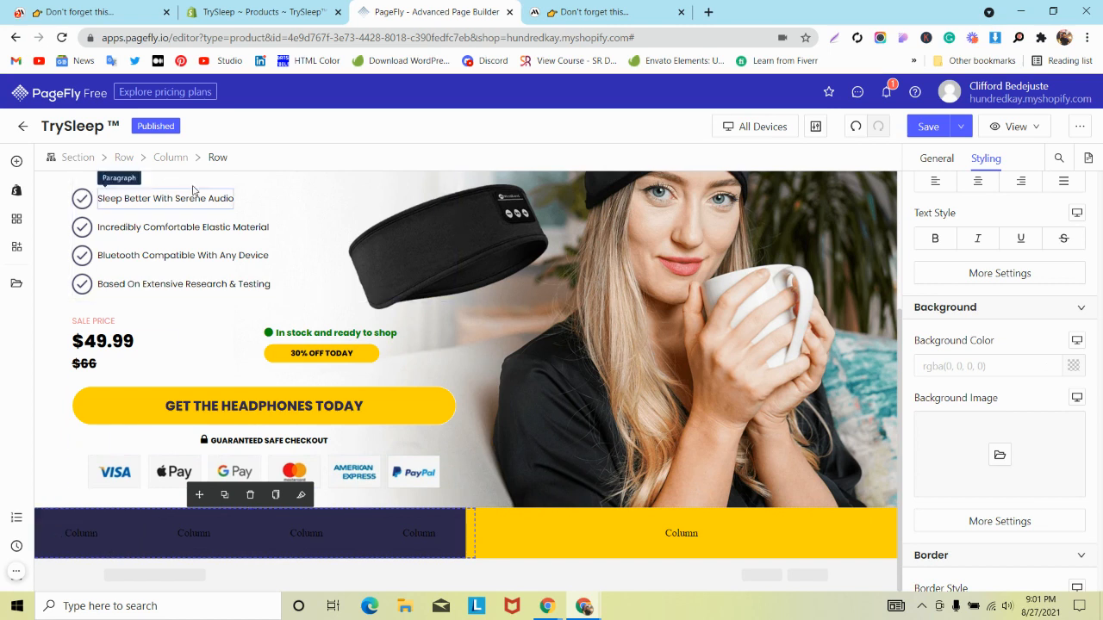
- Set the left padding of the four-column row inside the dark column to 100 px
left_click(171, 158)
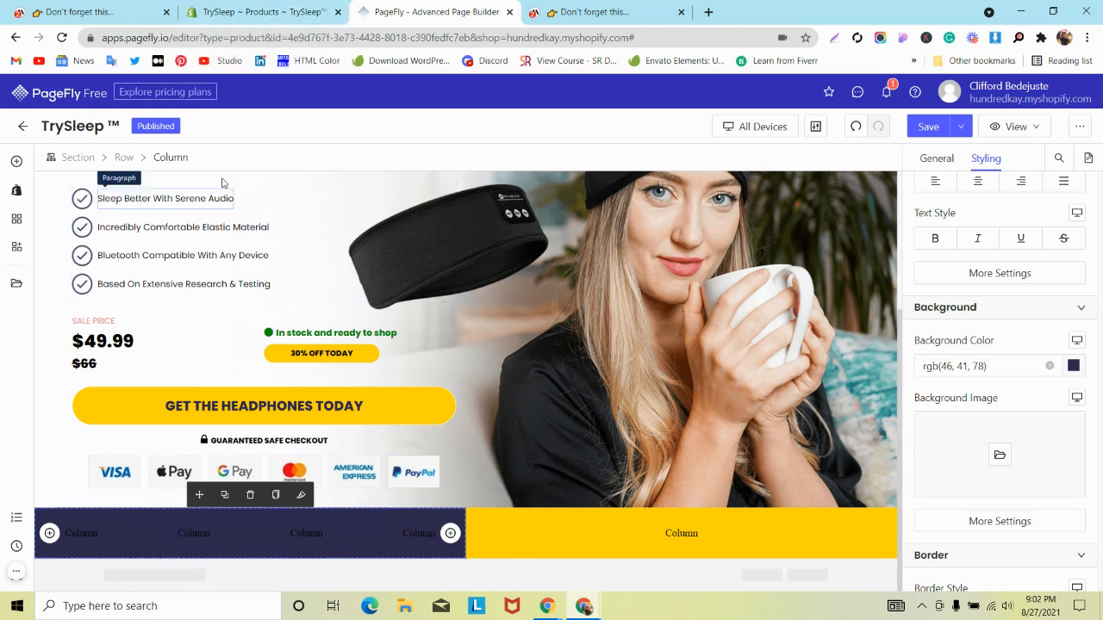
left_click(124, 159)
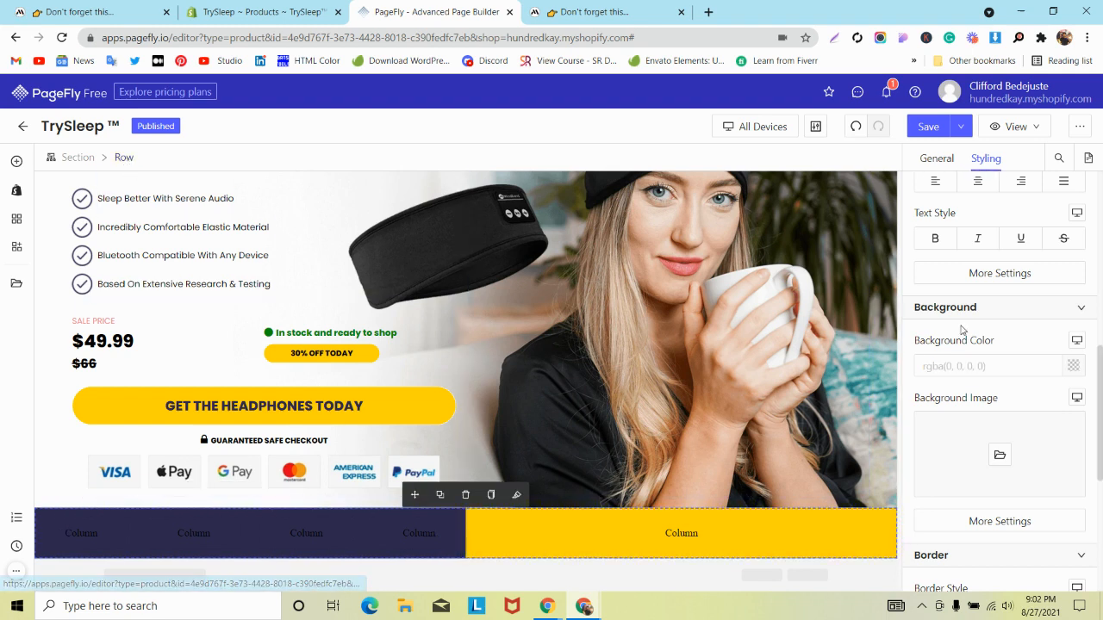
scroll(1034, 308, "up", 5)
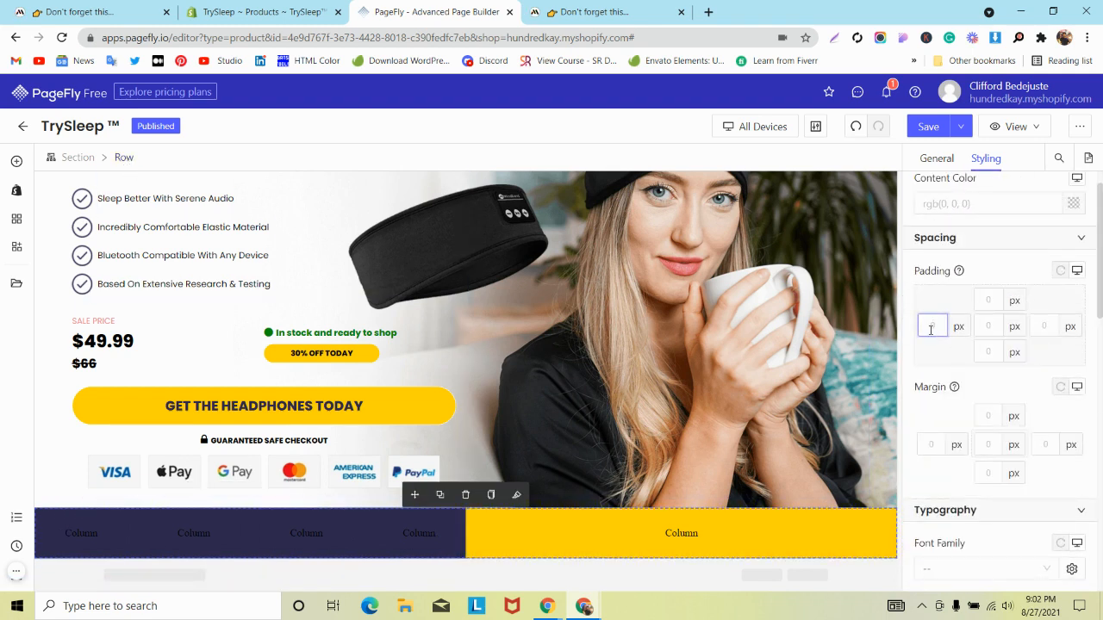
left_click(196, 535)
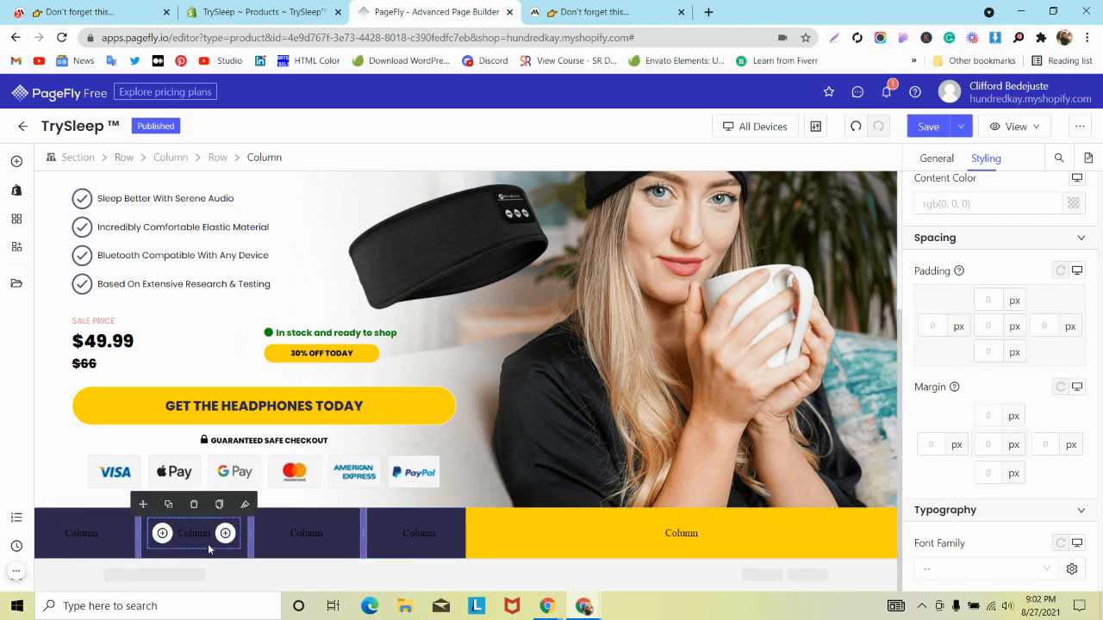
left_click(216, 159)
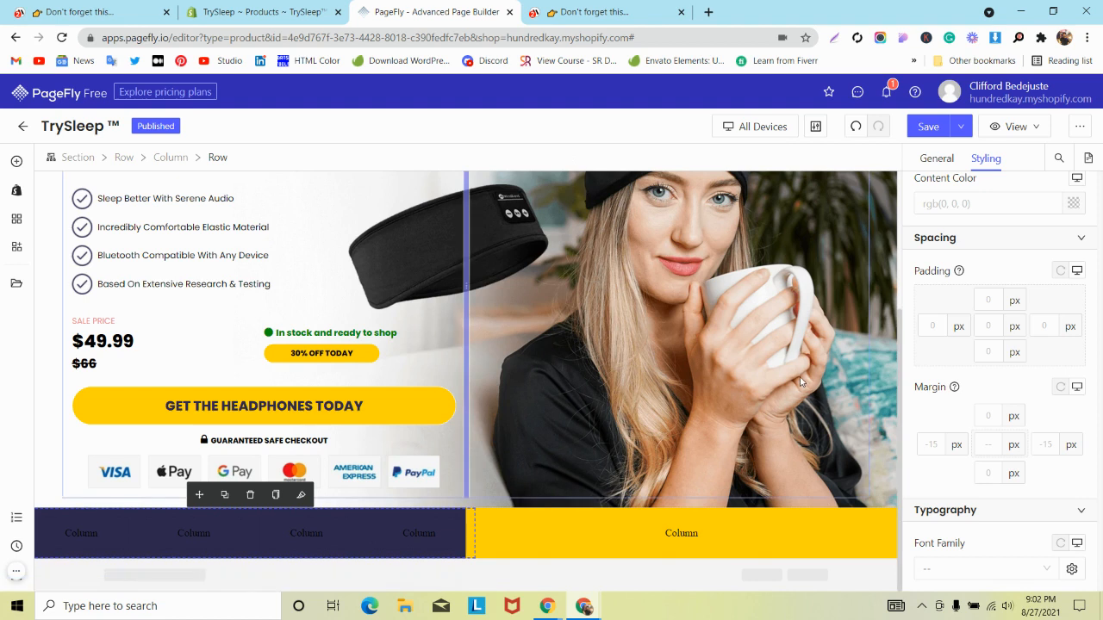
left_click(157, 161)
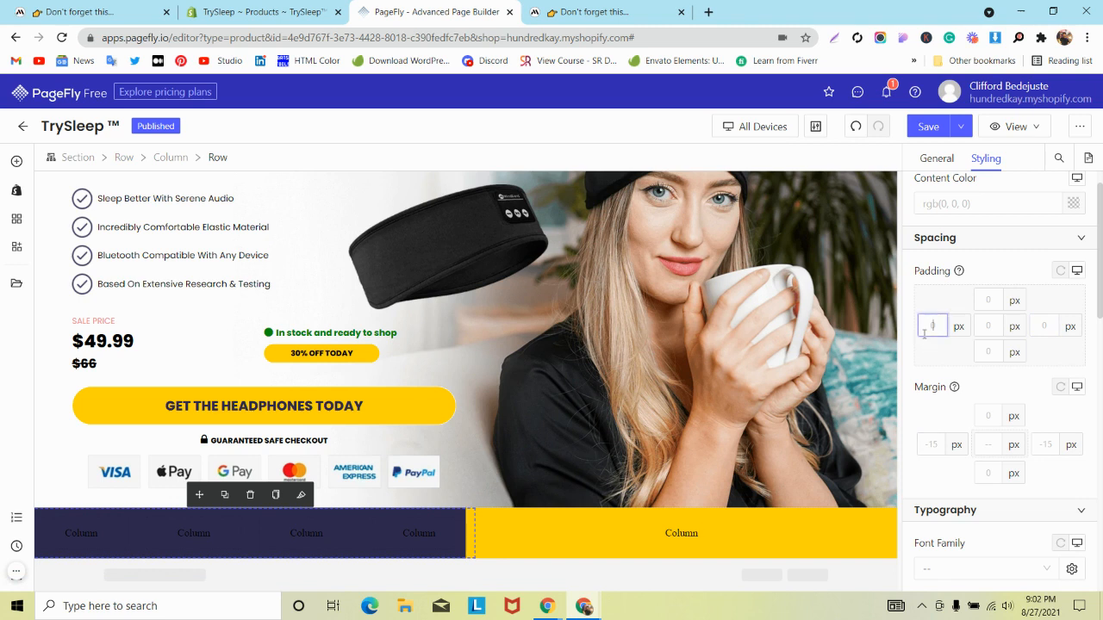
type("00")
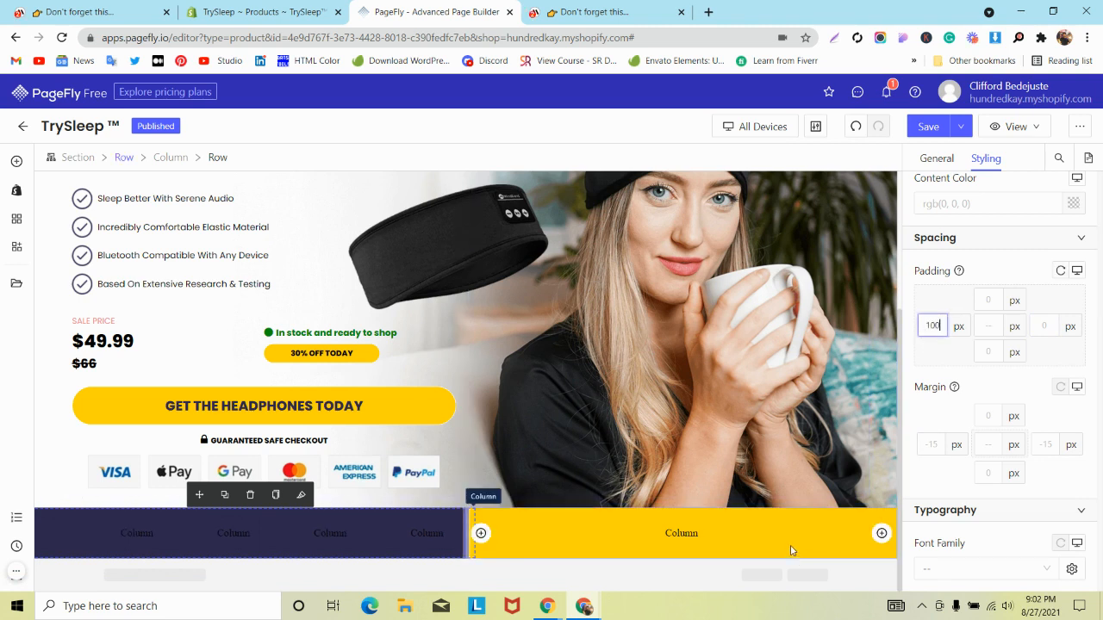
- Duplicate the padded four-column row and move the copy into the yellow column
left_click(225, 496)
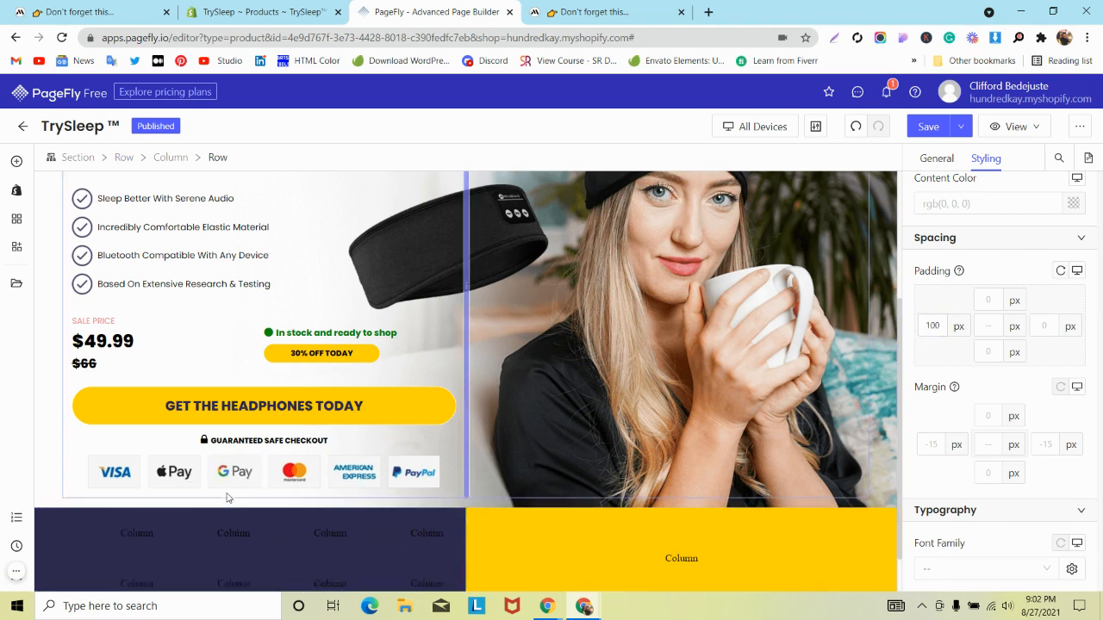
scroll(229, 498, "down", 1)
left_click(223, 514)
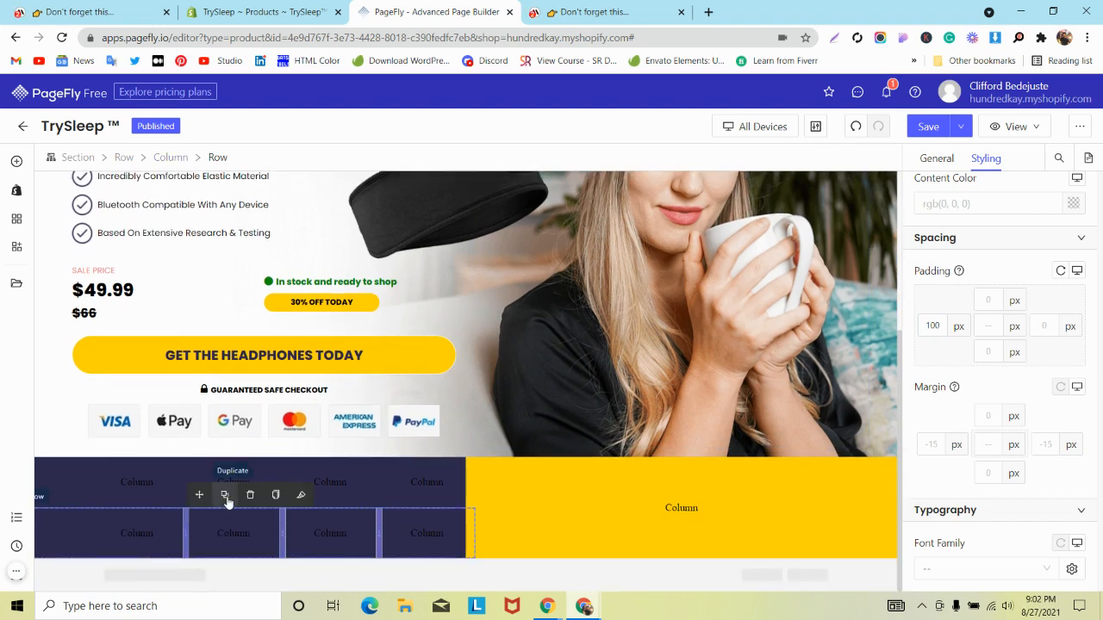
left_click_drag(199, 493, 525, 482)
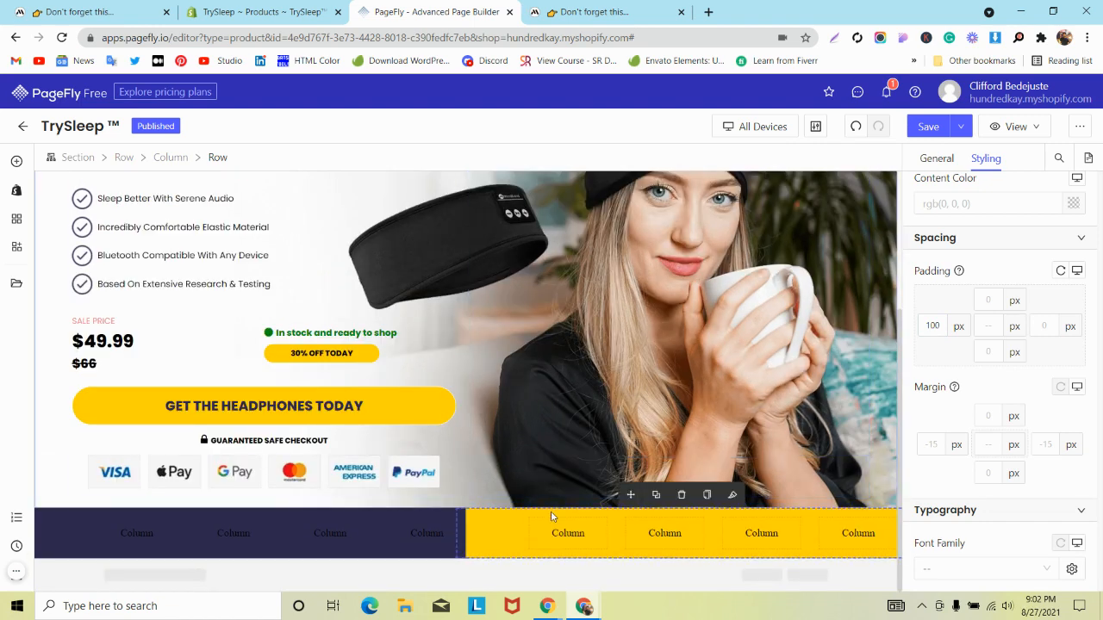
- Delete three of the four columns from the copied row in the yellow column, leaving a single column
left_click(561, 531)
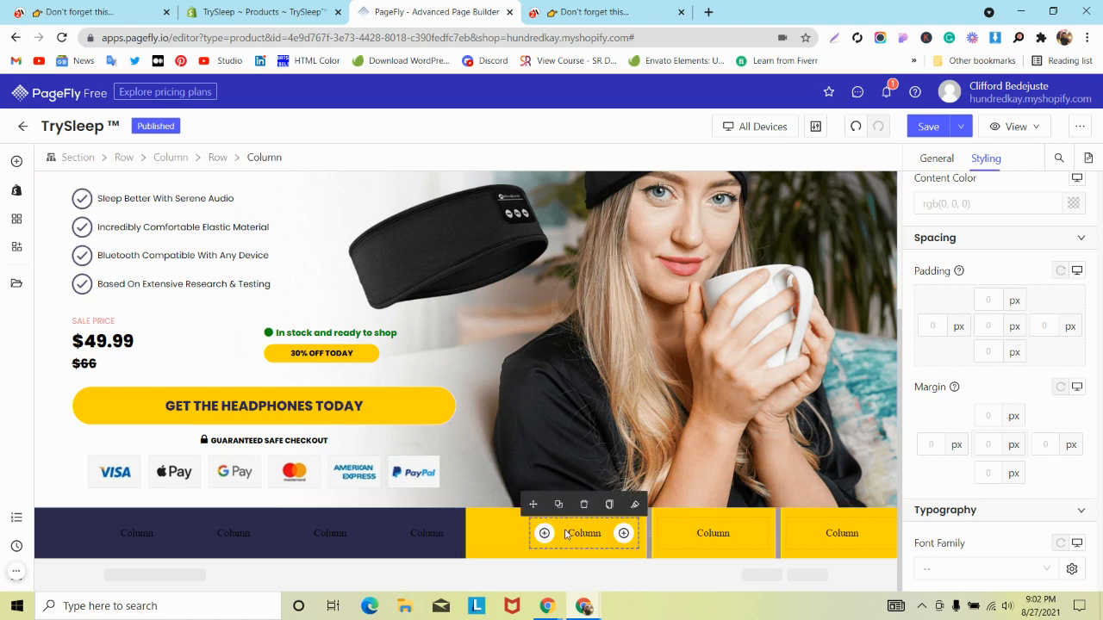
left_click(584, 505)
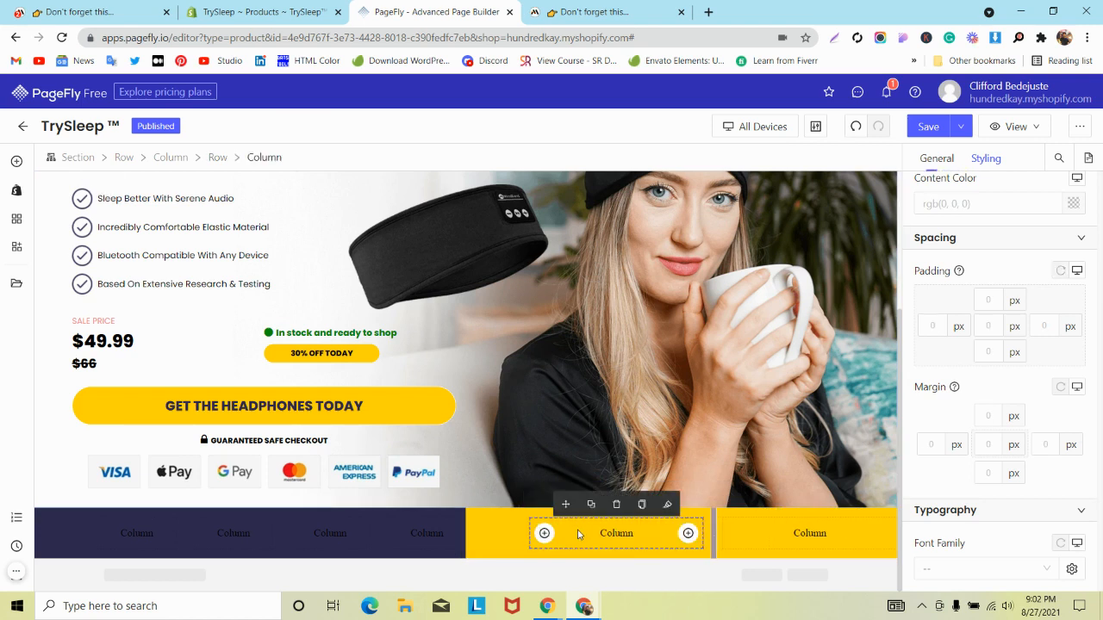
left_click(616, 505)
- Clear the left padding of the row in the yellow column and set its right padding to 100 px
left_click(495, 524)
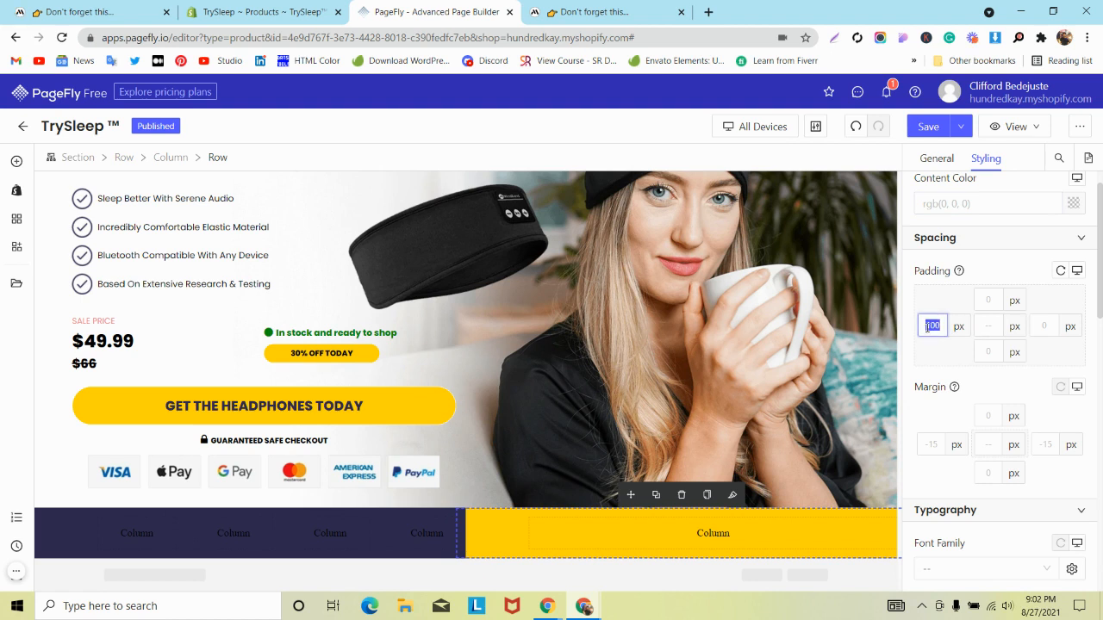
key("BackSpace")
type("1000")
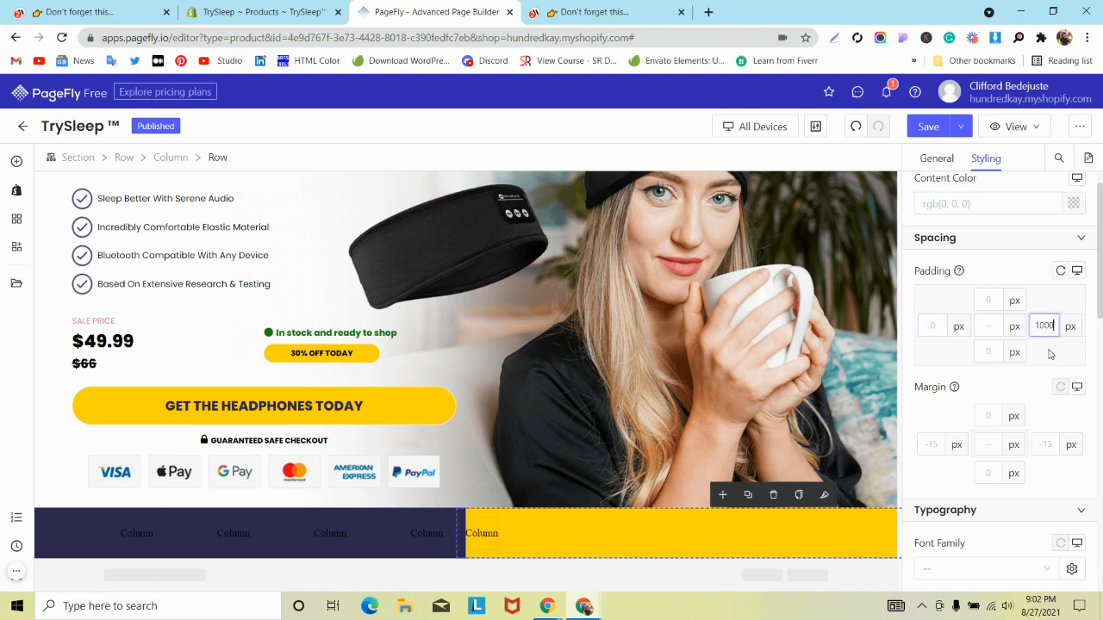
key("BackSpace")
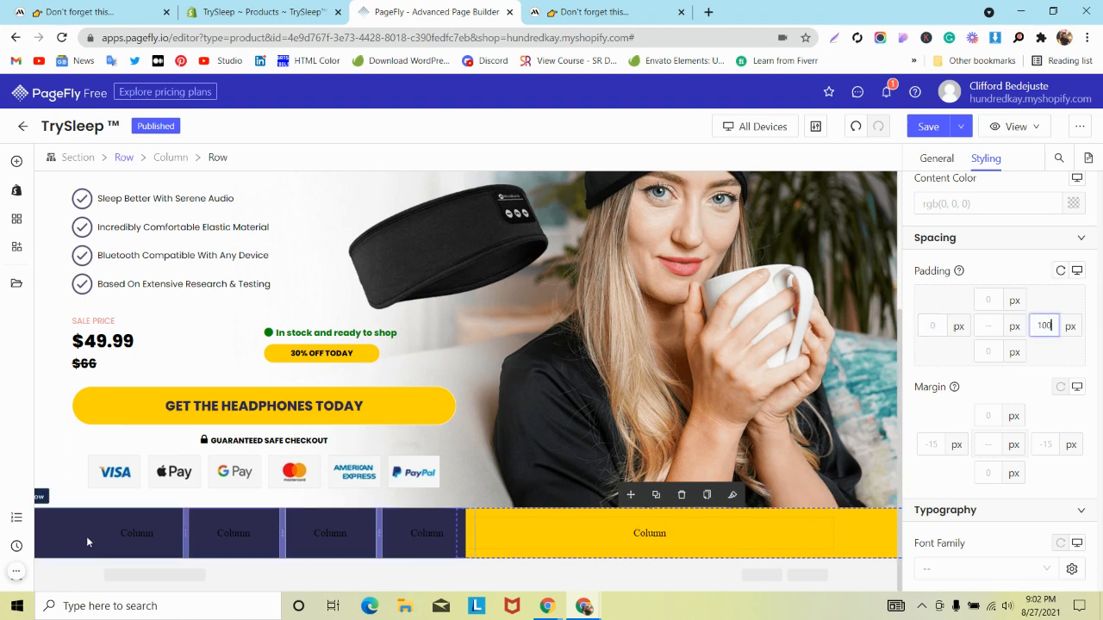
- Add an Image element to the fourth column of the dark column's row and select that row's first column
left_click(15, 164)
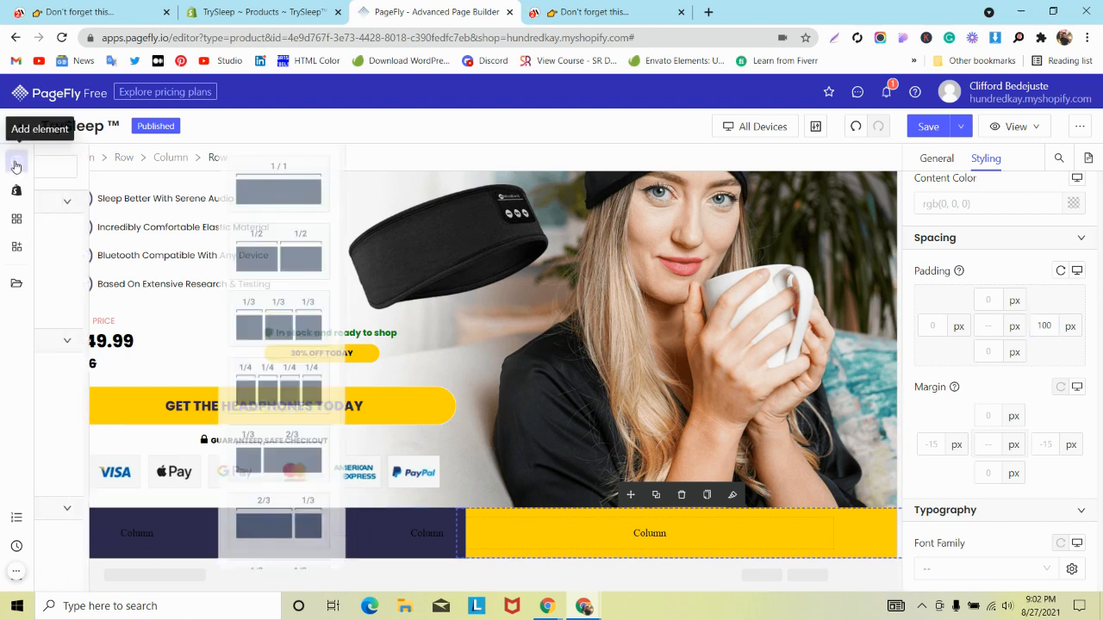
type("i")
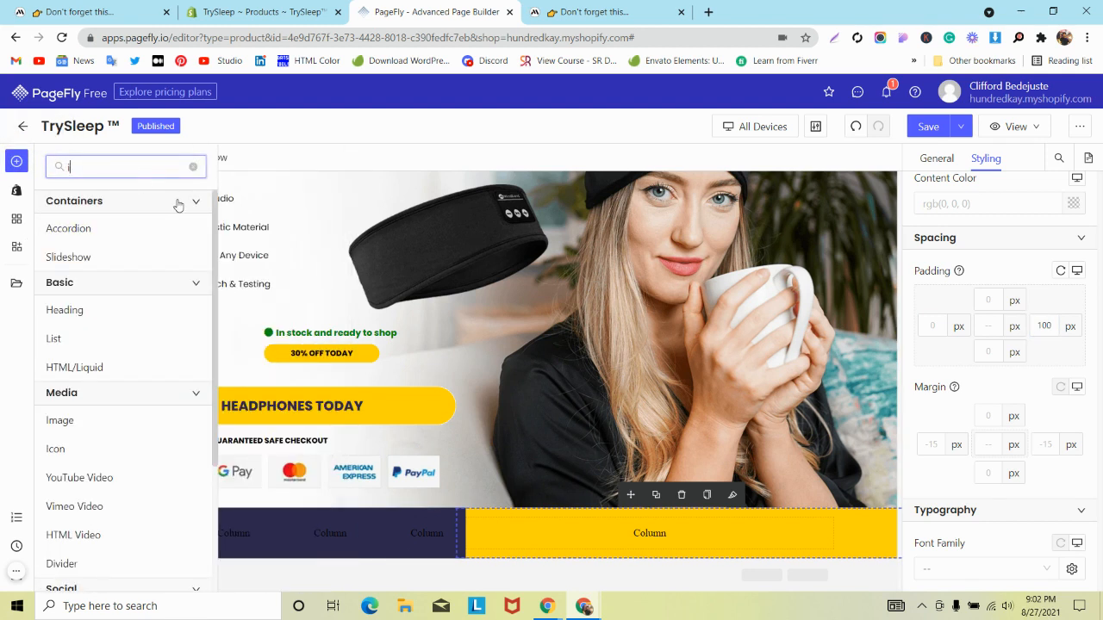
type("m")
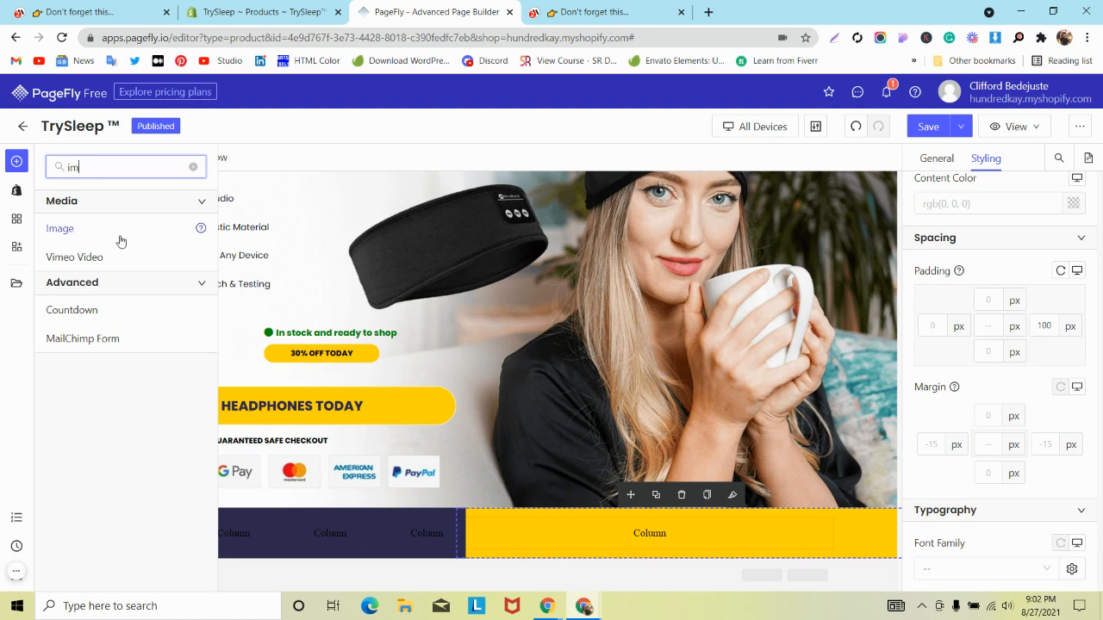
left_click_drag(172, 226, 408, 535)
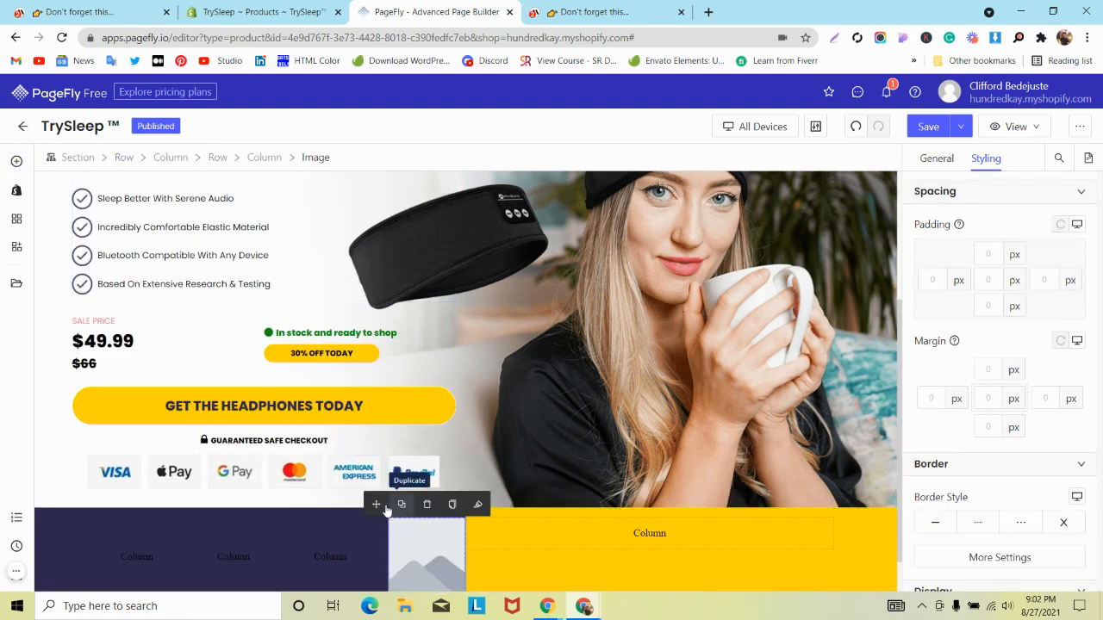
scroll(212, 467, "down", 1)
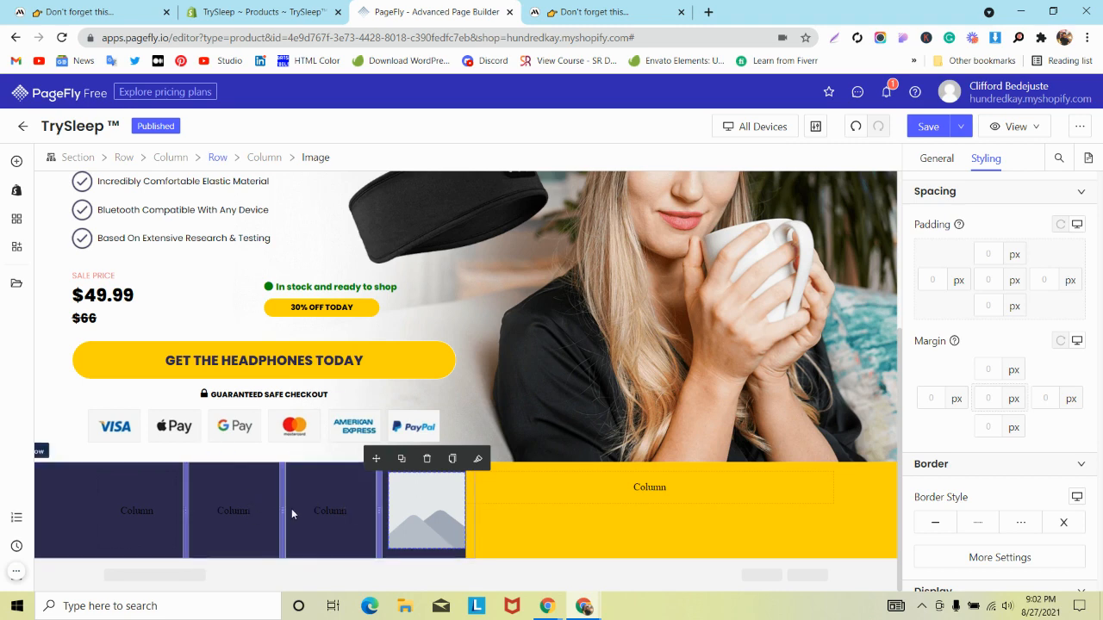
left_click(118, 484)
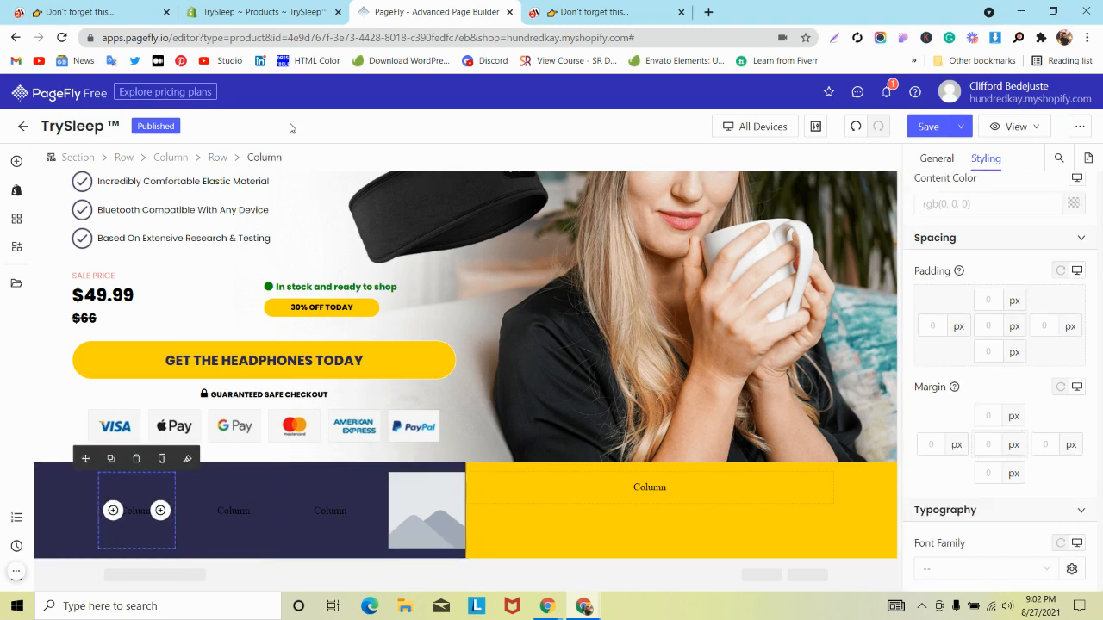
- Check the badge spacing on the reference page and set the right padding of the dark column's row to 30 px
left_click(269, 9)
left_click(86, 12)
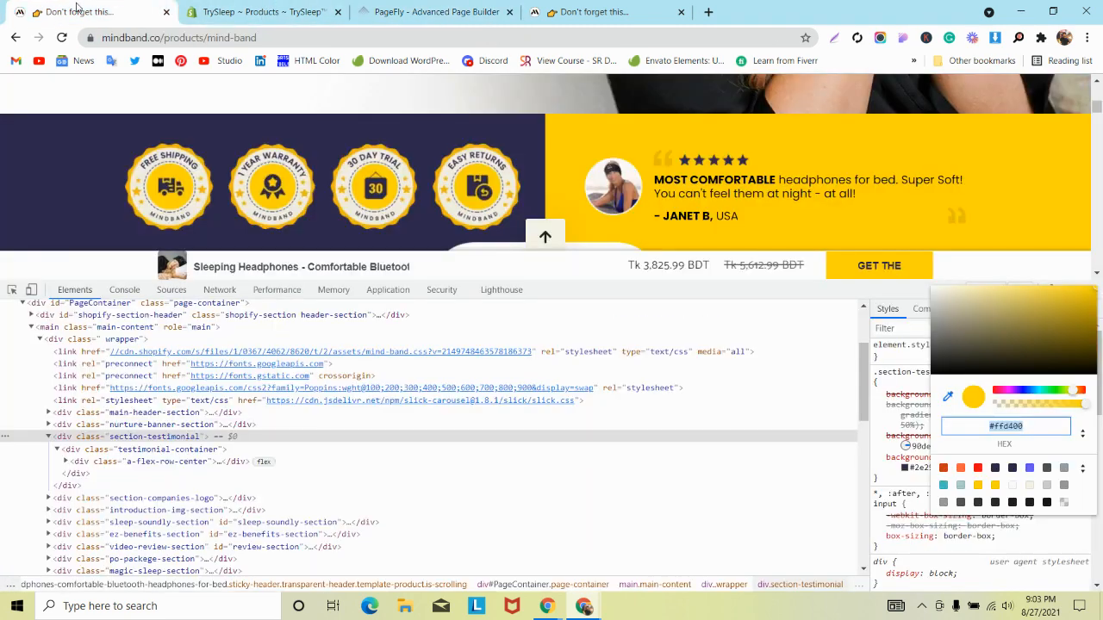
left_click(435, 12)
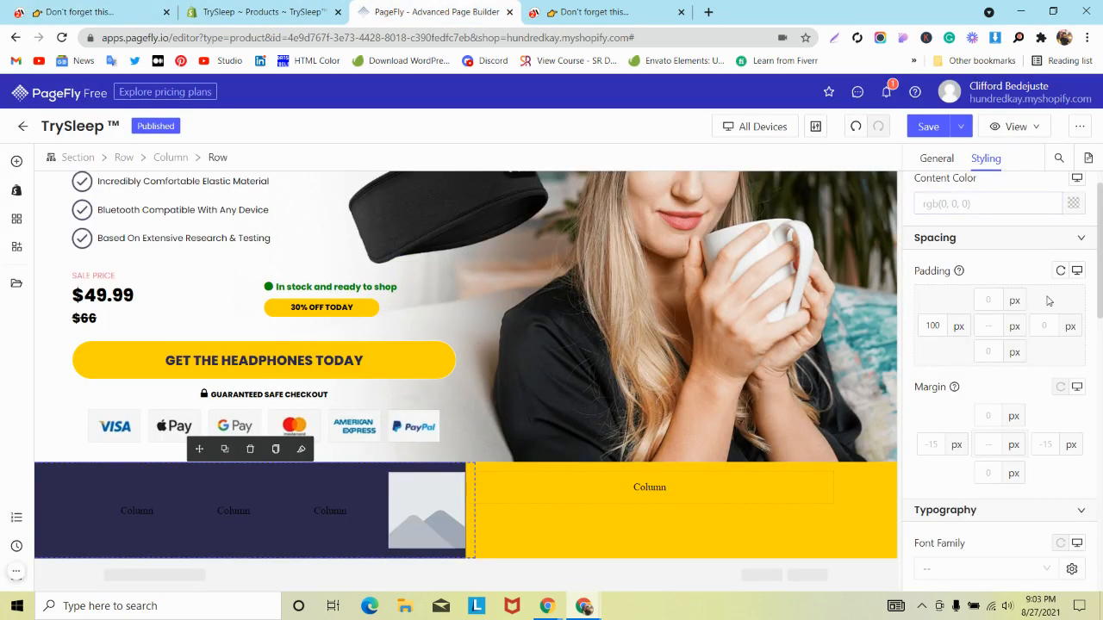
left_click(1044, 324)
type("30")
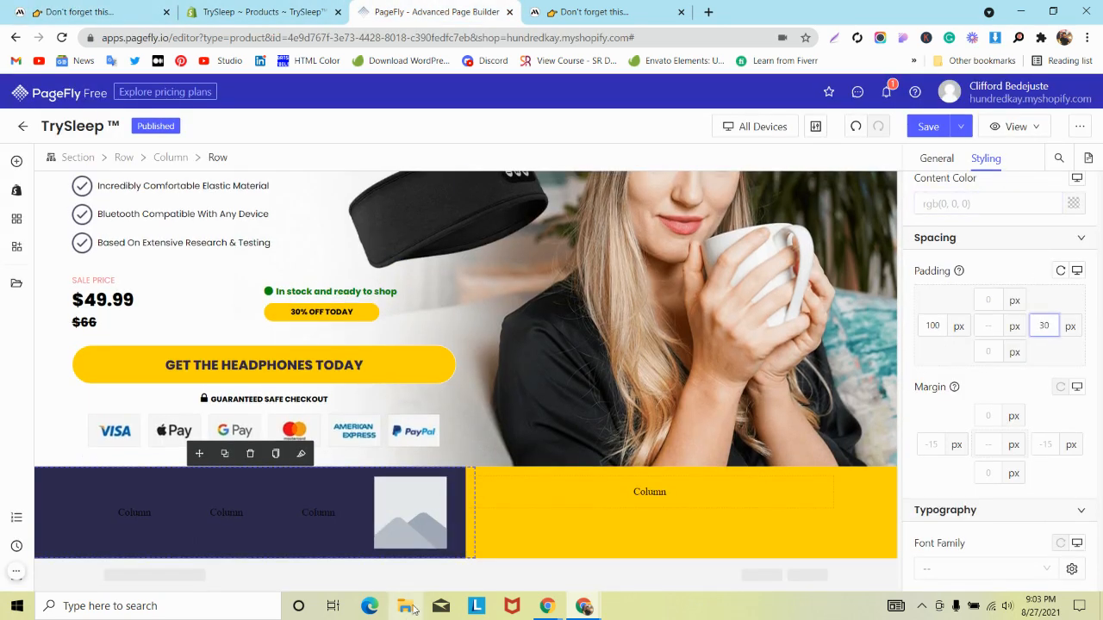
- Set the easy-return badge from the Image Manager as the source of the image in the dark row's fourth column
left_click(387, 522)
left_click(936, 158)
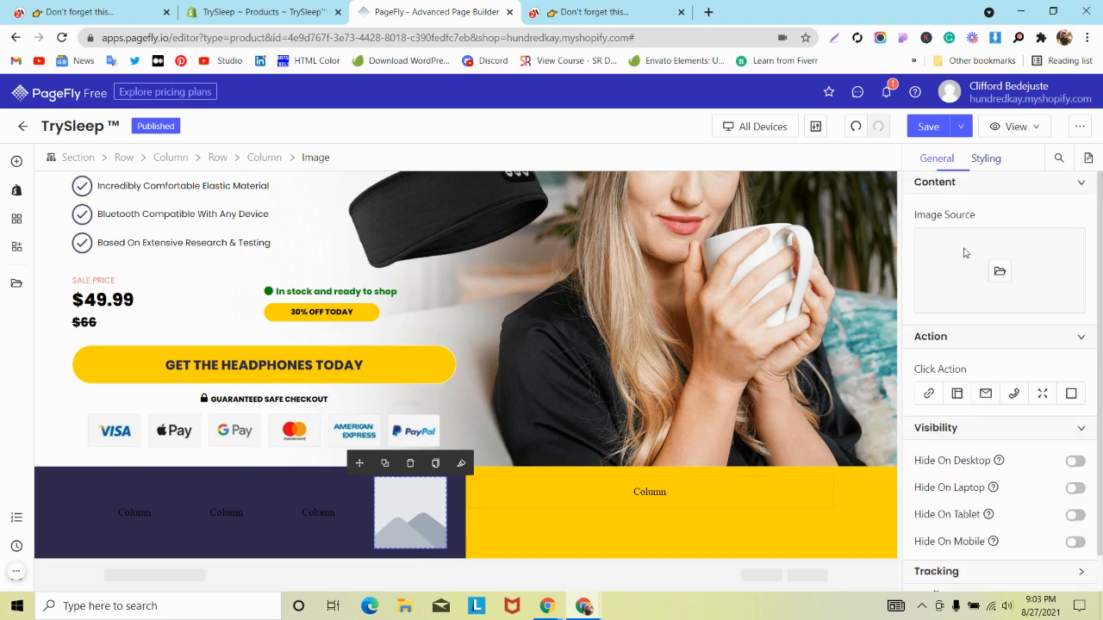
left_click(998, 273)
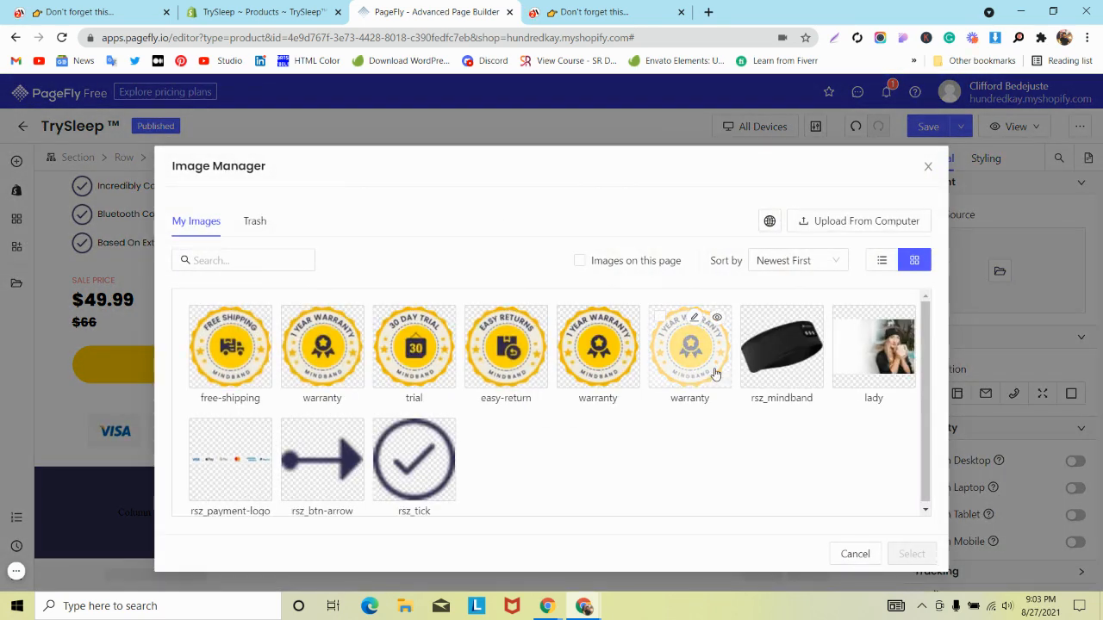
left_click(506, 348)
left_click(911, 554)
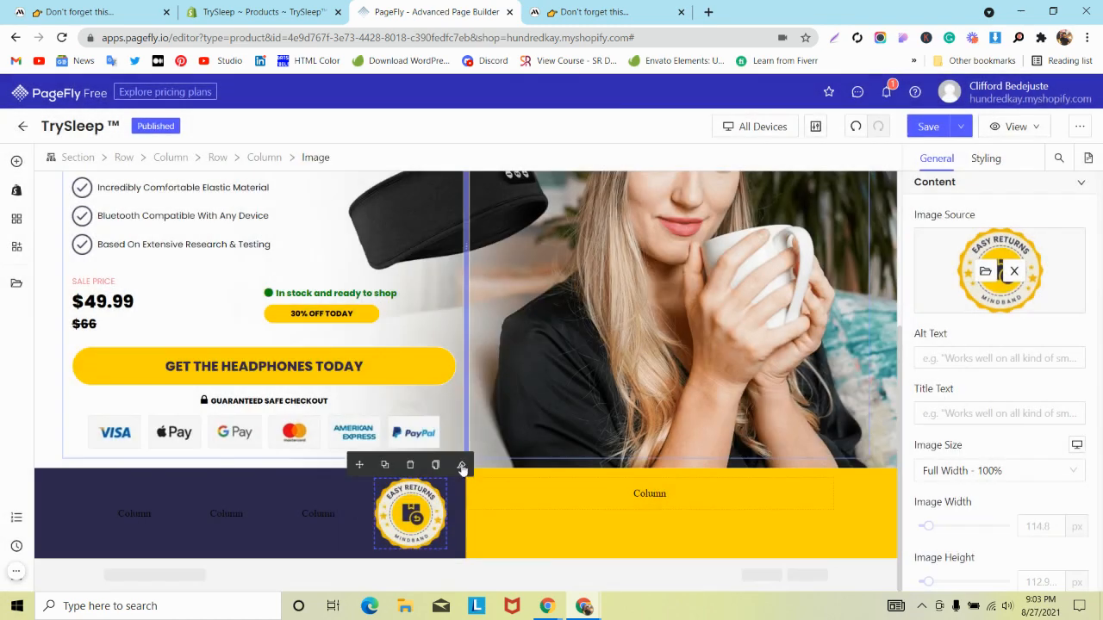
- Reorder the browser tabs so the reference page follows the TrySleep product page, and close the reference page's developer tools
left_click(257, 7)
left_click(134, 6)
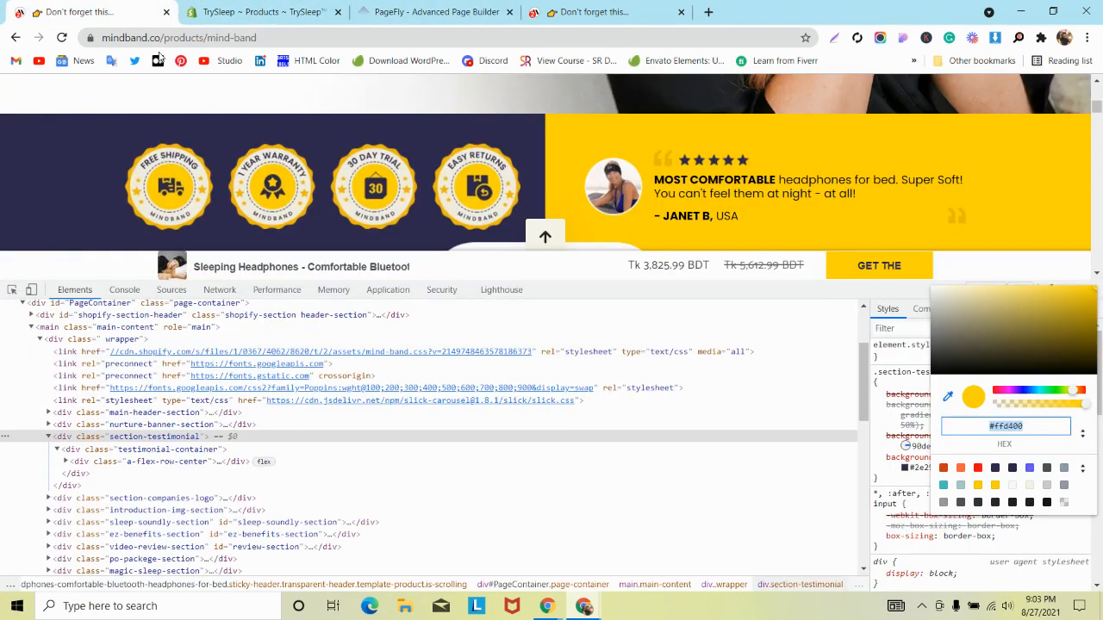
left_click_drag(224, 7, 93, 7)
left_click(241, 14)
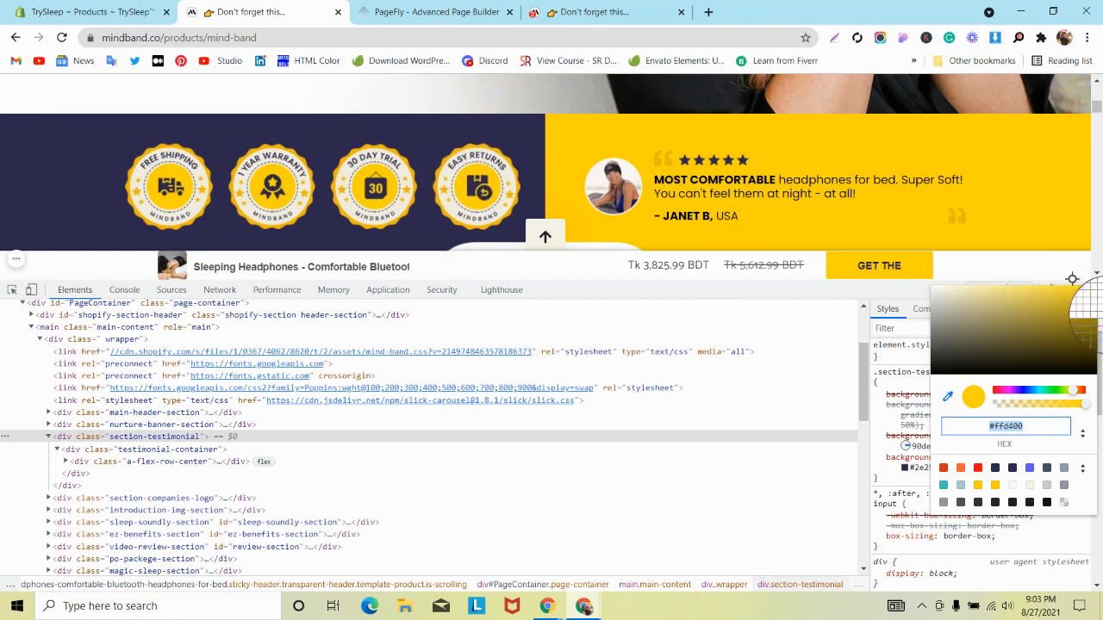
scroll(1075, 274, "down", 1)
left_click(892, 293)
left_click(1092, 290)
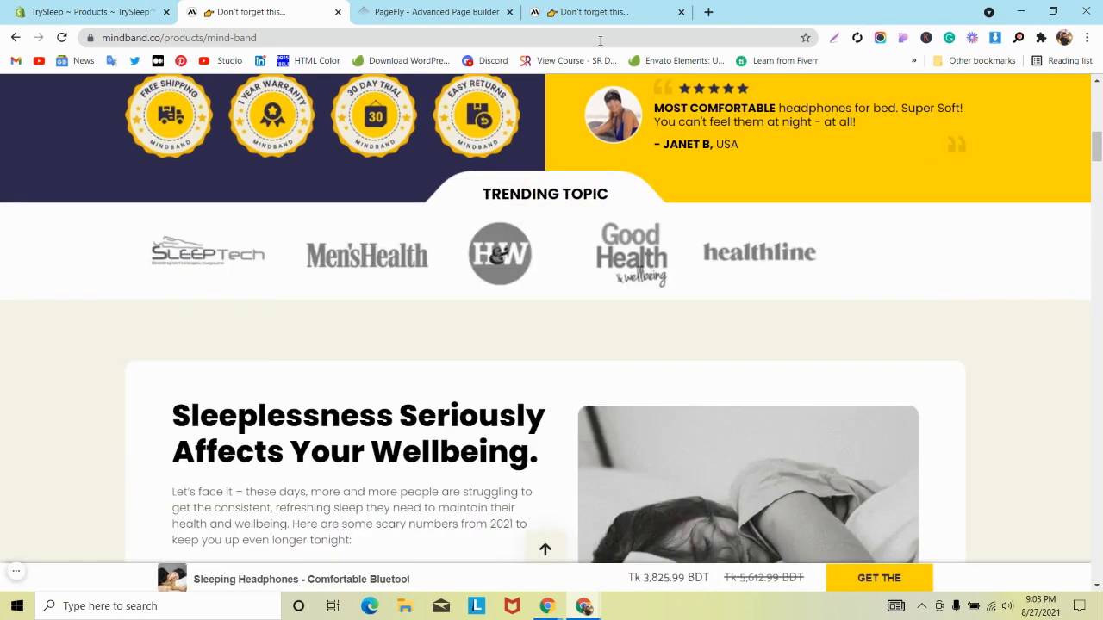
- Back in PageFly, add an Image element to each of the first three columns of the dark column's row
left_click(436, 12)
left_click(317, 508)
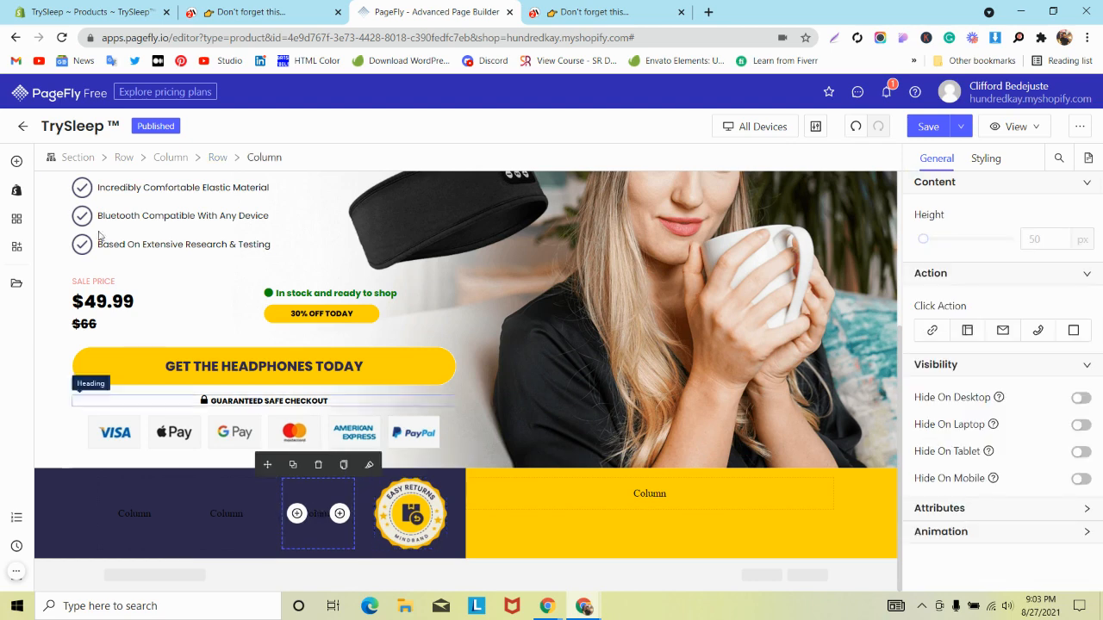
left_click(16, 161)
left_click_drag(291, 200, 340, 515)
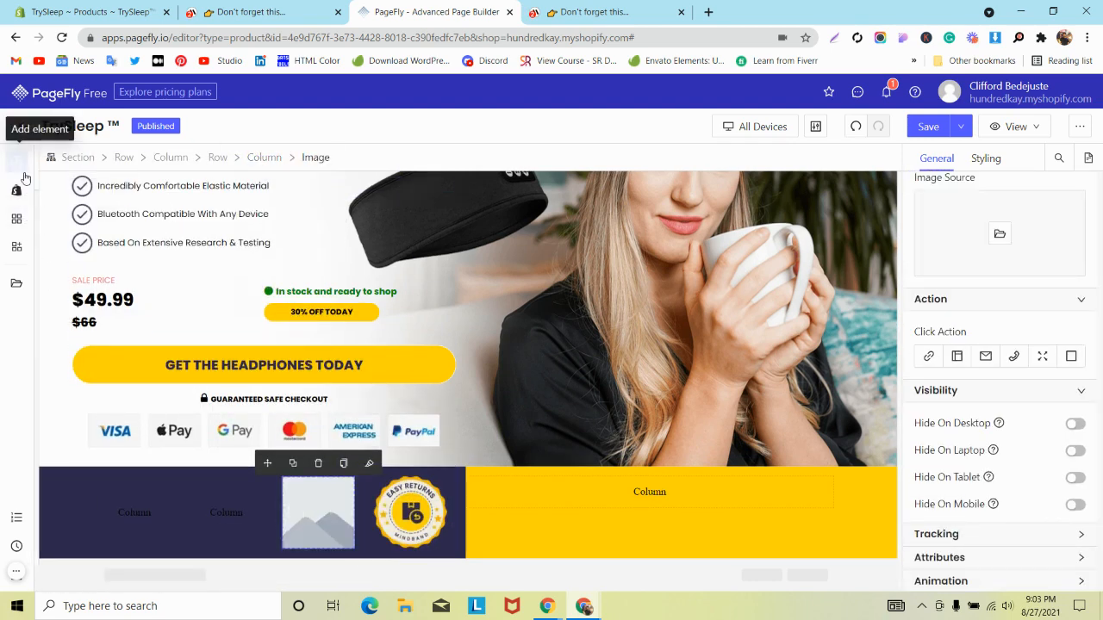
left_click(17, 162)
left_click_drag(284, 190, 210, 504)
left_click(16, 161)
left_click_drag(284, 180, 177, 504)
- Assign the trial badge from the Image Manager to the image in the third column
left_click(337, 545)
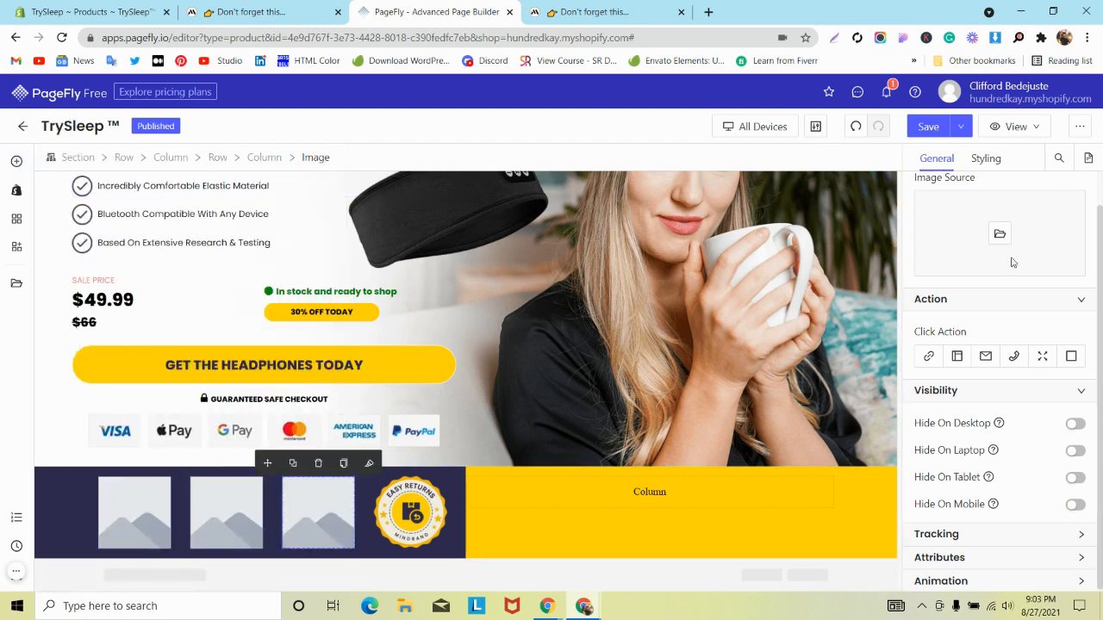
left_click(999, 233)
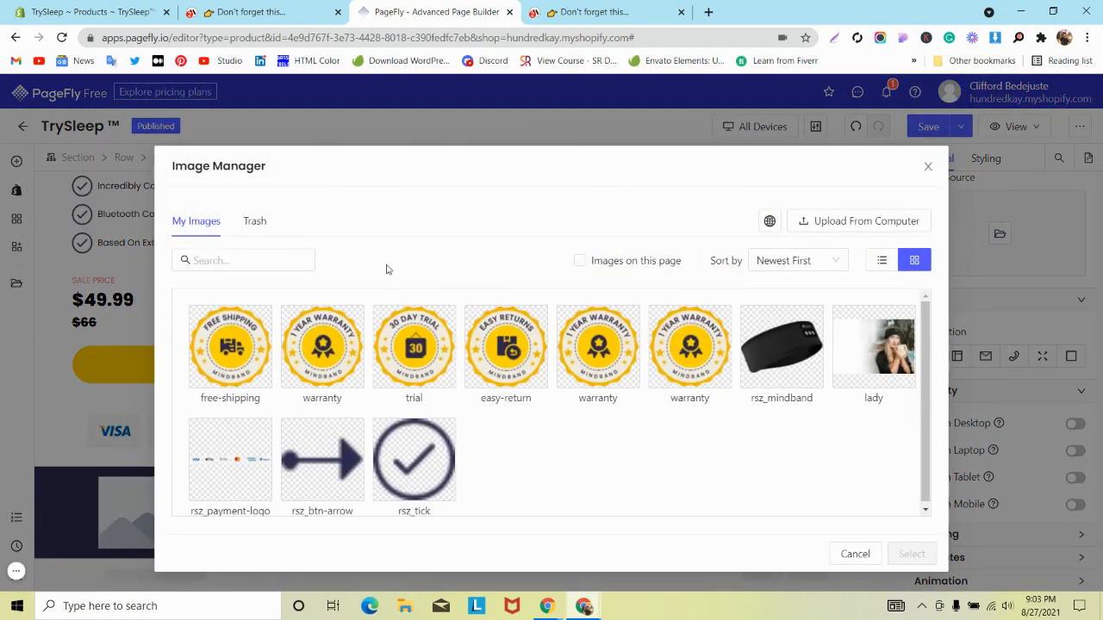
left_click(411, 345)
left_click(906, 553)
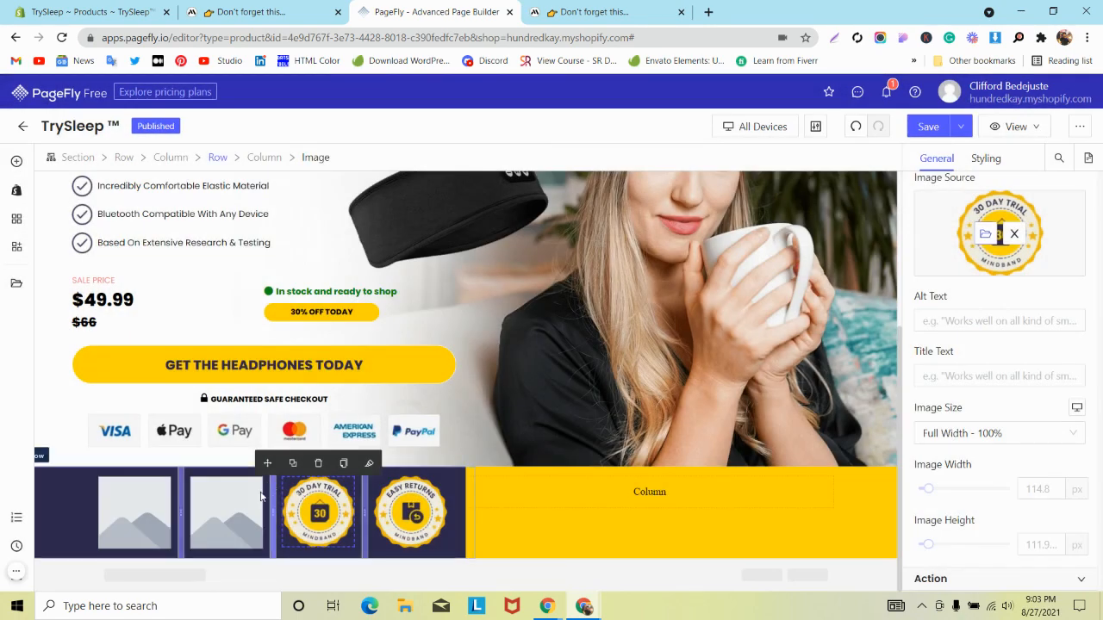
- Assign the warranty badge from the Image Manager to the image in the second column
left_click(229, 513)
left_click(1000, 233)
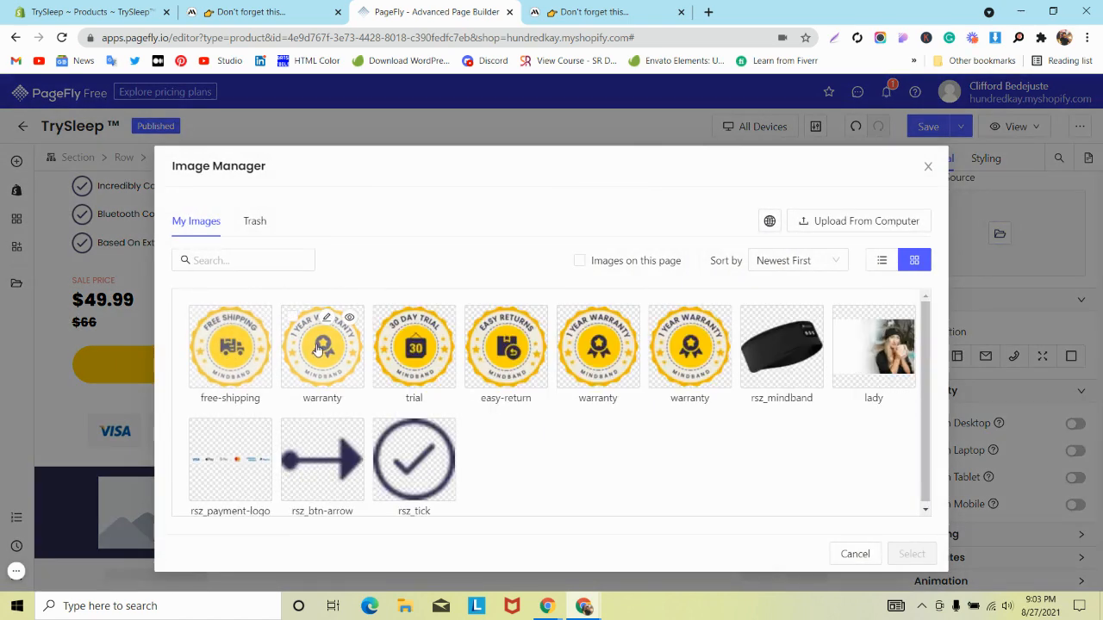
left_click(322, 349)
left_click(911, 554)
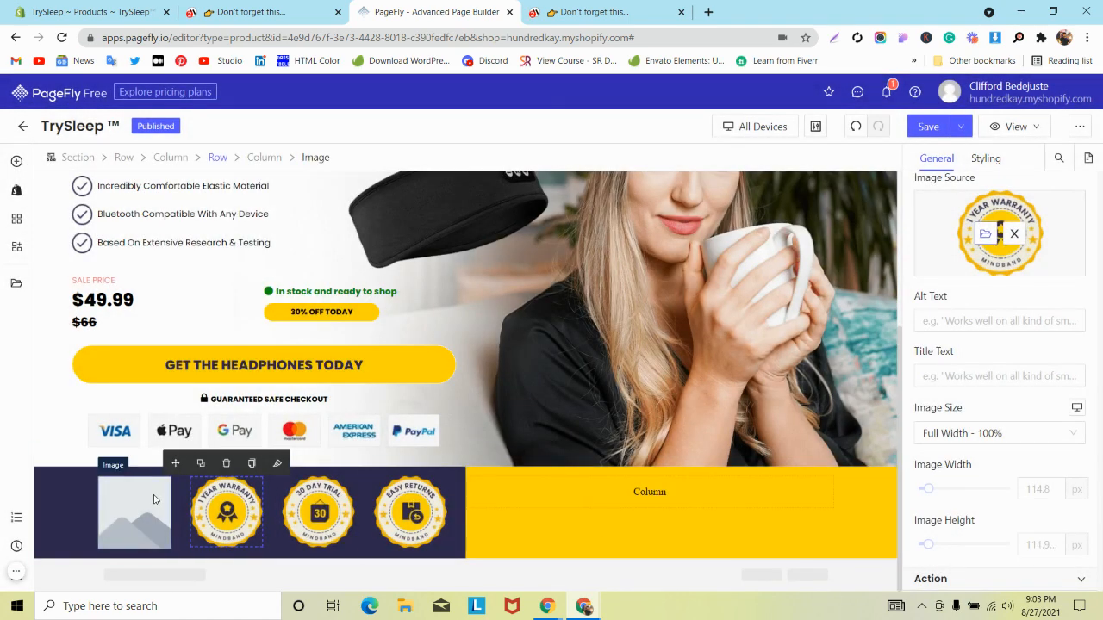
- Assign the free-shipping badge from the Image Manager to the image in the first column
left_click(153, 499)
left_click(1000, 234)
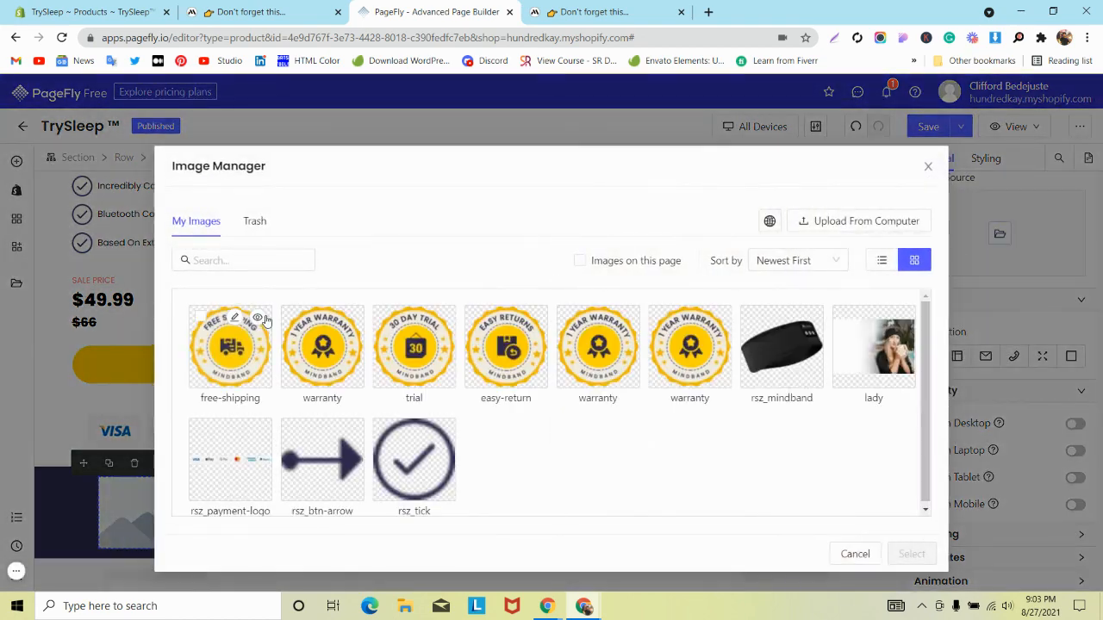
left_click(230, 343)
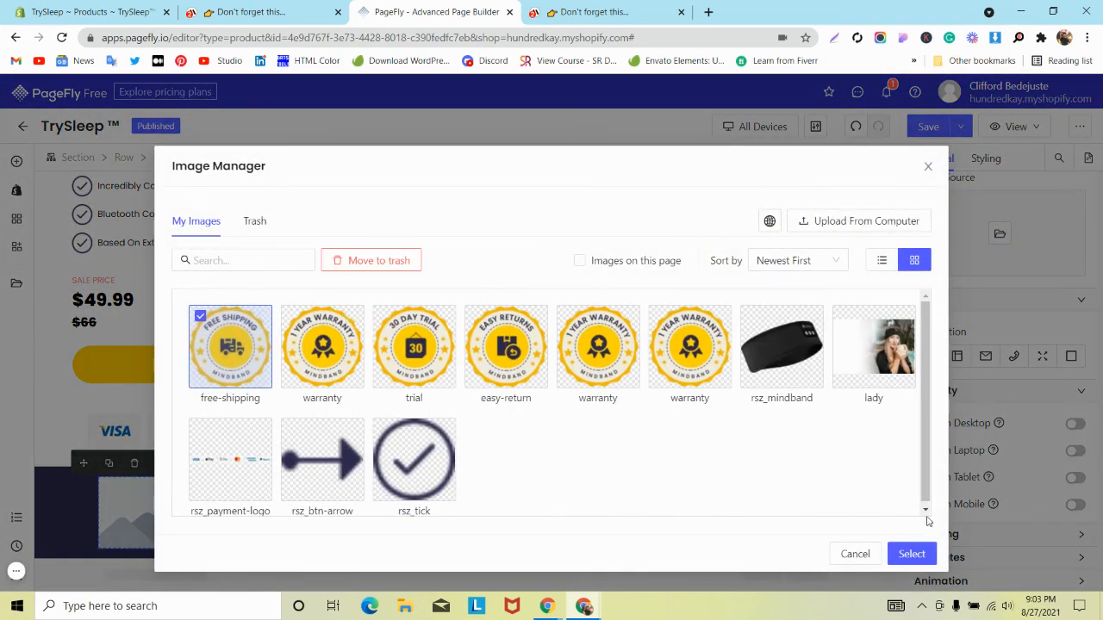
left_click(911, 554)
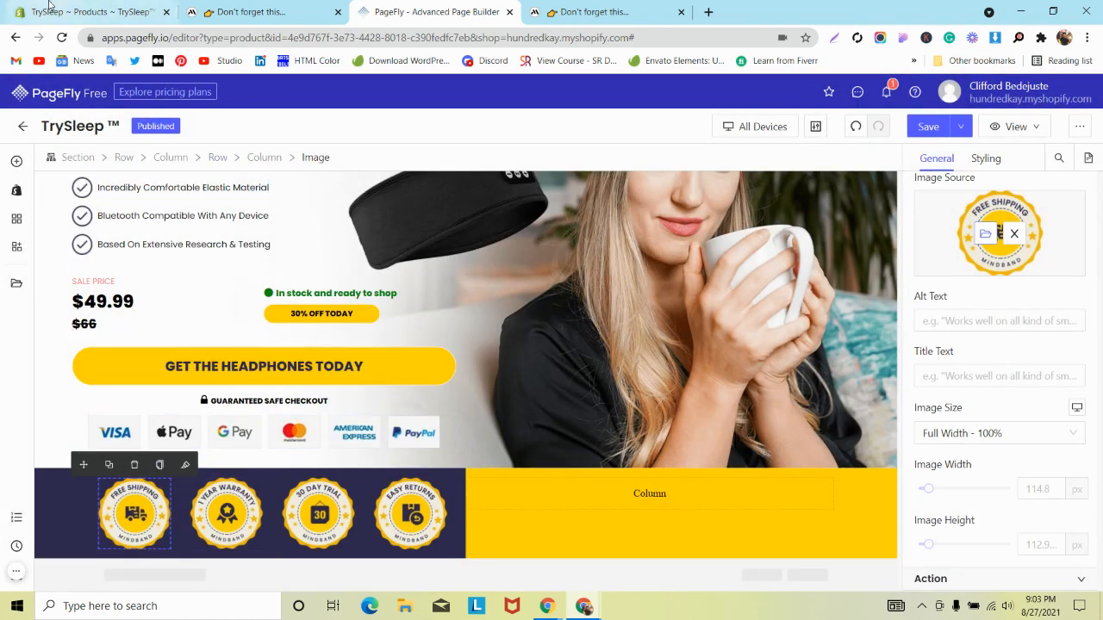
- Measure the space above the badges on the reference page with a Lightshot selection and return to the PageFly editor
left_click(49, 9)
left_click(230, 5)
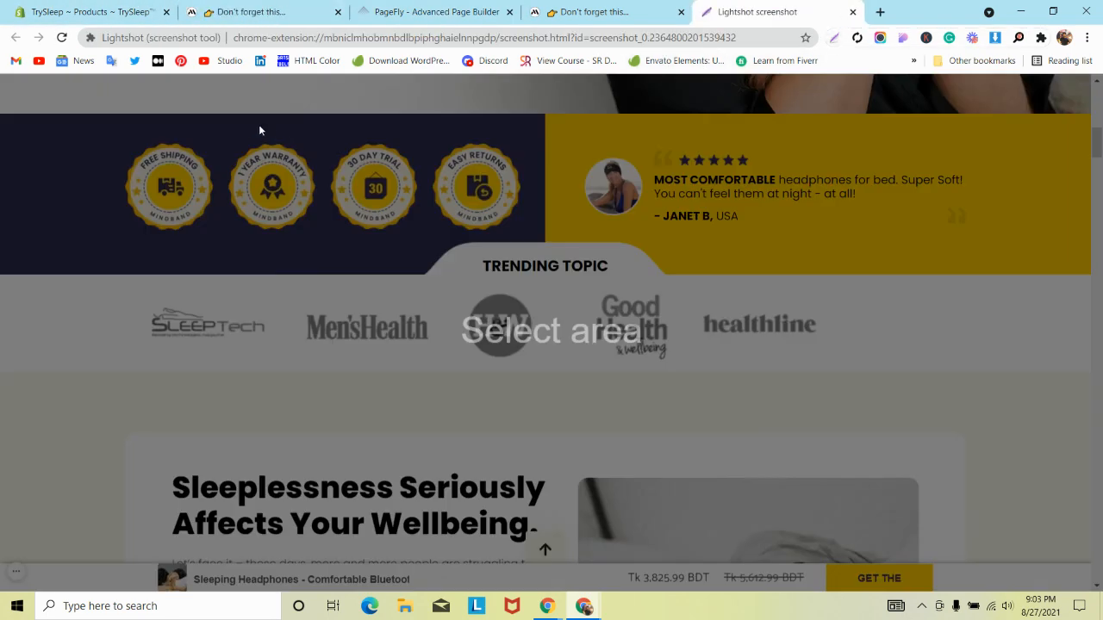
left_click_drag(241, 113, 548, 144)
left_click(435, 12)
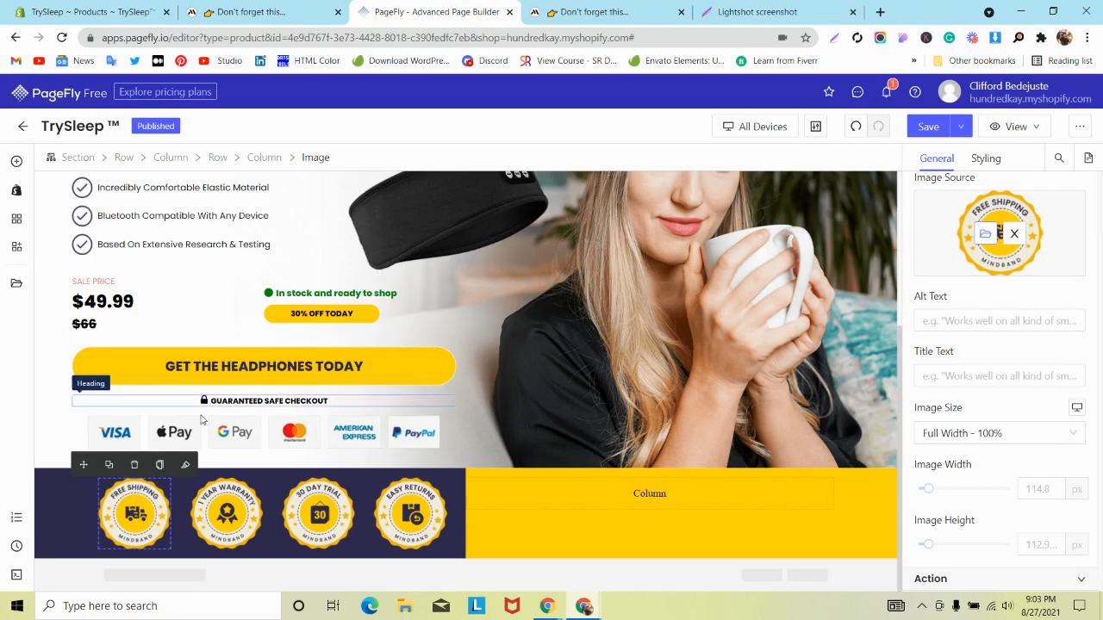
- Set the top and bottom padding of the dark column that holds the badge row to 55 px each
left_click(74, 487)
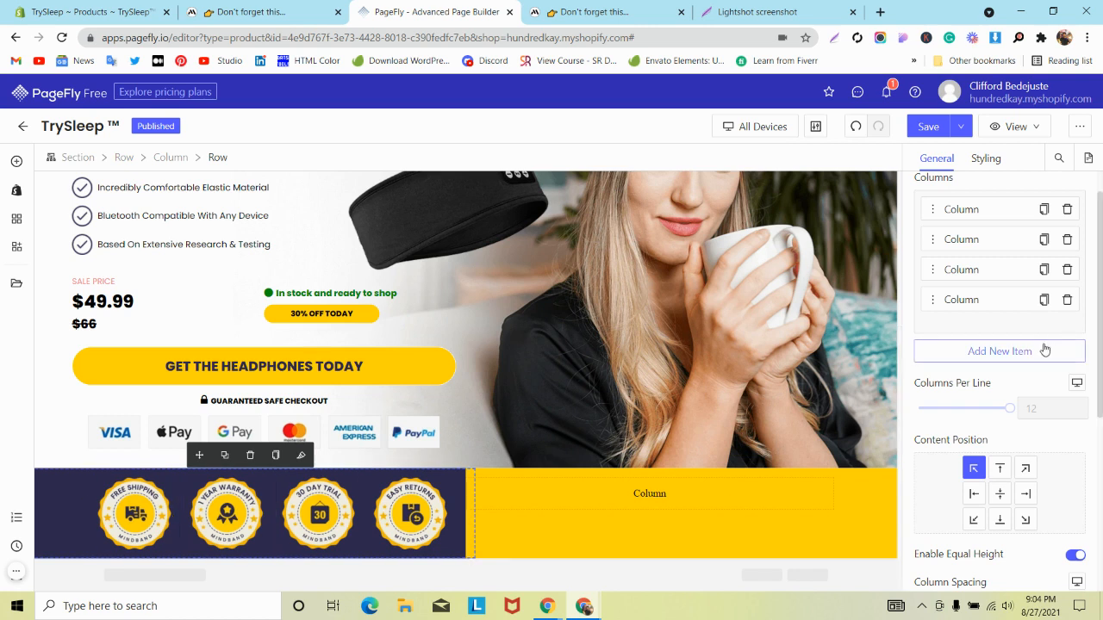
left_click(172, 157)
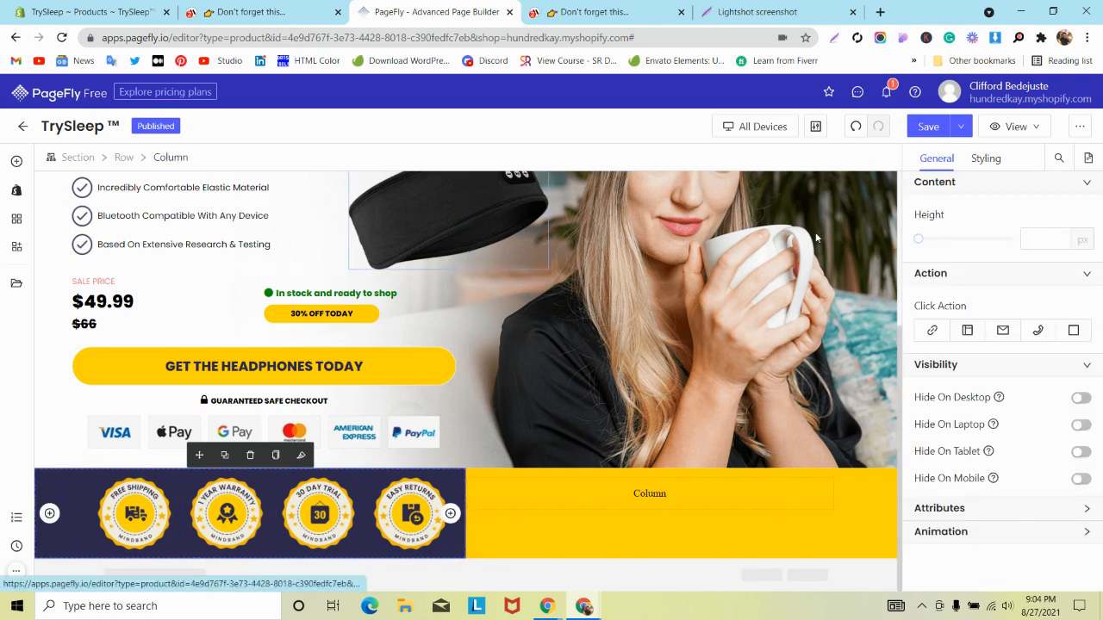
left_click(991, 160)
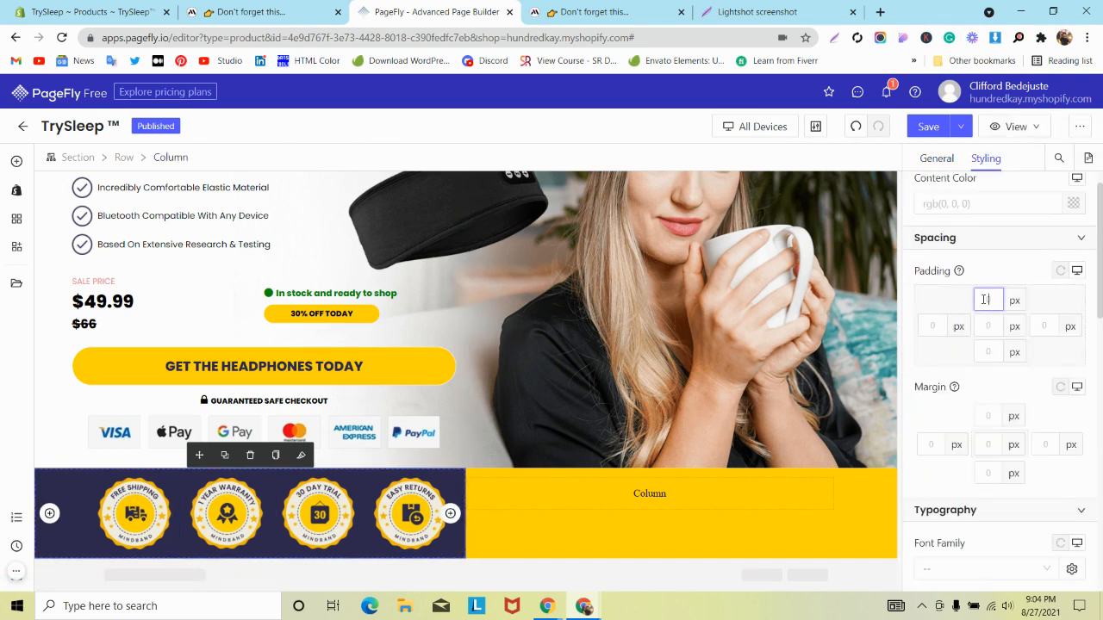
type("50")
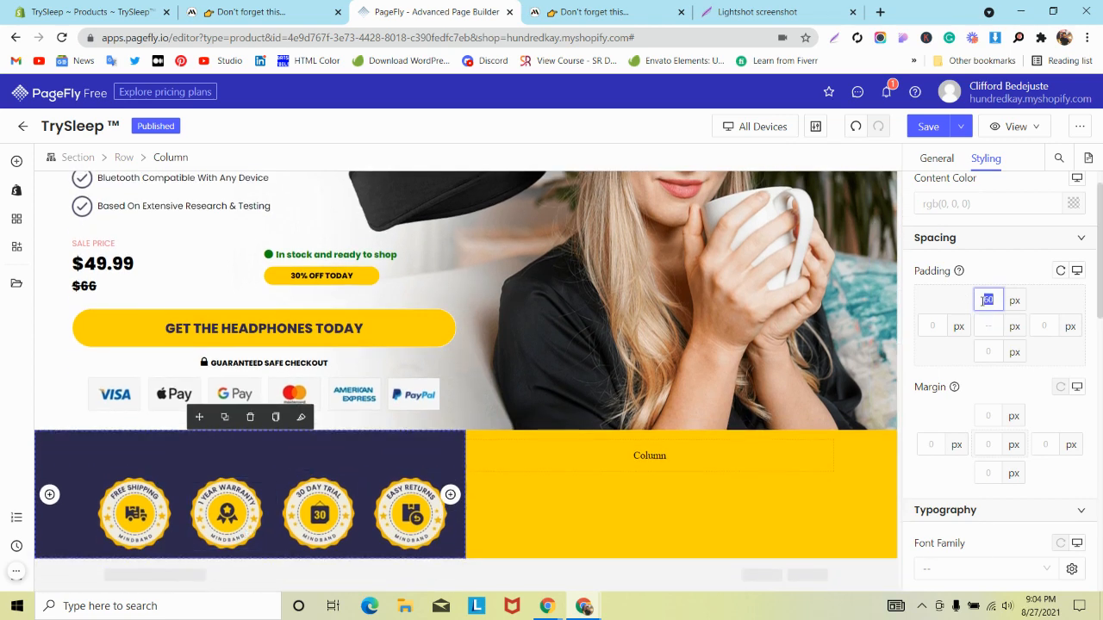
type("55")
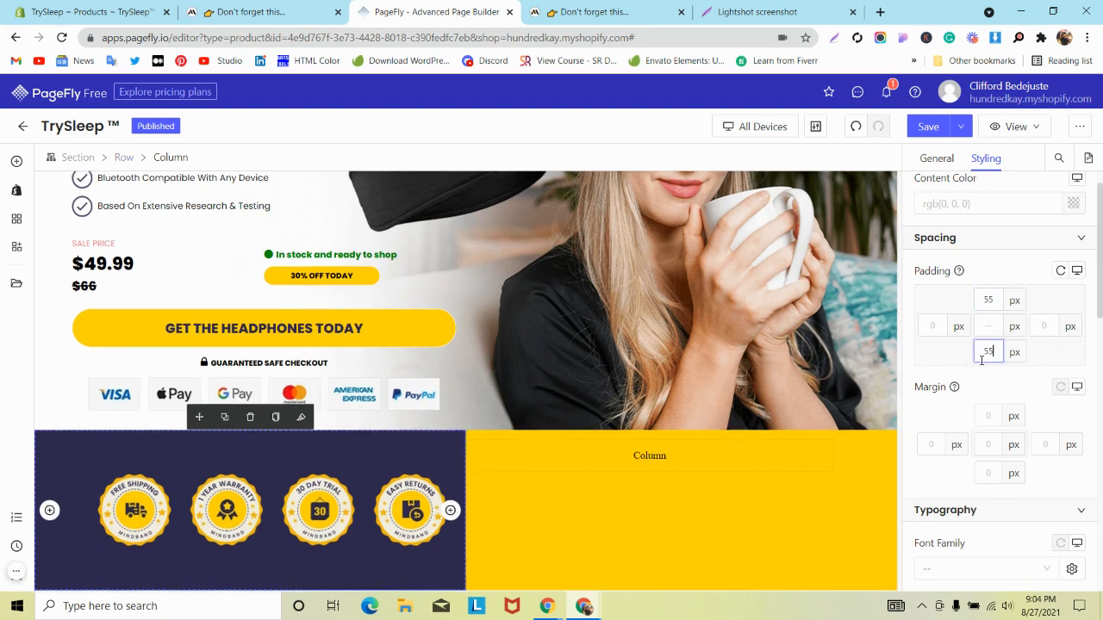
type("55")
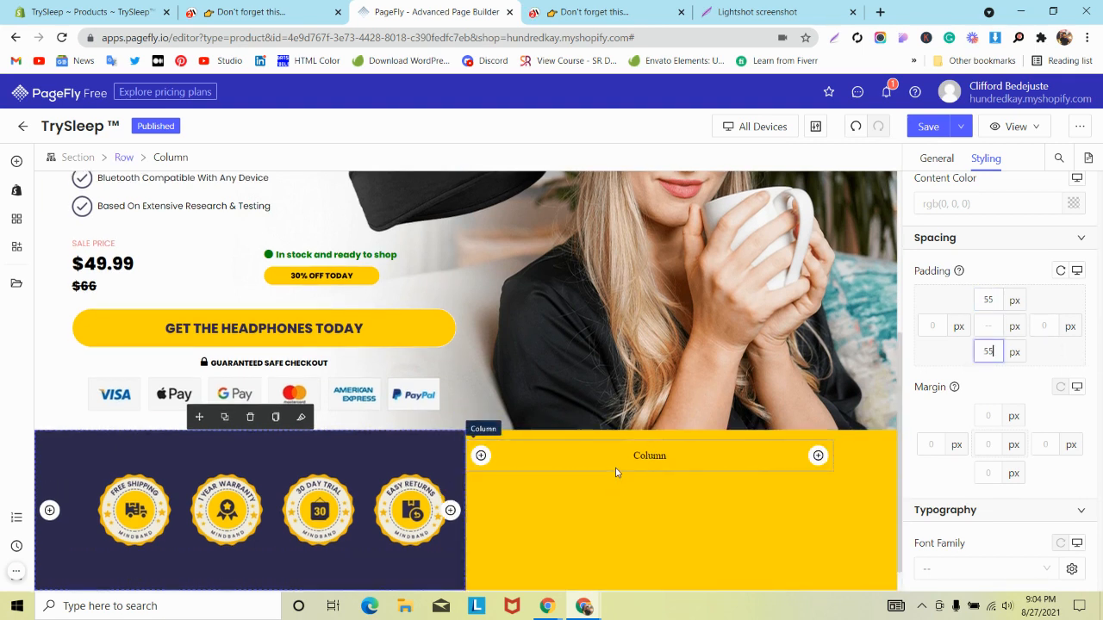
- Set the top and bottom padding of the outer yellow column to 55 px each
left_click(615, 472)
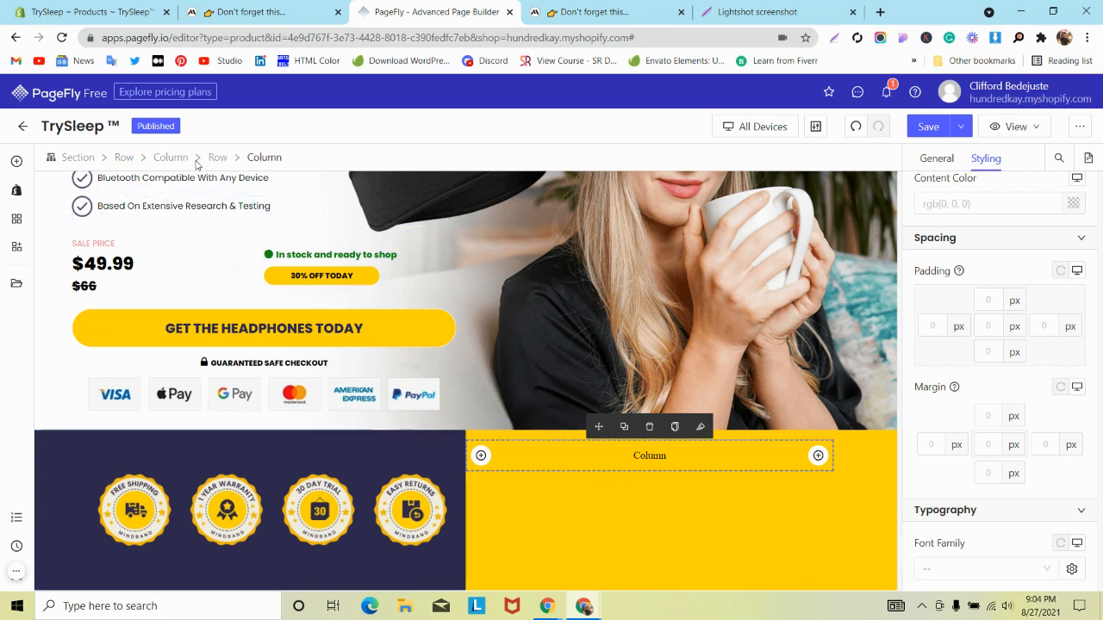
left_click(165, 157)
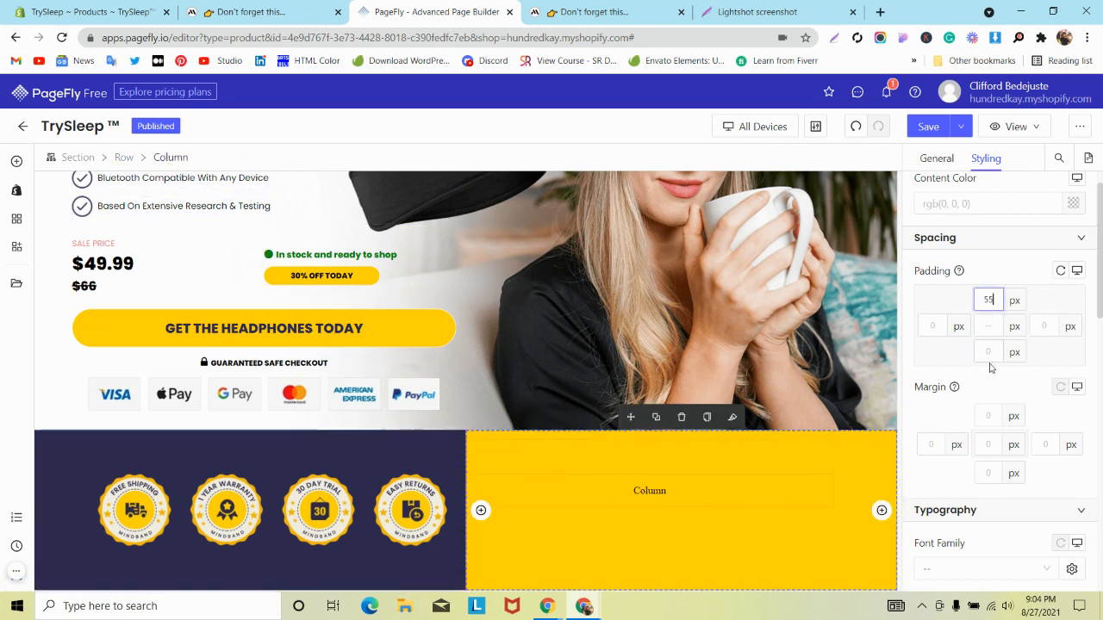
scroll(228, 500, "down", 2)
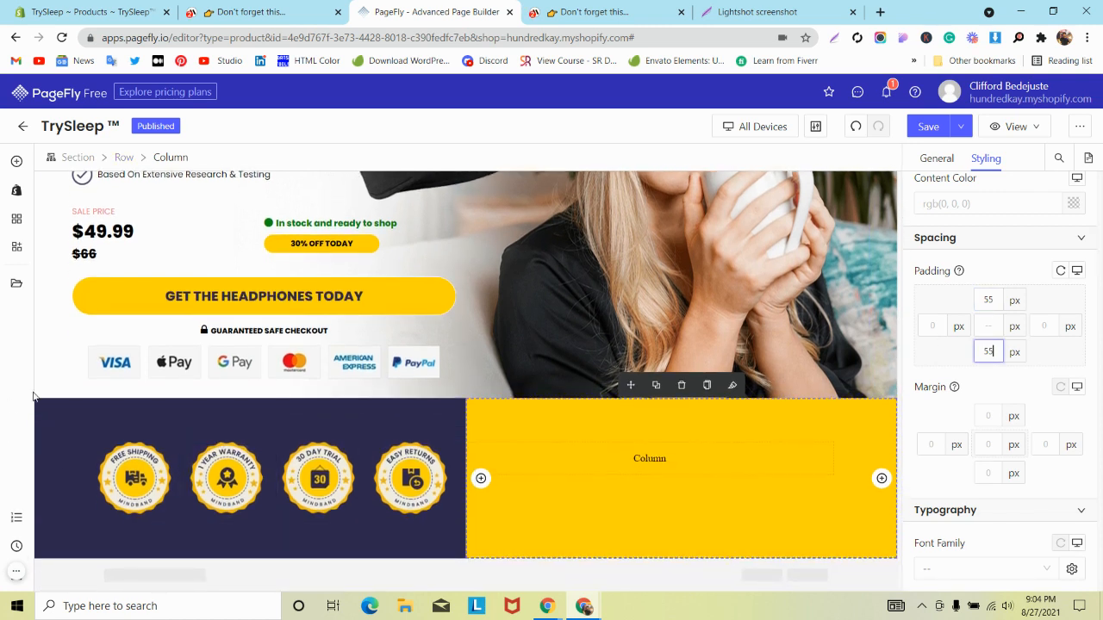
- Set the content position of the four-badge row to centred both ways
left_click(67, 434)
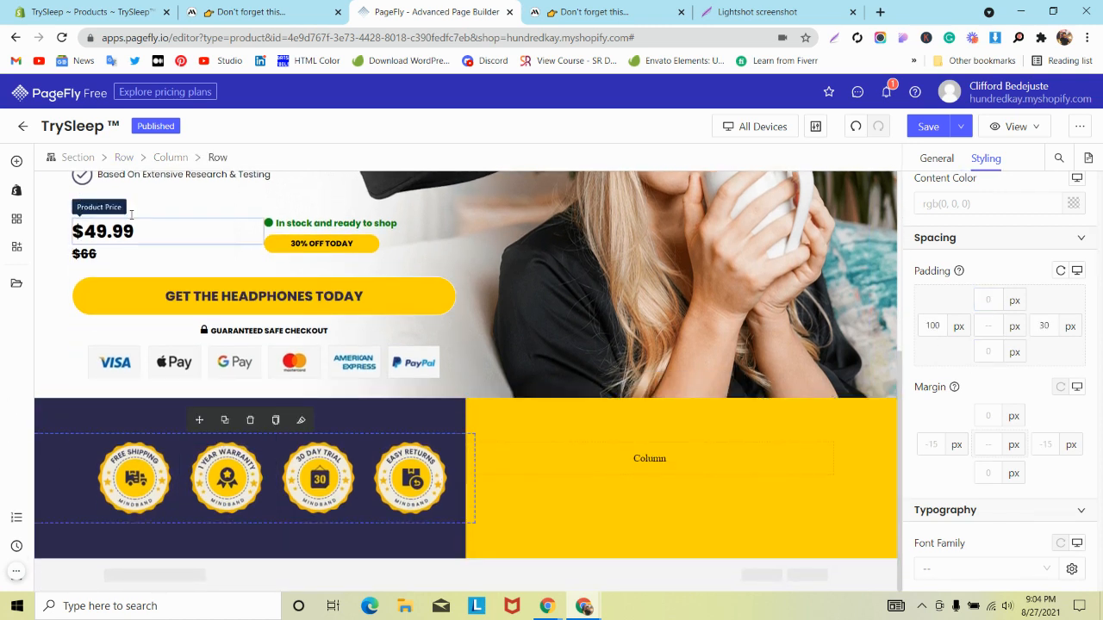
left_click(937, 158)
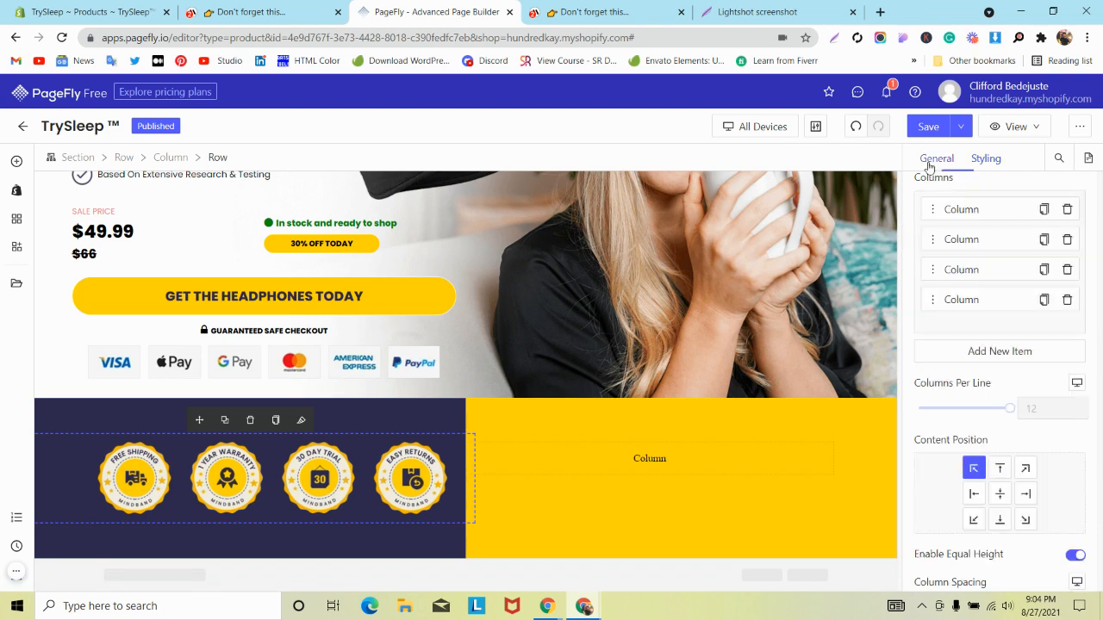
left_click(1000, 494)
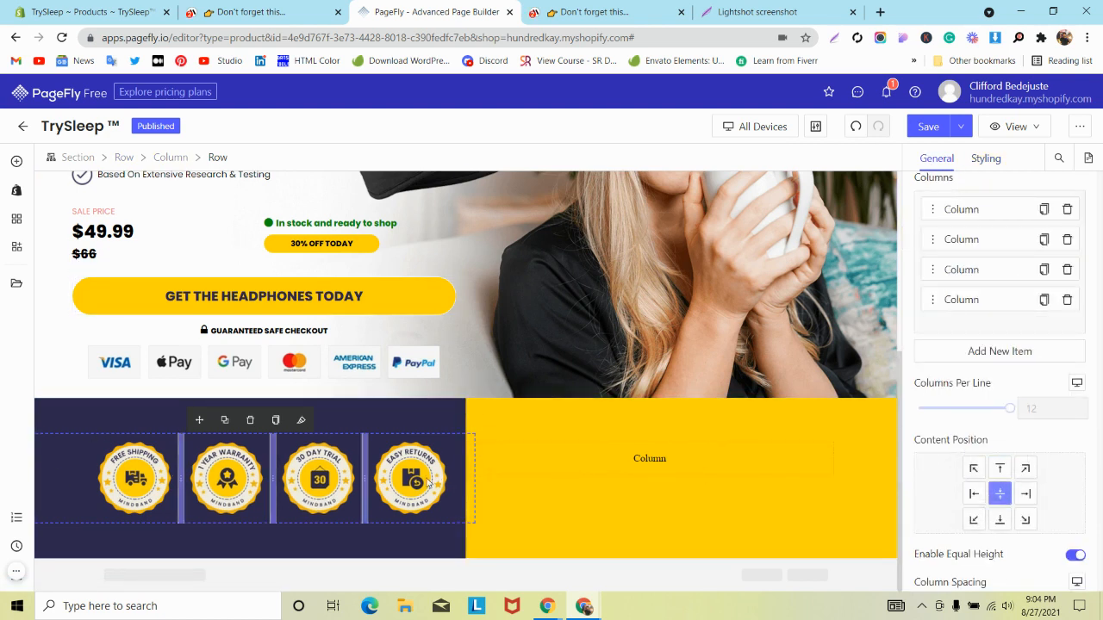
- Set the content position of the outer row holding the dark and yellow columns to centred both ways
left_click(101, 423)
left_click(125, 157)
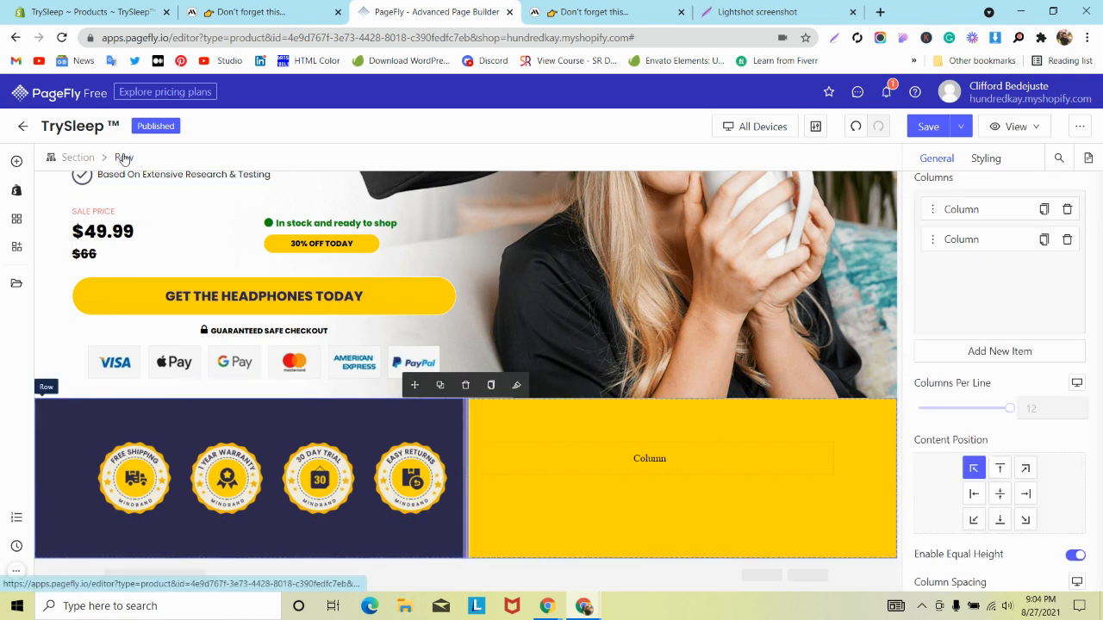
left_click(1000, 494)
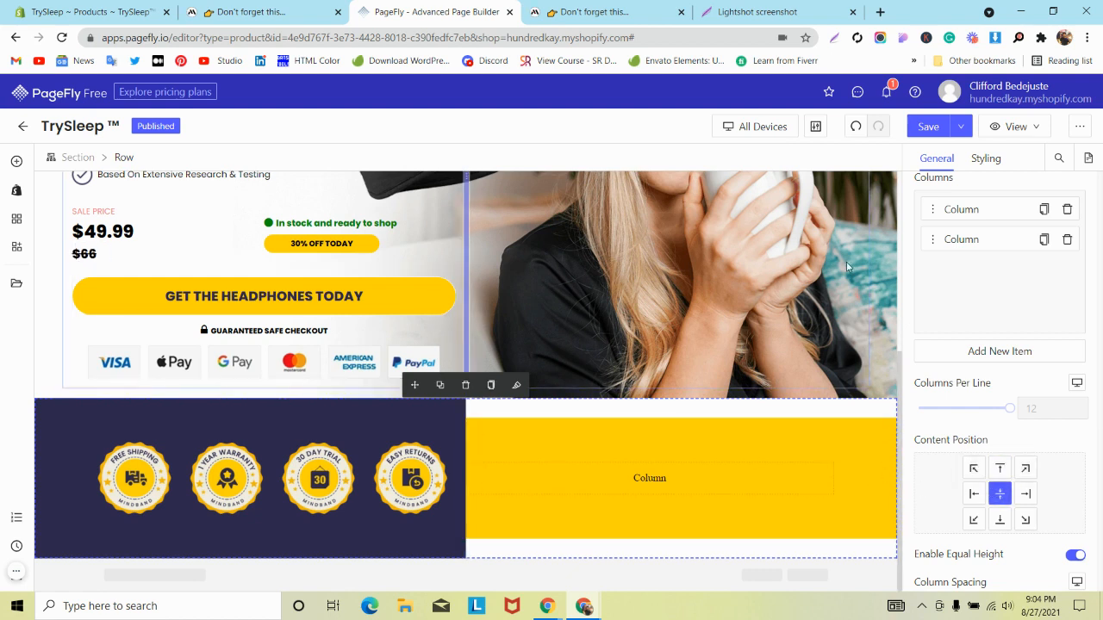
- Undo the last content position change on the outer row and compare the section with the reference page
left_click(855, 126)
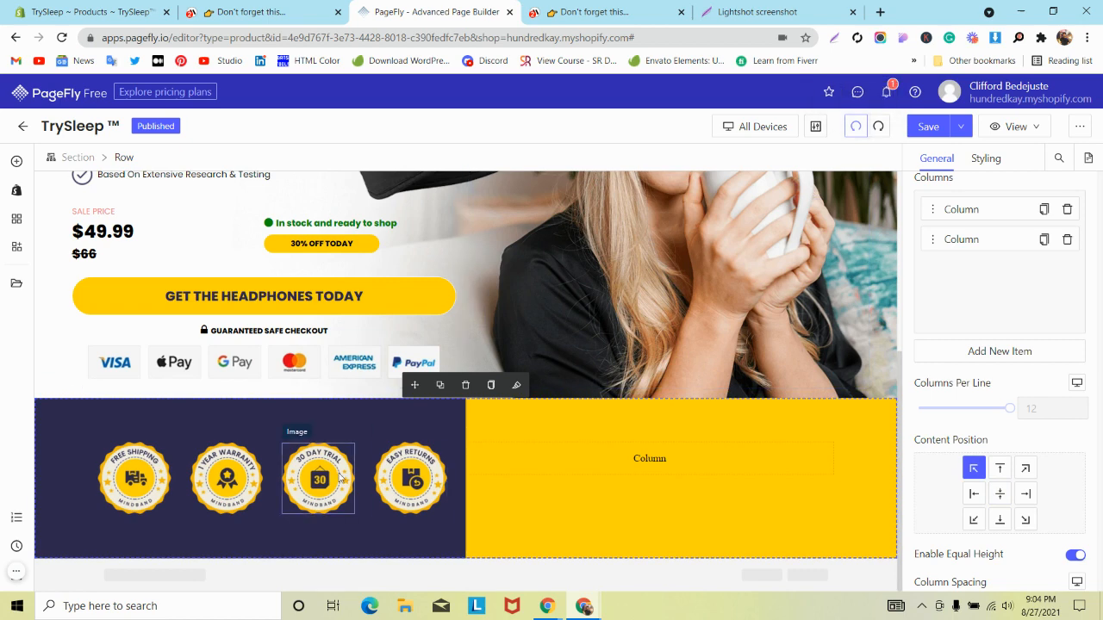
left_click(226, 6)
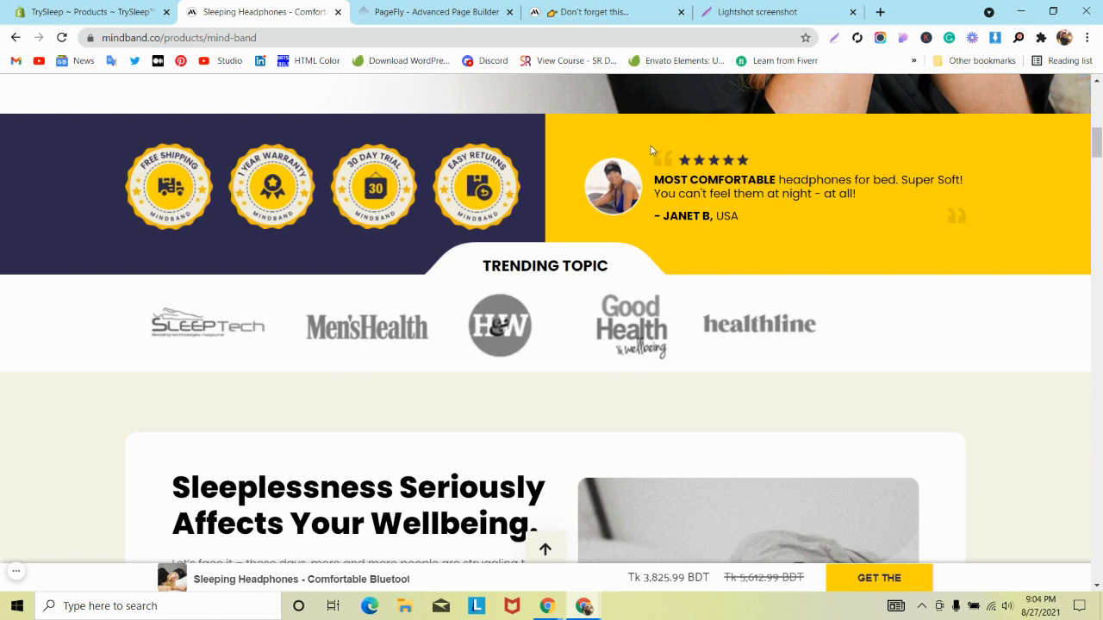
left_click(430, 11)
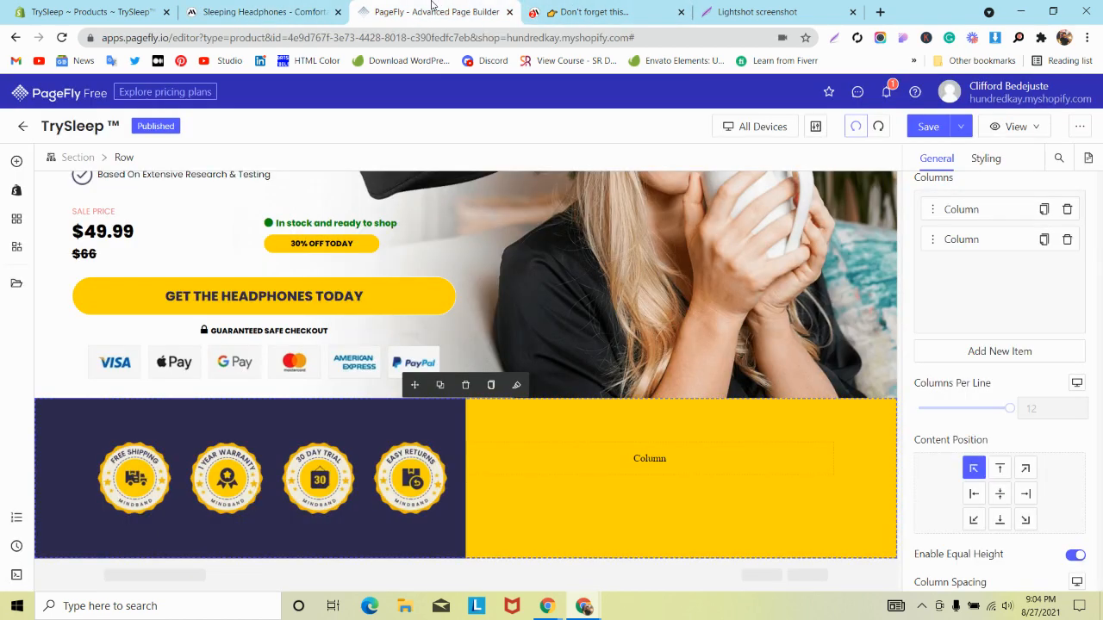
- Add a second column to the inner row on the yellow side and narrow the first column to about a third of the row
left_click(603, 446)
left_click(17, 162)
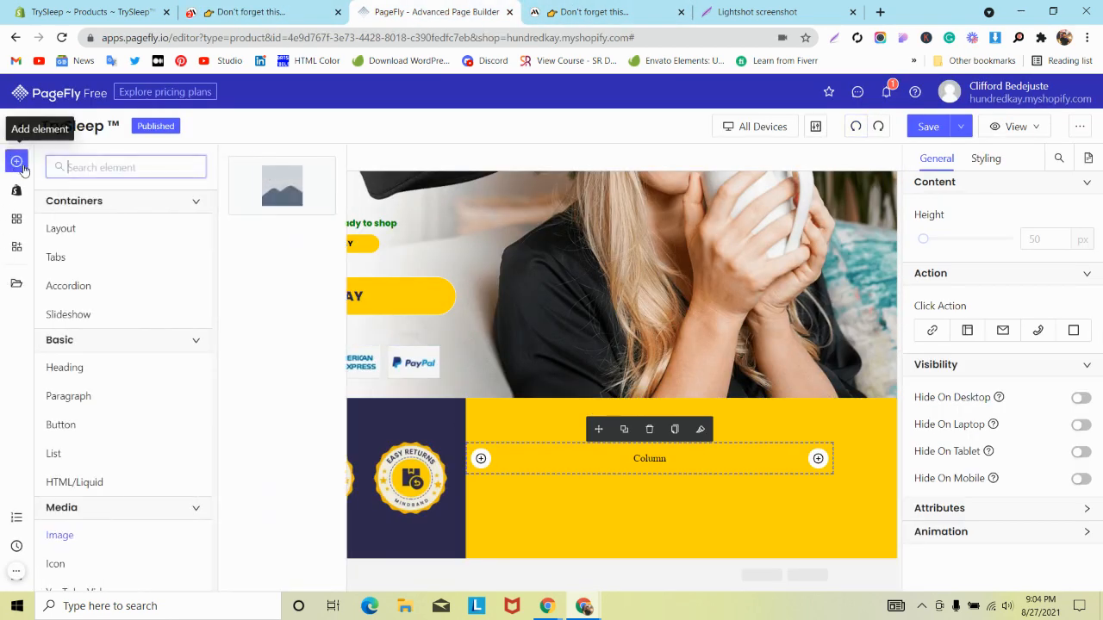
left_click_drag(284, 258, 553, 470)
left_click(818, 460)
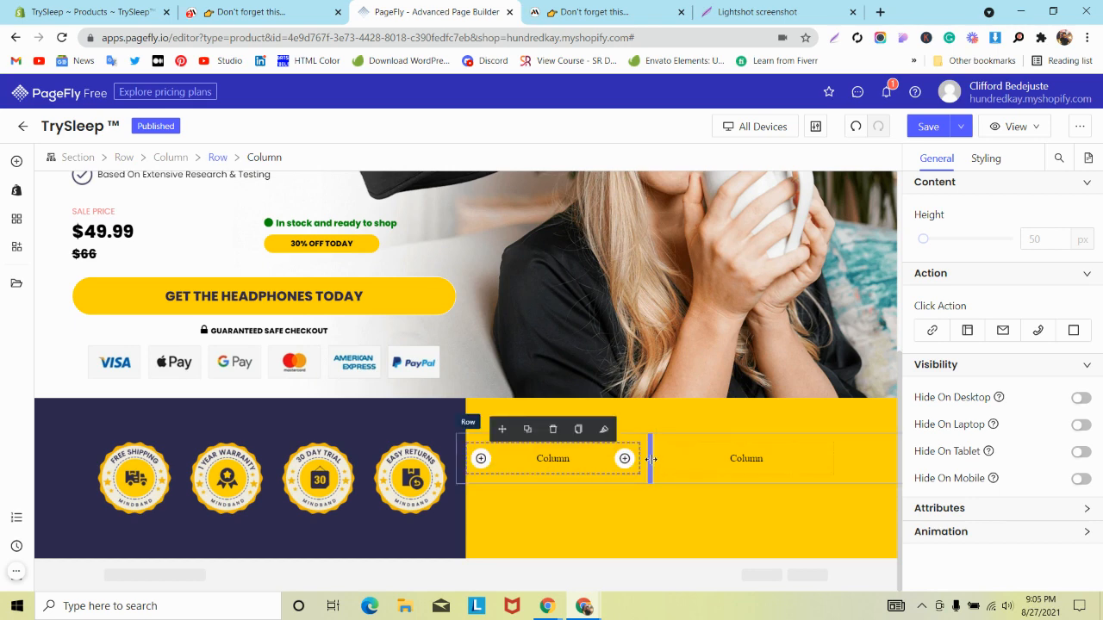
left_click_drag(651, 460, 590, 456)
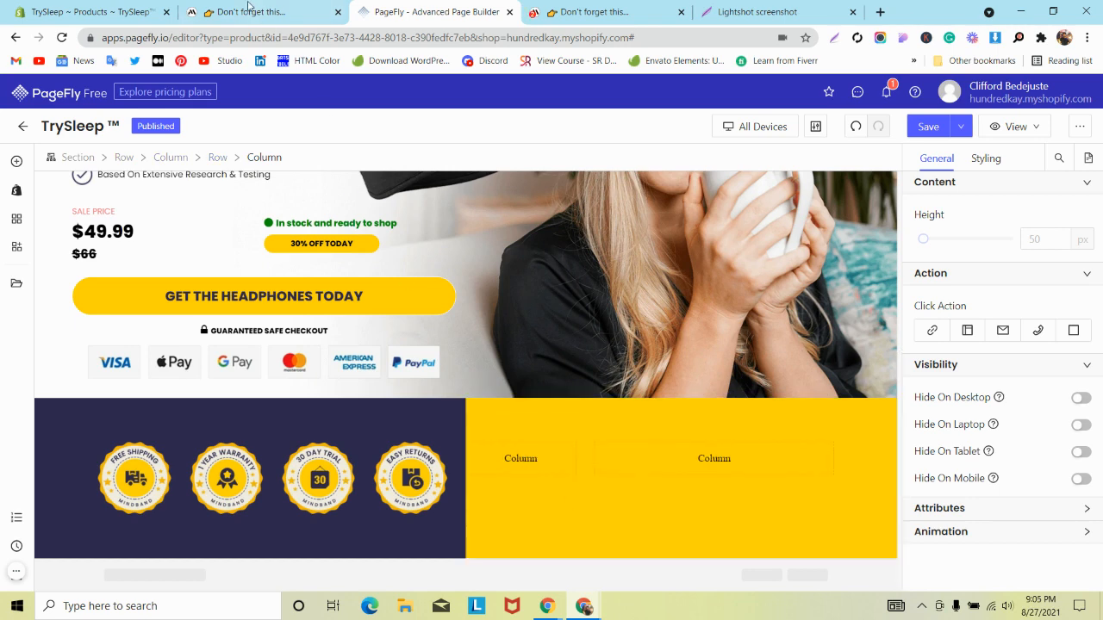
- Check the testimonial layout on the reference page and place an image element in the narrow first column of the yellow side
left_click(246, 8)
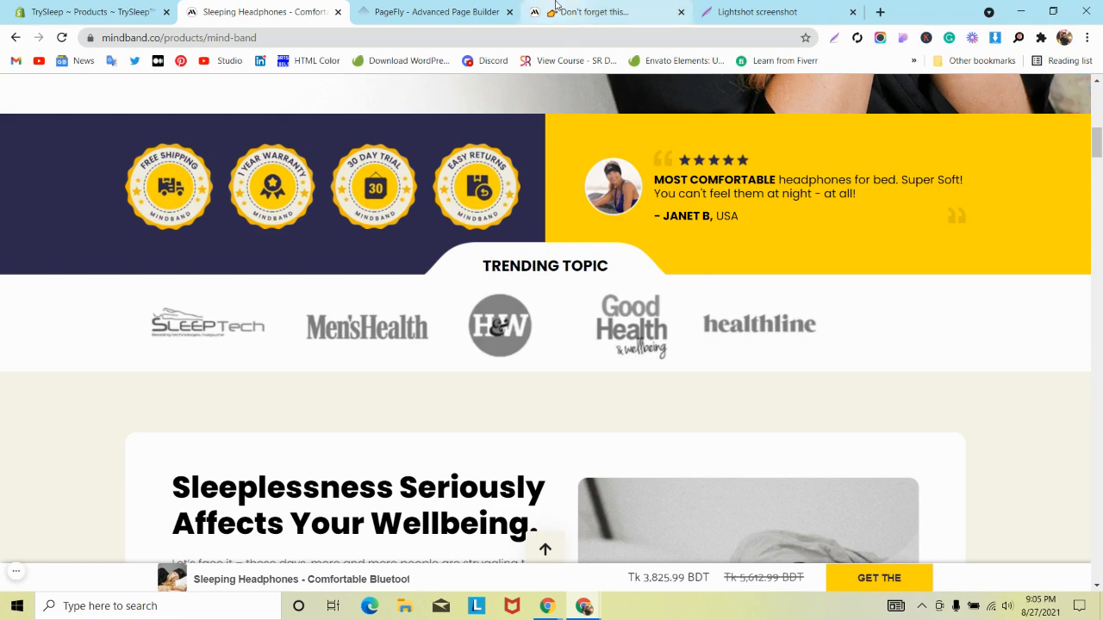
left_click(603, 12)
left_click(442, 14)
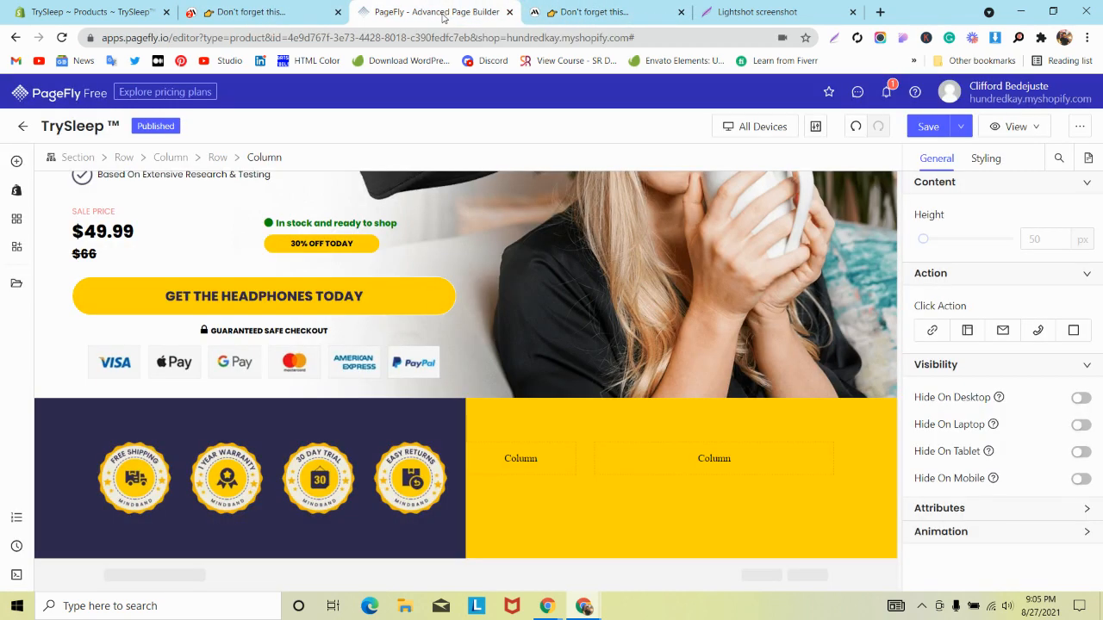
left_click(16, 161)
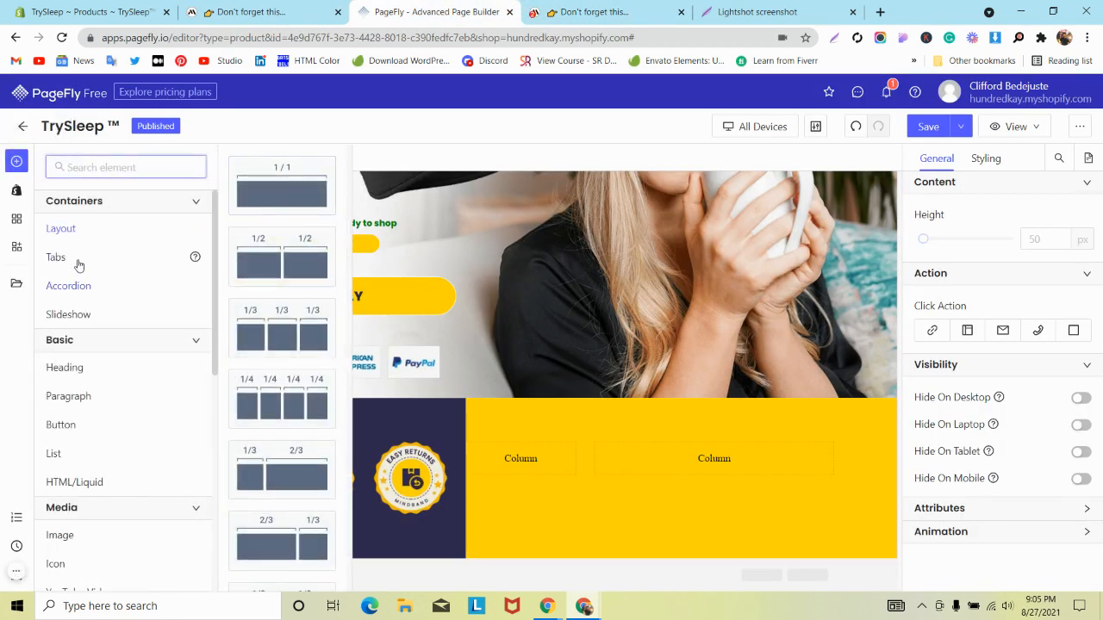
scroll(81, 465, "down", 3)
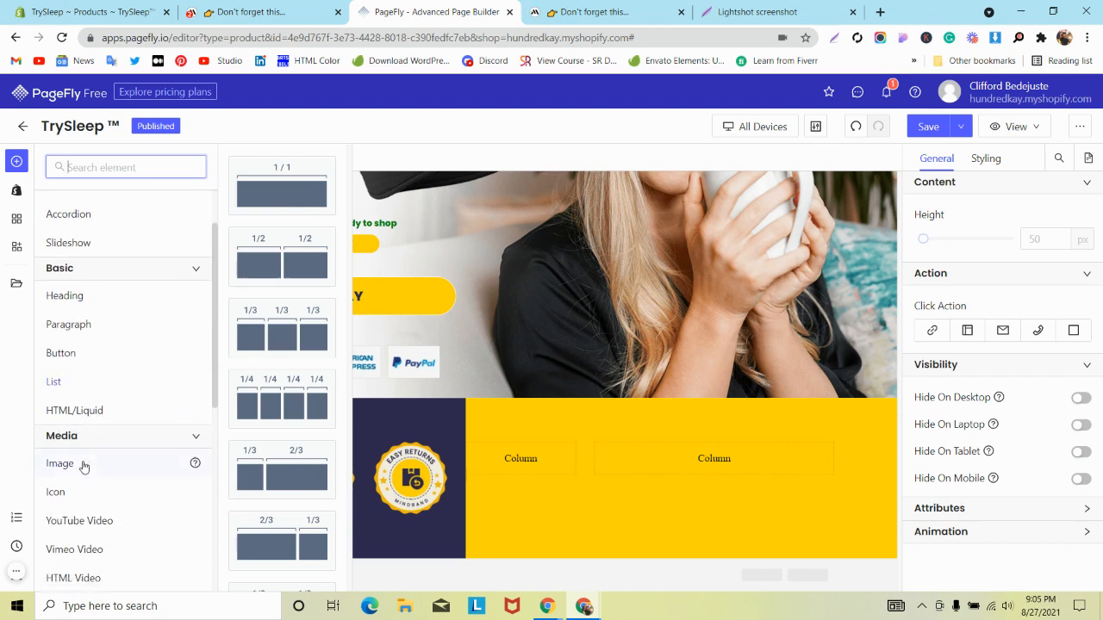
left_click_drag(81, 461, 507, 448)
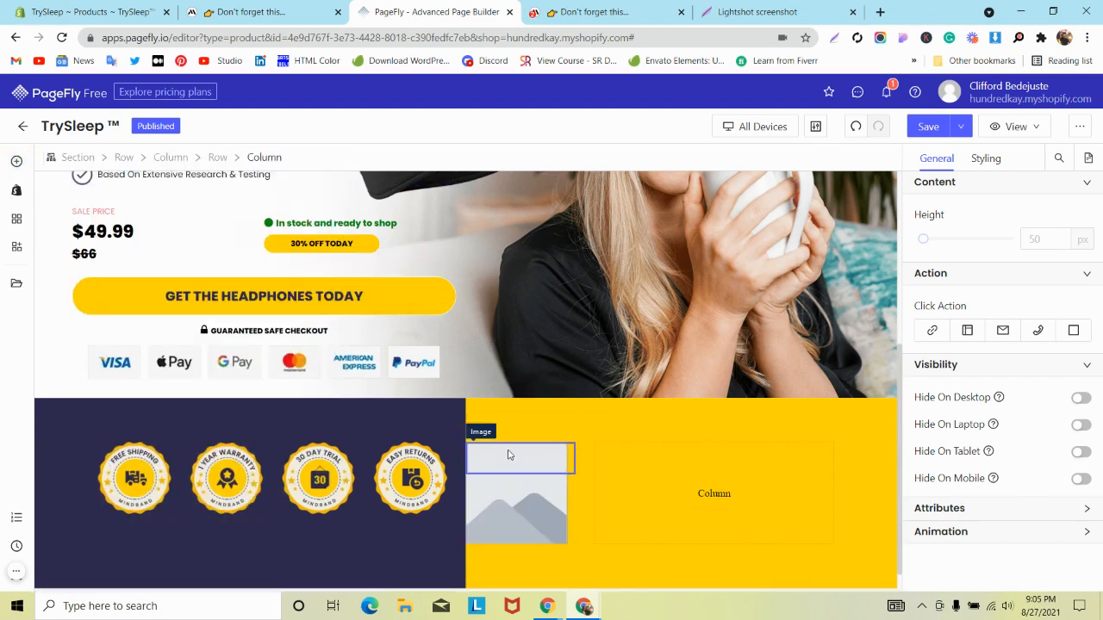
- Upload the reviewer's round portrait from the Project folder and use it as the source of the new image element
left_click(998, 234)
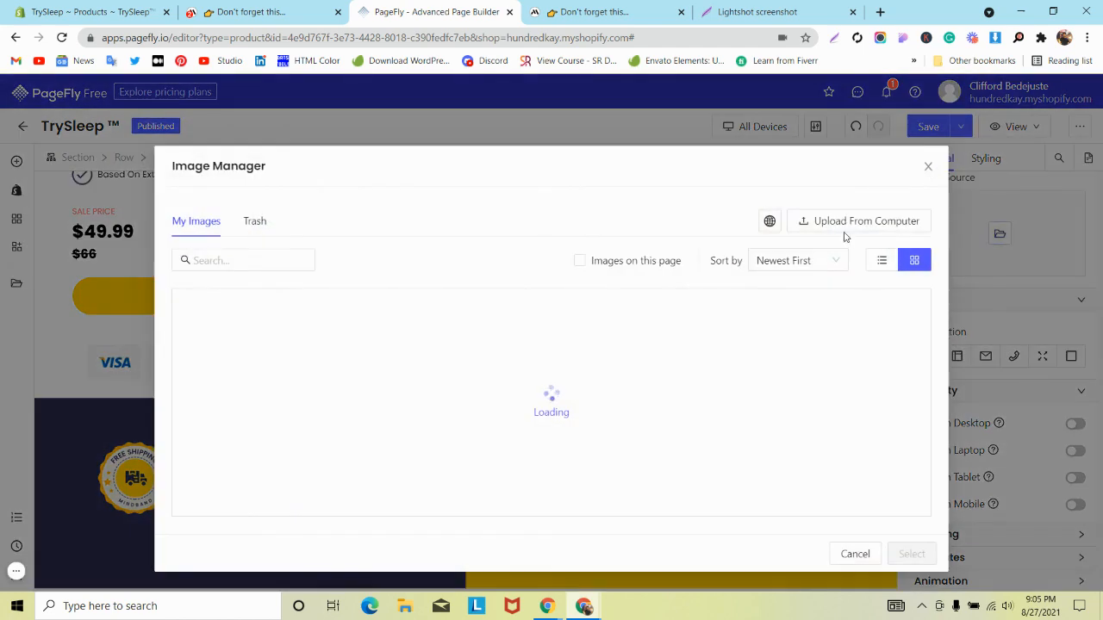
left_click(848, 221)
left_click(412, 225)
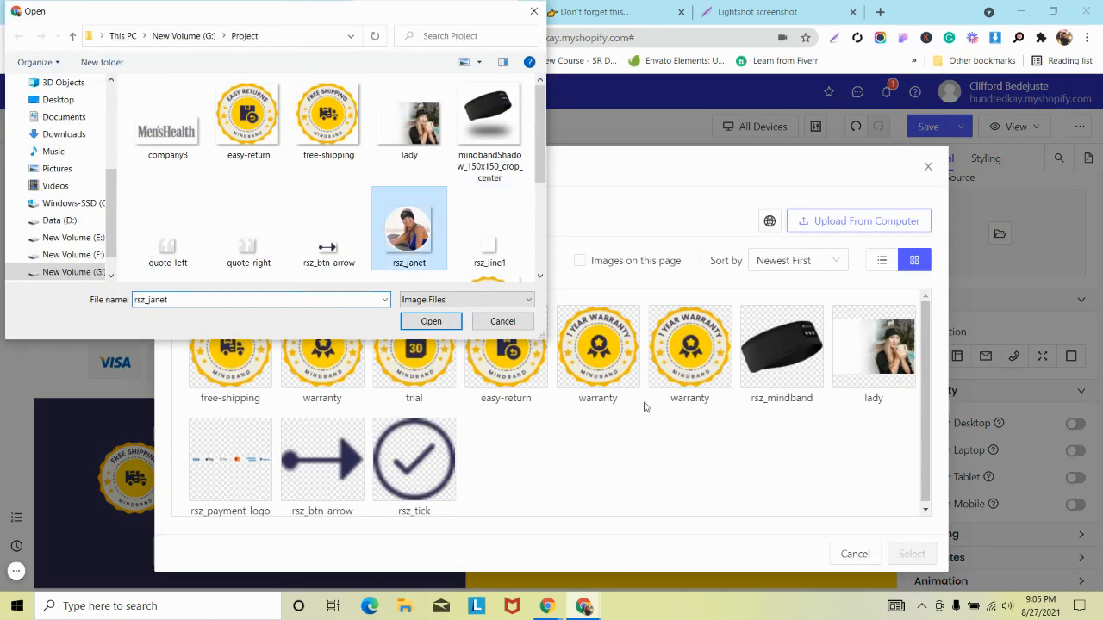
left_click(441, 319)
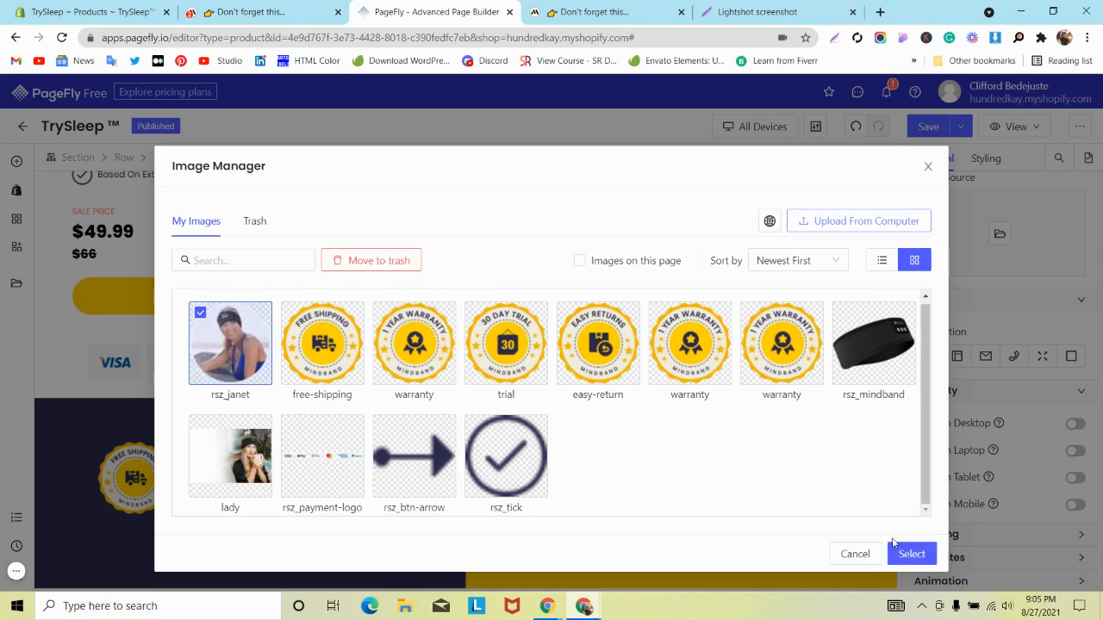
left_click(910, 555)
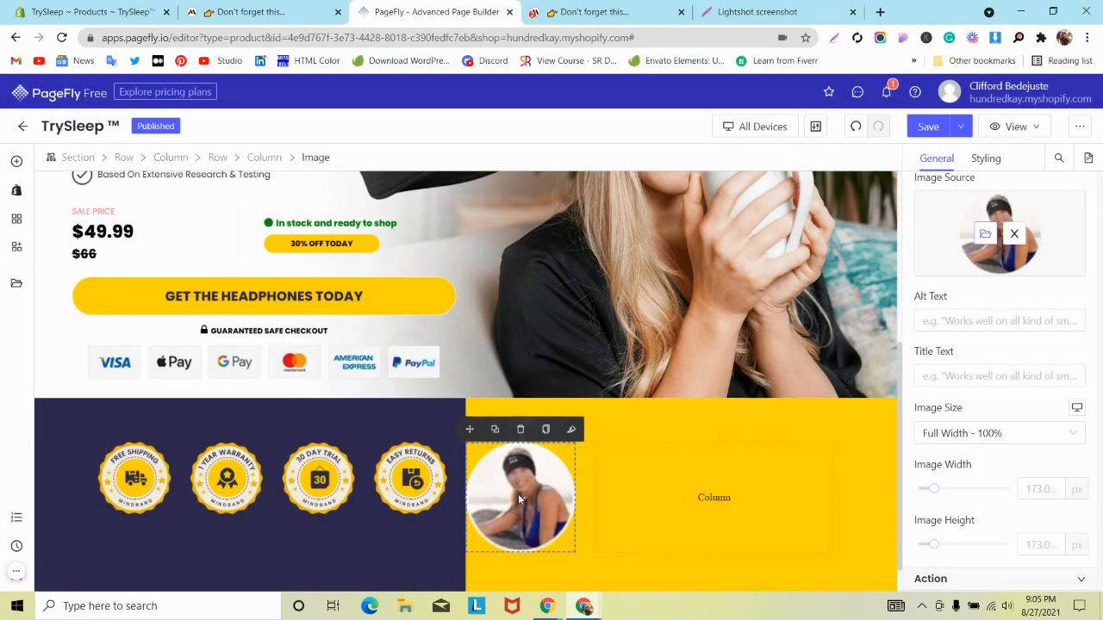
- Inspect the reviewer photo's styling on the reference page and set the portrait's image width to 80 px
left_click(258, 12)
right_click(720, 122)
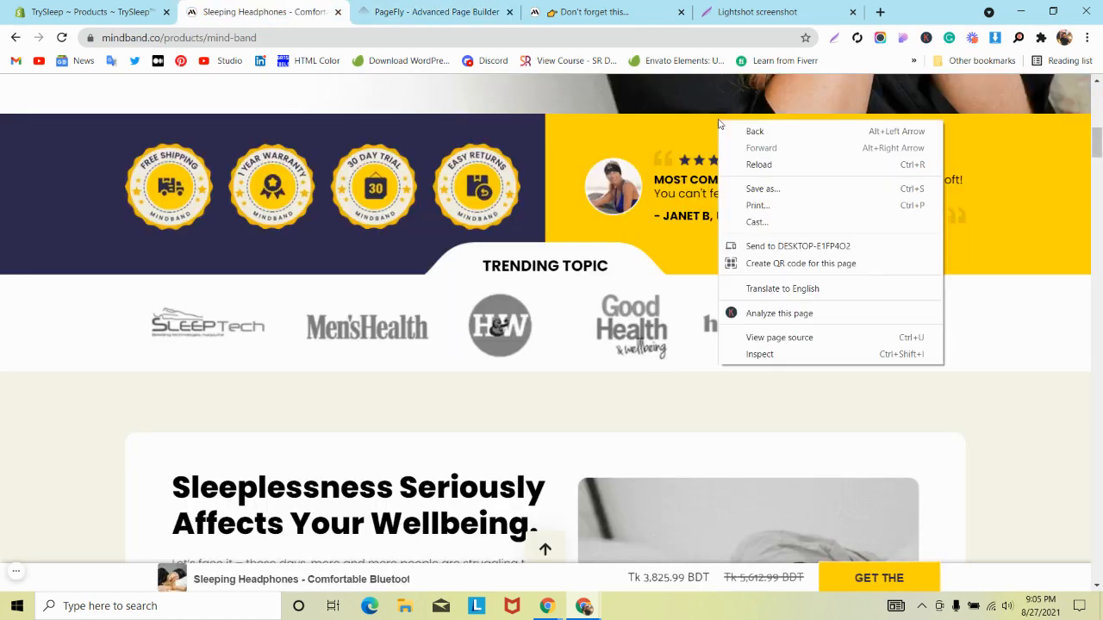
left_click(759, 354)
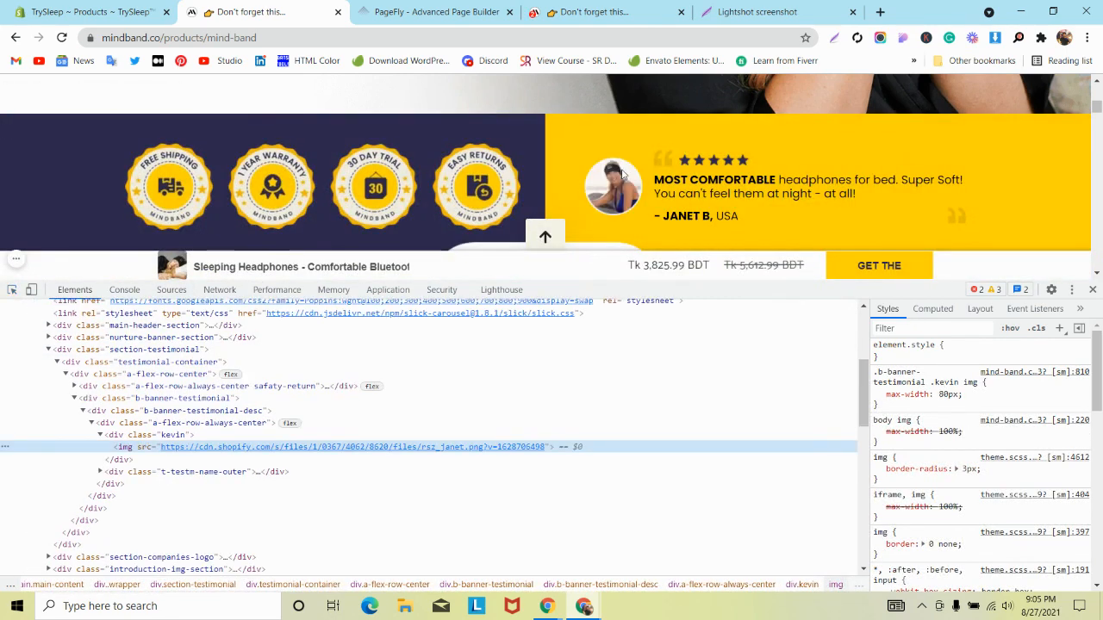
left_click(12, 291)
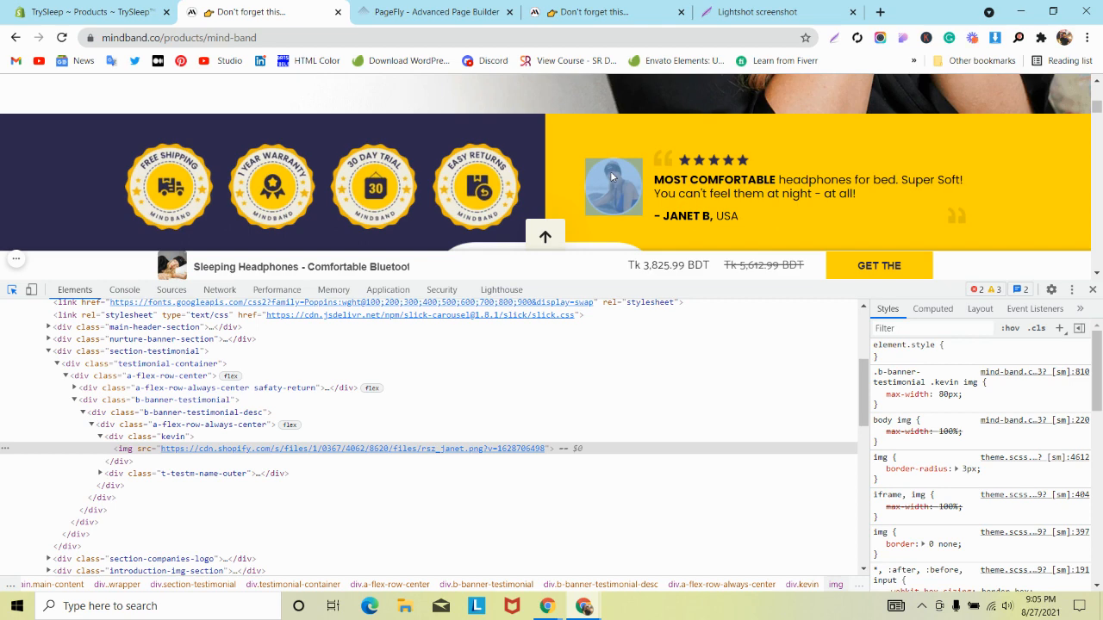
left_click(492, 11)
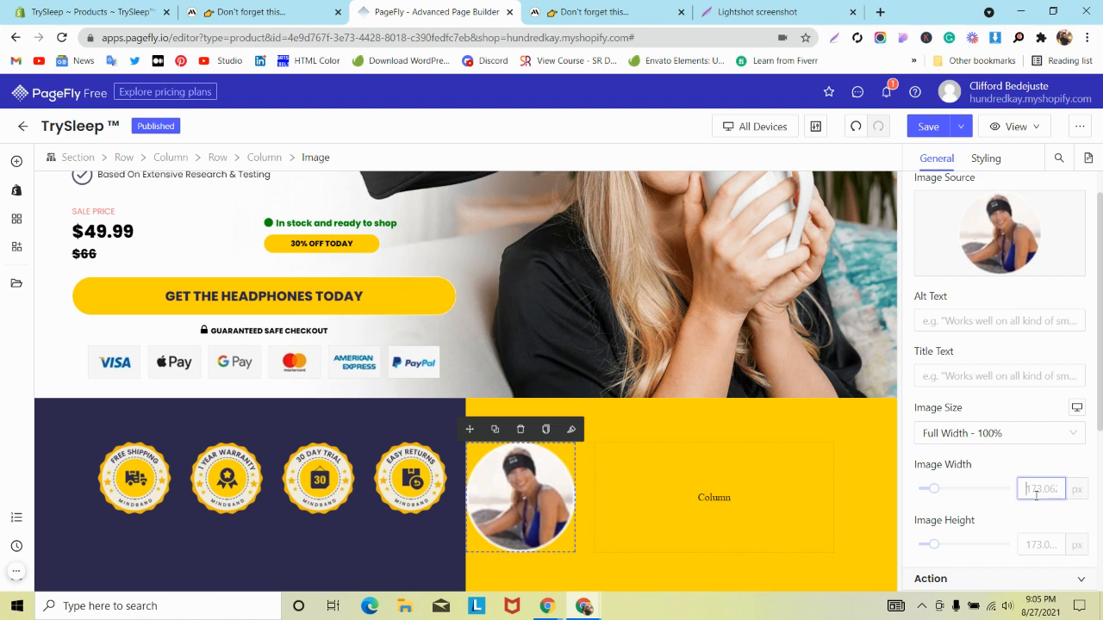
type("80")
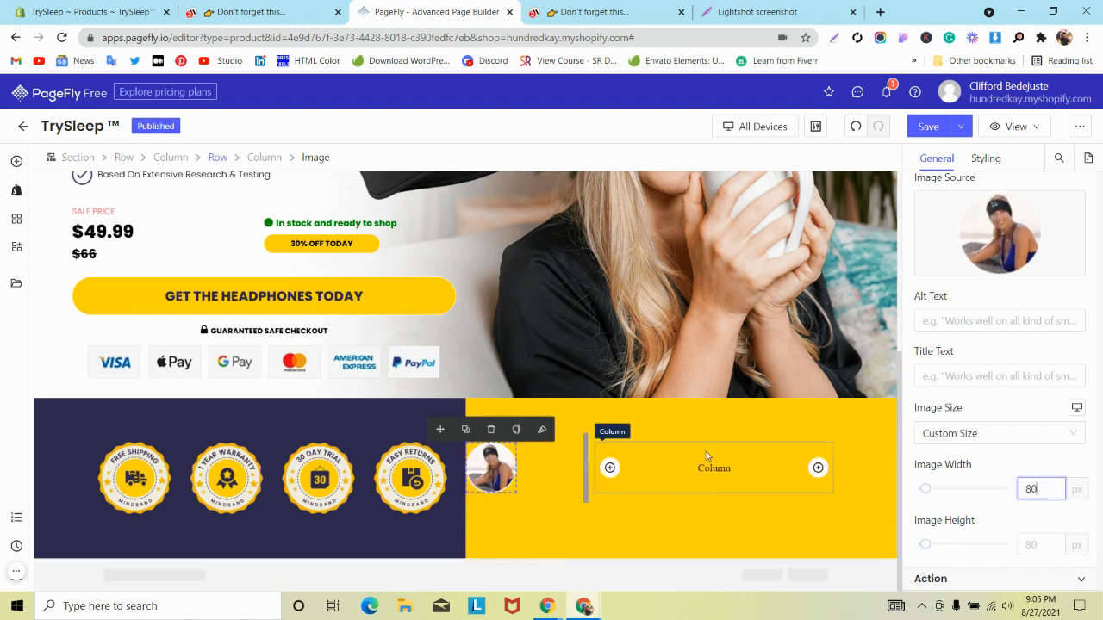
- Set the text alignment of the column holding the portrait to centred
left_click(537, 476)
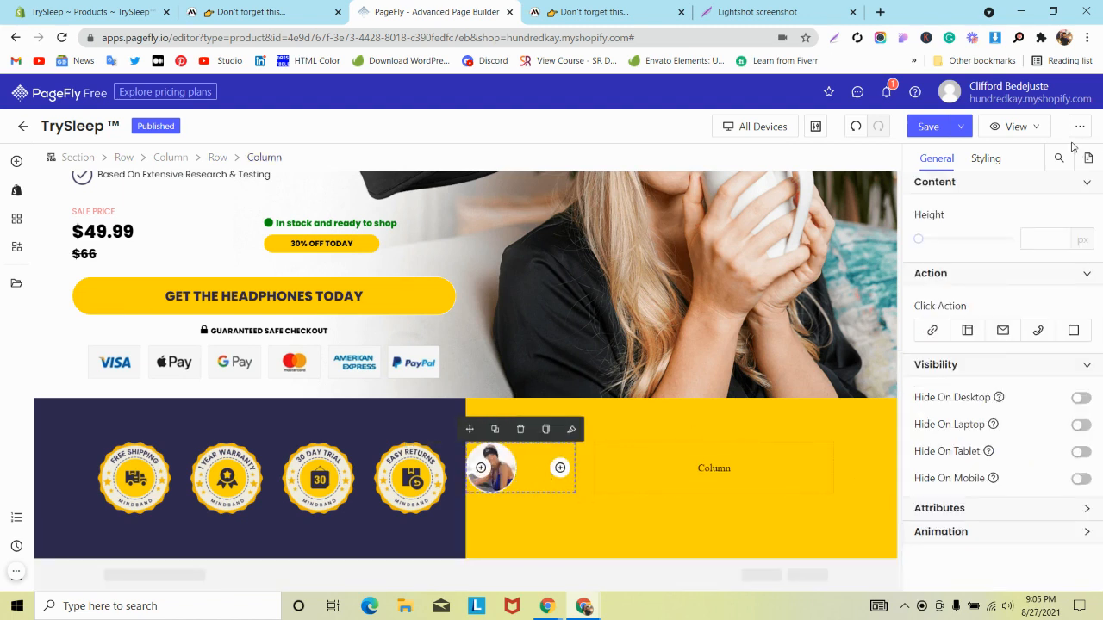
left_click(985, 159)
scroll(986, 431, "down", 3)
left_click(979, 470)
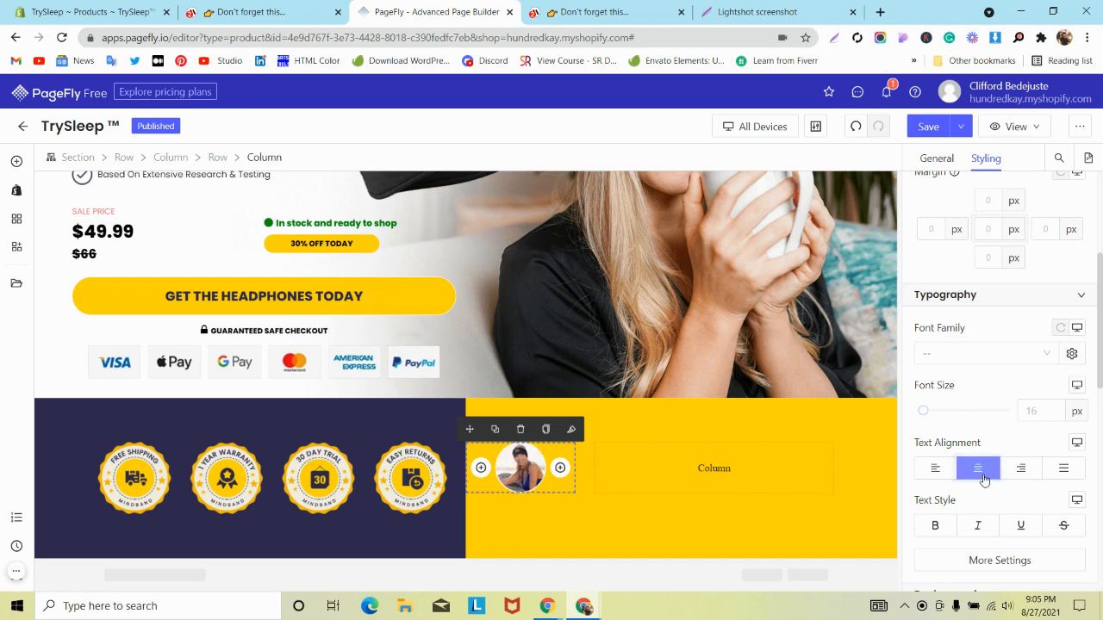
- Set the column spacing of the row holding the portrait and the empty column to 0 px
left_click(646, 439)
left_click(937, 158)
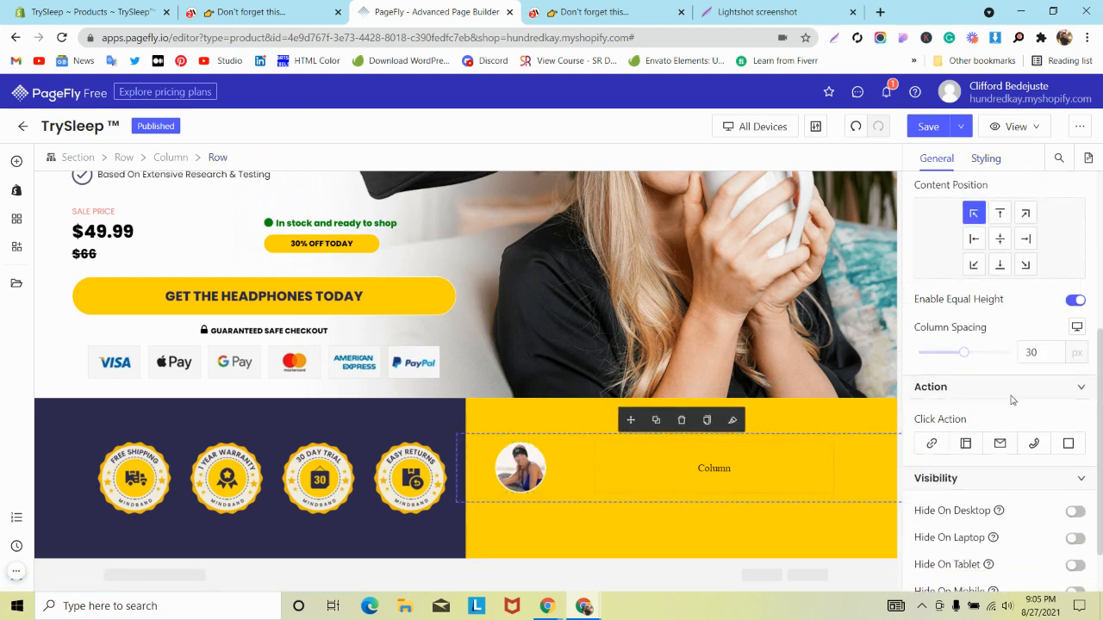
scroll(1029, 280, "down", 1)
type("0")
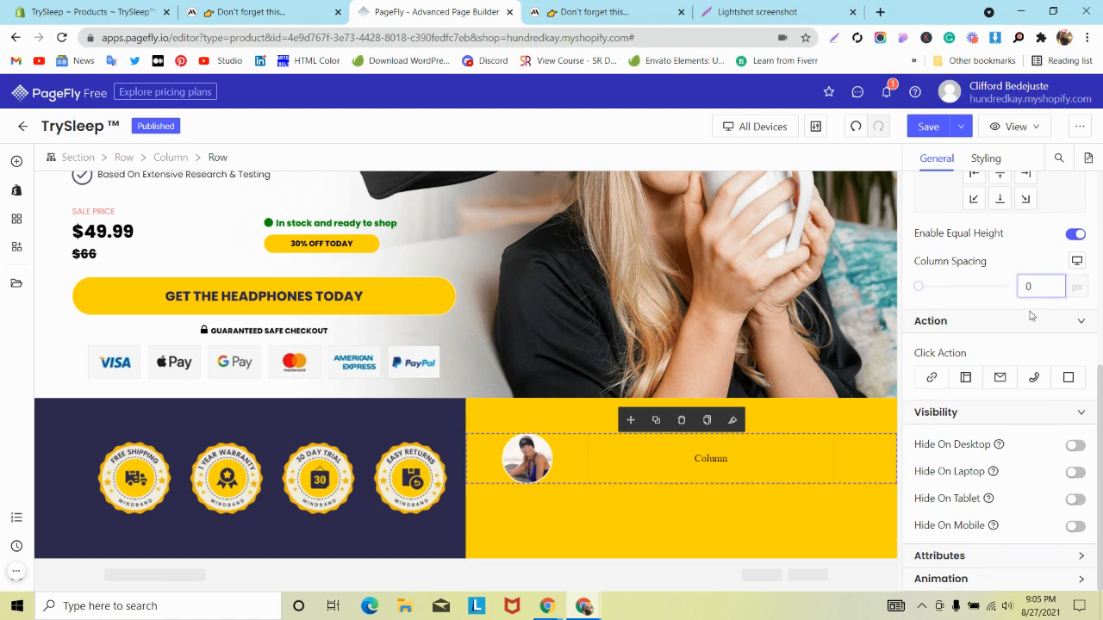
- Inspect the quote mark and star rating on the reference page and place a Block layout element in the empty column beside the portrait
left_click(270, 12)
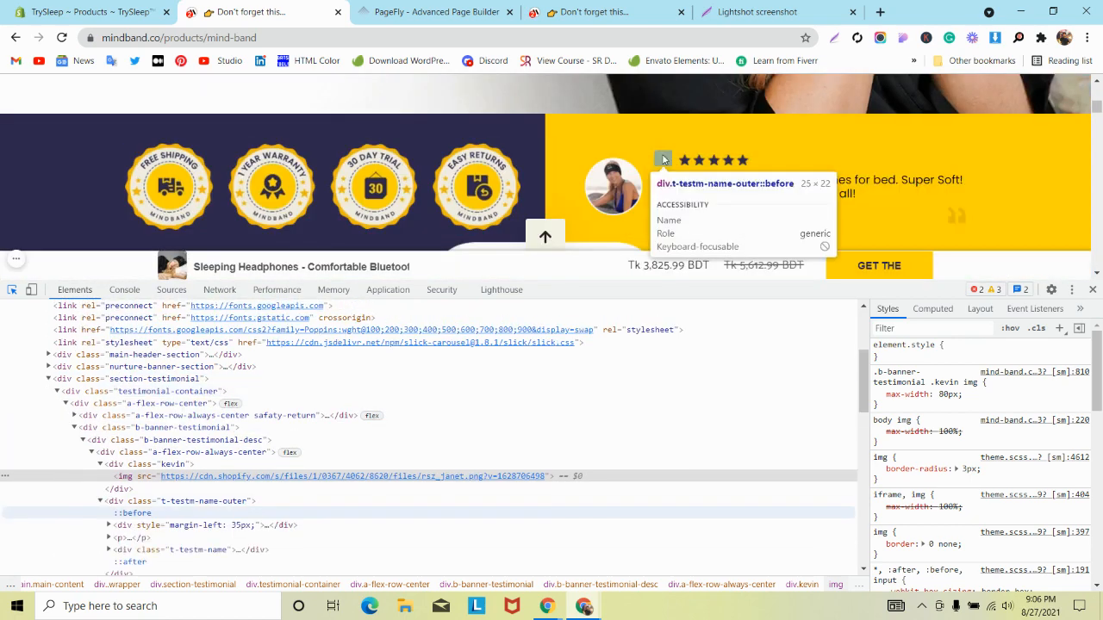
left_click(586, 8)
left_click(465, 11)
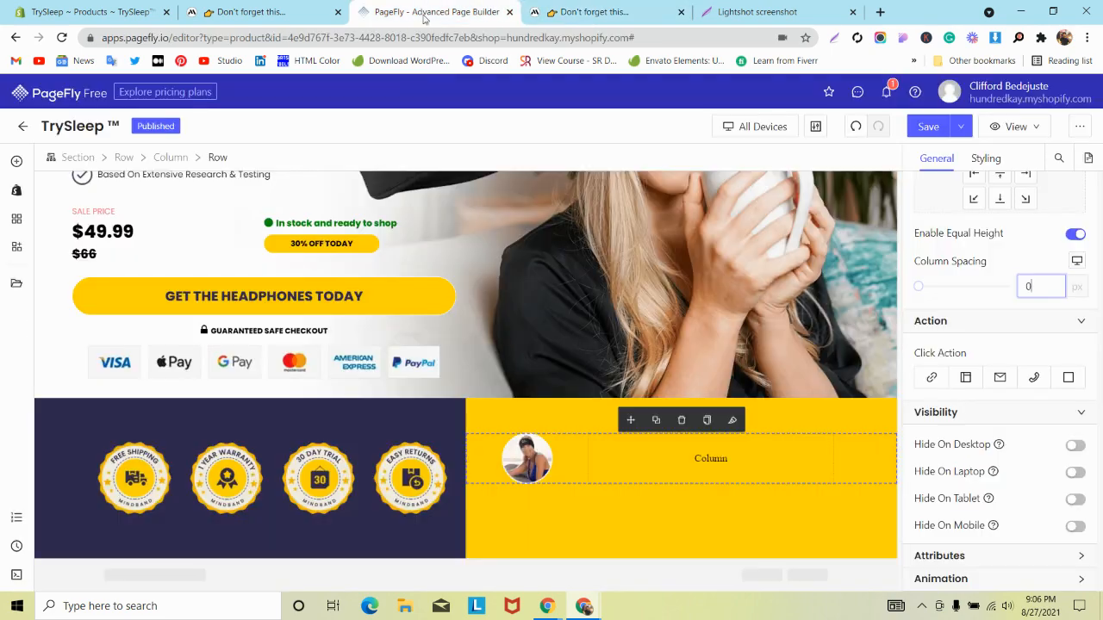
scroll(399, 275, "up", 1)
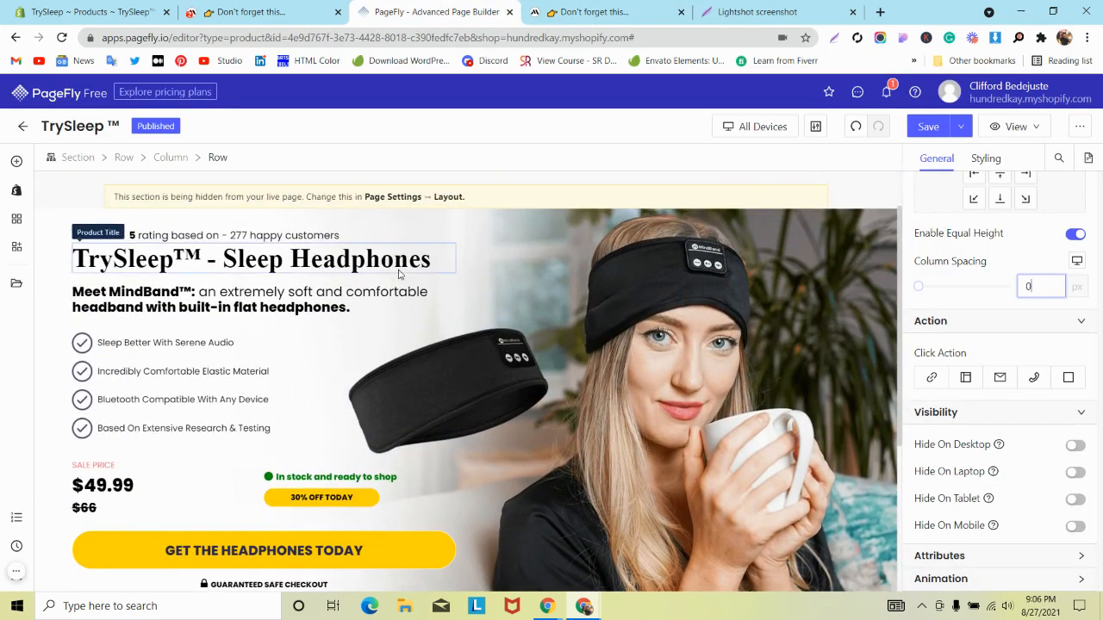
scroll(399, 275, "down", 3)
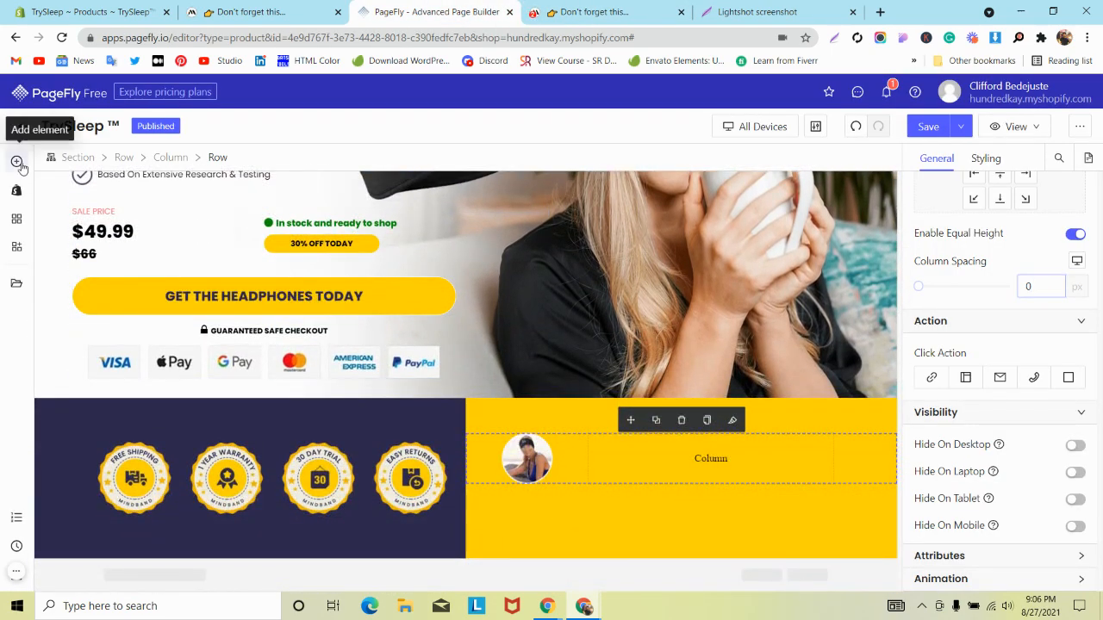
left_click(17, 162)
scroll(91, 236, "up", 1)
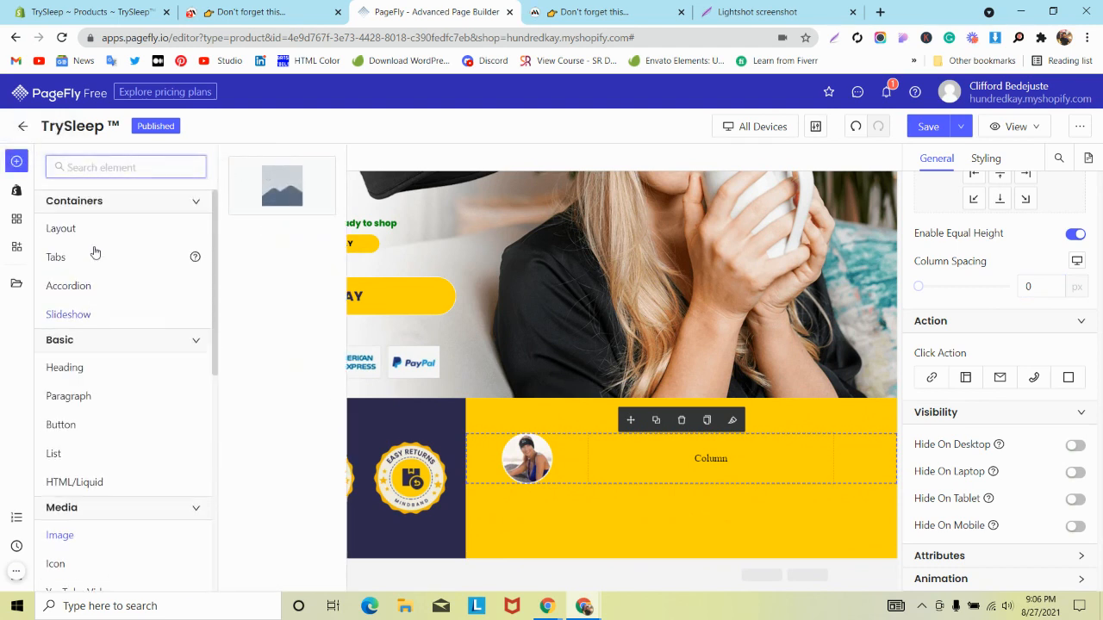
scroll(271, 360, "down", 5)
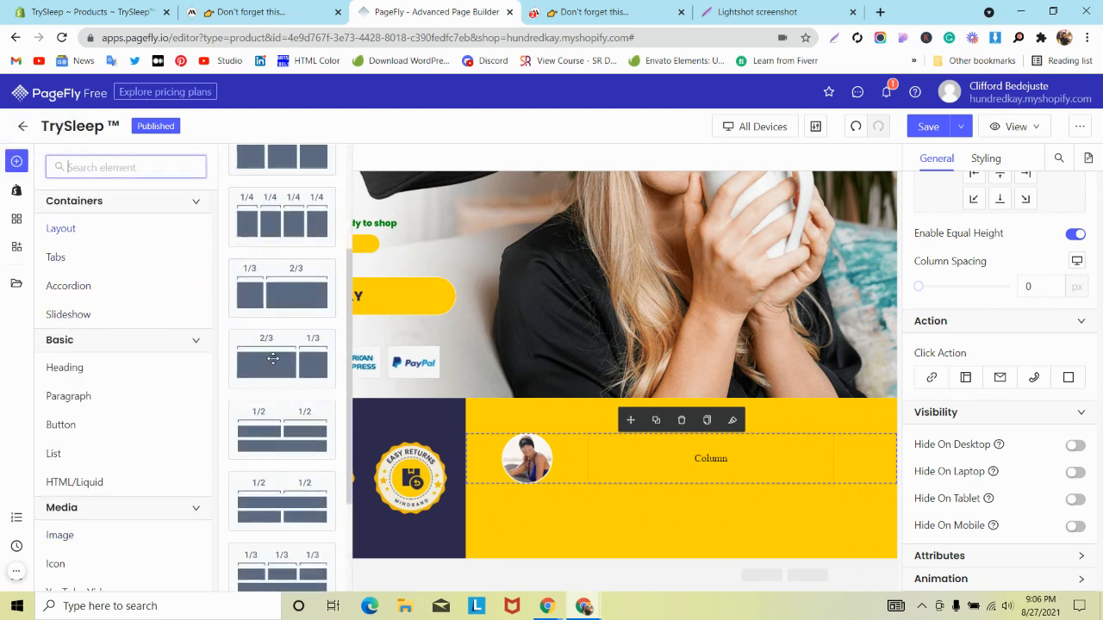
scroll(272, 360, "down", 1)
left_click_drag(272, 495, 628, 448)
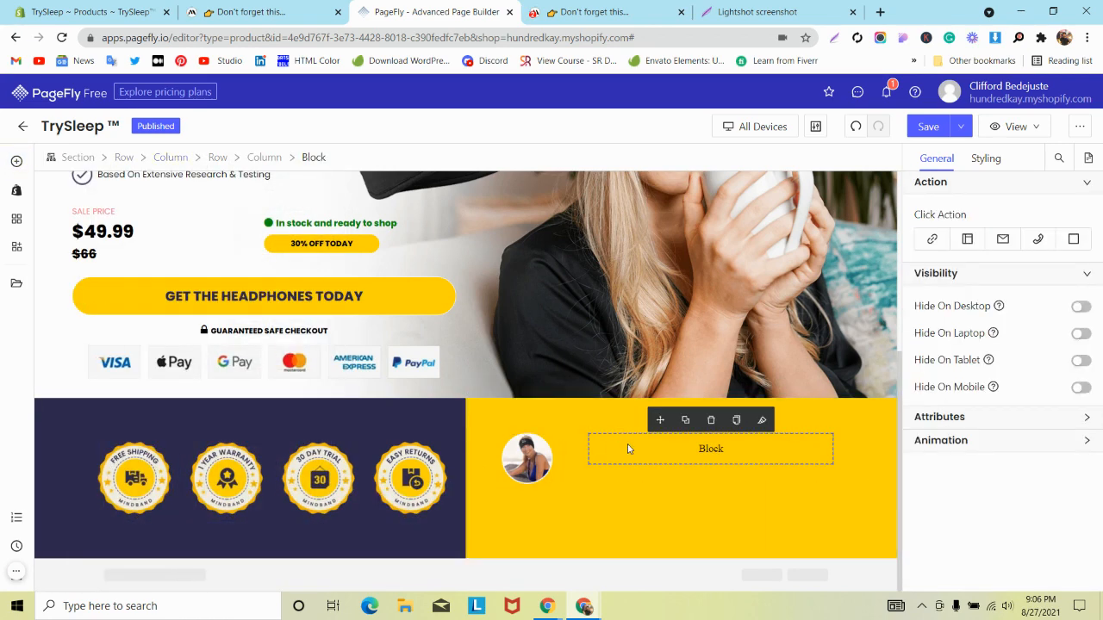
- Add a star icon inside the block beside the portrait and set its size to 16 px
left_click(17, 161)
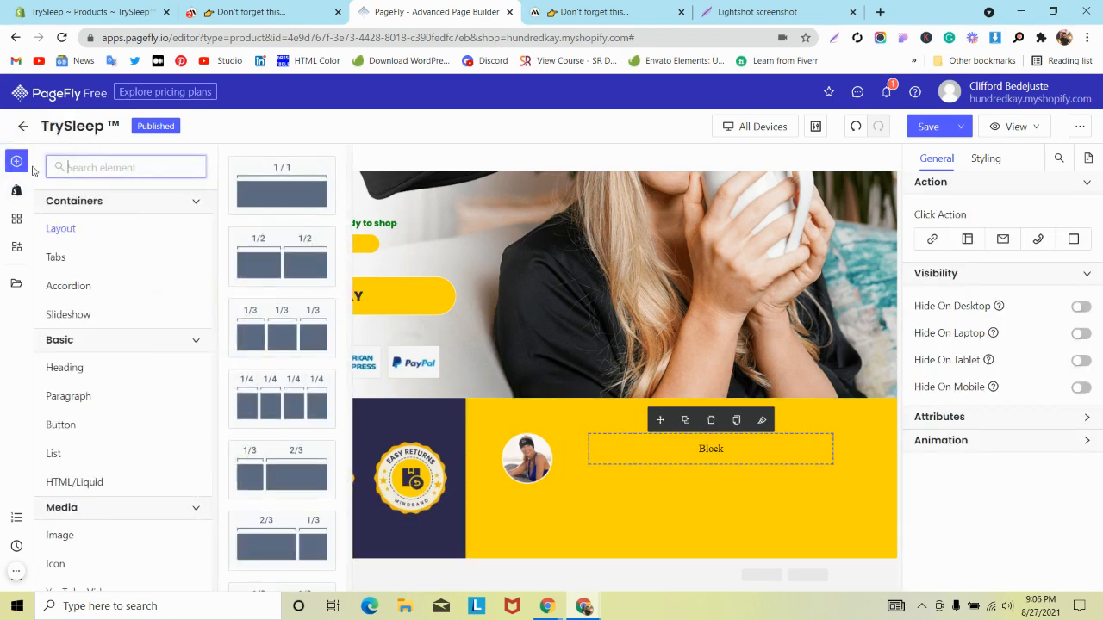
type("ic")
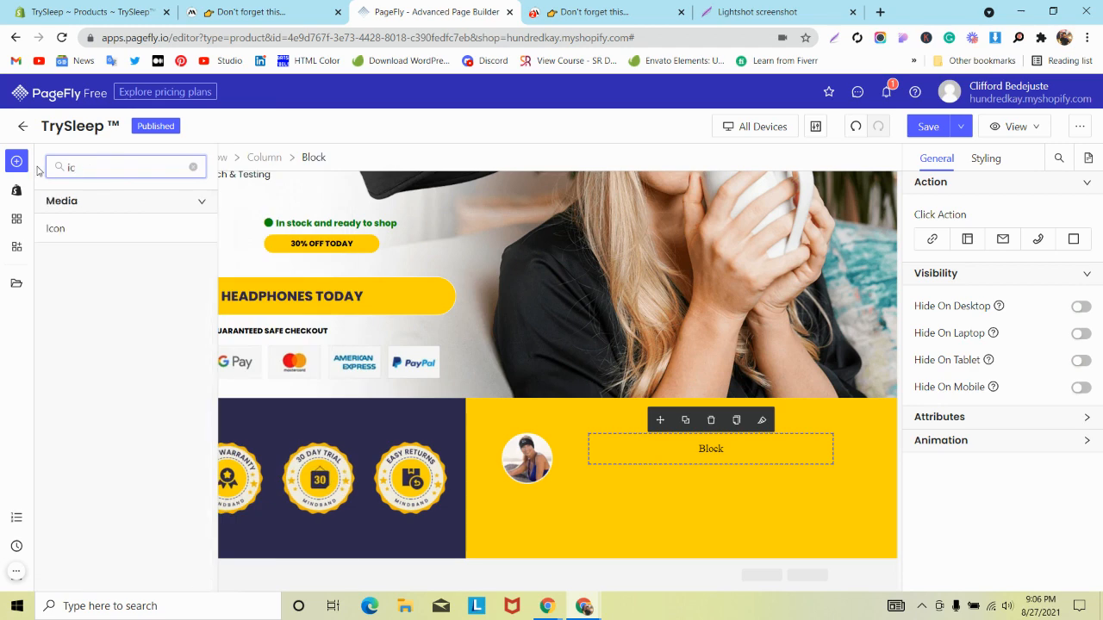
left_click_drag(269, 183, 614, 445)
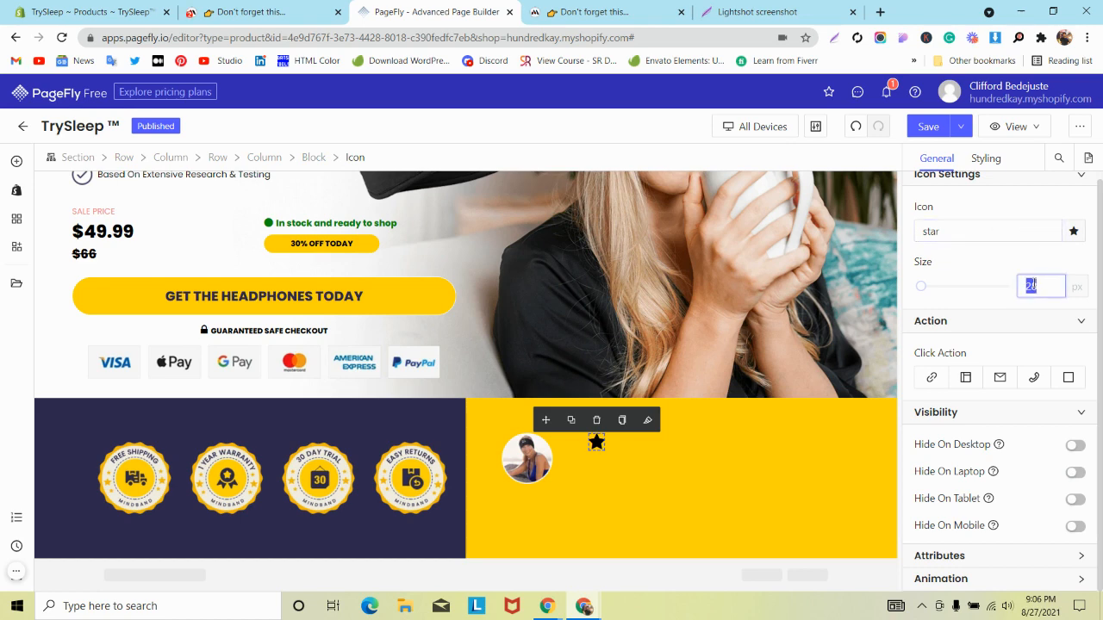
type("16")
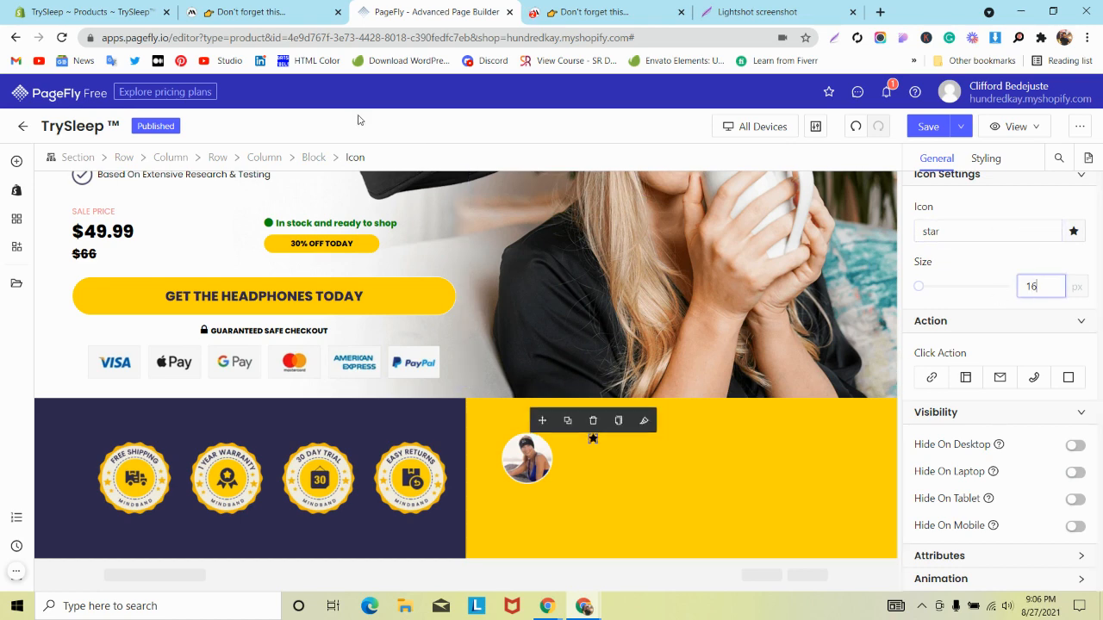
- Inspect the star rating on the reference page, copy its image's link address and open rsz_blue-stars.png in the browser
left_click(241, 11)
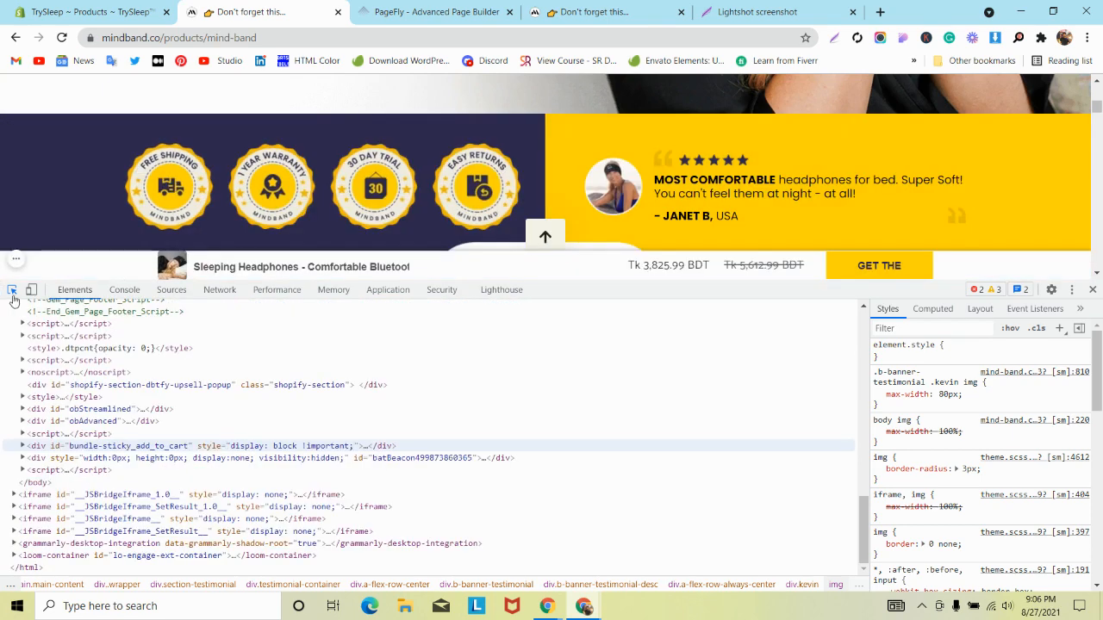
left_click(742, 161)
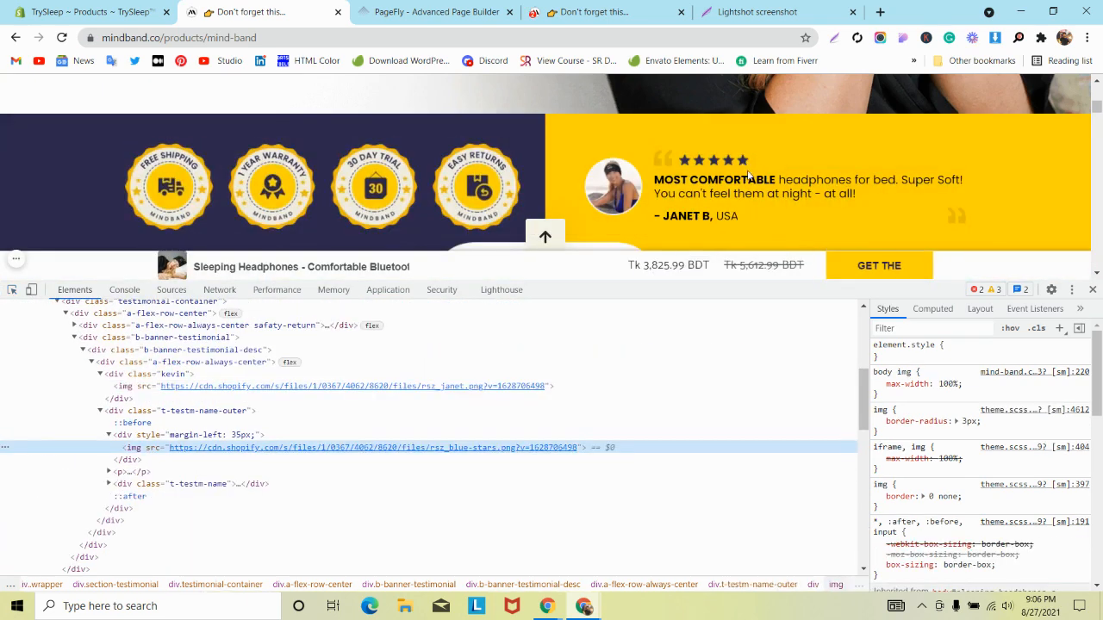
right_click(383, 456)
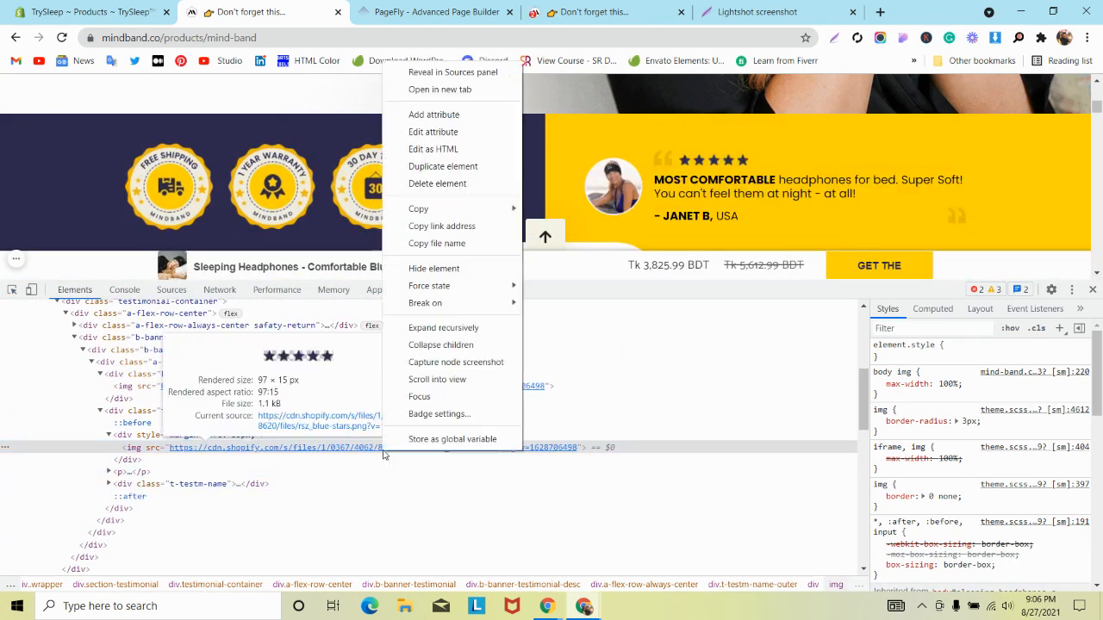
left_click(441, 227)
left_click(747, 13)
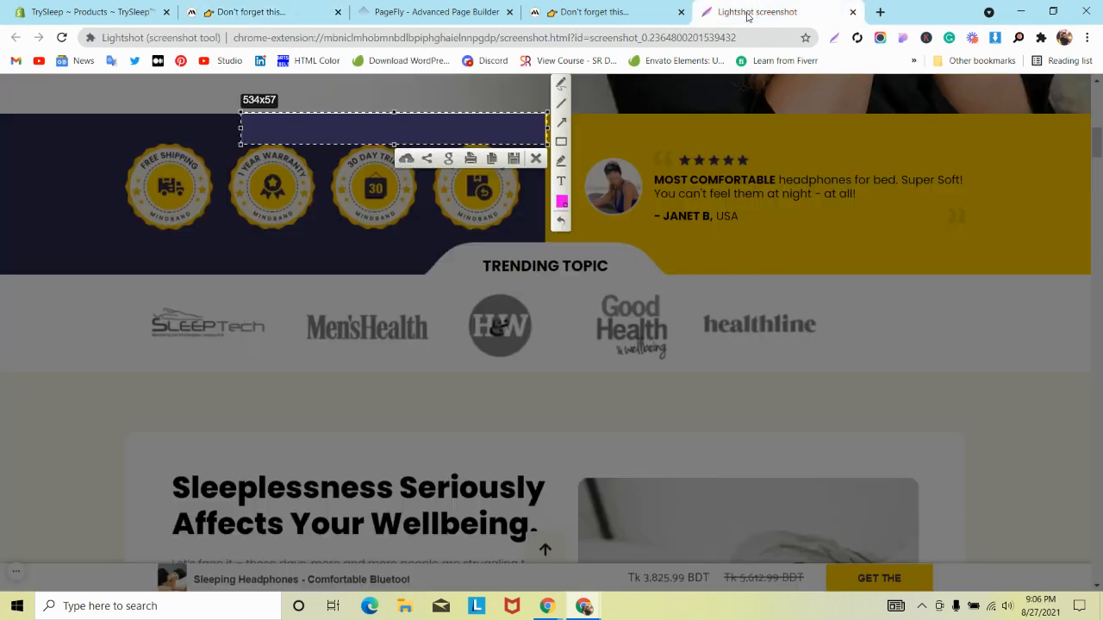
left_click(700, 36)
key("ctrl+v")
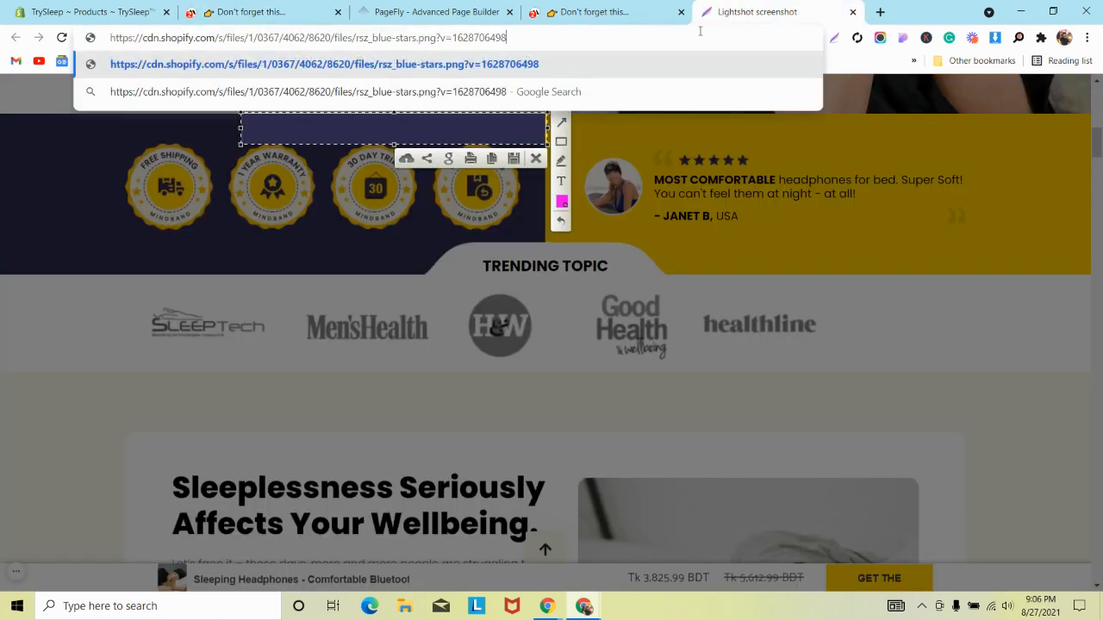
key("Return")
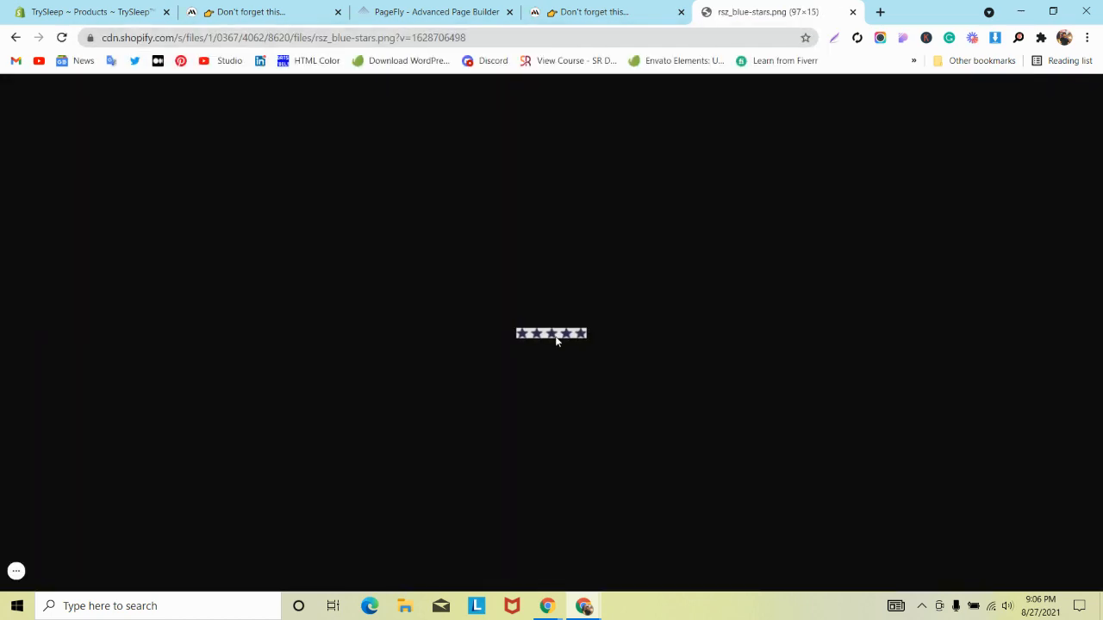
- Save the star rating image as the PNG file rsz_blue-stars in the Project folder
right_click(556, 338)
left_click(581, 361)
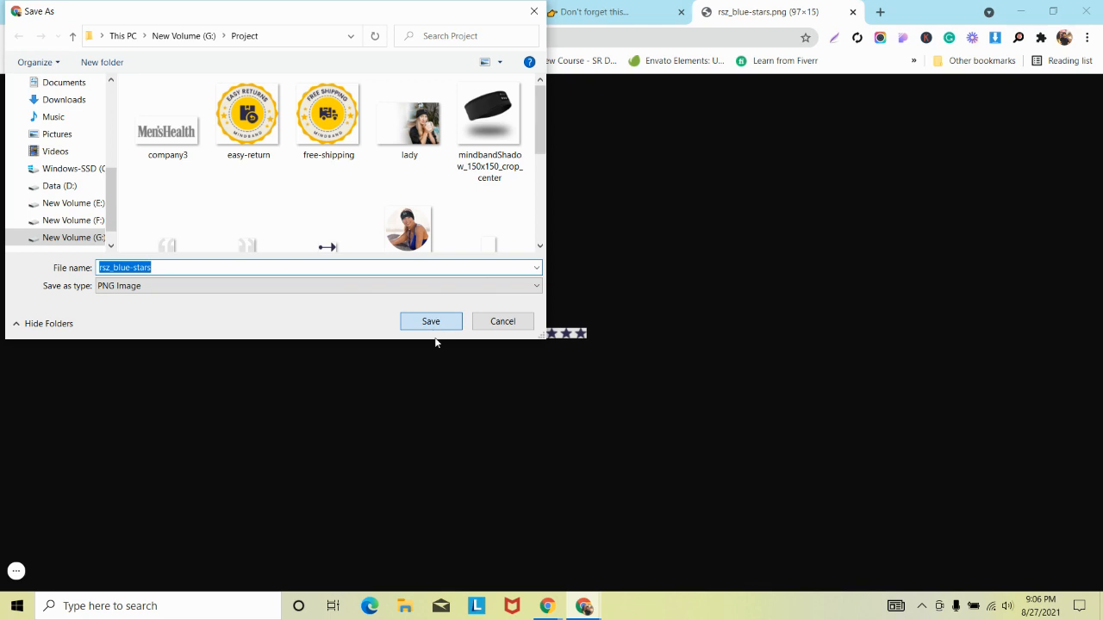
left_click(431, 320)
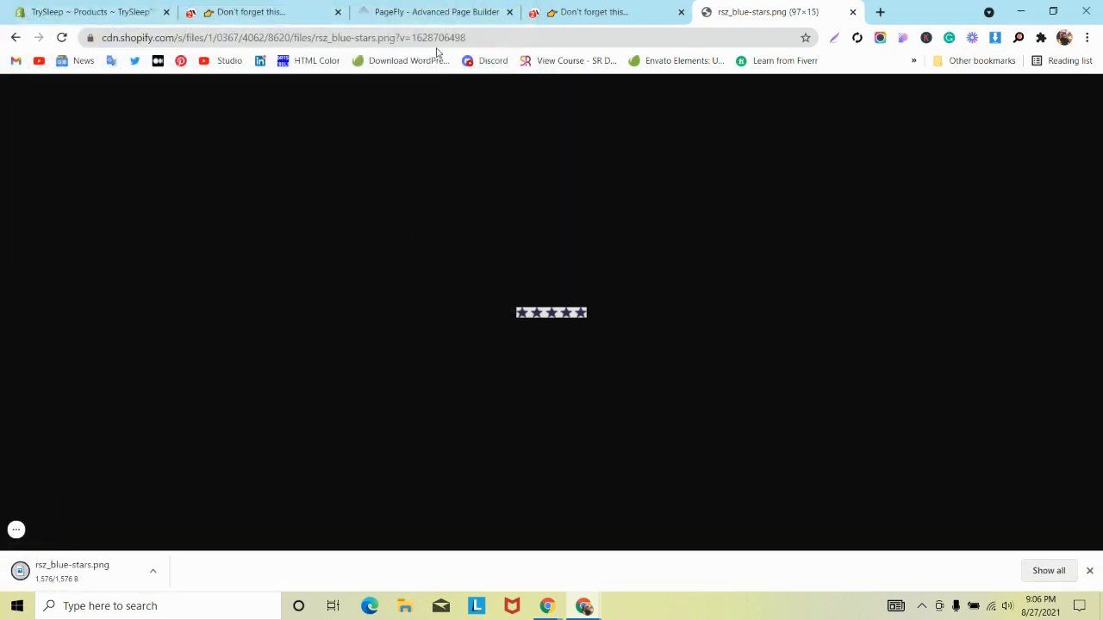
- Back in PageFly, replace the star icon in the block beside the portrait with an Image element and duplicate it
left_click(230, 9)
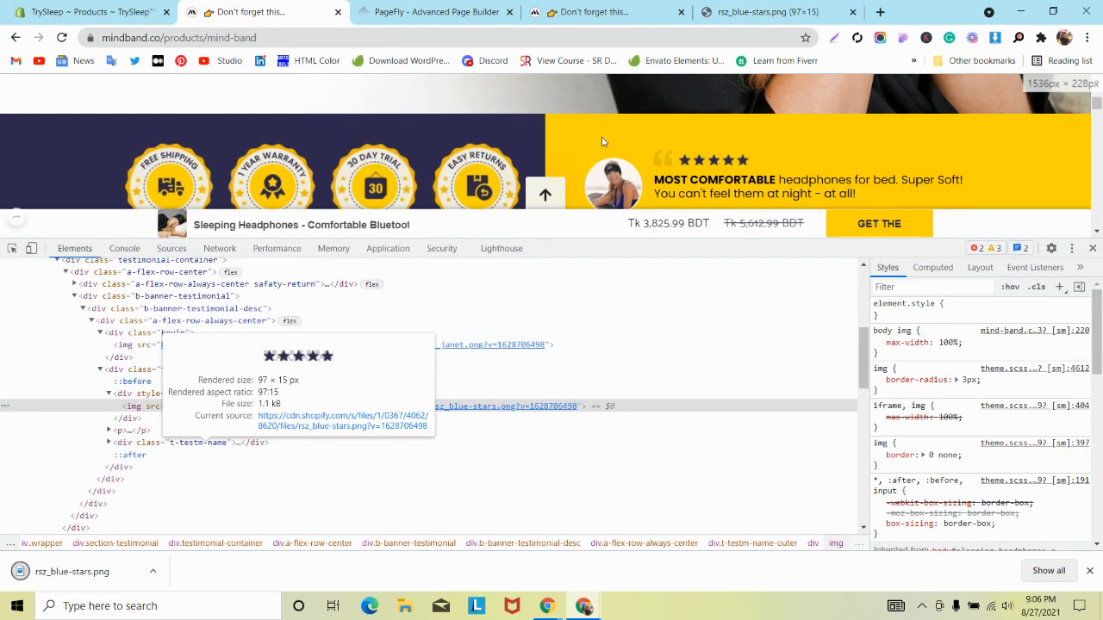
left_click(379, 12)
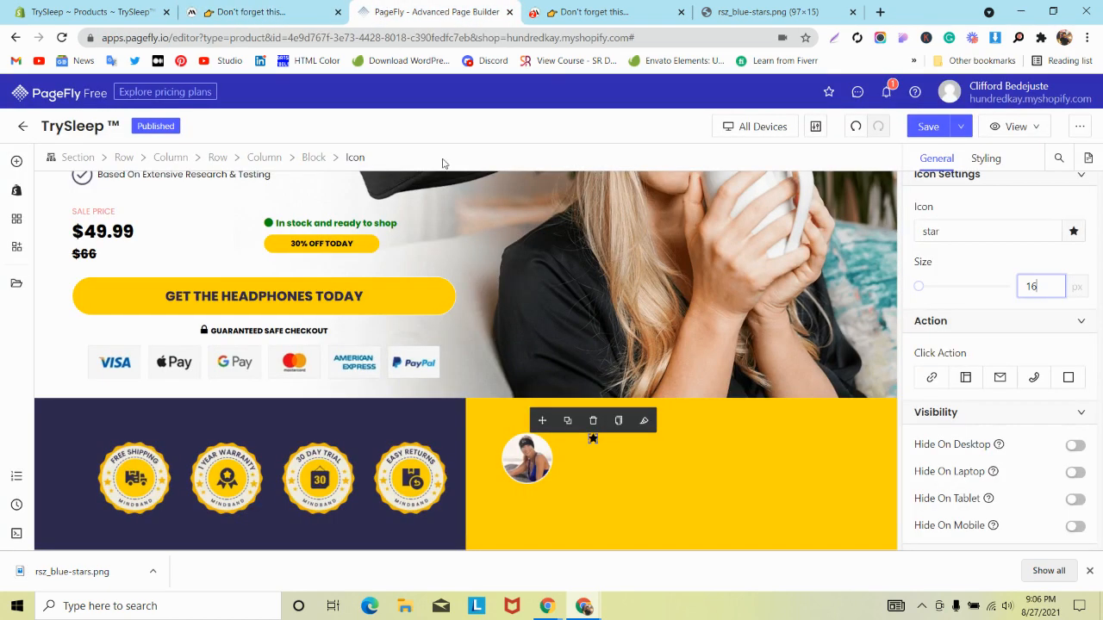
left_click(594, 430)
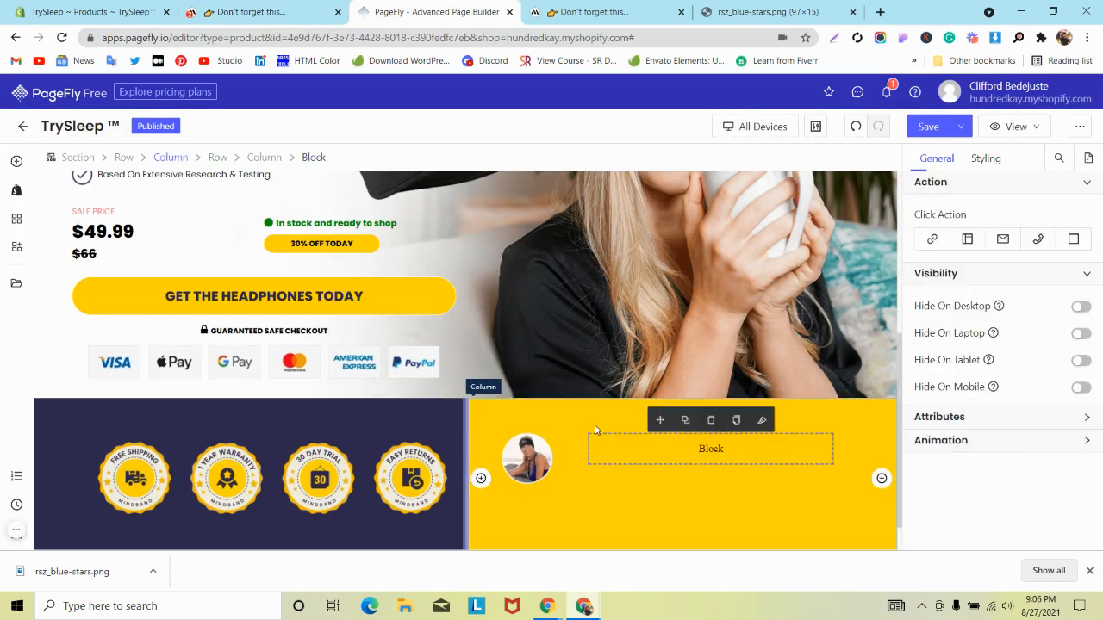
left_click(16, 163)
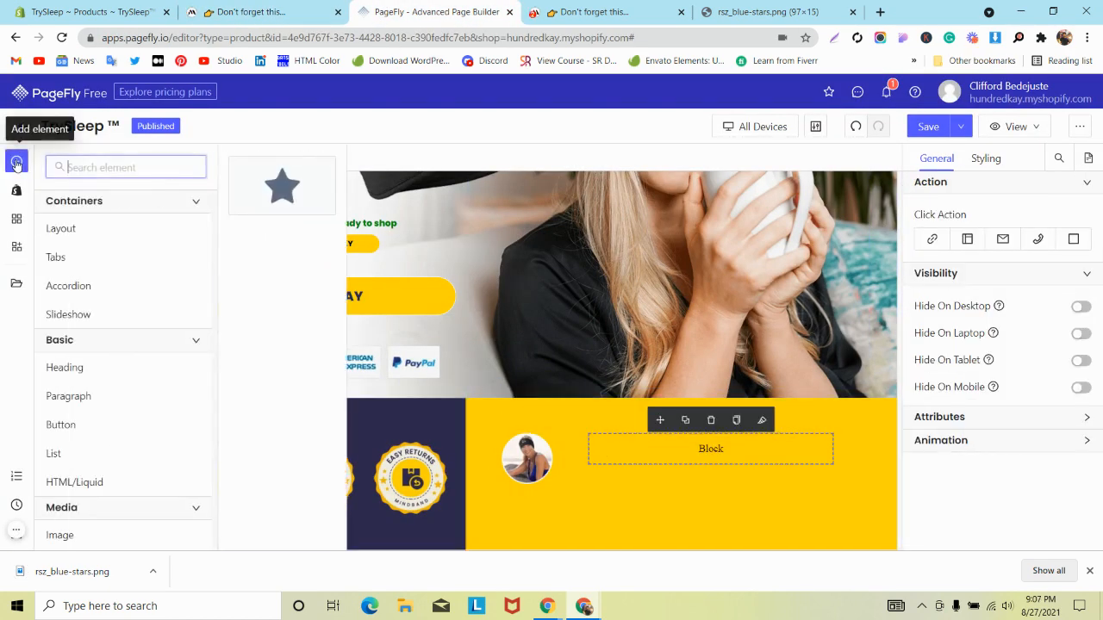
type("im")
left_click_drag(81, 227, 619, 437)
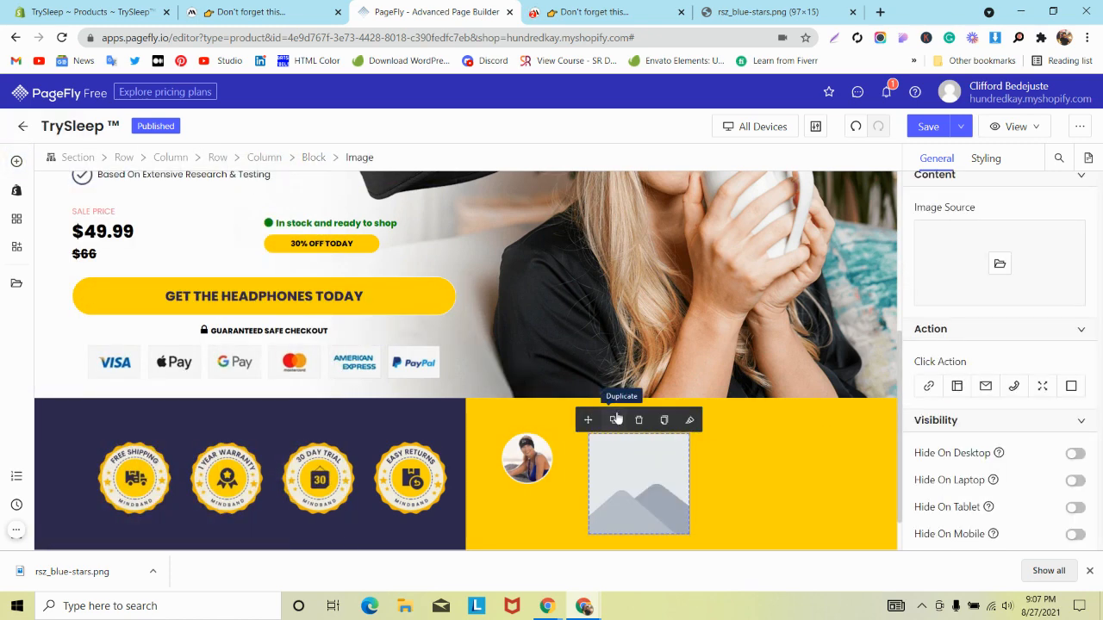
left_click(612, 419)
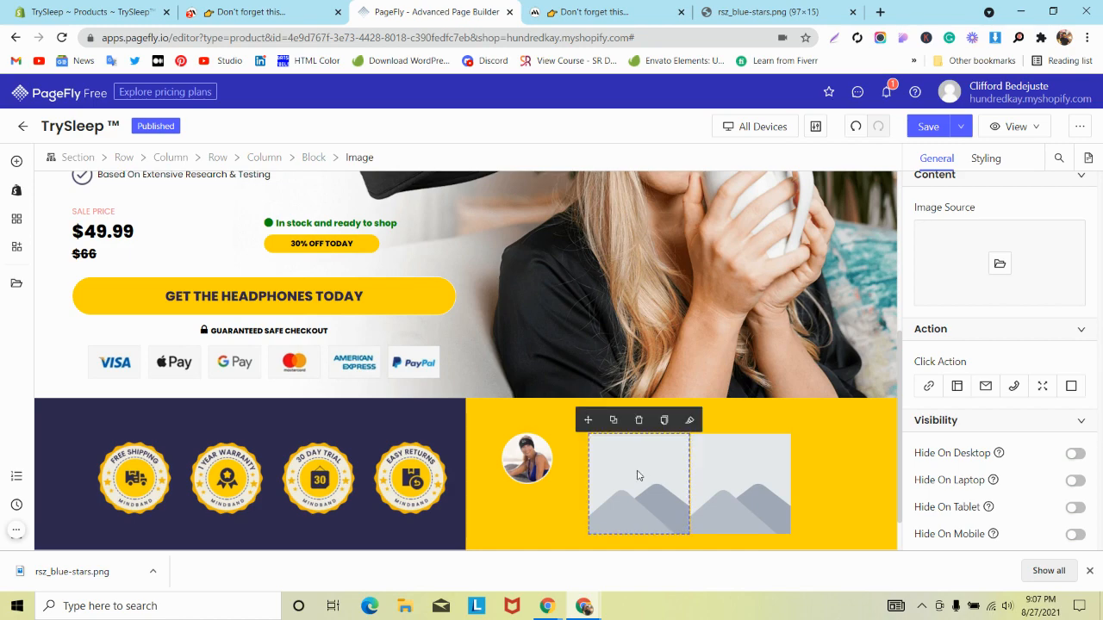
- Upload quote-left from the Project folder and use it as the source of the block's first image
left_click(999, 263)
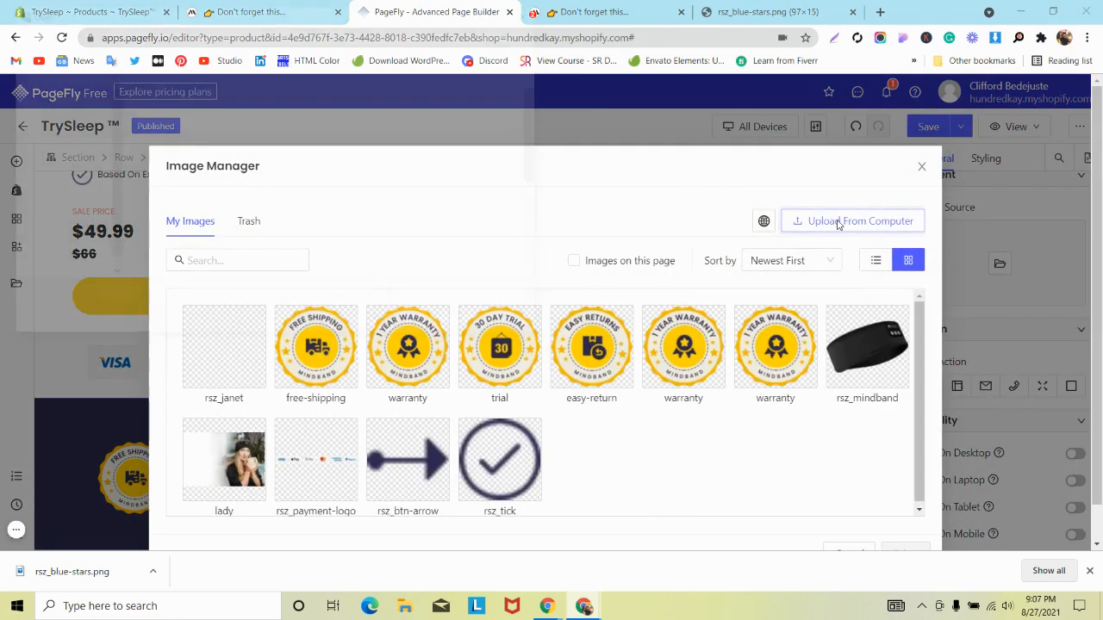
left_click(837, 222)
left_click(170, 246)
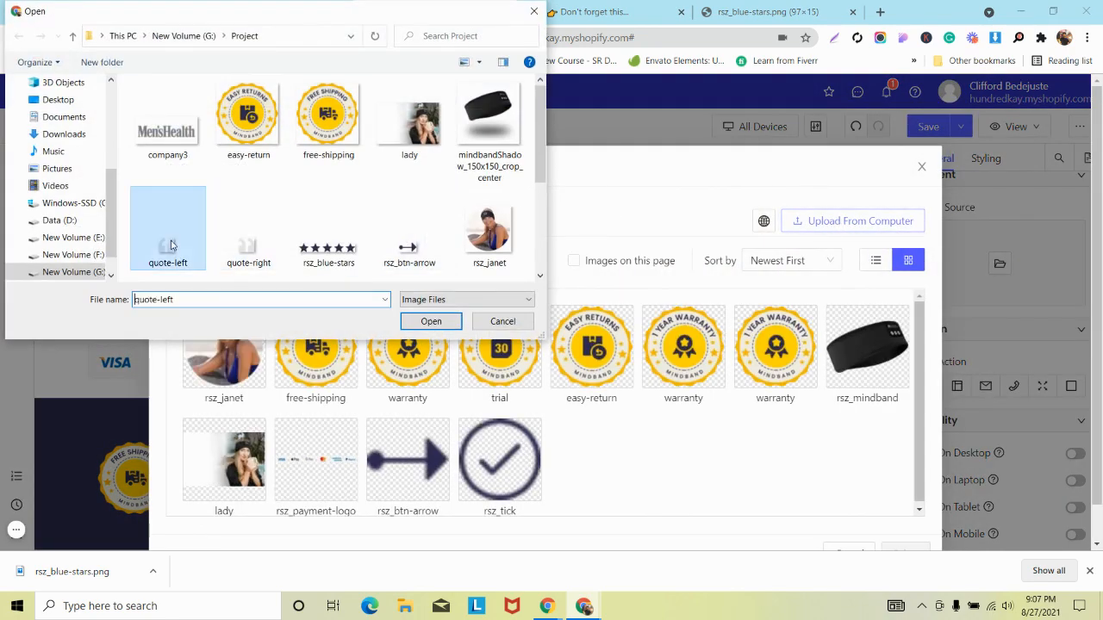
left_click(430, 321)
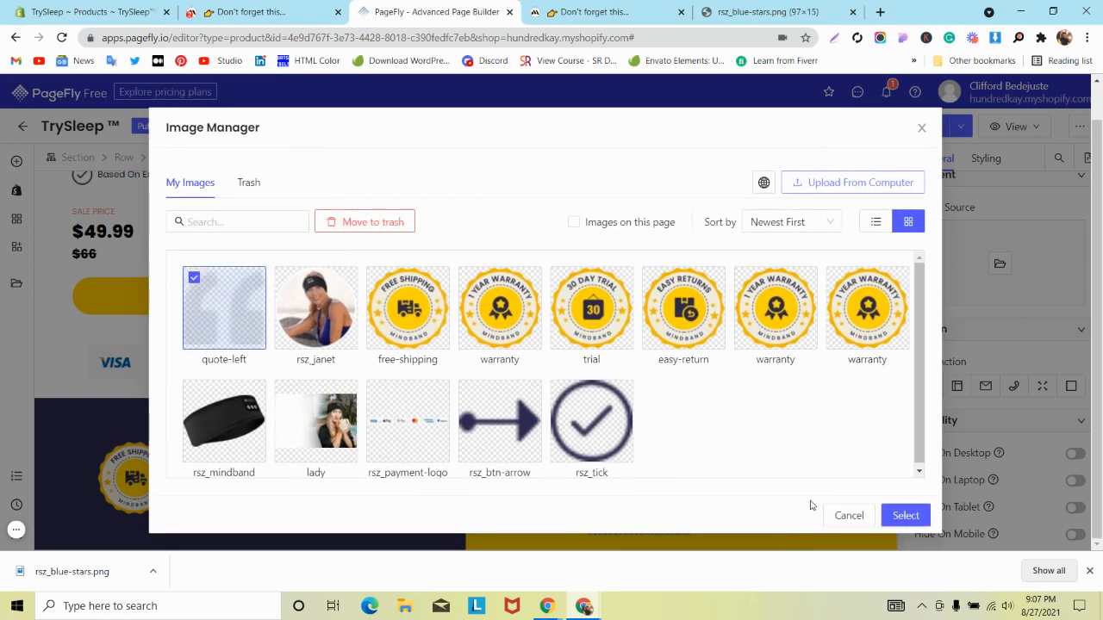
left_click(902, 517)
- Set the quote mark image's width to 22 px
scroll(686, 478, "down", 1)
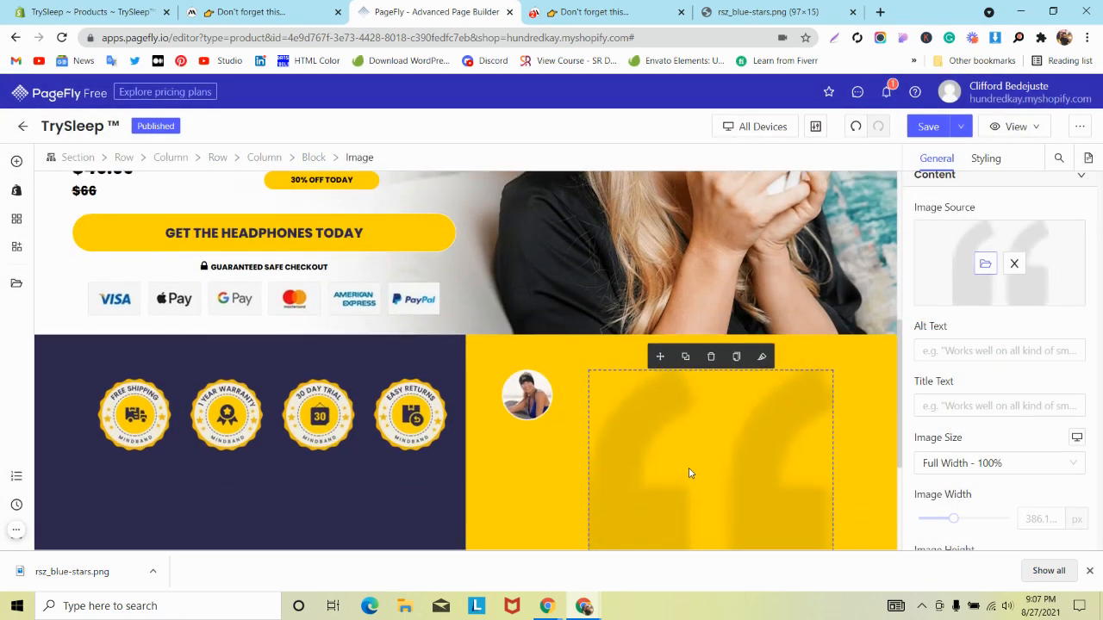
scroll(688, 474, "down", 1)
scroll(689, 473, "down", 2)
scroll(686, 474, "up", 2)
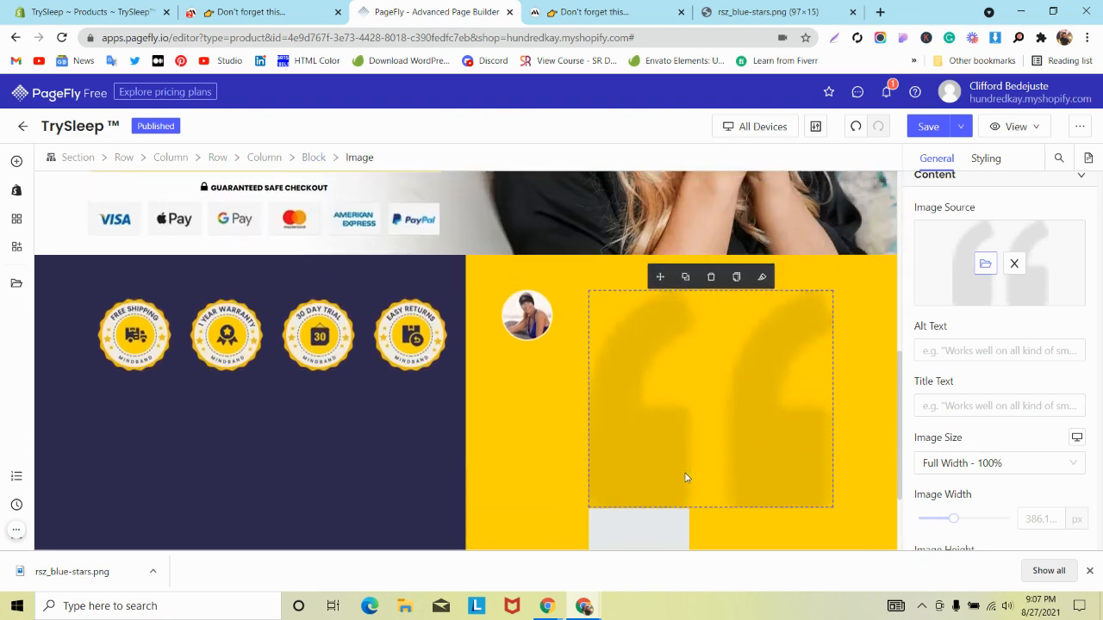
scroll(833, 422, "down", 1)
scroll(1023, 372, "down", 3)
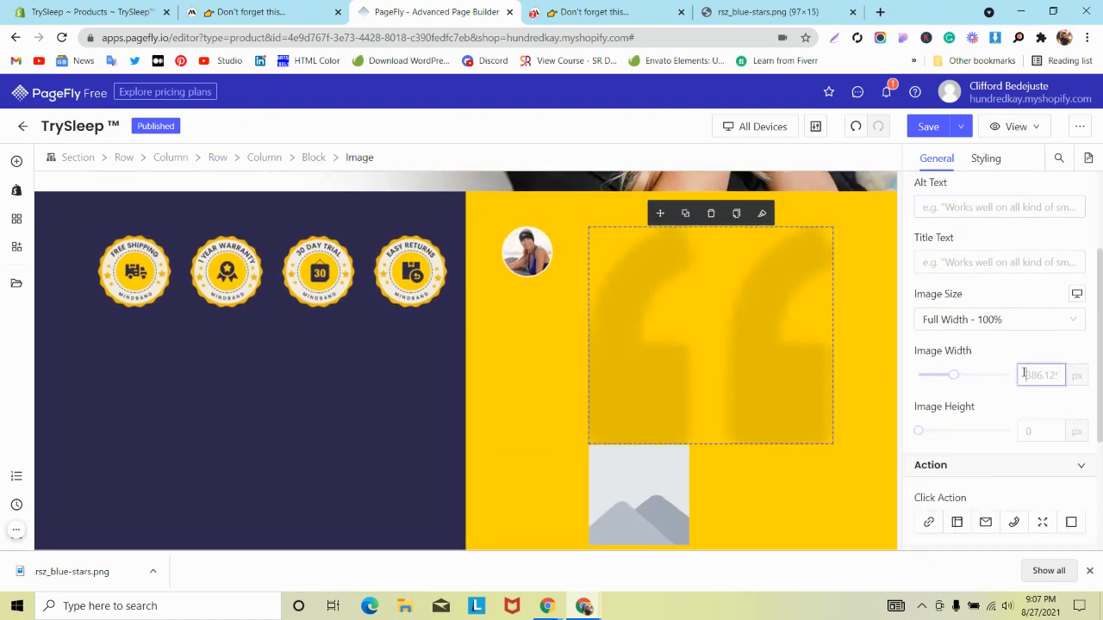
left_click(1024, 373)
type("40")
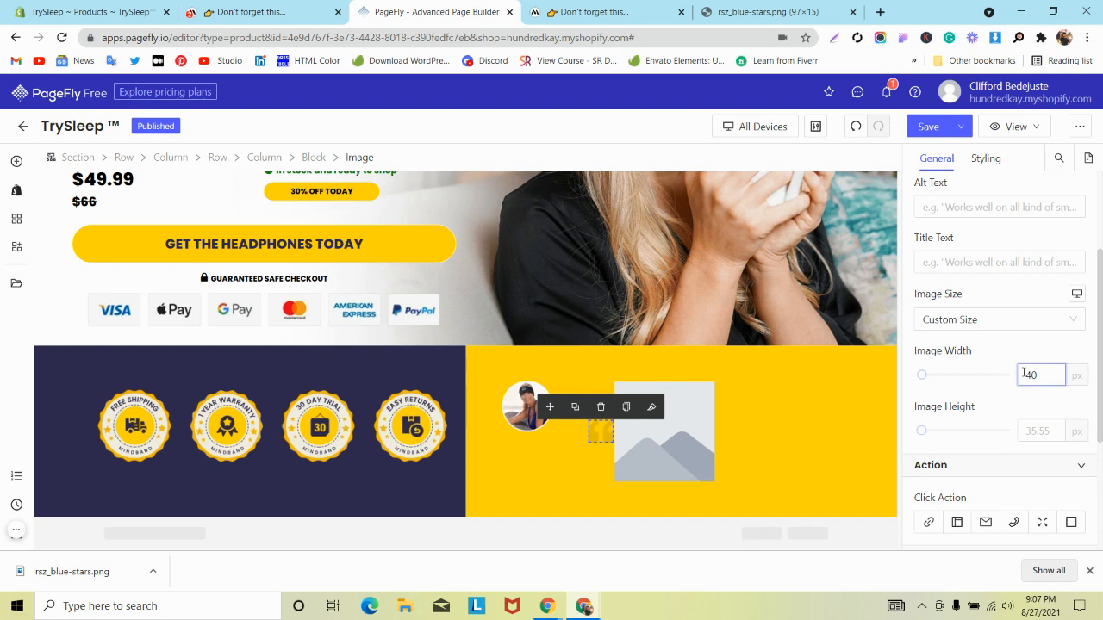
type("22")
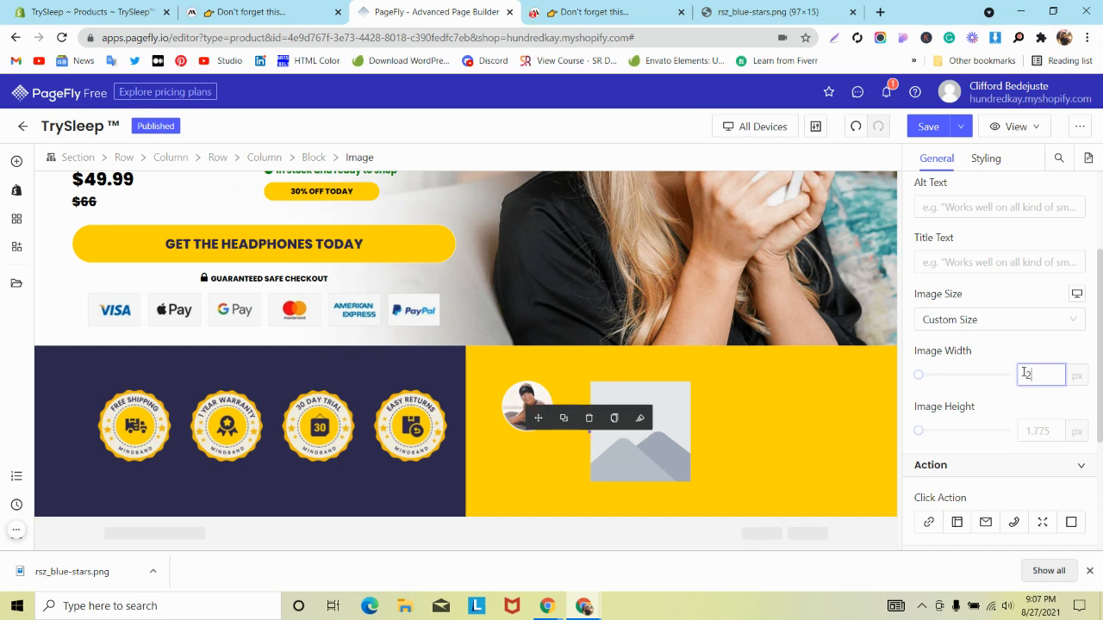
- Upload rsz_blue-stars from the Project folder and use it as the source of the block's second image
left_click(686, 445)
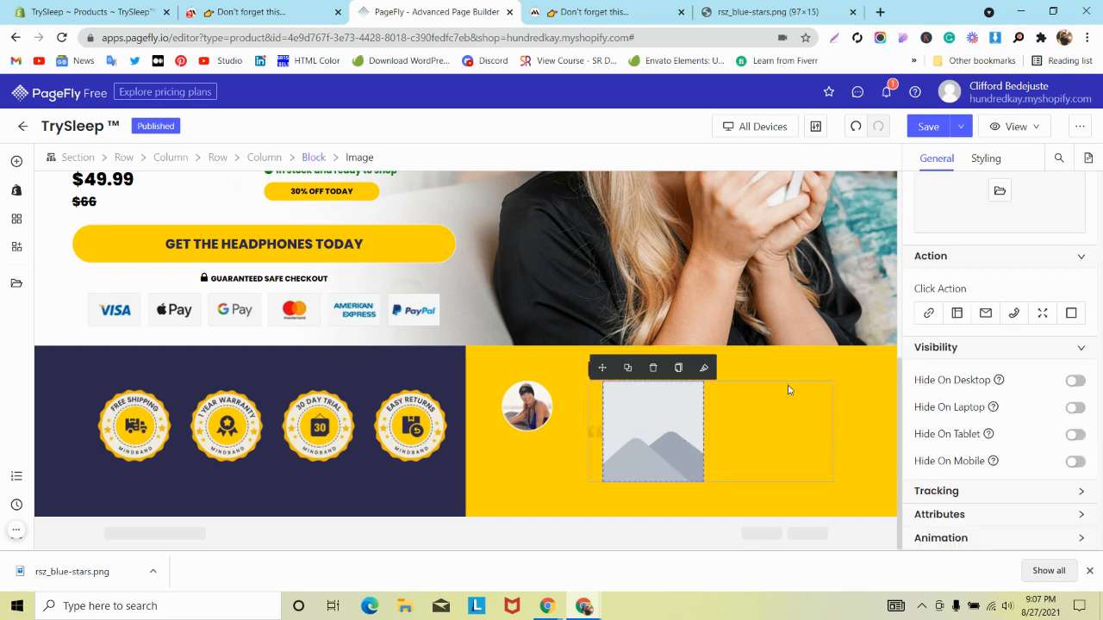
left_click(997, 192)
left_click(809, 223)
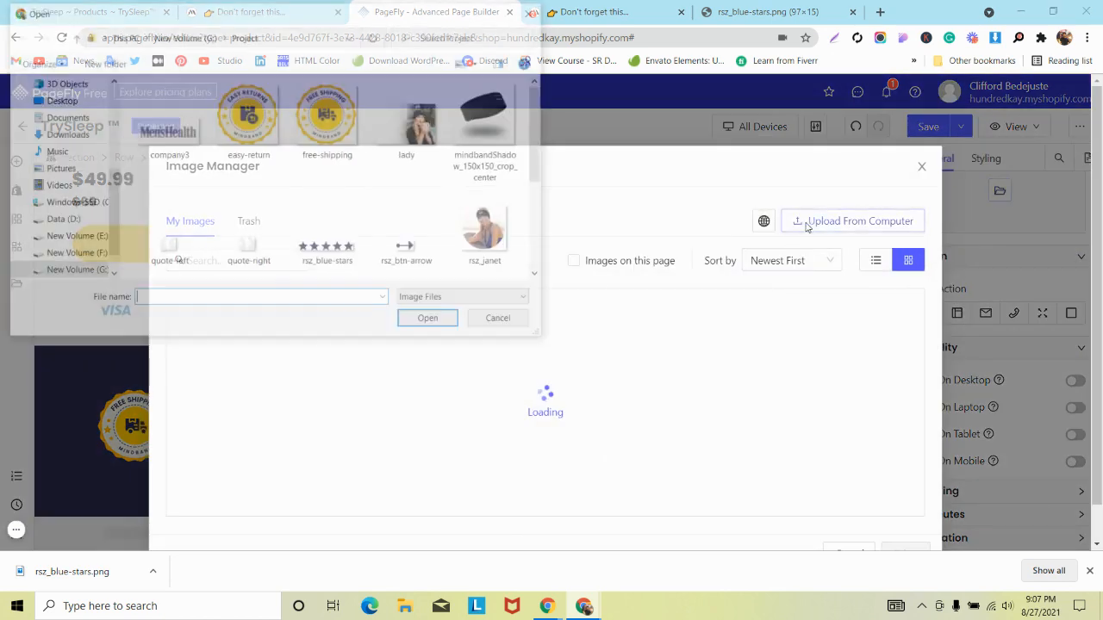
left_click(332, 242)
left_click(430, 321)
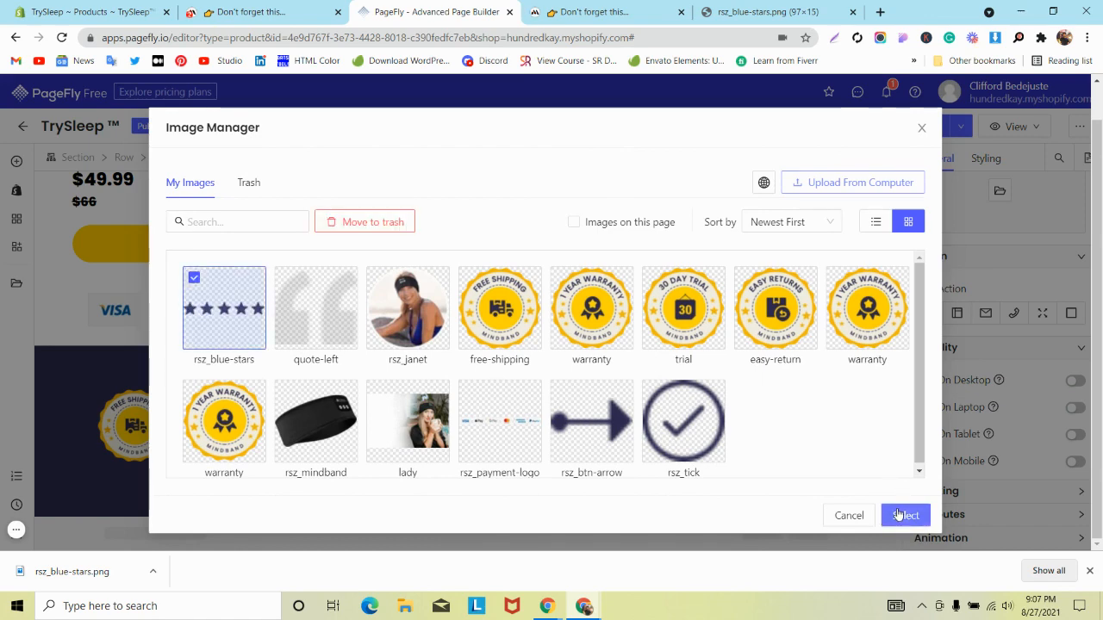
left_click(902, 515)
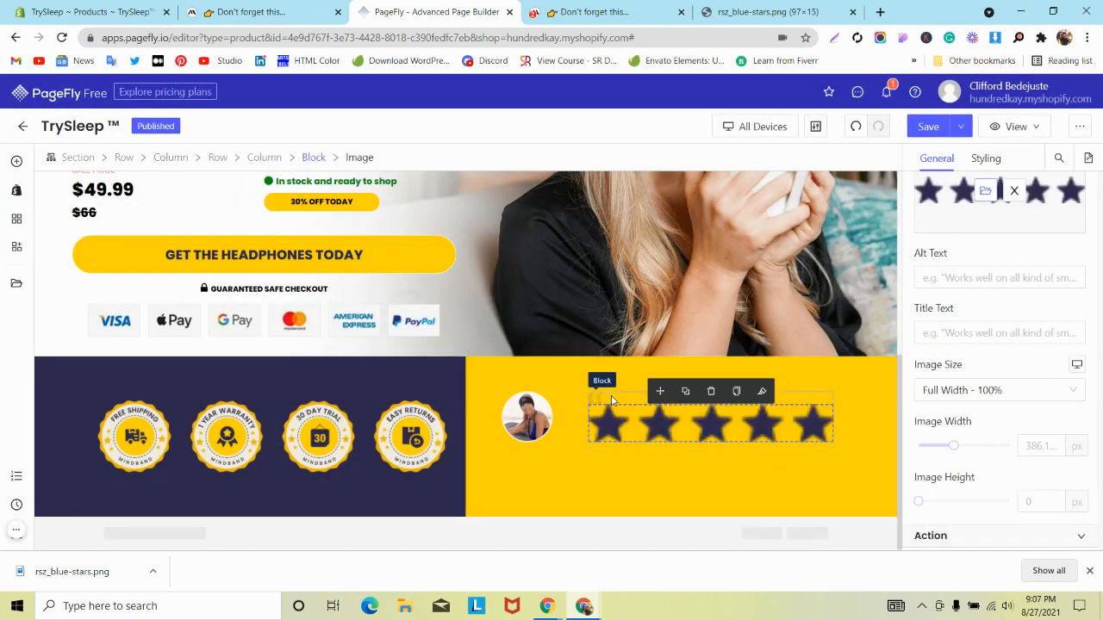
- Set the display style of the block holding the quote mark and star images to Flex
left_click(603, 383)
left_click(989, 164)
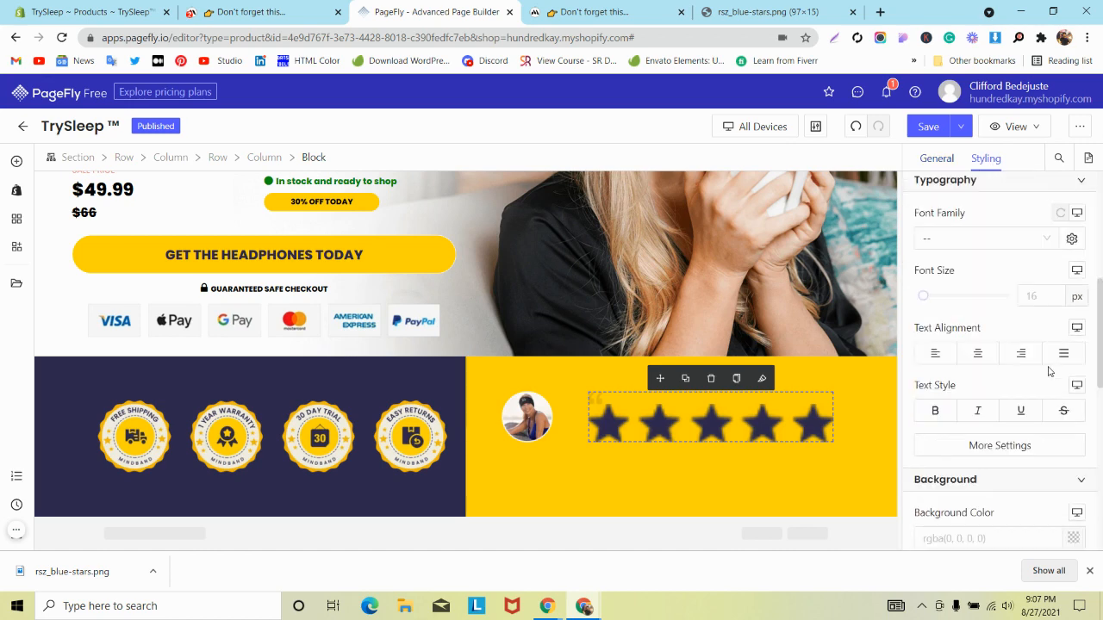
scroll(1059, 414, "down", 6)
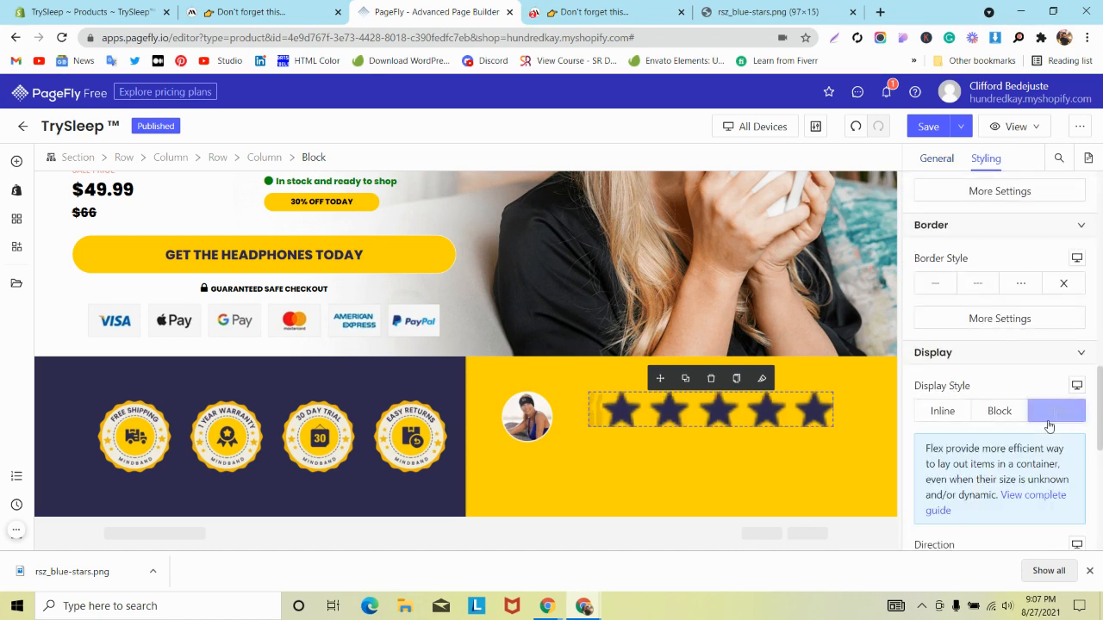
left_click(1053, 411)
- Set the star rating image's width to 100 px
left_click(786, 414)
left_click(937, 159)
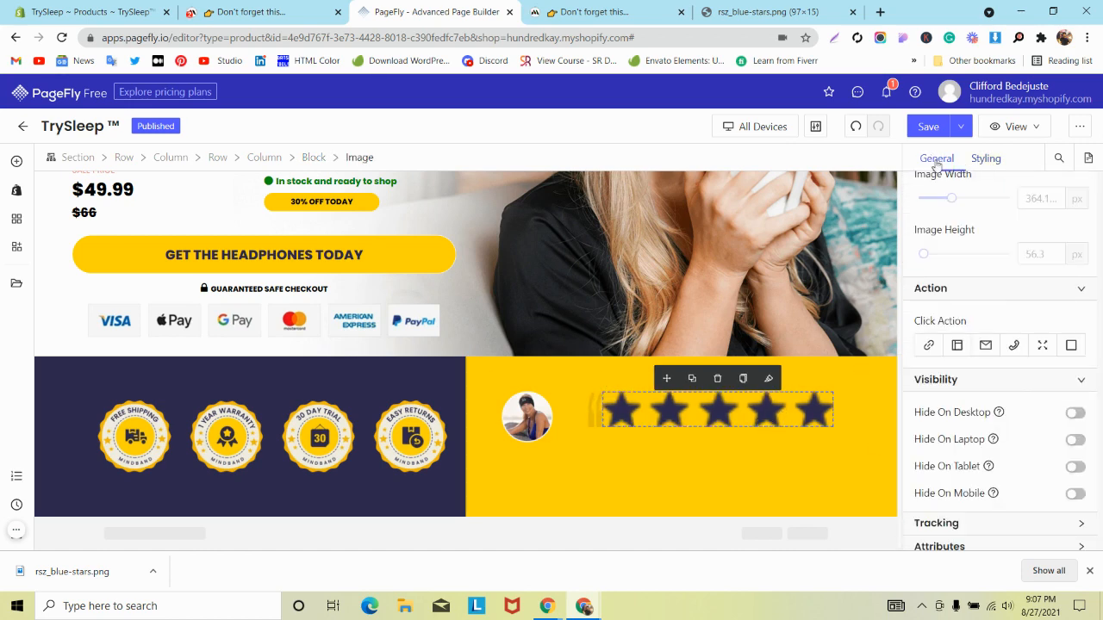
type("100")
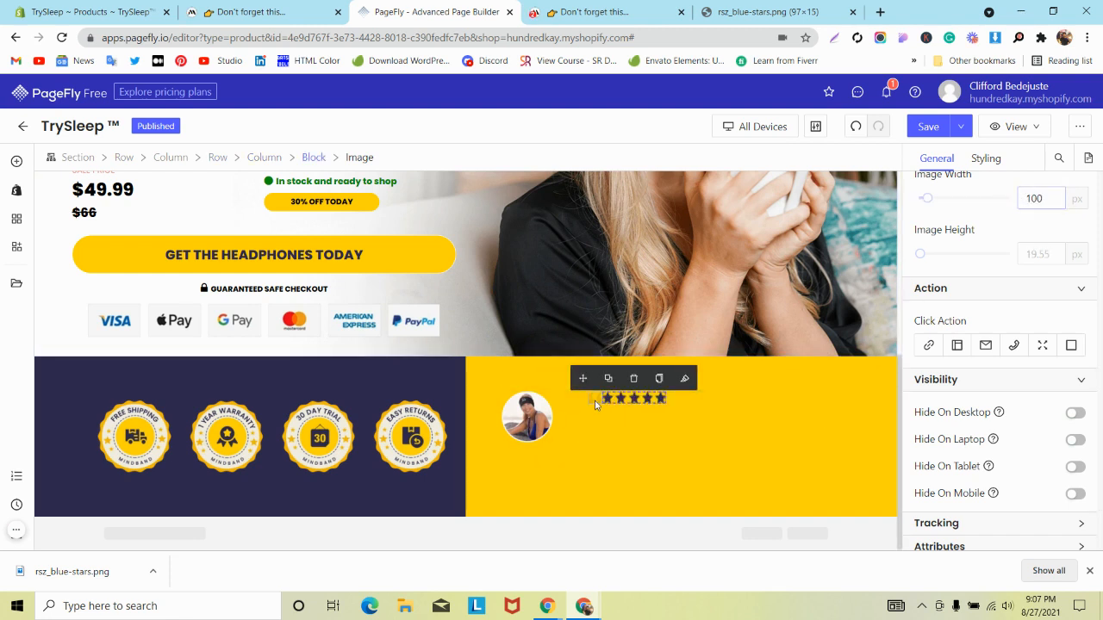
- Set the quote mark image's right margin to 5 px and compare the spacing with the reference page
left_click(985, 159)
scroll(1062, 324, "up", 2)
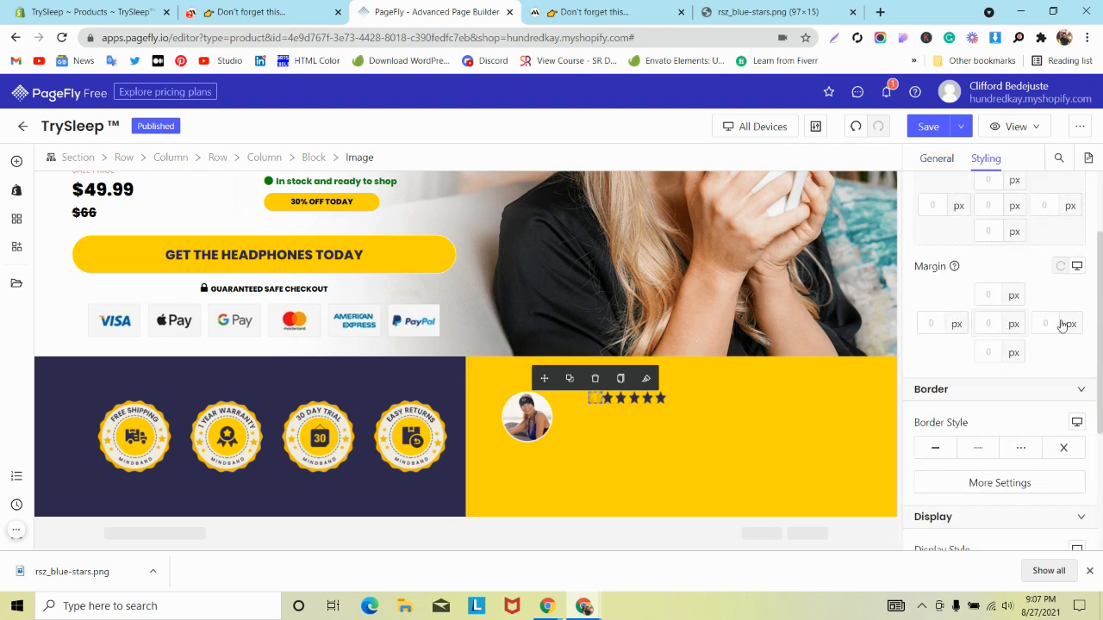
type("5")
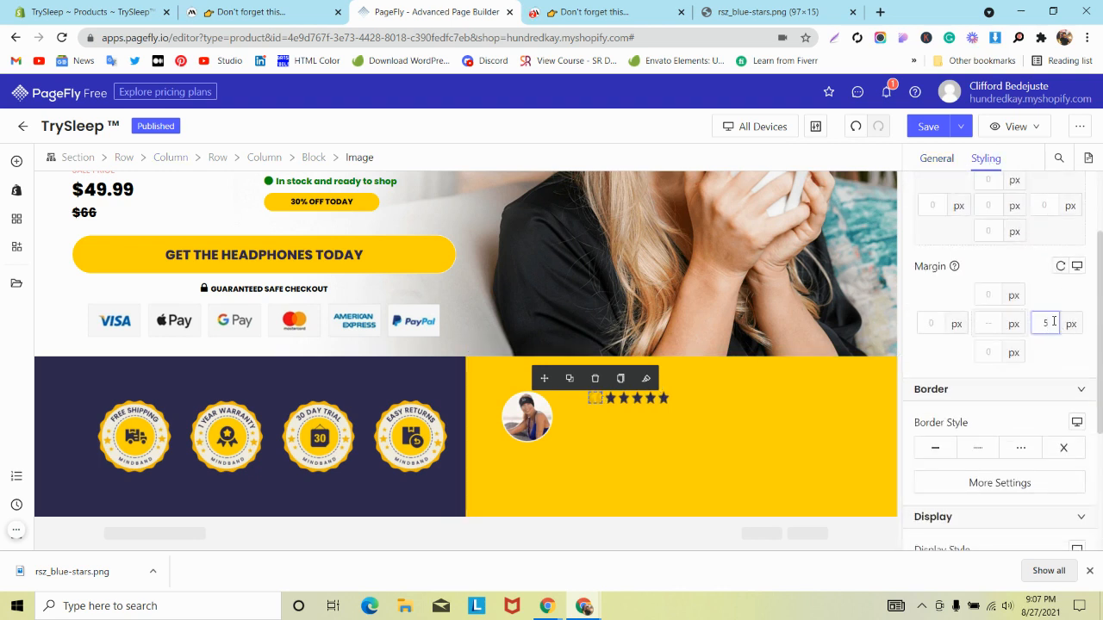
left_click(600, 475)
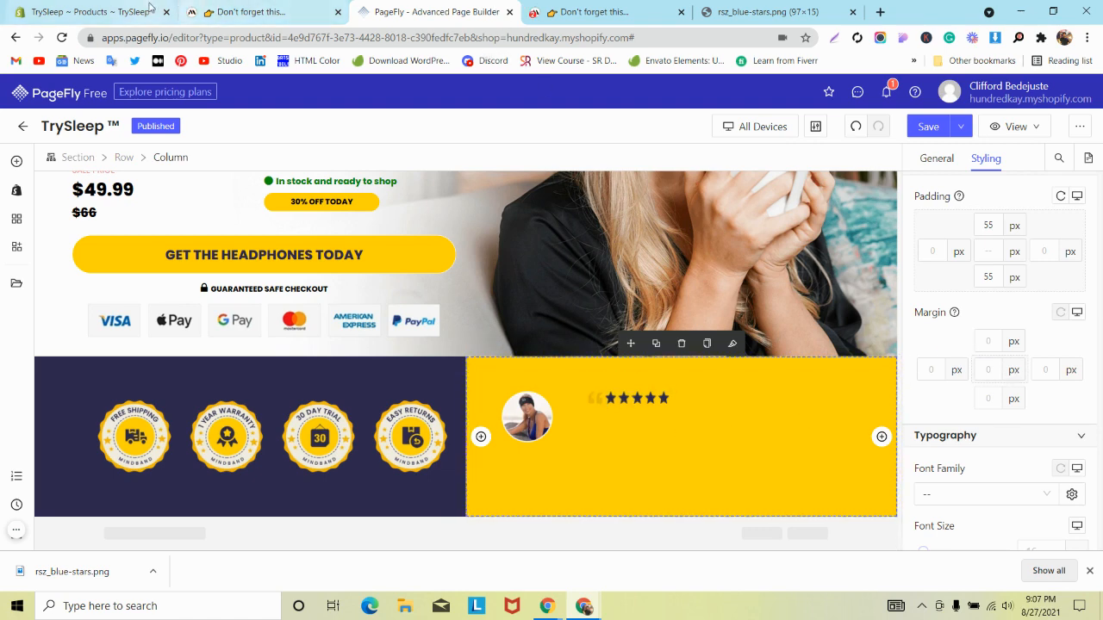
left_click(197, 8)
left_click(470, 8)
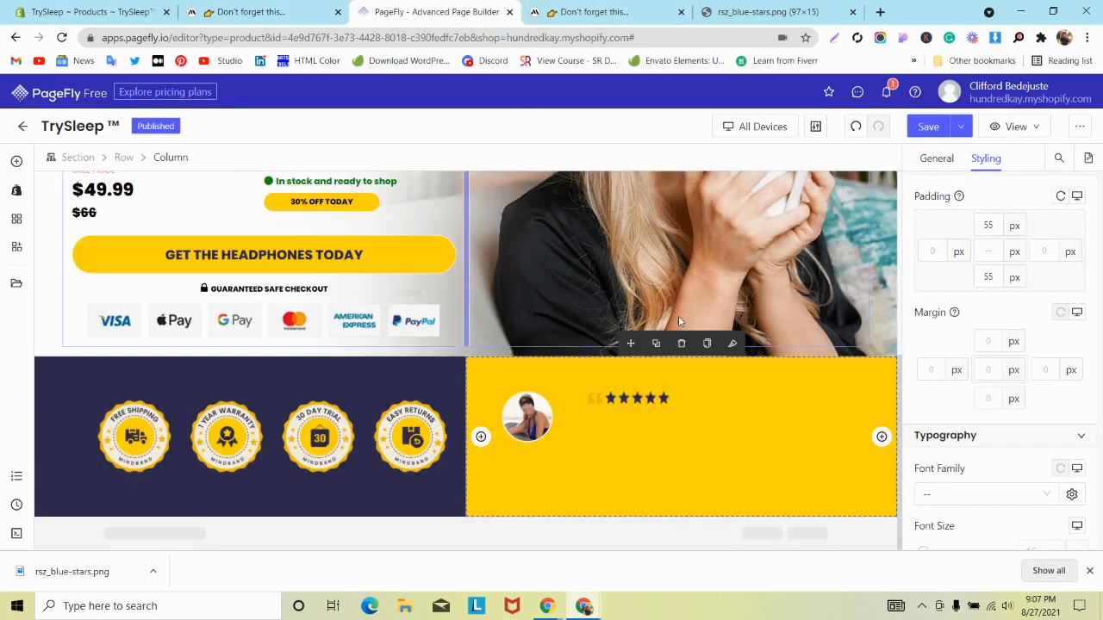
left_click(596, 401)
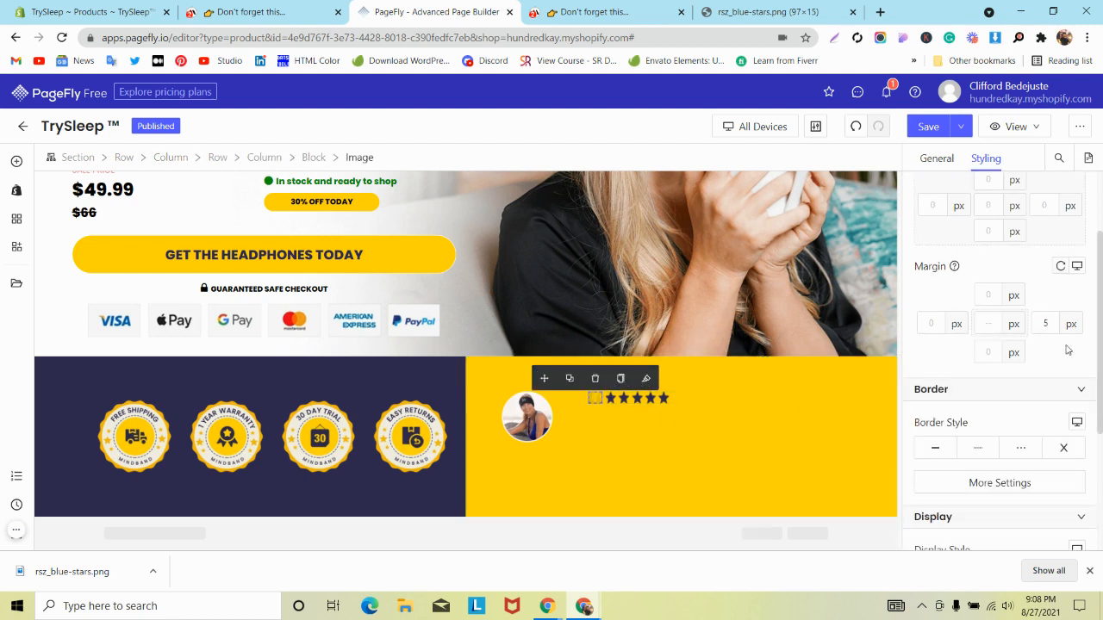
- Set the quote mark image's right margin to 10 px
key("Up")
key("Up")
key("Up")
key("Up")
key("Up")
key("Up")
key("Up")
key("Up")
key("Up")
key("Up")
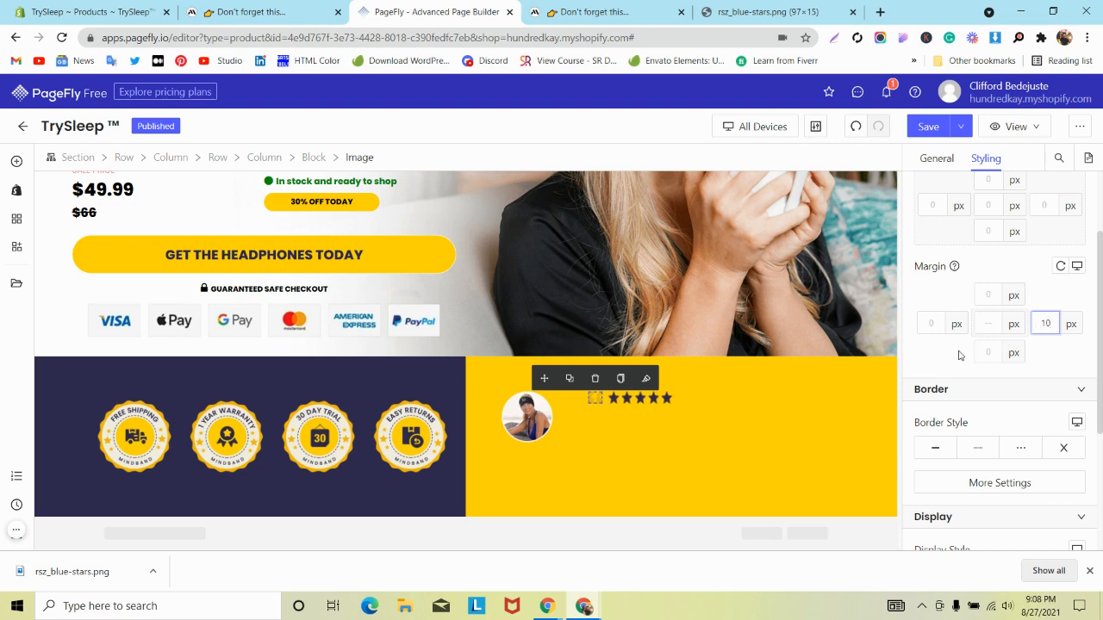
- Check the star rating image's size settings and save the page
left_click(659, 412)
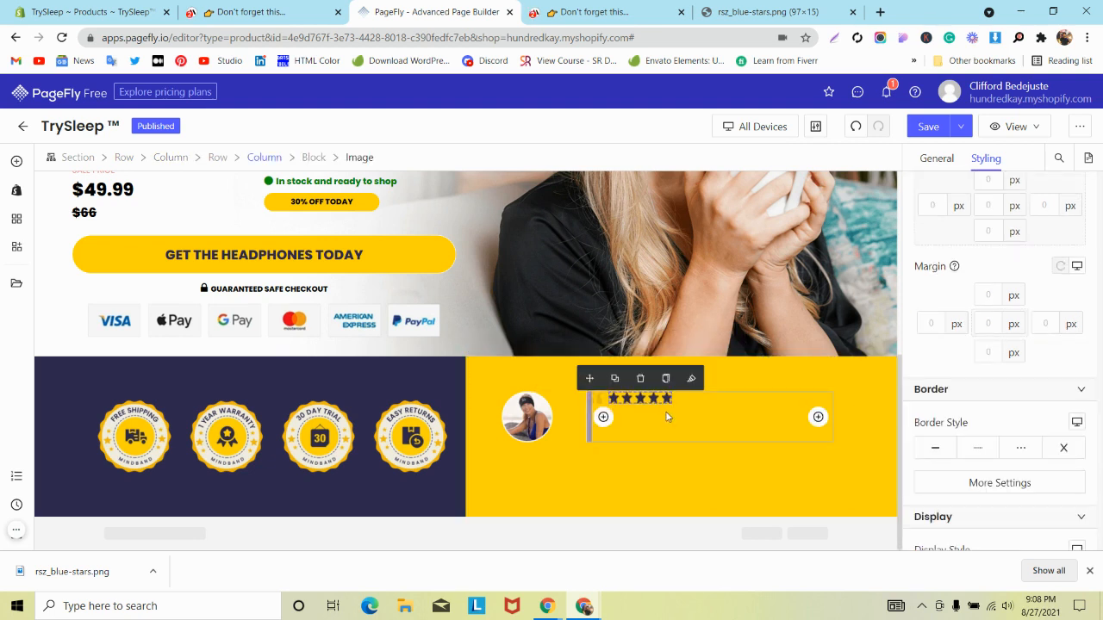
left_click(936, 158)
scroll(1062, 344, "down", 1)
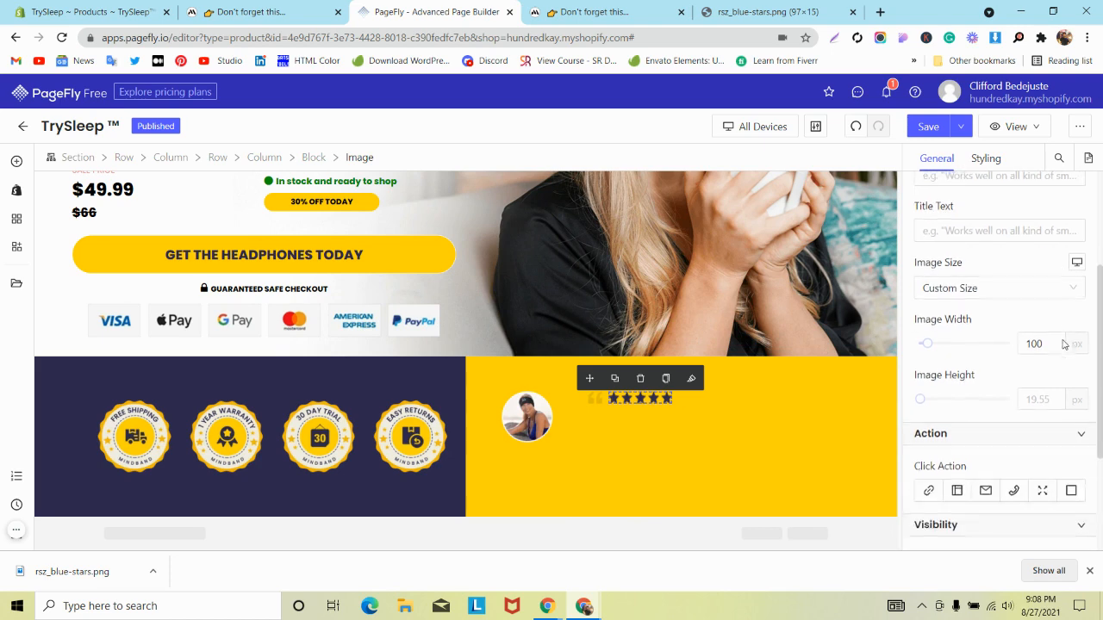
left_click(926, 126)
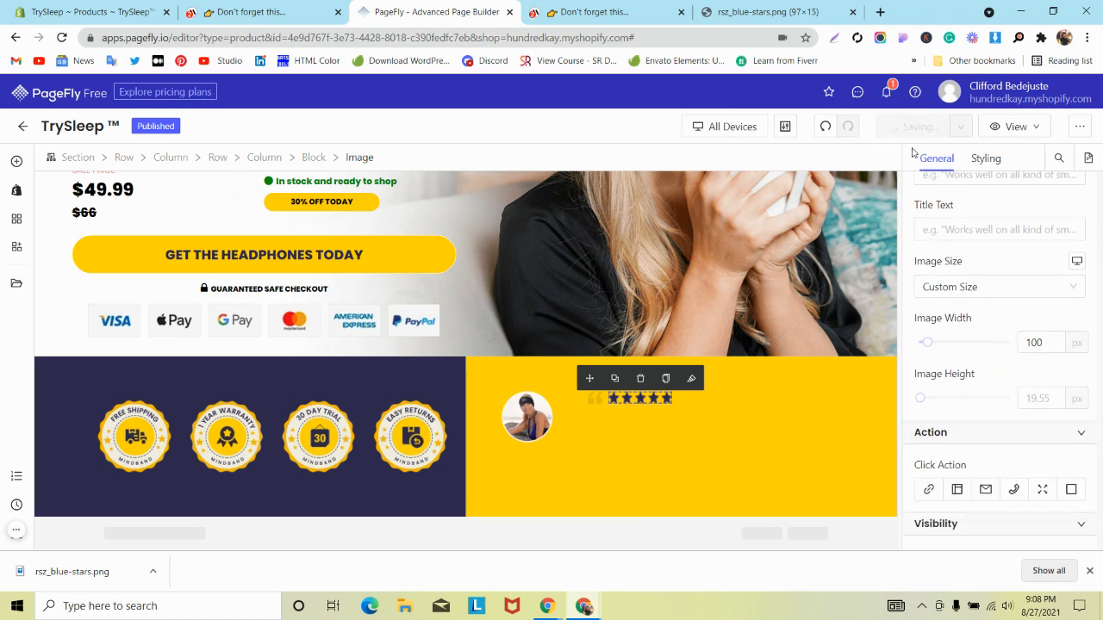
- Compare the testimonial with the reference page and set the portrait image's width to 90 px
left_click(233, 14)
scroll(523, 94, "down", 2)
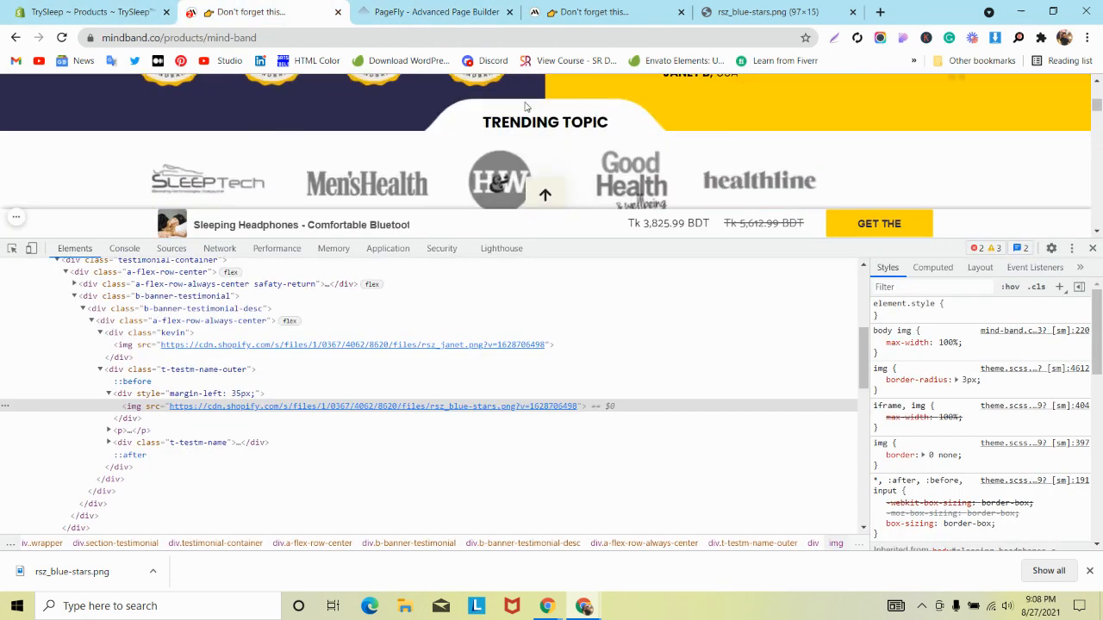
scroll(524, 101, "up", 1)
scroll(634, 112, "up", 1)
scroll(634, 112, "down", 1)
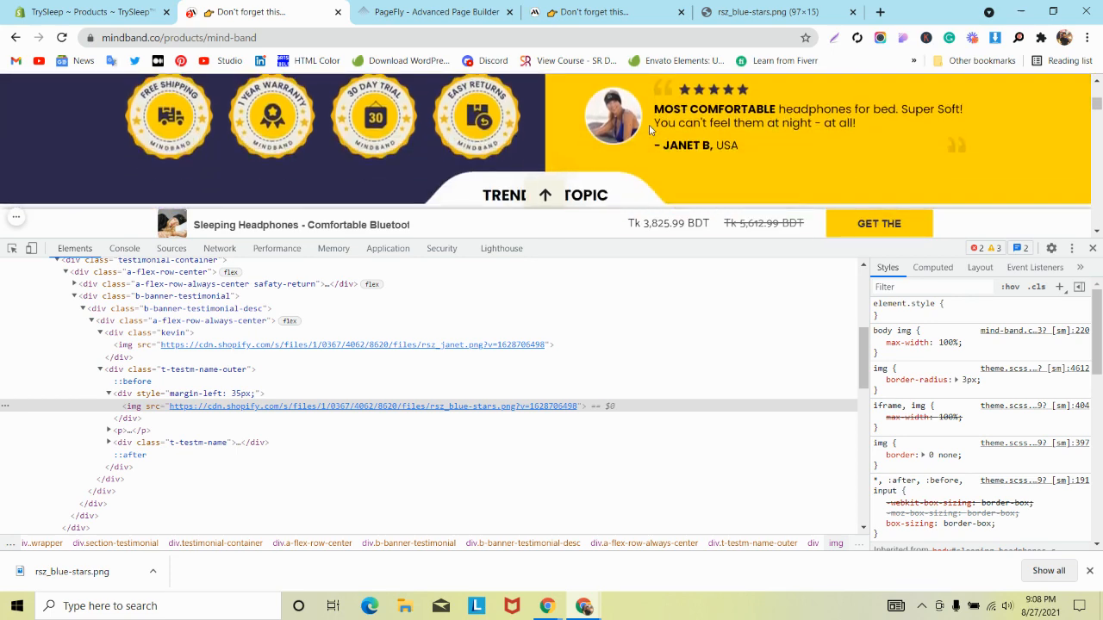
scroll(594, 131, "up", 1)
left_click(448, 12)
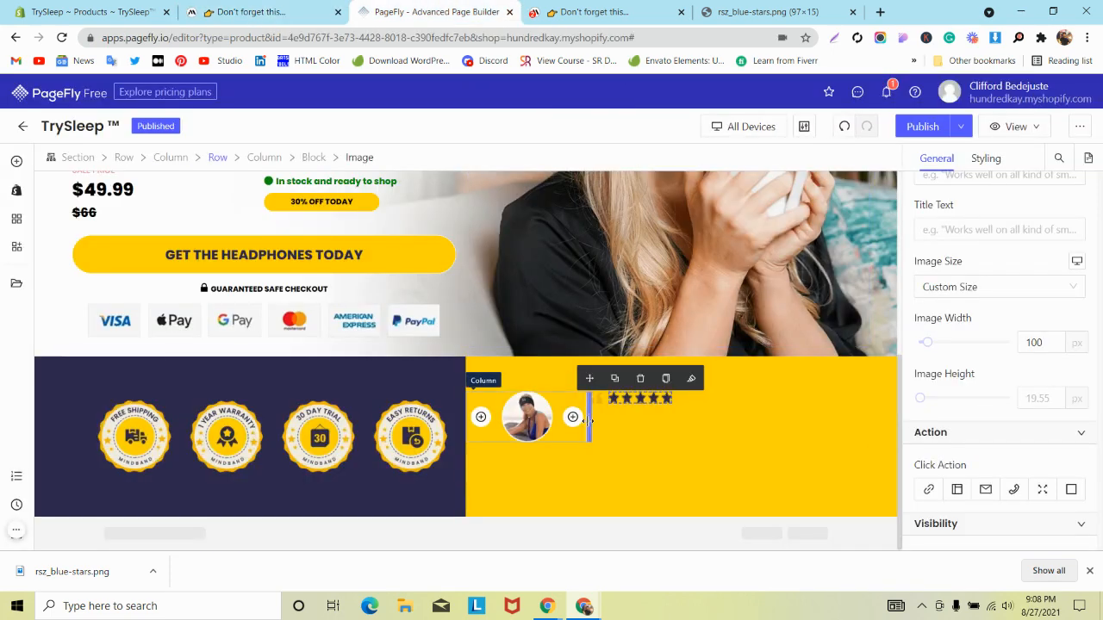
left_click(545, 419)
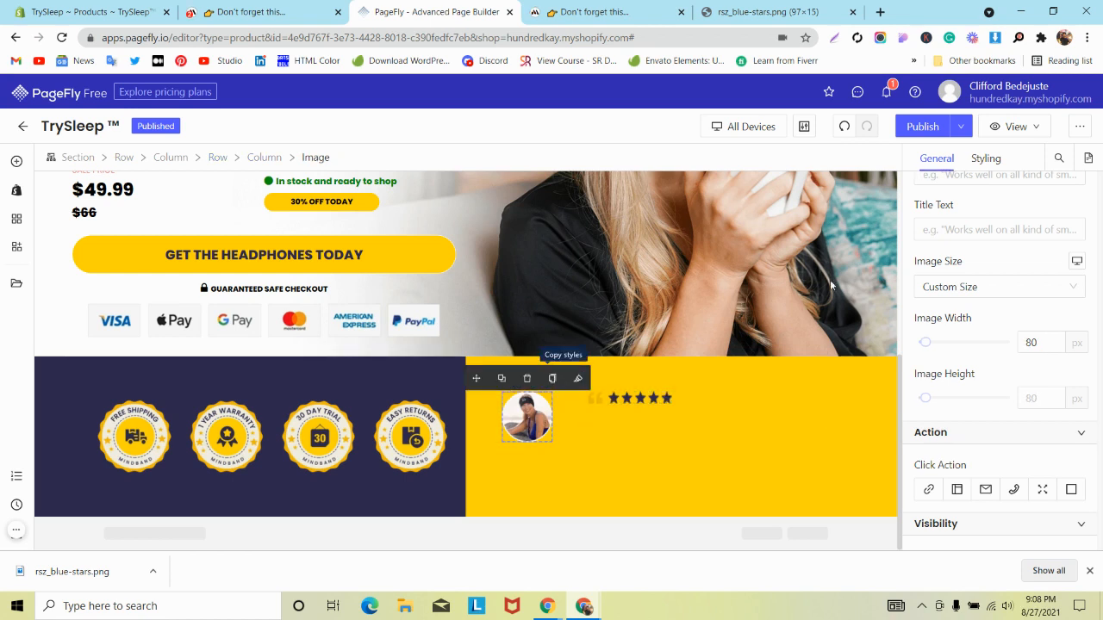
key("Up")
key("Up")
key("Up")
key("Up")
key("Up")
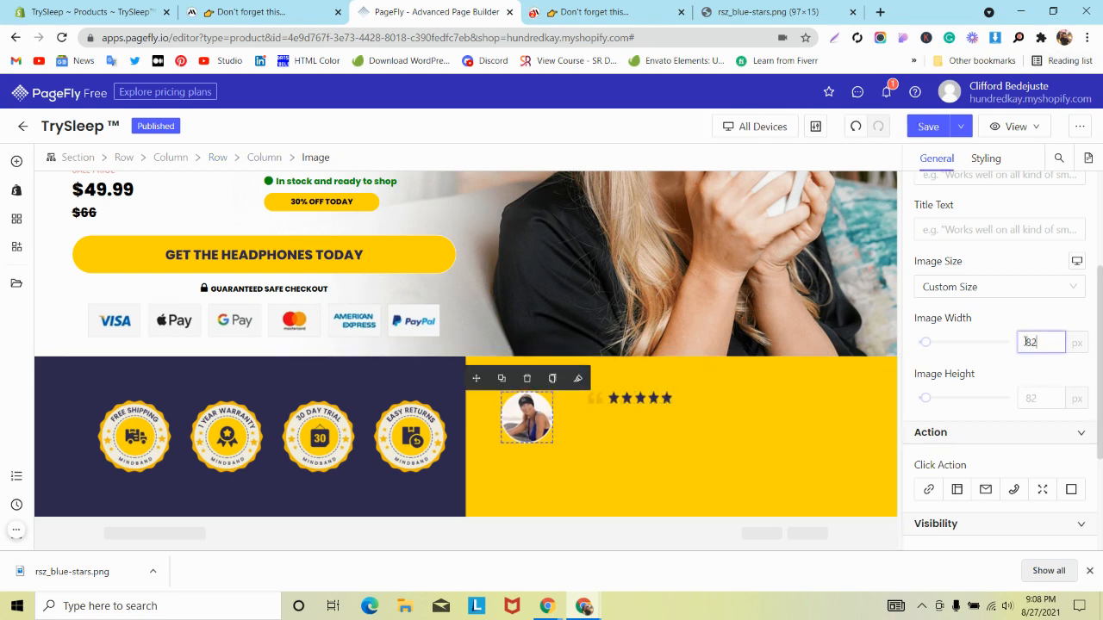
key("Up")
key("Up")
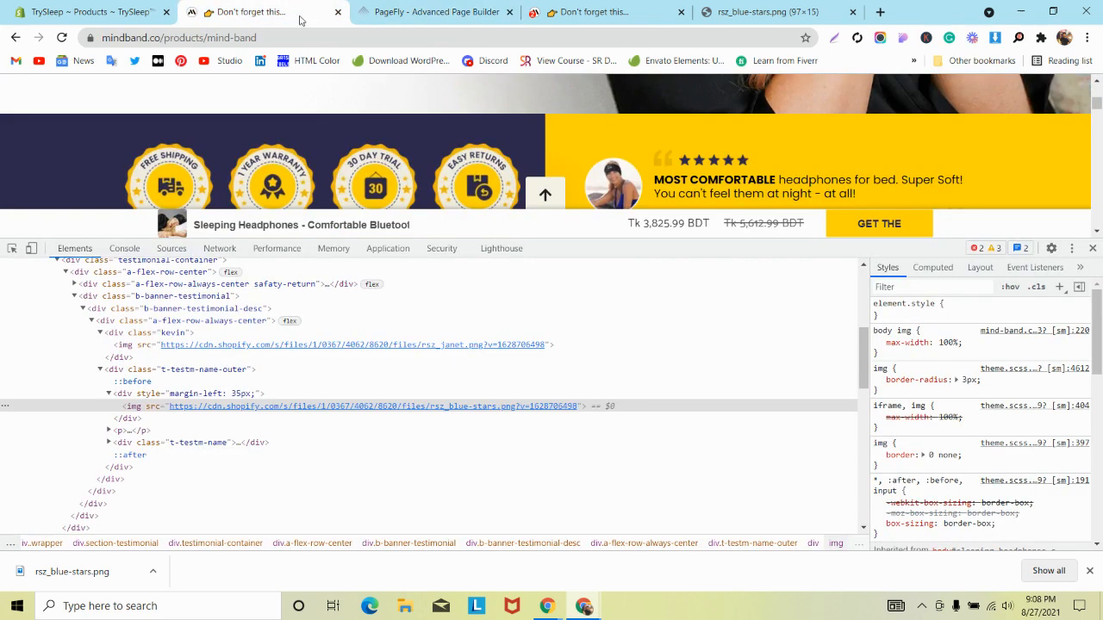
- Inspect the testimonial paragraph on the reference page and copy its CSS declarations from font-size through margin-top
left_click(258, 12)
scroll(722, 193, "down", 1)
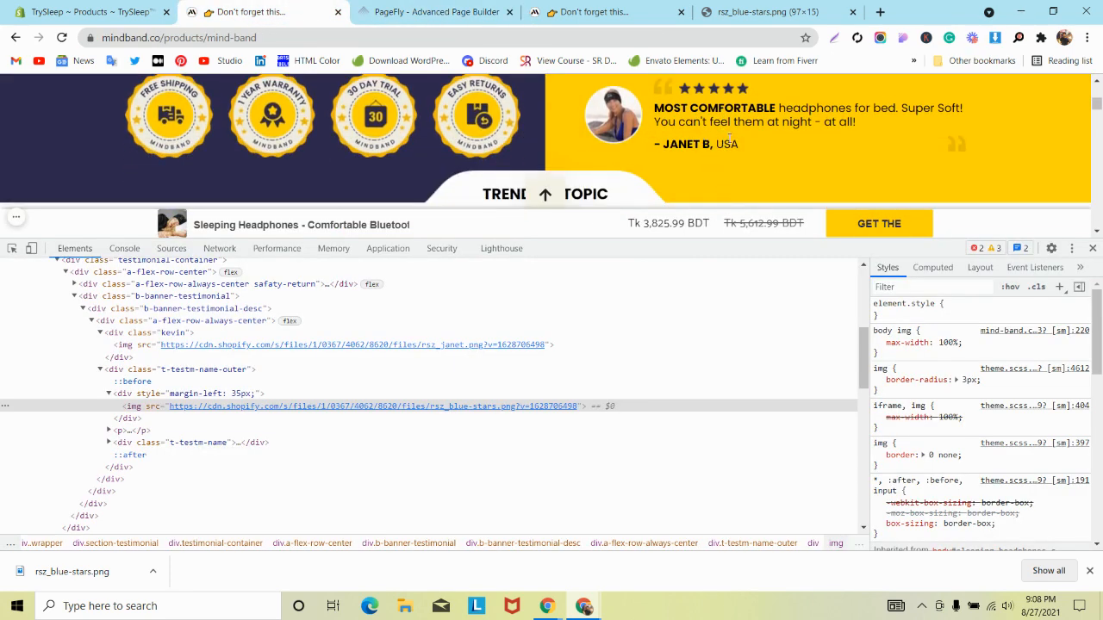
left_click(12, 248)
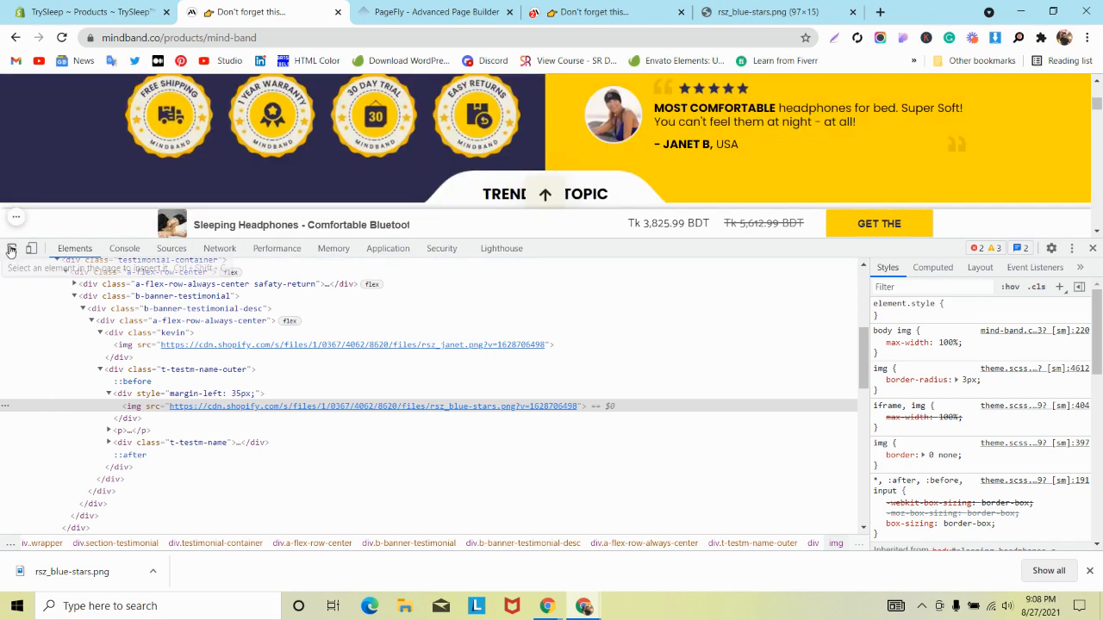
left_click(800, 110)
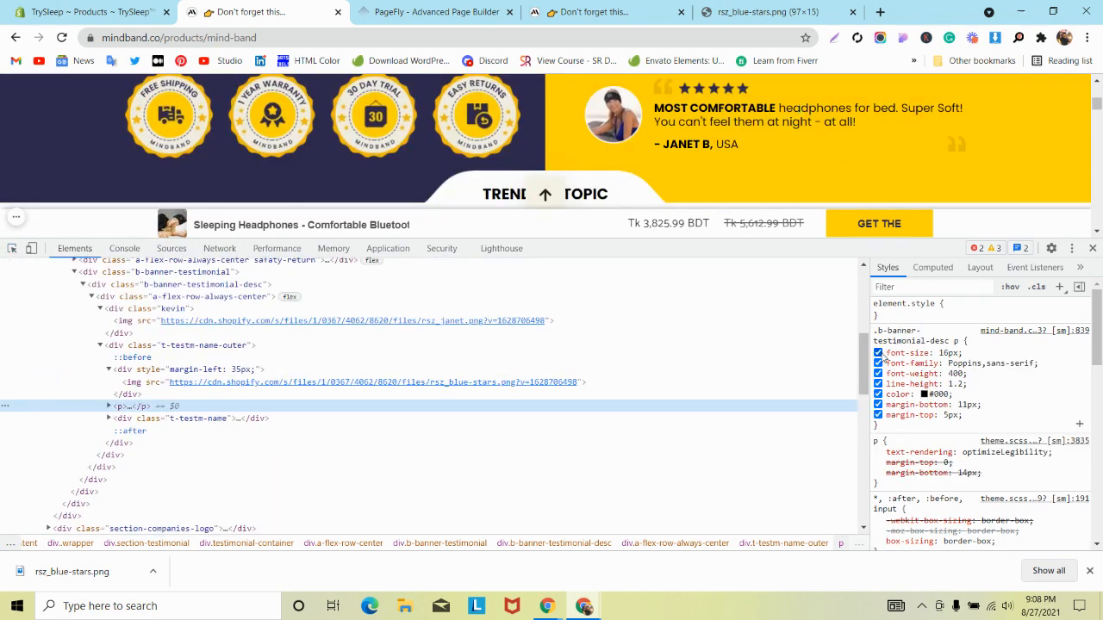
left_click_drag(887, 352, 974, 418)
right_click(941, 376)
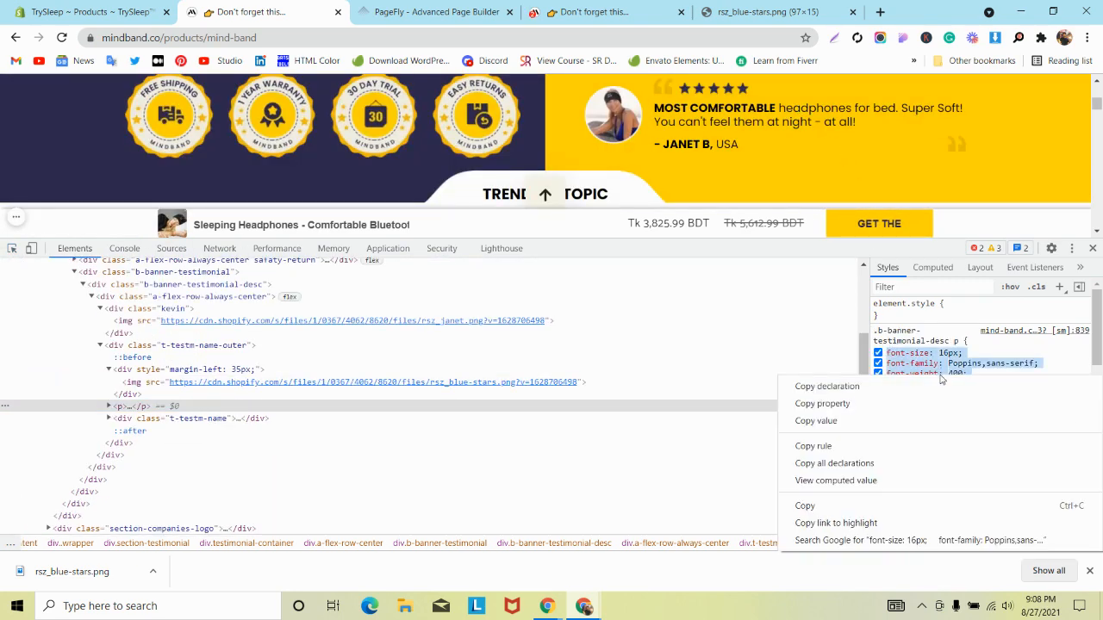
left_click(946, 387)
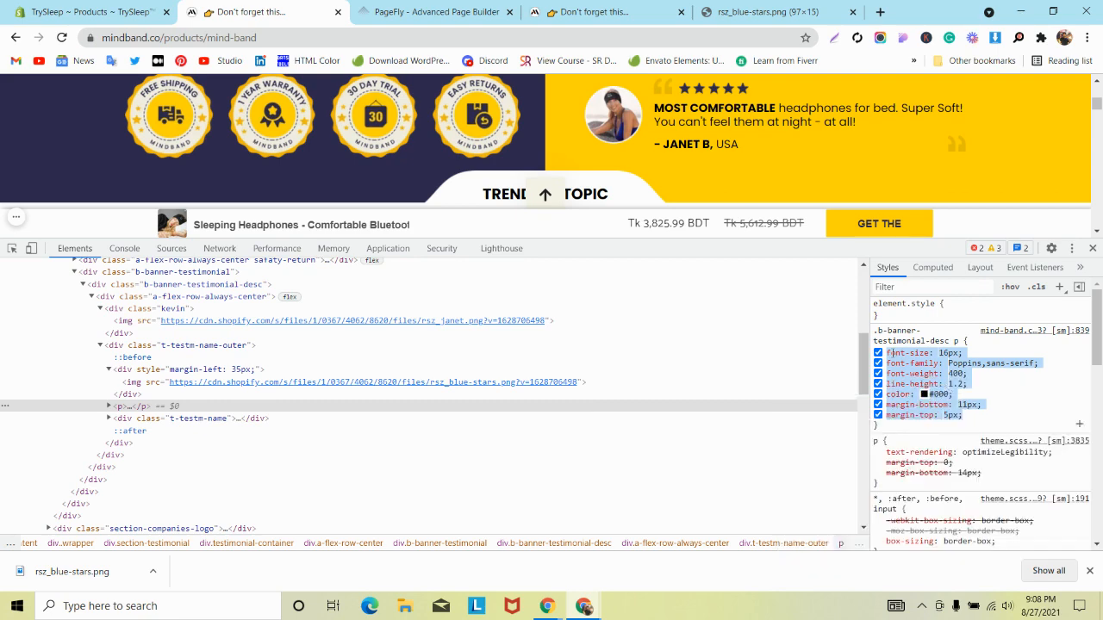
- Add a Paragraph element below the quote mark and star rating in the PageFly testimonial column
left_click(435, 11)
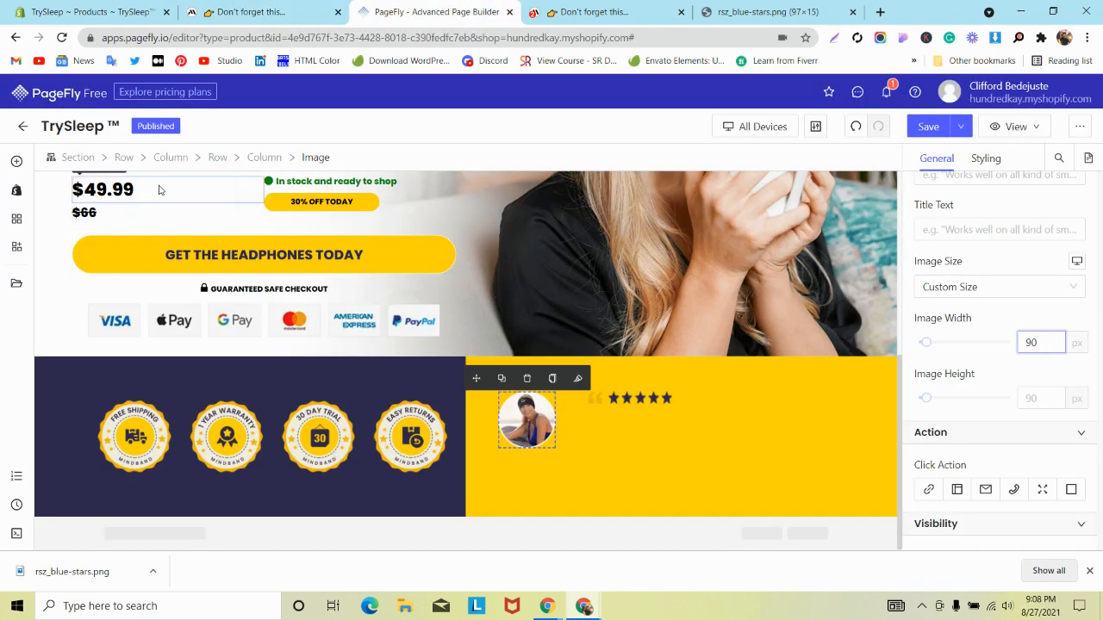
left_click(16, 161)
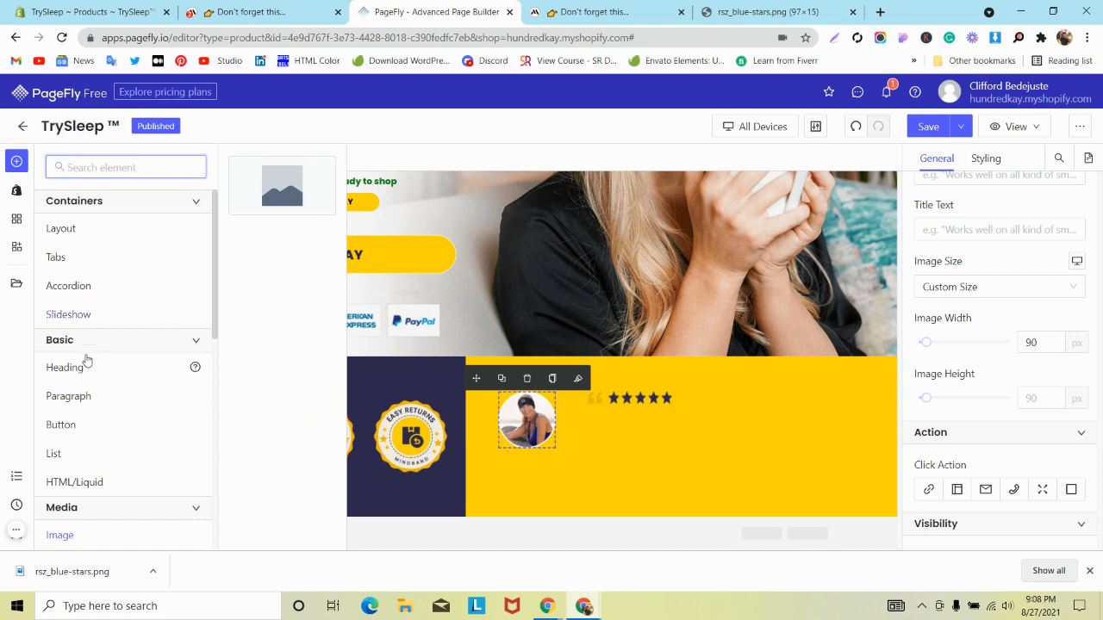
mouse_move(83, 396)
left_click_drag(281, 185, 617, 414)
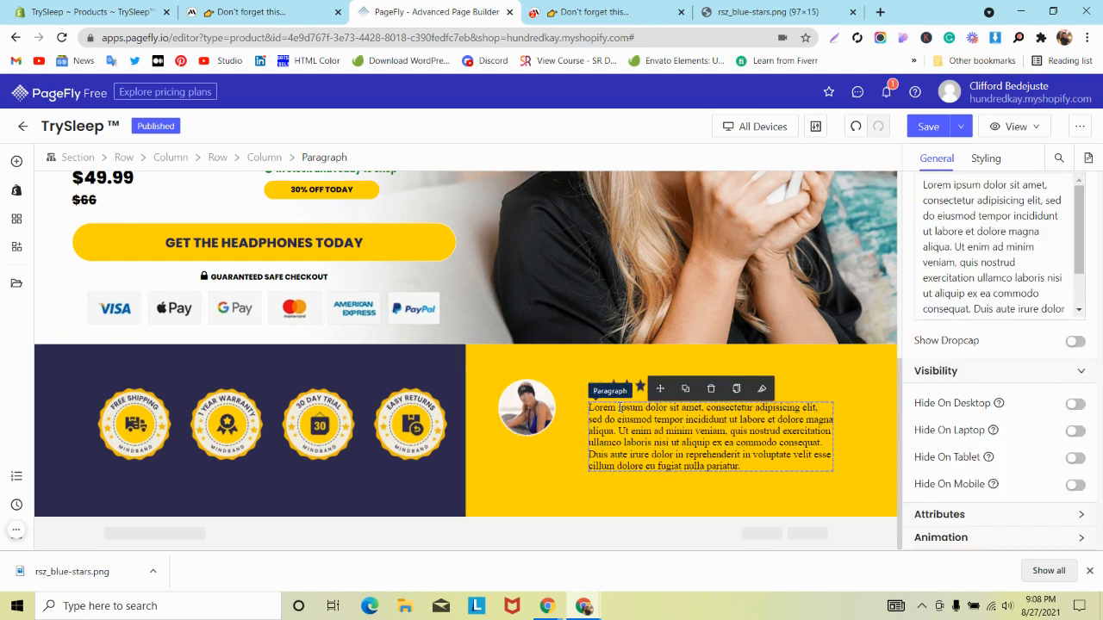
- Replace the paragraph's placeholder with the reference text "MOST COMFORTABLE headphones for bed. Super Soft! You can't feel them at night - at all!"
triple_click(985, 231)
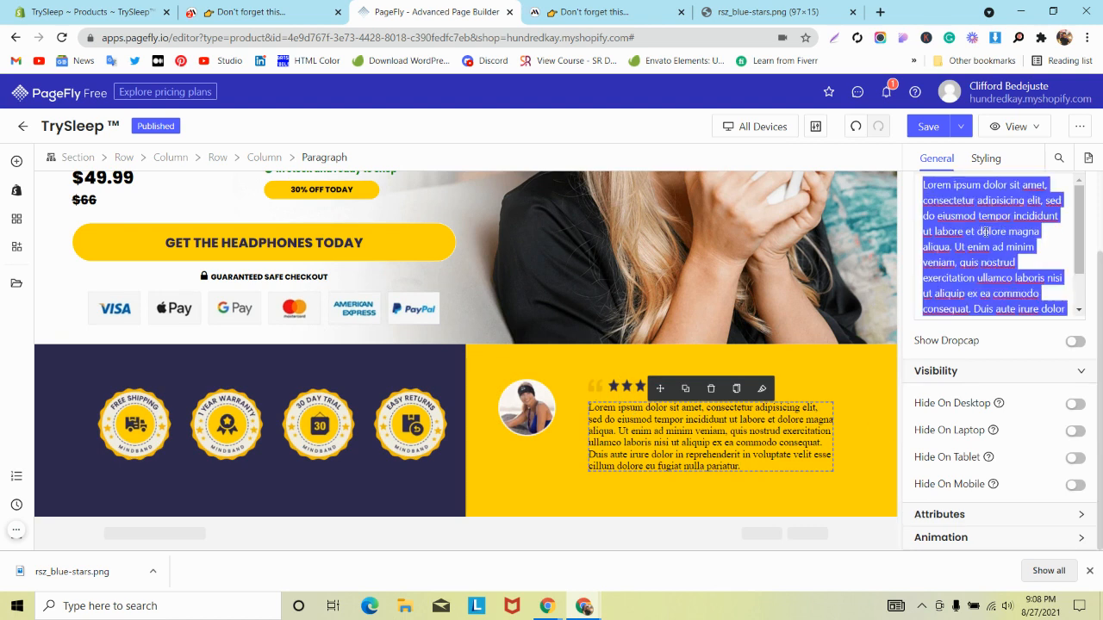
key("super+v")
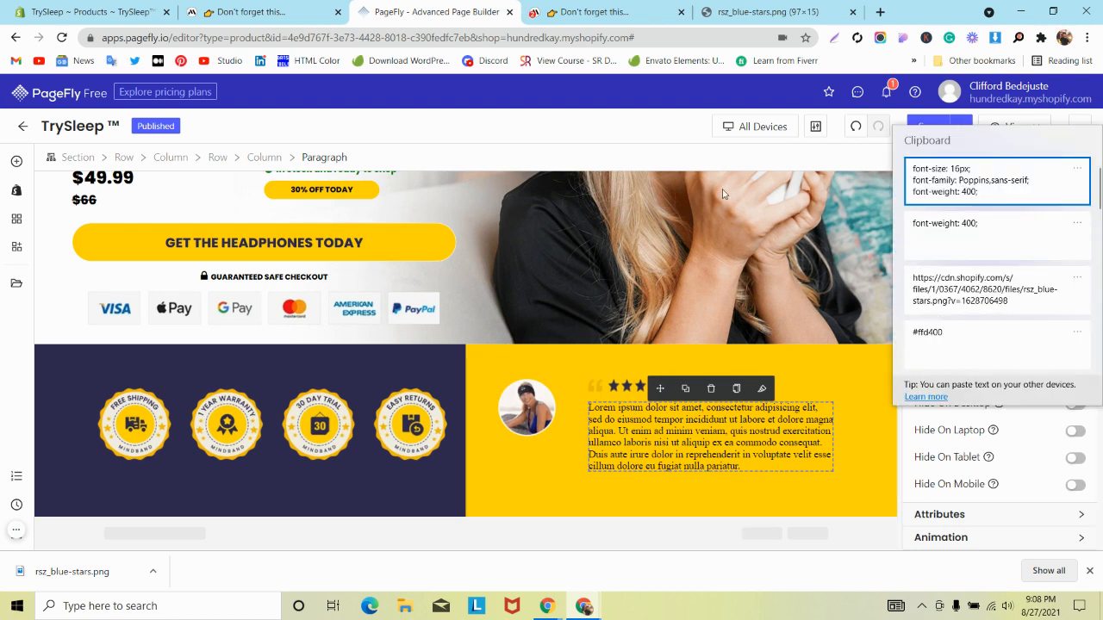
key("Escape")
left_click(595, 12)
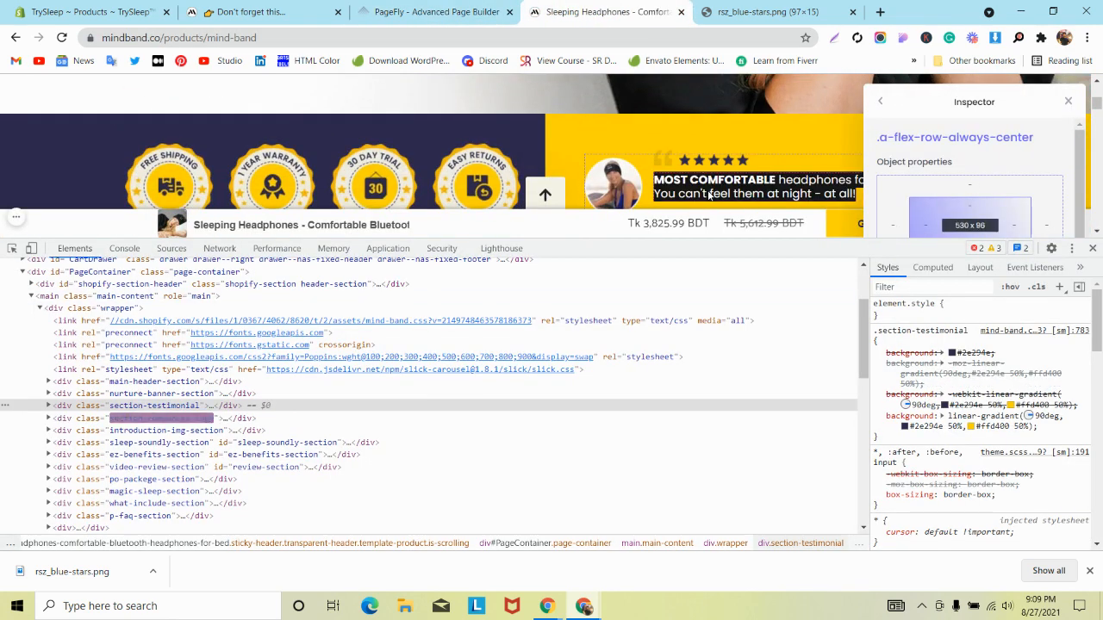
left_click(430, 7)
key("ctrl+v")
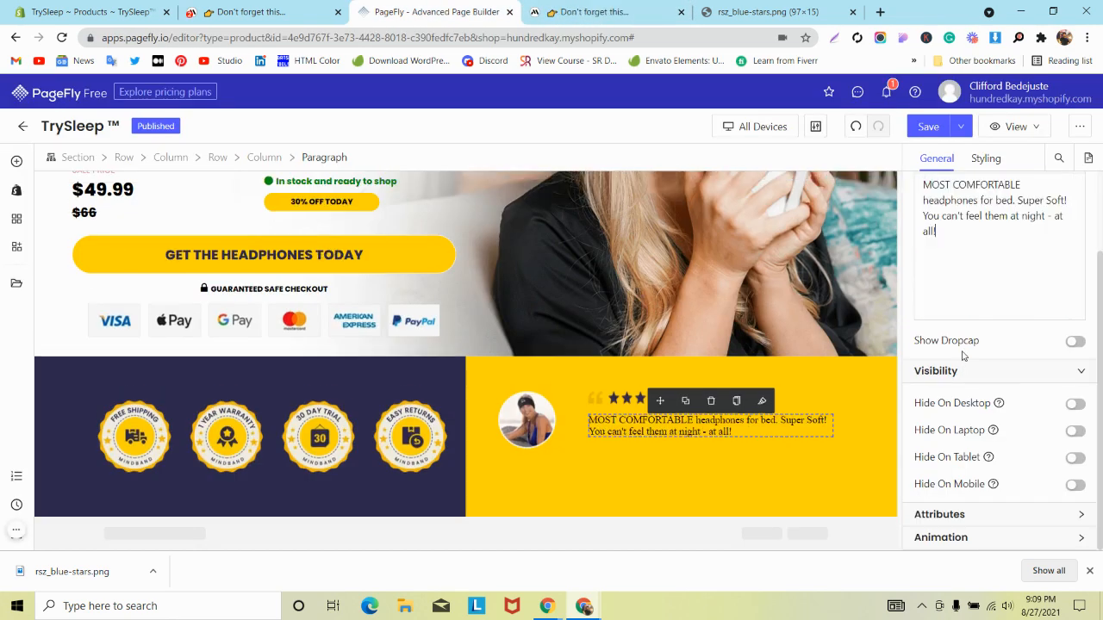
- Apply the copied CSS (16px Poppins, weight 400, line-height 1.2, #000, bottom margin 11px) to the testimonial paragraph and set its top margin to 15 px
left_click(984, 158)
scroll(995, 386, "down", 5)
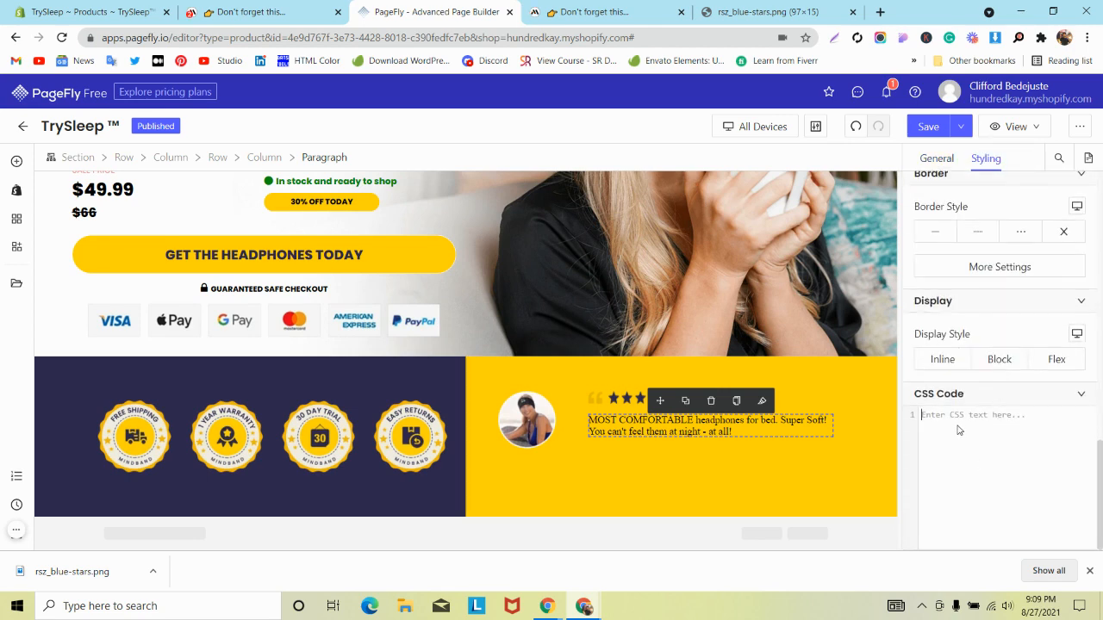
key("super+v")
left_click(982, 241)
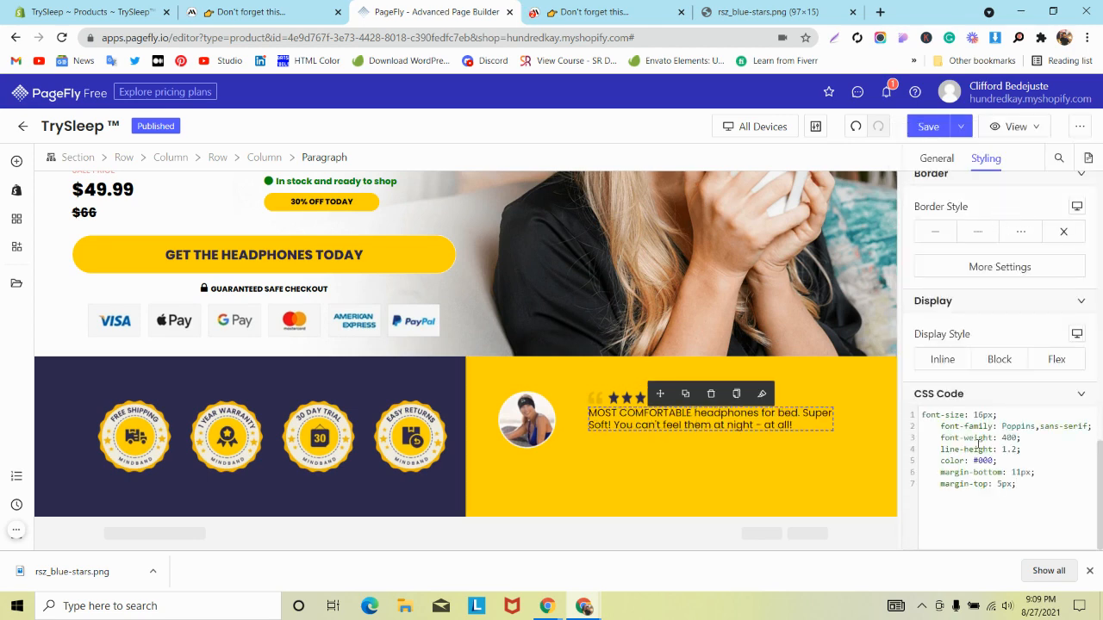
scroll(959, 299, "up", 10)
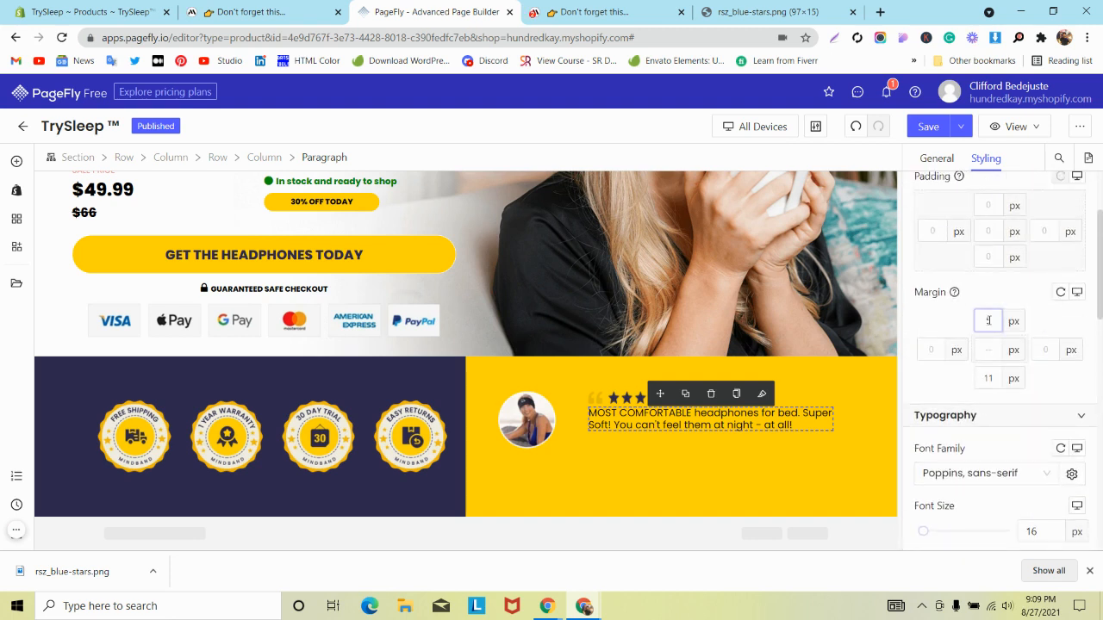
type("8")
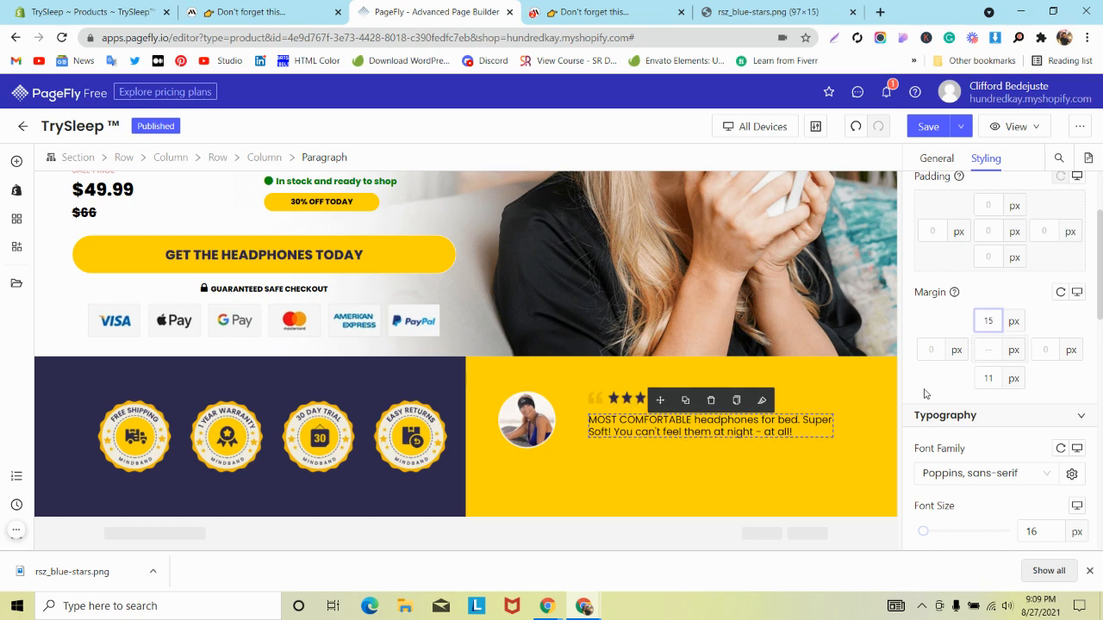
- Check the text formatting on the reference page and make "MOST COMFORTABLE" bold in the testimonial paragraph
left_click(934, 162)
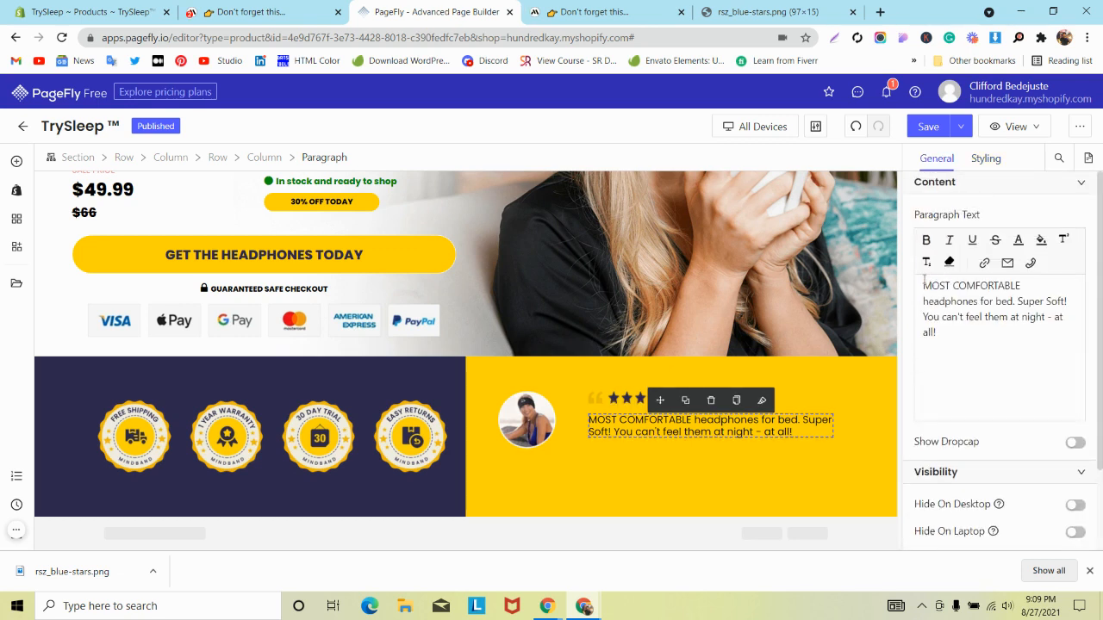
left_click(603, 12)
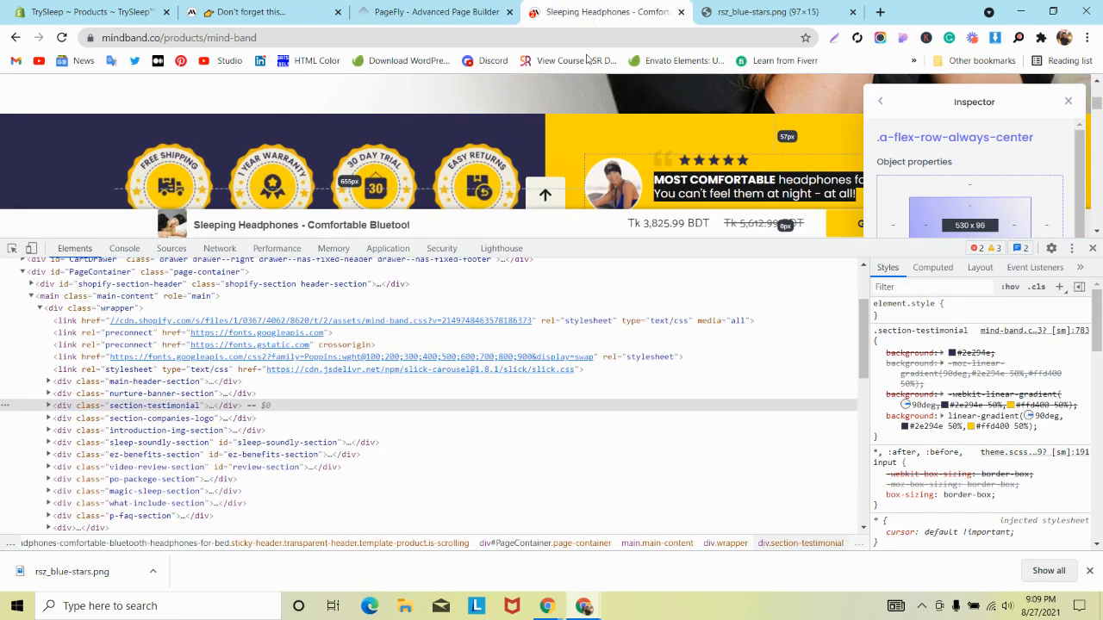
scroll(736, 112, "down", 1)
left_click(737, 112)
scroll(783, 132, "down", 1)
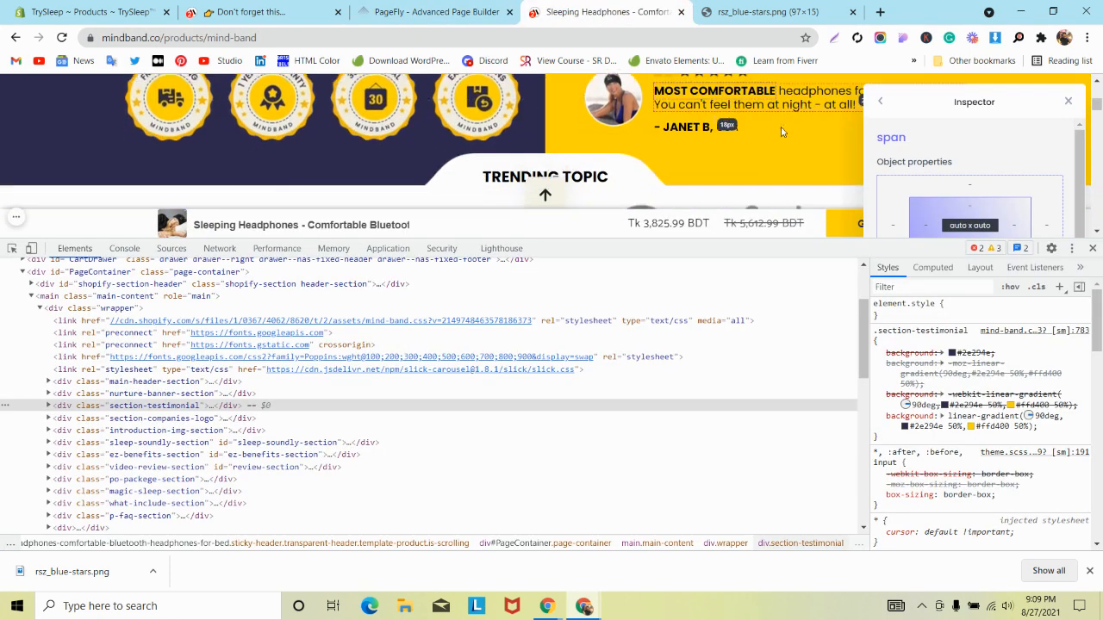
scroll(783, 132, "up", 2)
scroll(783, 132, "down", 1)
scroll(782, 132, "up", 1)
left_click(435, 12)
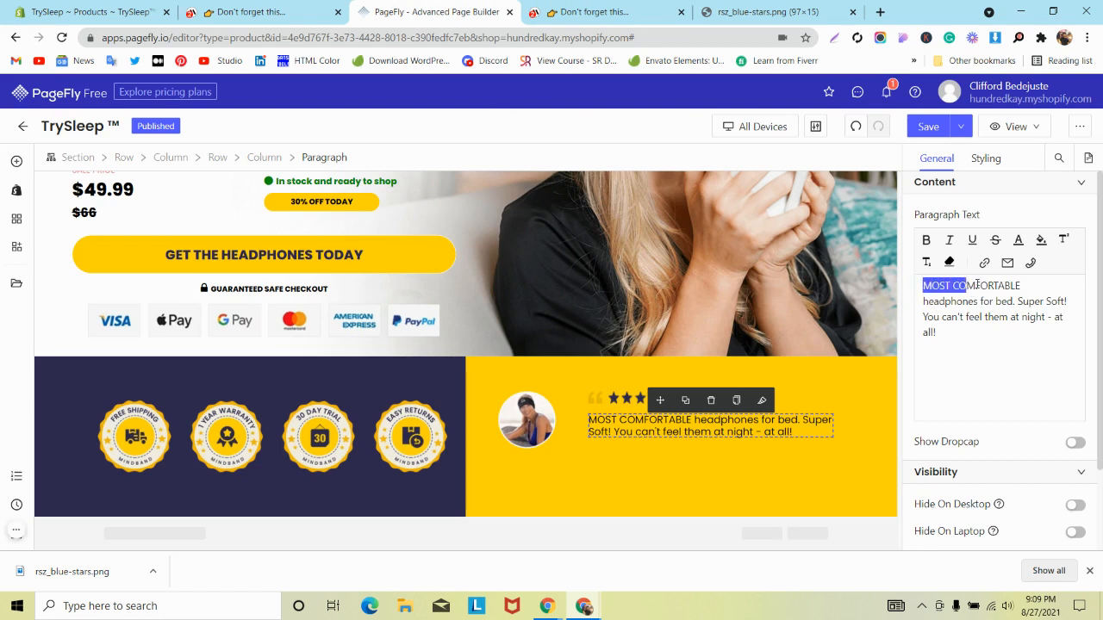
left_click(928, 241)
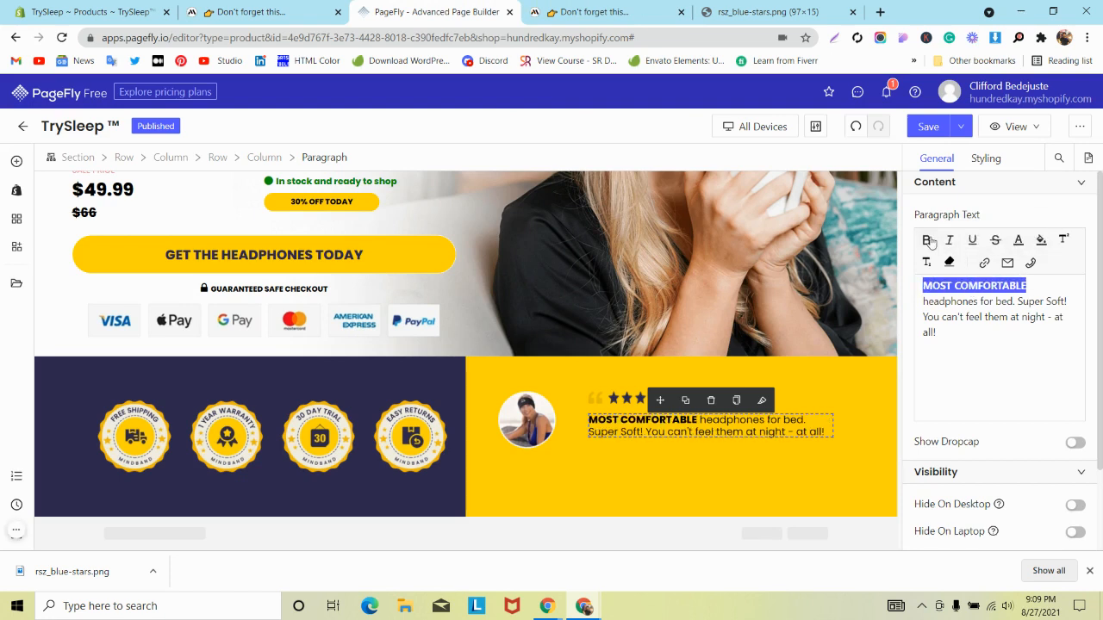
- Check the reviewer line on the reference page and try adding a layout row with two columns below the testimonial review
left_click(537, 10)
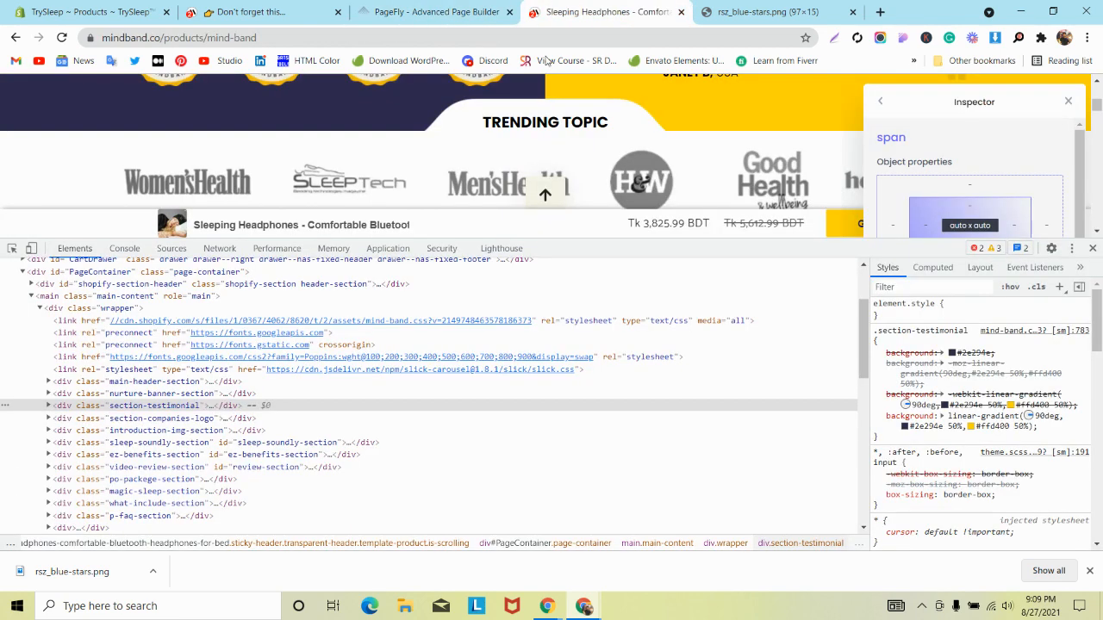
left_click(207, 6)
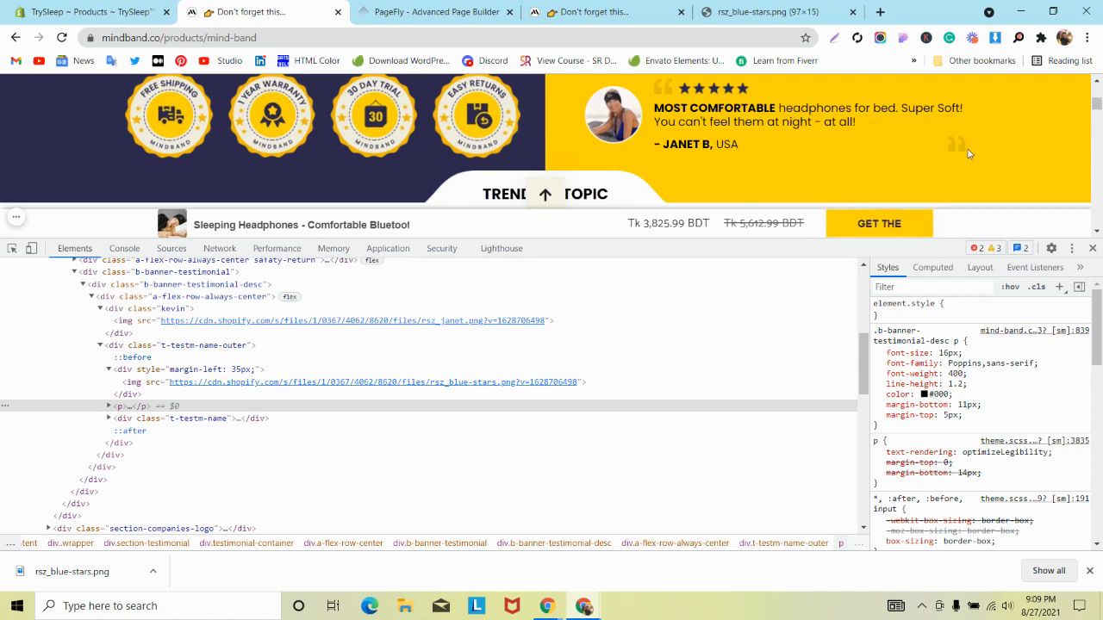
left_click(435, 12)
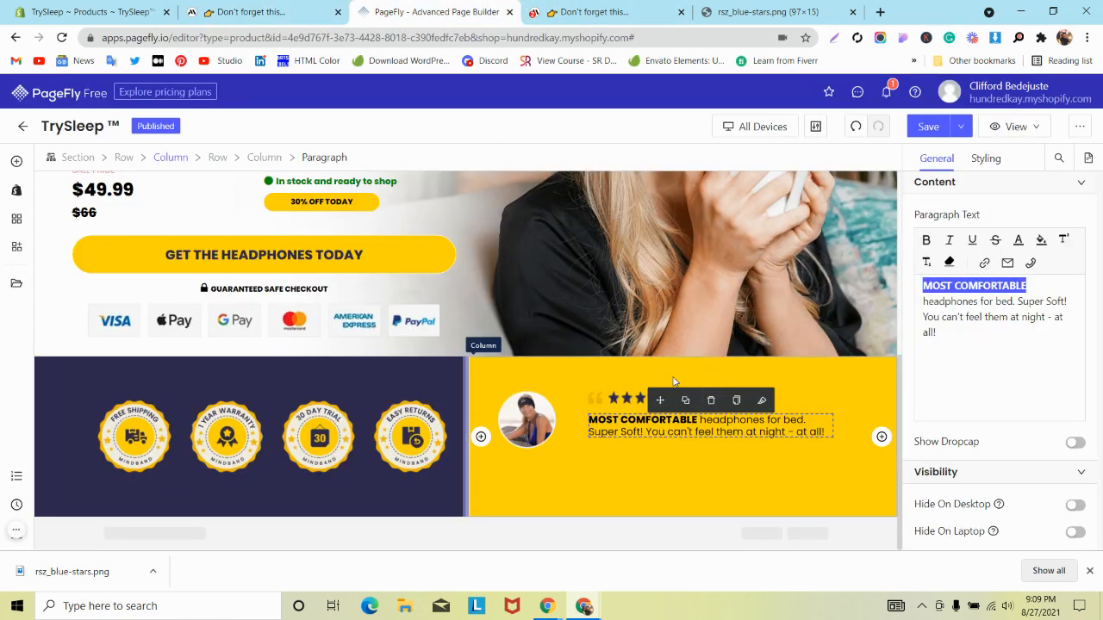
left_click(17, 162)
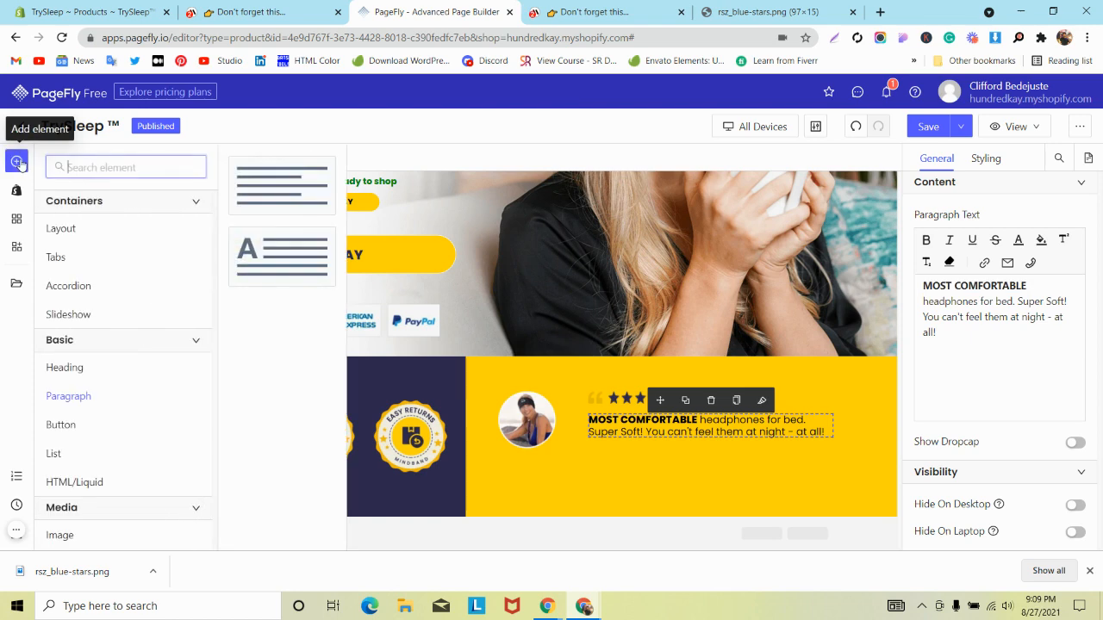
left_click(83, 240)
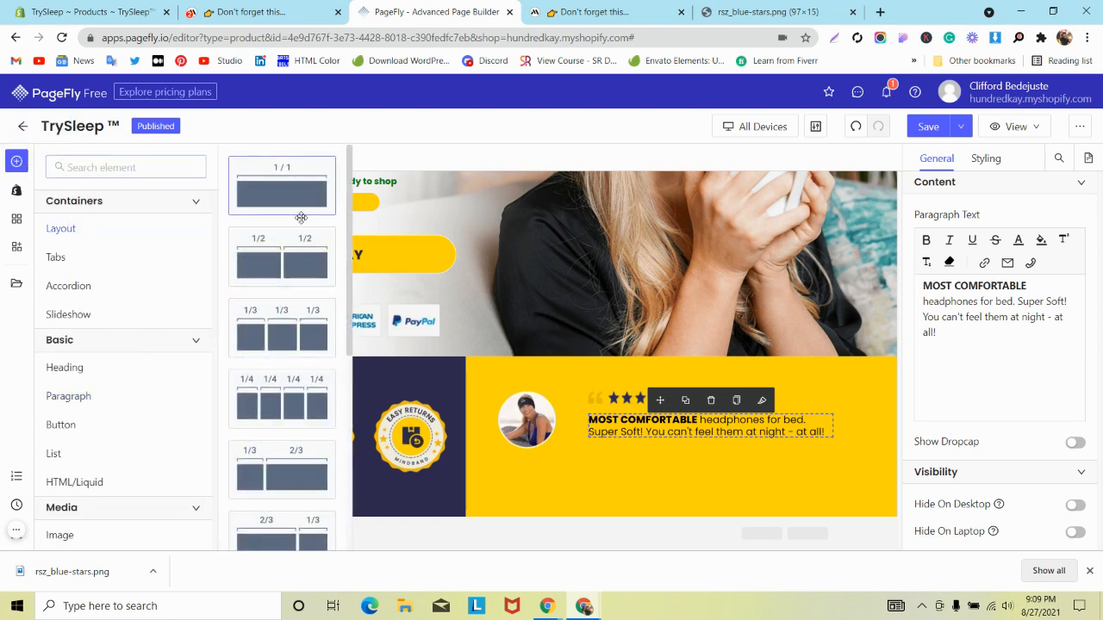
left_click_drag(301, 217, 585, 476)
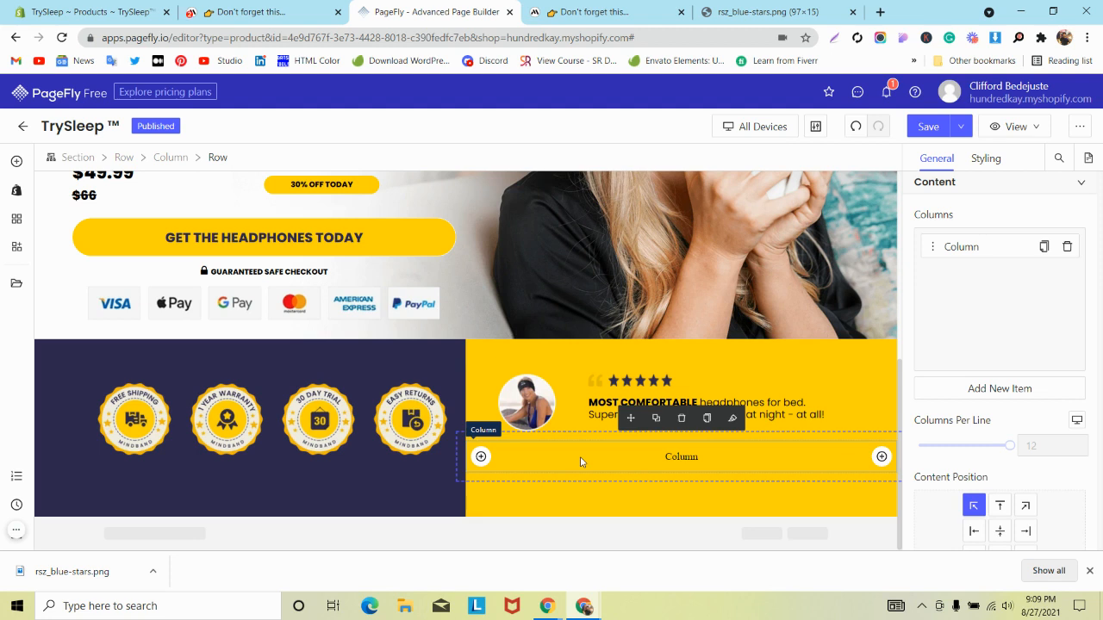
left_click(880, 458)
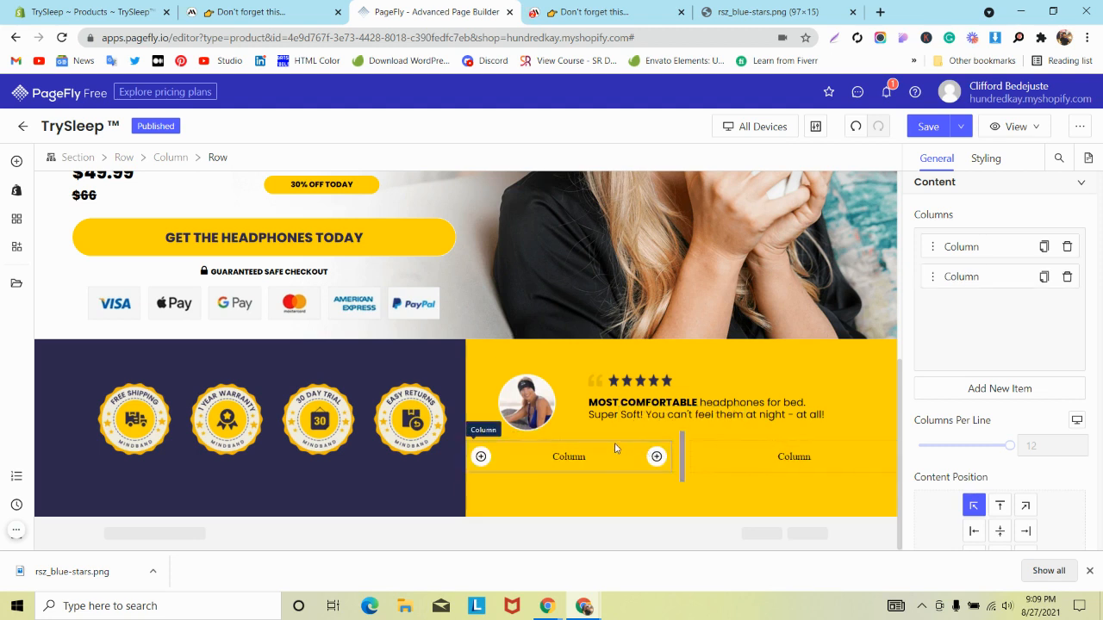
- Delete the empty two-column row below the testimonial review
left_click(497, 379)
left_click(218, 158)
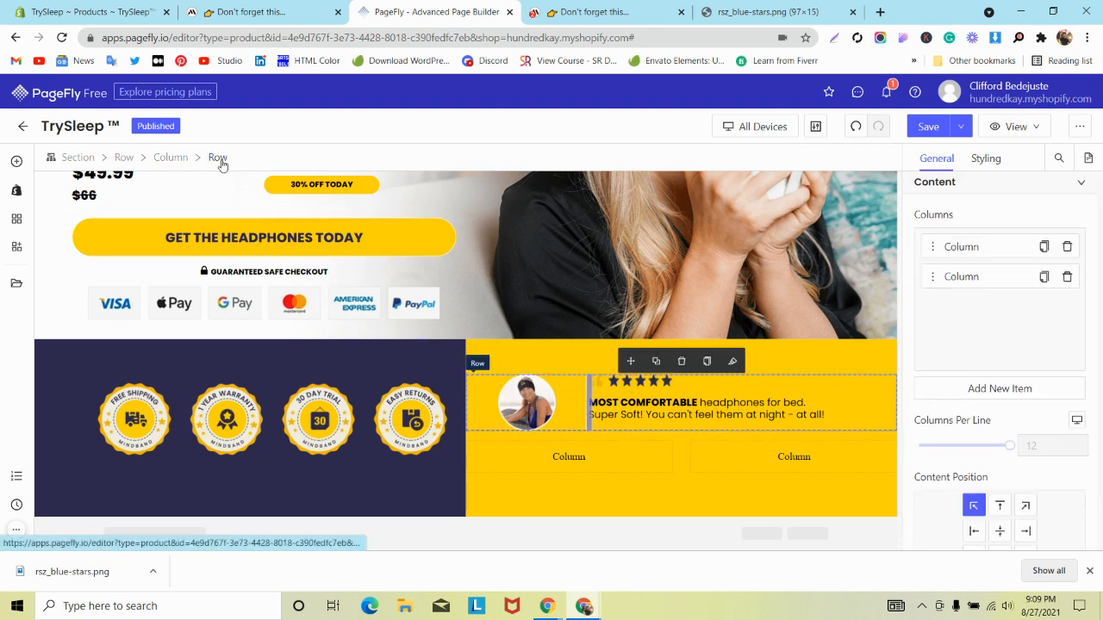
left_click(654, 439)
left_click_drag(629, 418, 611, 442)
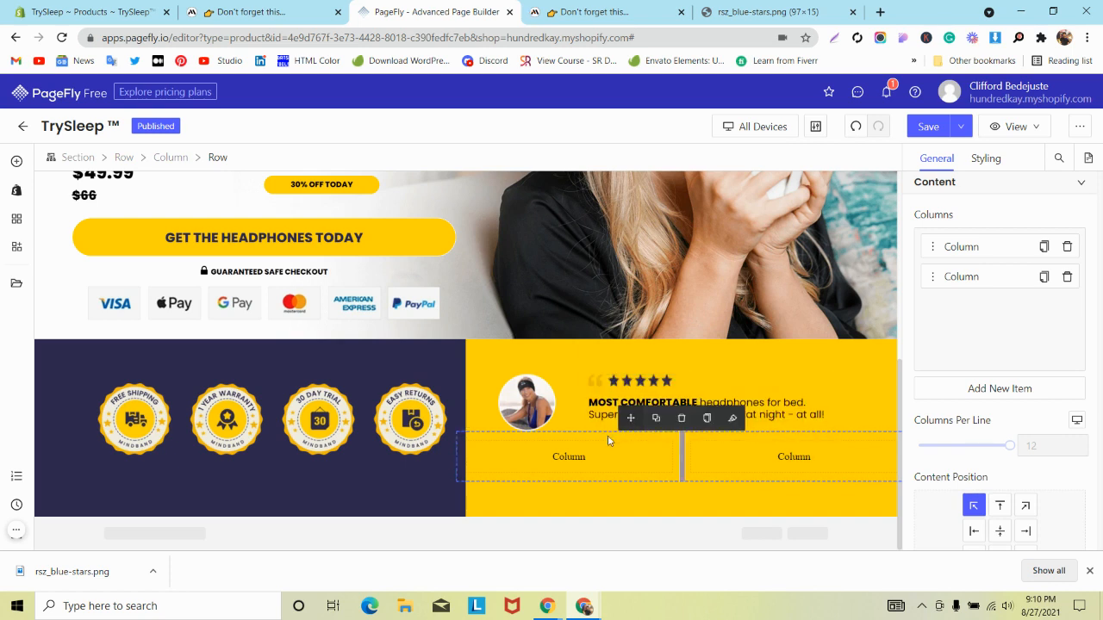
left_click(682, 419)
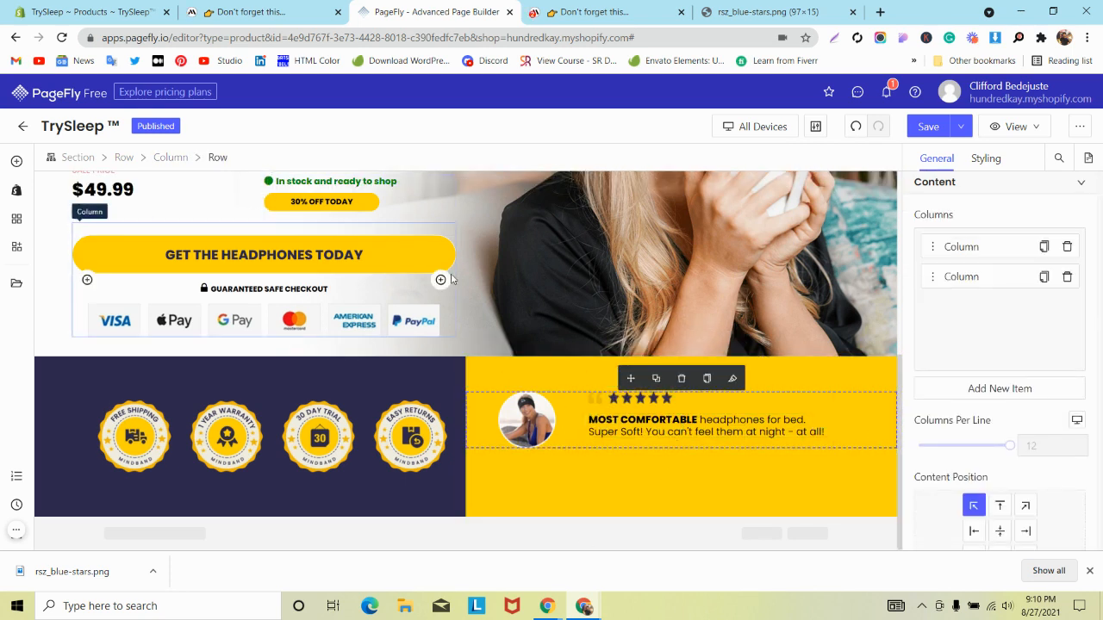
- Try narrowing the portrait column in the testimonial row and compare the layout with the reference page
left_click(16, 162)
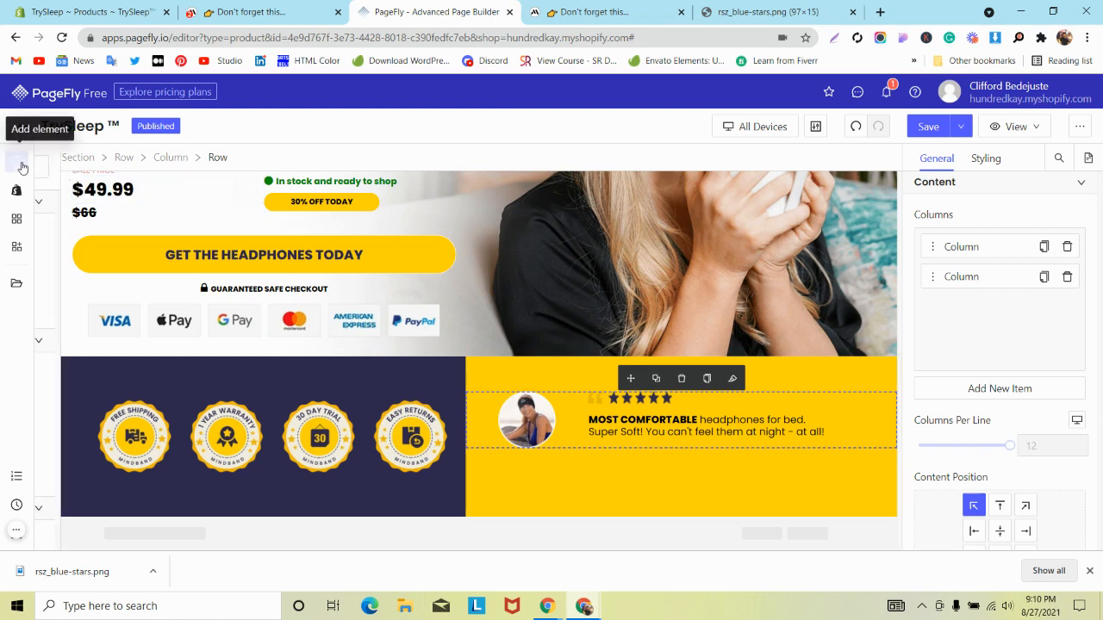
left_click(579, 410)
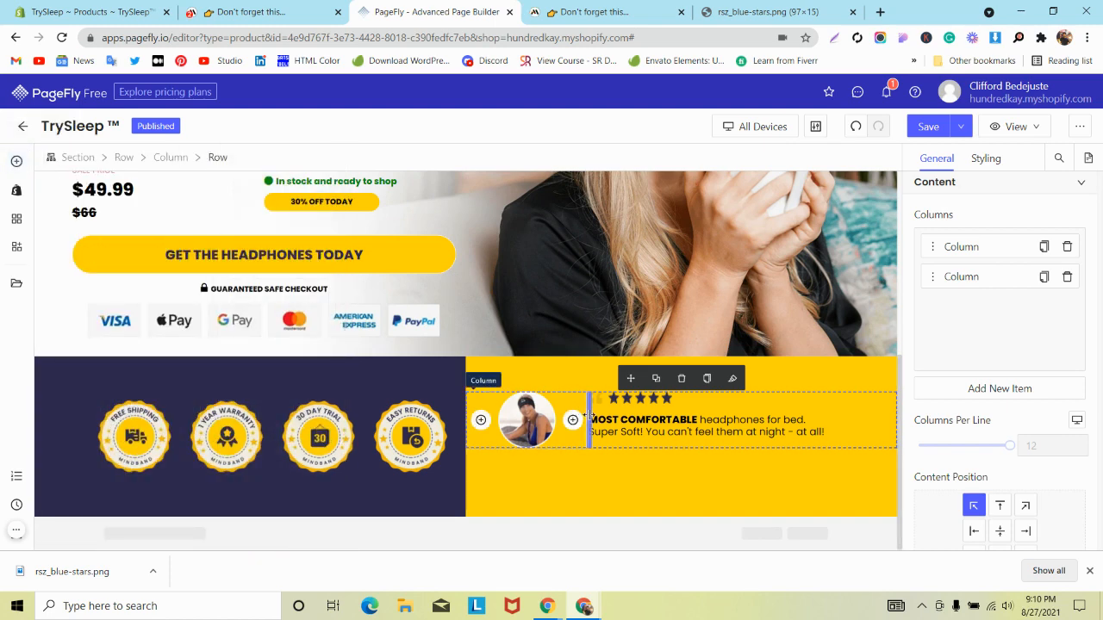
left_click_drag(589, 417, 578, 417)
left_click(576, 487)
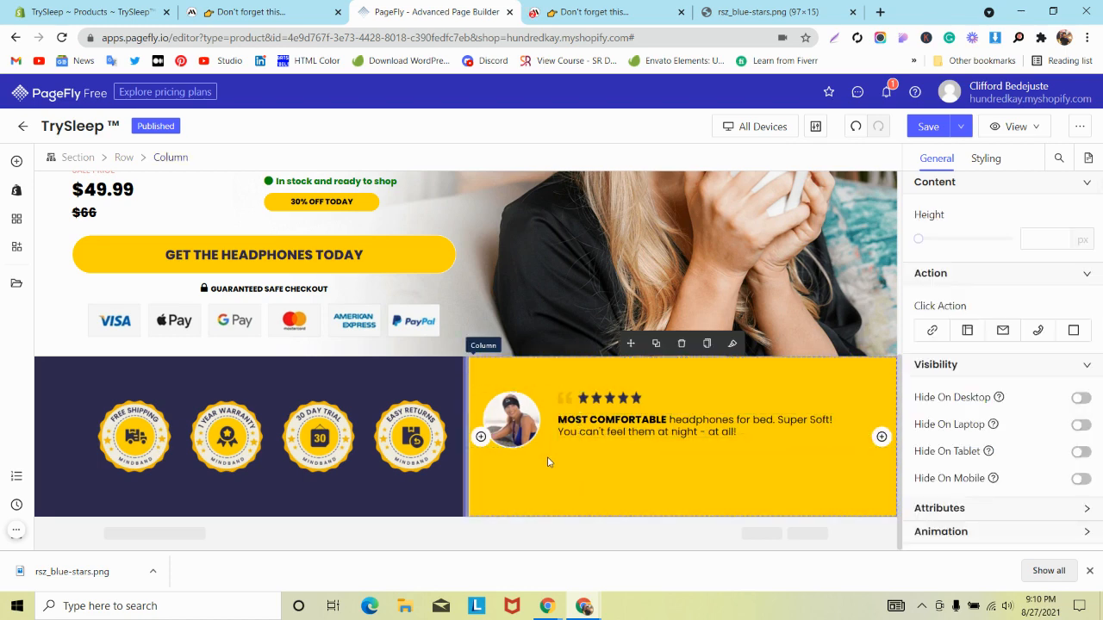
left_click(261, 11)
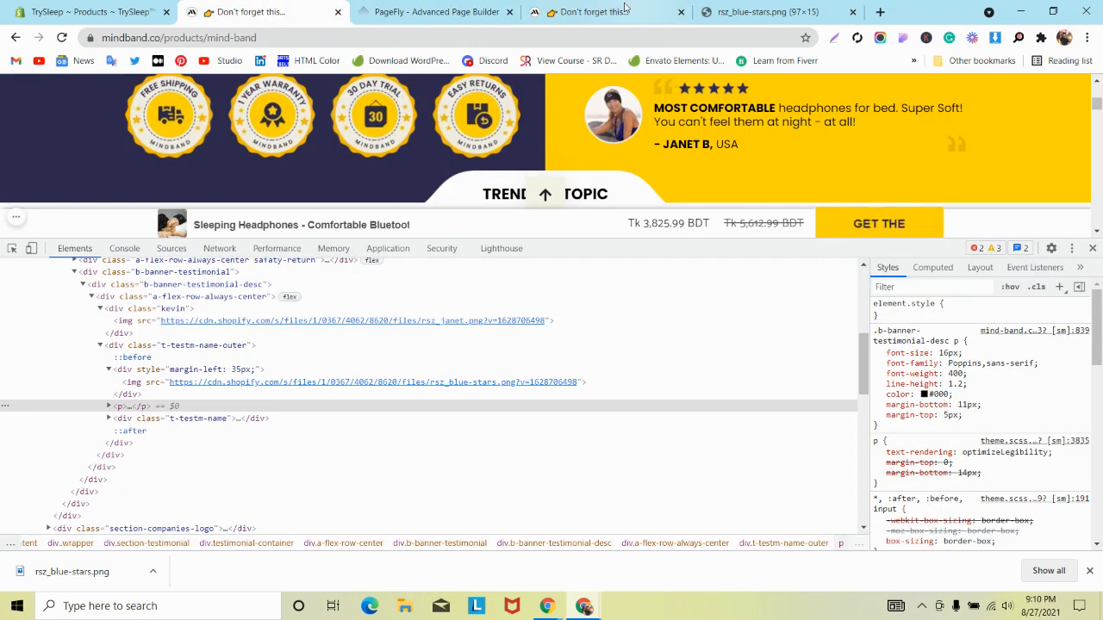
left_click(626, 7)
left_click(448, 11)
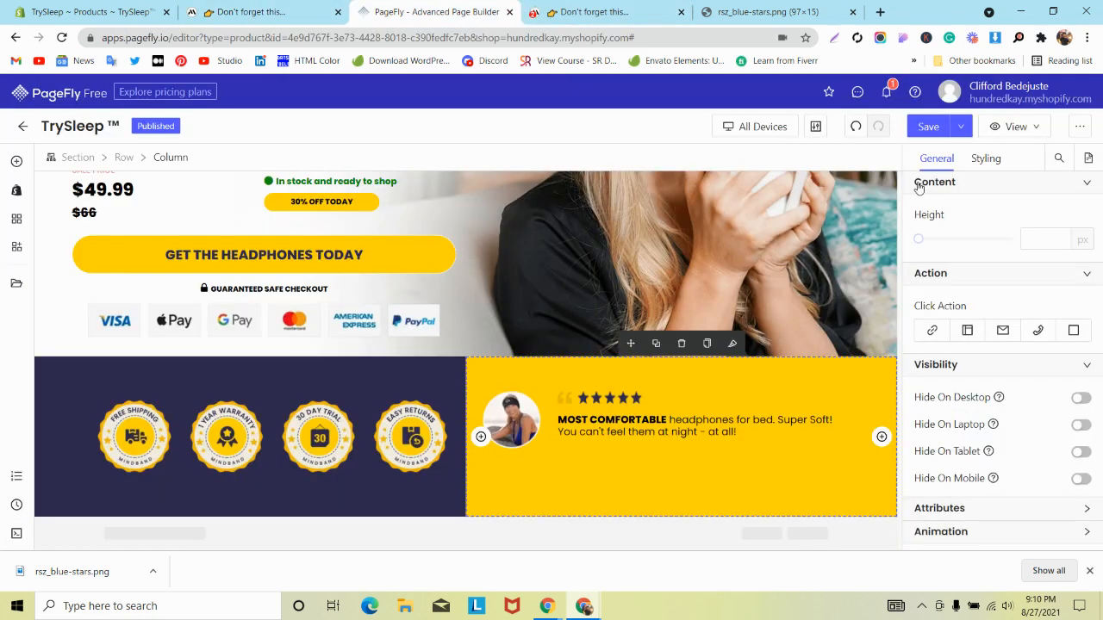
- Undo the column width change in the testimonial row
left_click(856, 126)
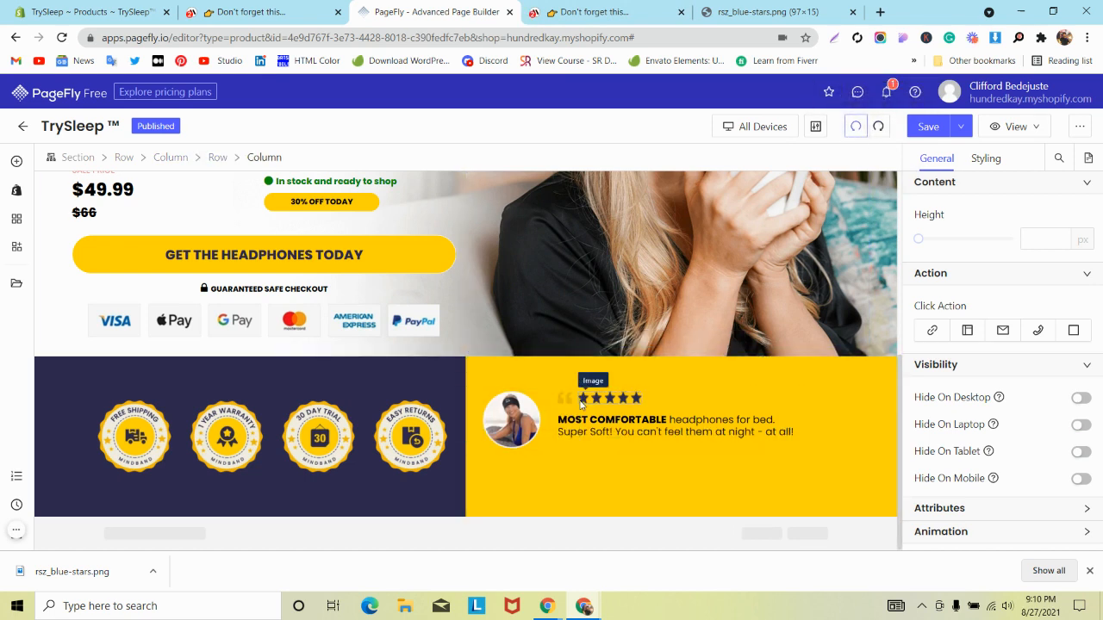
left_click(856, 128)
left_click(572, 457)
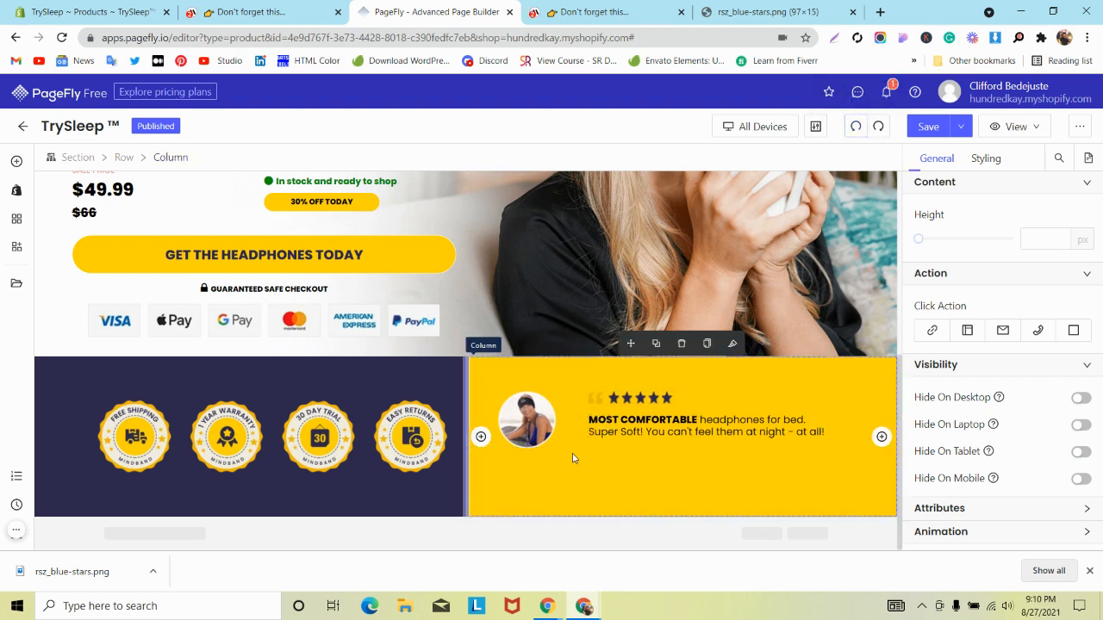
- Add a Block container below the review paragraph in the testimonial text column
mouse_move(20, 166)
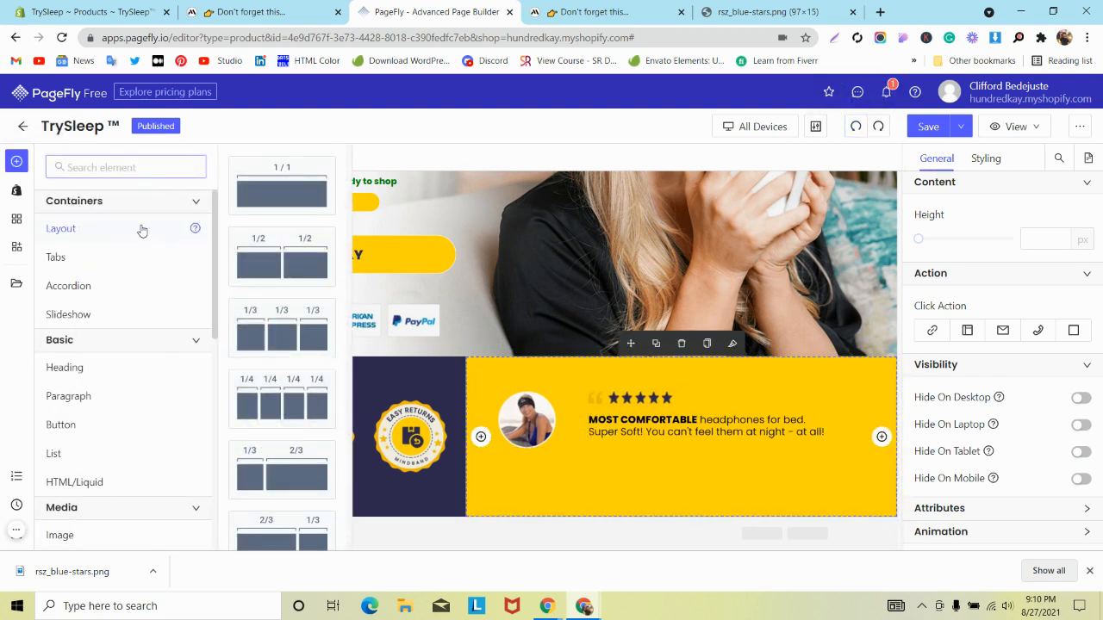
scroll(290, 364, "down", 5)
left_click_drag(282, 451, 618, 438)
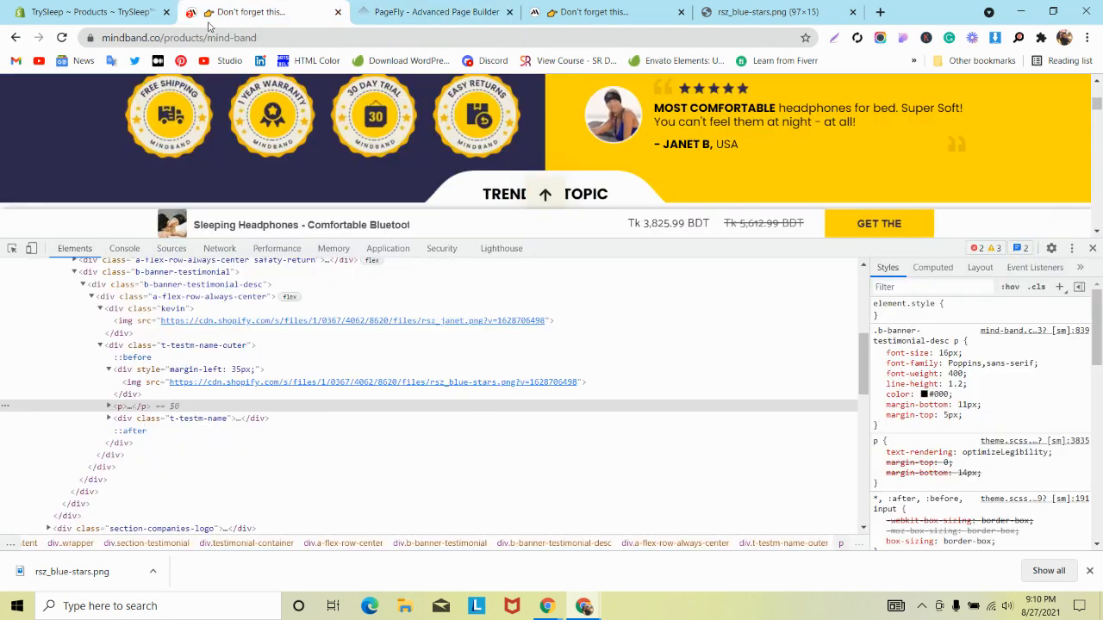
- Copy the line with the reviewer's name and country from the reference page's testimonial
left_click(207, 21)
left_click_drag(656, 144, 739, 146)
key("ctrl+c")
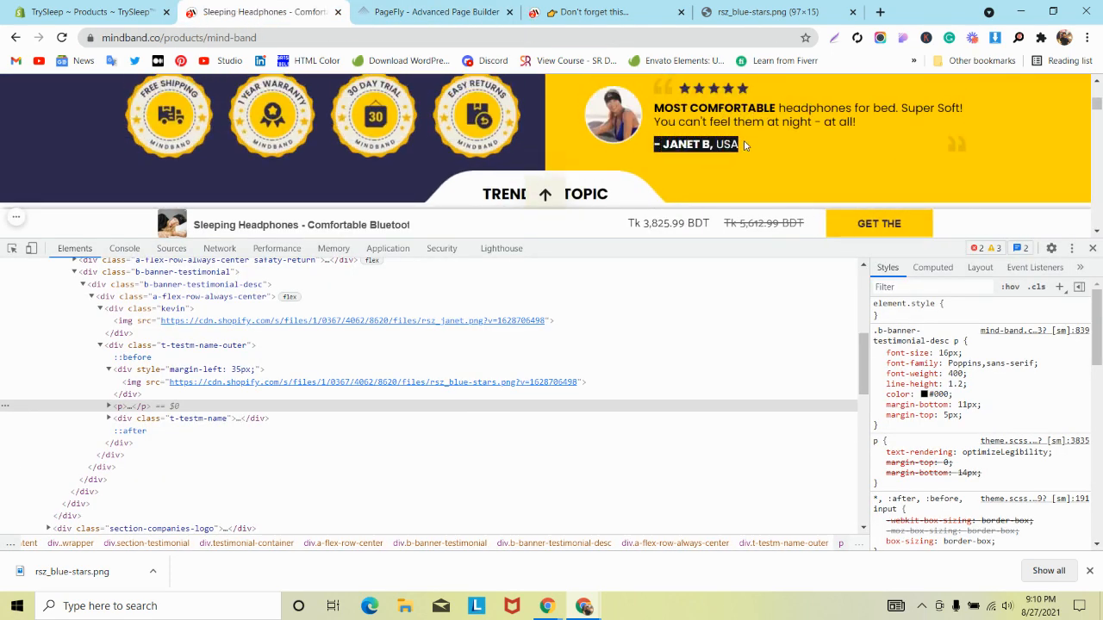
left_click(598, 12)
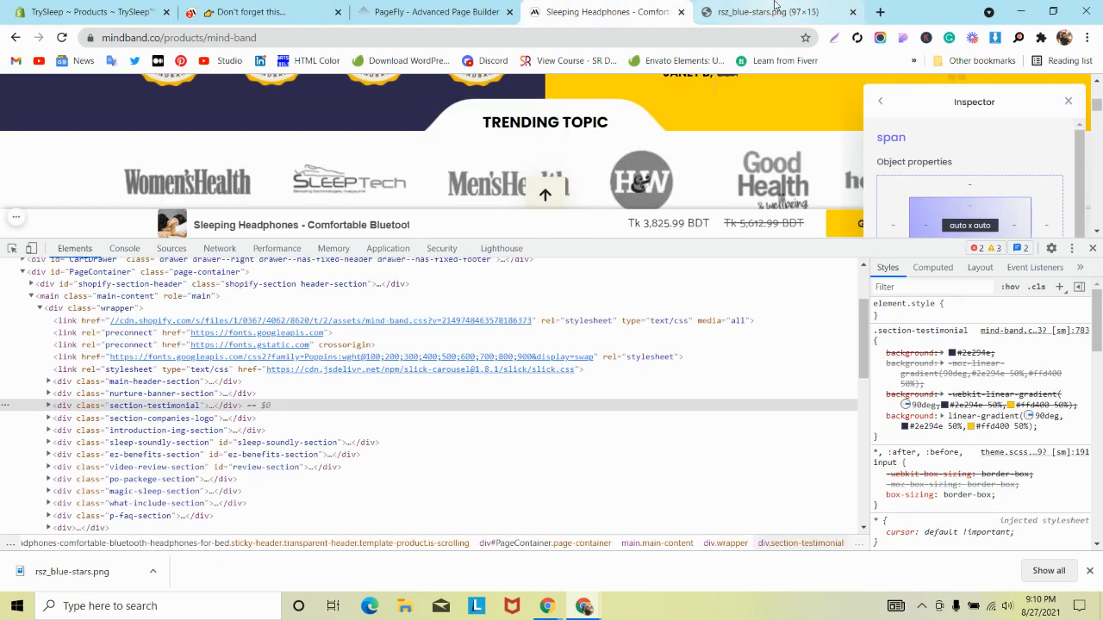
- Add a Paragraph element inside the new block in the PageFly testimonial column
left_click(461, 12)
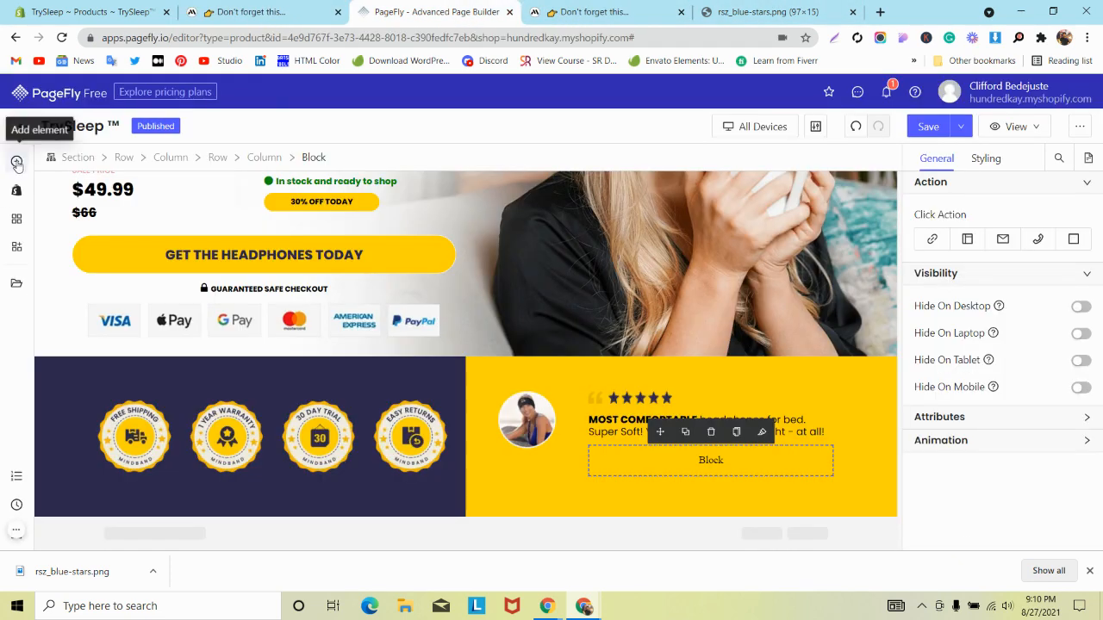
left_click(17, 161)
mouse_move(68, 395)
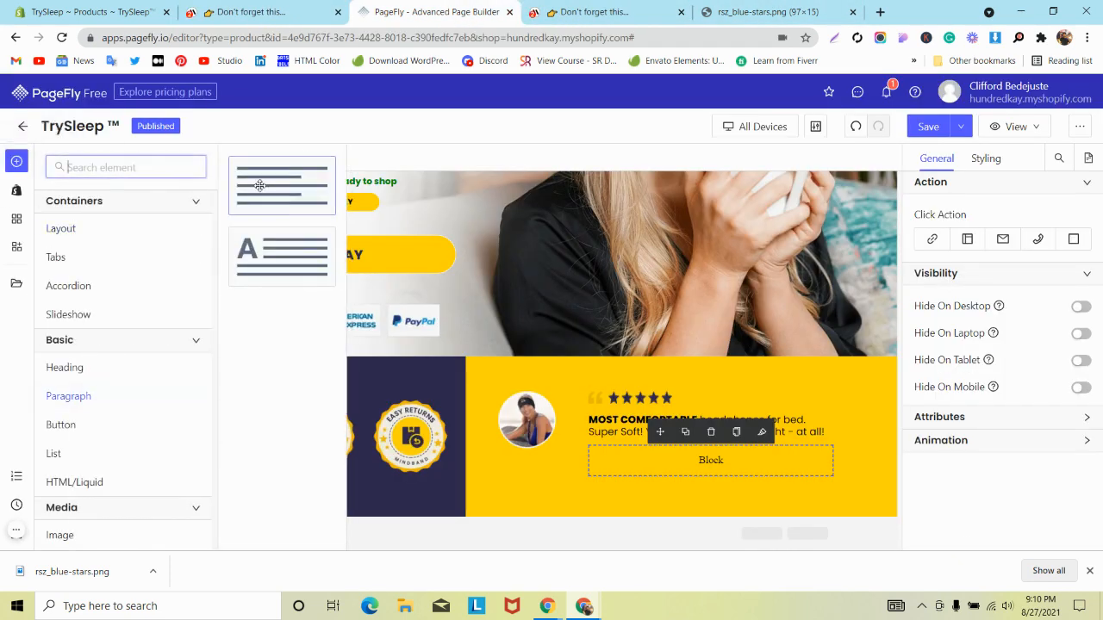
left_click_drag(258, 181, 635, 459)
left_click(635, 459)
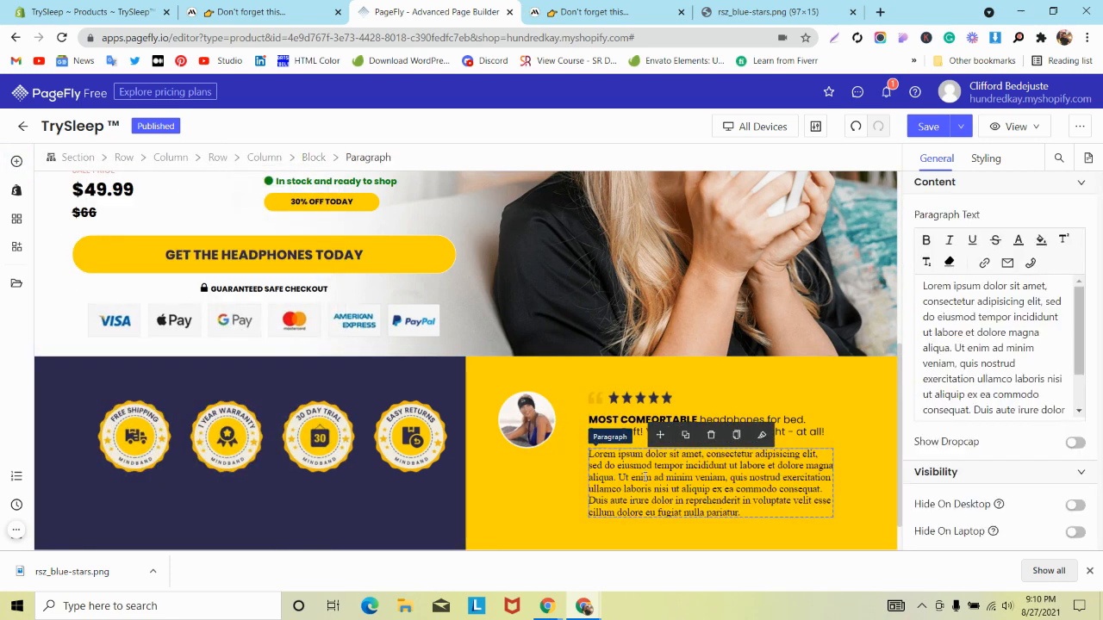
- Replace the new paragraph's placeholder with the copied reviewer name and country line and make it bold
triple_click(965, 366)
key("ctrl+v")
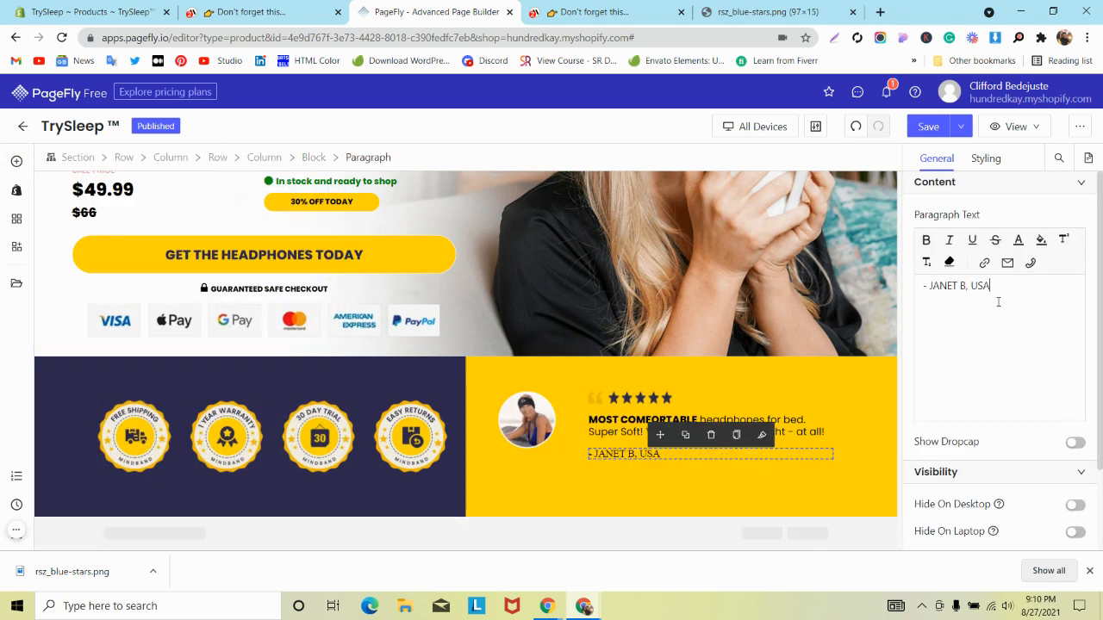
left_click_drag(995, 286, 923, 285)
left_click(928, 241)
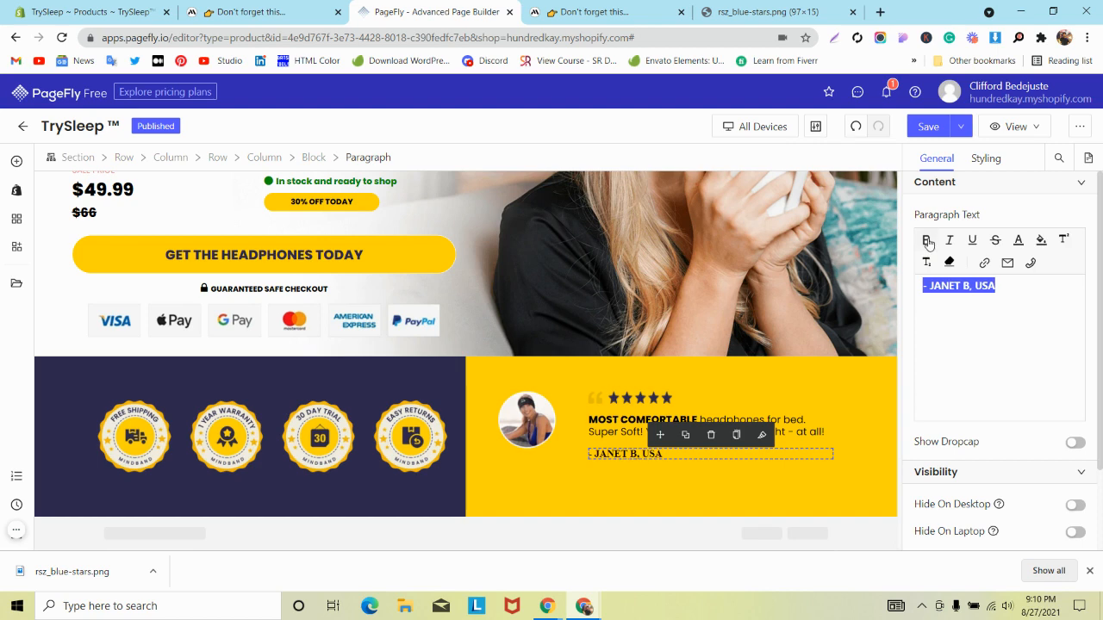
- Compare the reviewer line with the reference page and remove the bold from "USA"
left_click(221, 11)
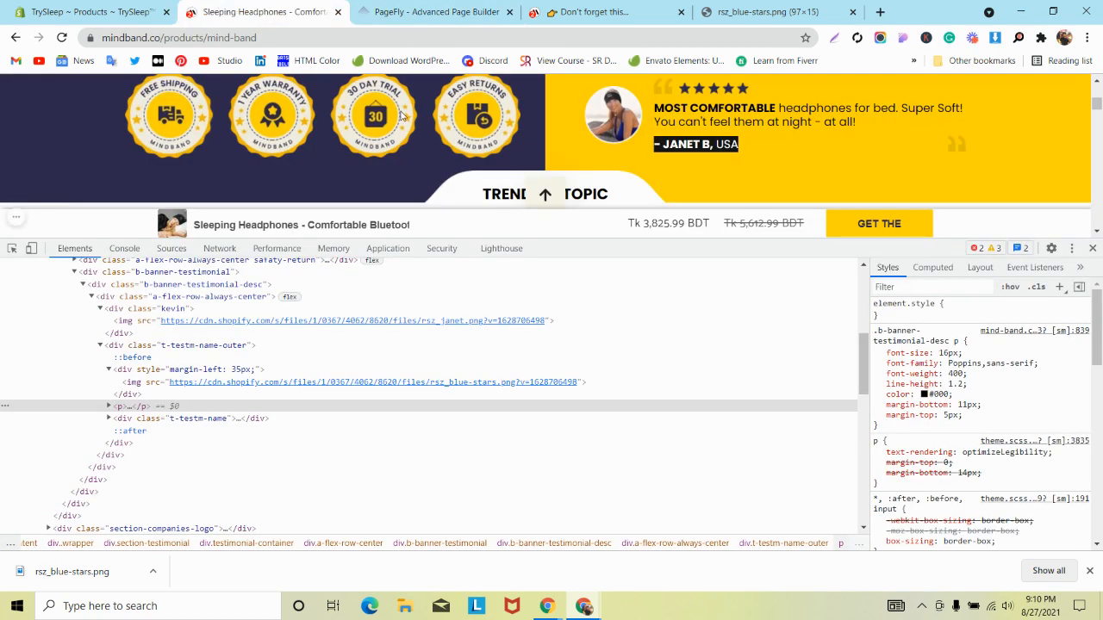
left_click(456, 11)
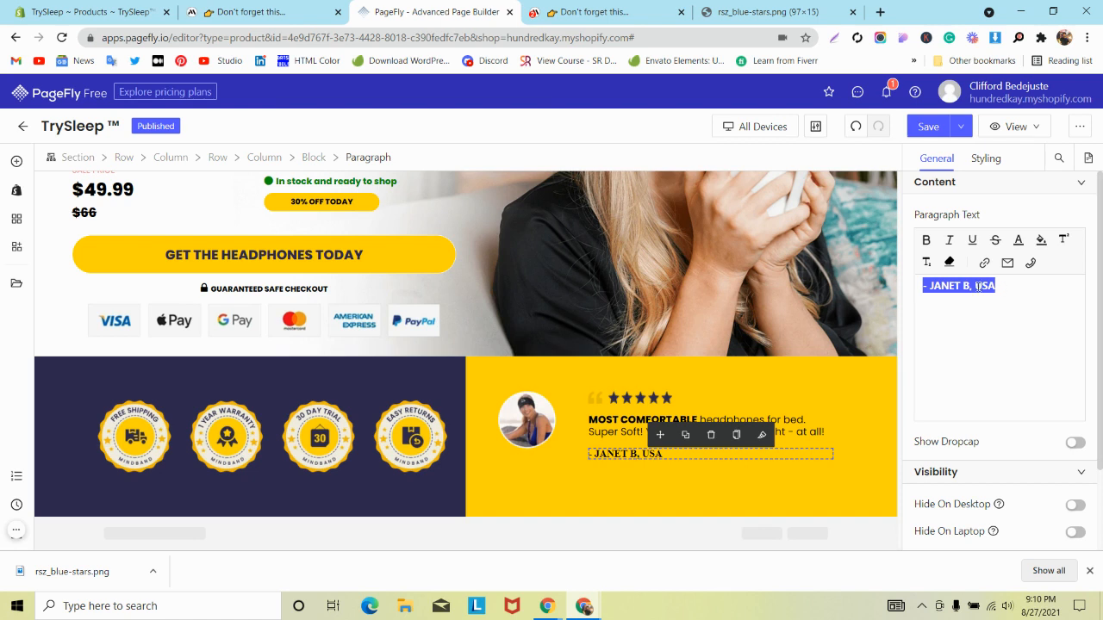
left_click(977, 286)
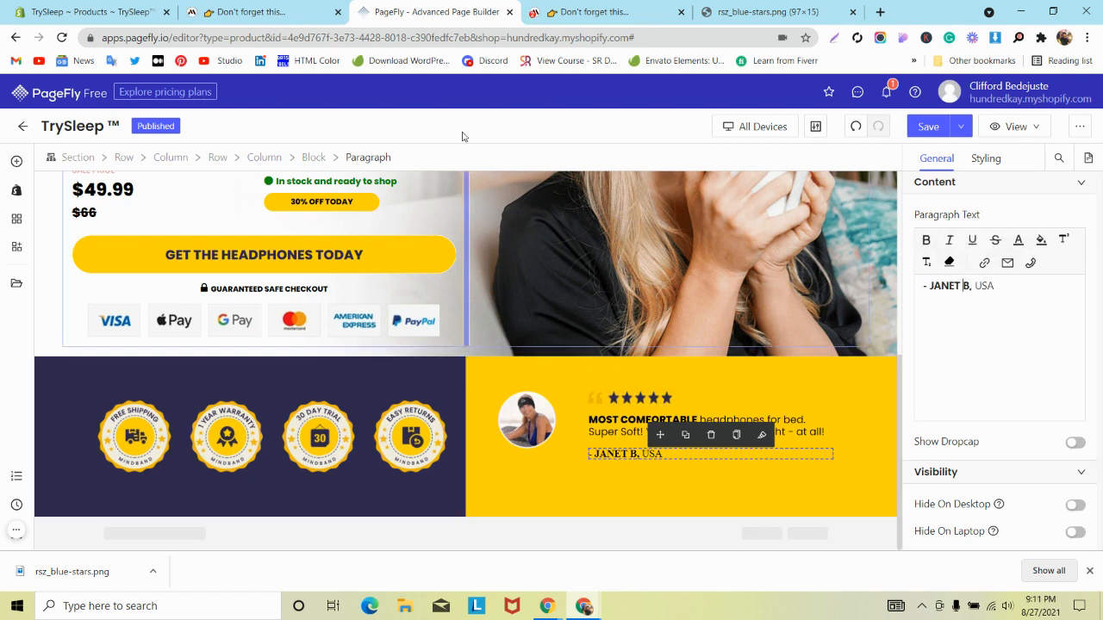
- Check the closing quote mark on the reference page and add an Image element to the block holding the reviewer line
left_click(326, 8)
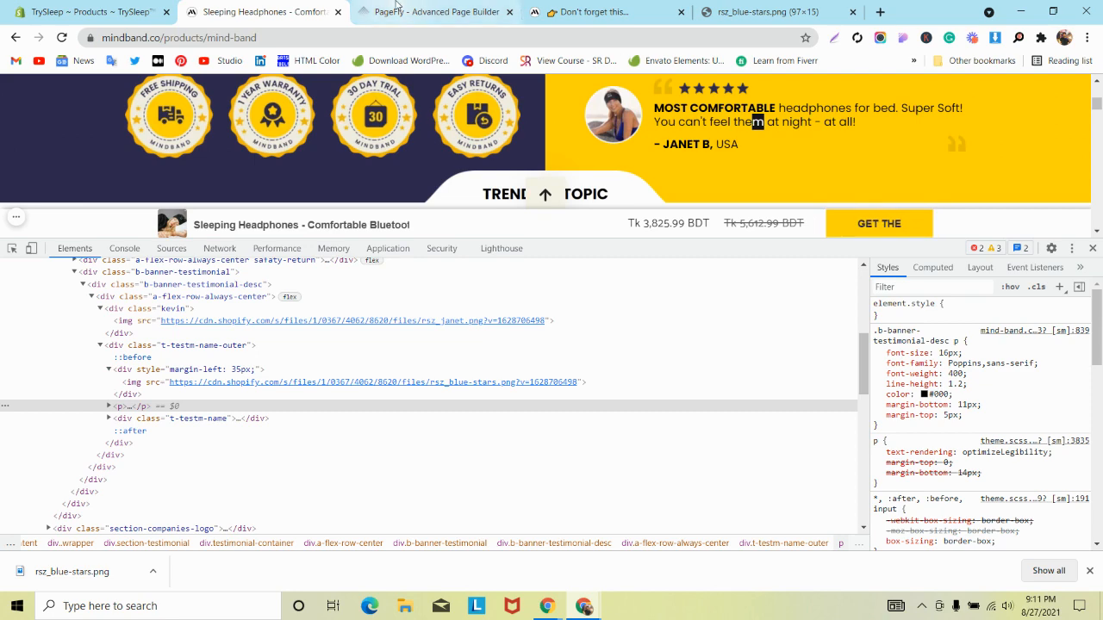
left_click(430, 11)
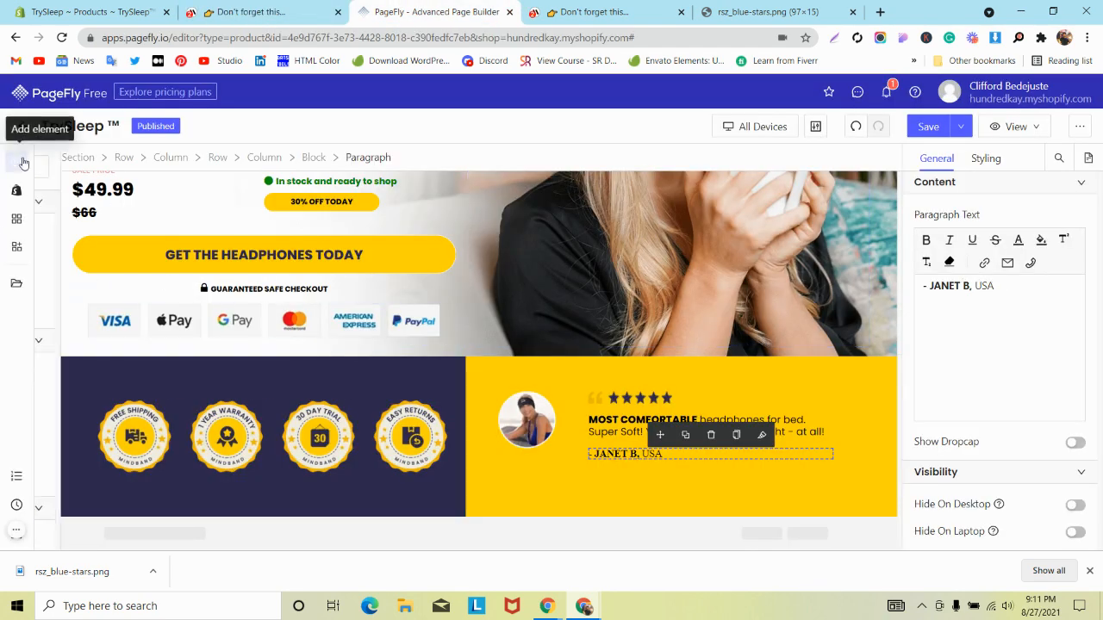
left_click(16, 161)
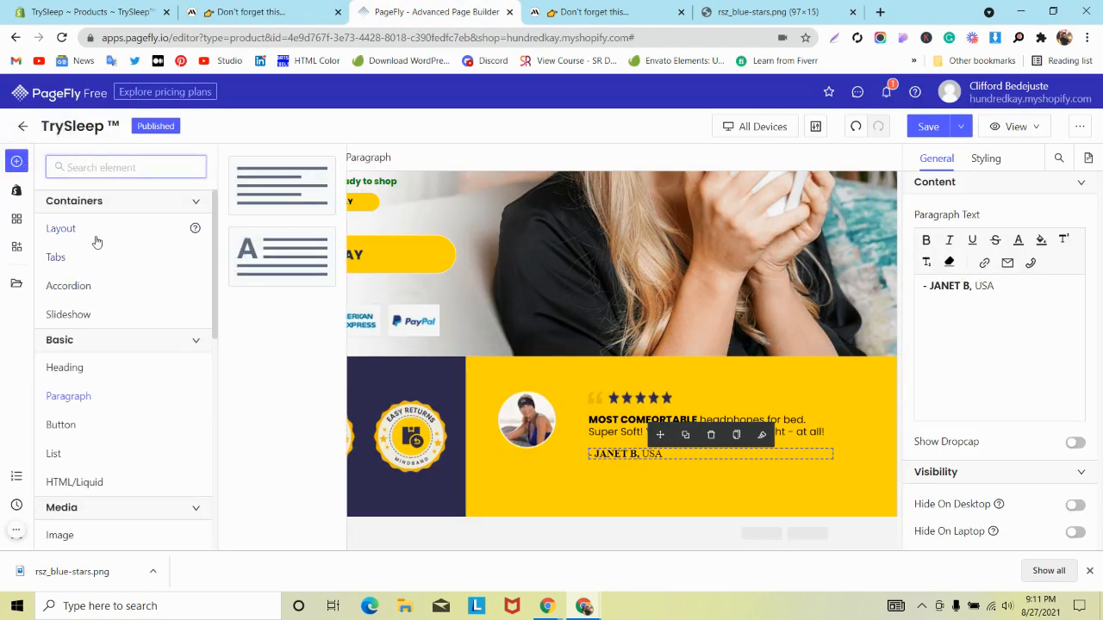
type("im")
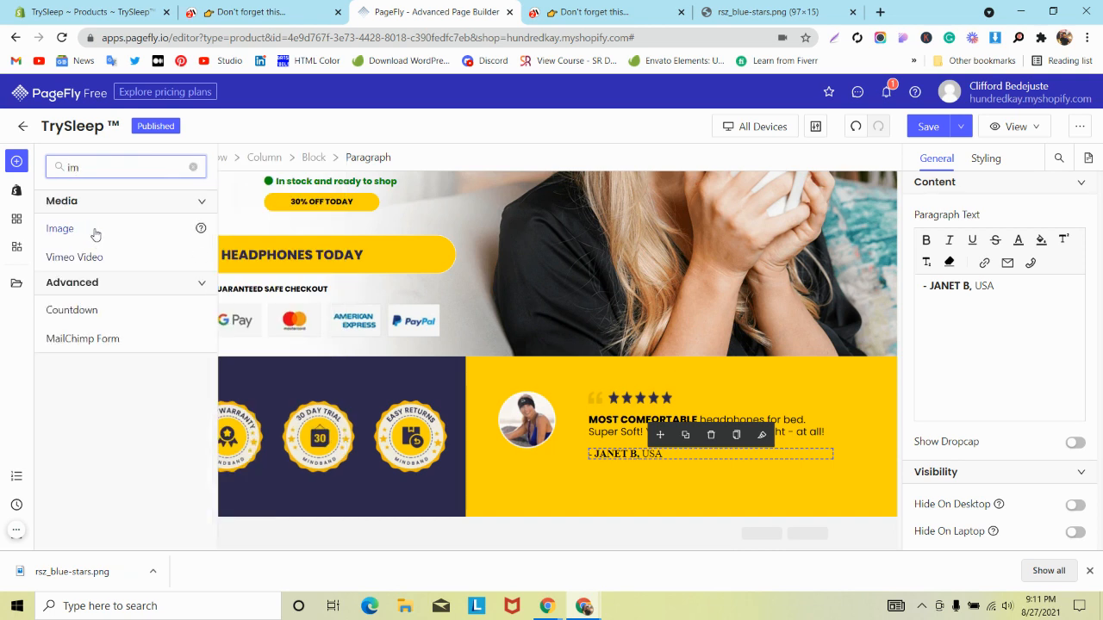
left_click_drag(94, 235, 662, 459)
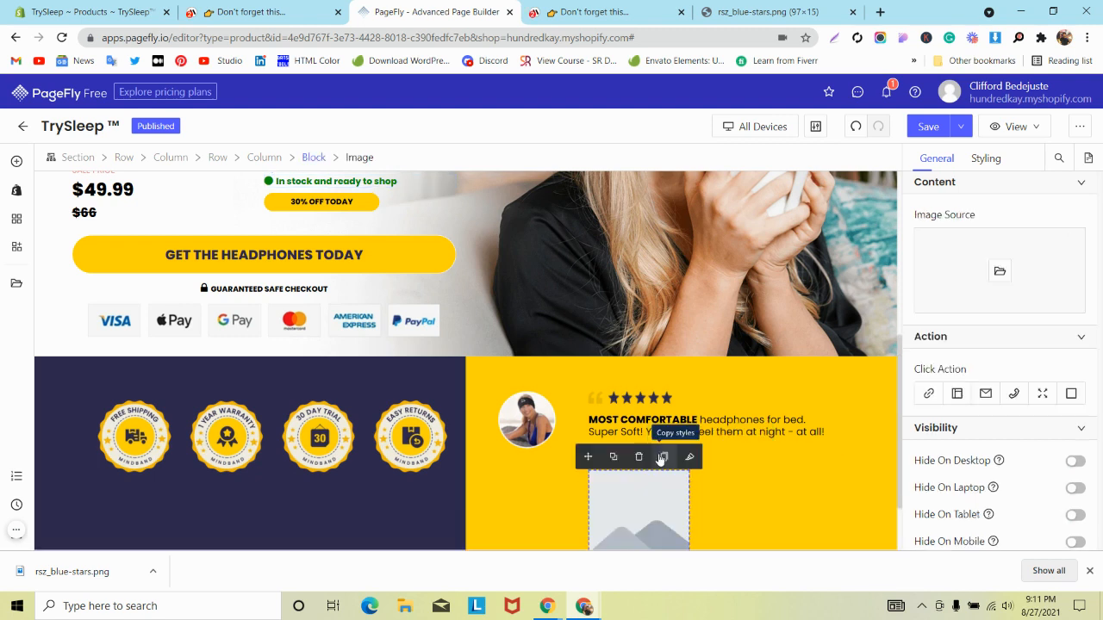
left_click(725, 490)
left_click(651, 481)
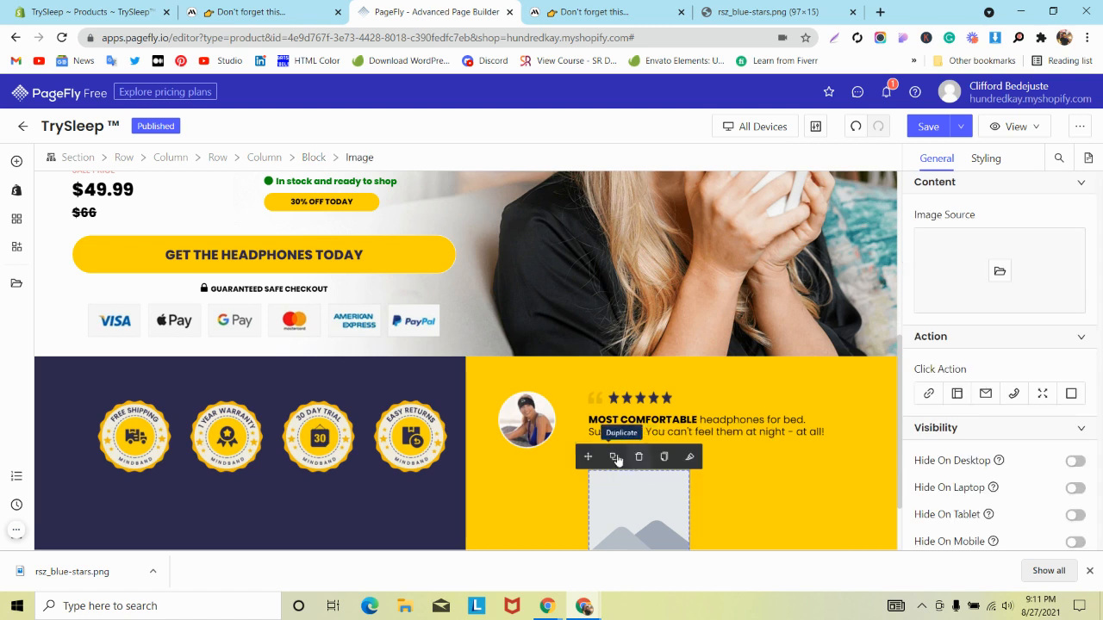
- Set the display style of the block holding the reviewer line and new image to Flex
left_click_drag(589, 457, 715, 456)
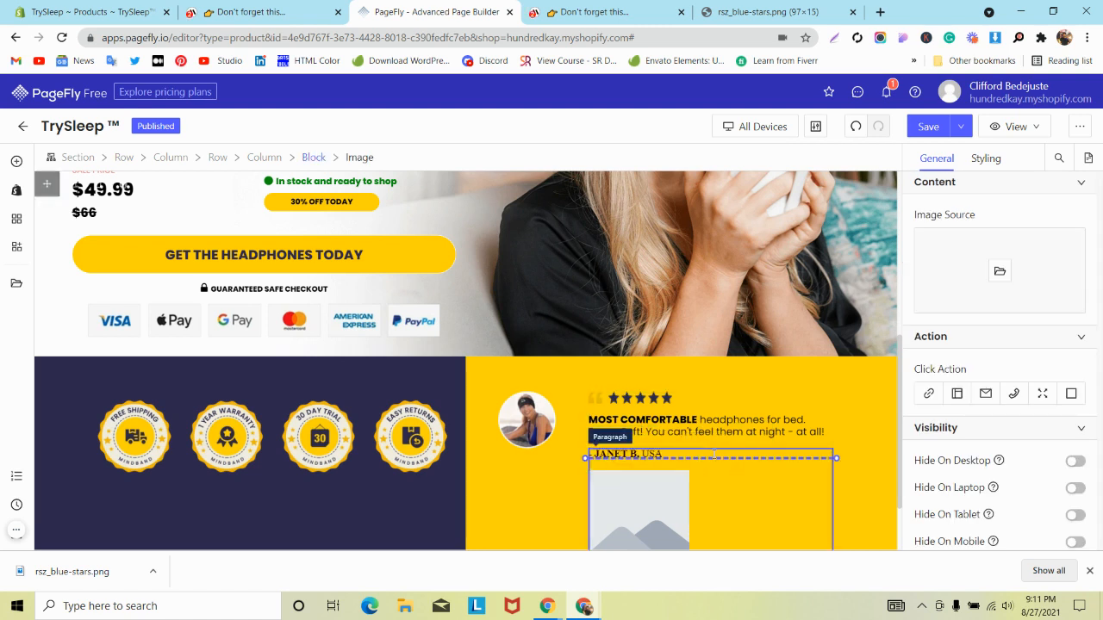
scroll(715, 431, "down", 1)
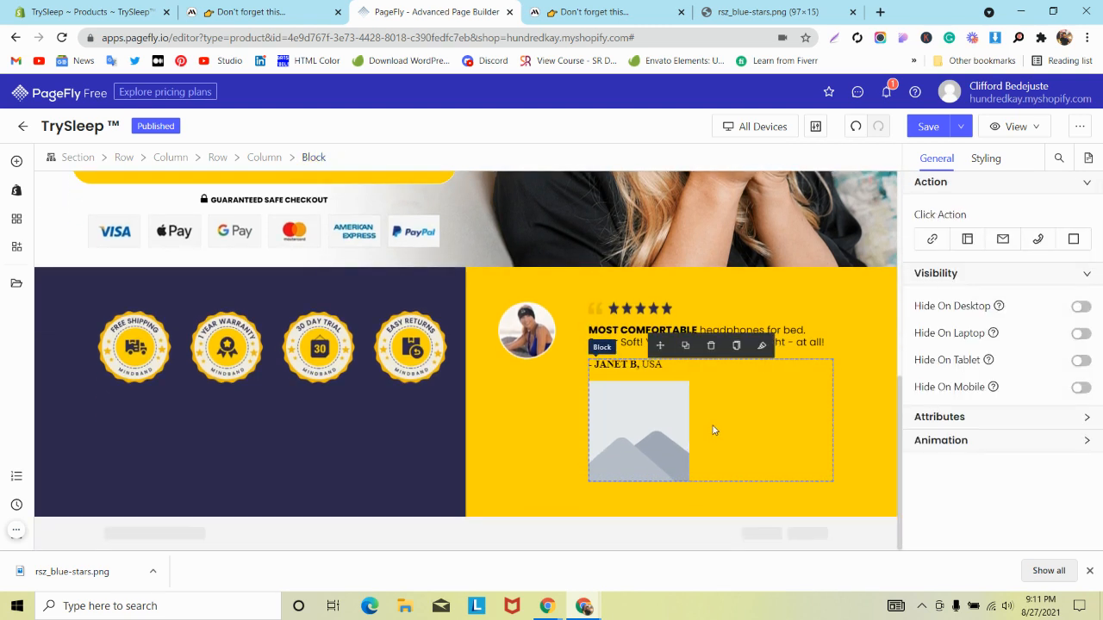
left_click(986, 158)
scroll(1068, 393, "down", 4)
scroll(1068, 393, "down", 5)
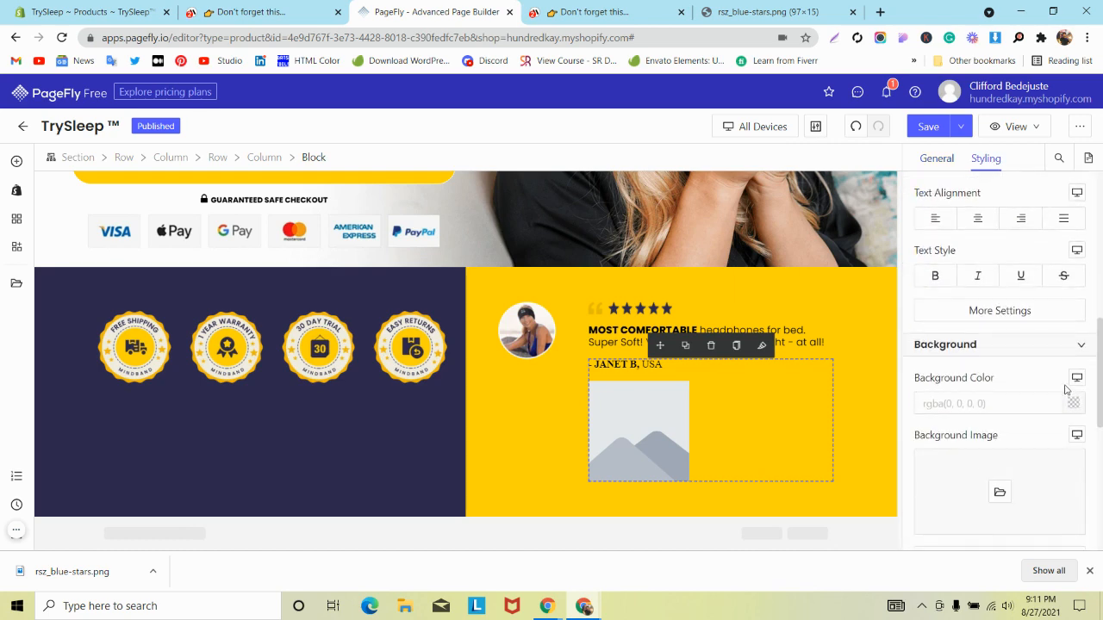
left_click(1055, 430)
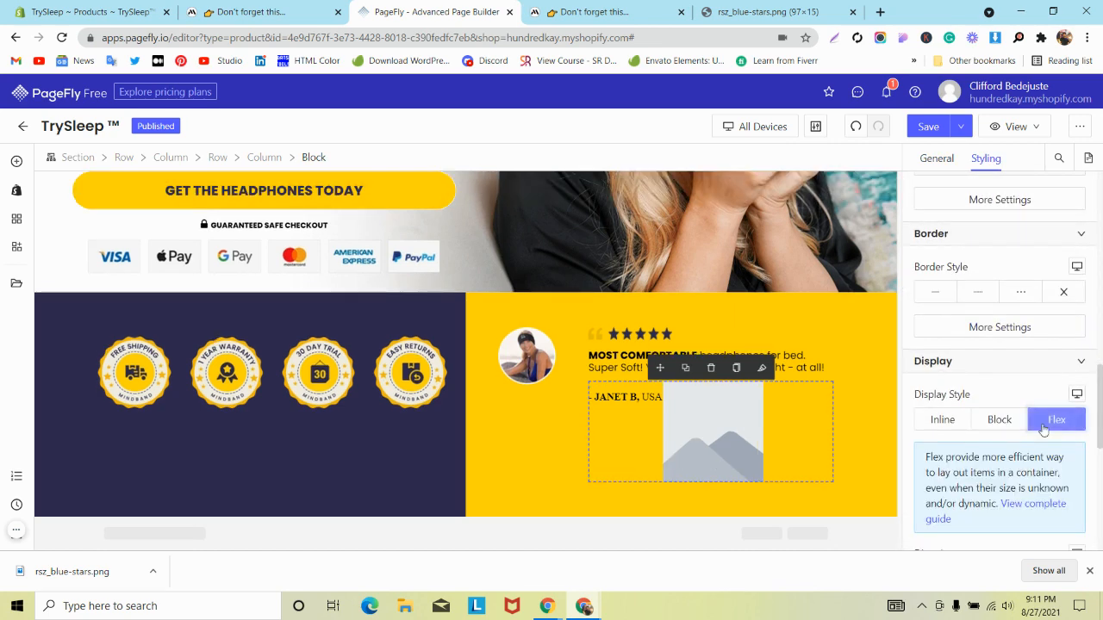
- Upload the quote-right image from the Project folder and use it as the source of the new image beside the reviewer line
left_click(743, 423)
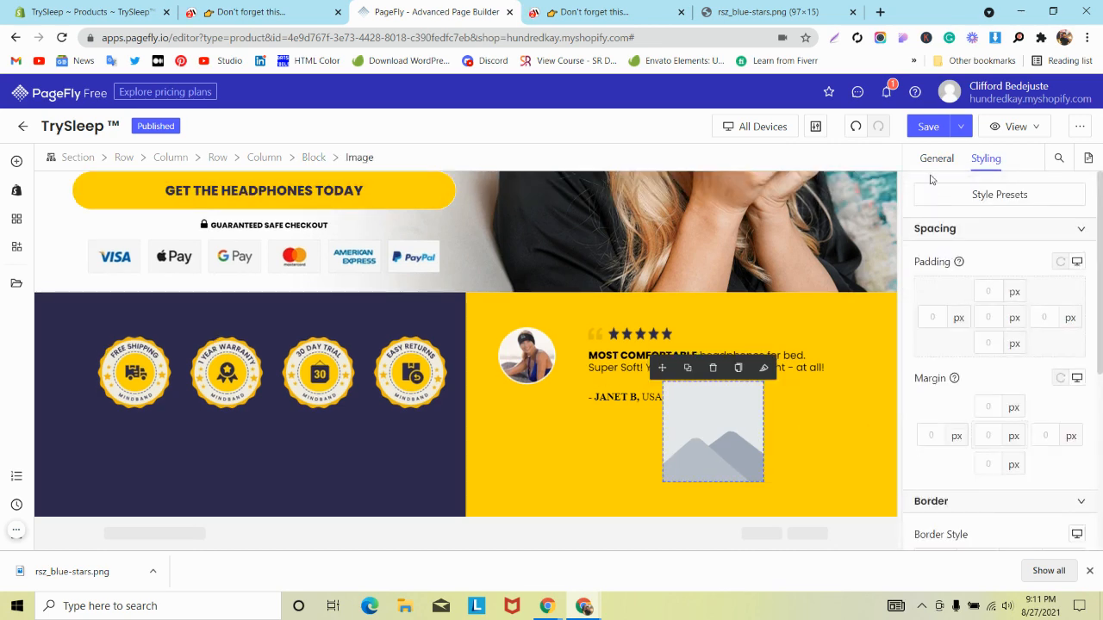
left_click(937, 159)
left_click(999, 271)
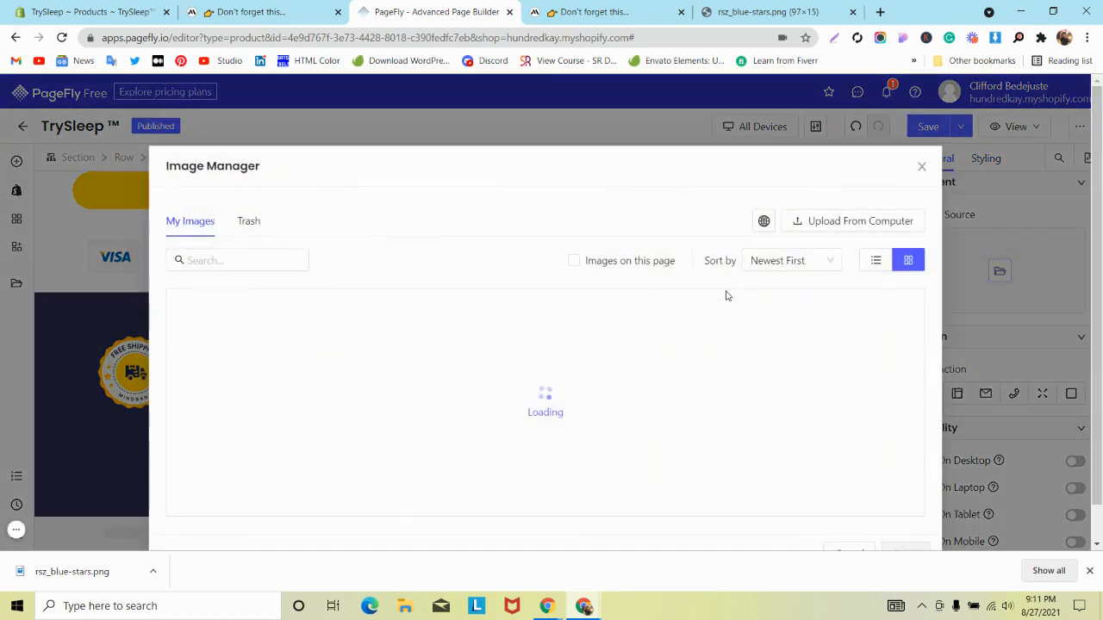
left_click(801, 219)
scroll(435, 234, "down", 2)
left_click(265, 178)
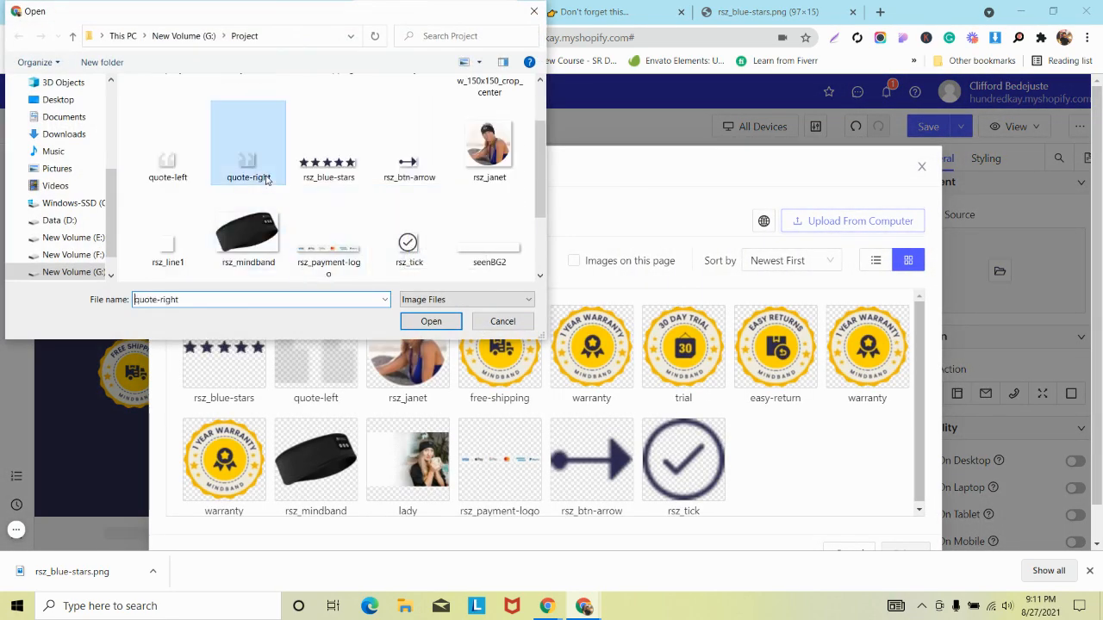
left_click(407, 321)
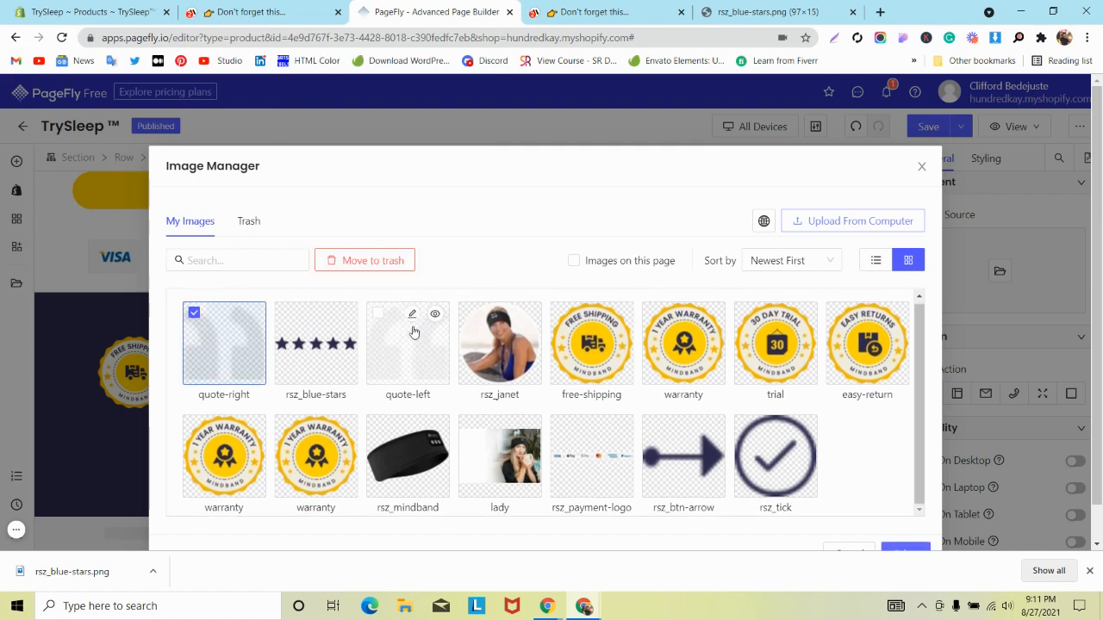
left_click(1090, 571)
left_click(911, 544)
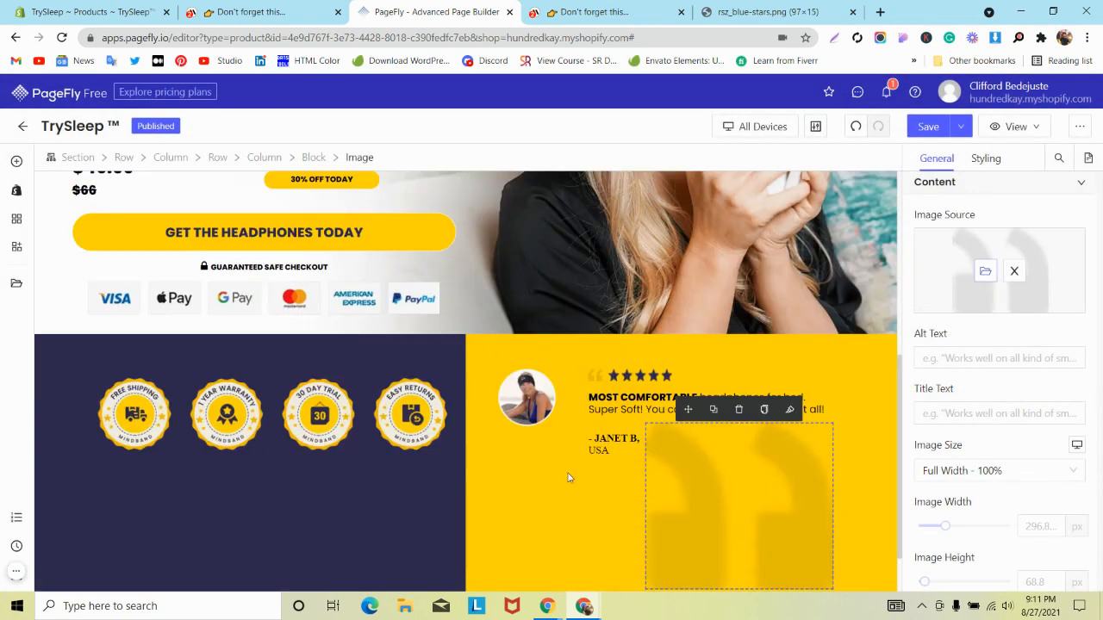
- Copy the opening quote mark's style onto the closing quote mark and set the closing quote's height to 19 px
left_click(594, 371)
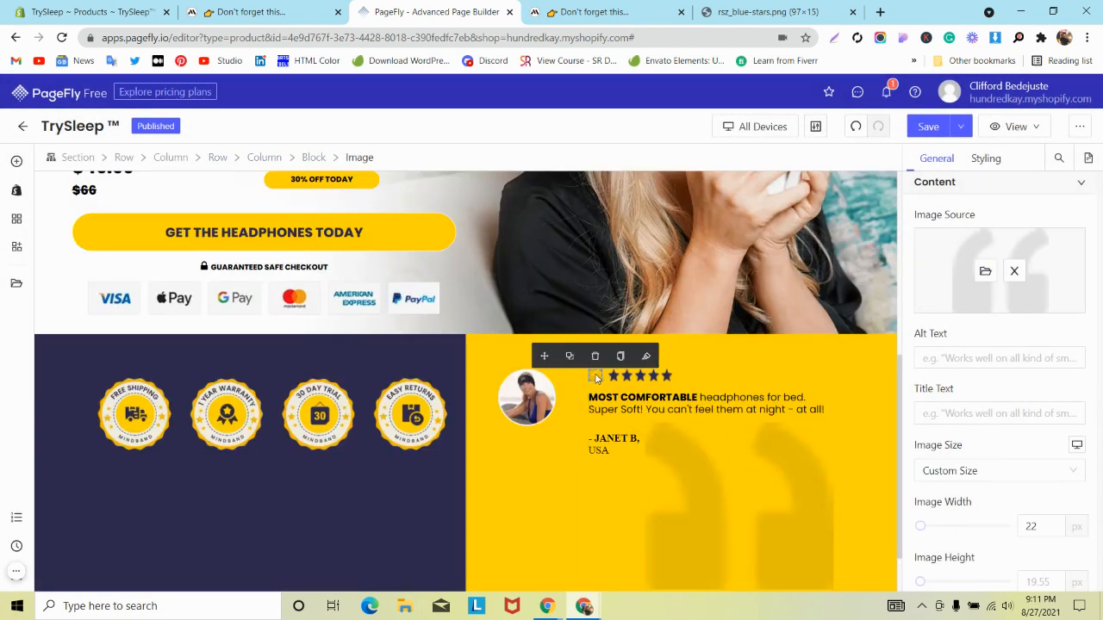
left_click(635, 356)
left_click(767, 475)
left_click(790, 410)
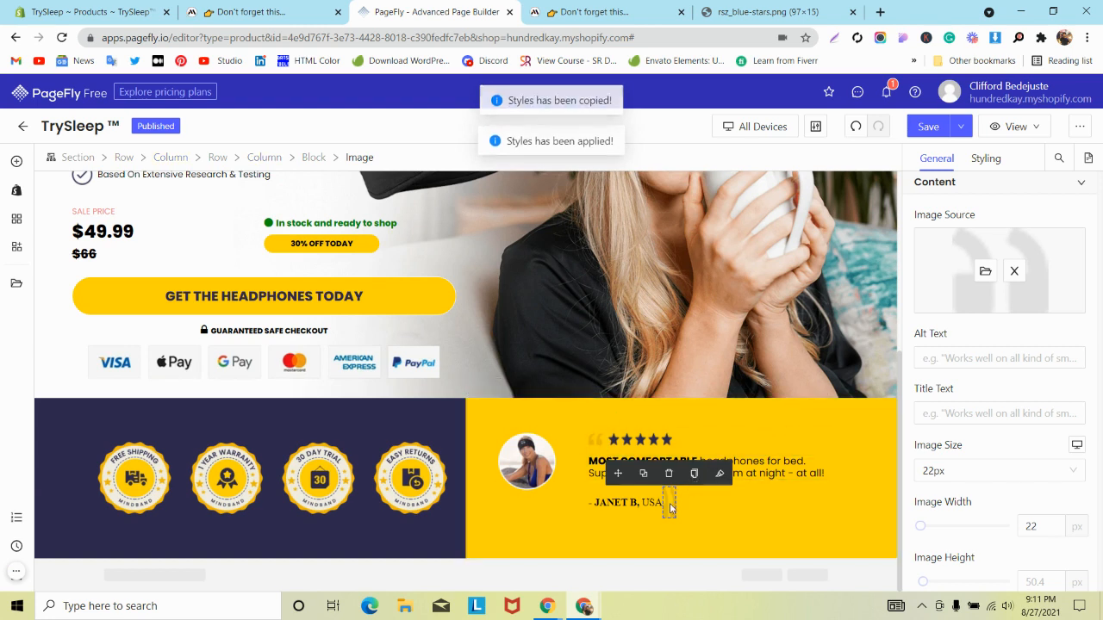
scroll(1037, 343, "down", 3)
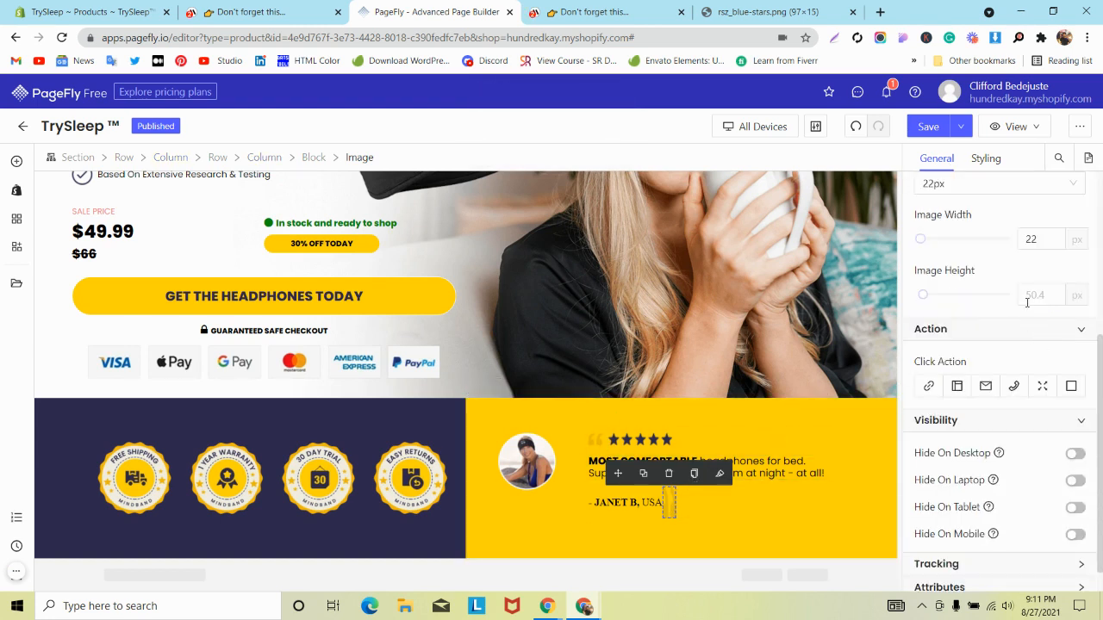
type("19")
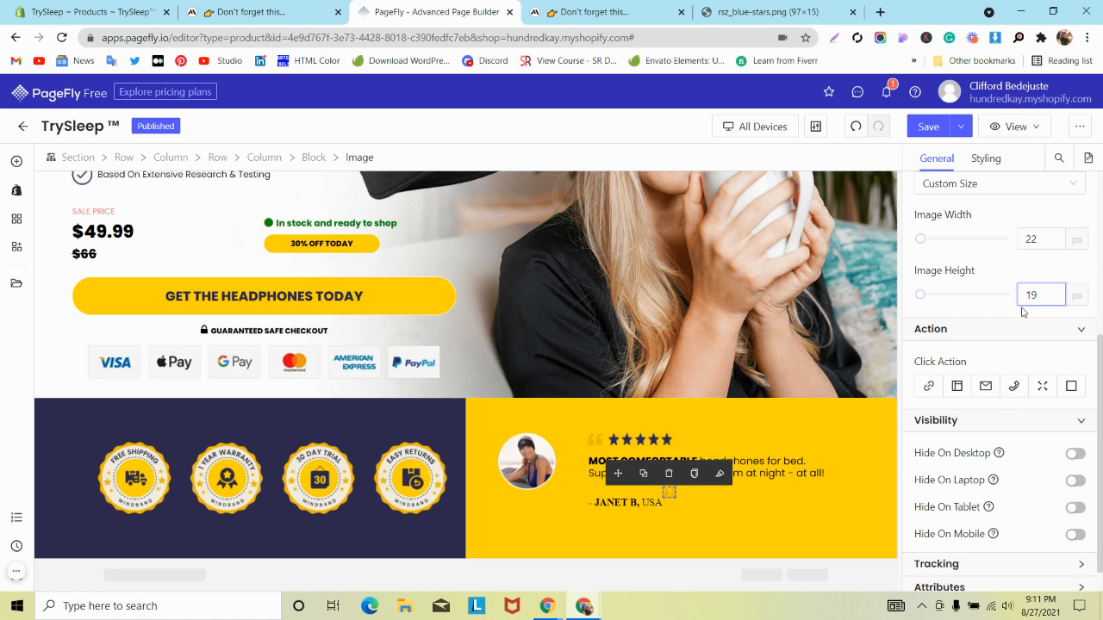
- Set the reviewer line paragraph's margin to 0 px on all sides
left_click(642, 503)
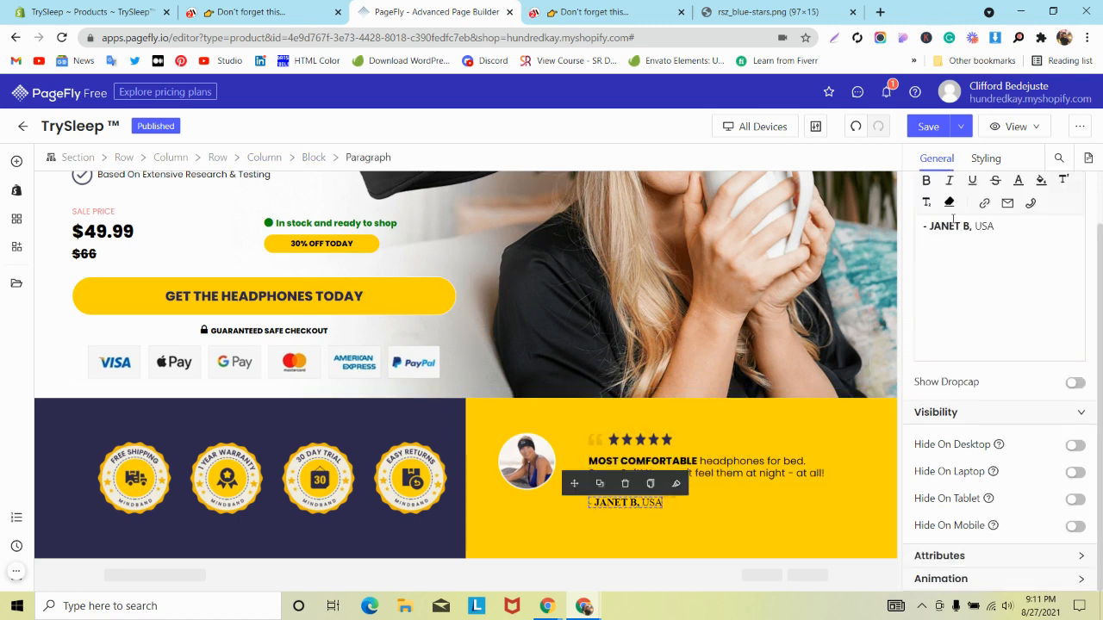
left_click(985, 159)
type("0")
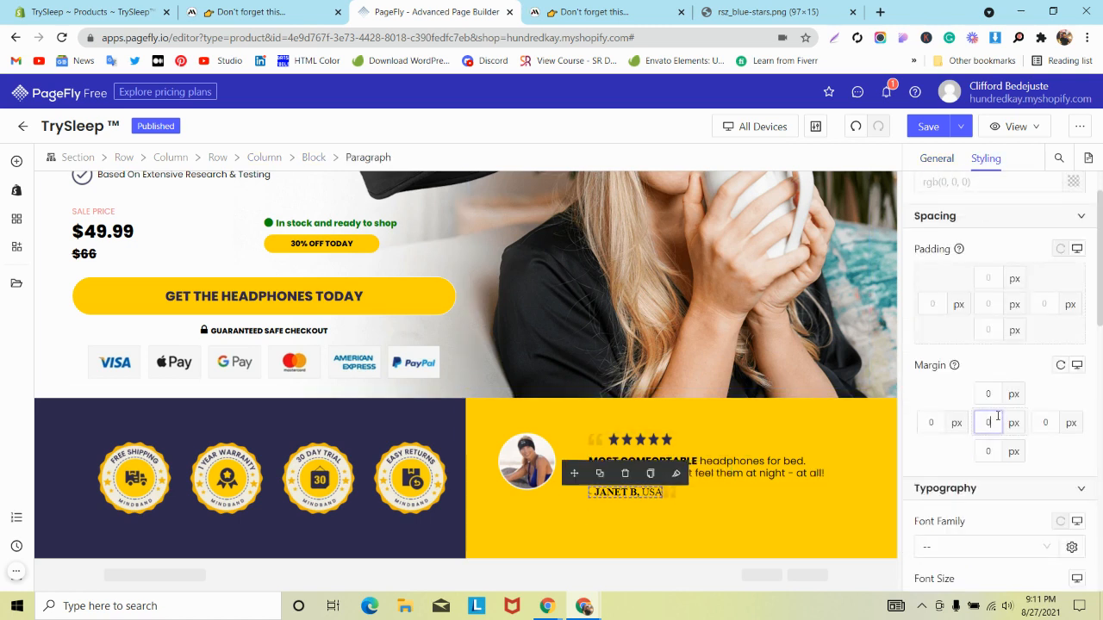
- Give the closing quote mark a left margin of 200 px
left_click(719, 501)
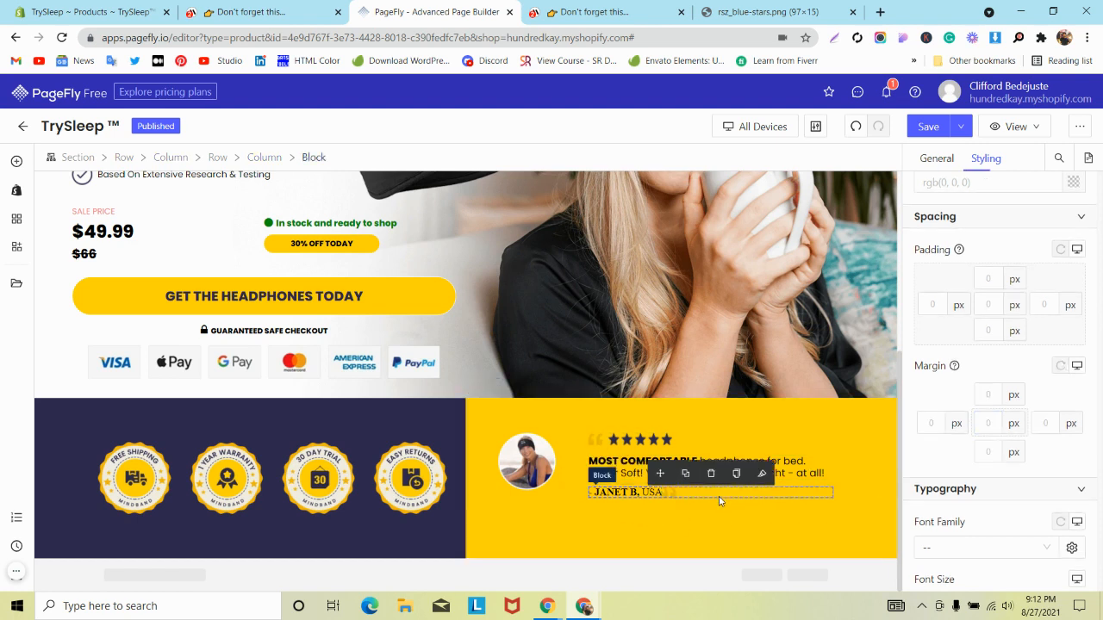
left_click(672, 494)
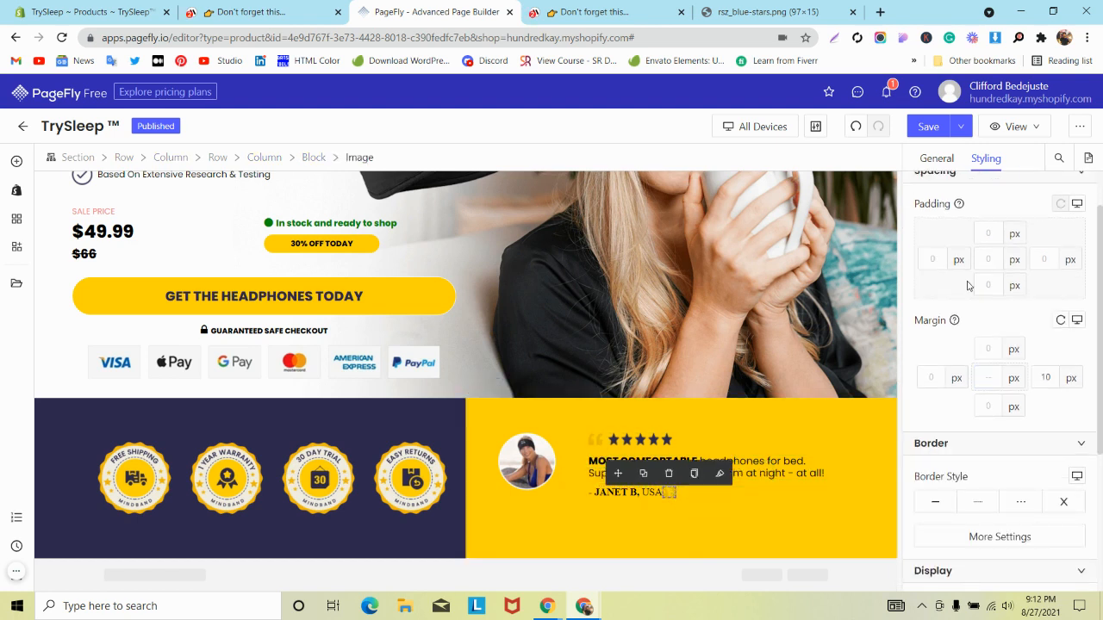
type("200")
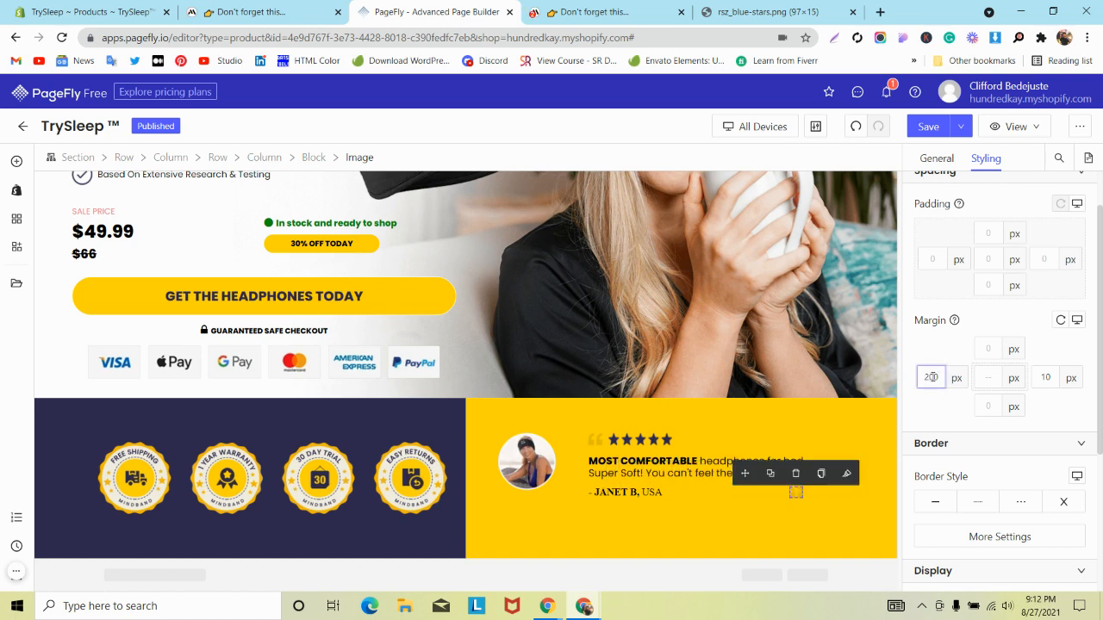
left_click(50, 422)
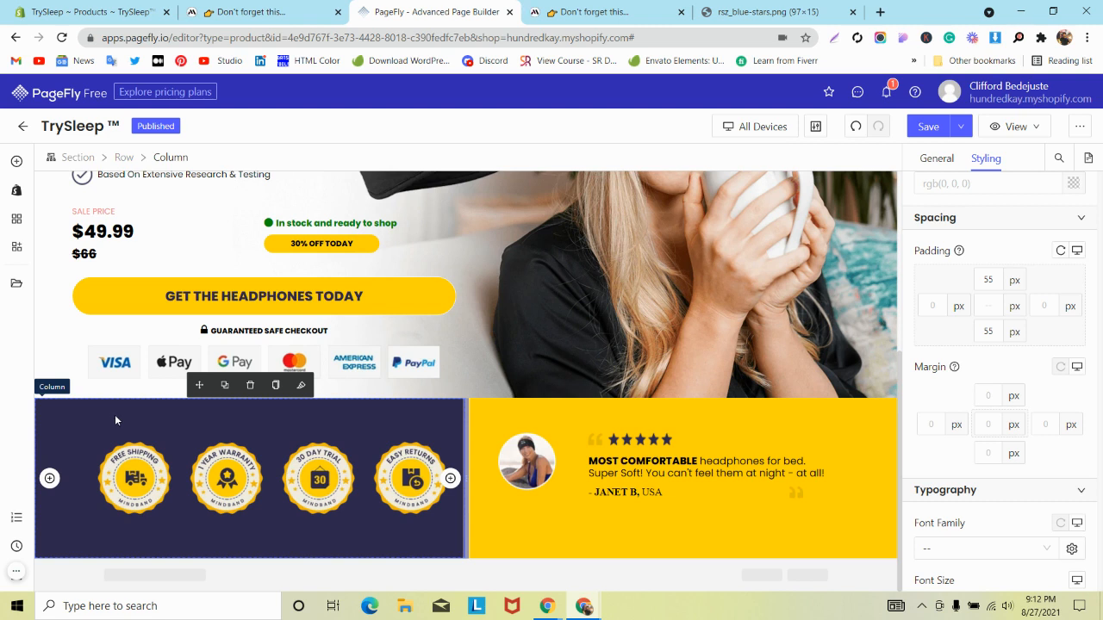
- In the laptop view, size the testimonial's opening quote mark to 12 px wide and 19 px high
left_click(600, 446)
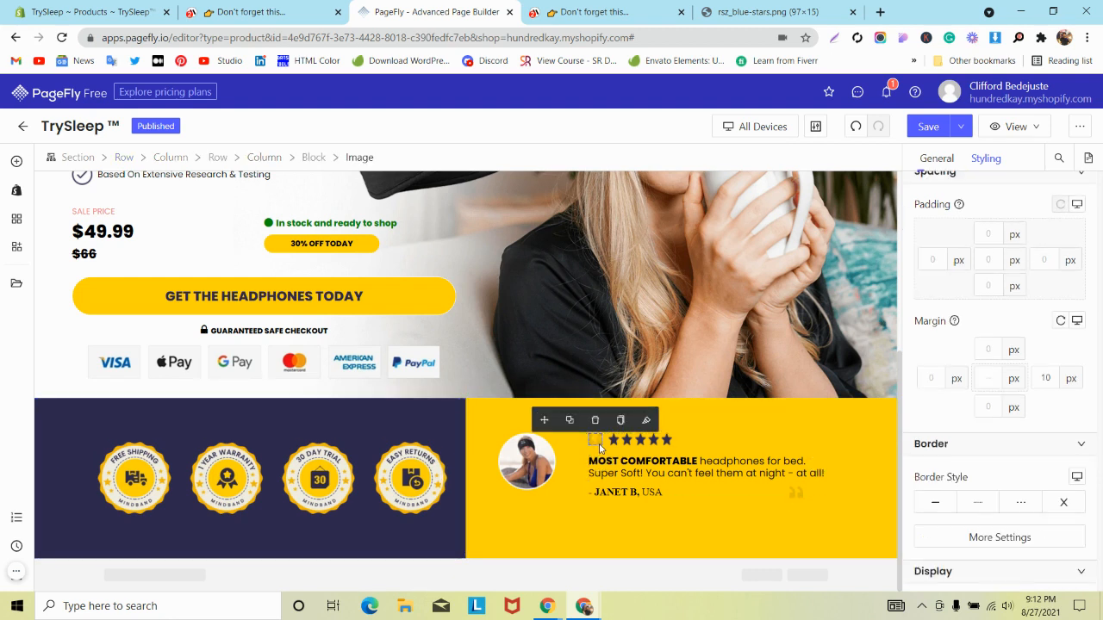
scroll(980, 236, "down", 1)
left_click(937, 157)
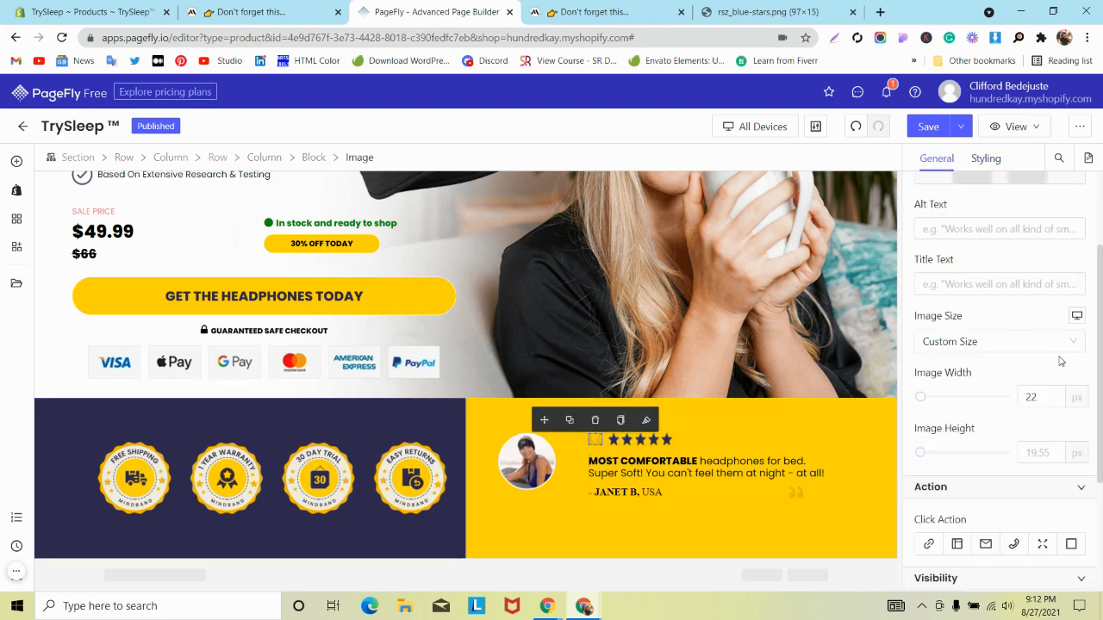
scroll(1059, 361, "down", 1)
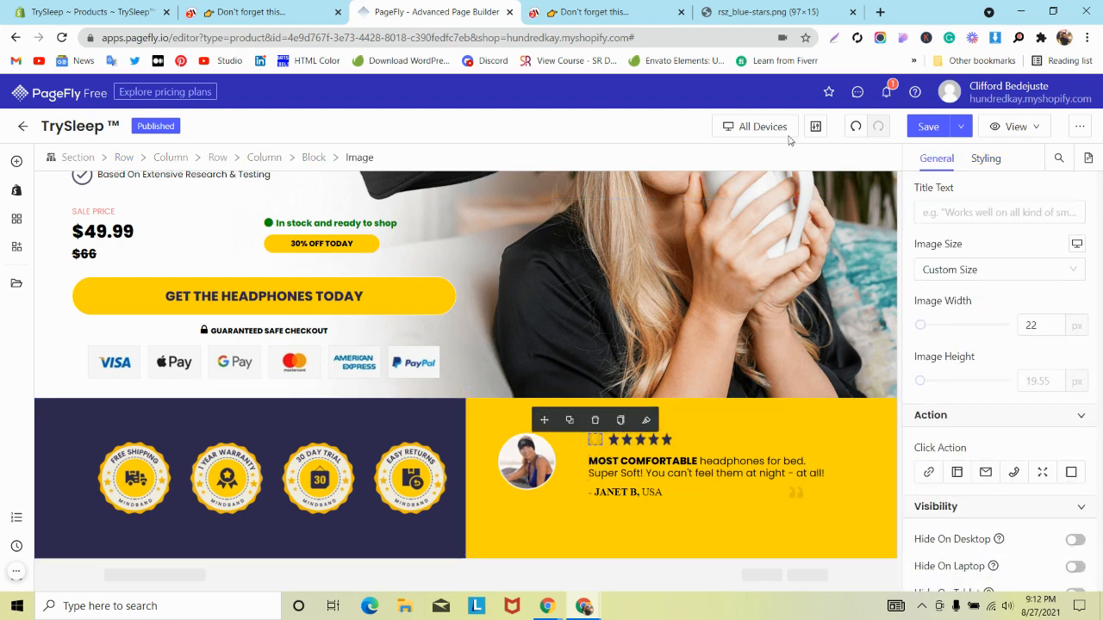
left_click(756, 127)
left_click(748, 179)
scroll(556, 316, "down", 3)
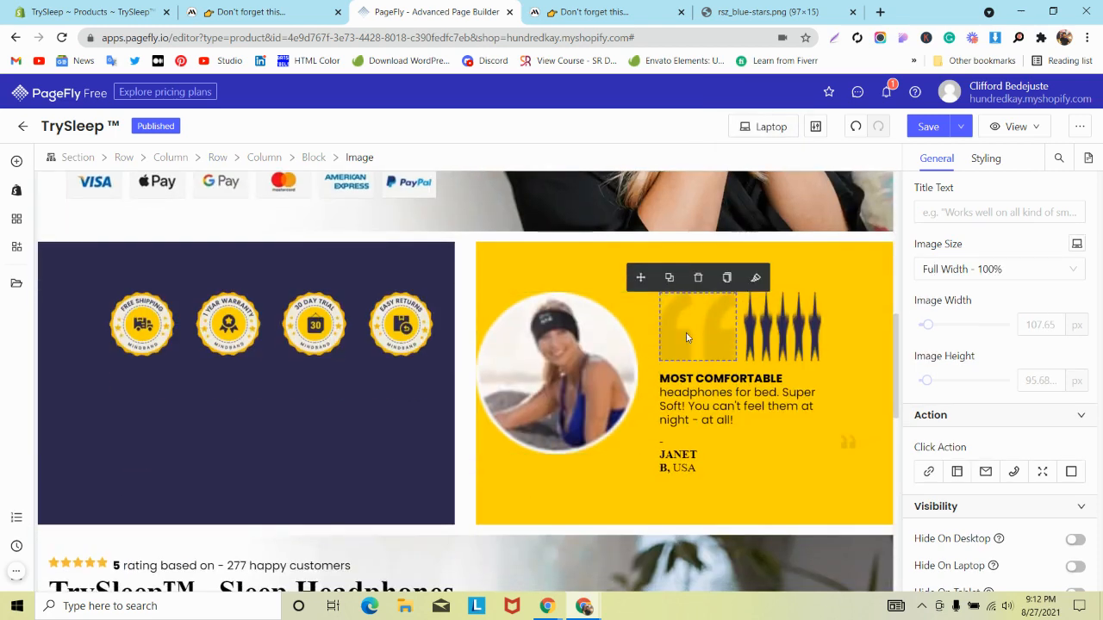
left_click(1038, 324)
type("1")
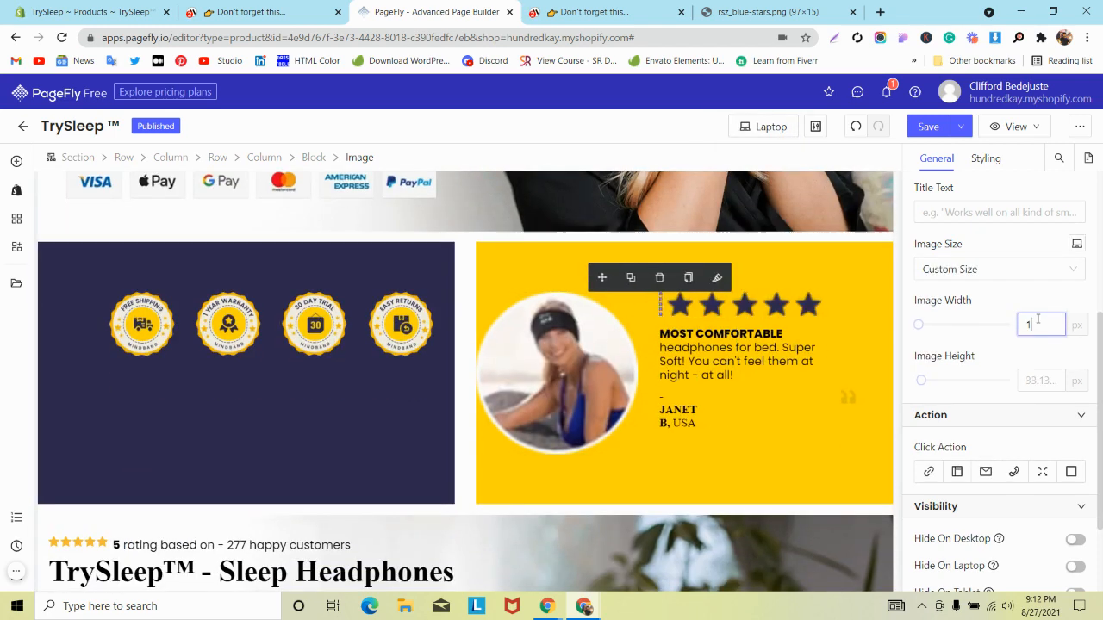
type("219")
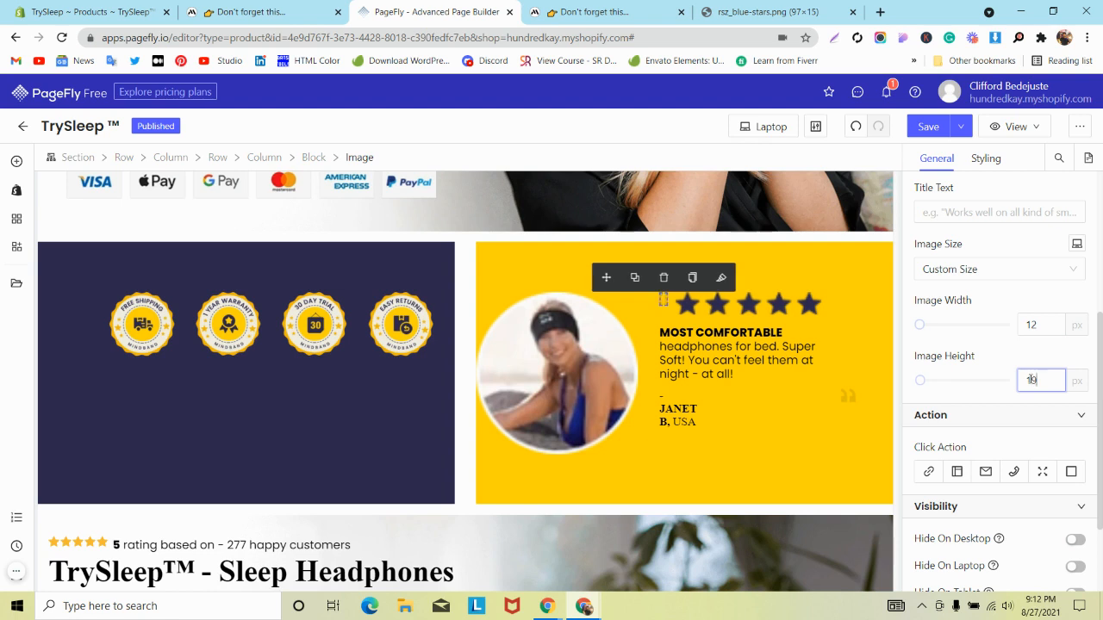
- Try applying the opening quote mark's copied style to the closing quote mark in laptop view, and undo it
left_click(692, 280)
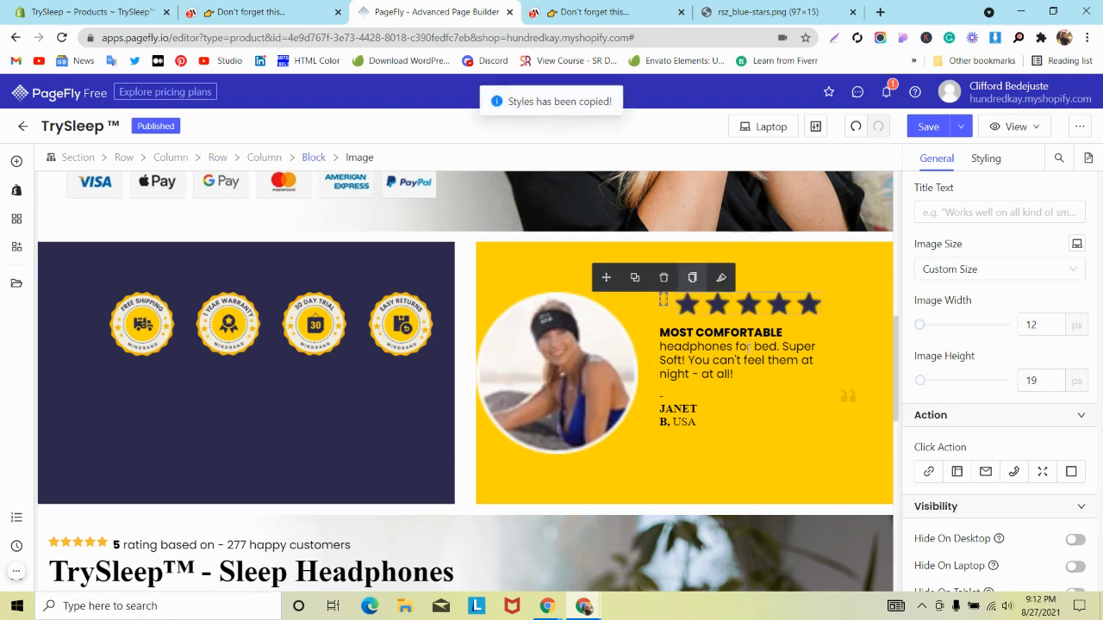
left_click(848, 395)
left_click(884, 375)
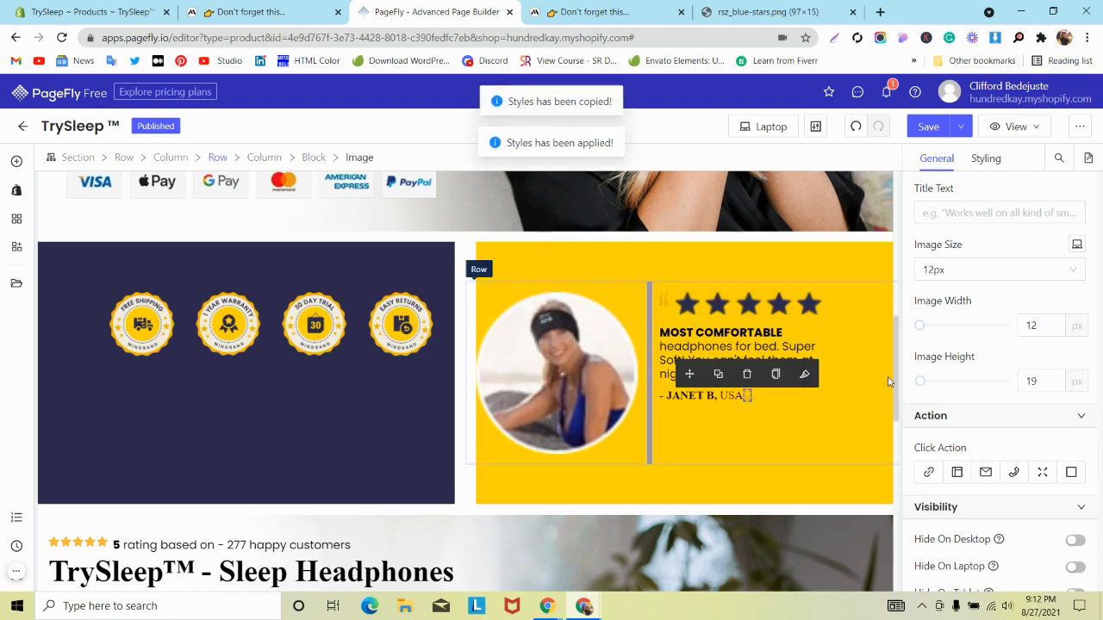
left_click(855, 127)
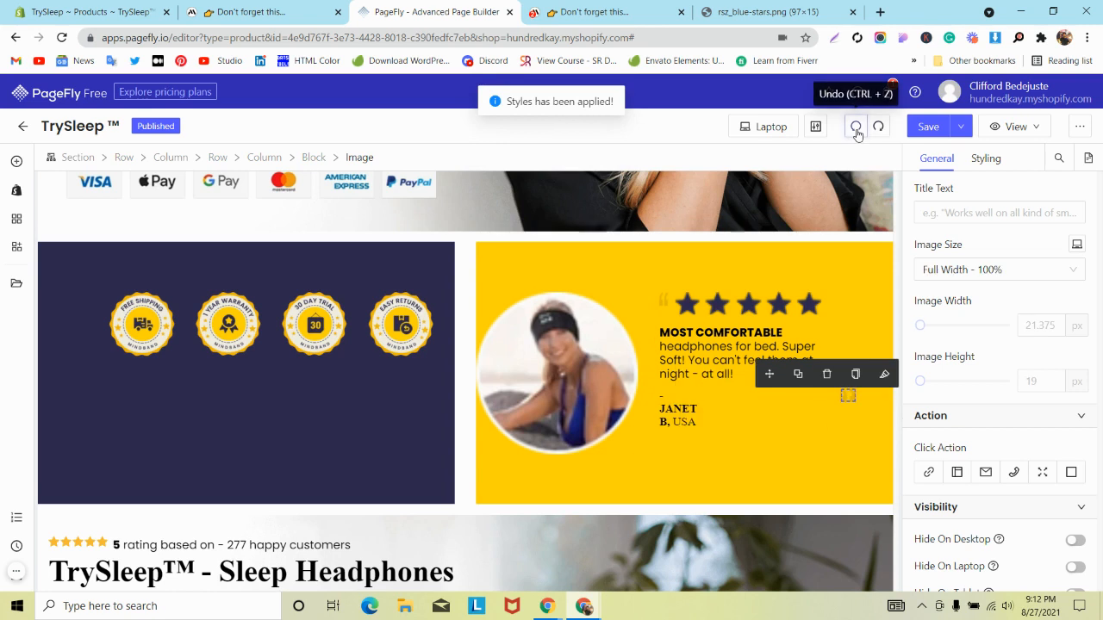
- Set the opening quote mark's width to 21 px in the laptop view
left_click(662, 299)
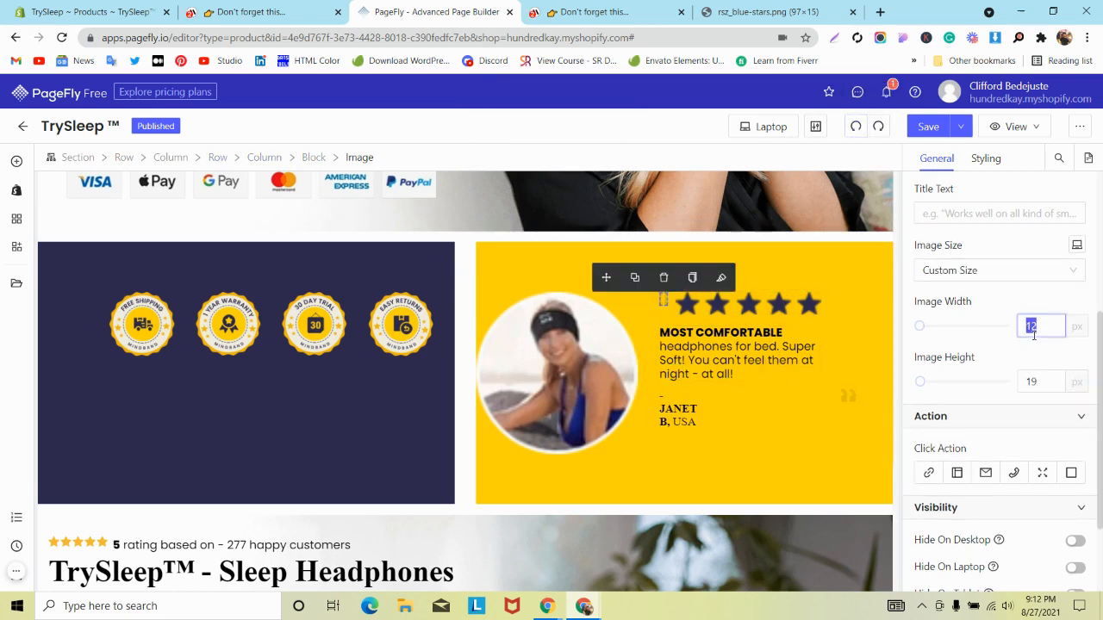
type("21")
left_click(626, 386)
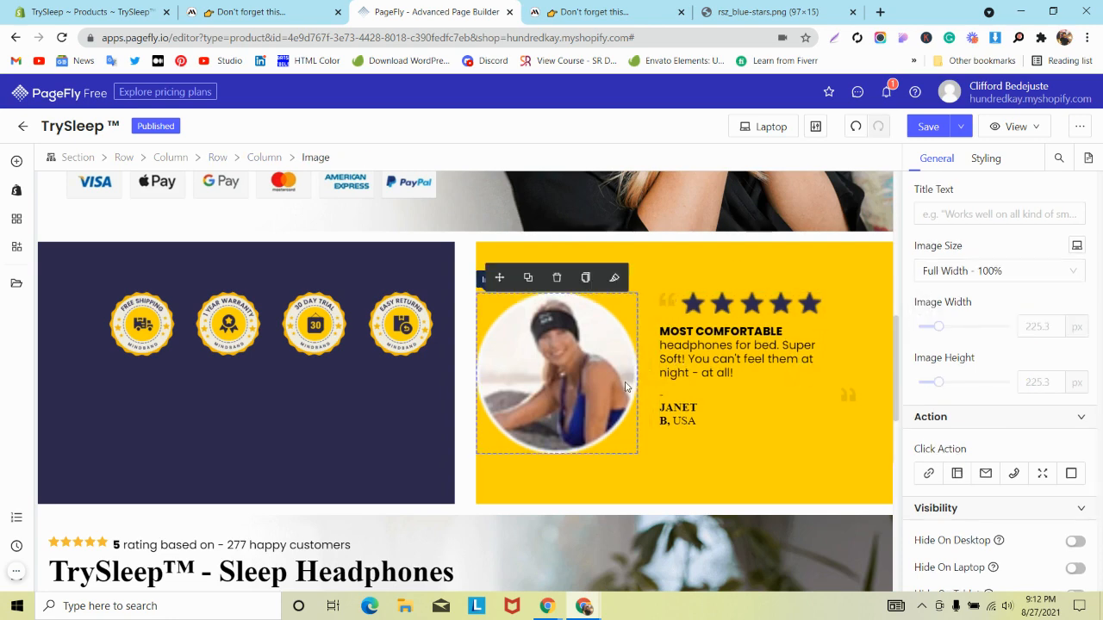
- Return to the All Devices view and set the reviewer portrait's width to 100 px
left_click(769, 128)
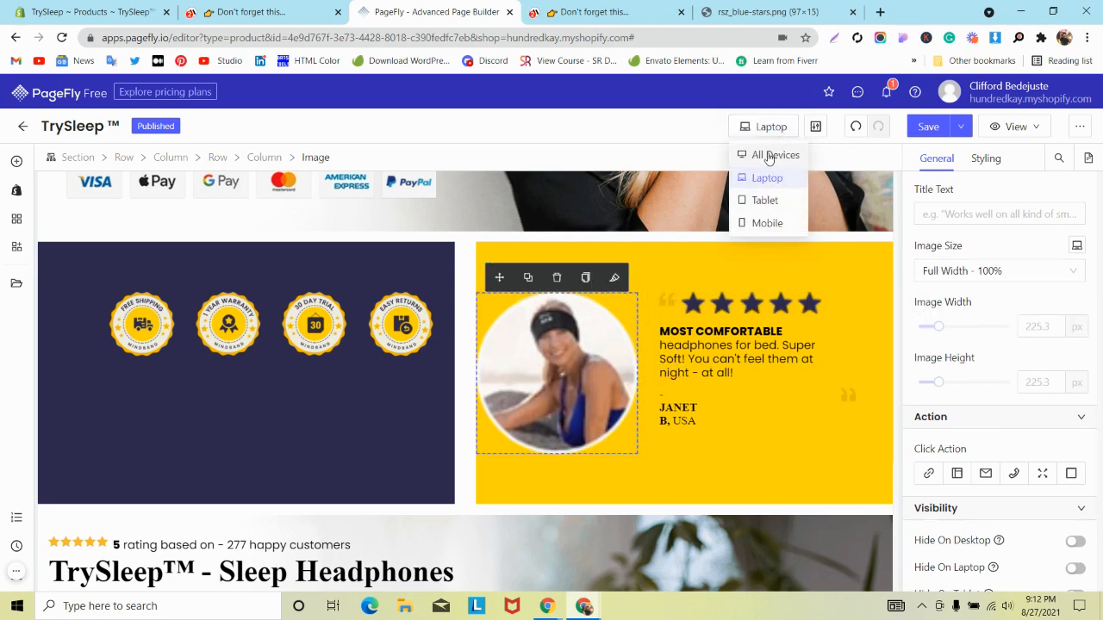
left_click(769, 155)
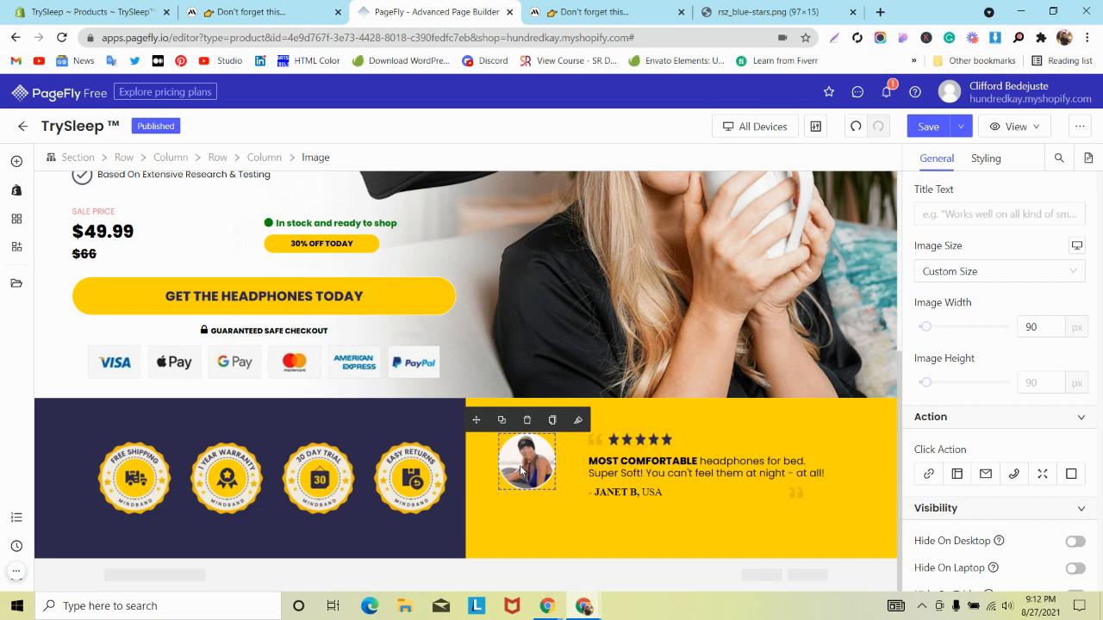
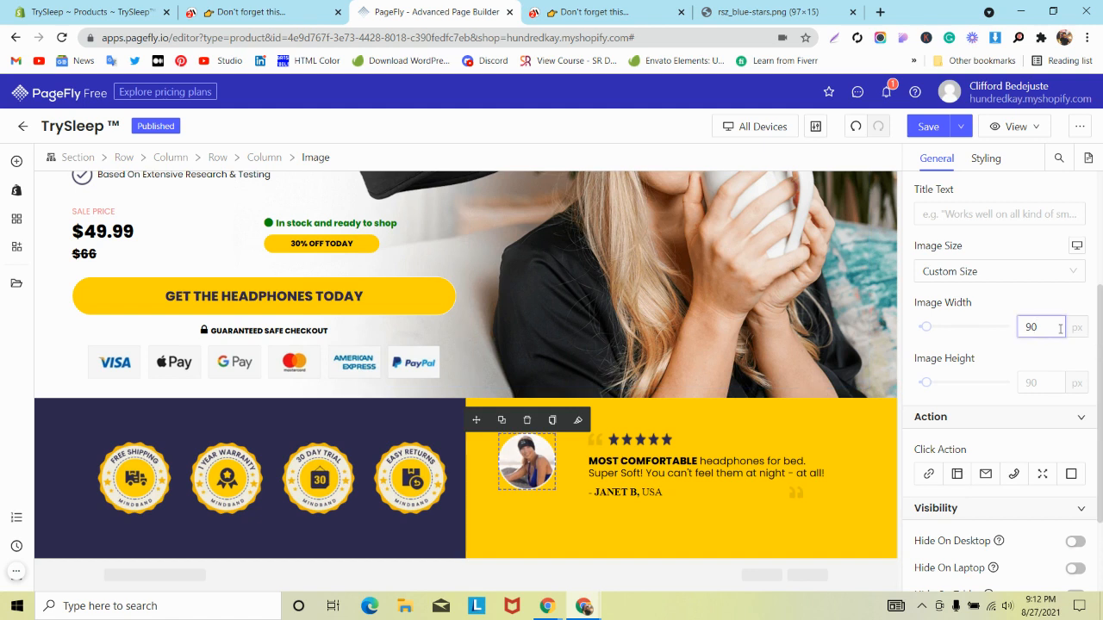
key("BackSpace")
type("8")
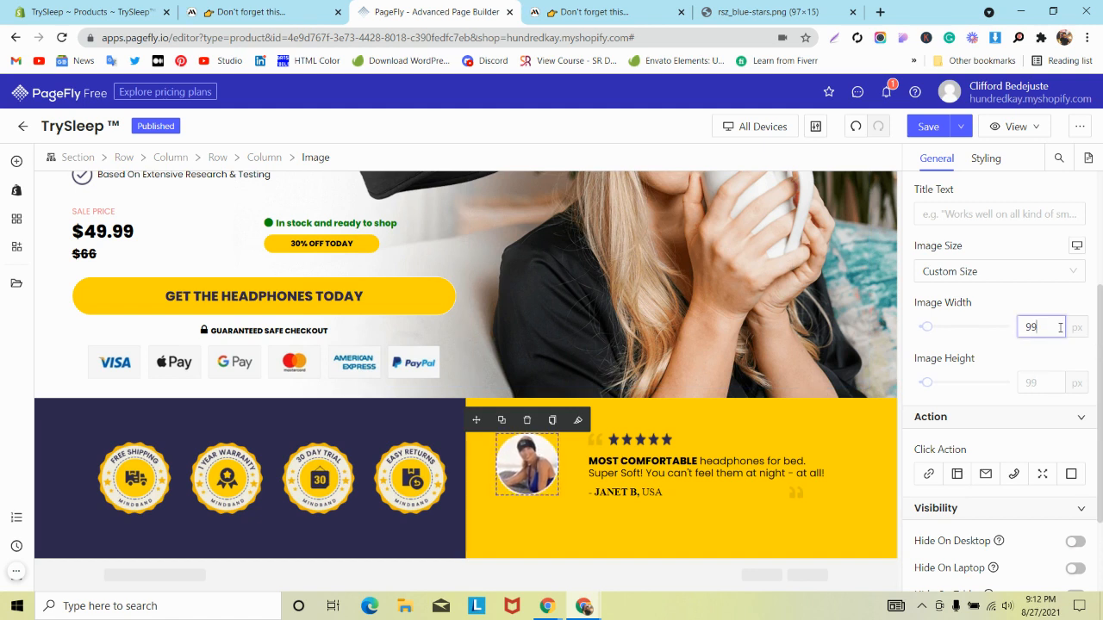
key("Up")
left_click(758, 131)
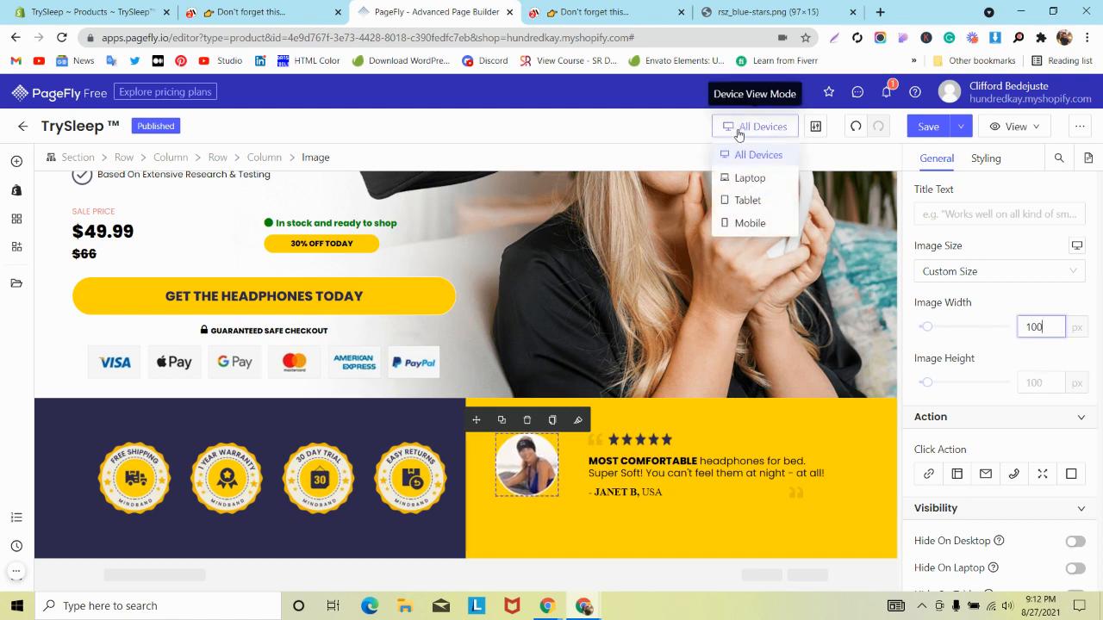
- In the laptop view, set the reviewer portrait's width to 100 px and narrow its column beside the testimonial text
left_click(746, 178)
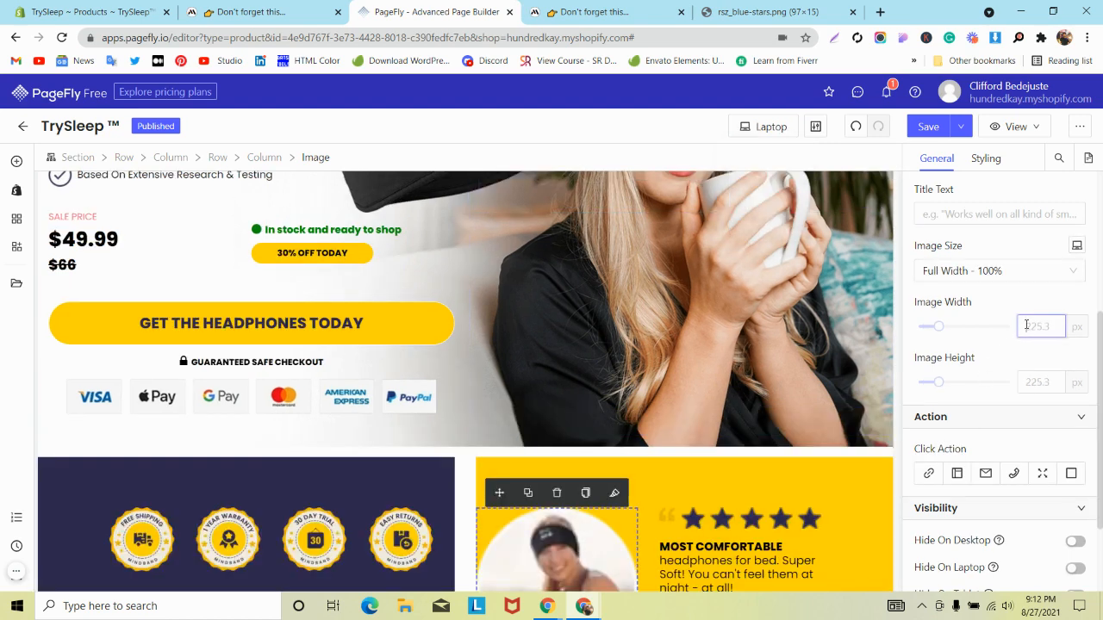
type("100")
scroll(400, 394, "down", 3)
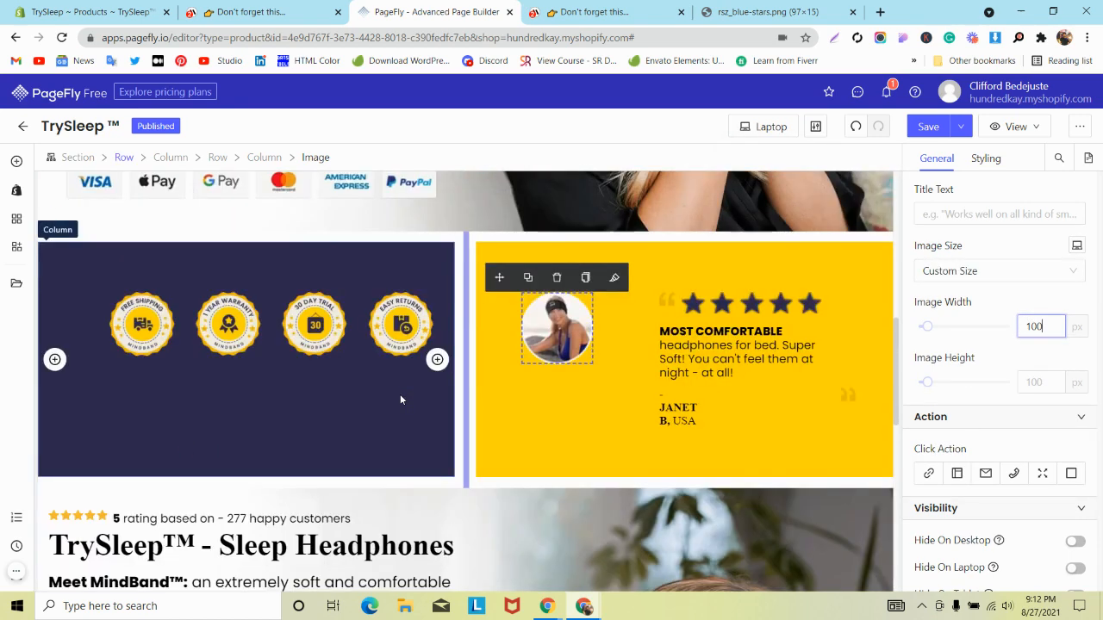
left_click_drag(649, 320, 590, 327)
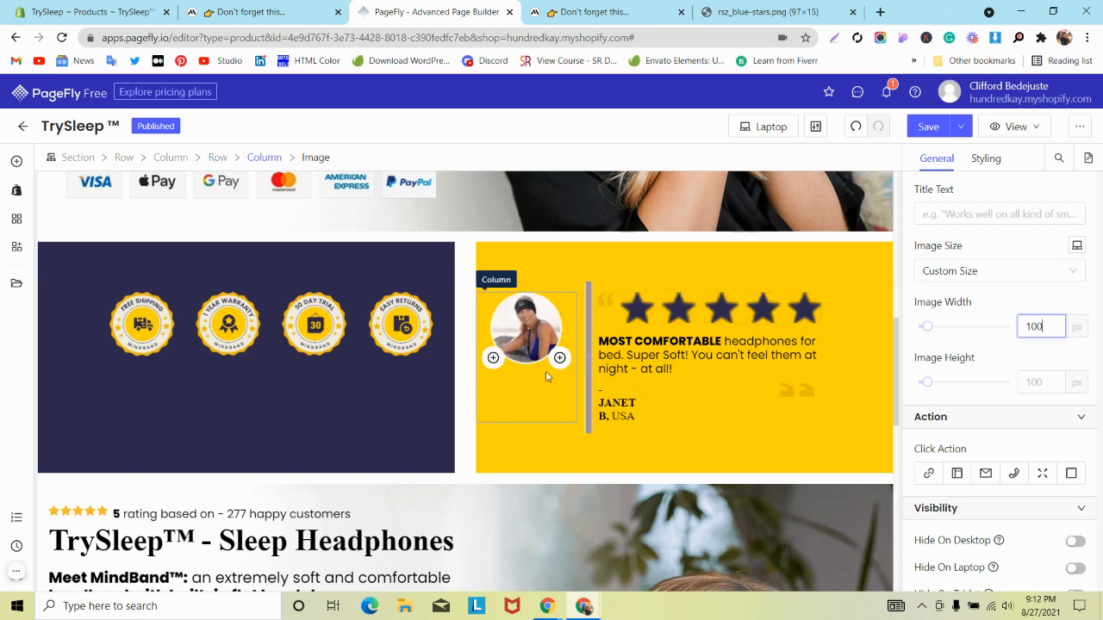
- Check the star rating image's width in All Devices view and set it to 100 px in the laptop view
left_click(688, 314)
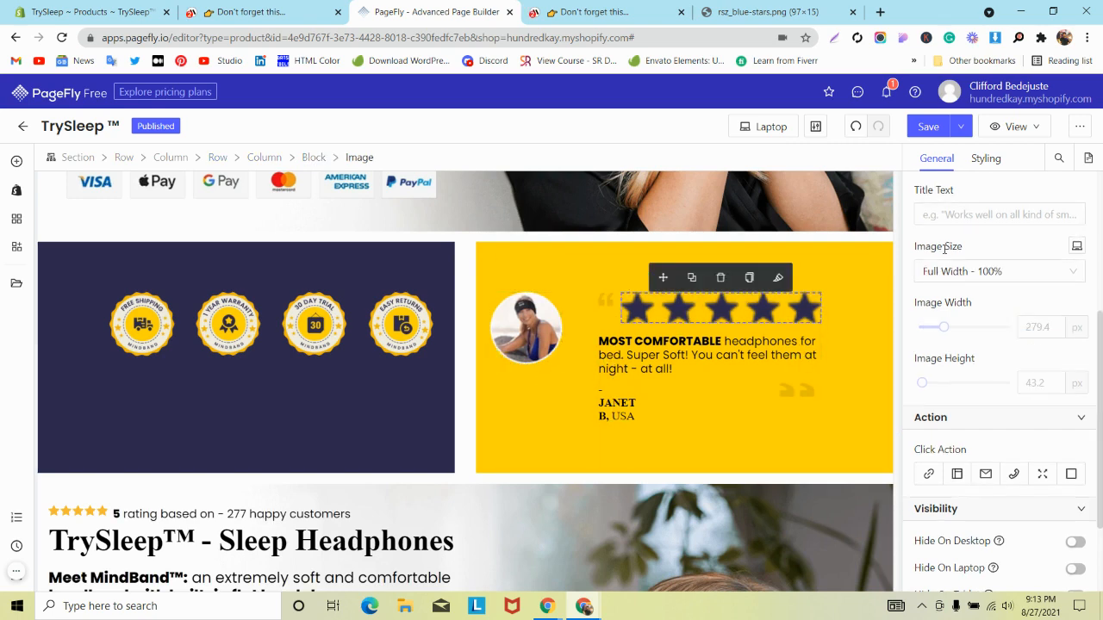
left_click(775, 128)
left_click(744, 152)
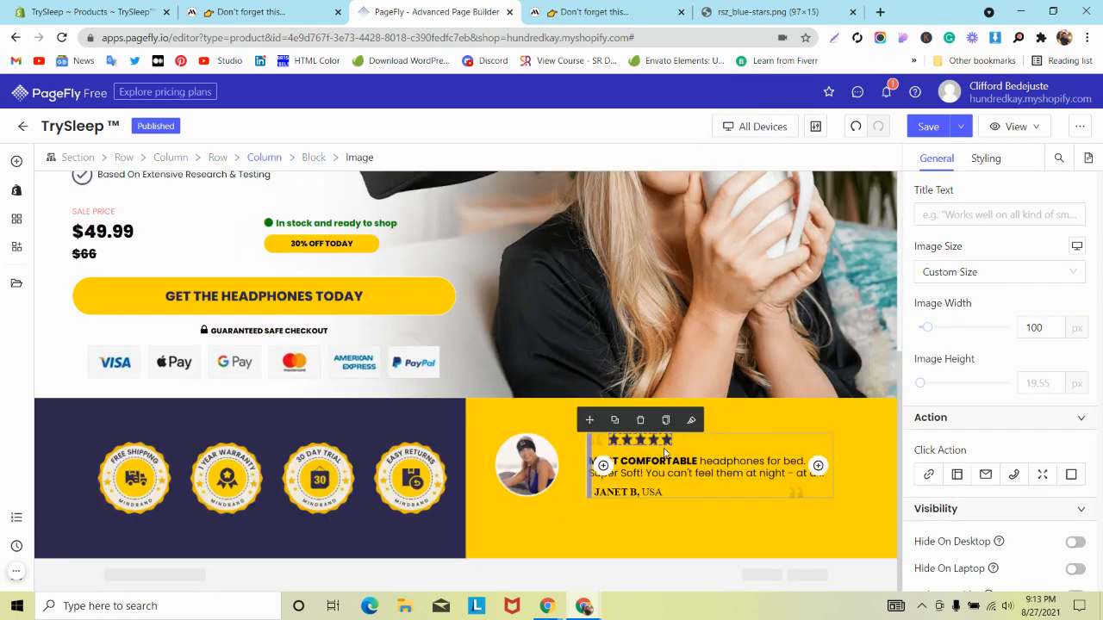
left_click(765, 125)
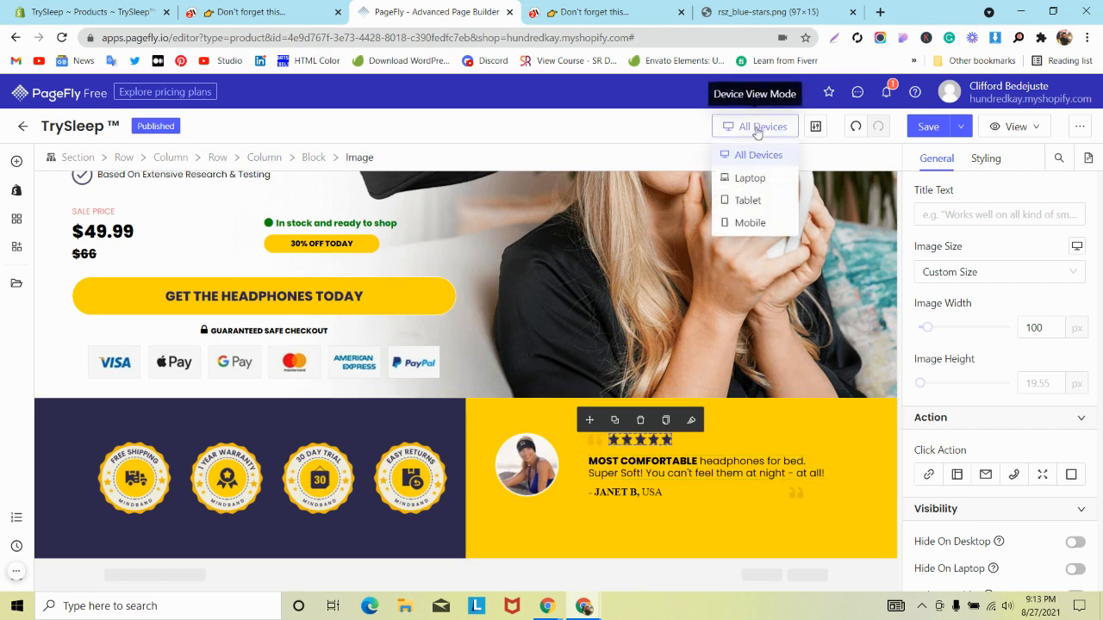
left_click(749, 177)
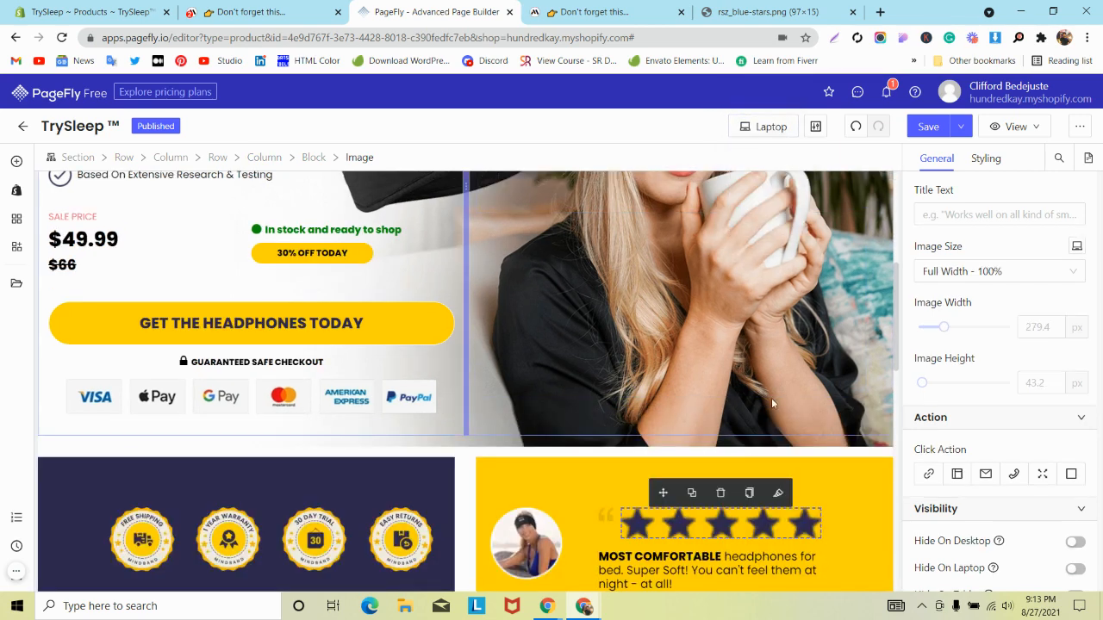
left_click(1034, 325)
type("100")
scroll(398, 397, "down", 2)
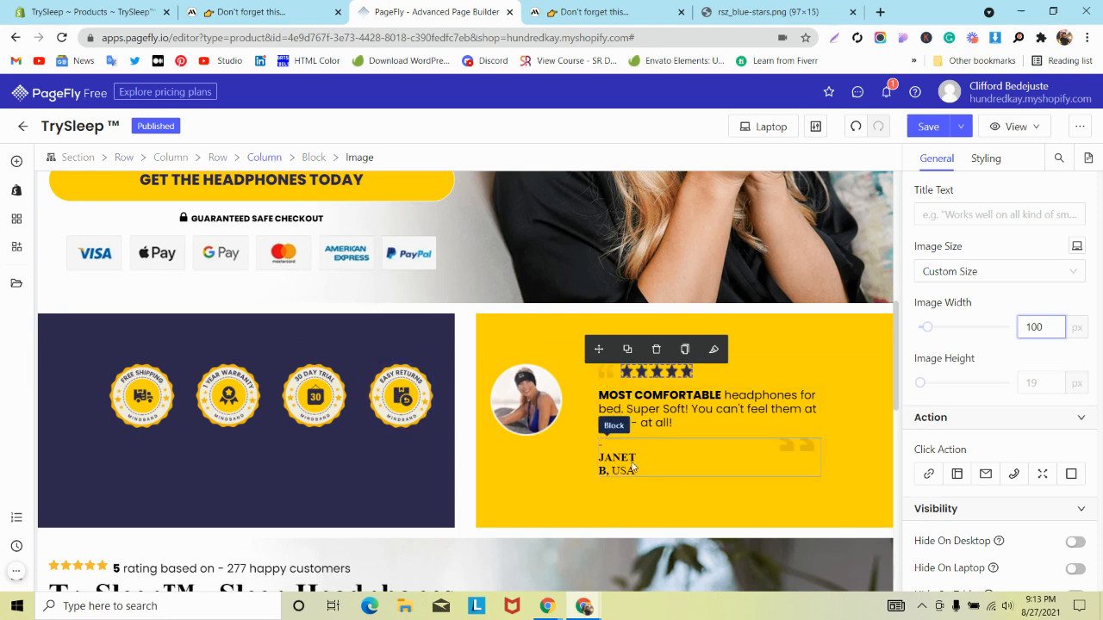
- Set the testimonial's closing quote mark to 21 px wide in the laptop view
left_click(798, 446)
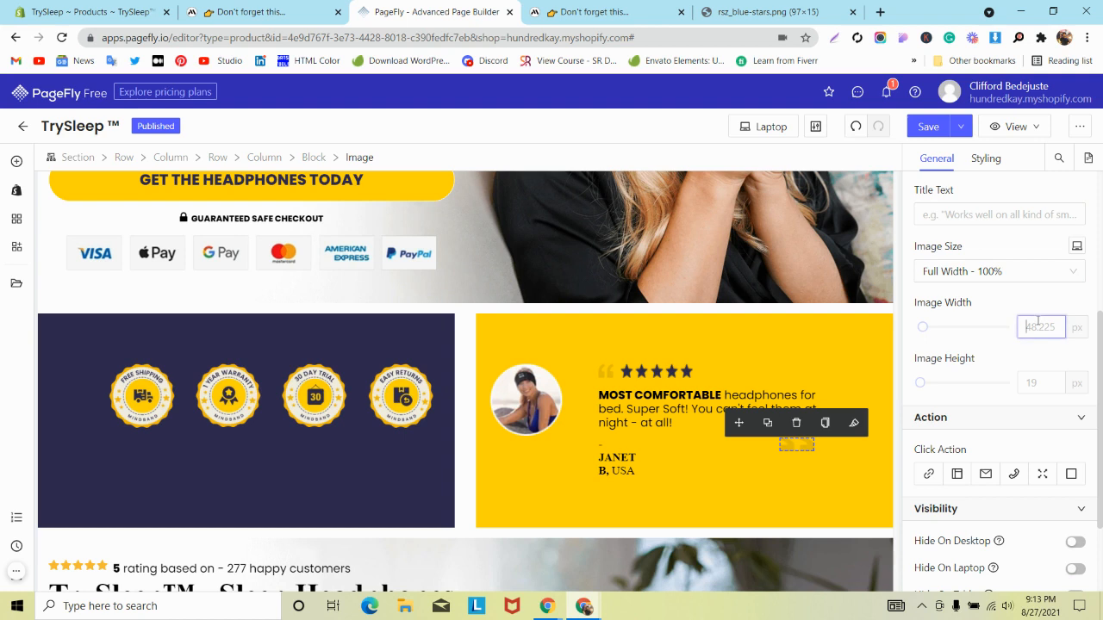
type("21")
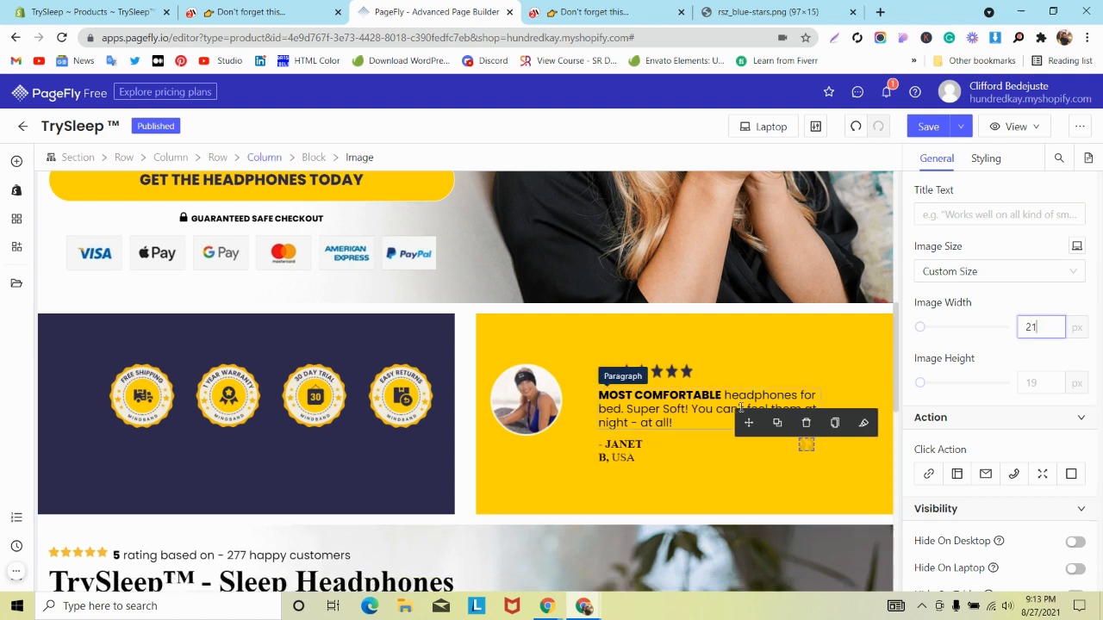
- Try the Flex, Block and Inline display styles on the reviewer name paragraph, and clear the display setting
left_click(663, 455)
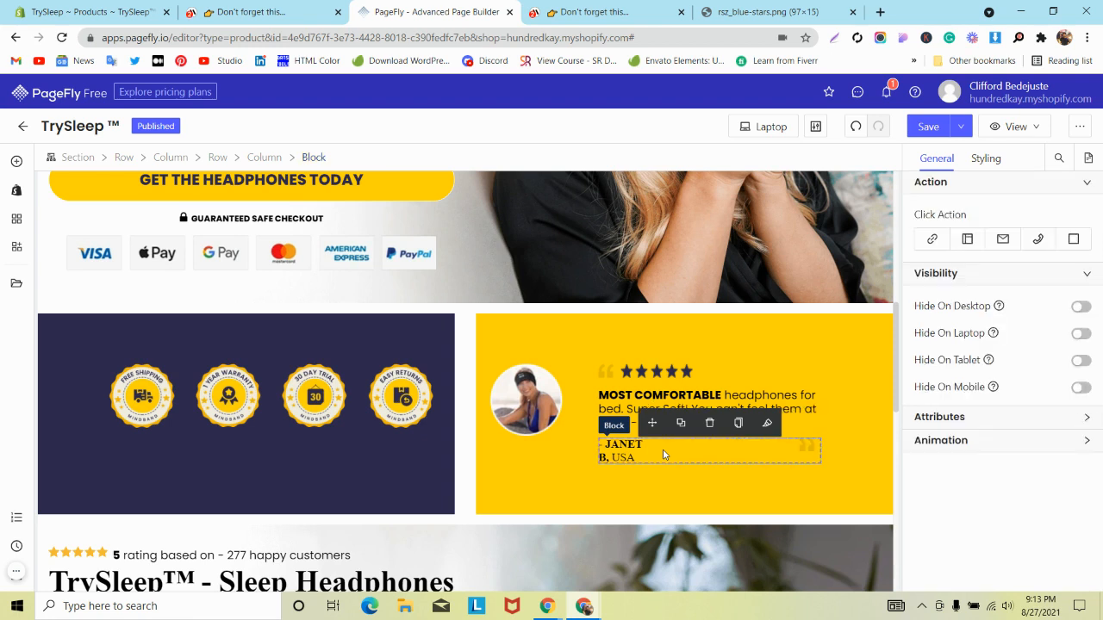
left_click(622, 456)
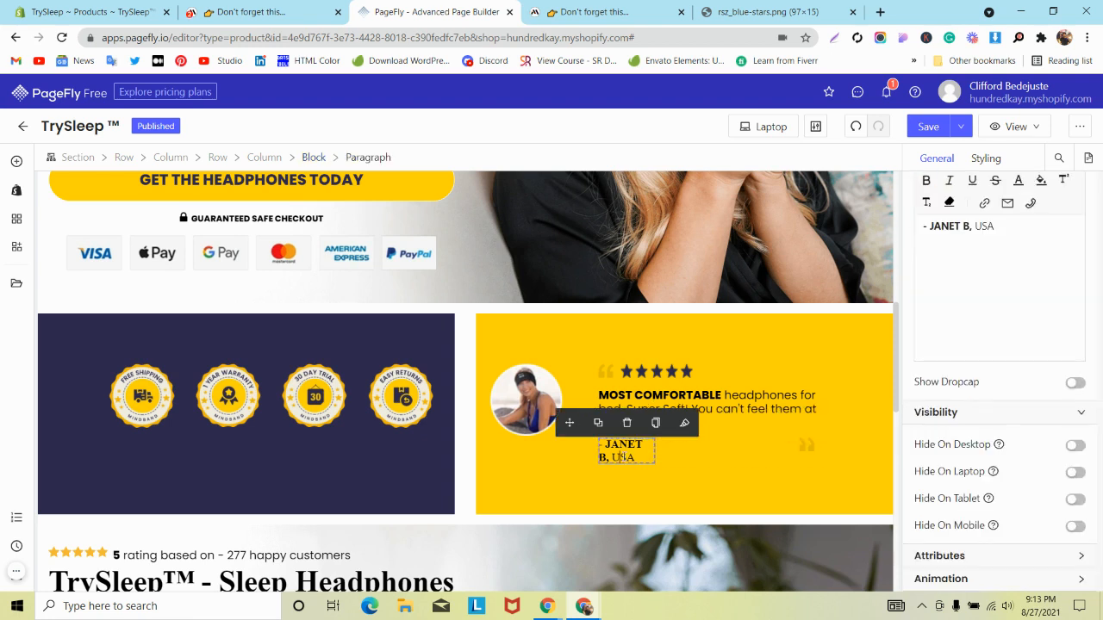
left_click(987, 158)
scroll(1006, 215, "down", 10)
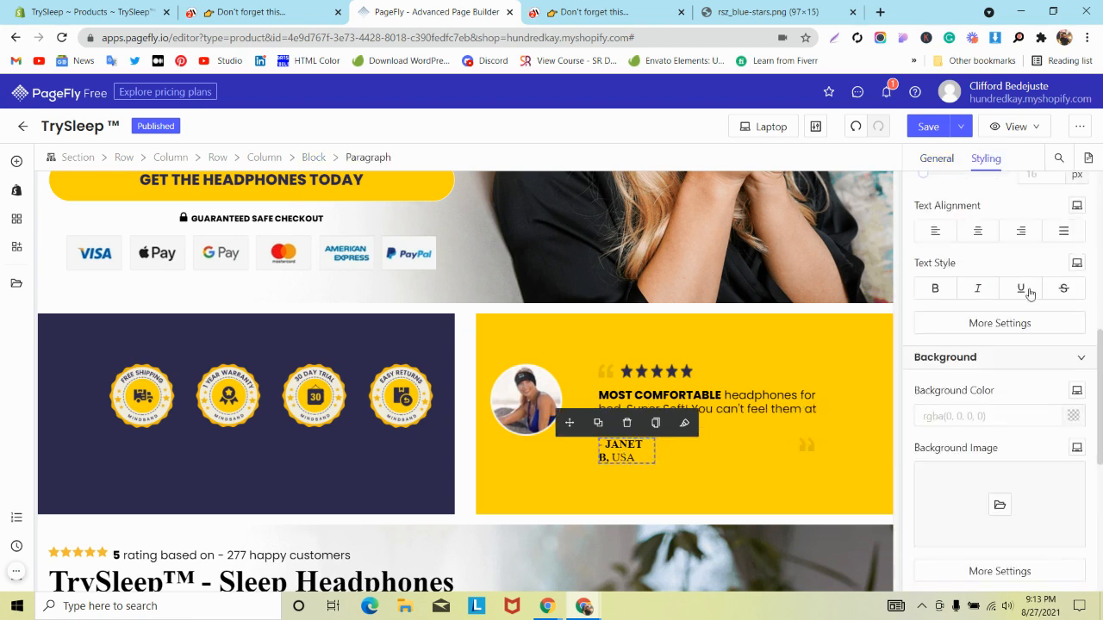
left_click(1043, 402)
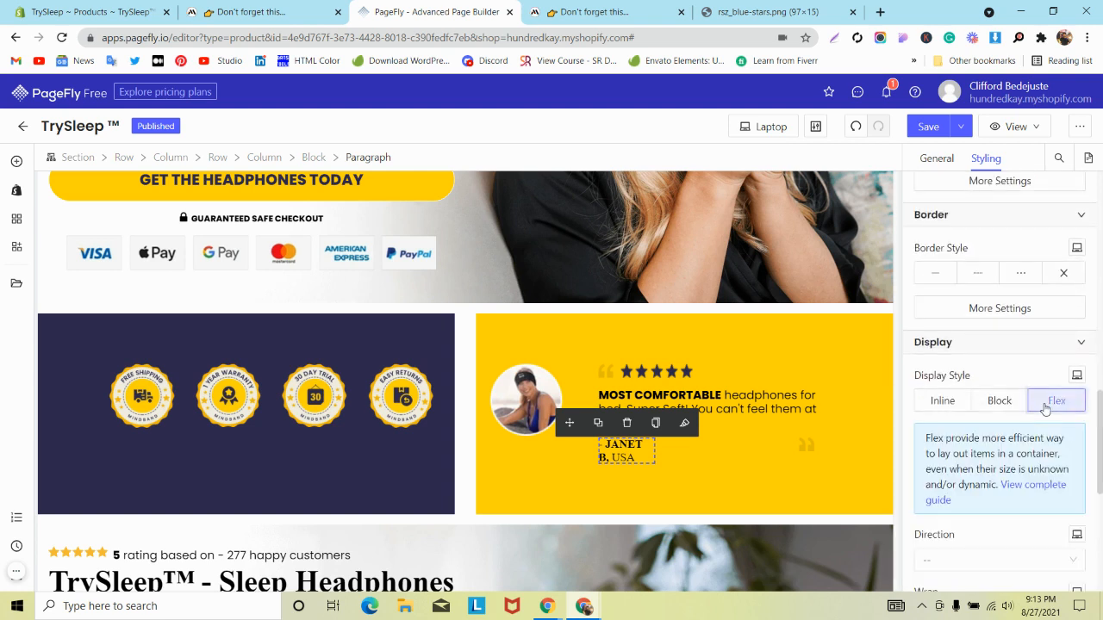
left_click(999, 401)
left_click(940, 402)
left_click(940, 402)
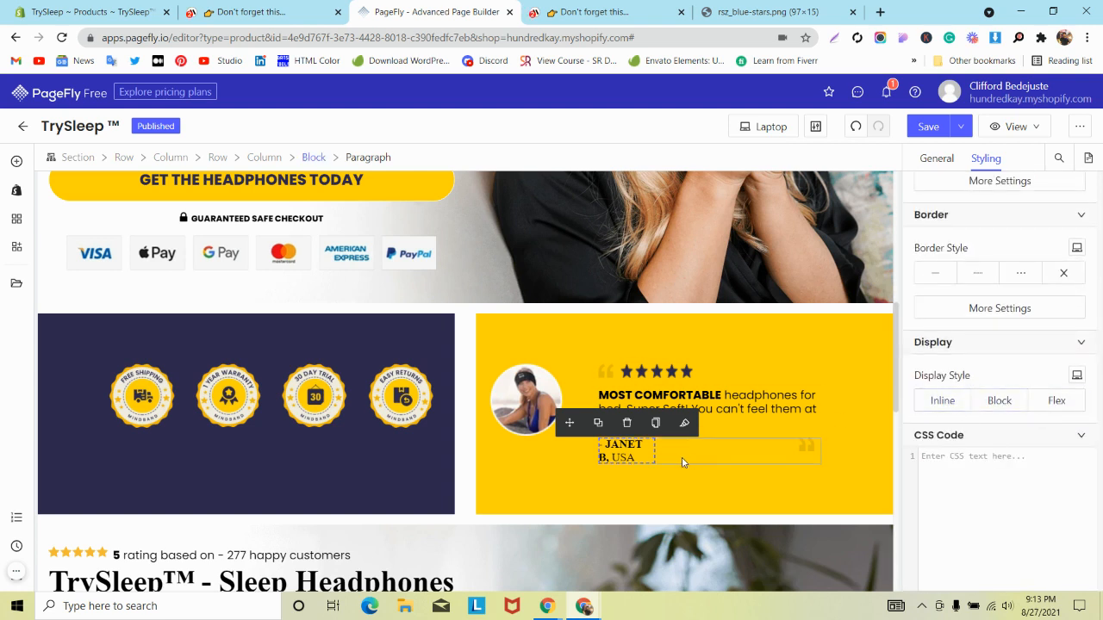
- Set the closing quote mark's left margin to 100 px in the laptop view
left_click(805, 445)
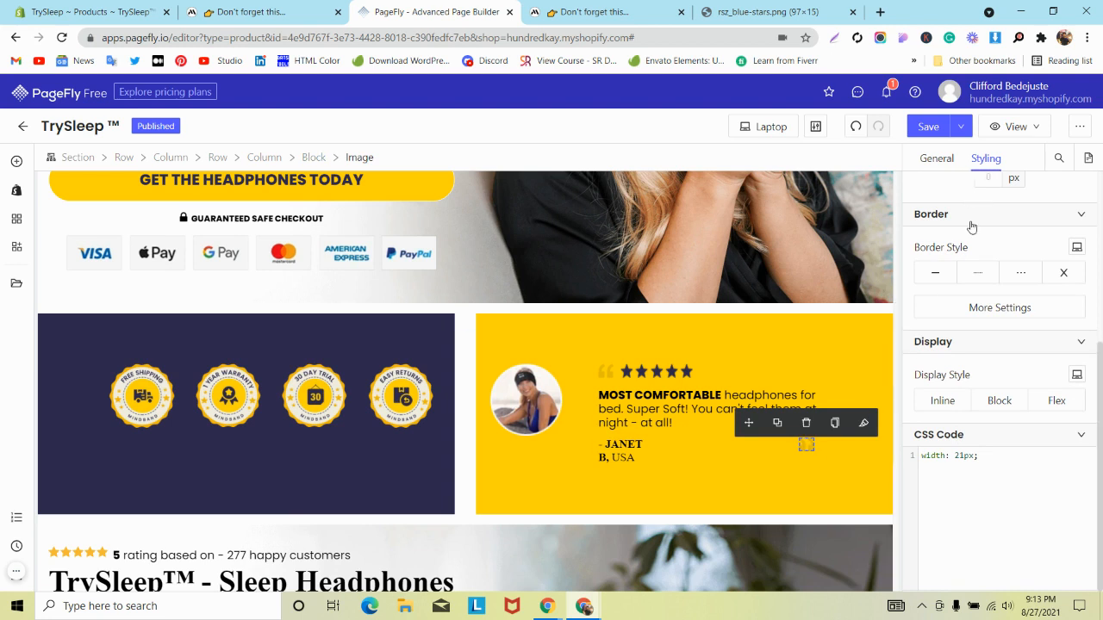
scroll(982, 258, "up", 3)
left_click(931, 436)
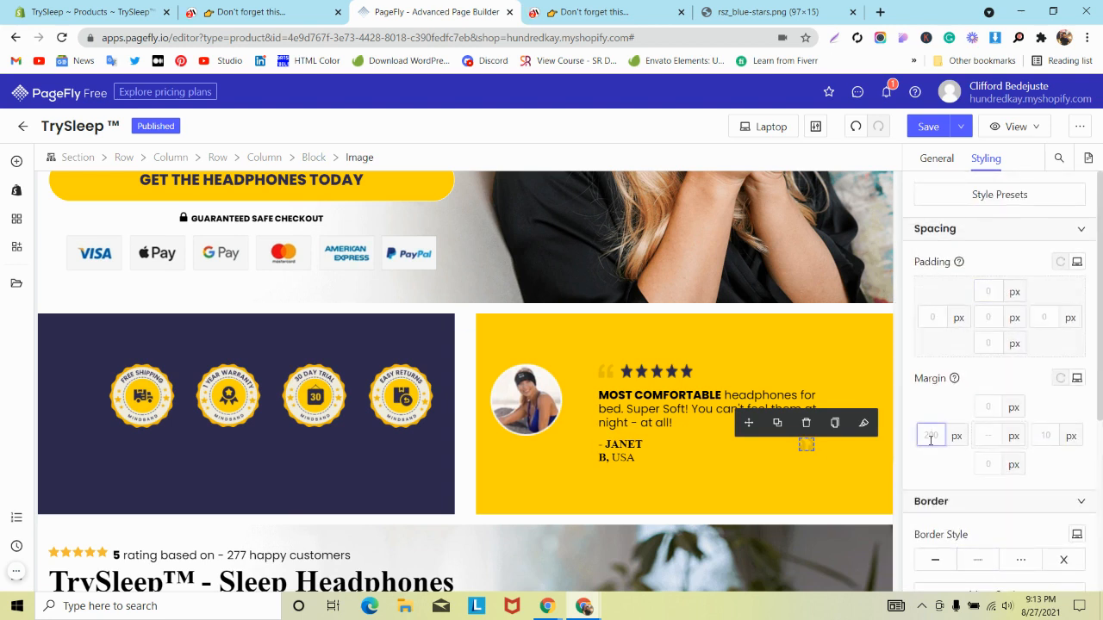
type("100")
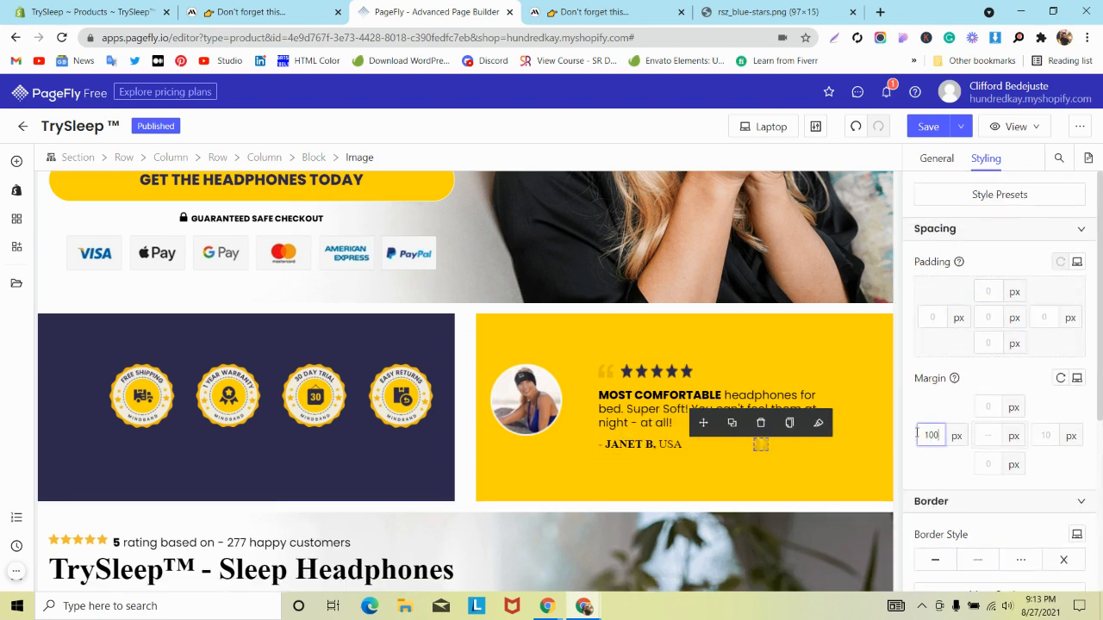
- Set the column spacing of the row holding the badges and testimonial to 0 px in the laptop view
left_click(161, 316)
left_click(936, 157)
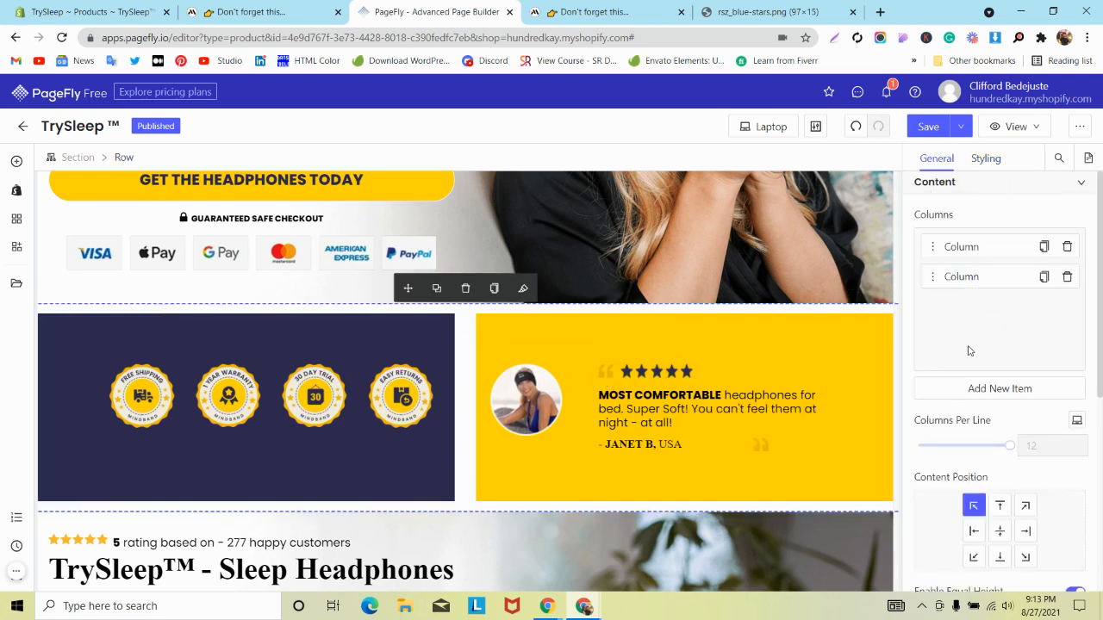
scroll(969, 350, "down", 3)
double_click(1033, 433)
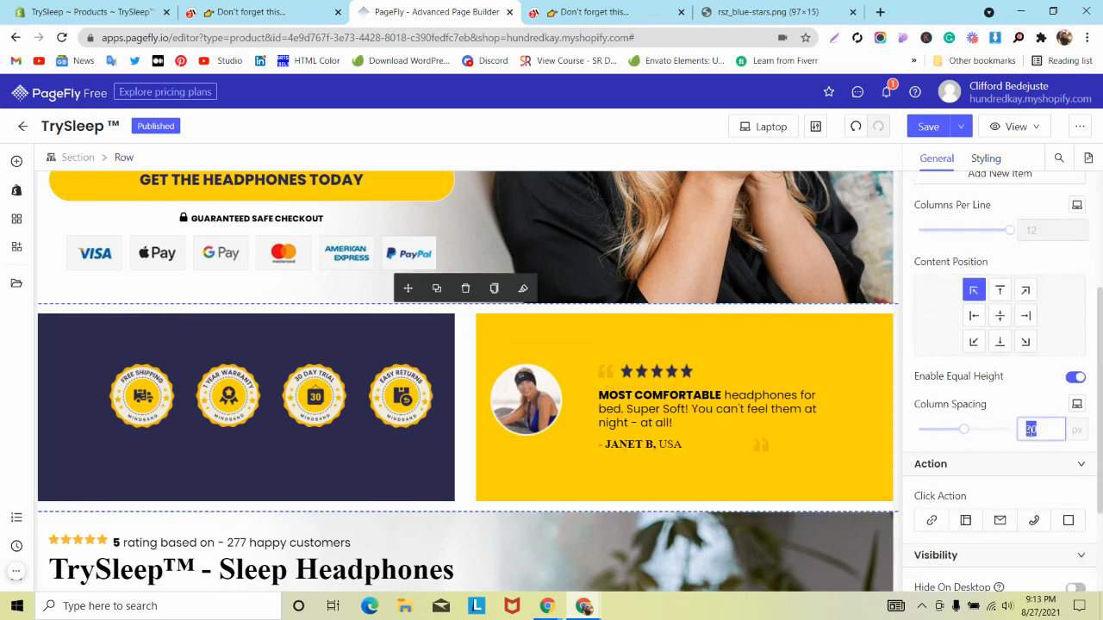
type("0")
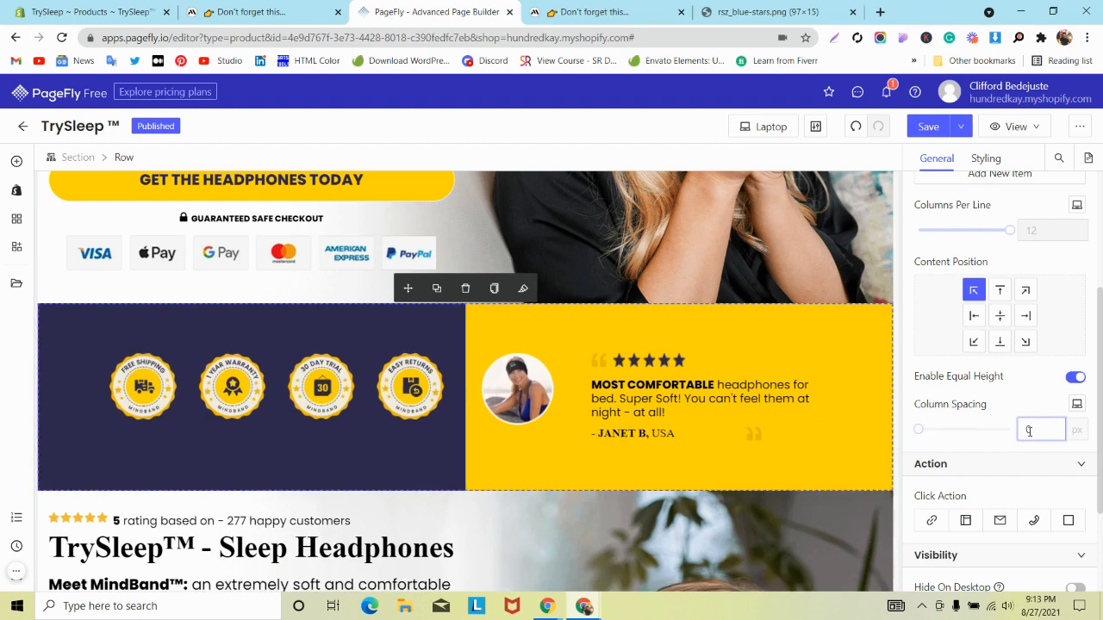
scroll(114, 457, "up", 2)
scroll(118, 466, "down", 3)
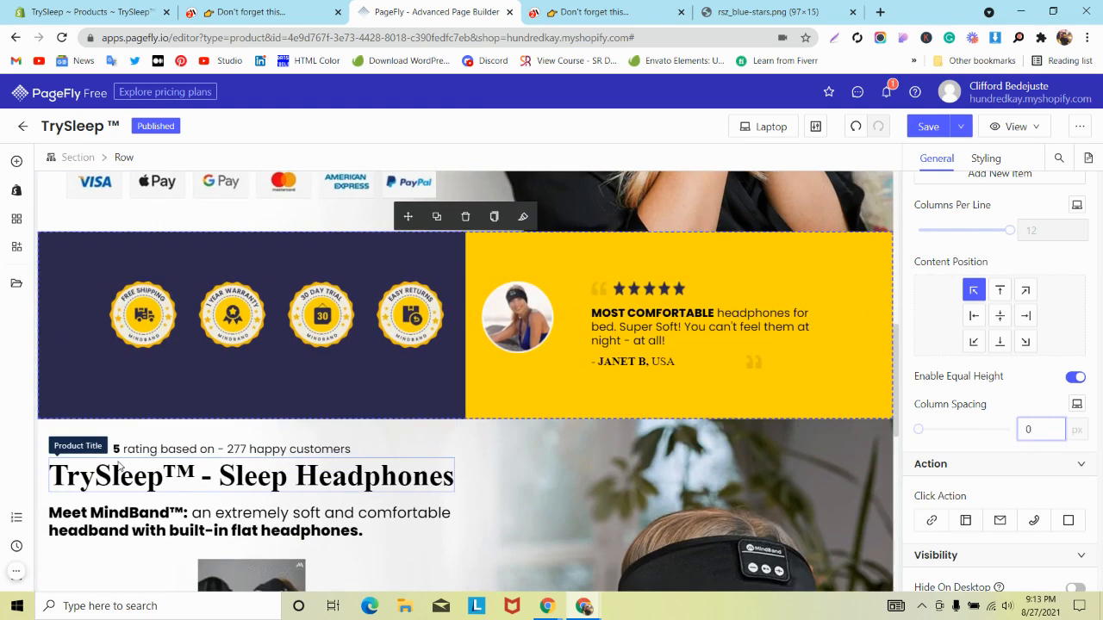
- Check the Easy Returns badge's width and set the reviewer portrait's width to 93 px to match it
left_click(408, 316)
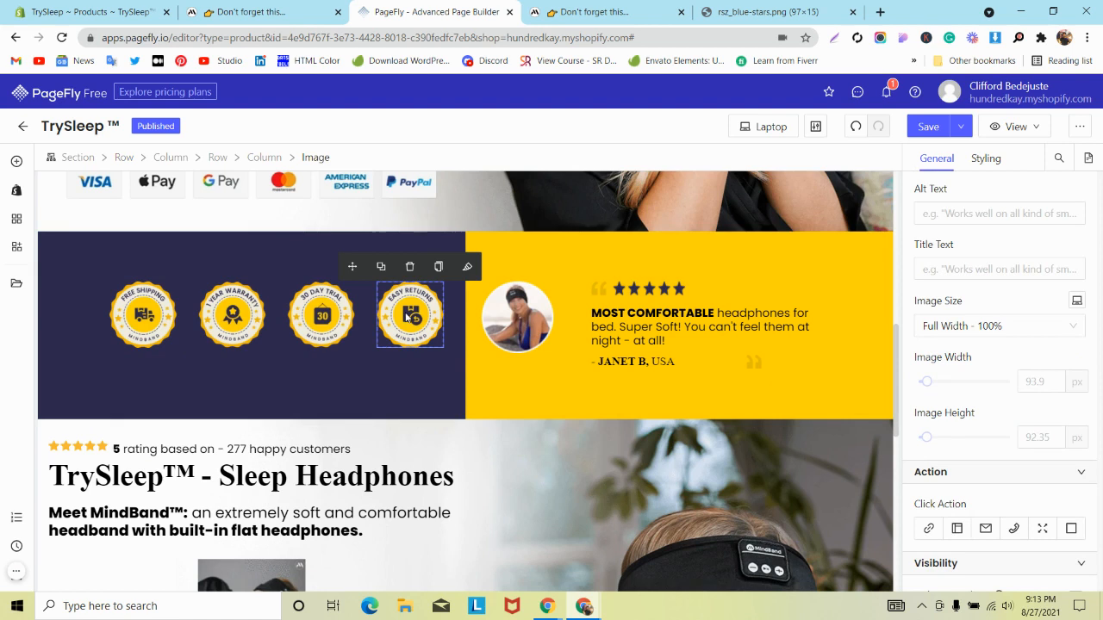
left_click(529, 297)
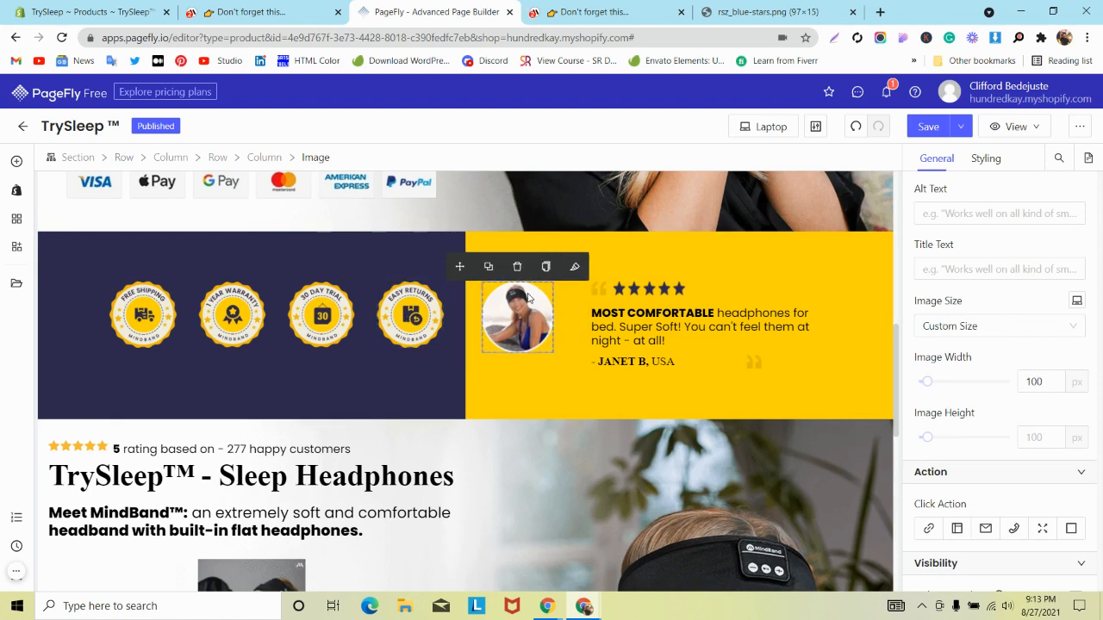
double_click(1031, 382)
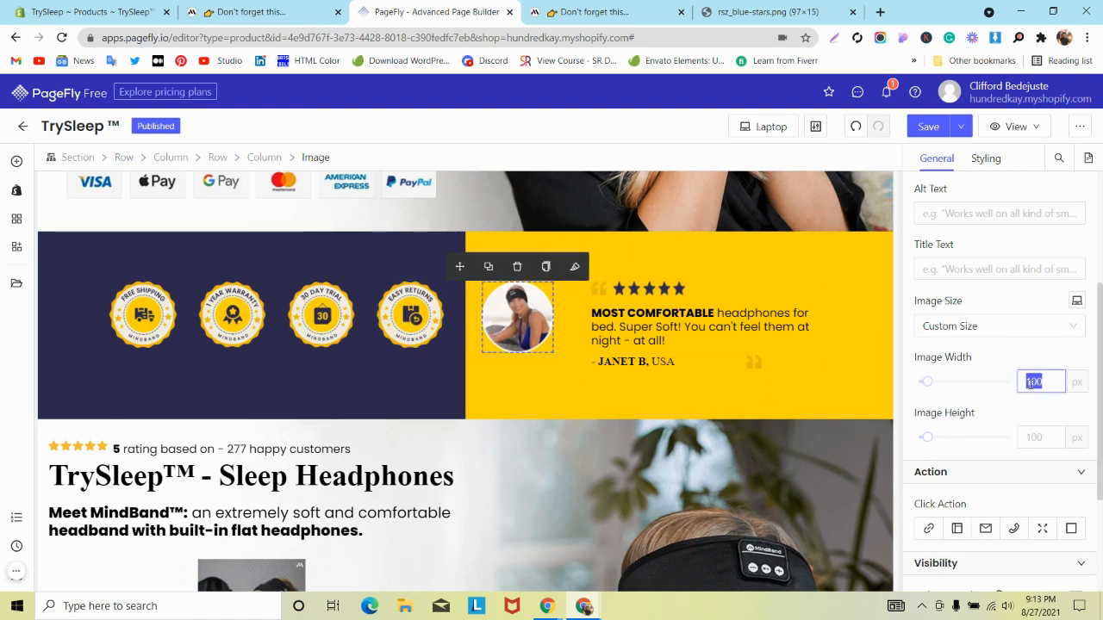
type("93")
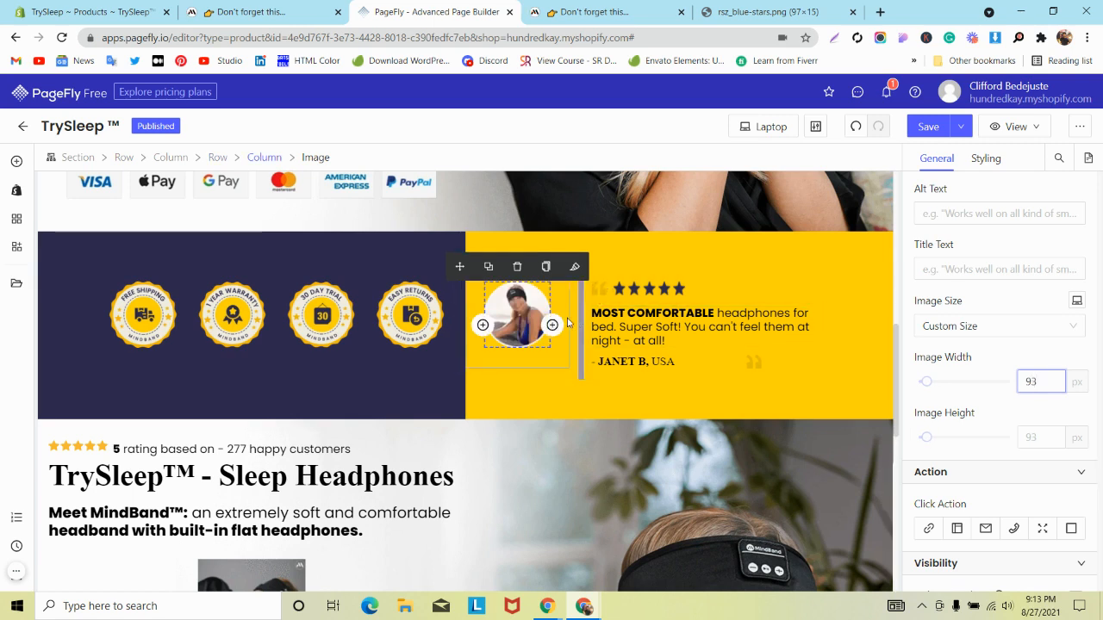
- Try narrowing the reviewer portrait's column further, and undo the column resize
left_click(580, 319)
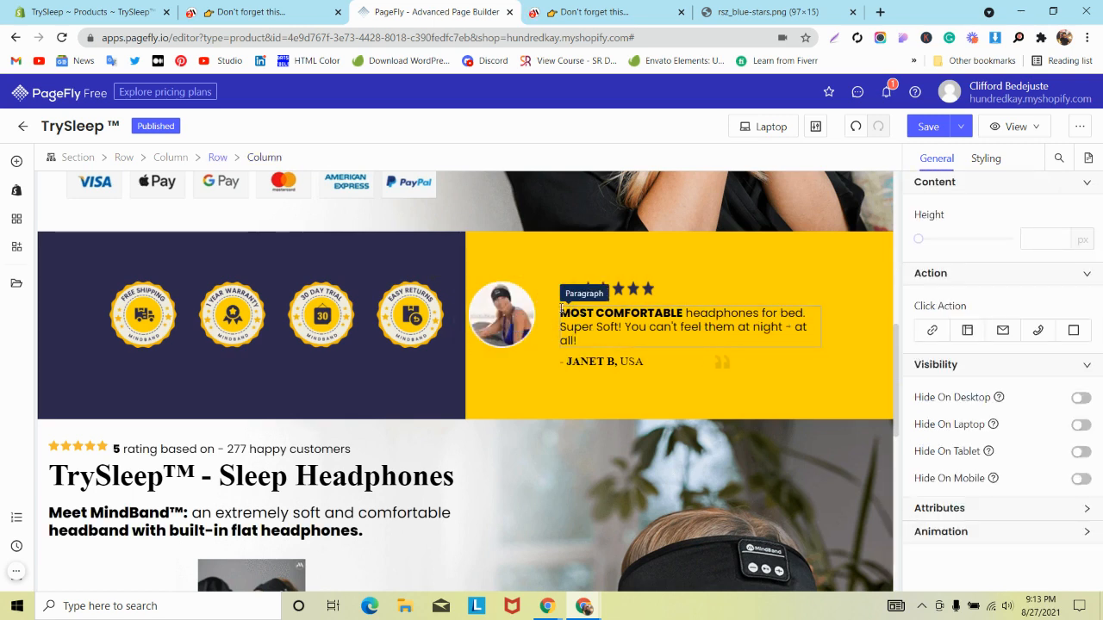
left_click(856, 127)
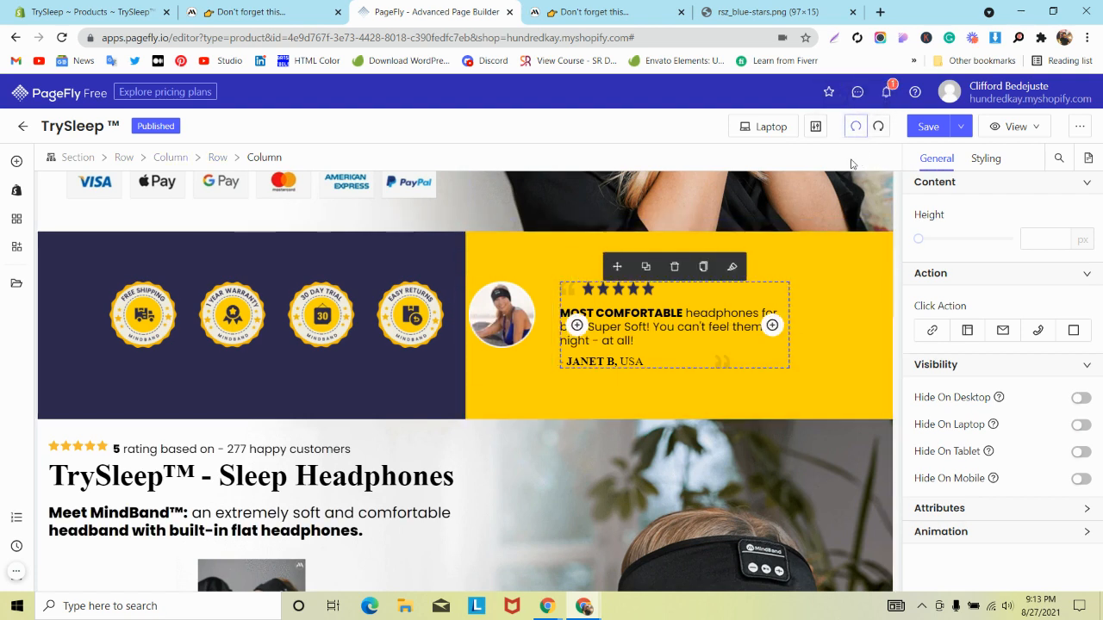
left_click(853, 127)
- Set the inner testimonial row's column spacing to 0 px in the laptop view and save the page
left_click(573, 296)
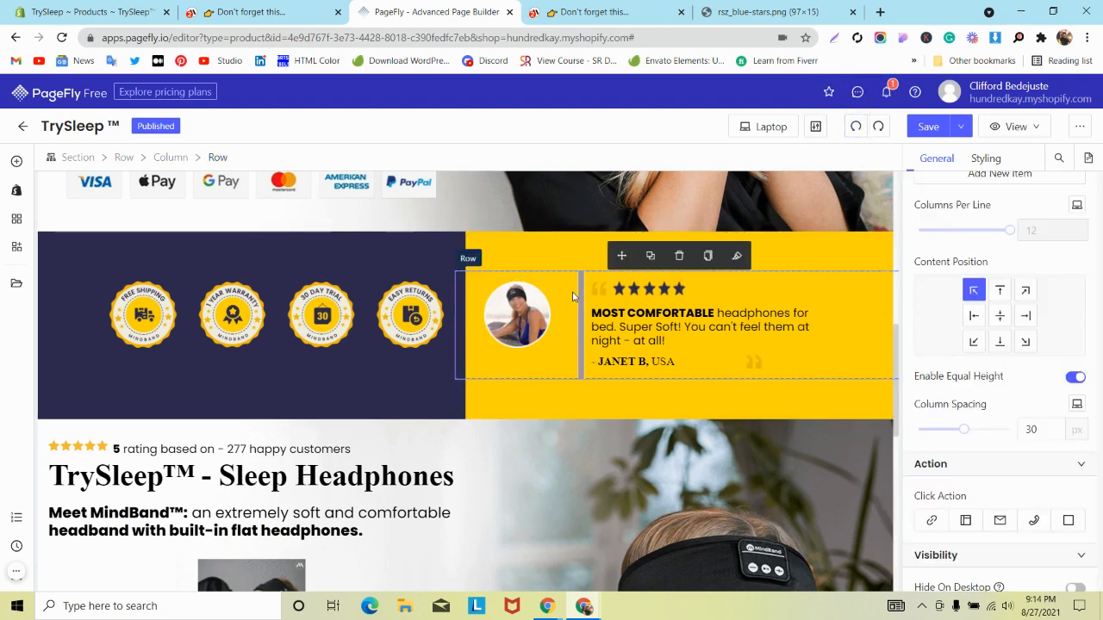
left_click(1028, 429)
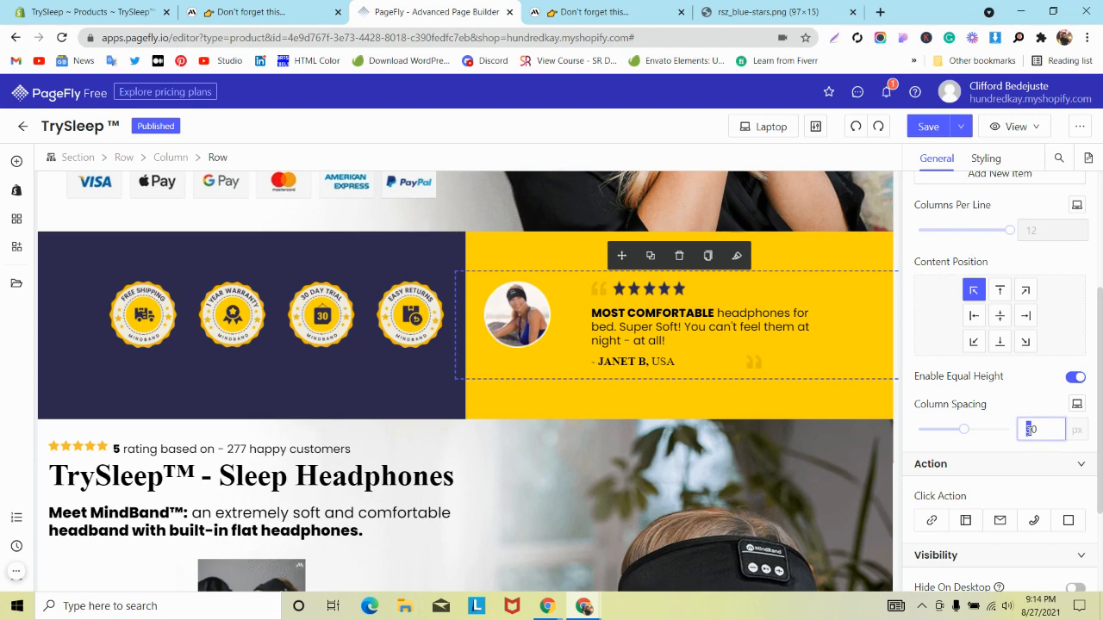
type("0")
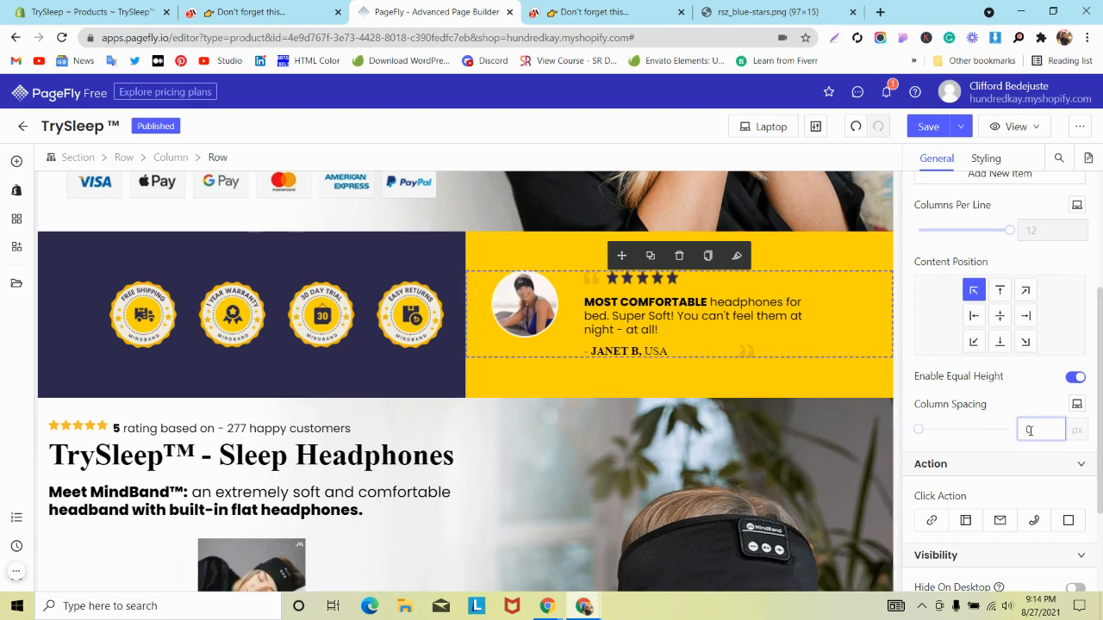
scroll(337, 339, "up", 4)
scroll(337, 340, "down", 4)
left_click(928, 126)
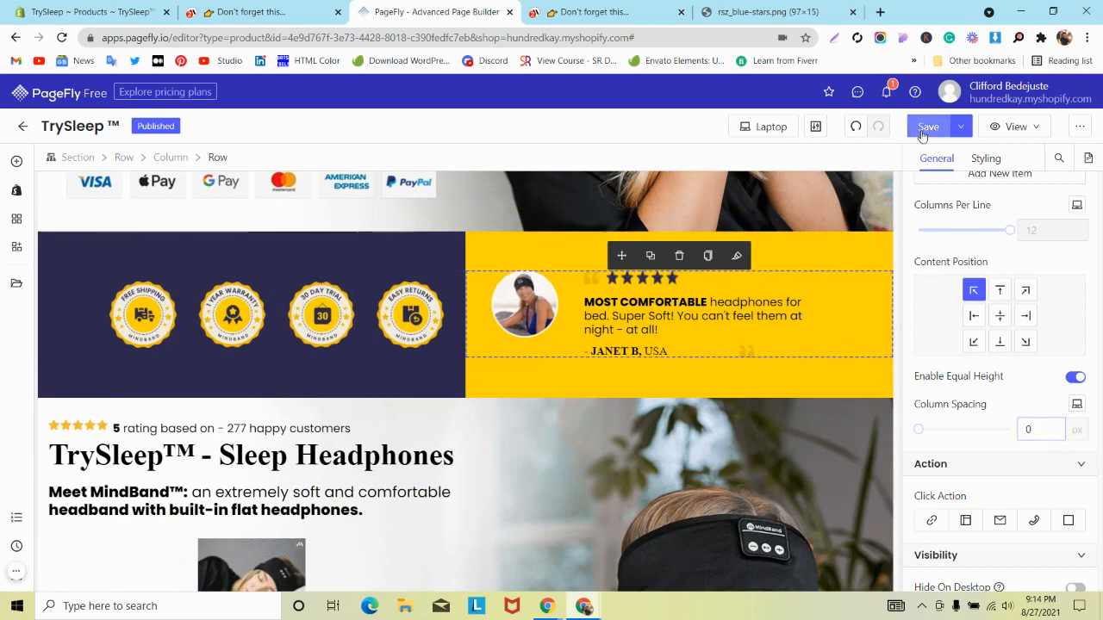
scroll(129, 467, "down", 3)
scroll(129, 467, "up", 3)
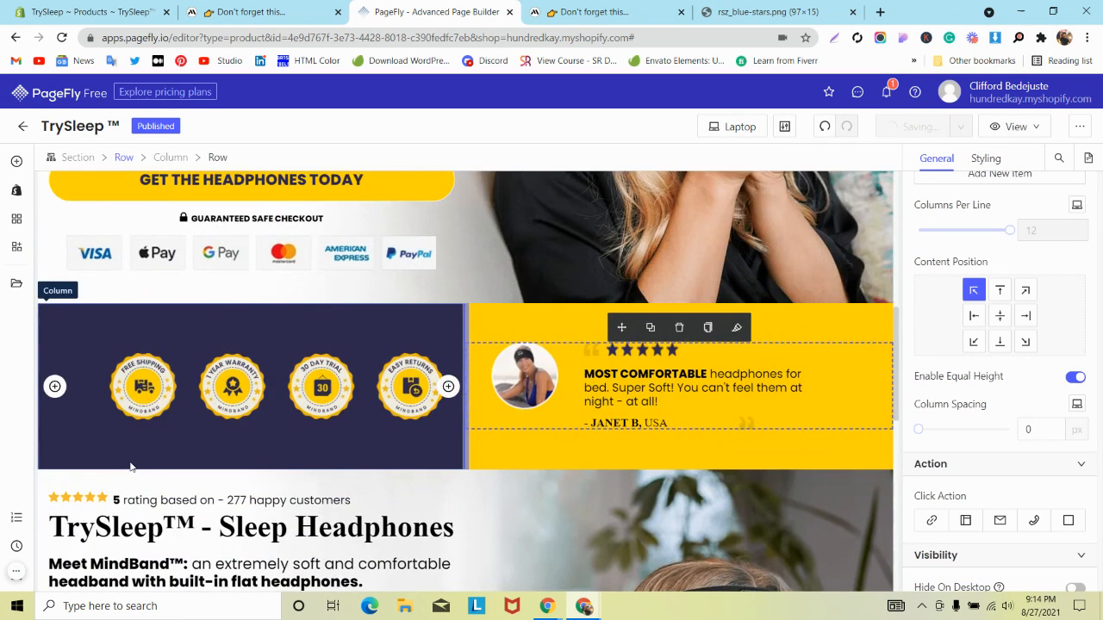
- Select the badges column and switch the editor to the Tablet view
left_click(63, 324)
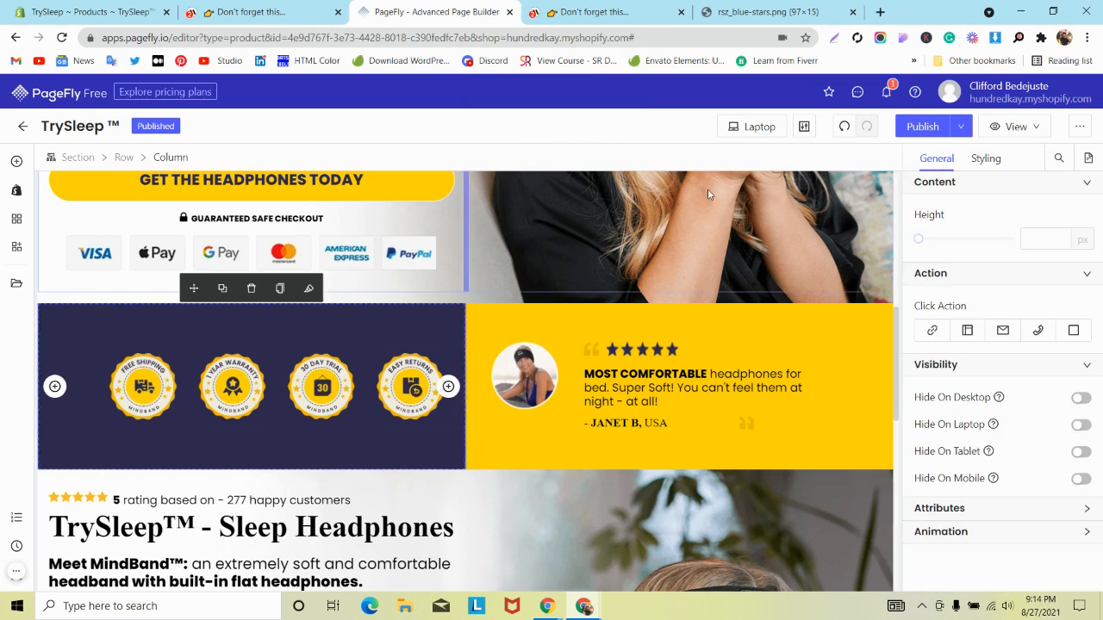
left_click(757, 128)
left_click(751, 201)
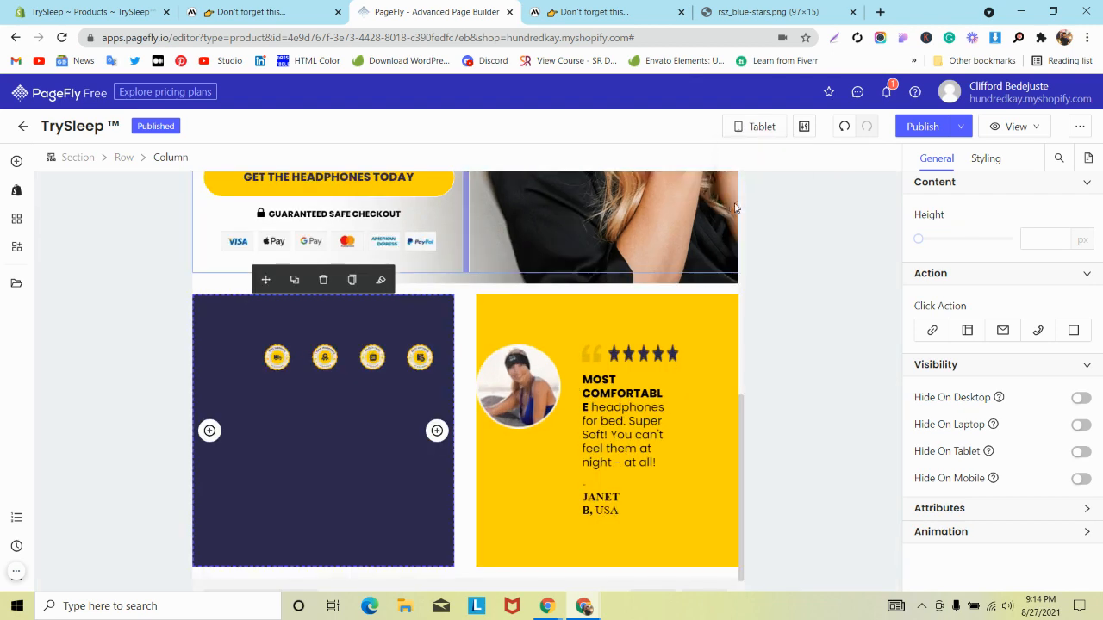
- Switch to the Mindband reference page in the browser and dock its developer tools on the right side
left_click(255, 14)
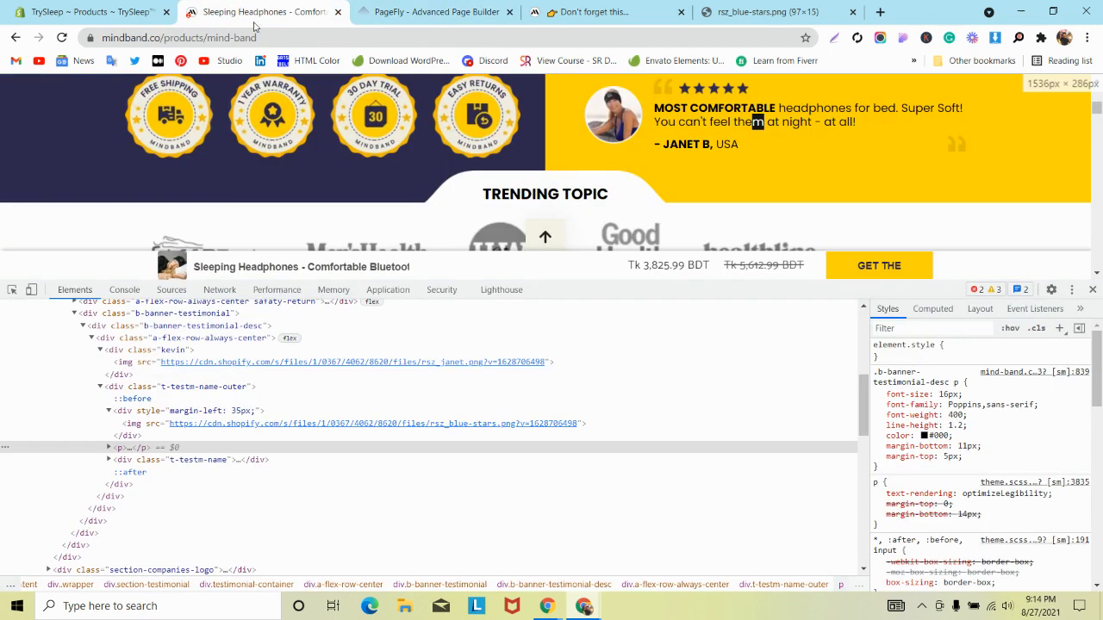
left_click(1072, 289)
left_click(1085, 314)
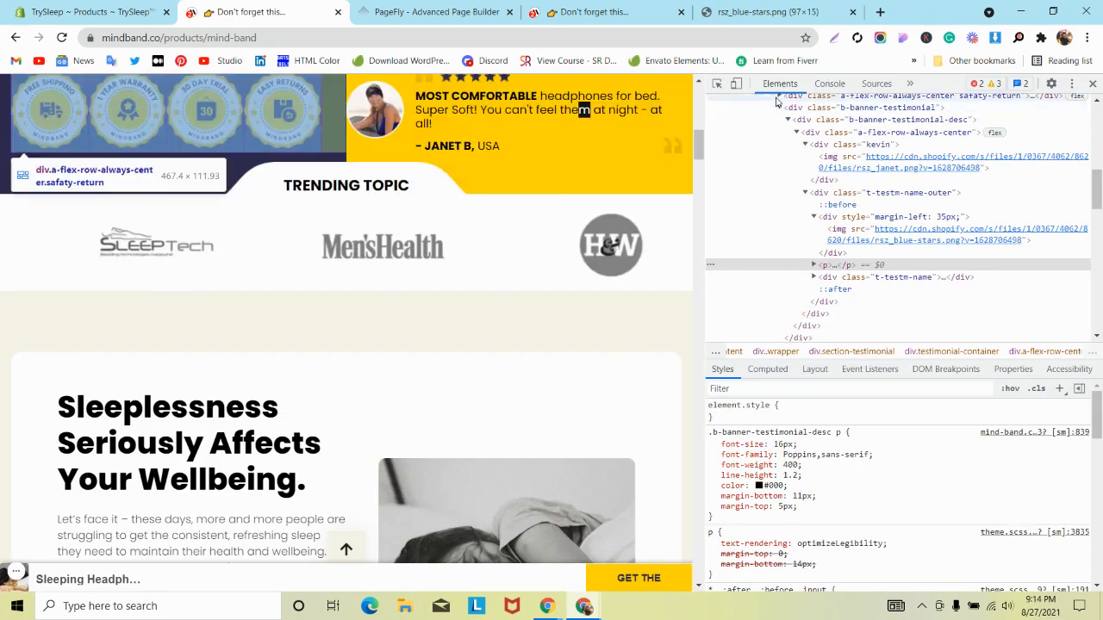
- Emulate the iPad Pro on the reference page and examine the tablet layout of its badges and testimonial section
left_click(736, 84)
left_click(285, 83)
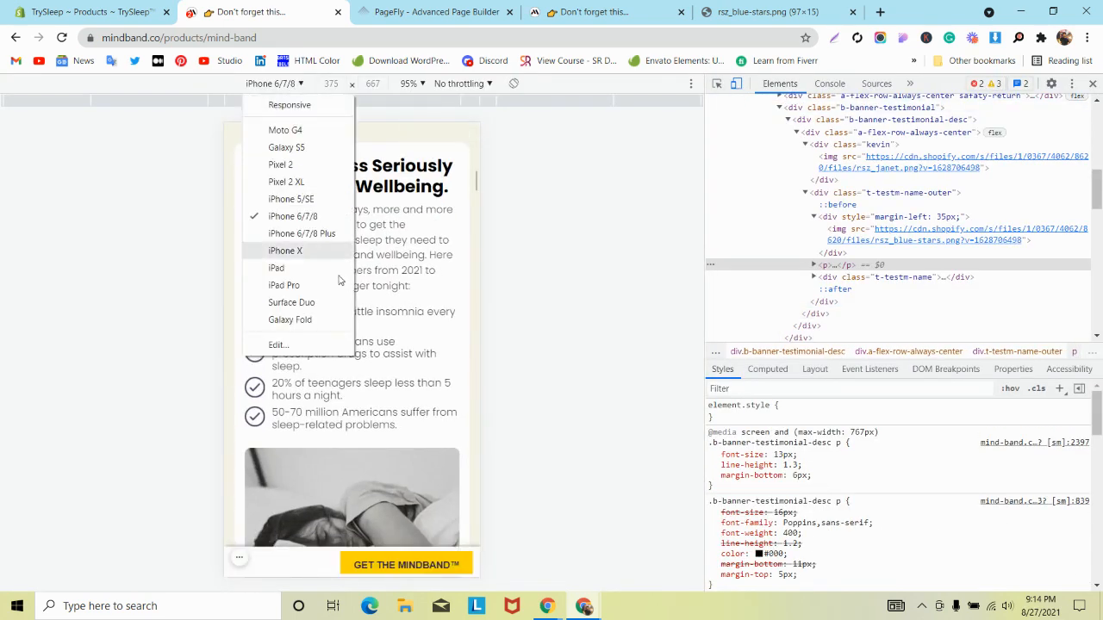
left_click(302, 303)
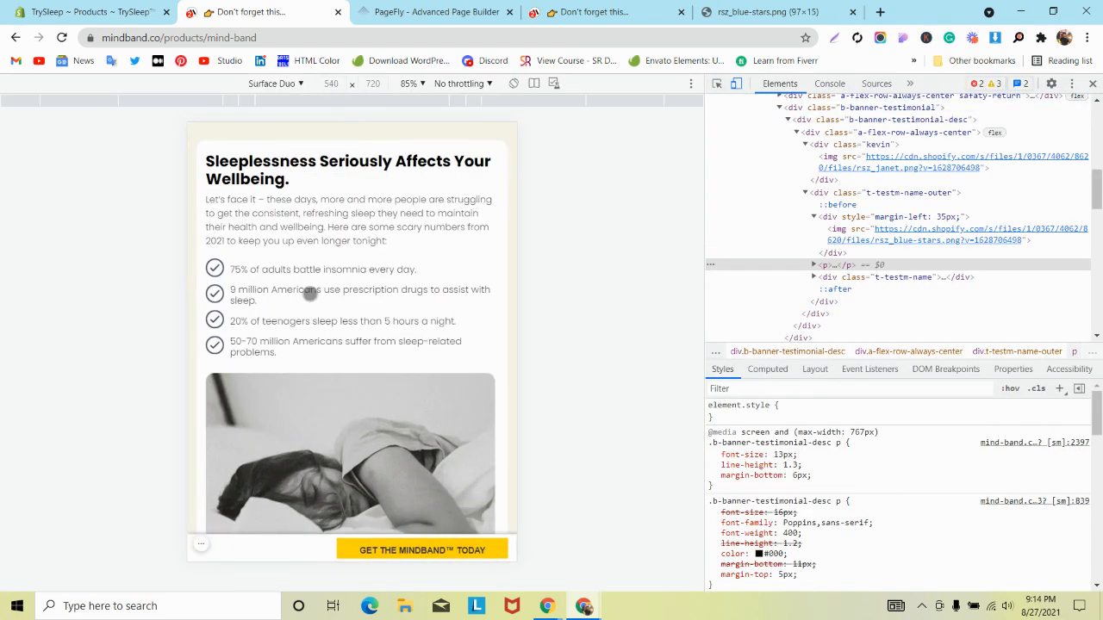
left_click(284, 84)
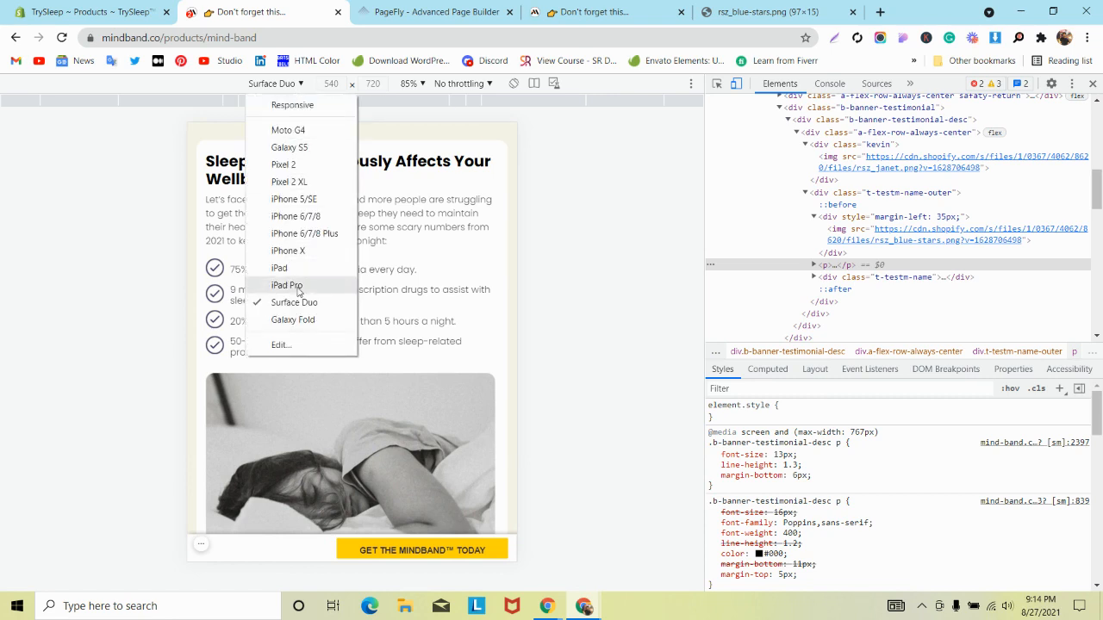
left_click(287, 285)
scroll(444, 266, "up", 4)
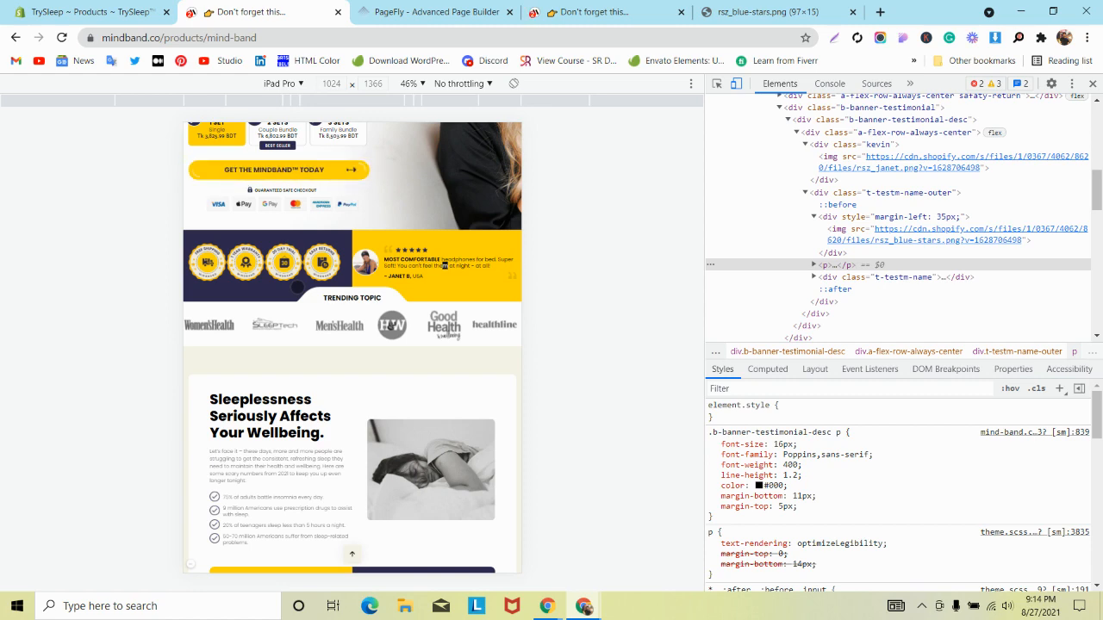
- Switch to the PageFly editor and set the trust badge row to 5 columns per line
left_click(431, 13)
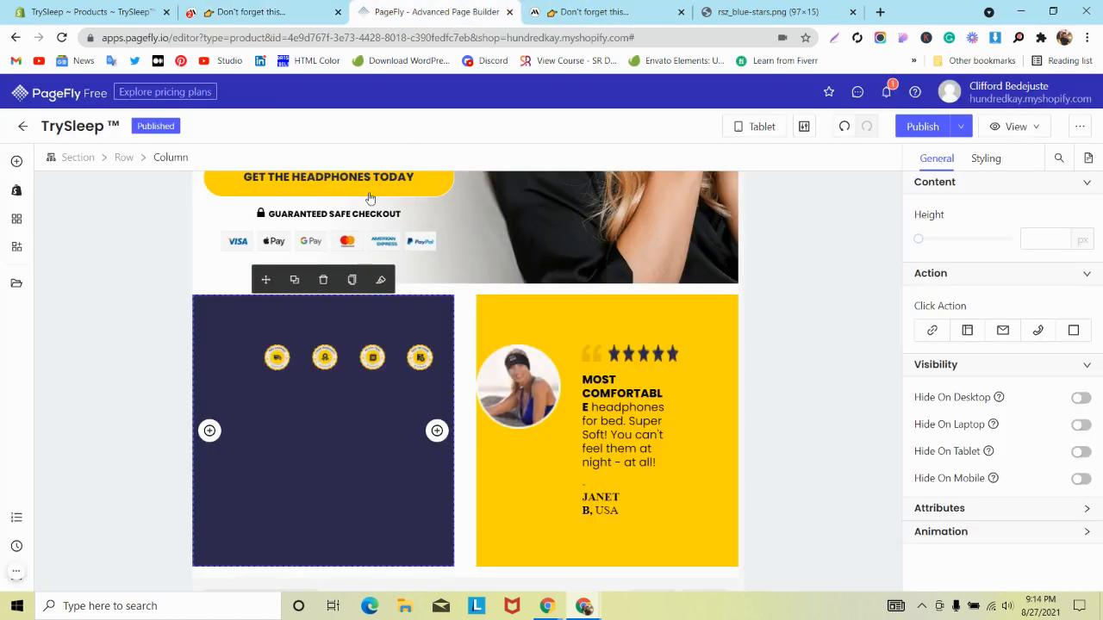
left_click(263, 353)
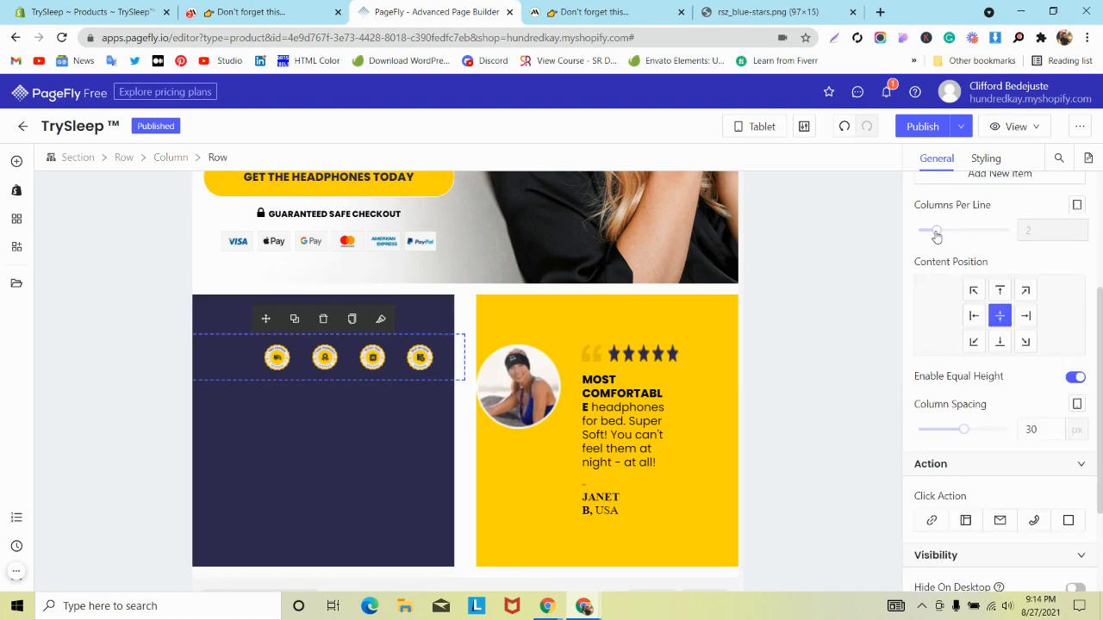
left_click_drag(937, 236, 983, 233)
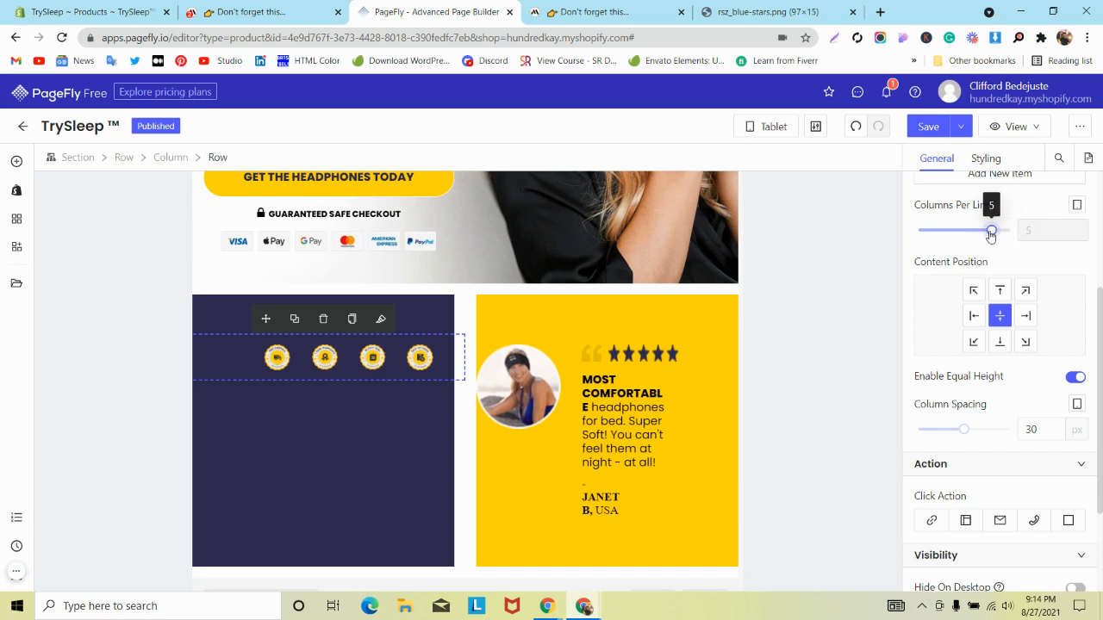
- Zero the trust badge row's padding on all sides, except for 20 px on the left and a small right padding
left_click(979, 160)
scroll(1004, 313, "up", 2)
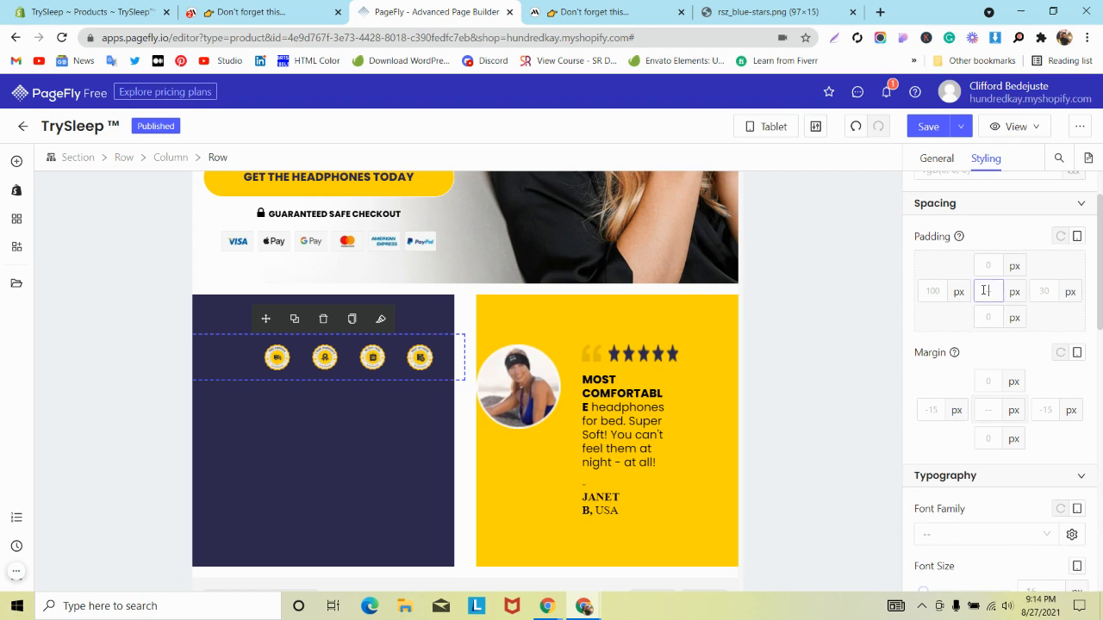
type("0")
left_click(929, 292)
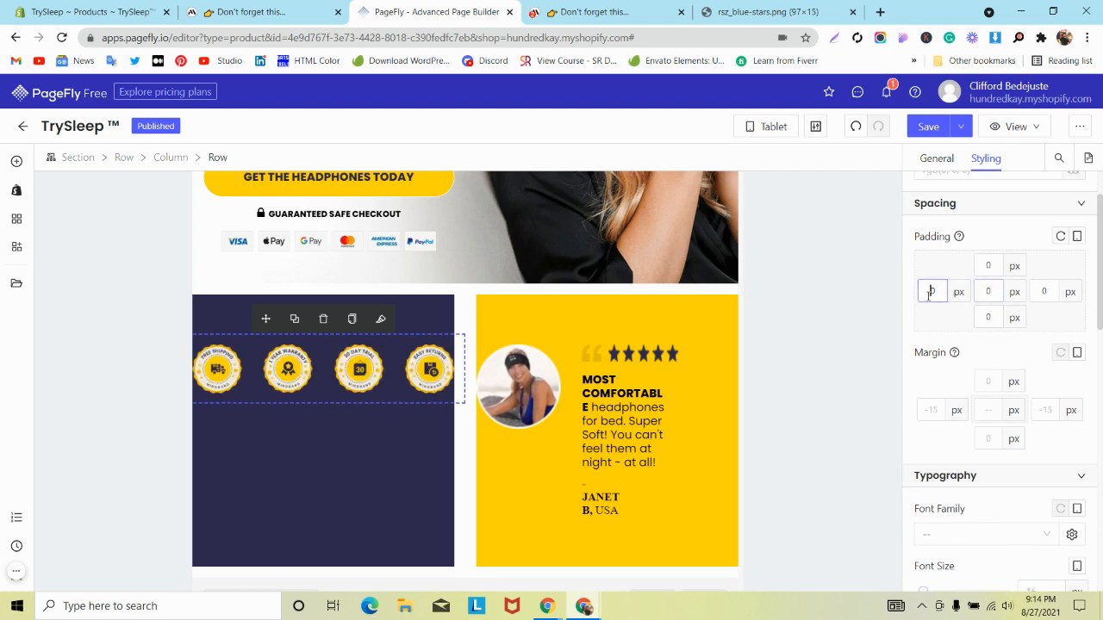
type("2")
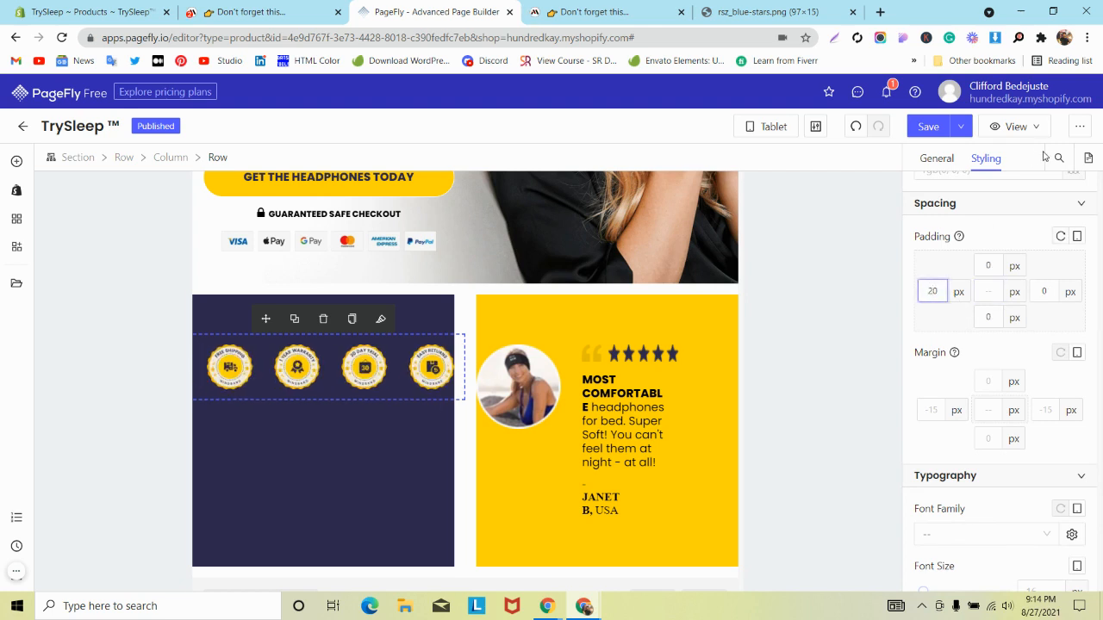
left_click(1043, 291)
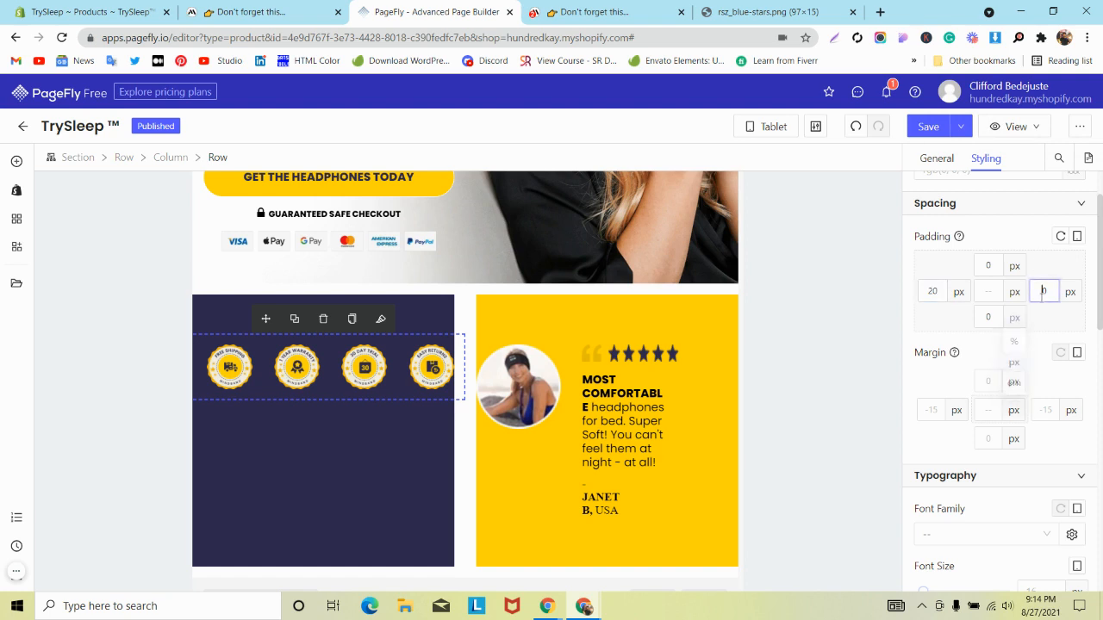
type("1")
- Set the top and bottom padding of the dark badge column to 25 px each
left_click(506, 397)
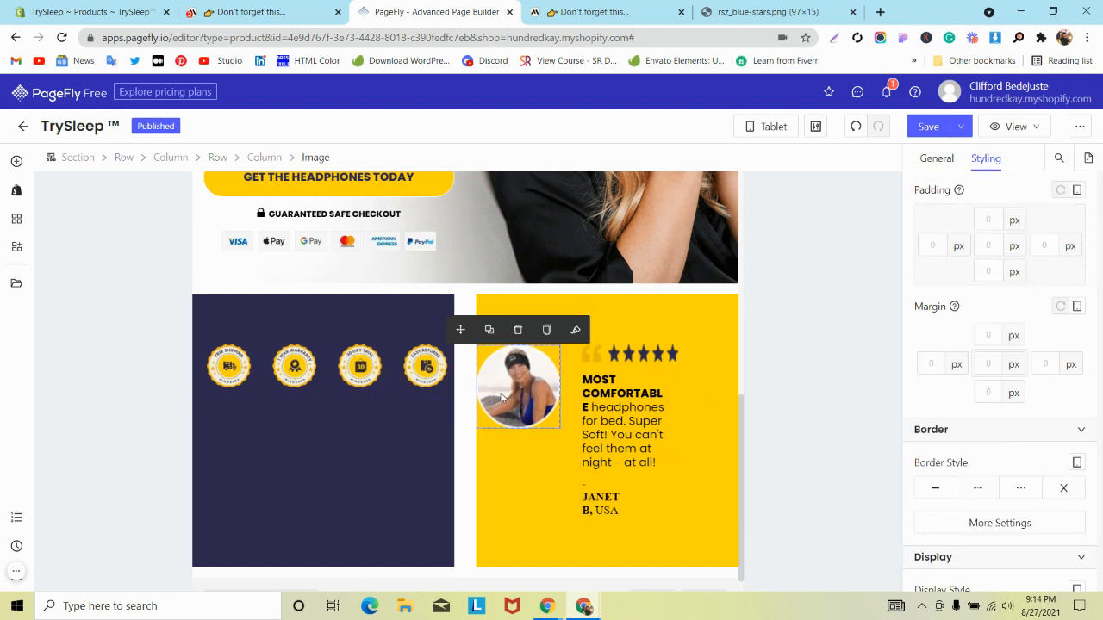
left_click(352, 447)
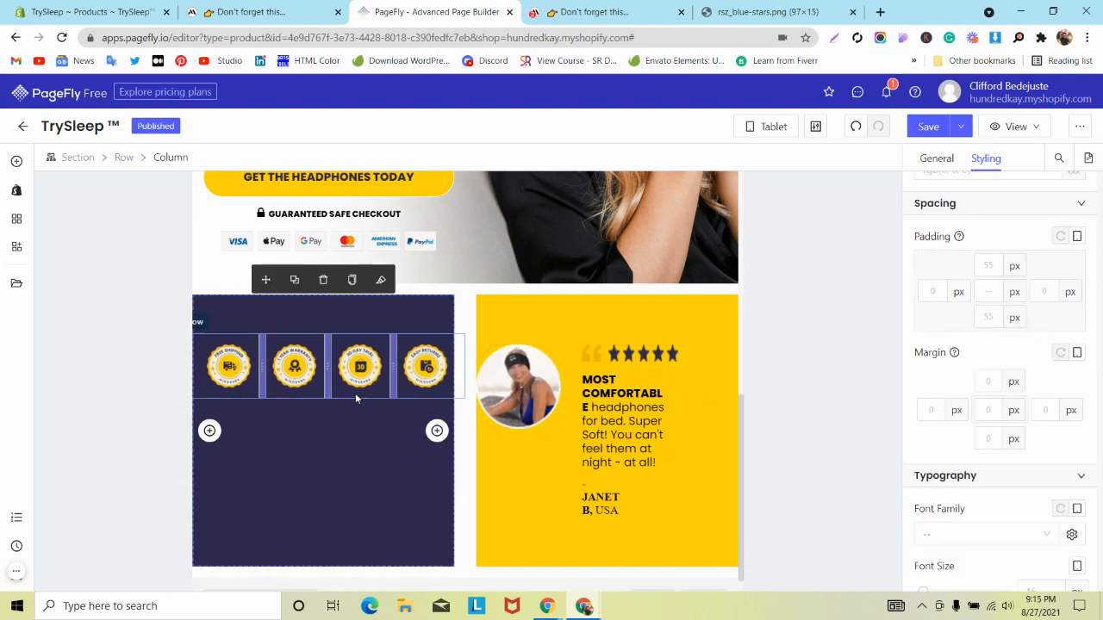
left_click(992, 262)
type("25")
left_click(992, 310)
type("2")
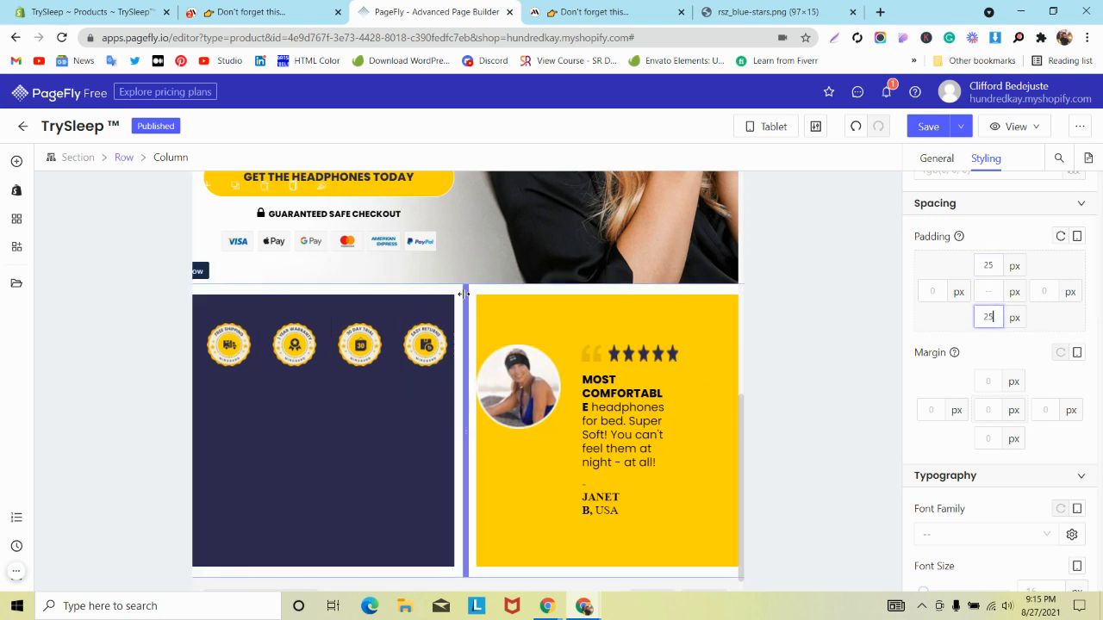
- Set the column spacing of the outer row holding the badges and testimonial to 0 px
left_click(936, 158)
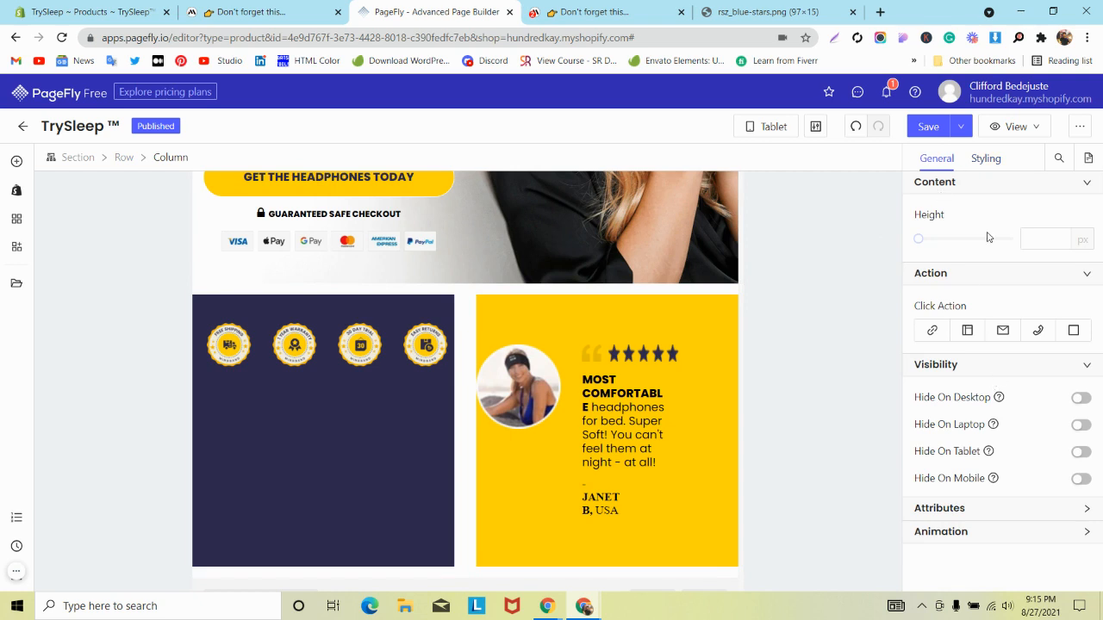
left_click(126, 160)
scroll(1014, 394, "down", 2)
double_click(1030, 428)
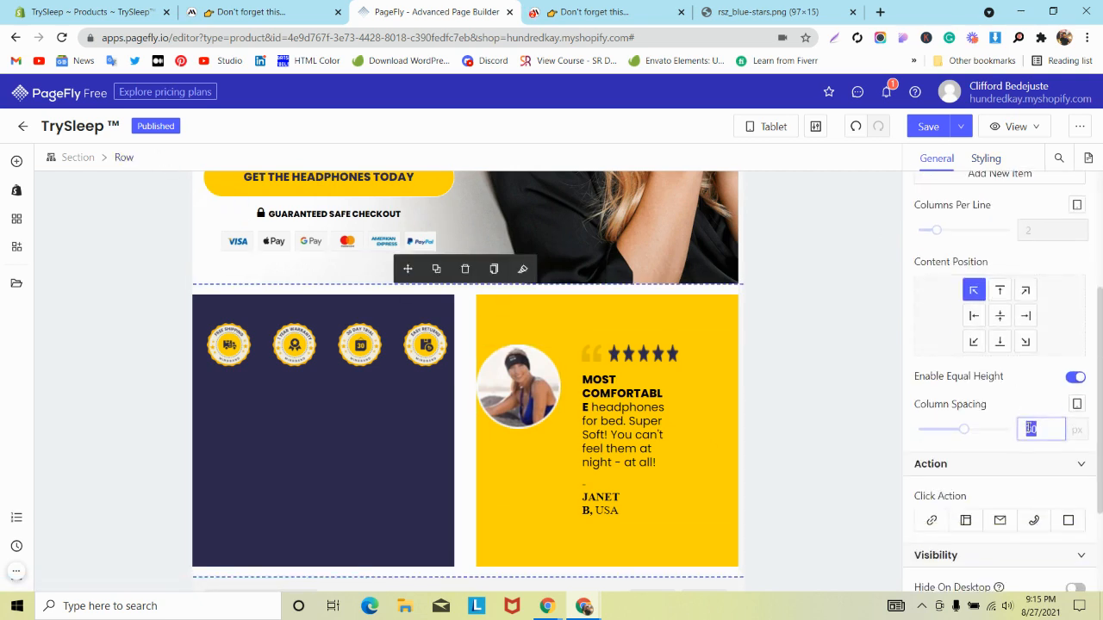
type("0")
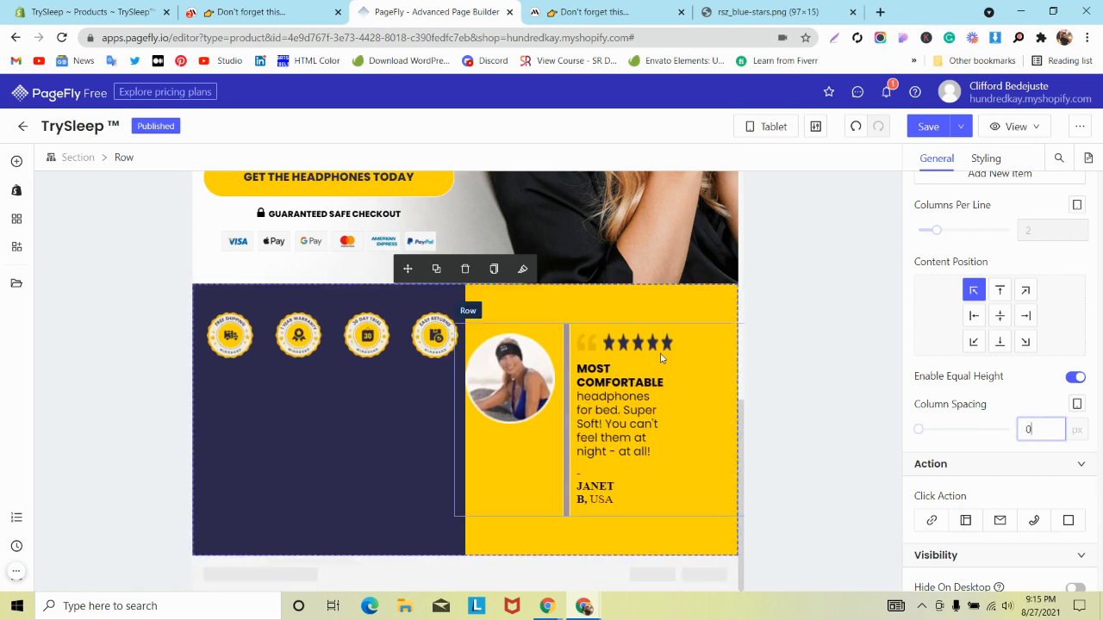
- Resize the reviewer's portrait in the testimonial to a width of 65 px, matching the badge images
left_click(510, 378)
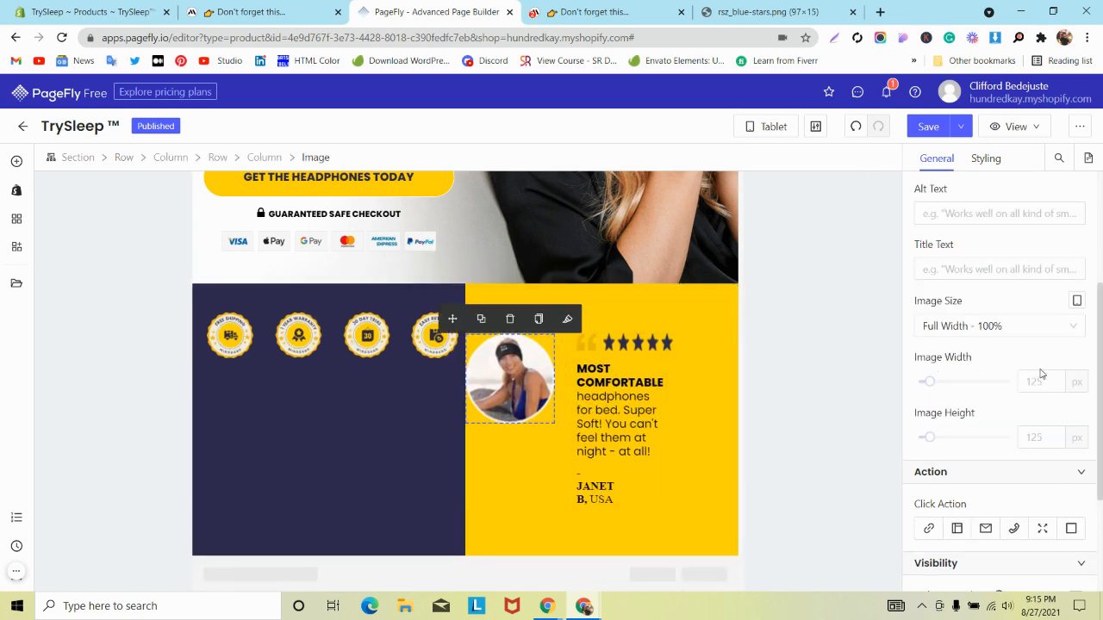
left_click(426, 341)
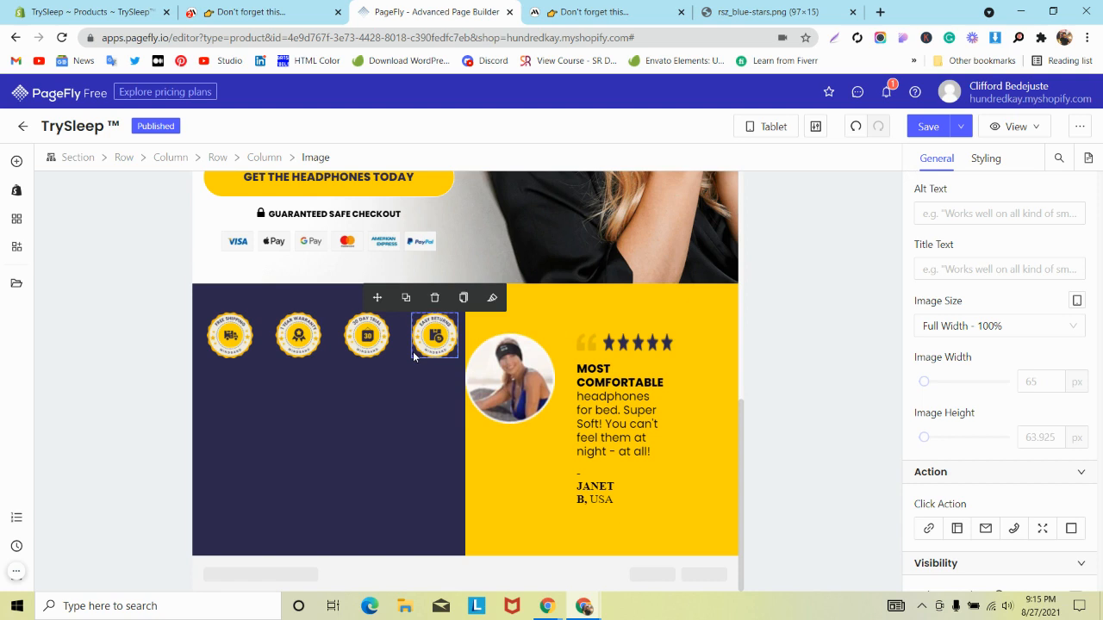
left_click(497, 388)
type("65")
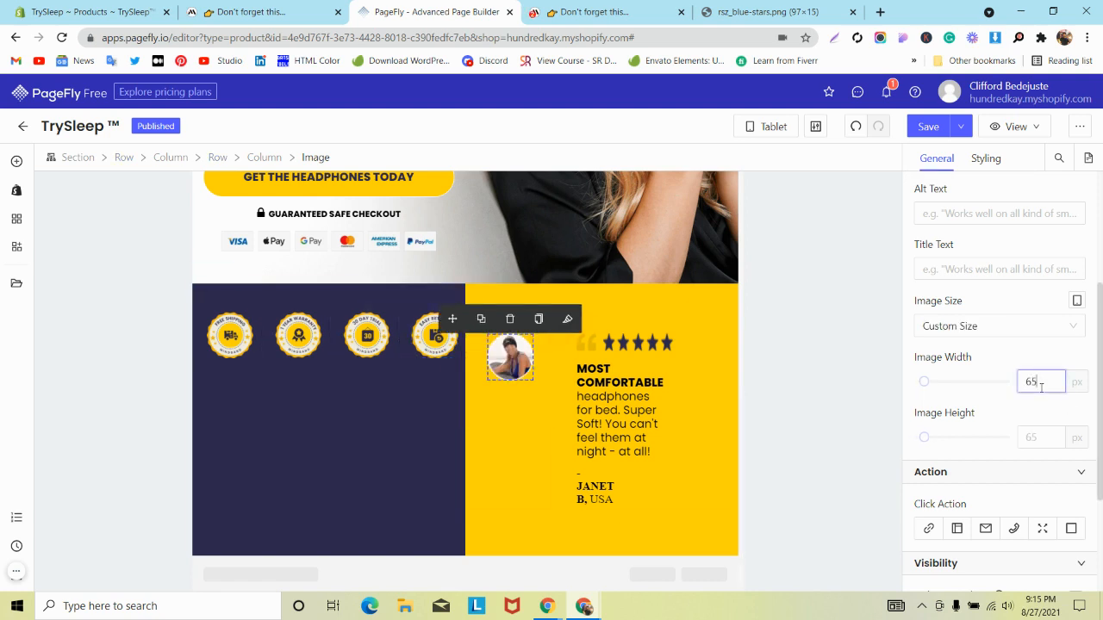
- Set the trust badge row's column spacing to 20 px
left_click(283, 308)
double_click(1030, 431)
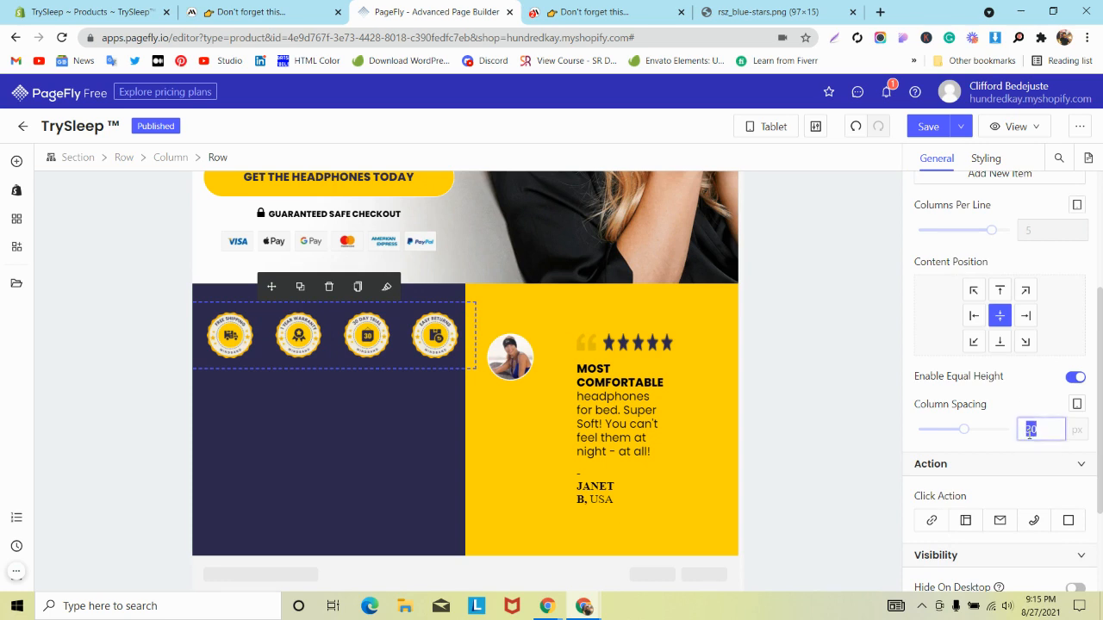
type("0")
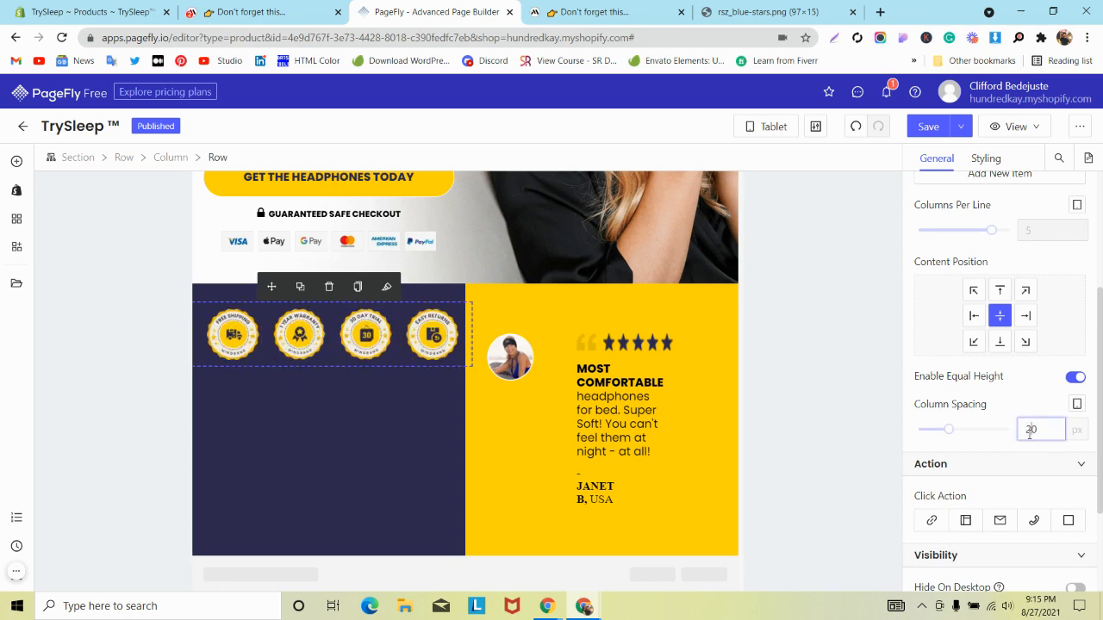
- Set the inner testimonial row's column spacing to 0 px and undo the last layout change
left_click(554, 347)
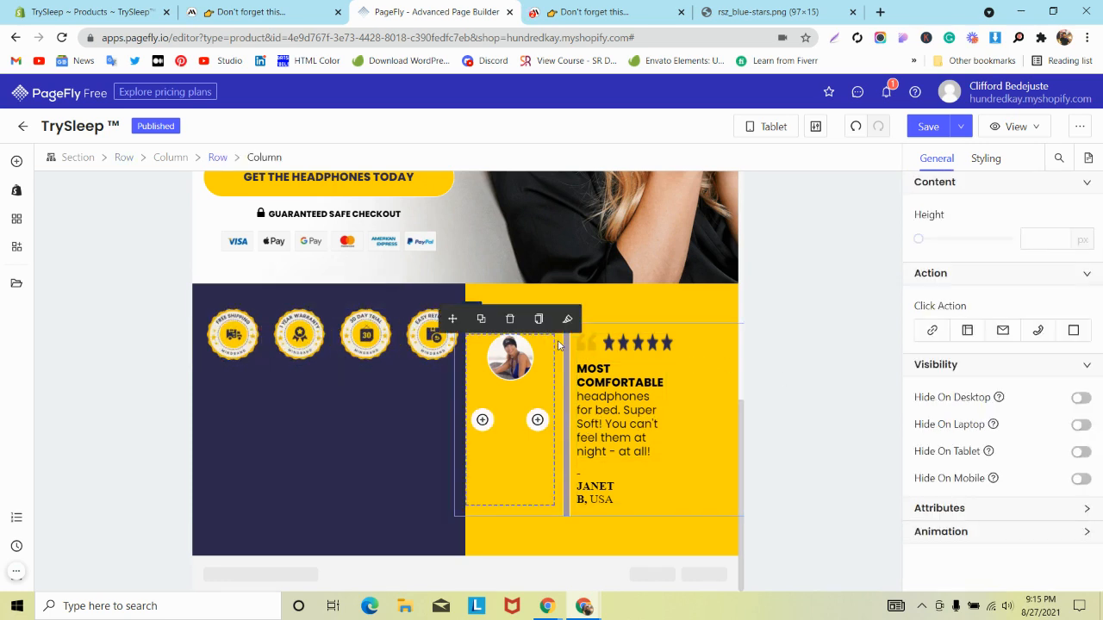
left_click(560, 346)
double_click(1023, 428)
type("0")
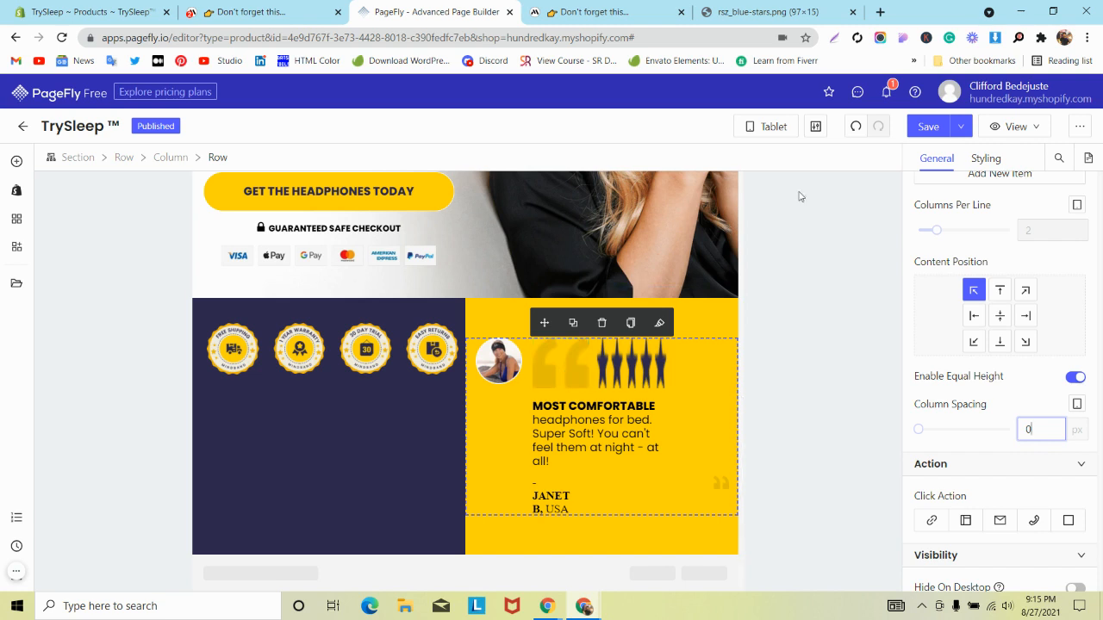
left_click(855, 126)
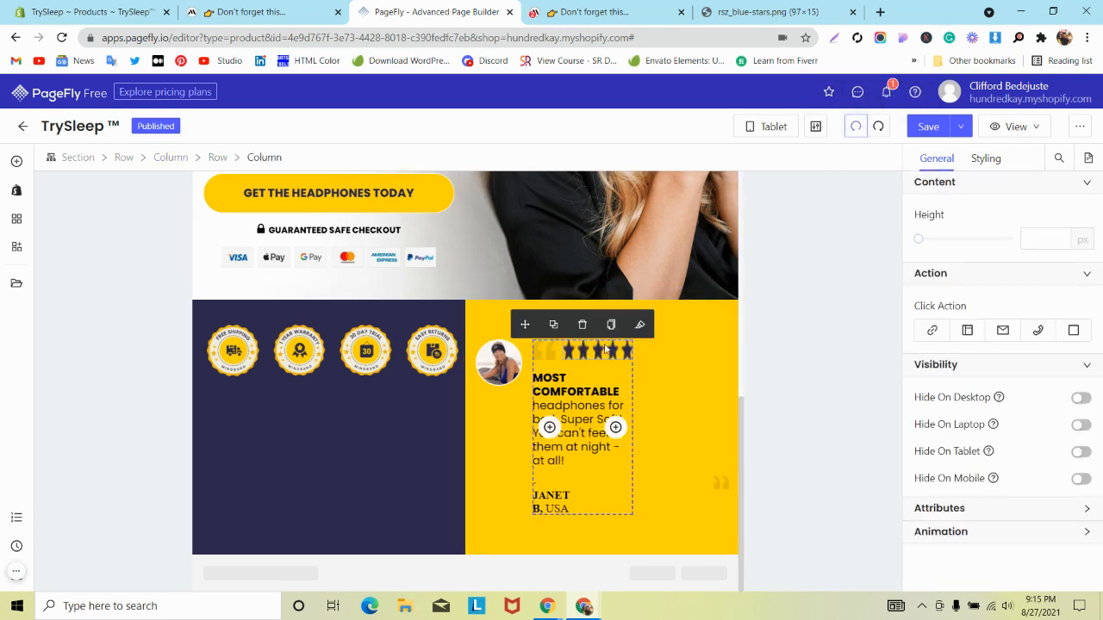
- Set the testimonial row's left and right padding to 20 px each
left_click(677, 369)
left_click(986, 160)
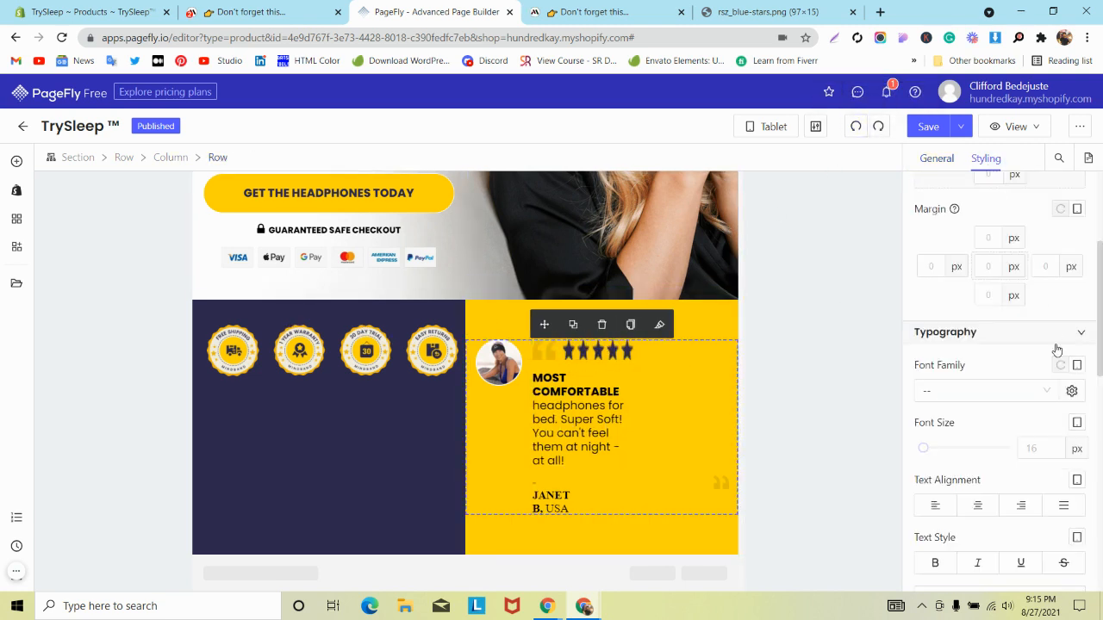
scroll(1058, 349, "up", 3)
type("20")
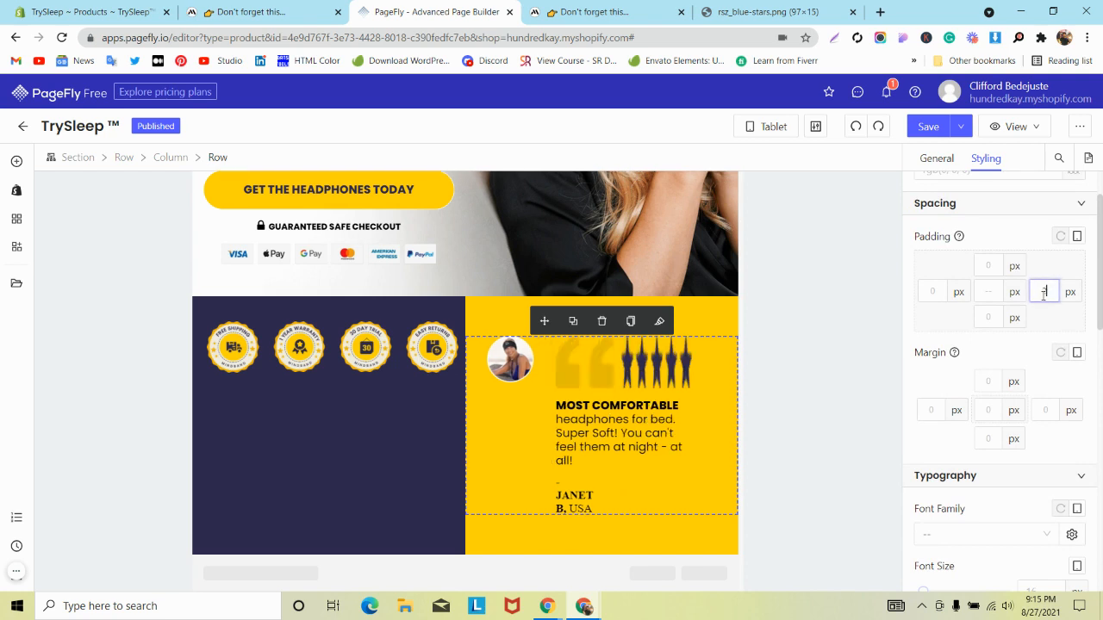
left_click(933, 291)
type("20")
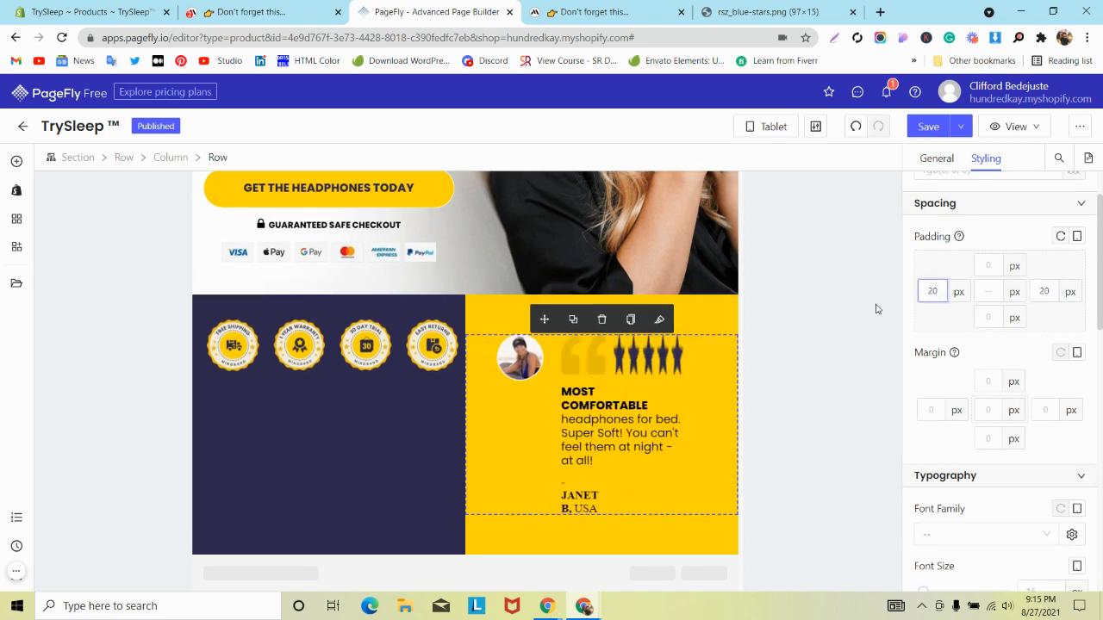
- Set the width of the opening quotation mark image in the testimonial to 20 px
left_click(585, 352)
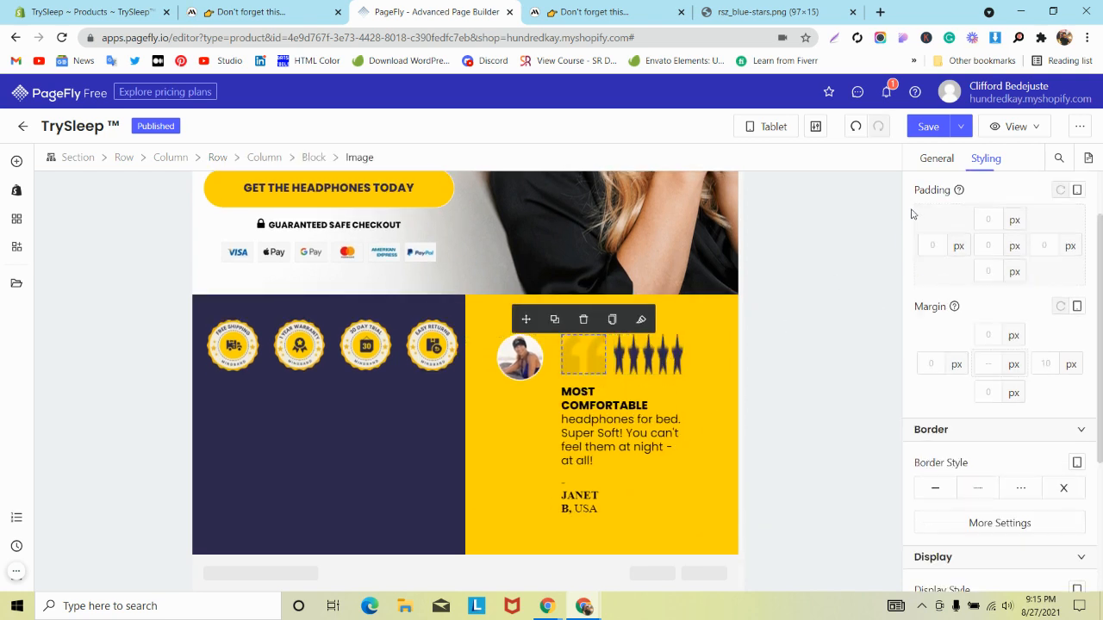
left_click(936, 158)
scroll(1038, 370, "down", 2)
left_click(1038, 381)
type("20")
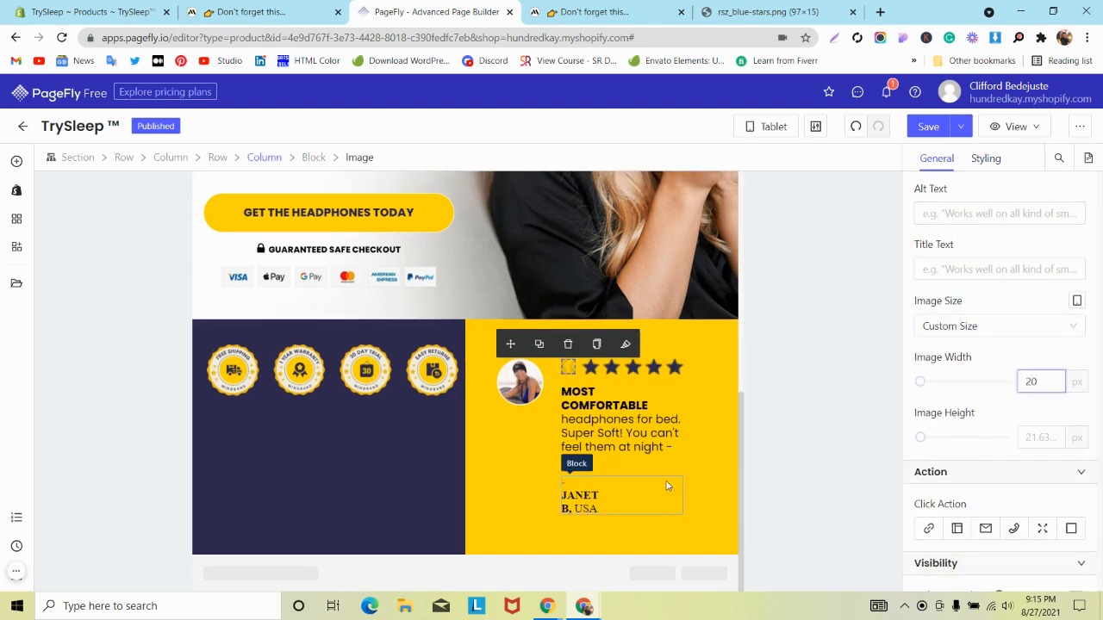
- Set the width of the testimonial's star rating image to 100 px
left_click(1038, 382)
key("BackSpace")
key("BackSpace")
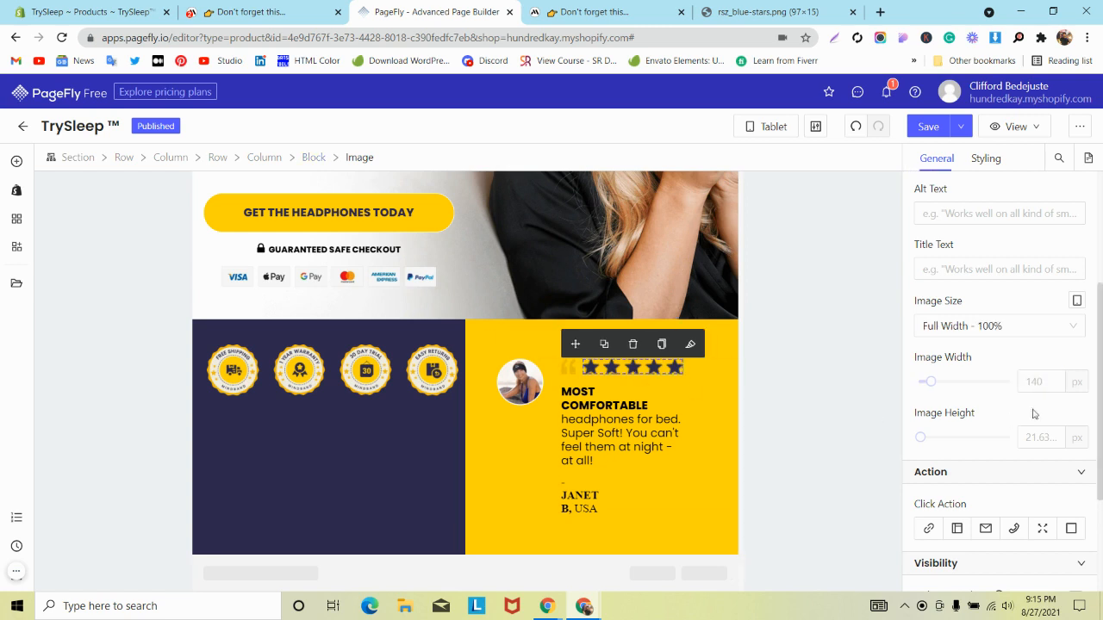
type("100")
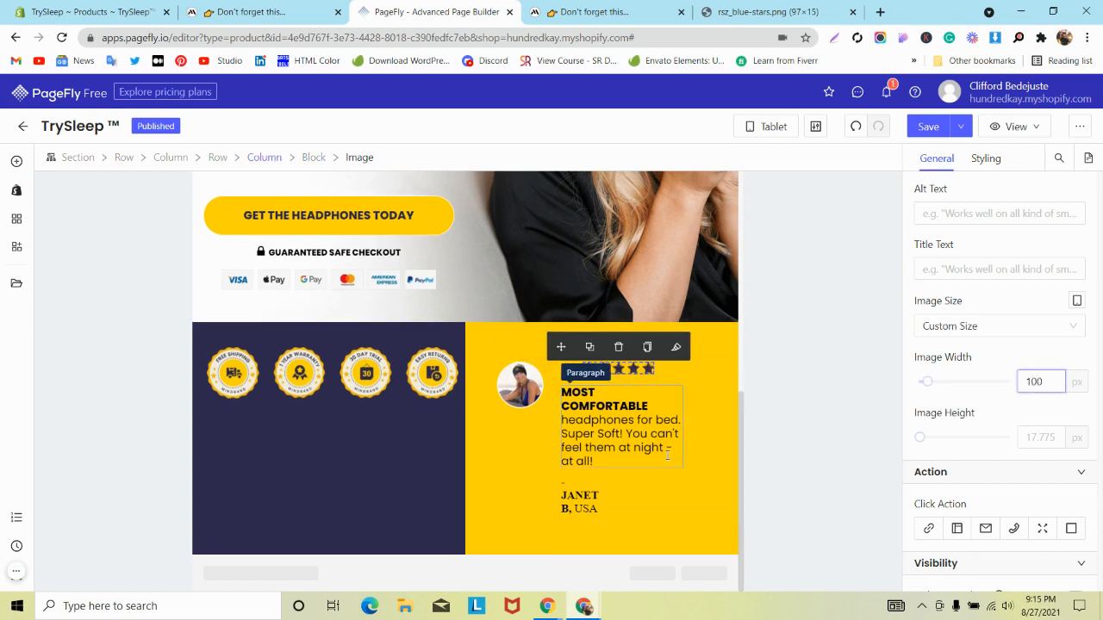
- Reduce the testimonial row's right padding to 5 px
left_click(657, 447)
left_click(732, 435)
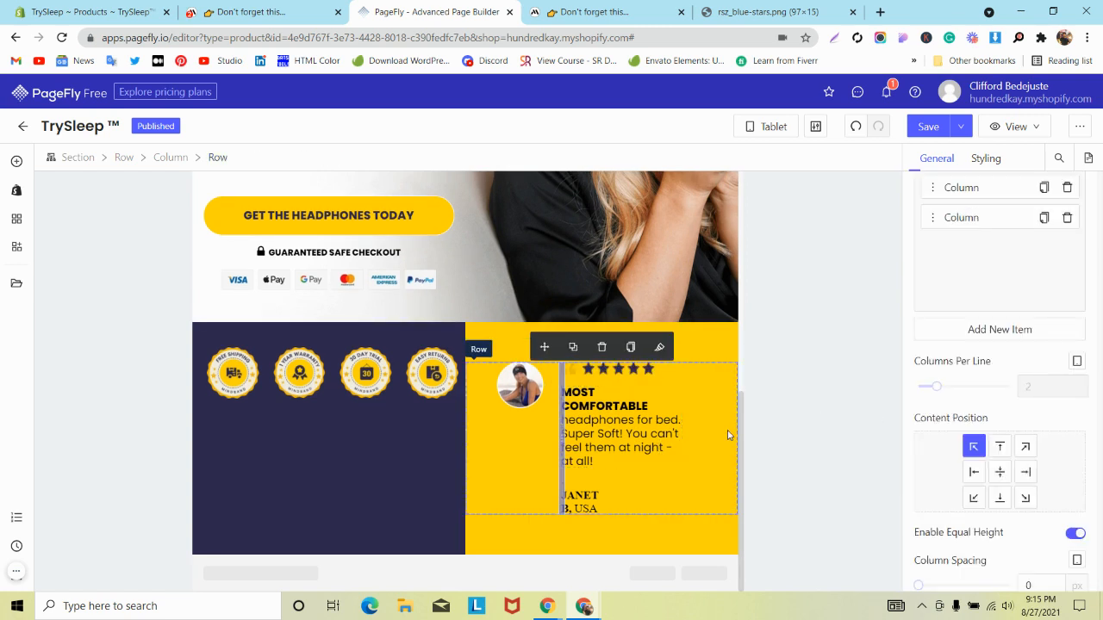
left_click(987, 160)
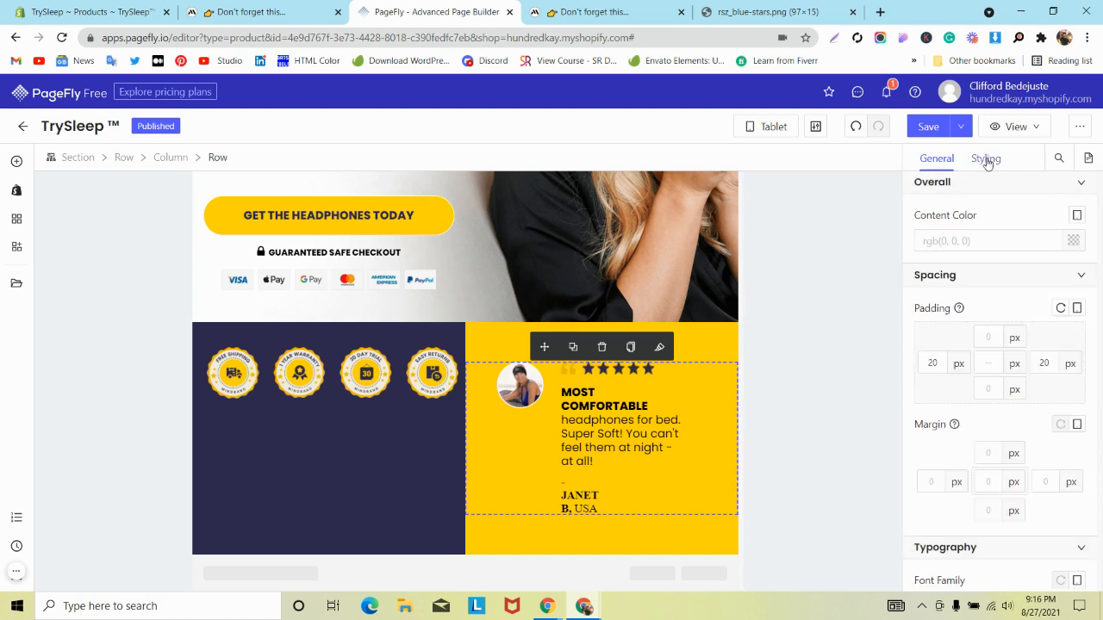
double_click(1043, 362)
type("5")
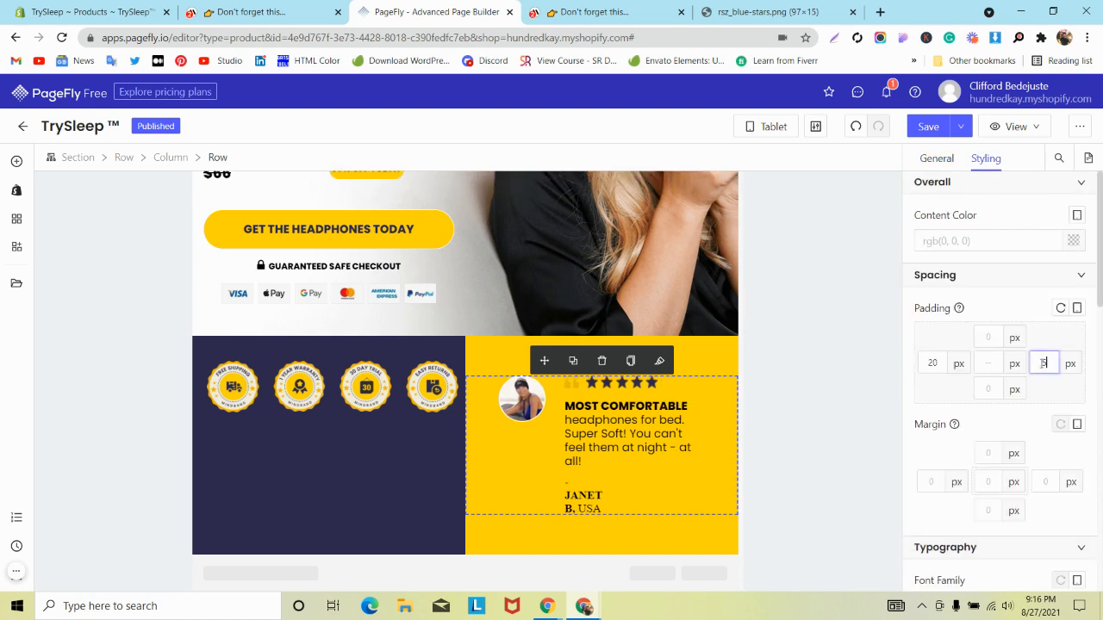
- Select the block holding the reviewer's name and switch to the laptop layout to examine it there
left_click(624, 499)
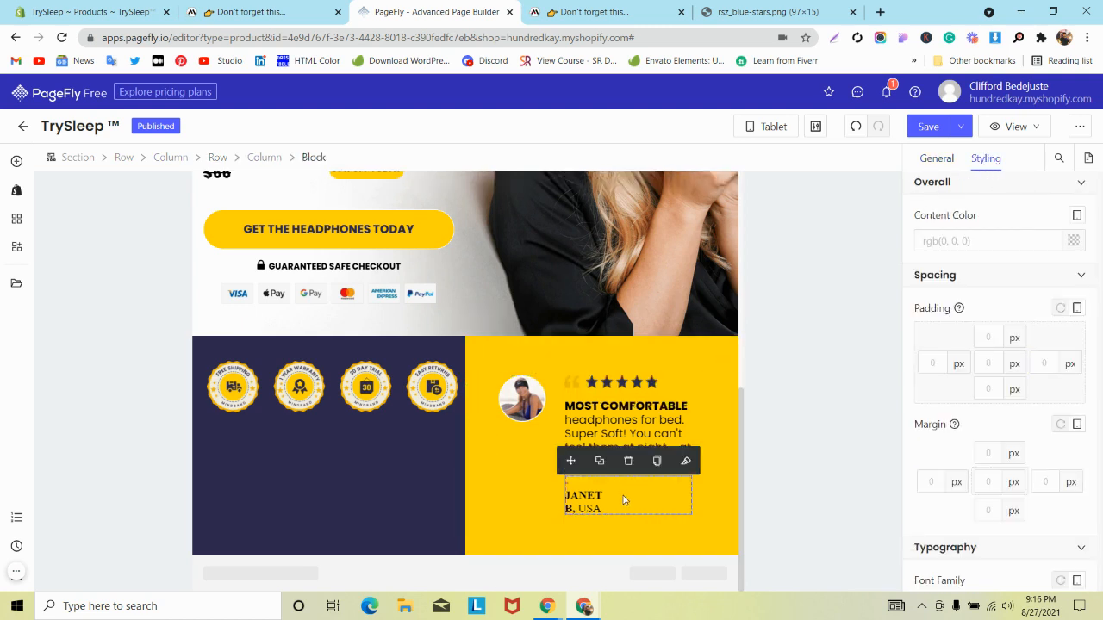
left_click(588, 507)
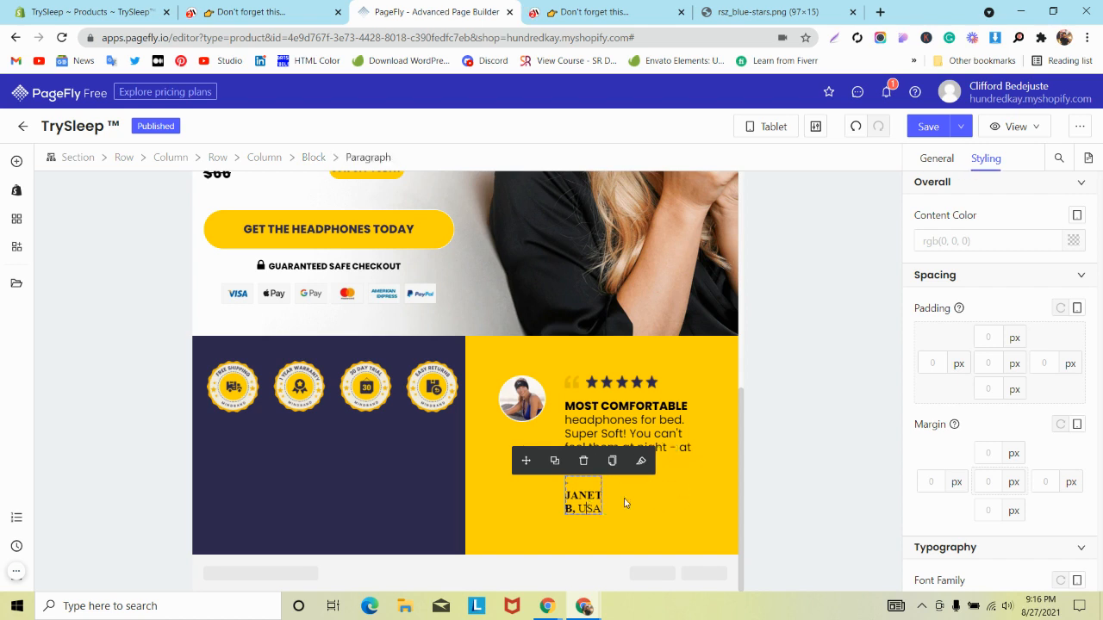
left_click(650, 499)
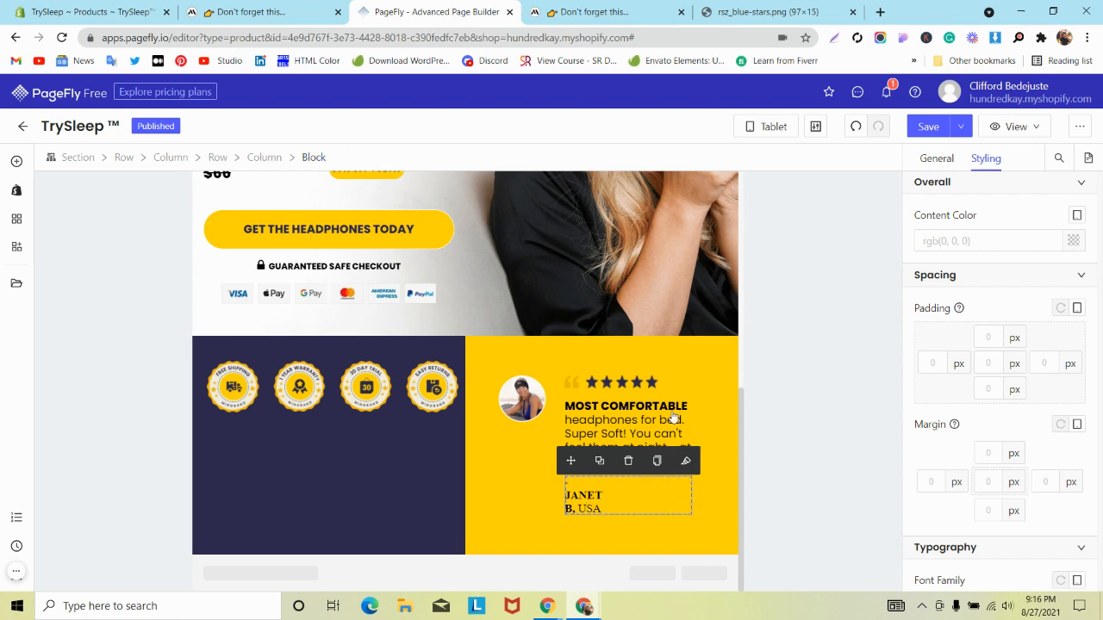
left_click(765, 126)
left_click(769, 178)
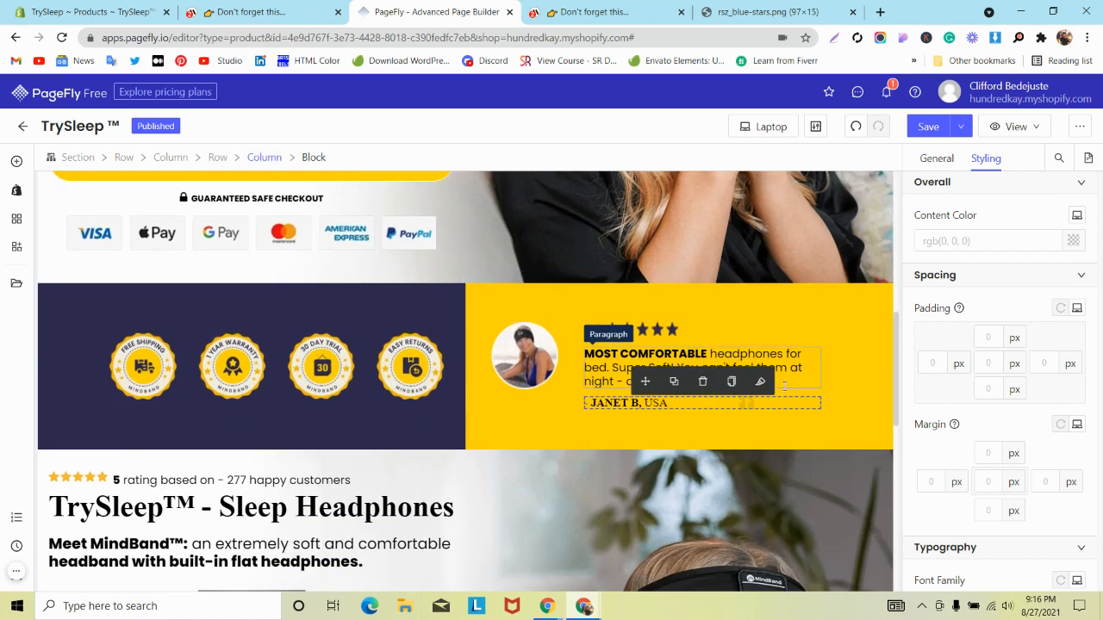
- Try setting the margins of the testimonial's closing quotation mark image to 0 px in the laptop layout, check the tablet layout, and undo it
left_click(746, 403)
left_click(982, 436)
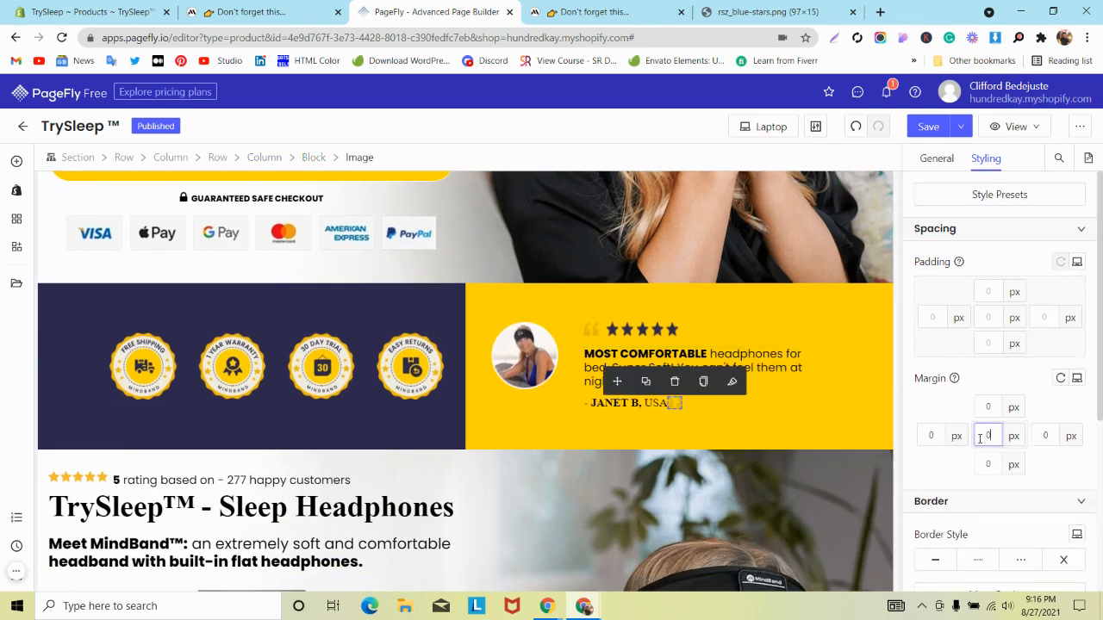
left_click(766, 126)
left_click(768, 200)
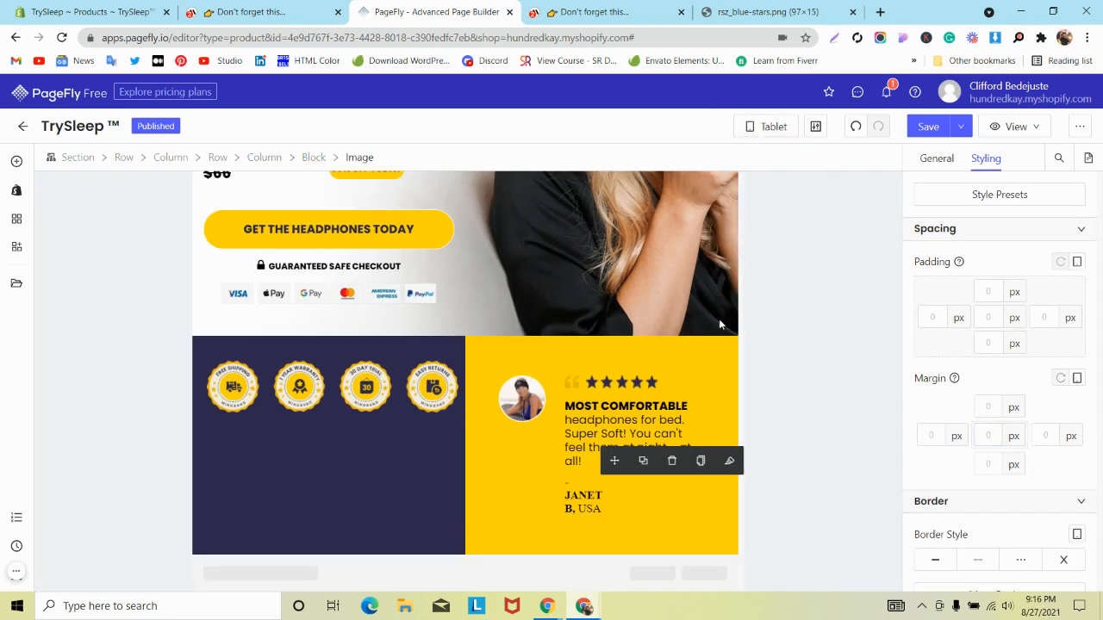
left_click(630, 506)
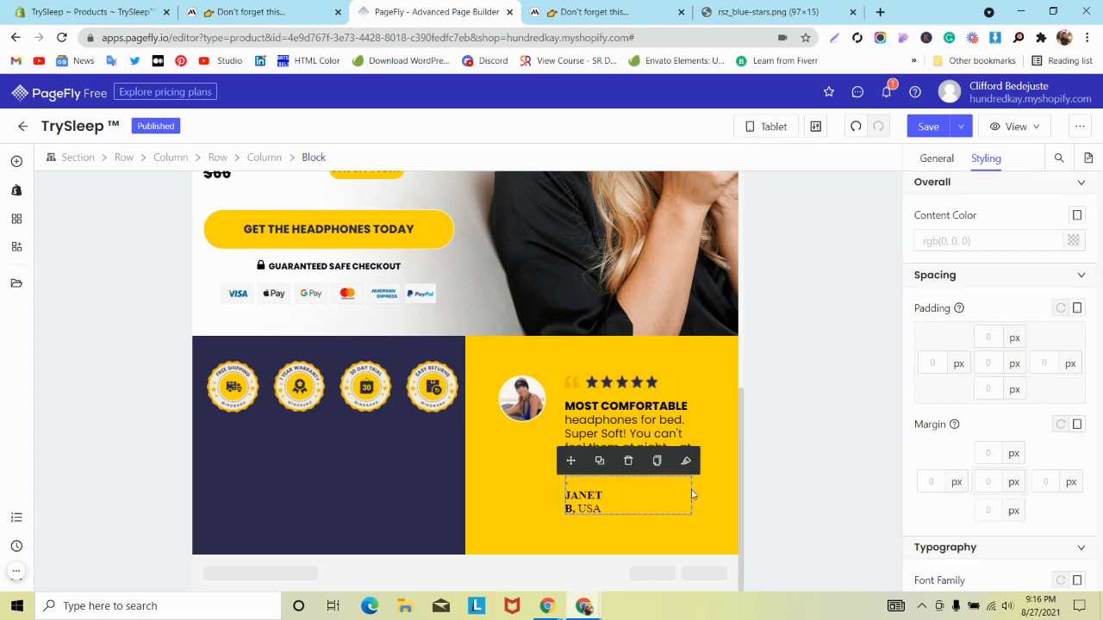
left_click(856, 127)
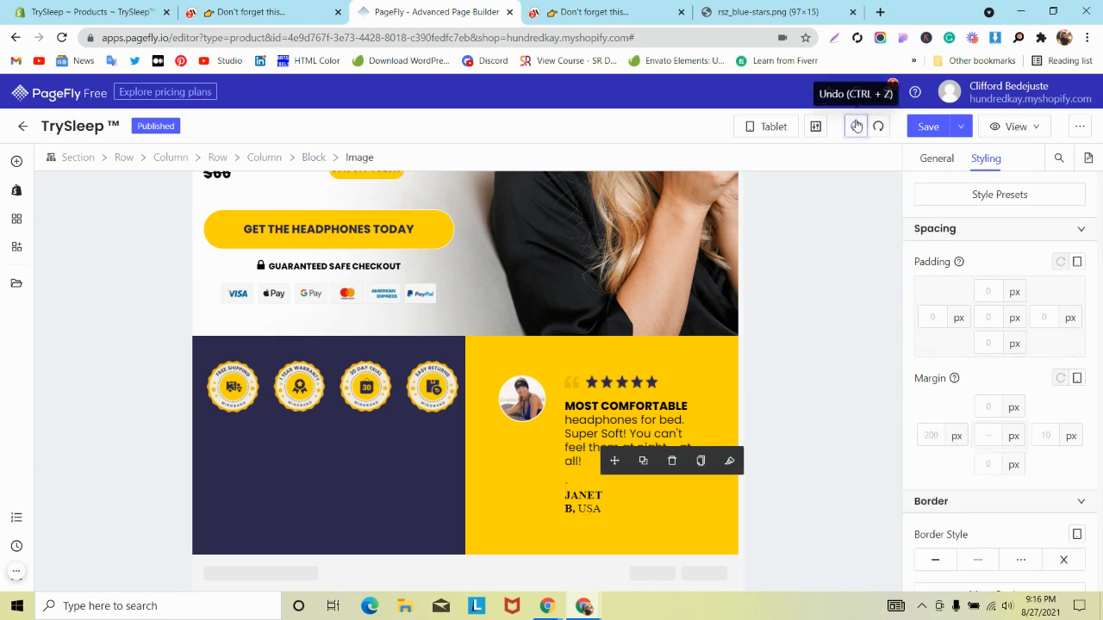
- Compare the closing quotation mark image's placement and settings across the laptop, tablet and all-devices layouts, ending in the tablet layout
left_click(791, 127)
left_click(770, 178)
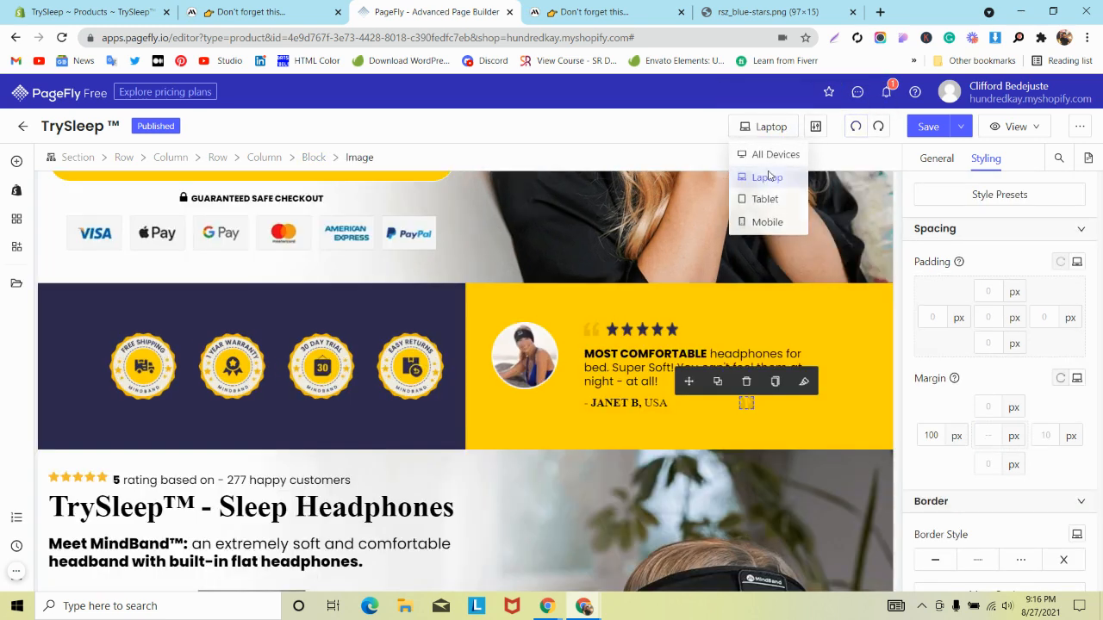
left_click(791, 128)
left_click(764, 200)
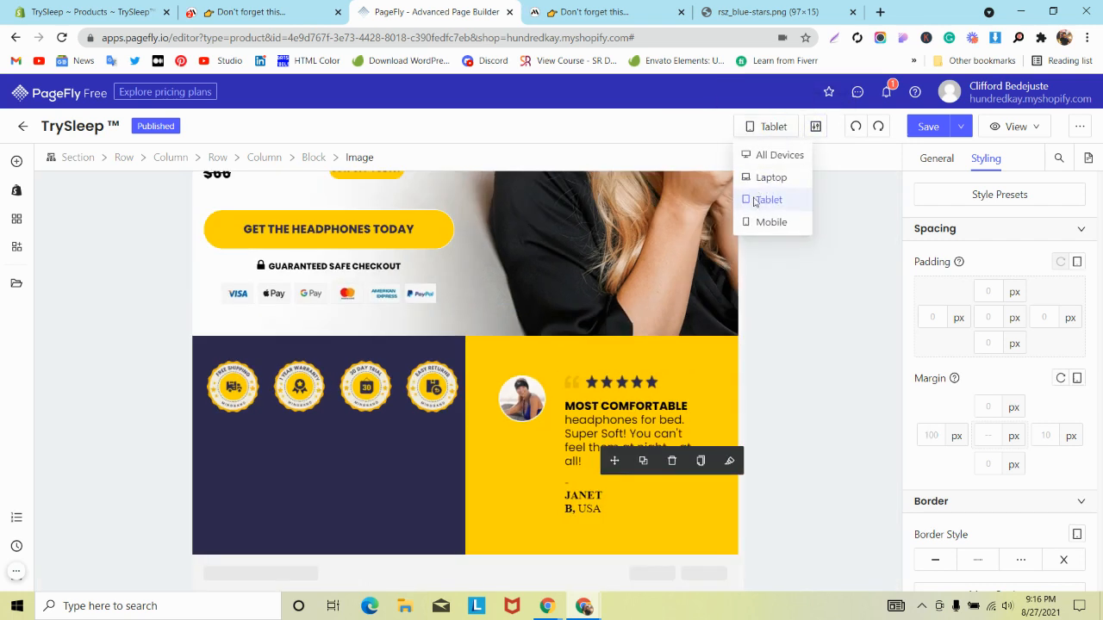
left_click(595, 499)
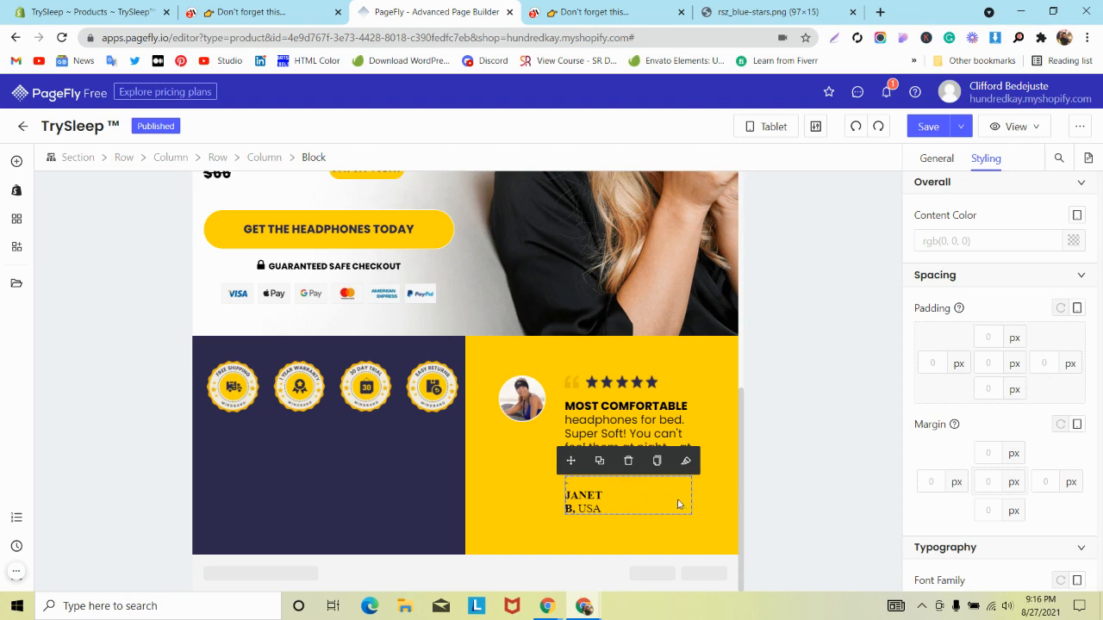
left_click(766, 127)
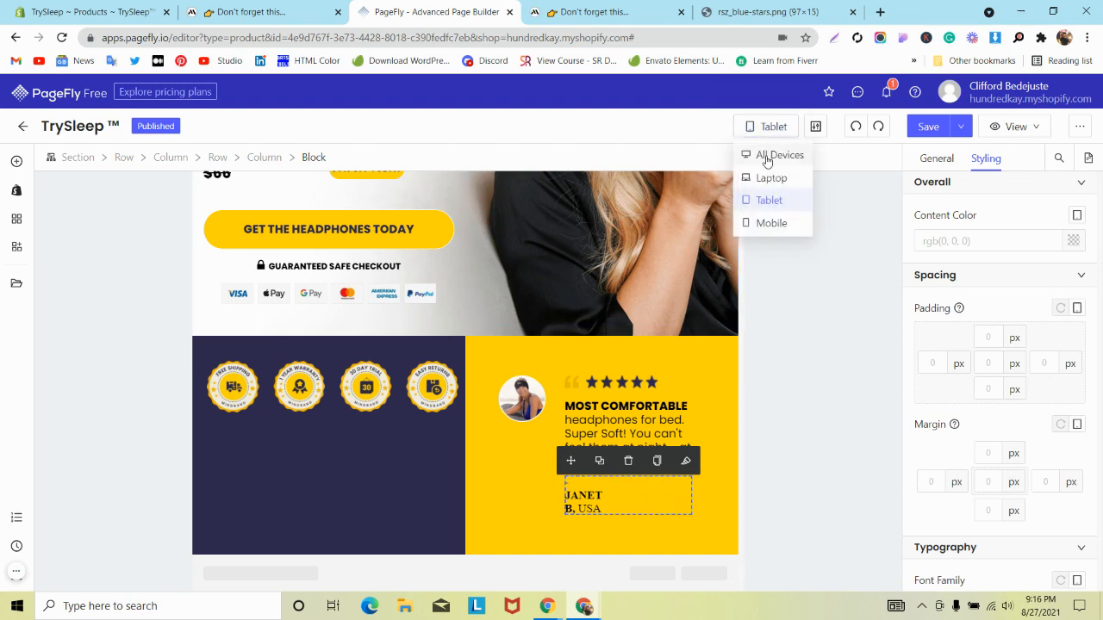
left_click(764, 156)
left_click(797, 493)
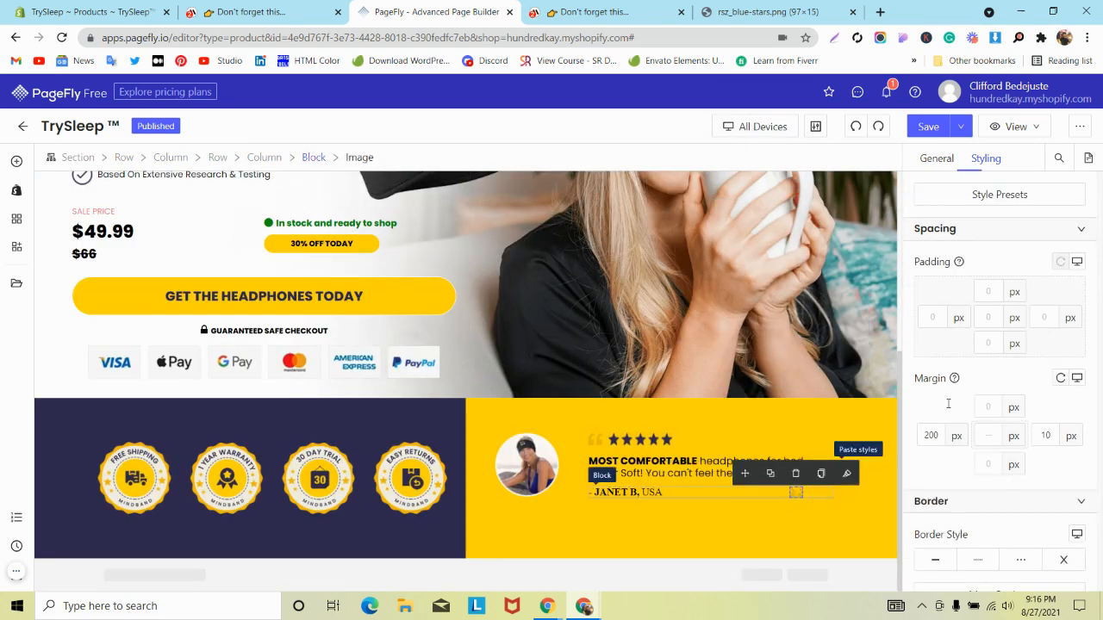
left_click(934, 161)
scroll(980, 350, "down", 4)
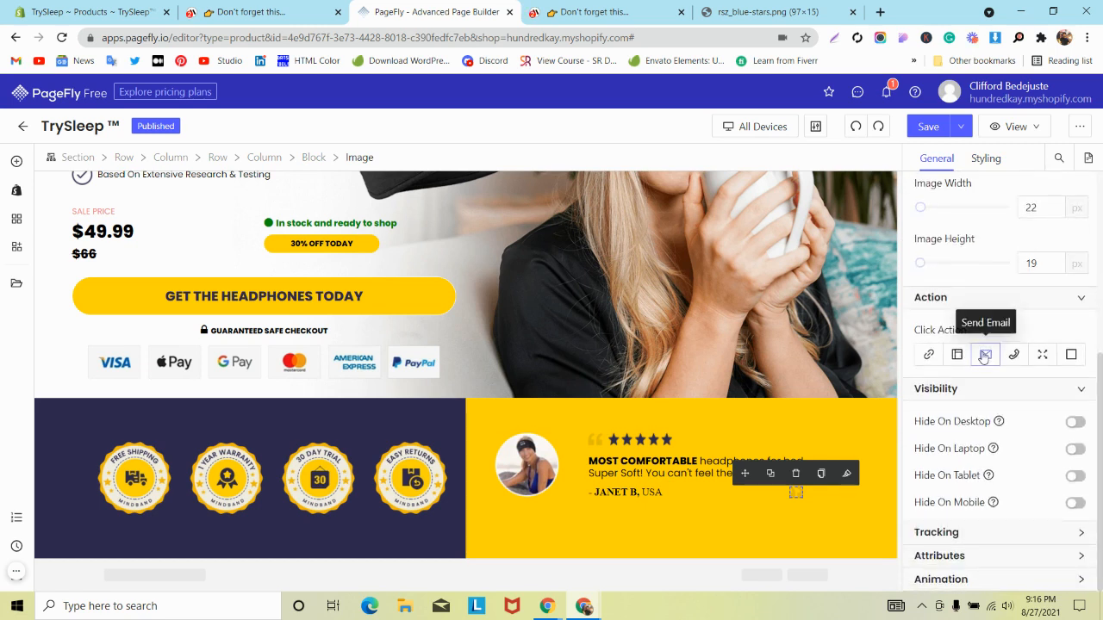
left_click(751, 127)
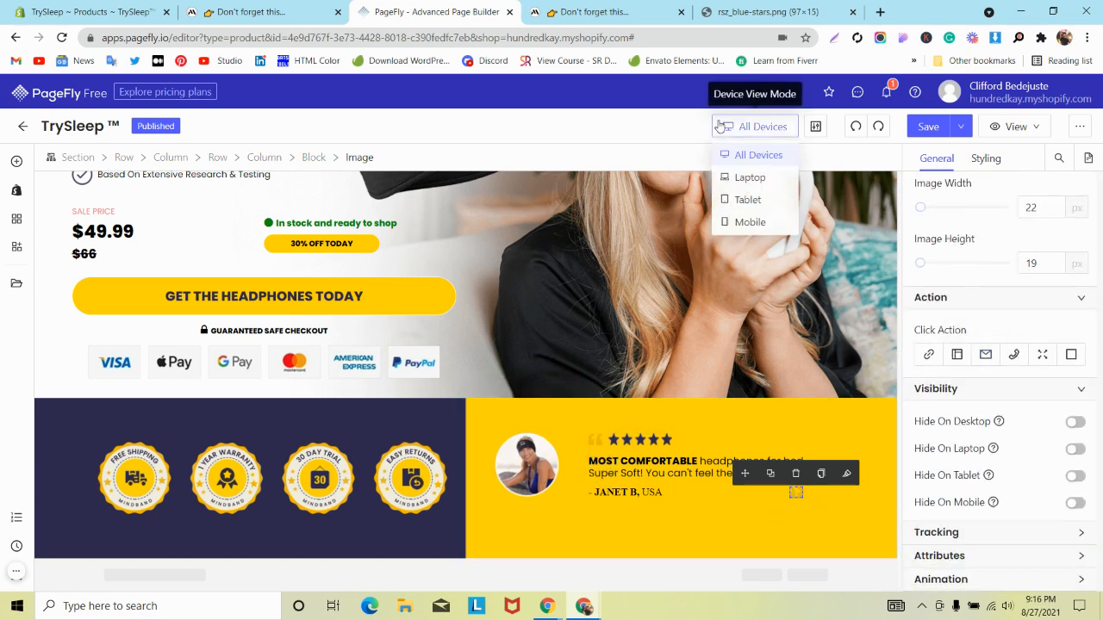
left_click(734, 200)
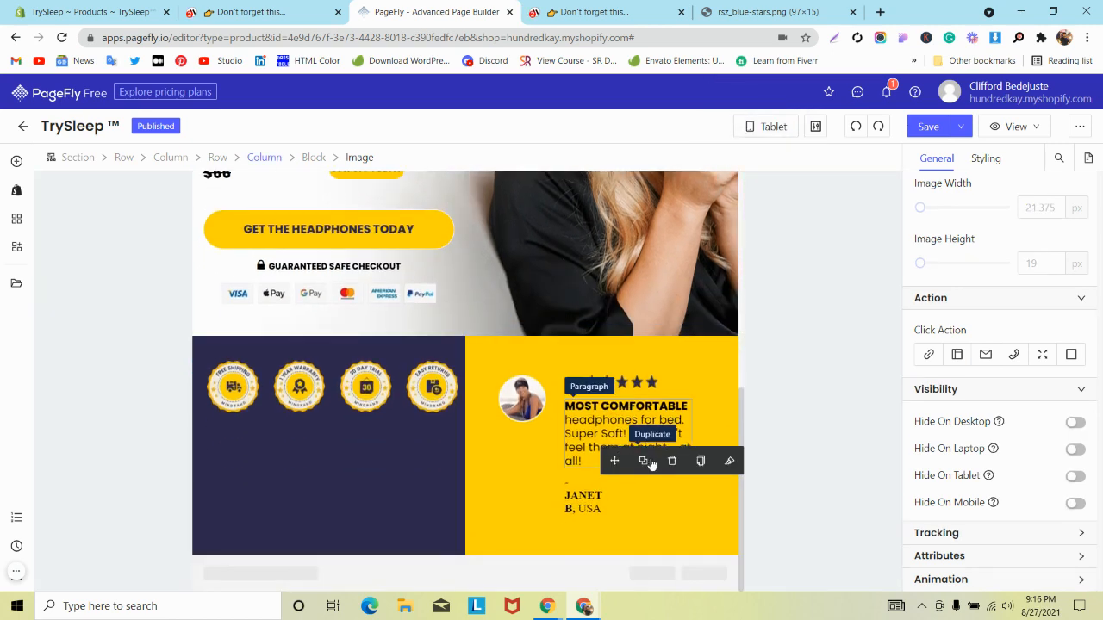
- Examine the styling of the reviewer's name paragraph and compare the testimonial with the reference MindBand page
left_click(726, 500)
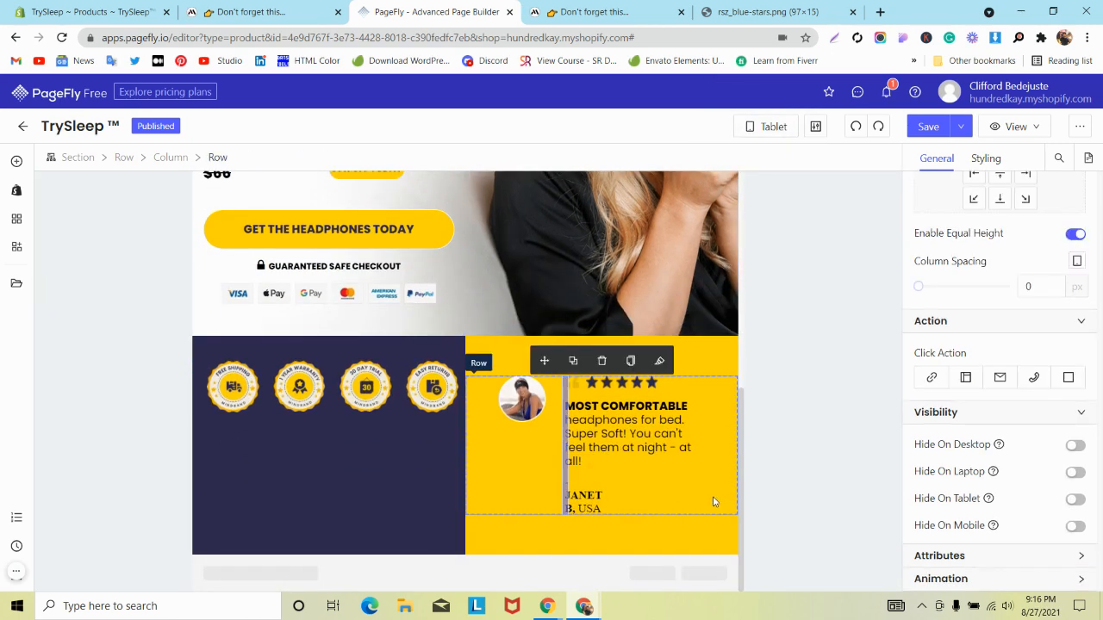
left_click(623, 504)
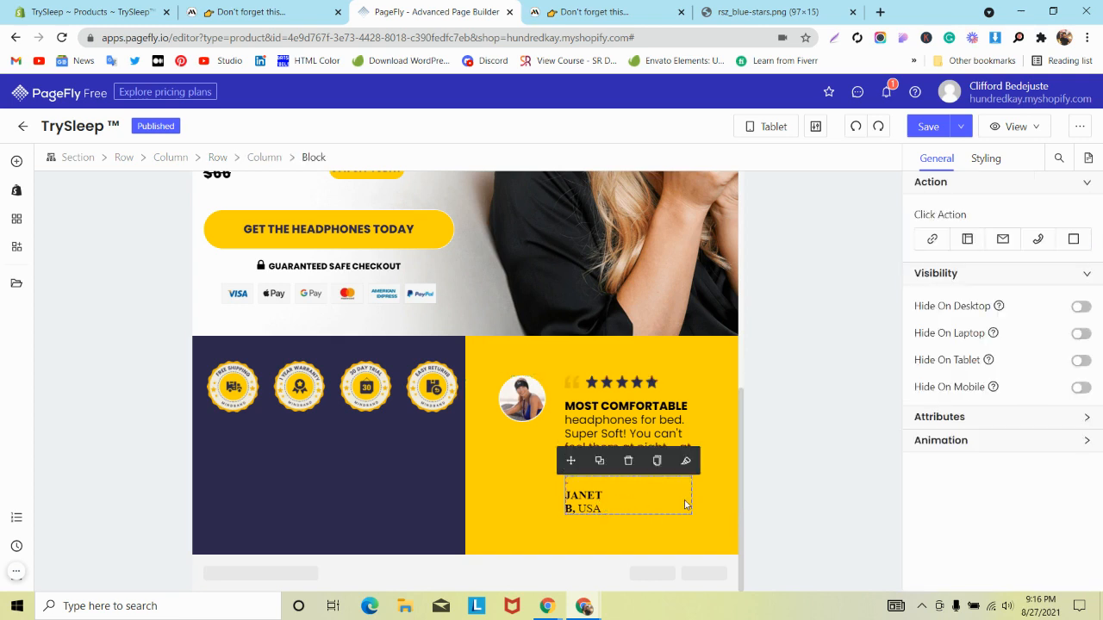
left_click(598, 498)
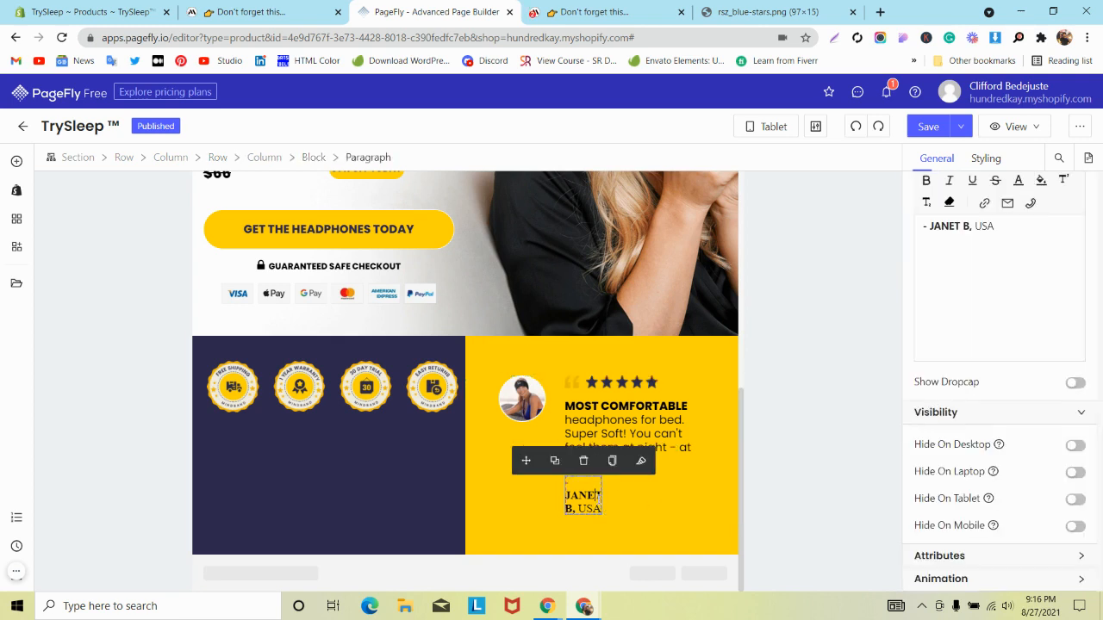
left_click(984, 159)
scroll(1034, 344, "down", 3)
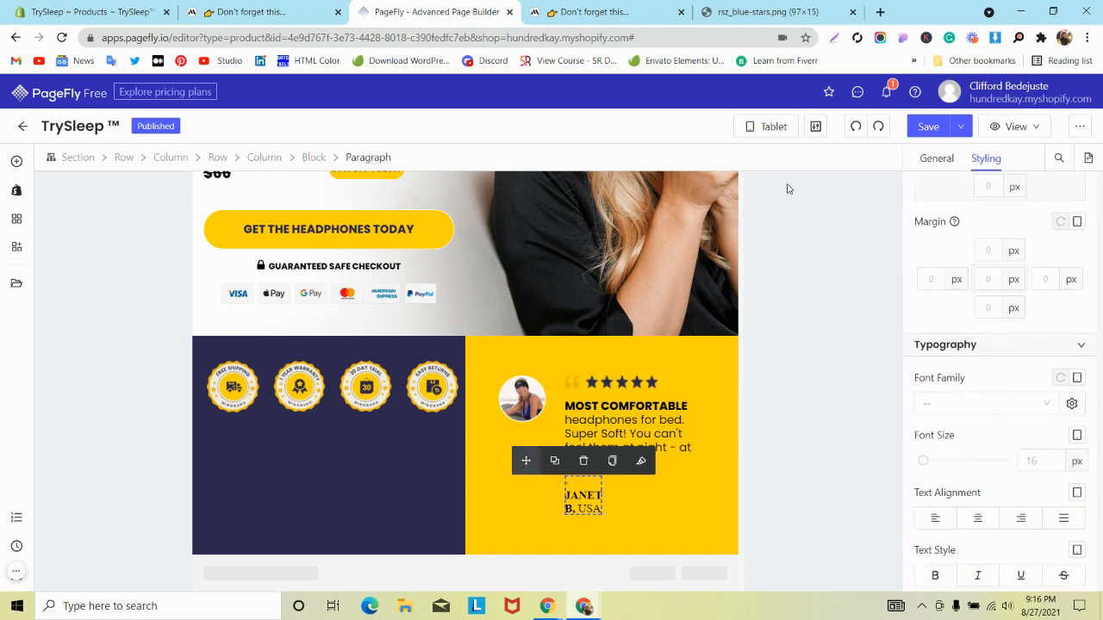
left_click(274, 10)
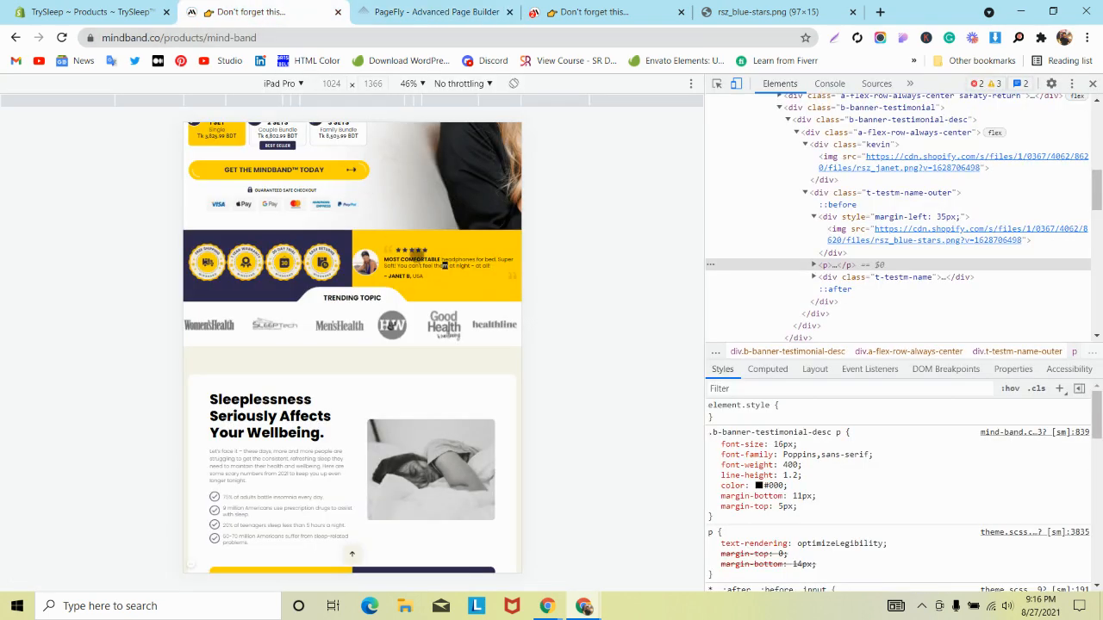
left_click(625, 10)
left_click(457, 7)
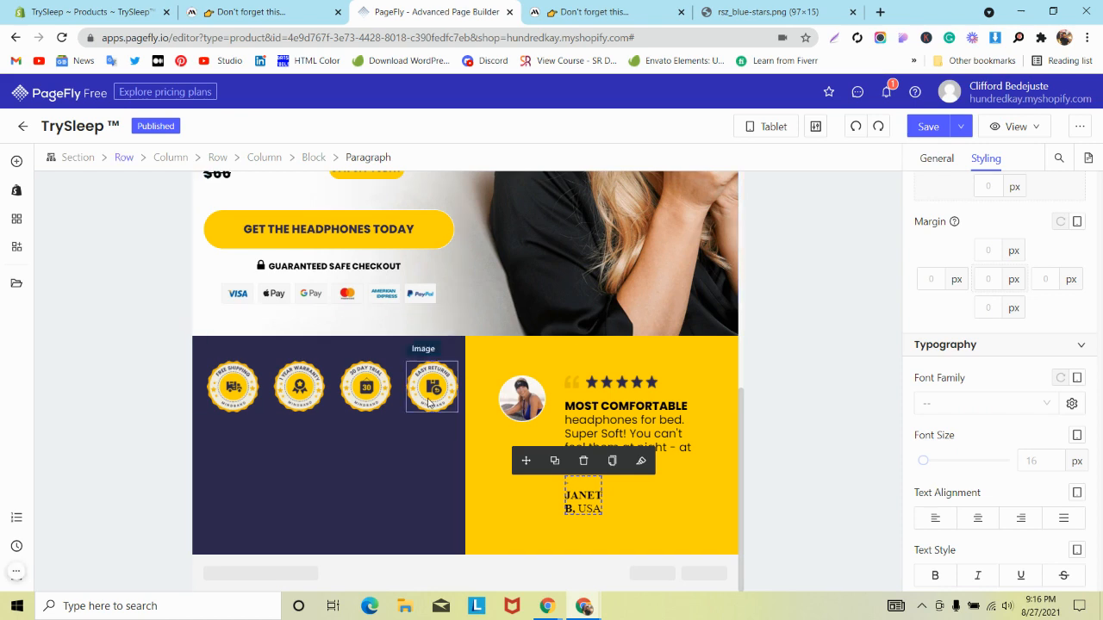
- Try centering the content position of the row holding the trust badges and testimonial, and undo it
left_click(233, 348)
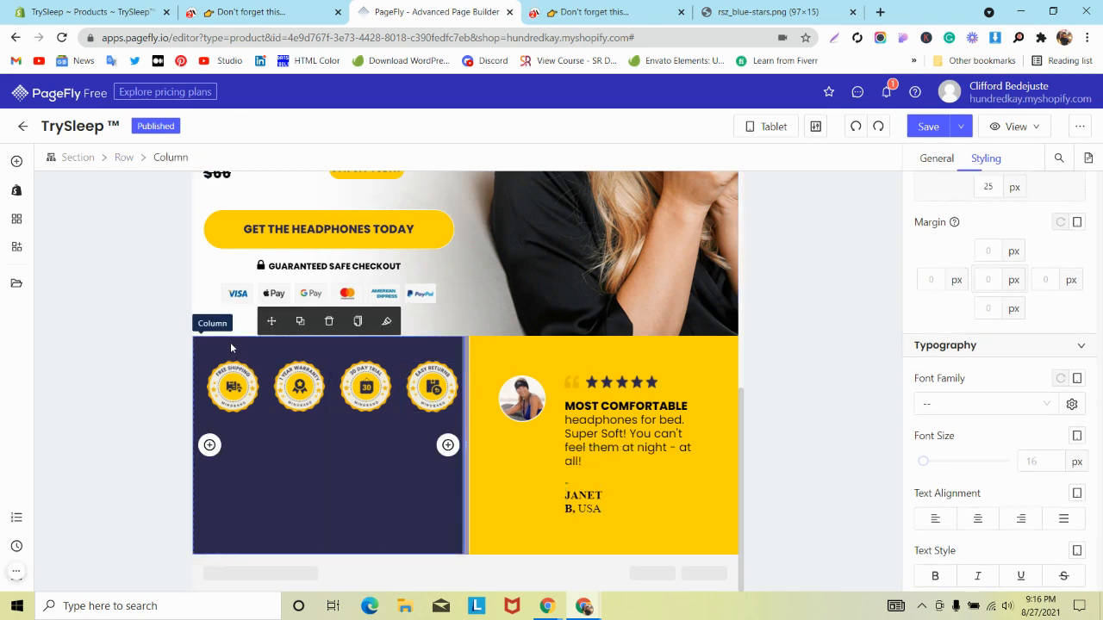
left_click(123, 158)
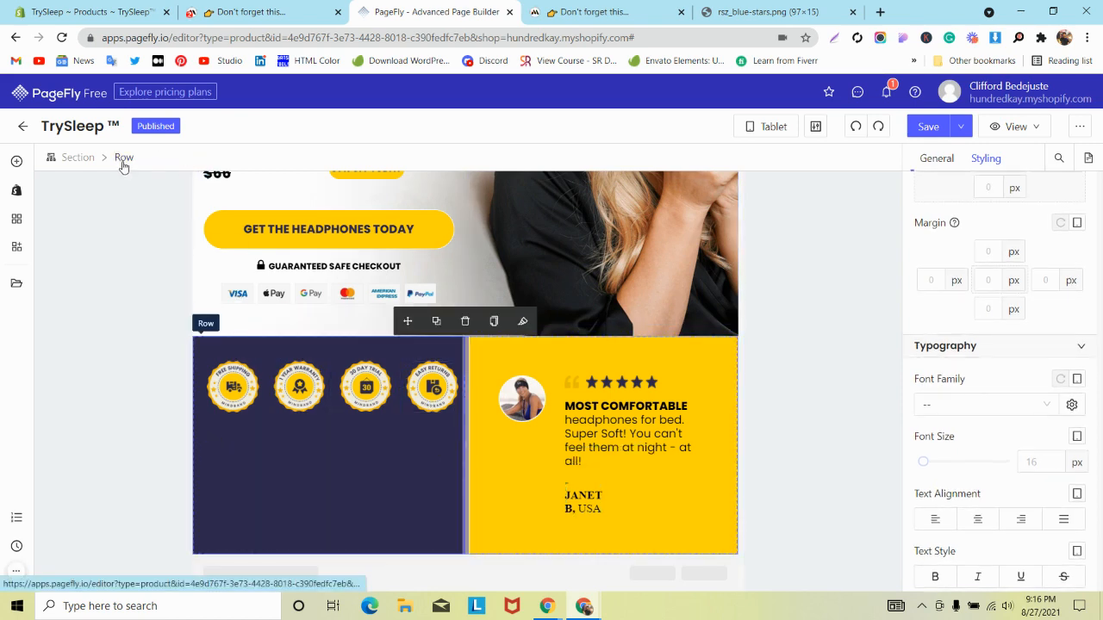
left_click(936, 157)
left_click(1001, 331)
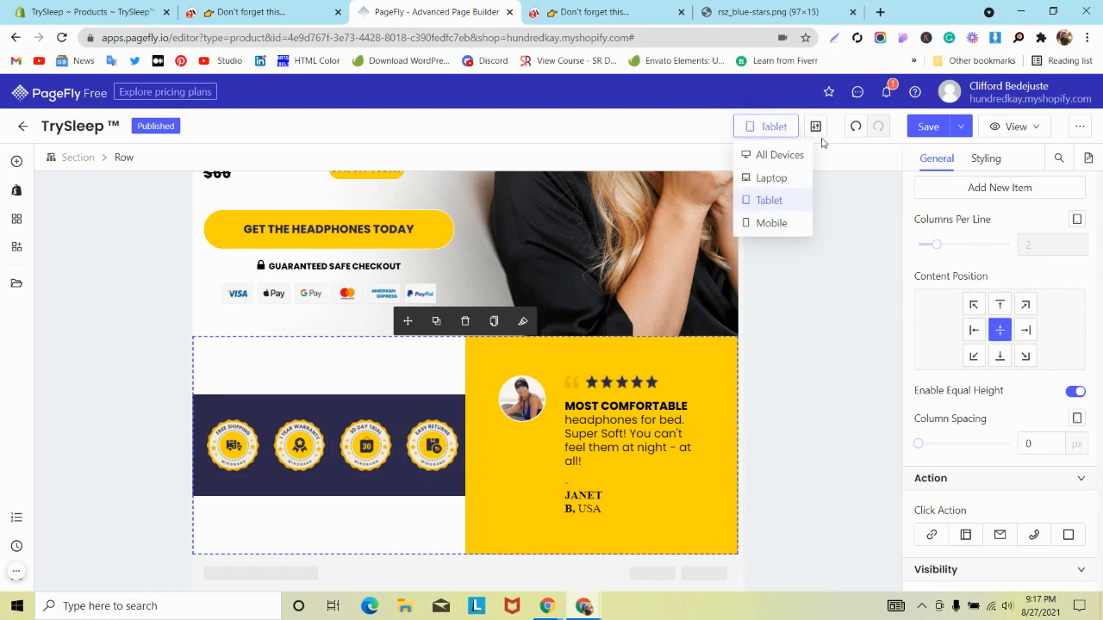
left_click(856, 128)
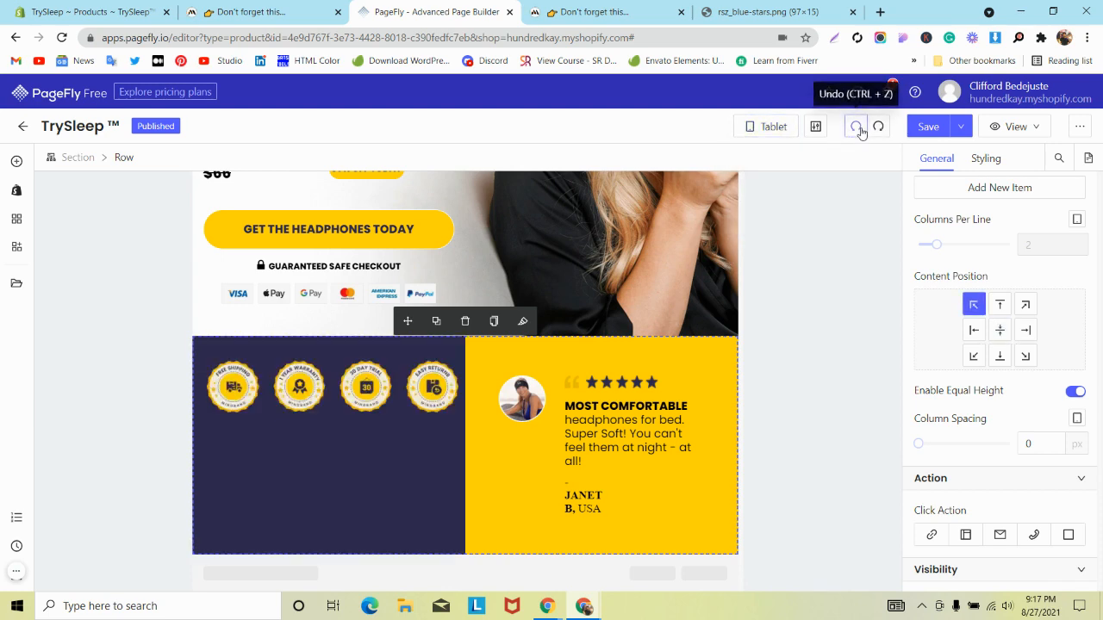
- Check the testimonial on the reference MindBand page and set the testimonial paragraph's font size to 14 px
left_click(294, 10)
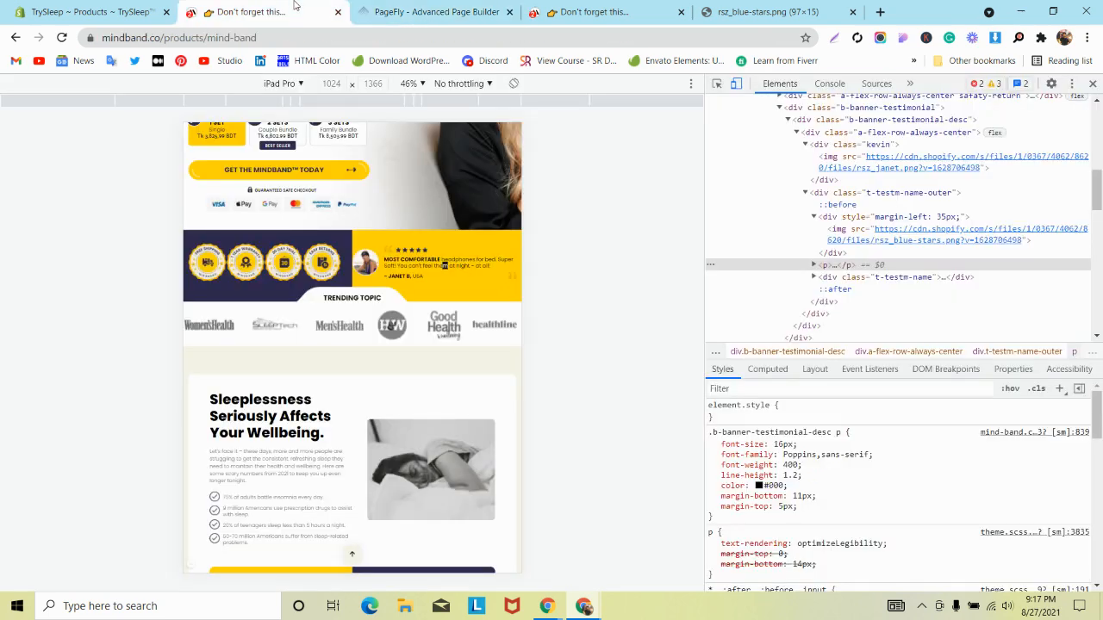
left_click(561, 8)
left_click(439, 12)
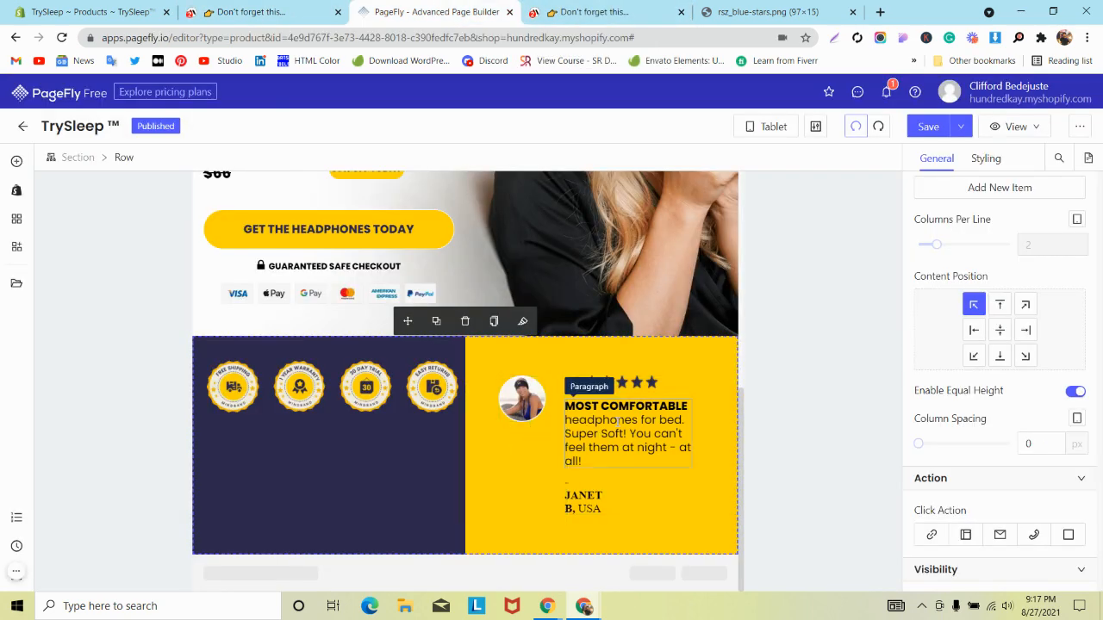
left_click(619, 419)
left_click(985, 158)
scroll(1055, 394, "down", 3)
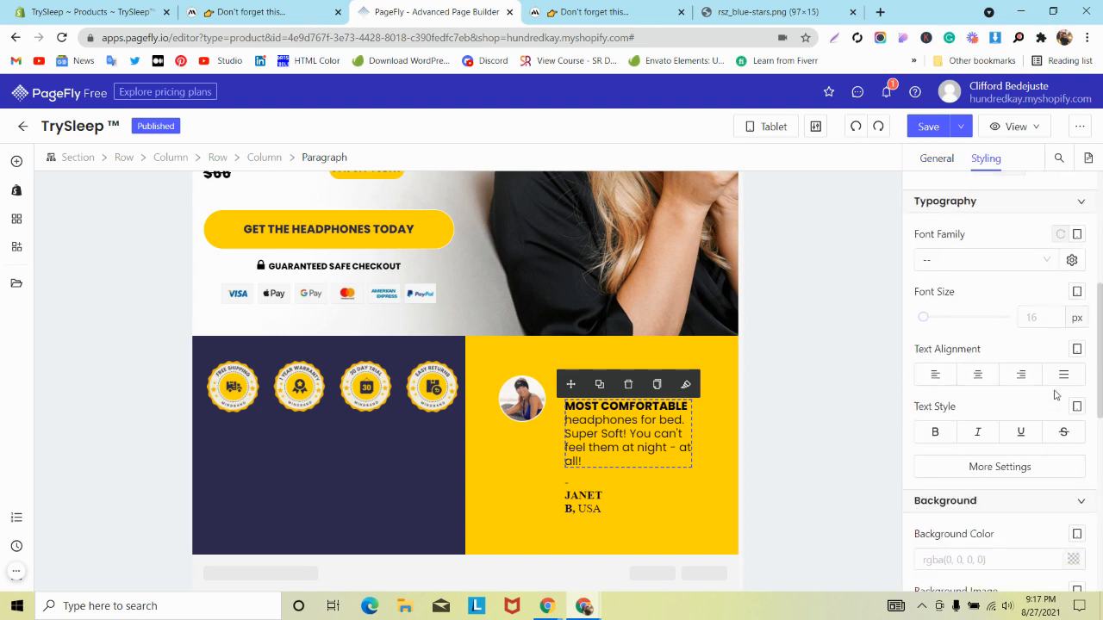
left_click(1036, 313)
type("14")
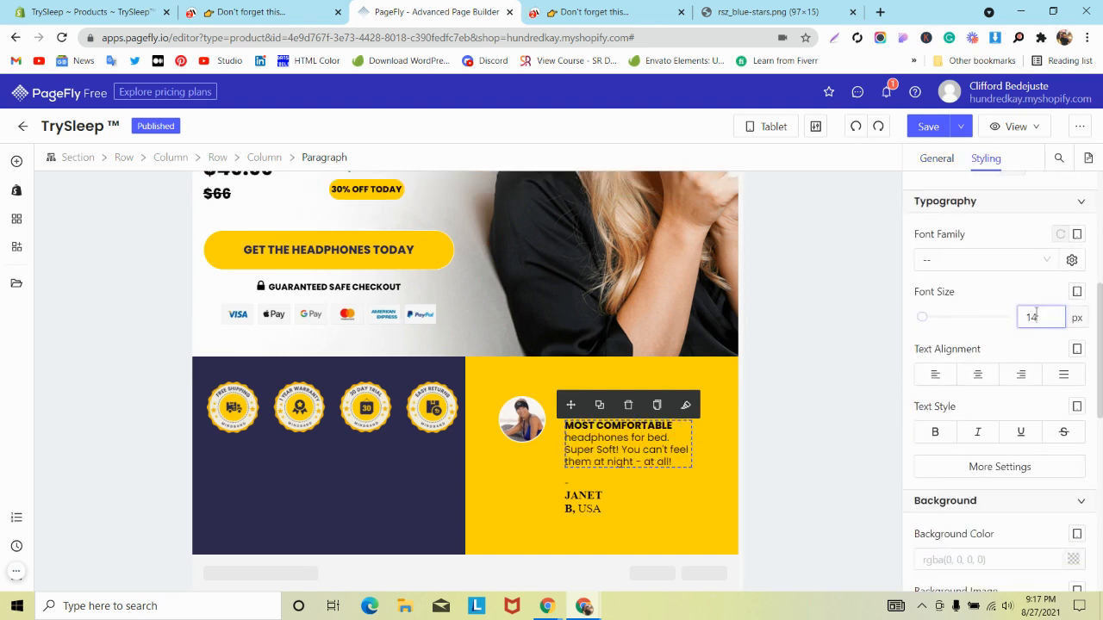
- Set the testimonial row's left padding to 5 px and right padding to 0 px, and narrow the column holding the reviewer's photo
left_click(730, 401)
scroll(1022, 305, "up", 2)
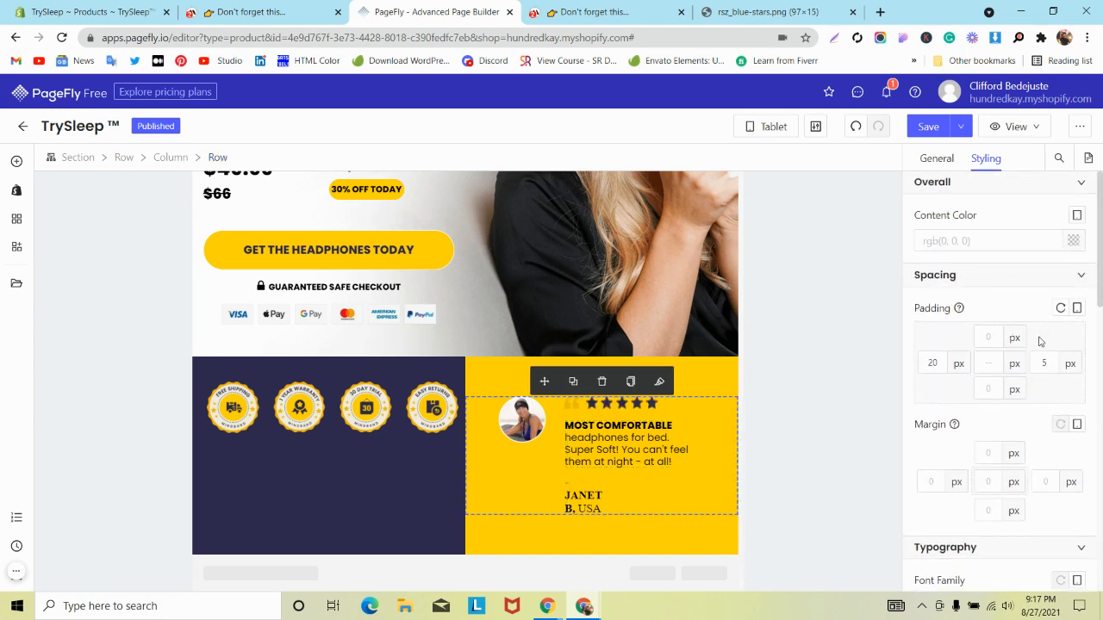
left_click(1044, 363)
type("0")
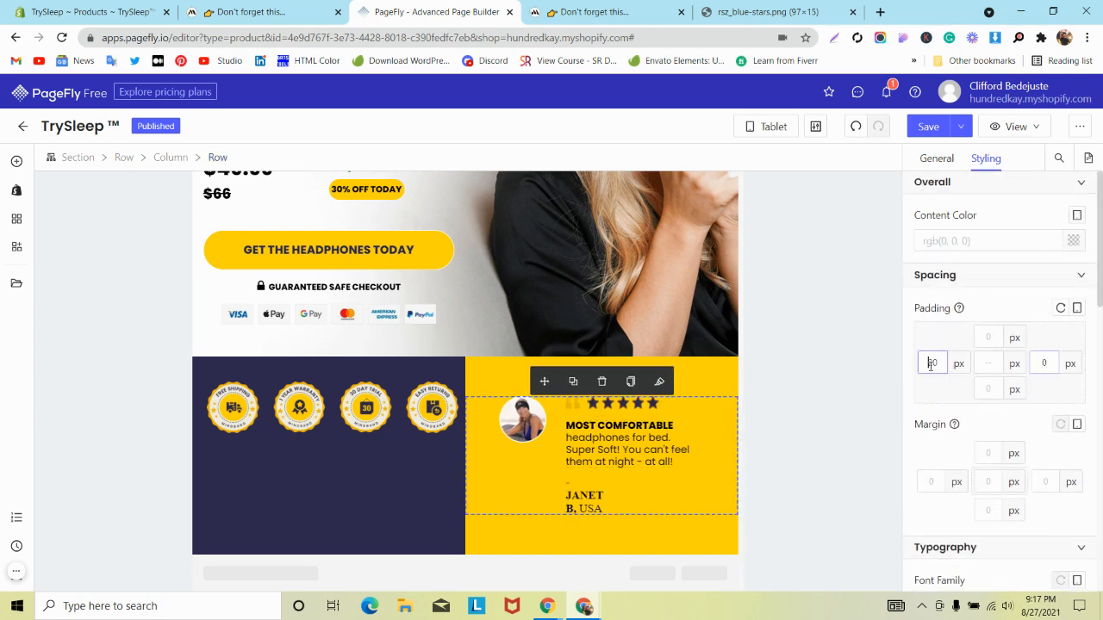
double_click(931, 364)
type("0")
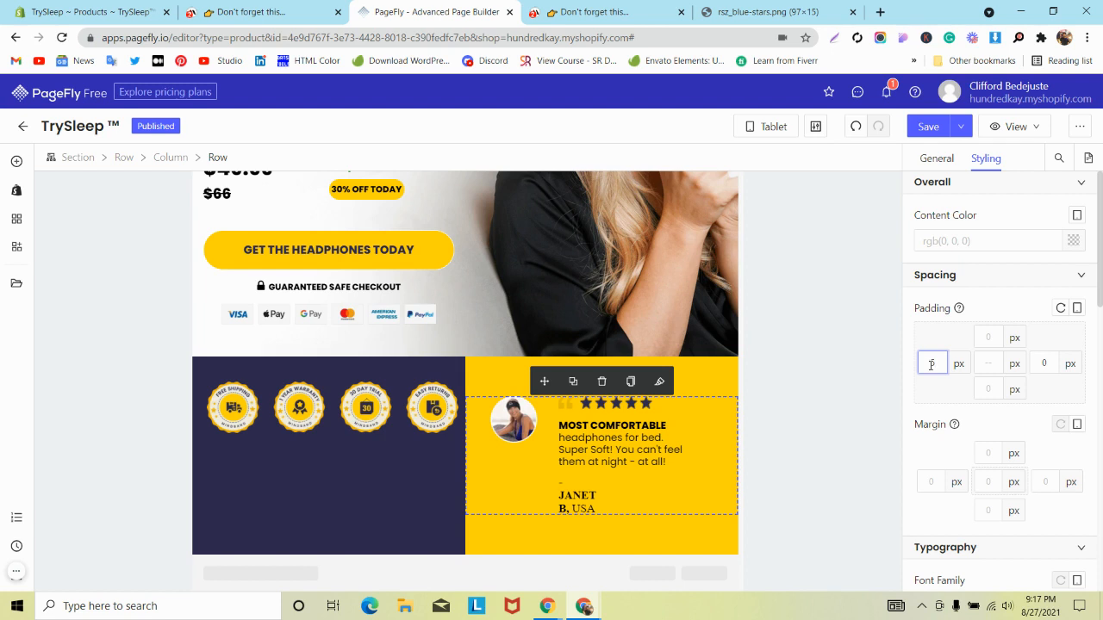
key("BackSpace")
type("5")
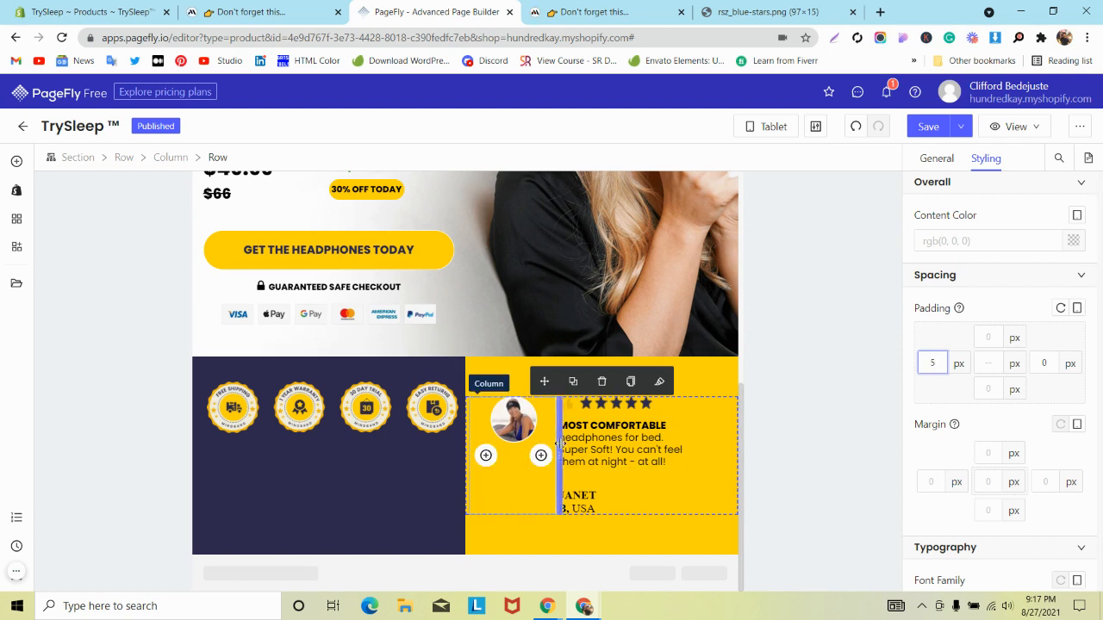
left_click_drag(558, 443, 536, 438)
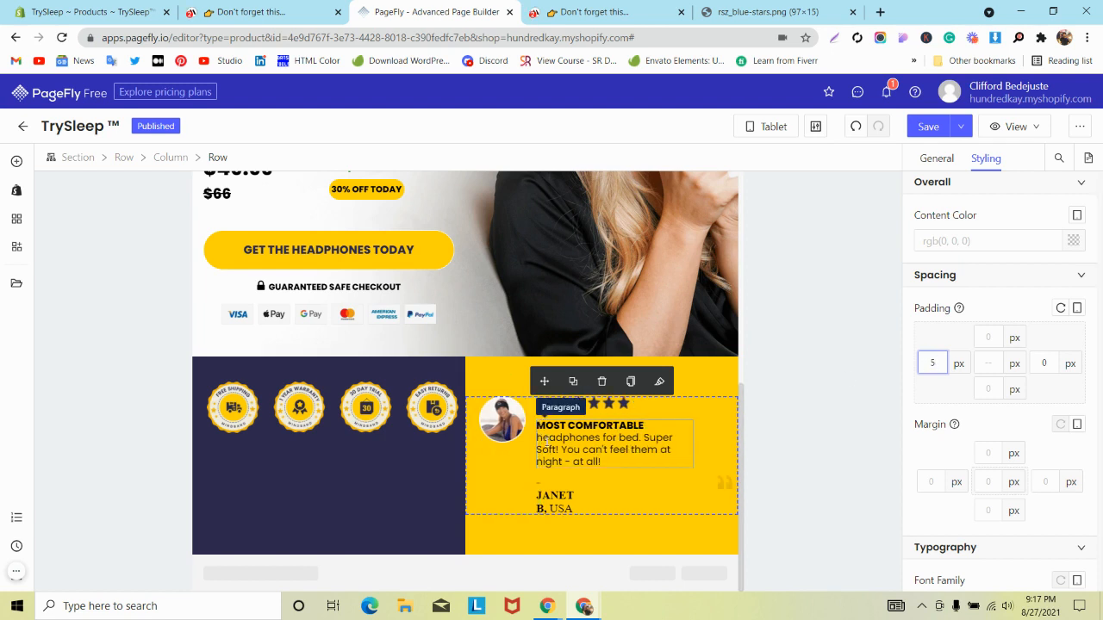
- Set the font size of the reviewer's name paragraph to 14 px
left_click(569, 493)
scroll(1034, 345, "down", 5)
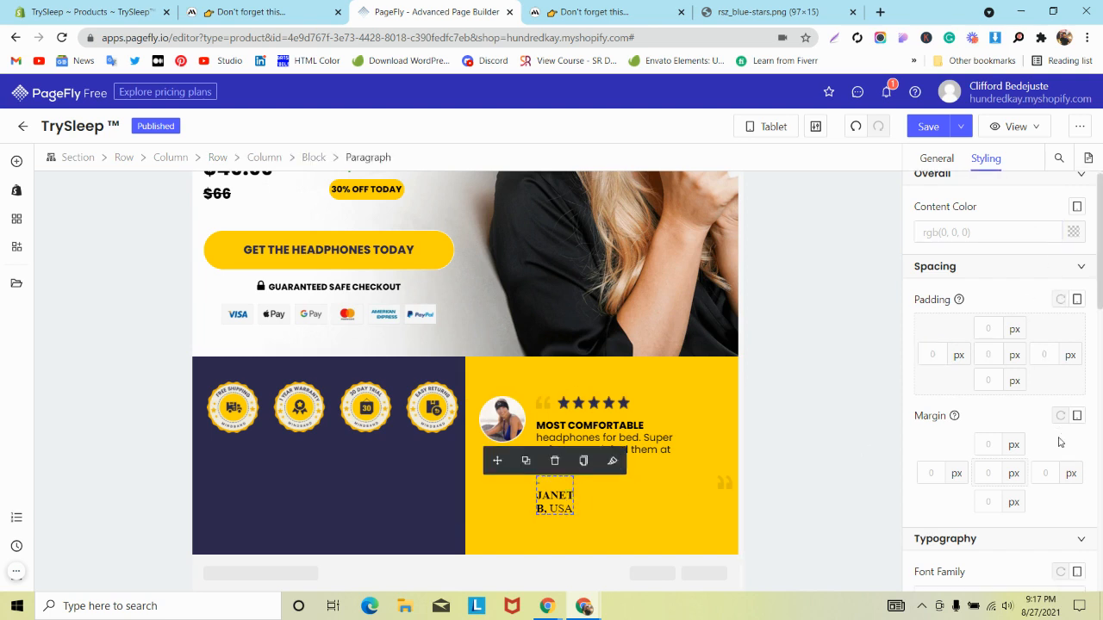
left_click(1032, 450)
type("14")
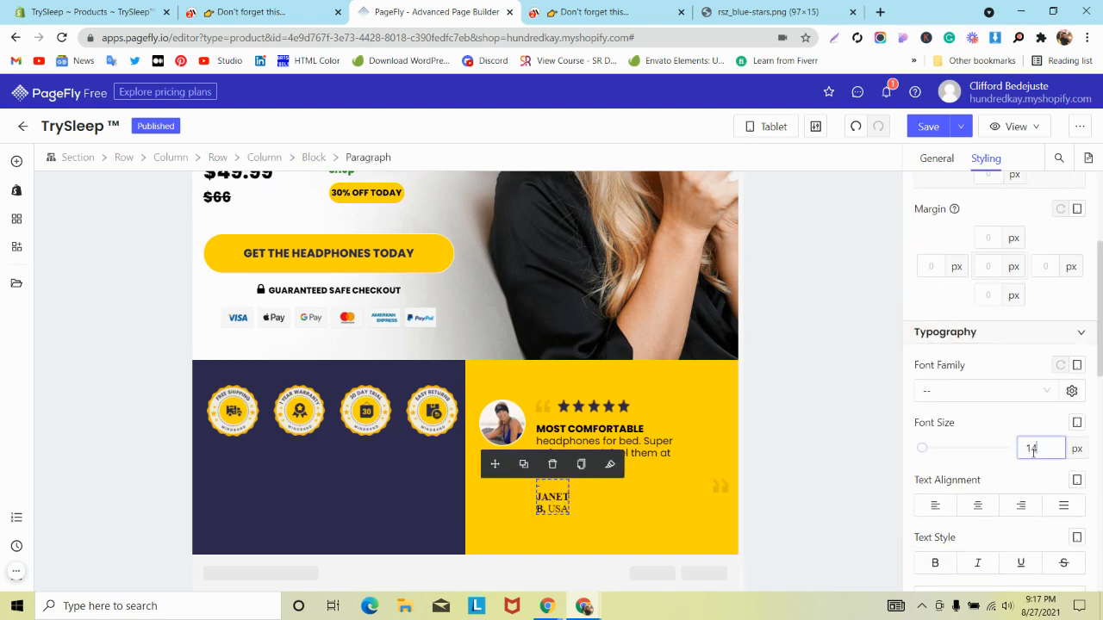
- Set the left margin of the testimonial's closing quotation mark image to 50 px
left_click(721, 485)
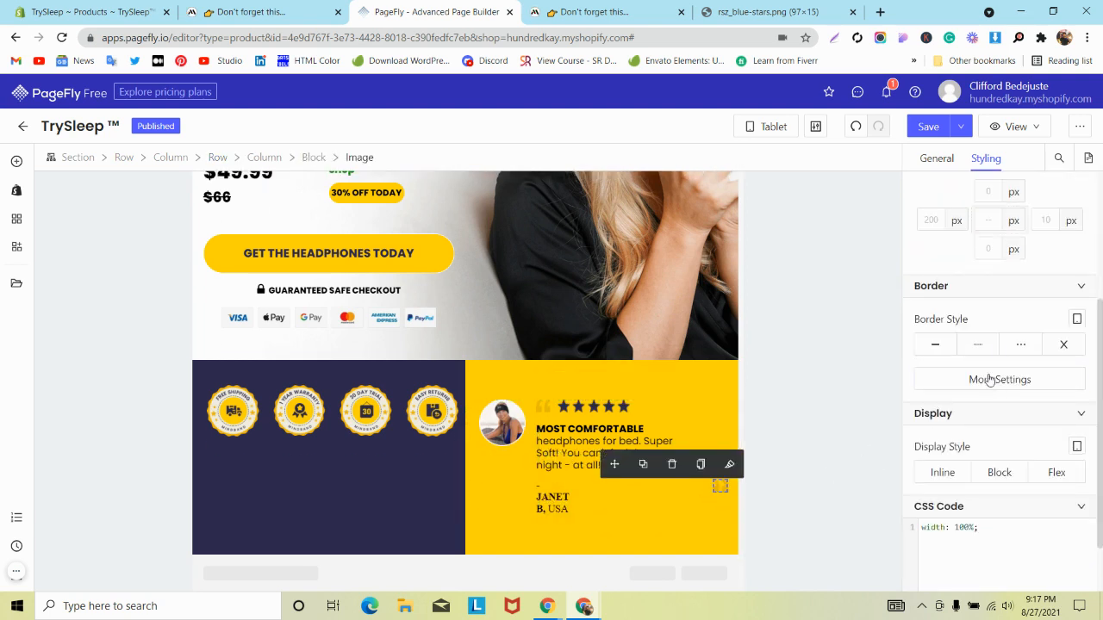
scroll(982, 371, "up", 2)
type("50")
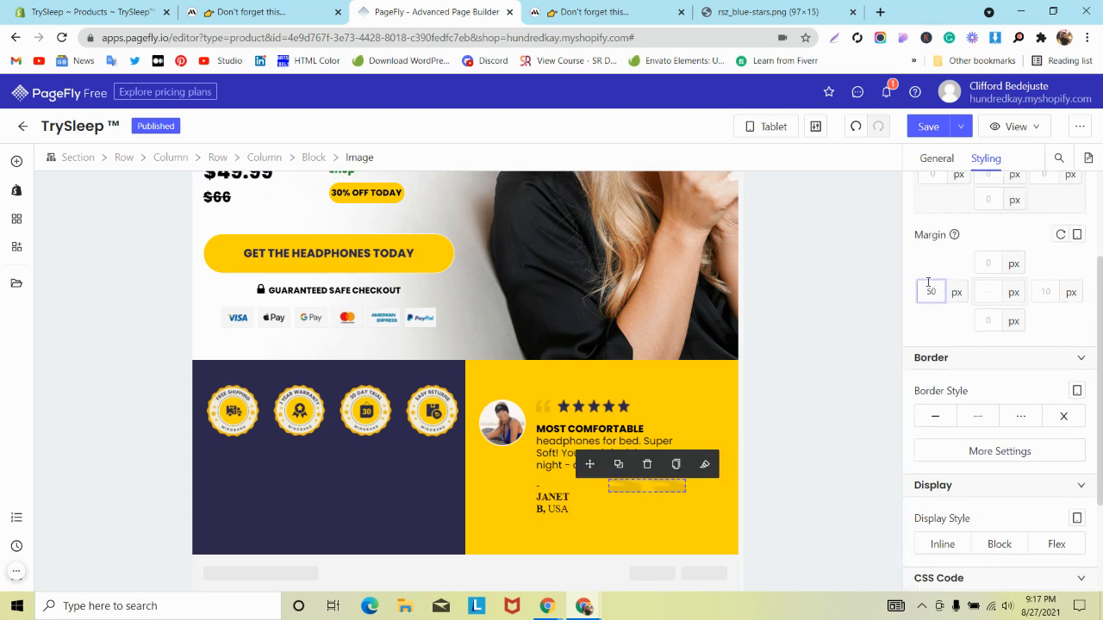
- Set the width of the testimonial's closing quotation mark image to 20 px
left_click(936, 158)
left_click(1040, 453)
type("20")
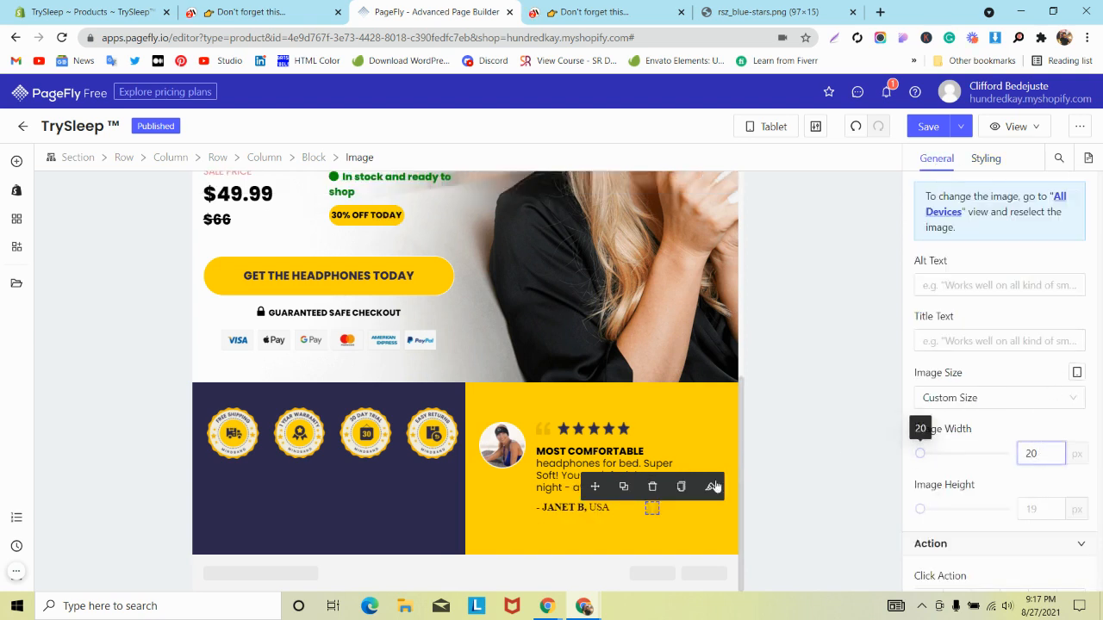
- Examine the padding and margin settings of the testimonial's row, column, paragraph and enclosing section
left_click(728, 450)
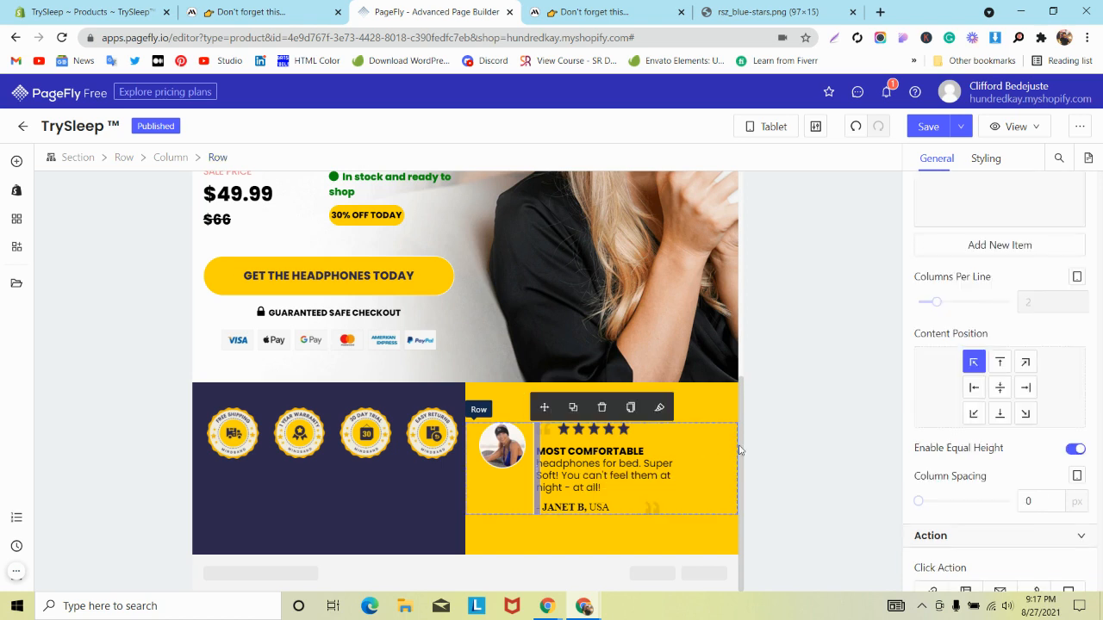
left_click(985, 159)
scroll(1057, 327, "up", 2)
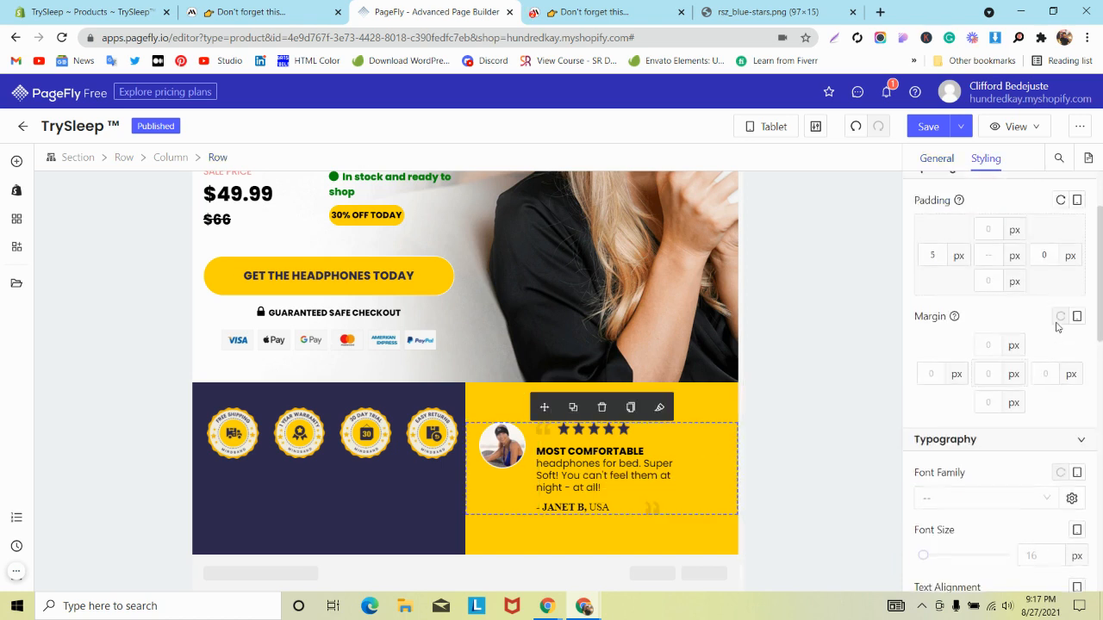
left_click(705, 404)
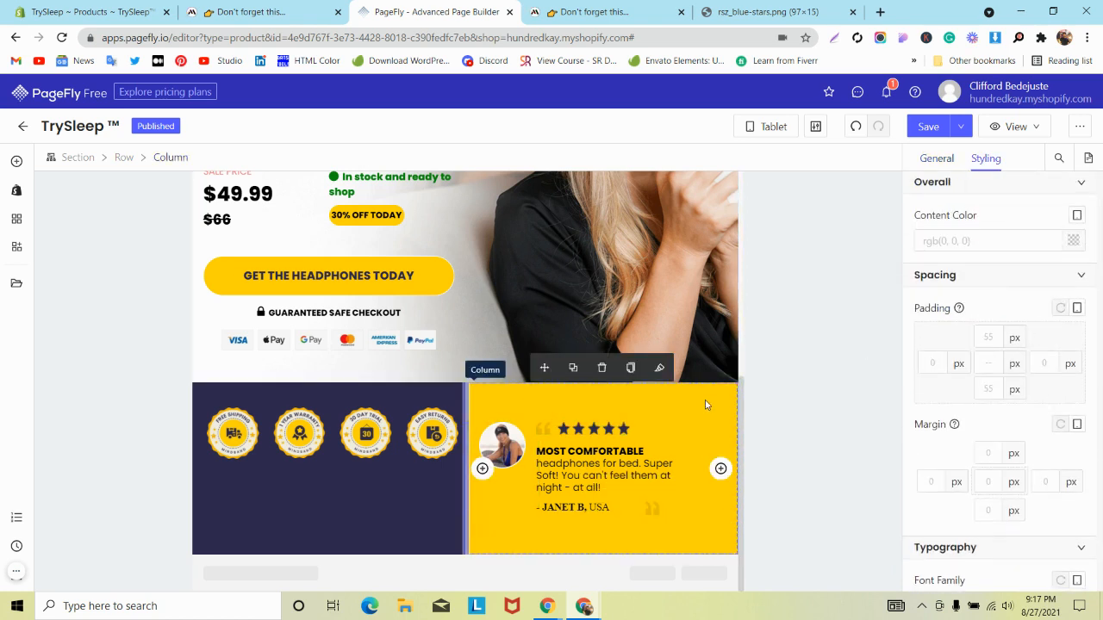
left_click(613, 485)
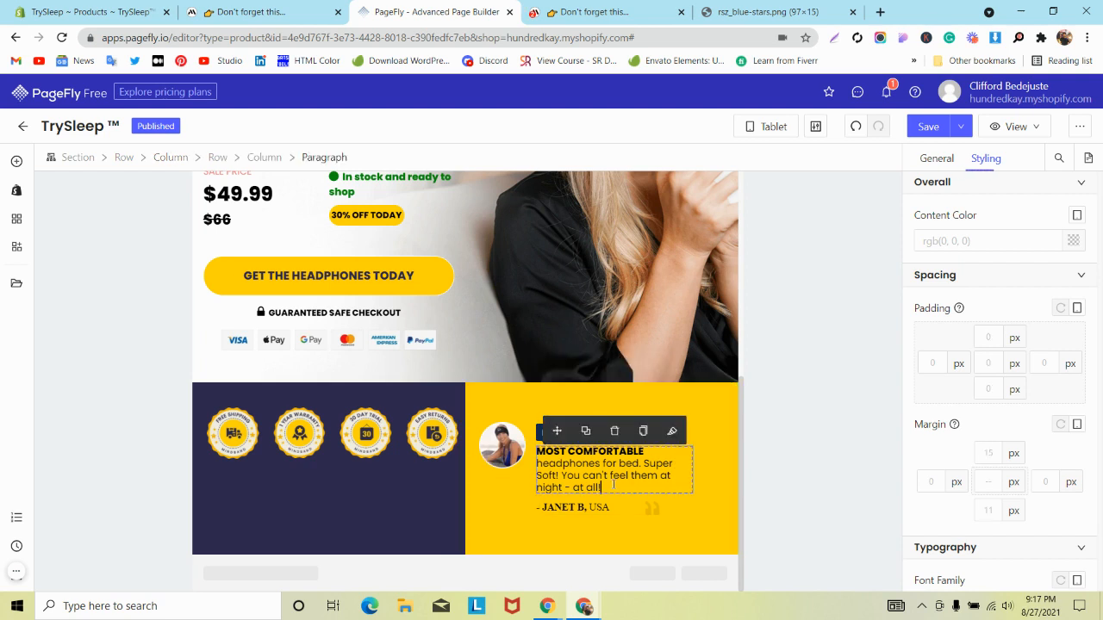
left_click(263, 157)
left_click(217, 158)
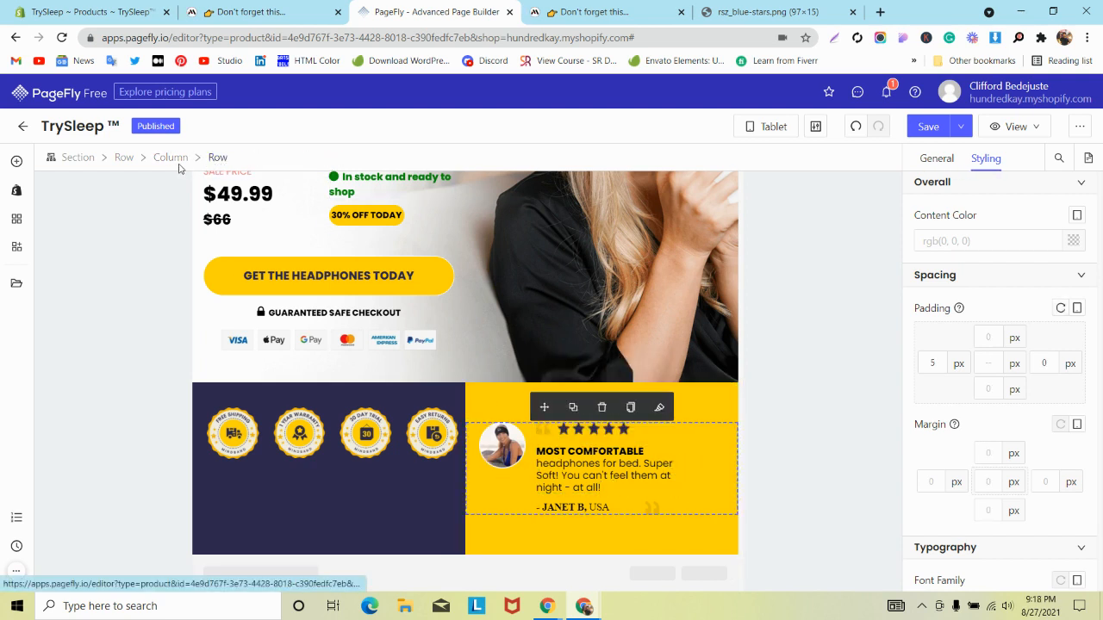
left_click(169, 158)
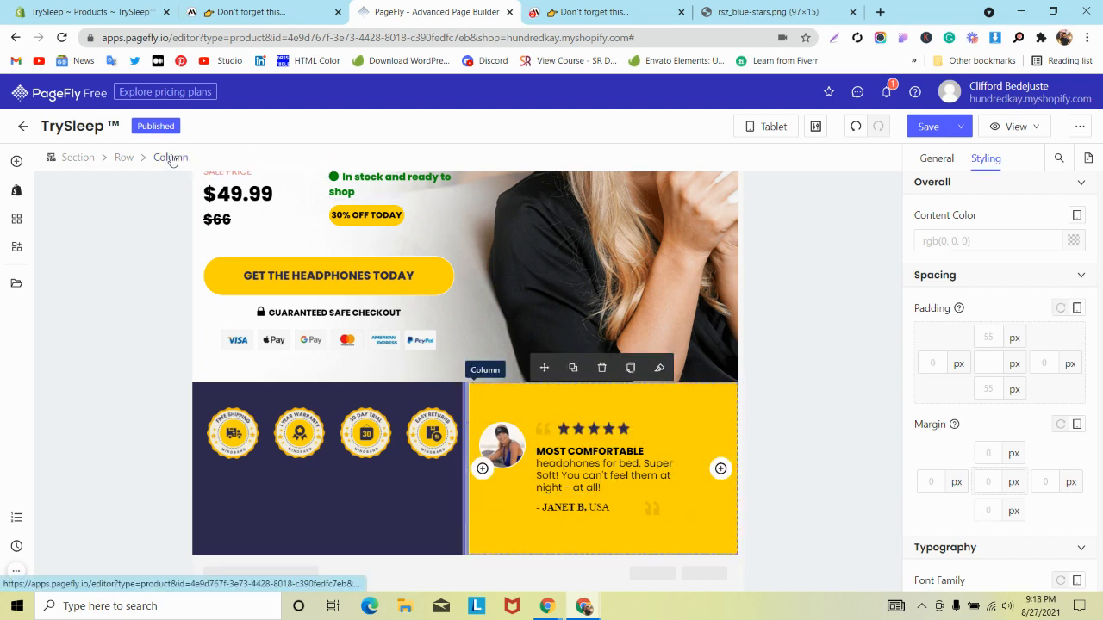
left_click(123, 158)
left_click(86, 158)
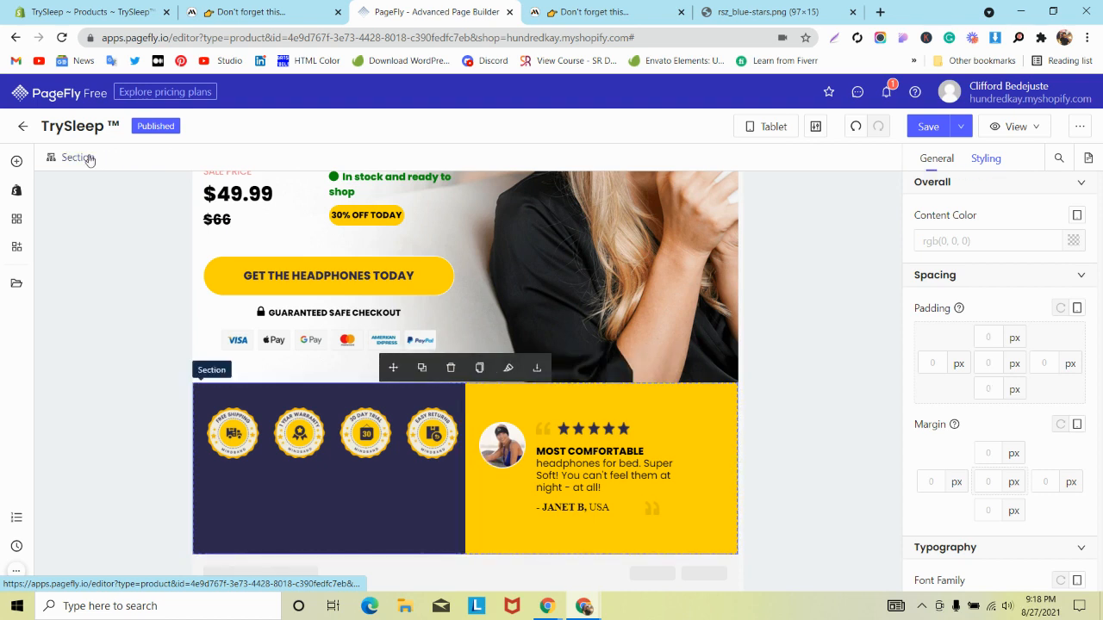
left_click(642, 457)
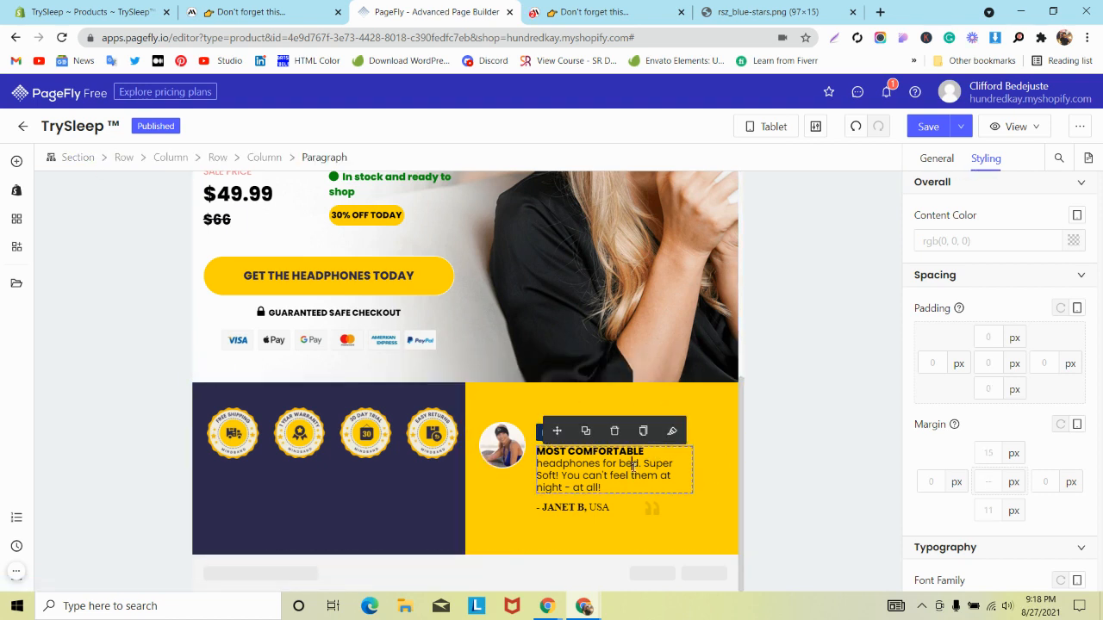
left_click(711, 411)
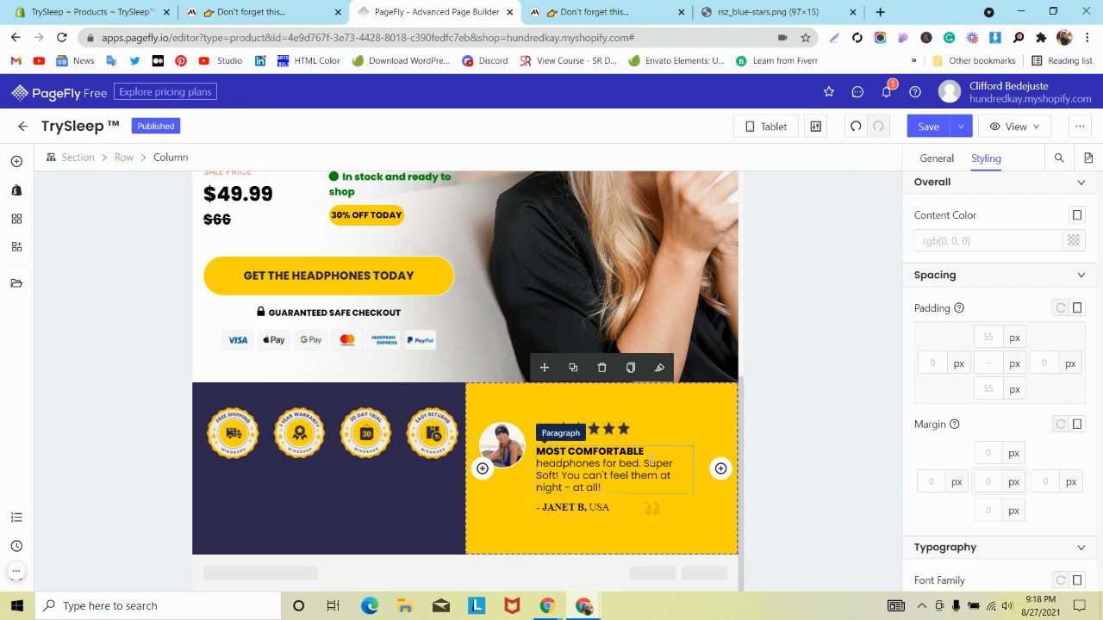
left_click(701, 458)
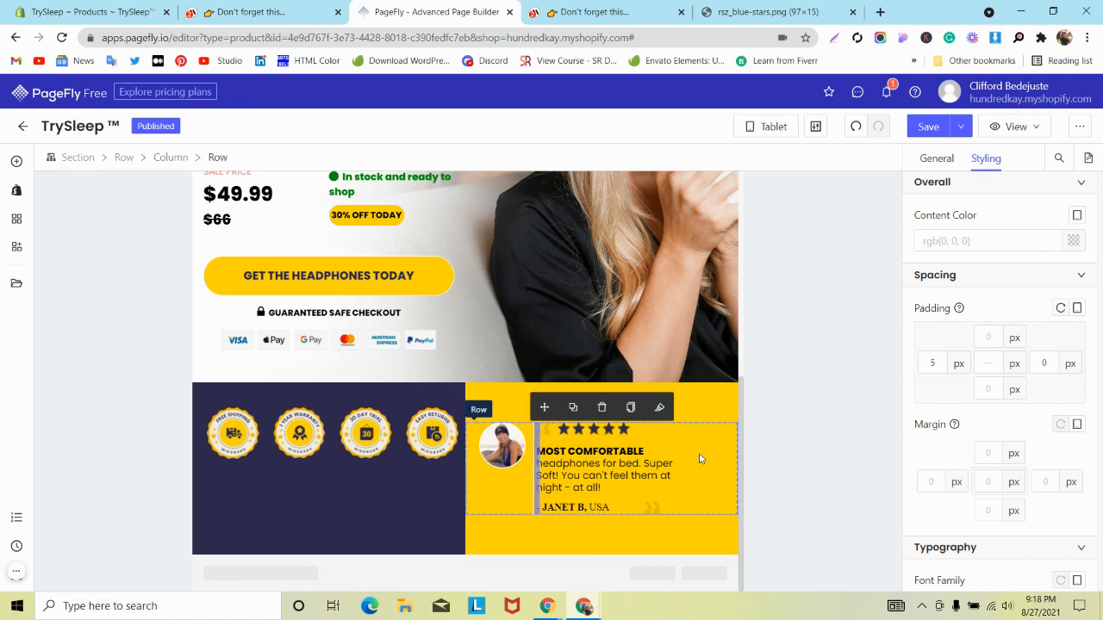
scroll(965, 405, "down", 2)
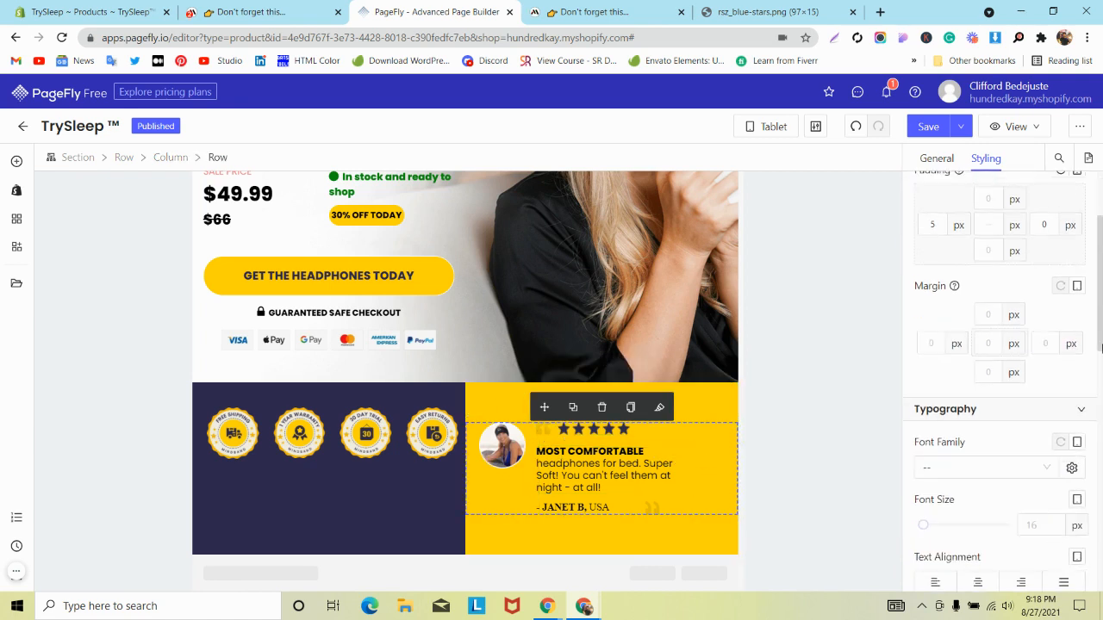
- Reduce the testimonial paragraph's font size to 12 px
left_click(651, 465)
left_click(937, 158)
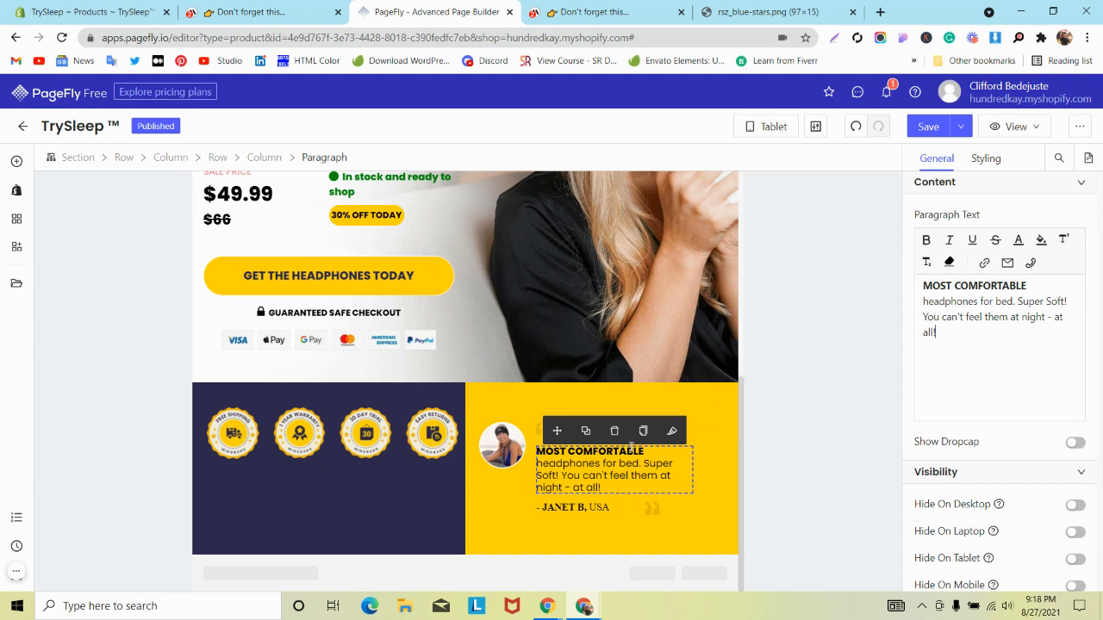
left_click(986, 159)
scroll(1059, 434, "down", 2)
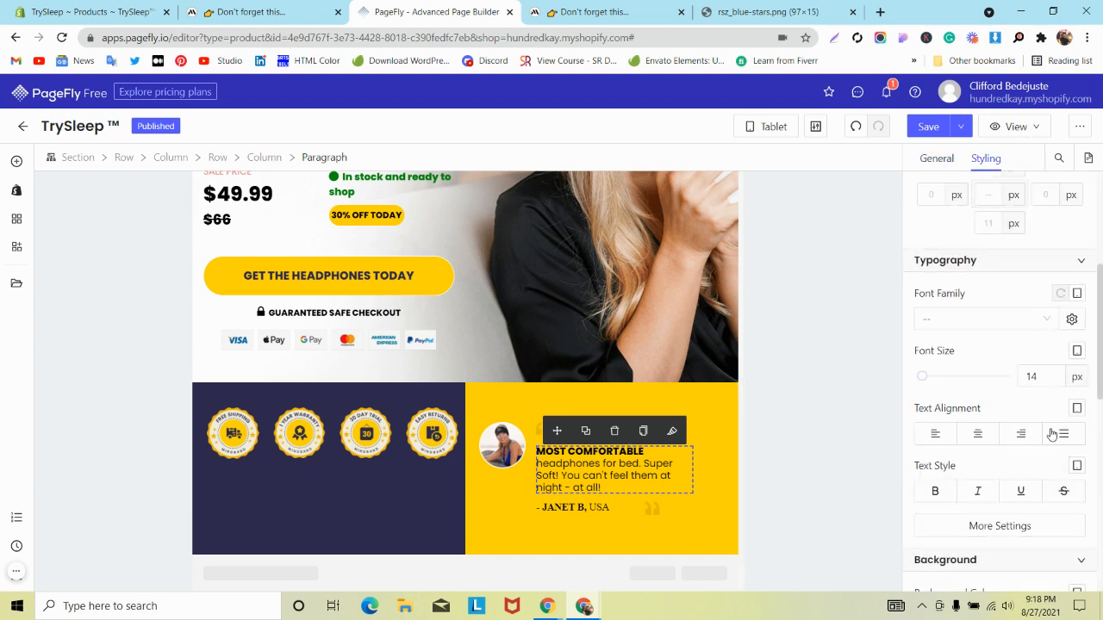
key("Down")
key("Down")
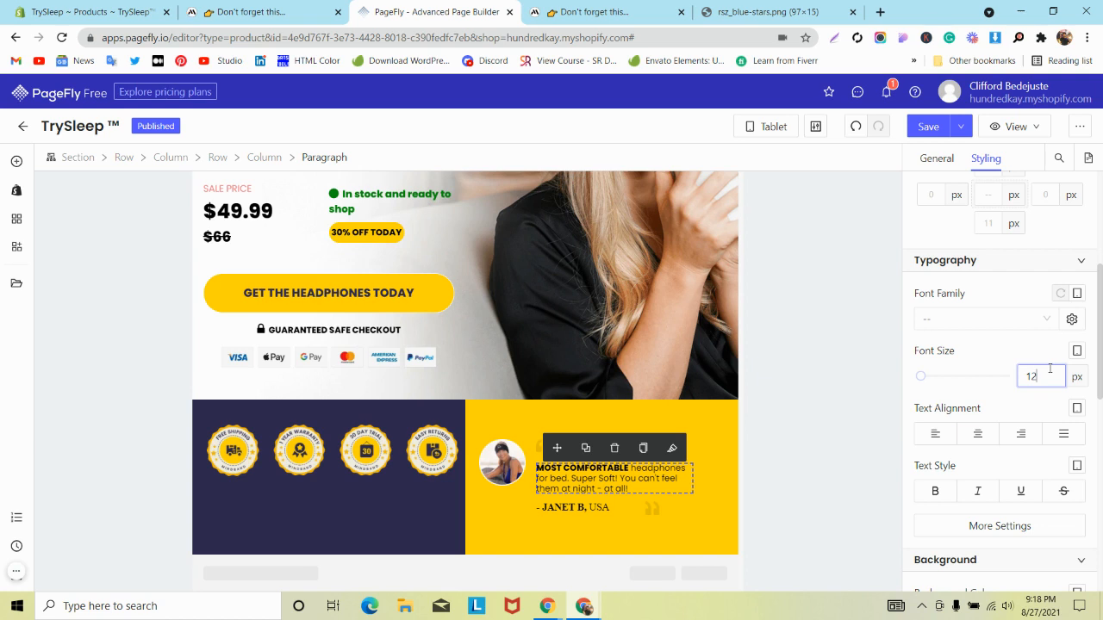
- Set the top and bottom padding of the yellow testimonial column to 25 px each
left_click(535, 424)
scroll(1004, 261, "up", 1)
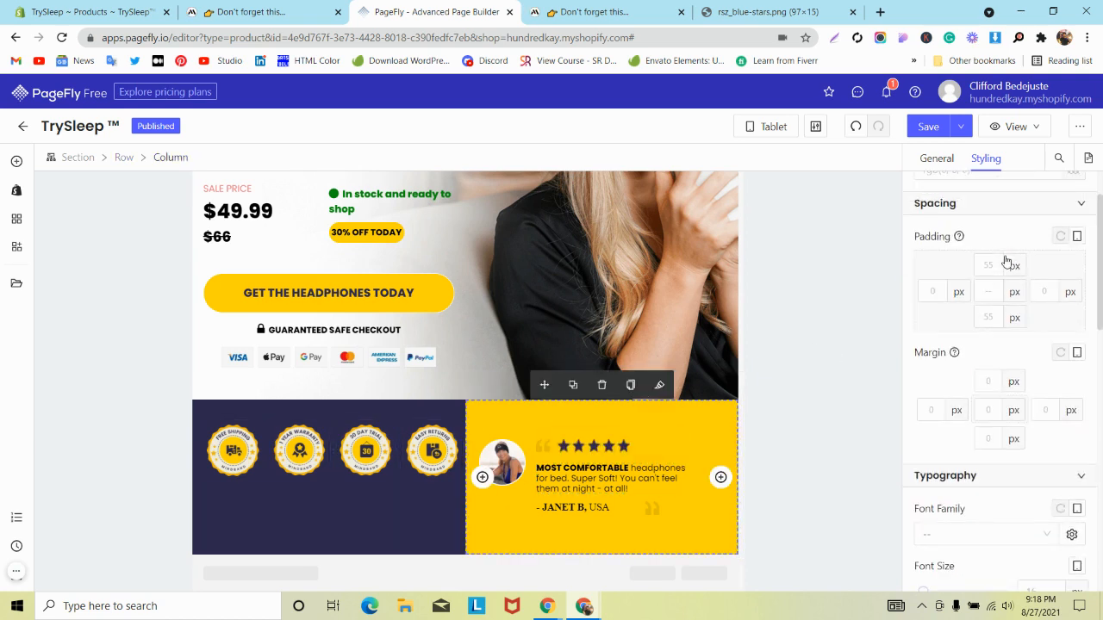
left_click(390, 404)
left_click(724, 416)
left_click(991, 267)
type("25")
left_click(989, 321)
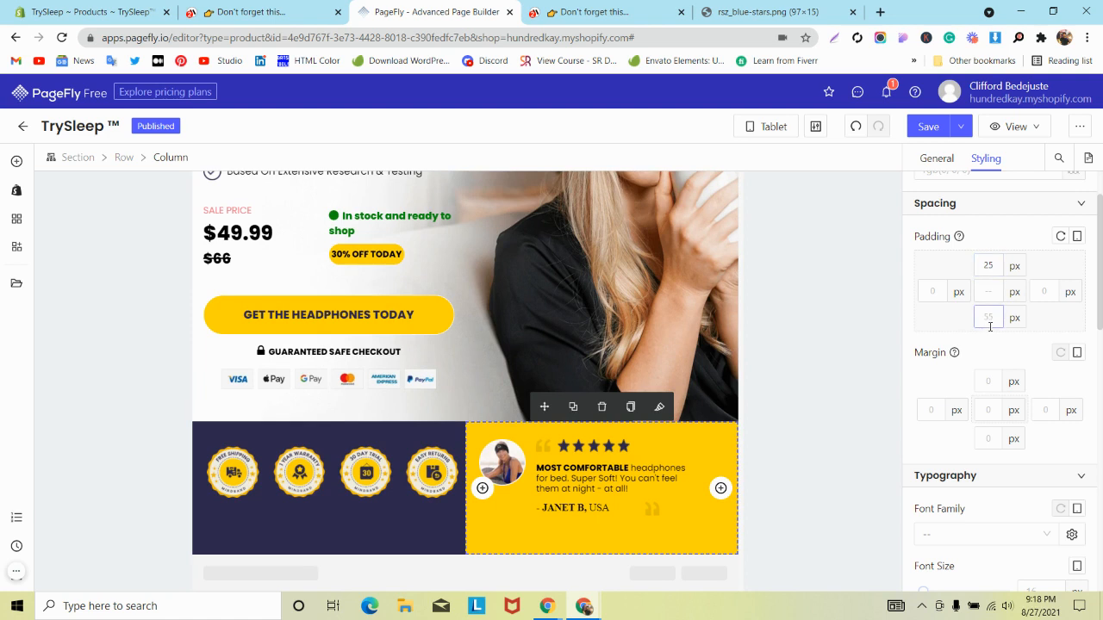
type("25")
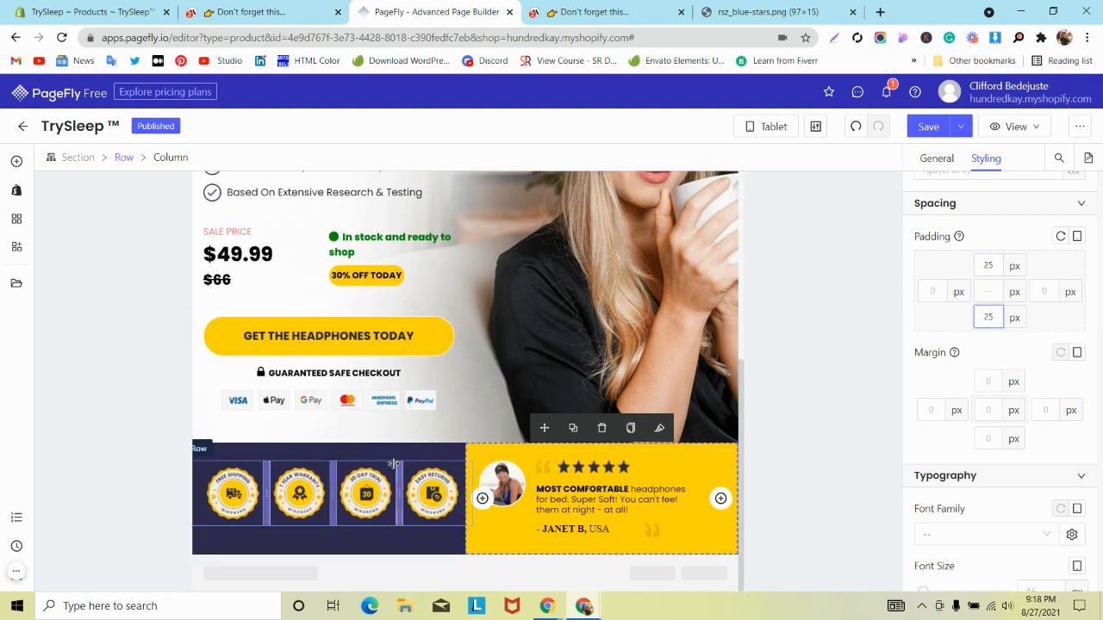
- Set the column spacing of the trust badge row to 15 px
left_click(281, 466)
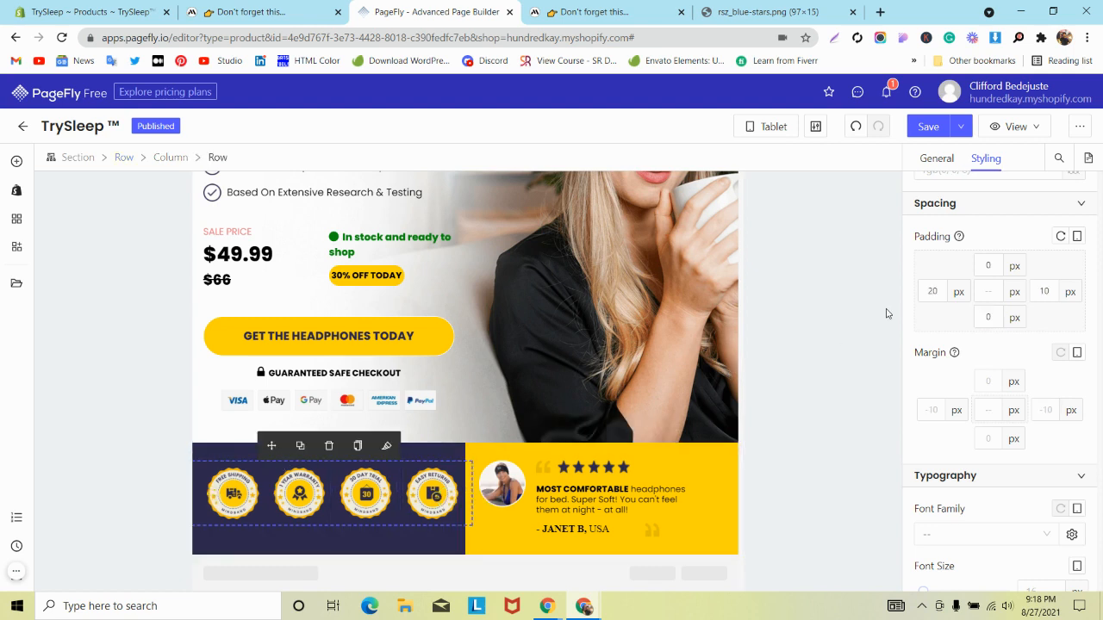
left_click(936, 158)
scroll(998, 391, "down", 2)
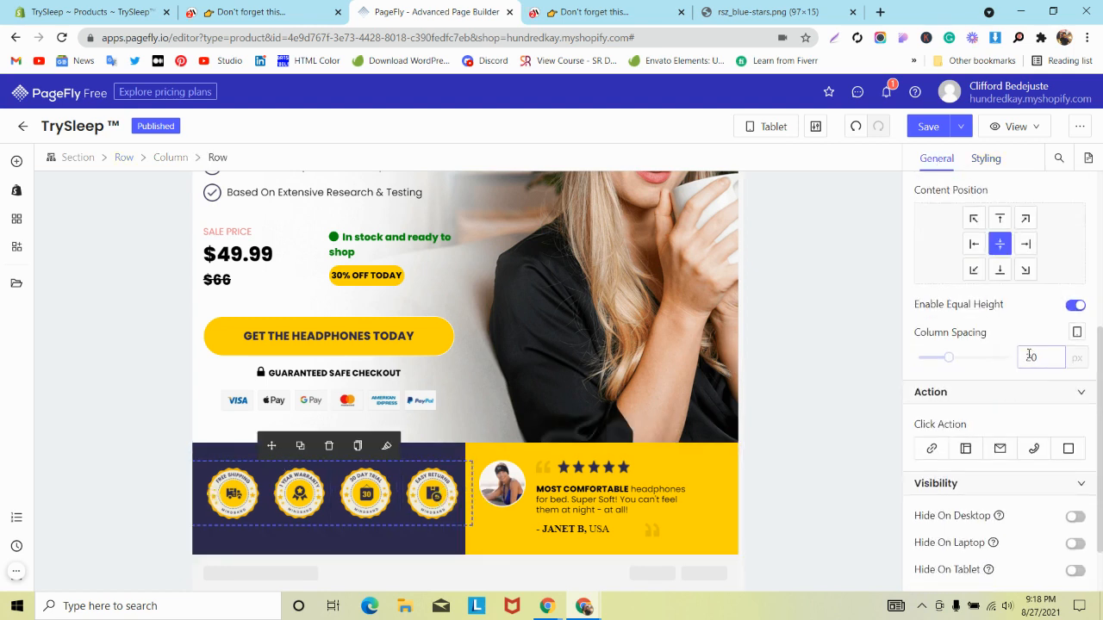
double_click(1030, 357)
type("15")
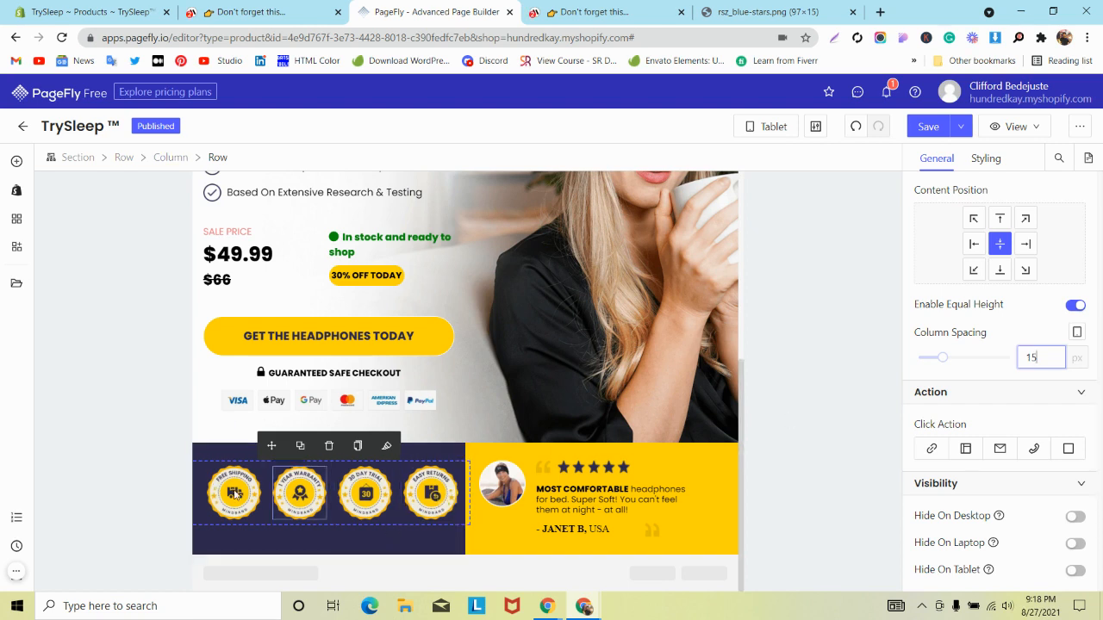
- Set the right padding of the trust badge row to 15 px
left_click(207, 448)
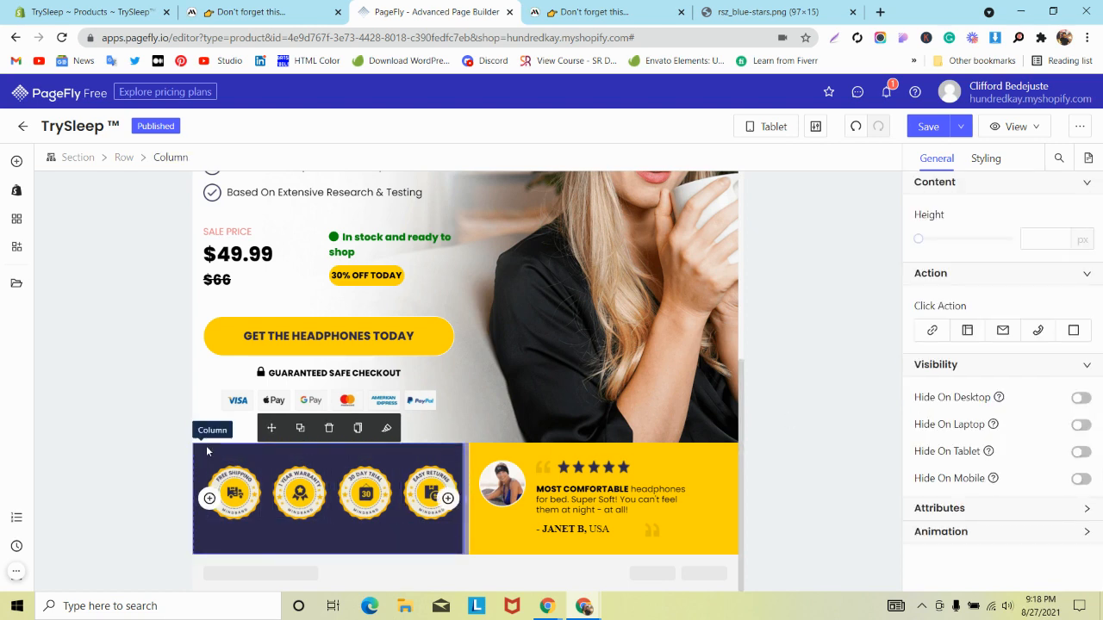
left_click(988, 160)
scroll(1034, 291, "up", 3)
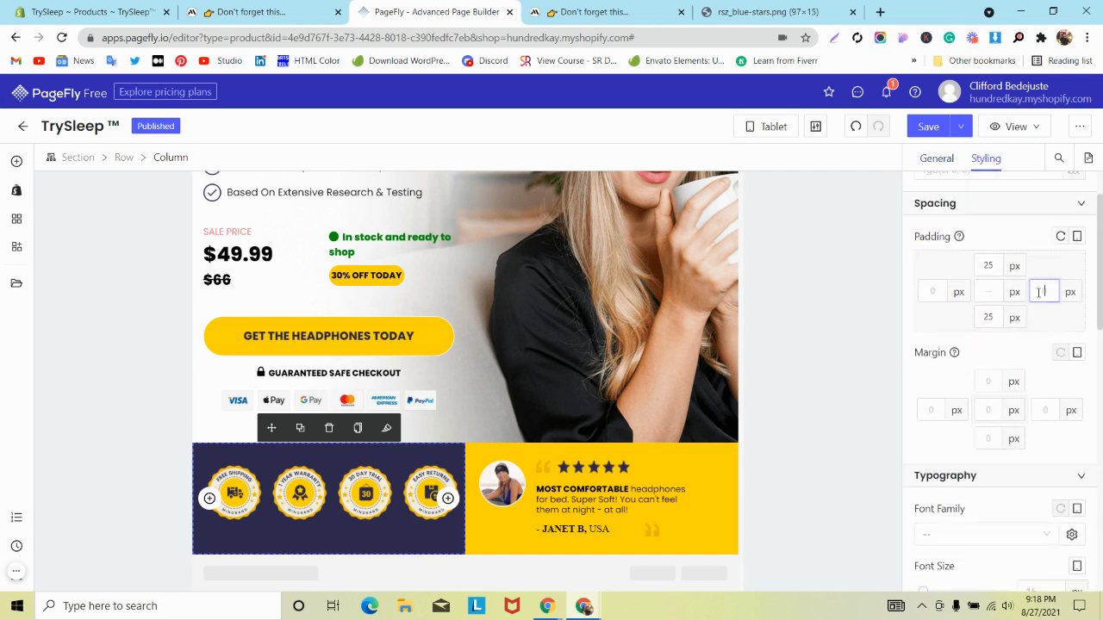
left_click(339, 464)
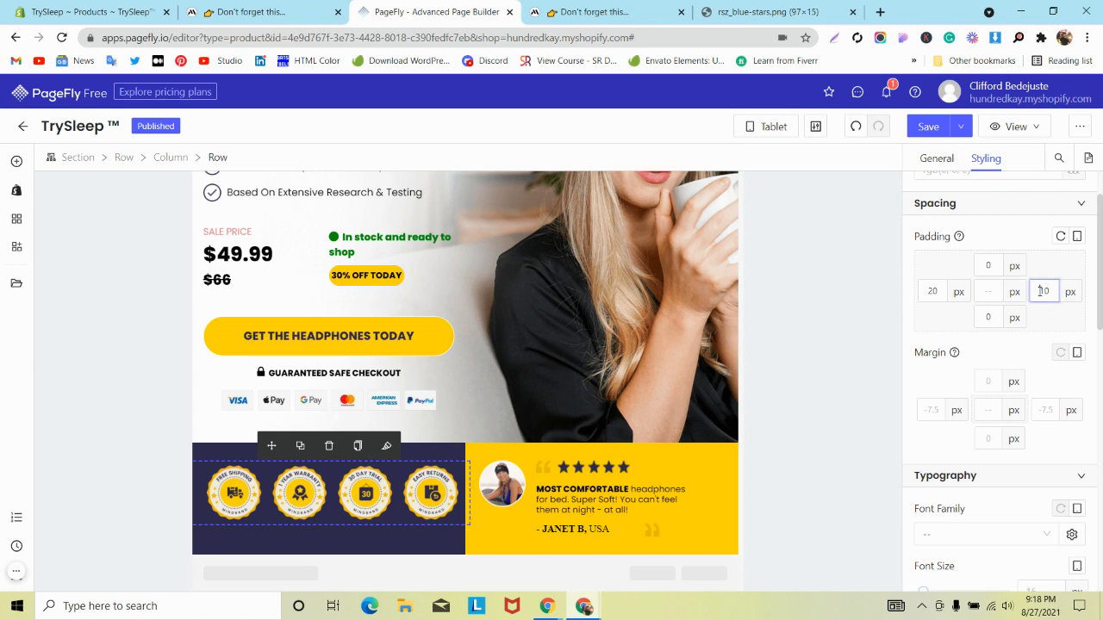
key("Up")
key("Up")
key("Up")
key("Up")
key("Up")
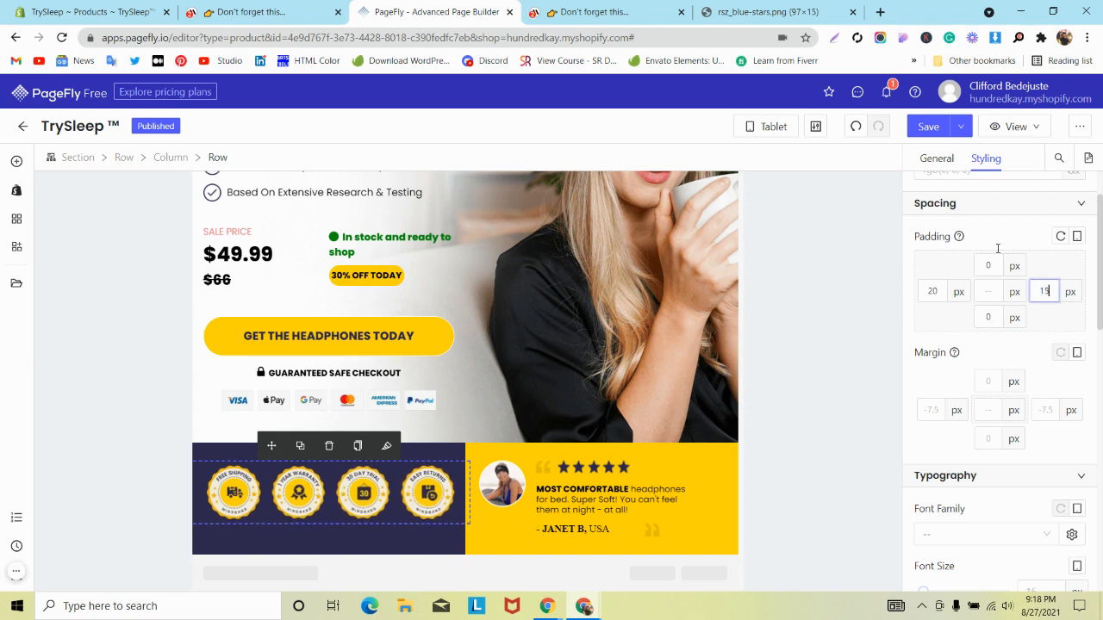
- Set the column spacing of the trust badge row to 12 px
left_click(937, 158)
scroll(999, 344, "down", 3)
double_click(1031, 357)
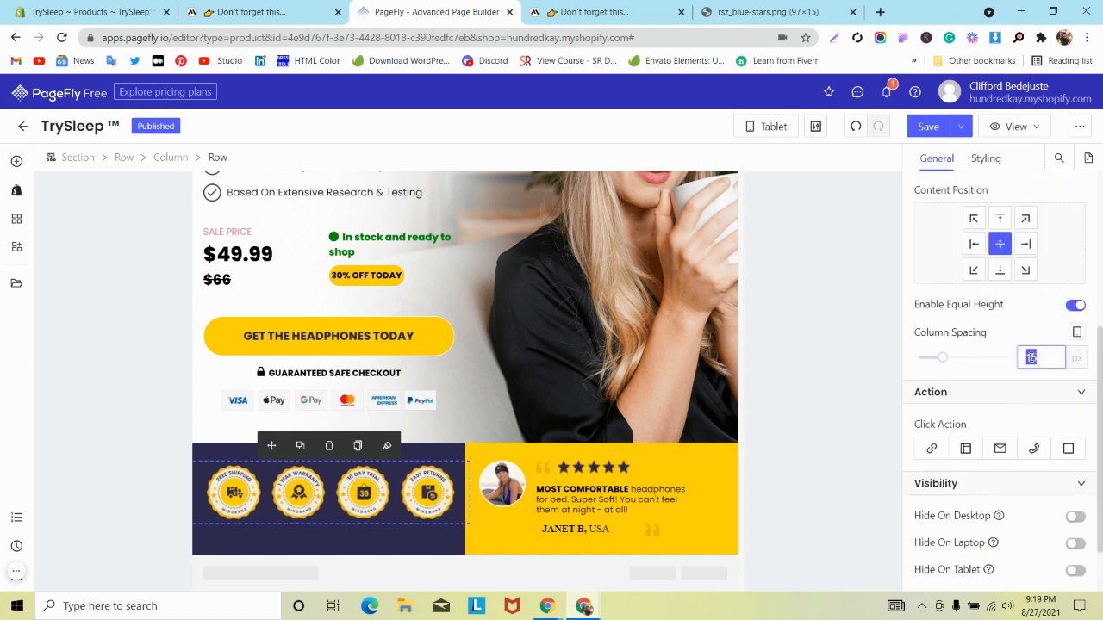
type("0")
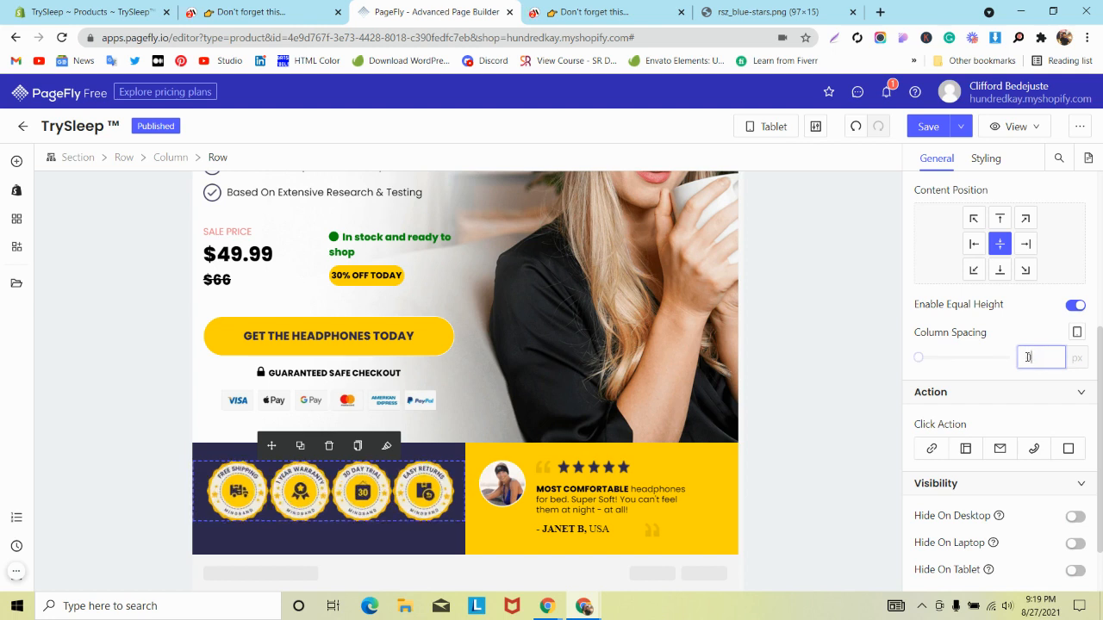
key("Up")
key("Up")
key("Up")
key("Up")
key("Up")
key("Up")
key("Up")
key("Up")
key("Up")
key("Up")
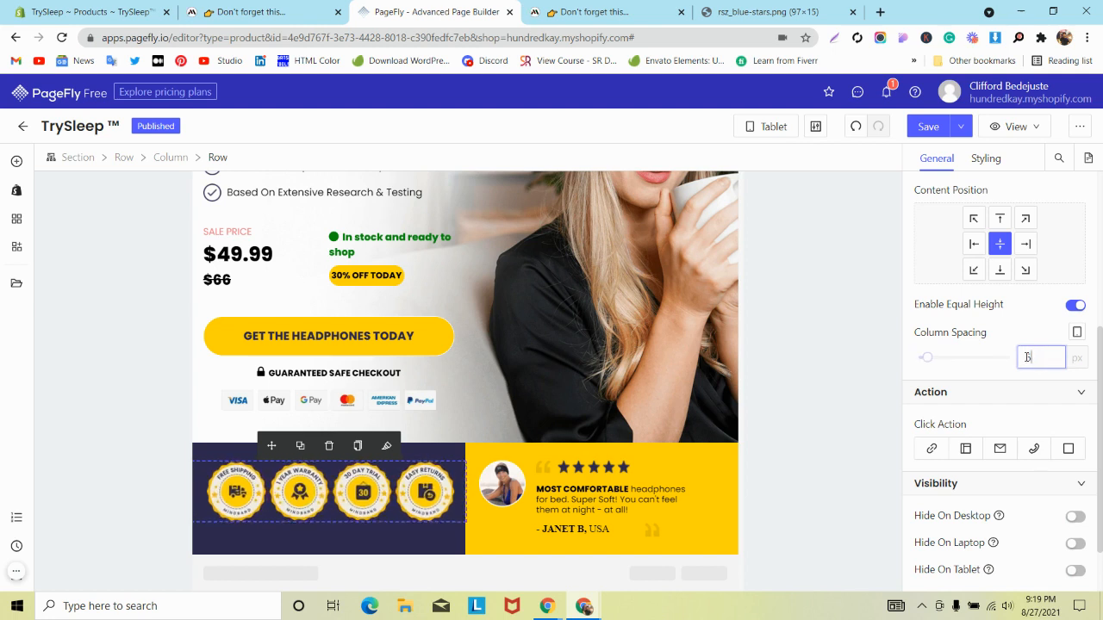
key("Up")
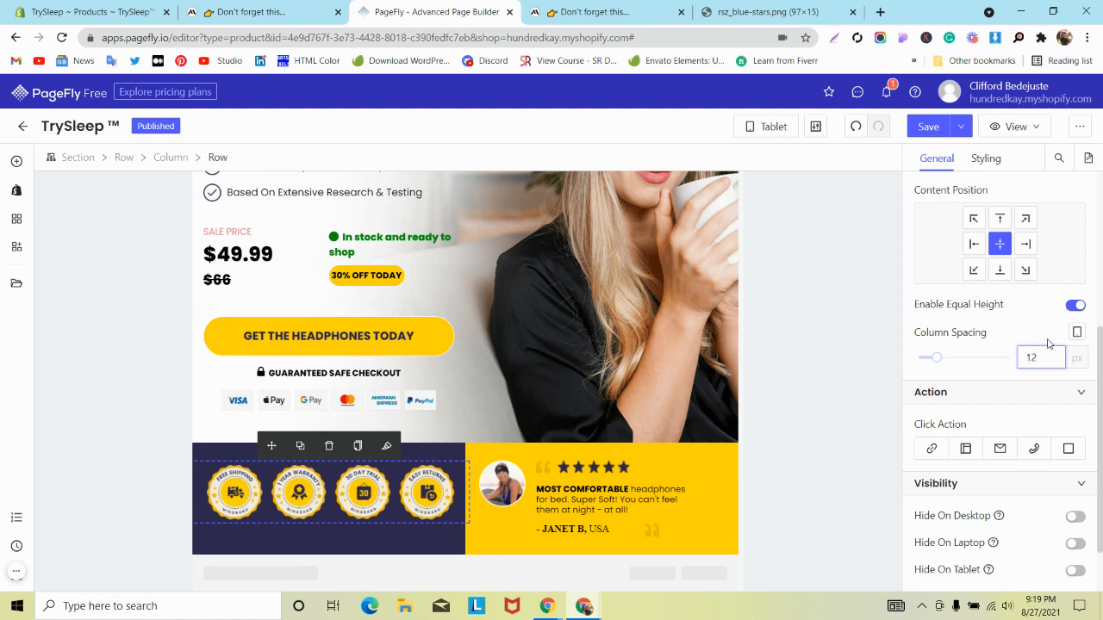
- Preview the reference MindBand page at iPhone 6/7/8 Plus size, then return to the PageFly editor
left_click(765, 126)
left_click(275, 11)
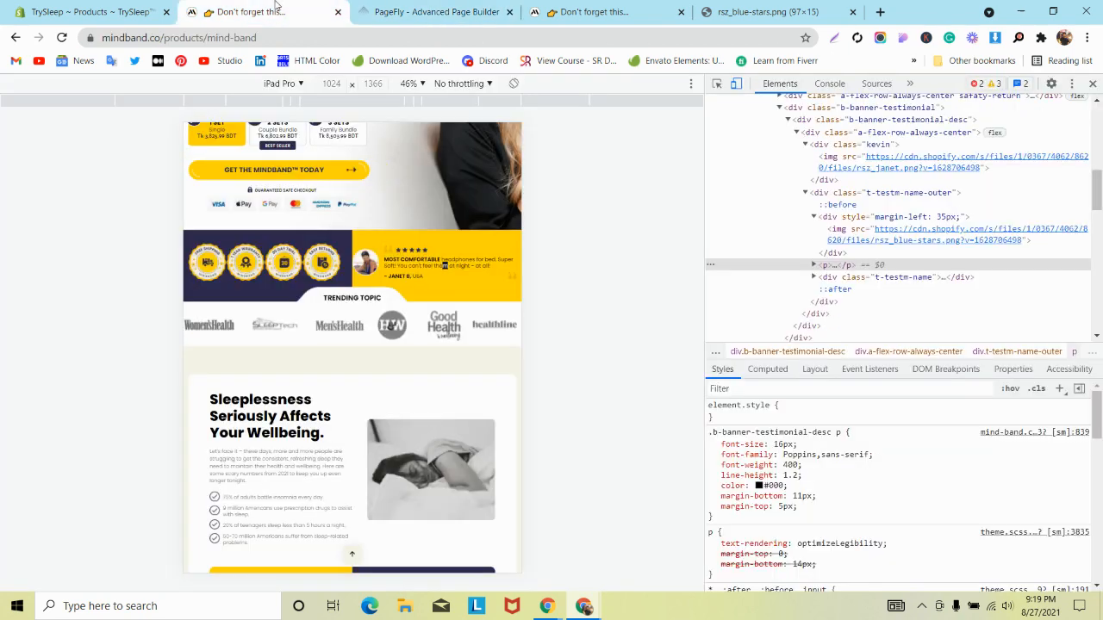
left_click(293, 83)
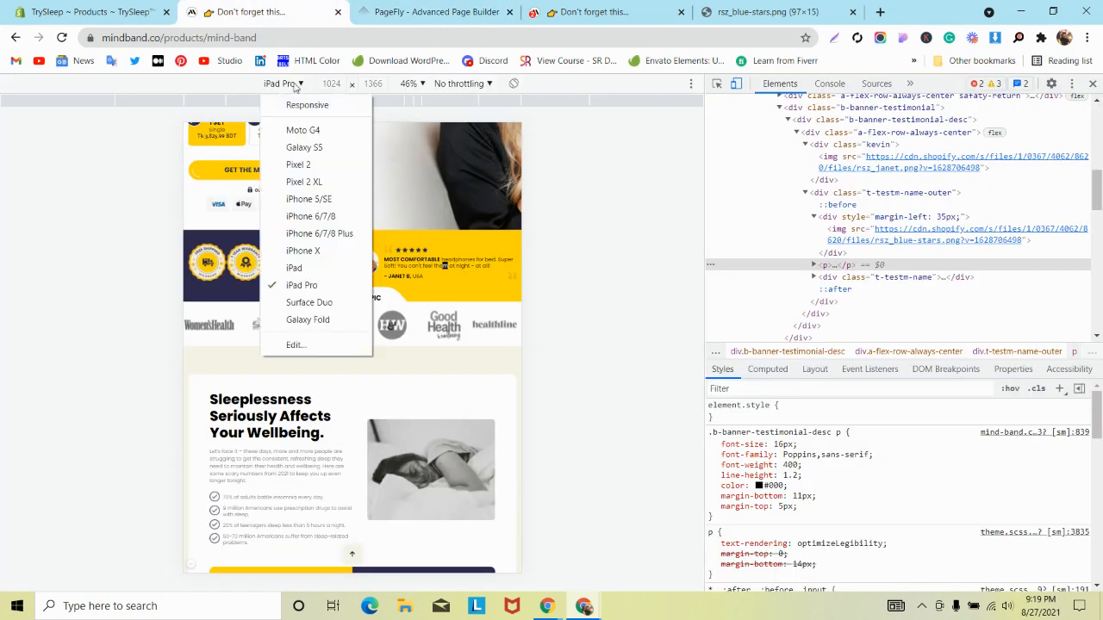
left_click(319, 234)
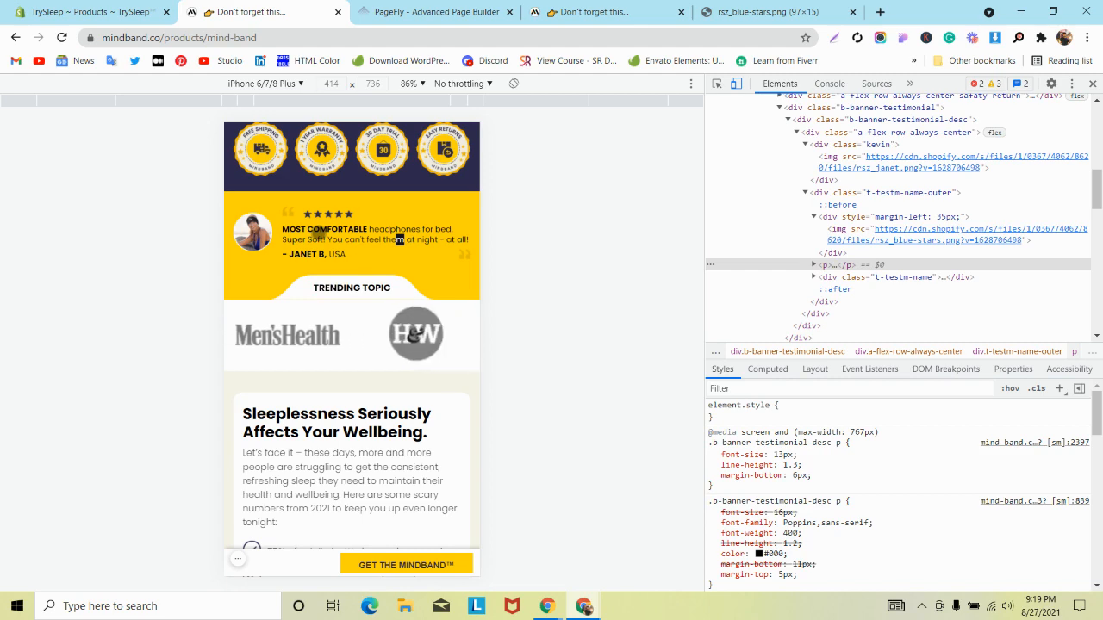
left_click(459, 10)
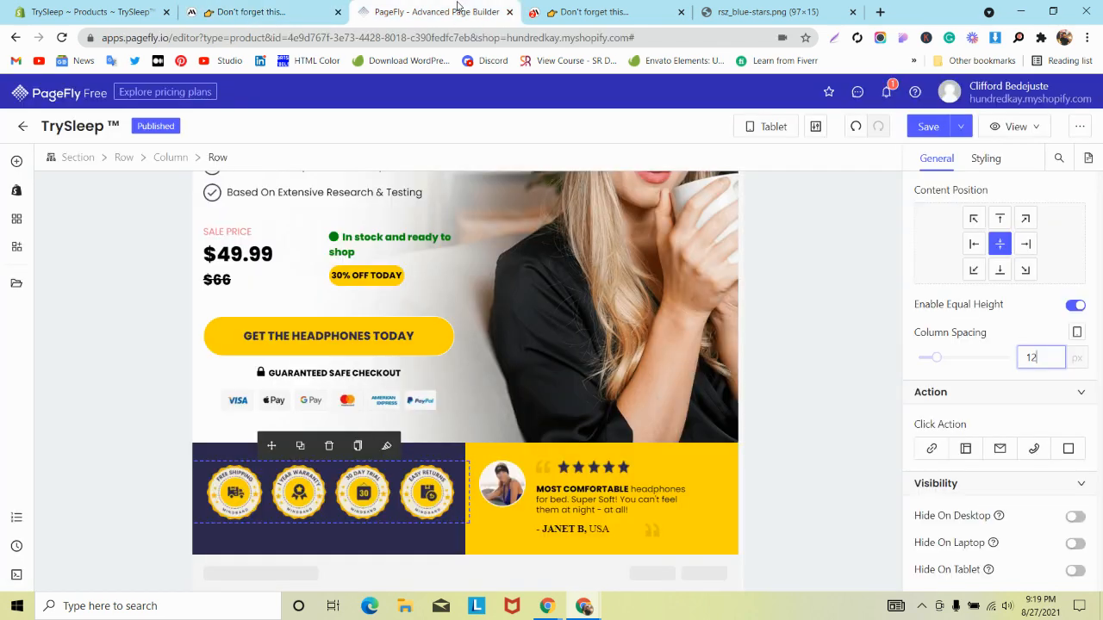
- Save the TrySleep page with the adjusted badge and testimonial layout
left_click(204, 444)
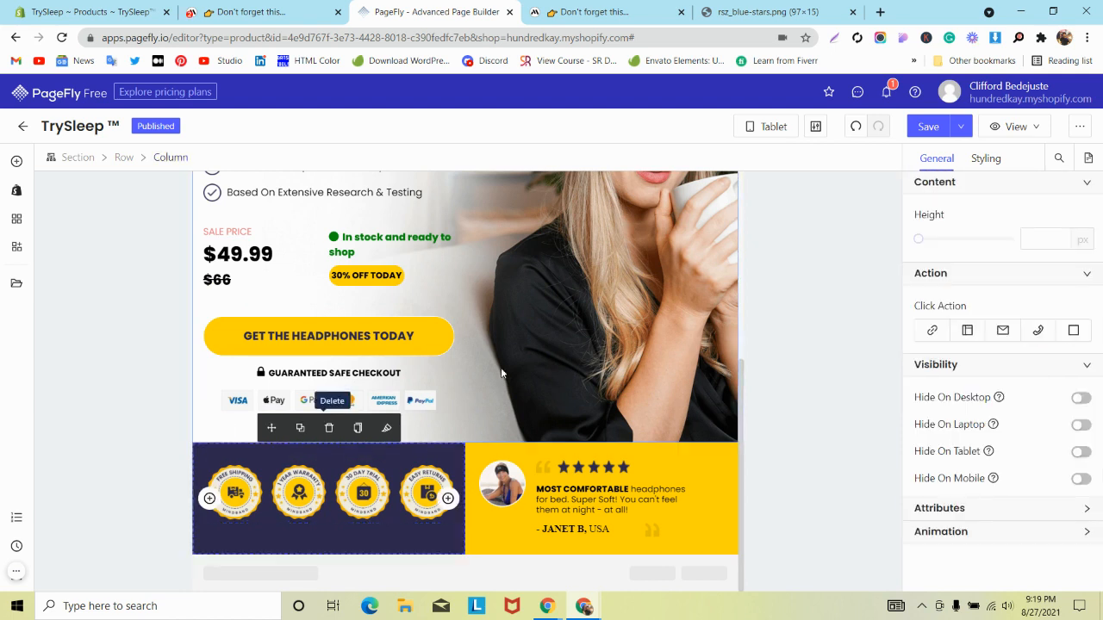
left_click(928, 126)
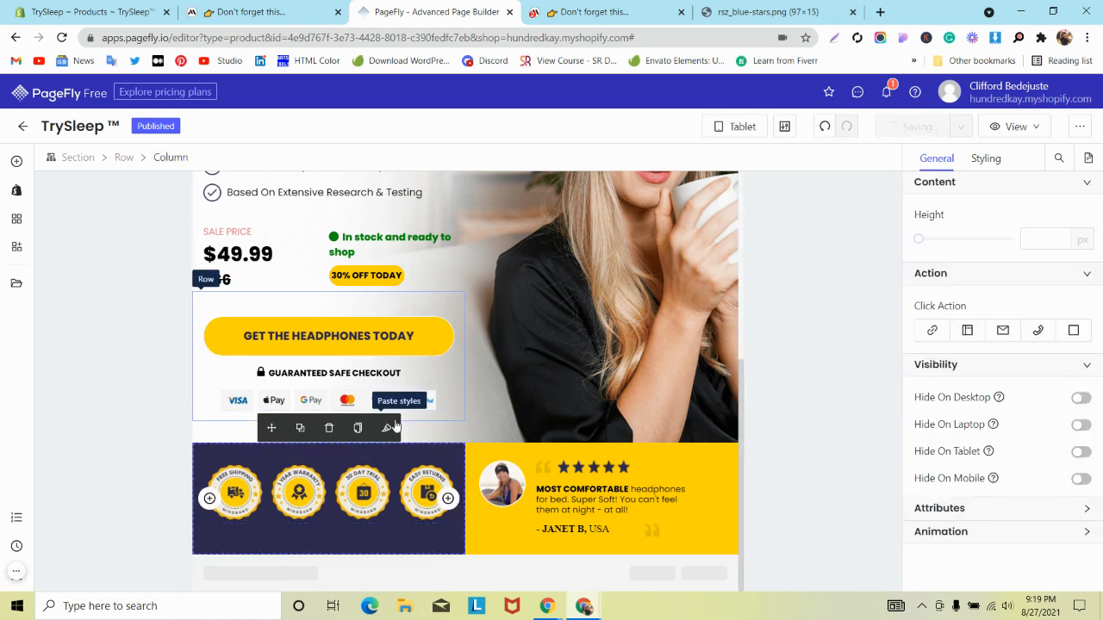
- Switch the TrySleep page editor to the mobile device view and find the trust badge section
left_click(732, 127)
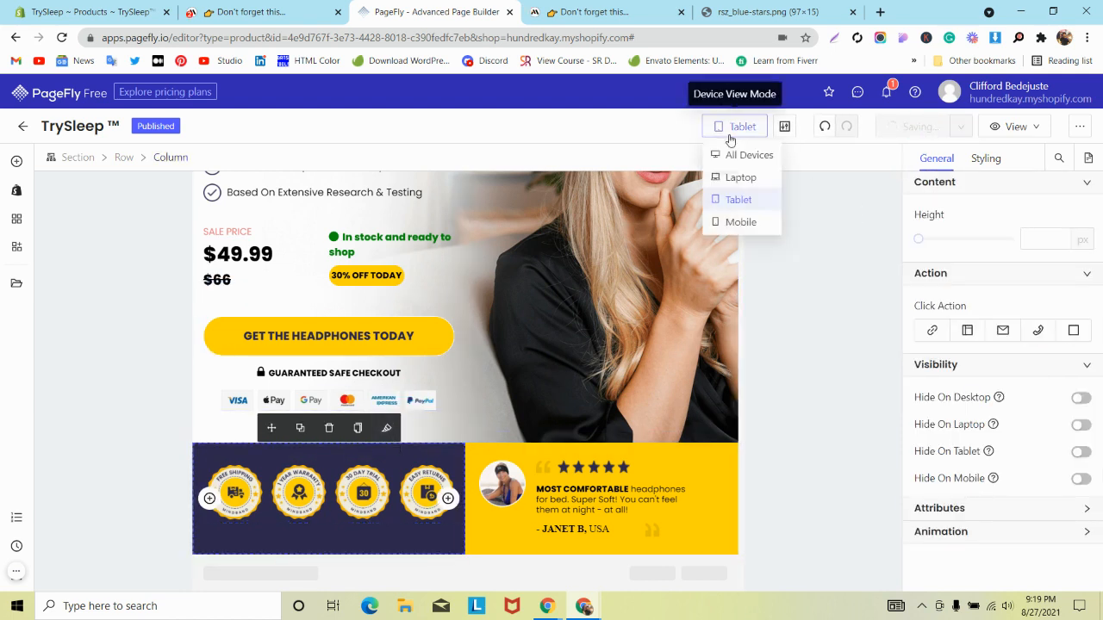
left_click(737, 222)
scroll(487, 279, "up", 5)
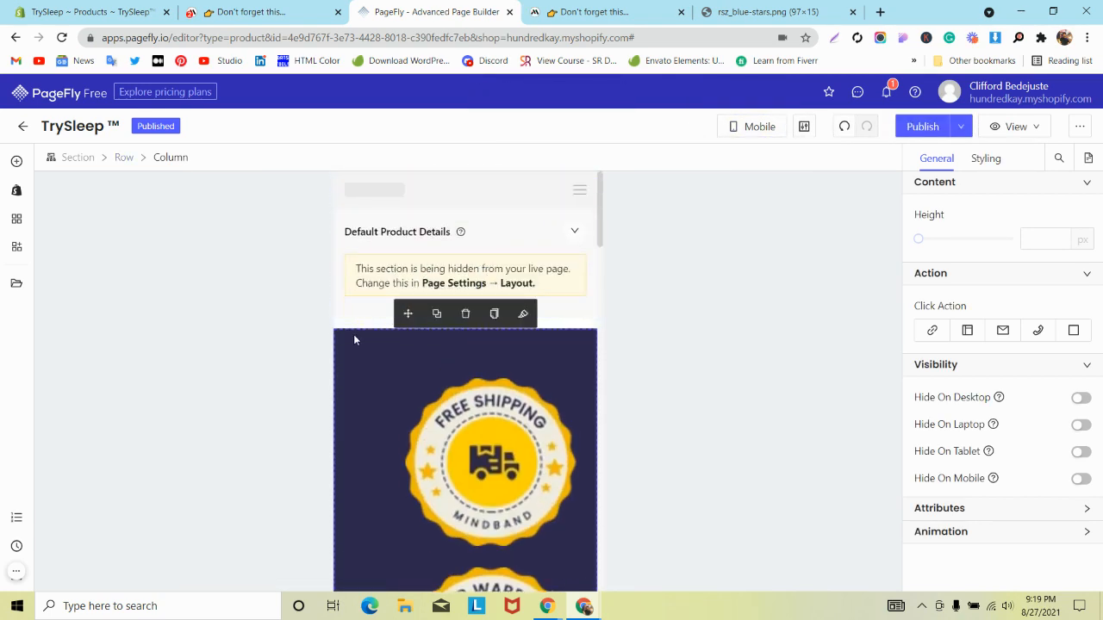
scroll(354, 341, "down", 5)
scroll(353, 342, "up", 4)
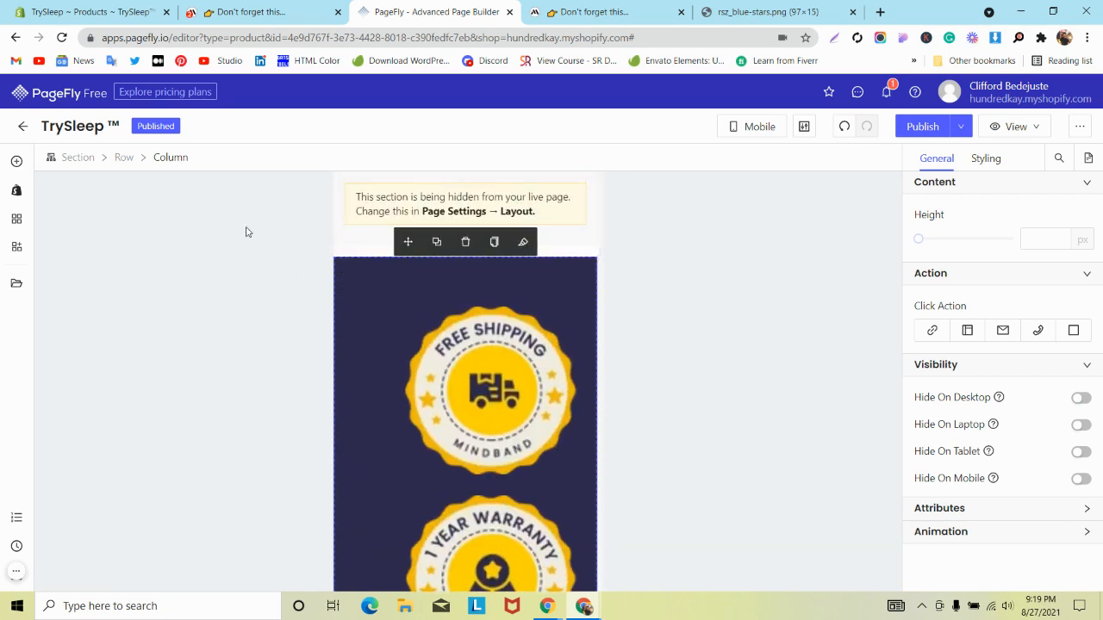
- Try adjusting the columns per line of the outer row that holds the badges and testimonial
left_click(123, 157)
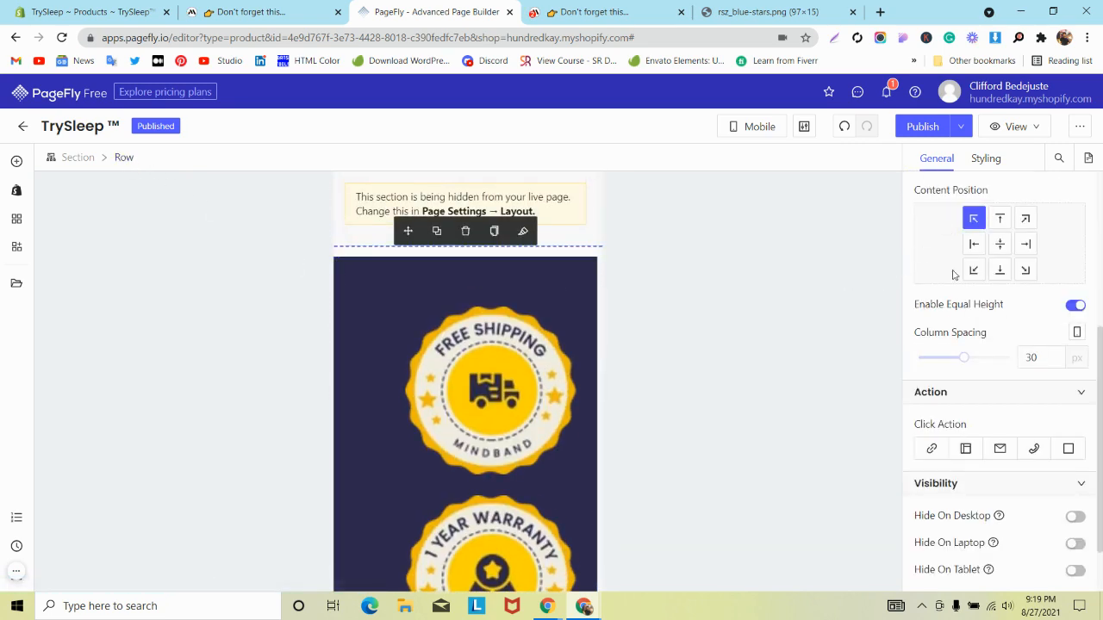
scroll(965, 276, "up", 3)
scroll(935, 241, "down", 2)
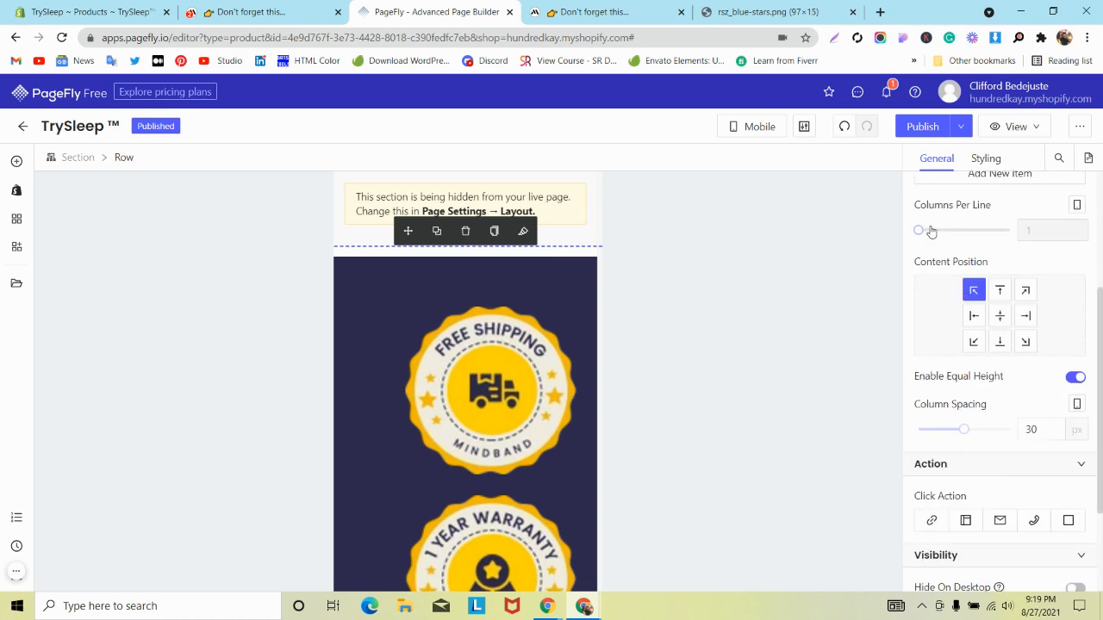
left_click_drag(951, 236, 918, 230)
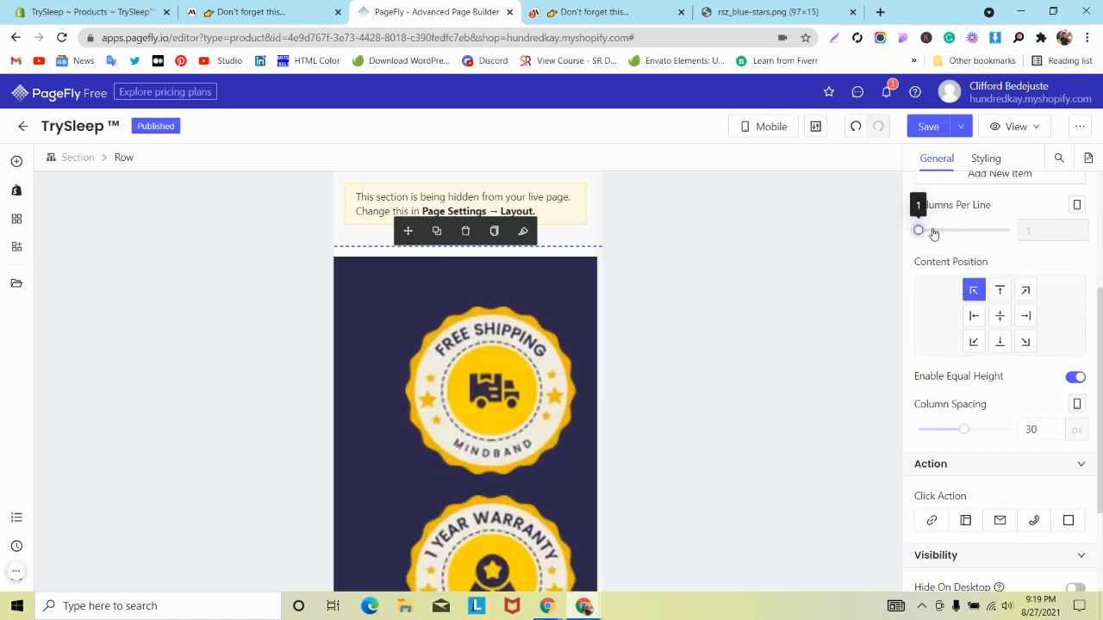
- Set the inner trust badge row to 4 columns per line in the mobile view
left_click(382, 363)
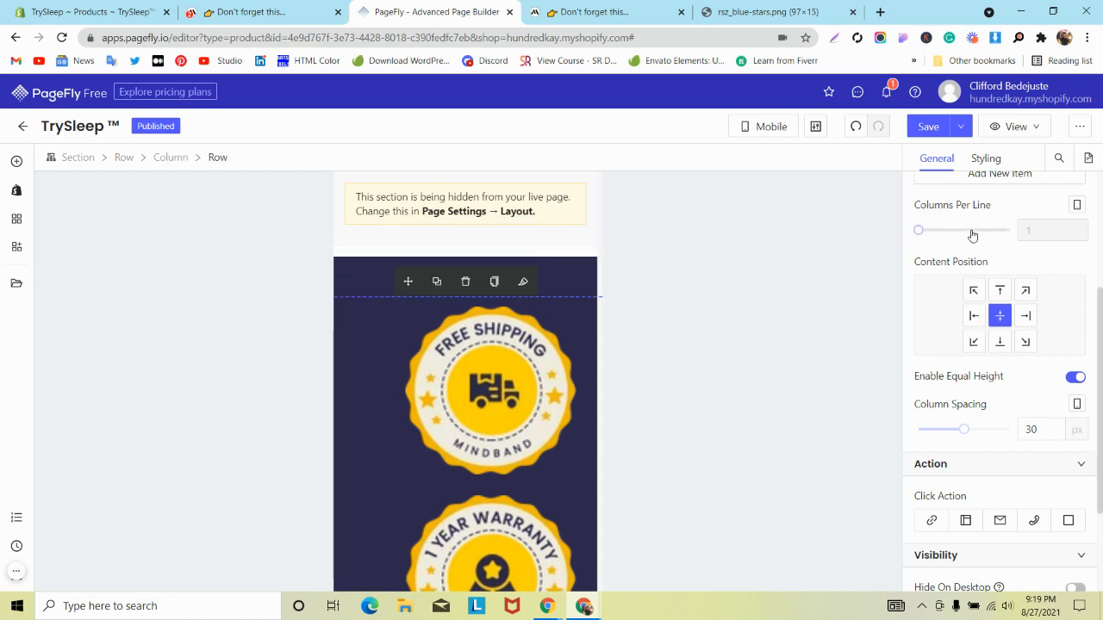
left_click_drag(972, 233, 991, 239)
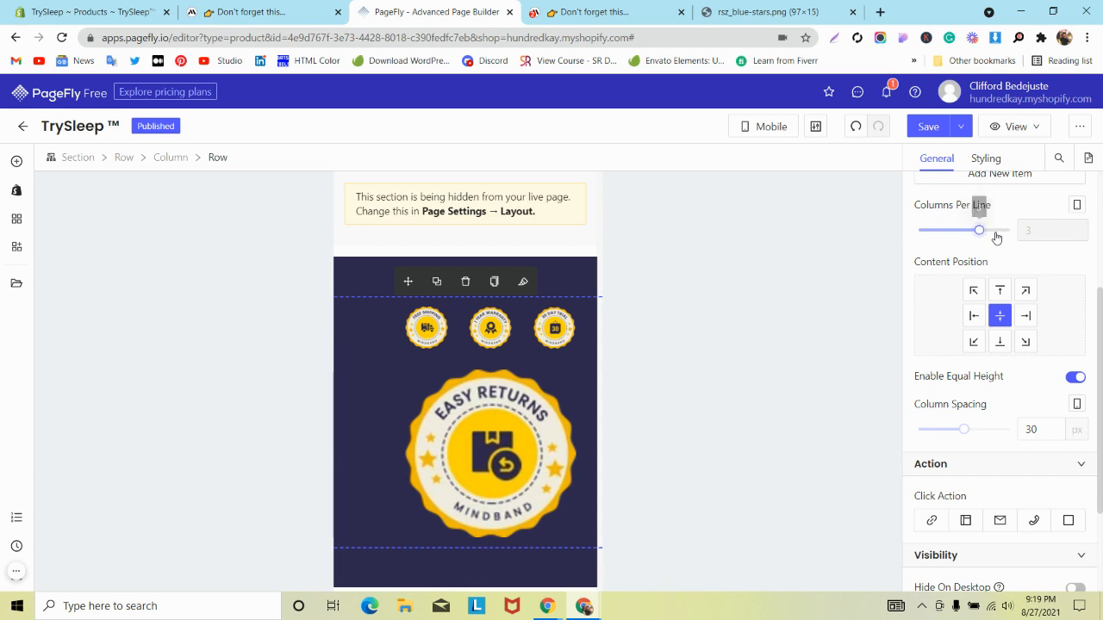
left_click(1008, 231)
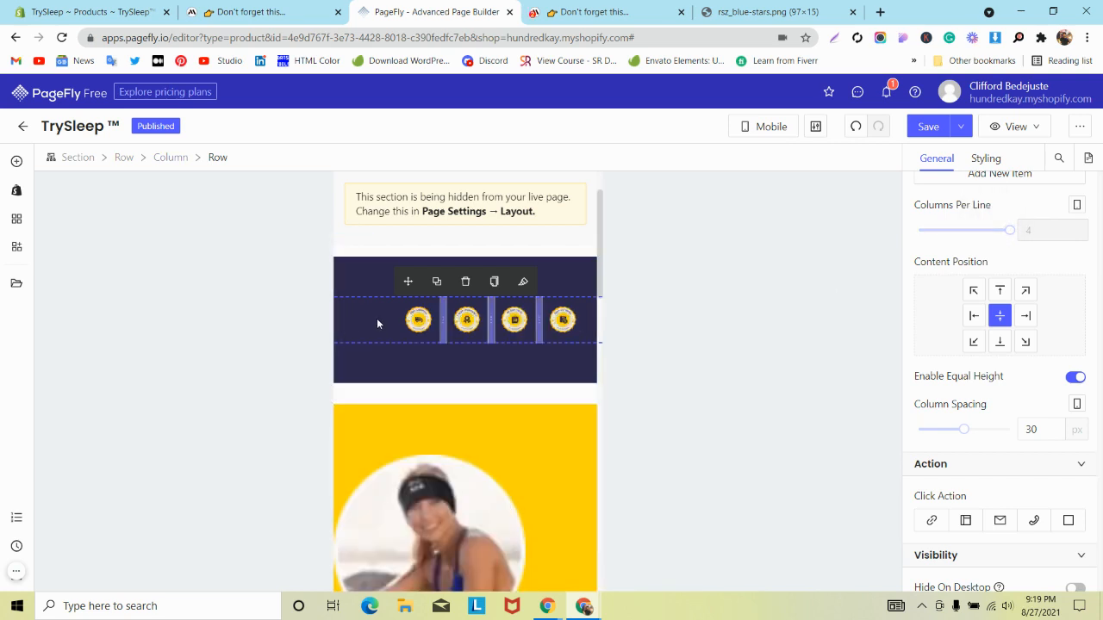
- Set the trust badge row's padding to 0 px on all sides for mobile
left_click(991, 157)
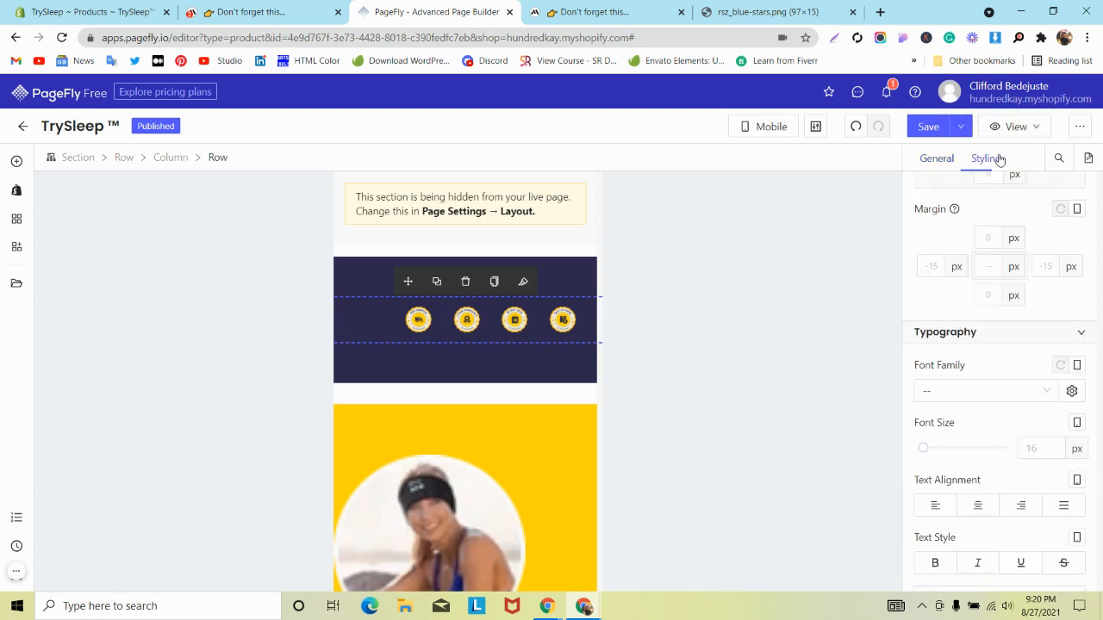
scroll(990, 271, "up", 2)
left_click(975, 290)
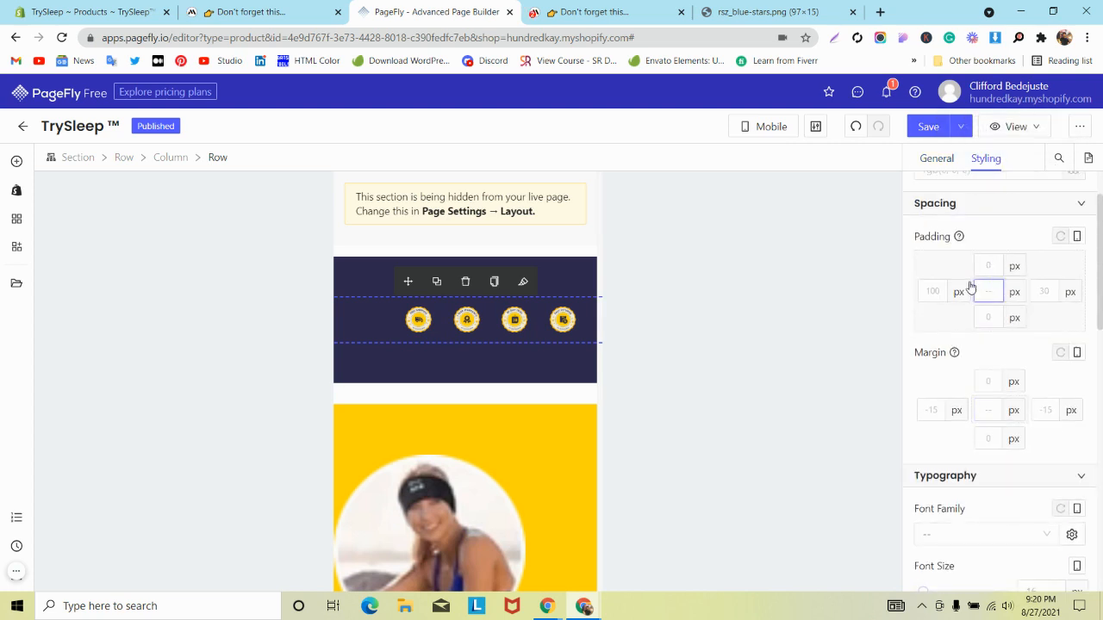
type("0")
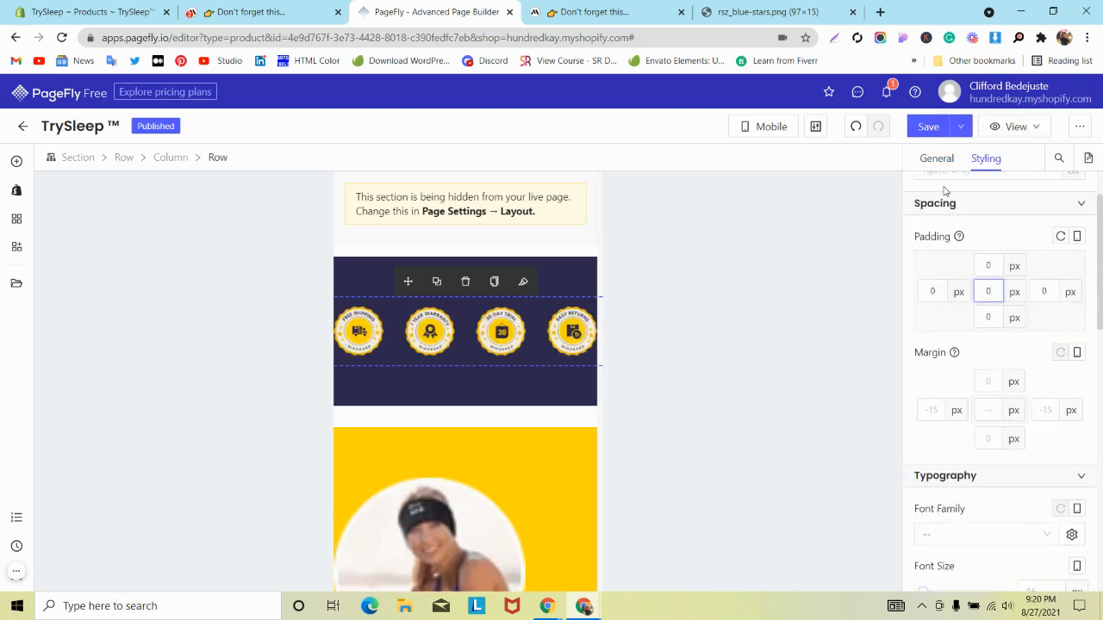
- Set the column spacing of the outer row holding the badge and testimonial columns to 0 px
left_click(932, 159)
scroll(976, 308, "down", 3)
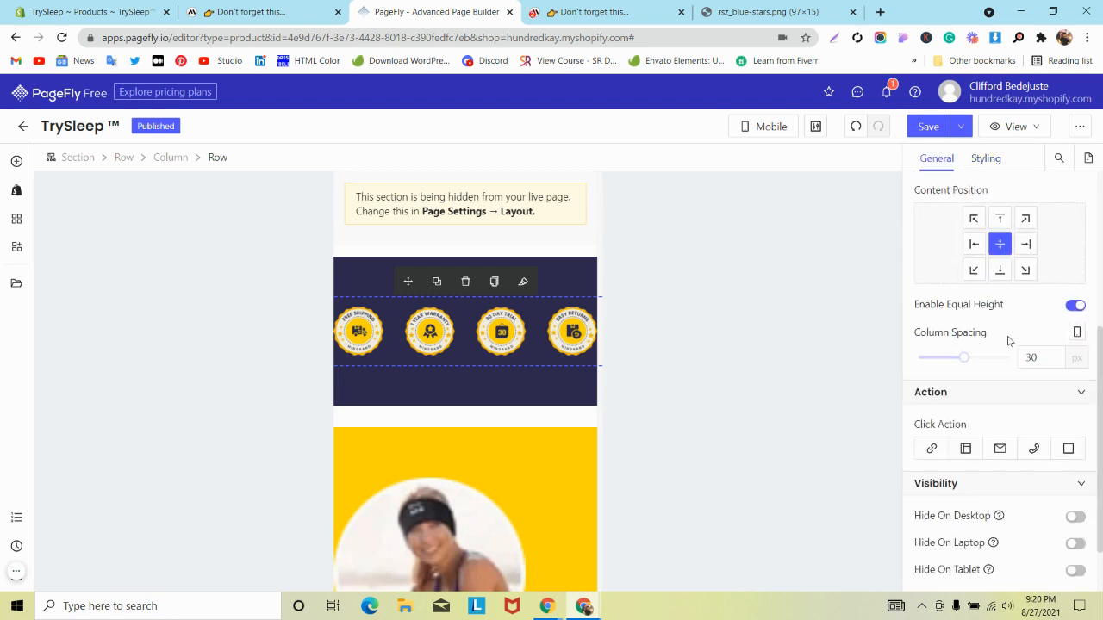
left_click(123, 158)
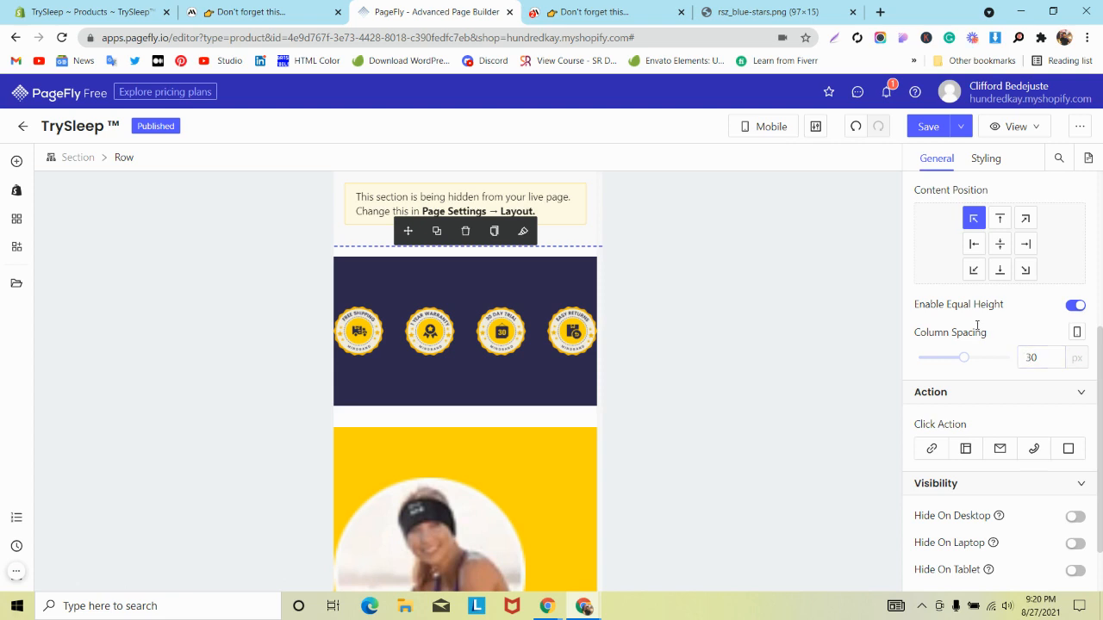
left_click(496, 274)
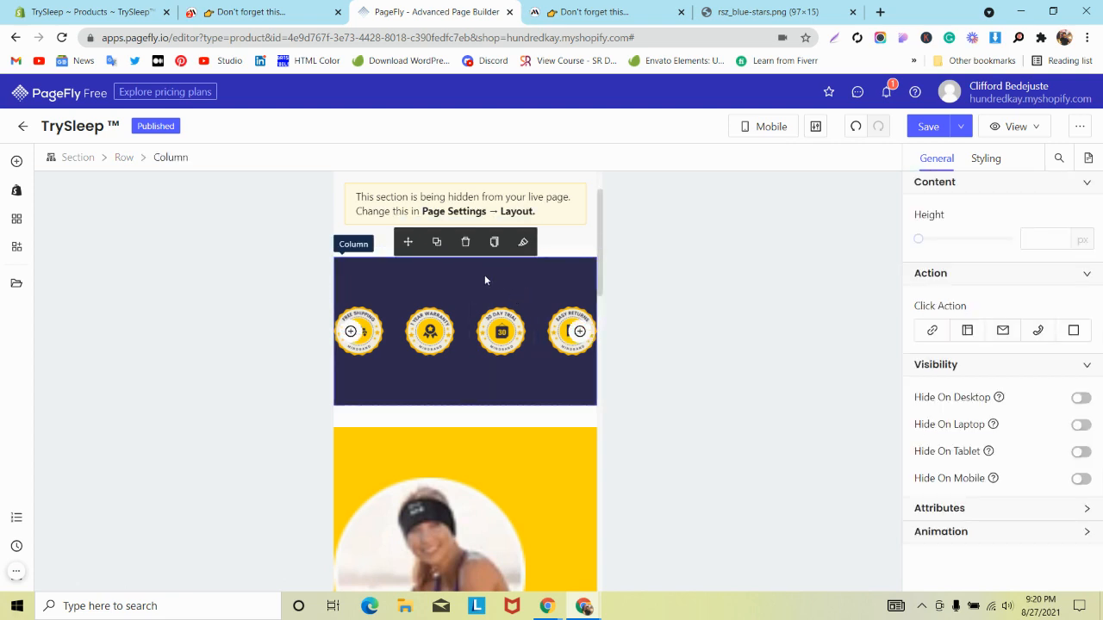
left_click(360, 254)
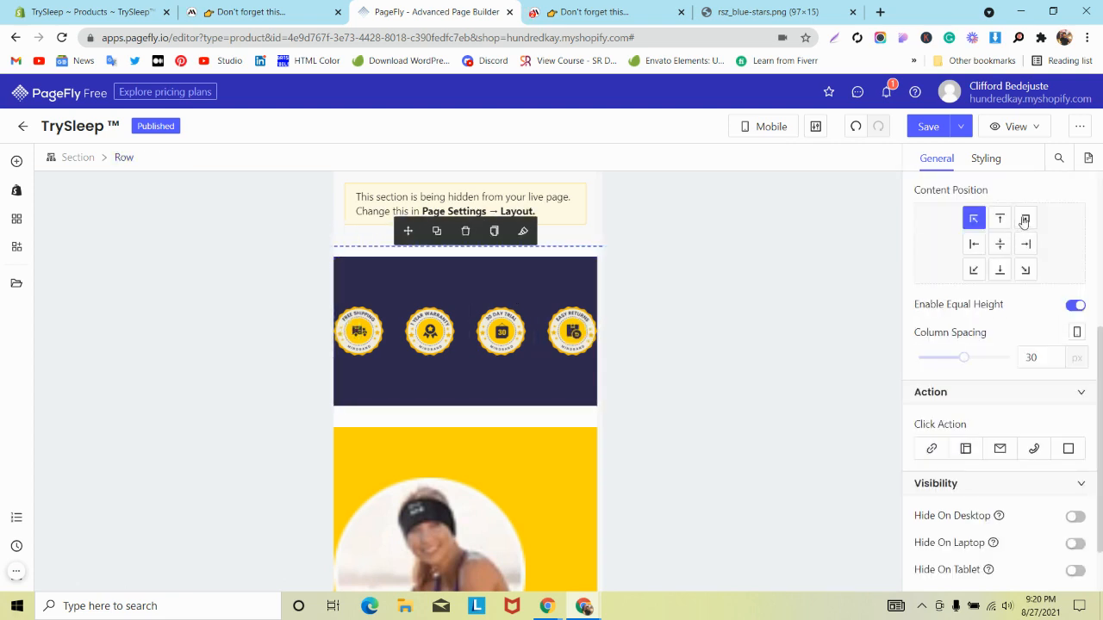
double_click(1031, 358)
type("0")
double_click(1030, 357)
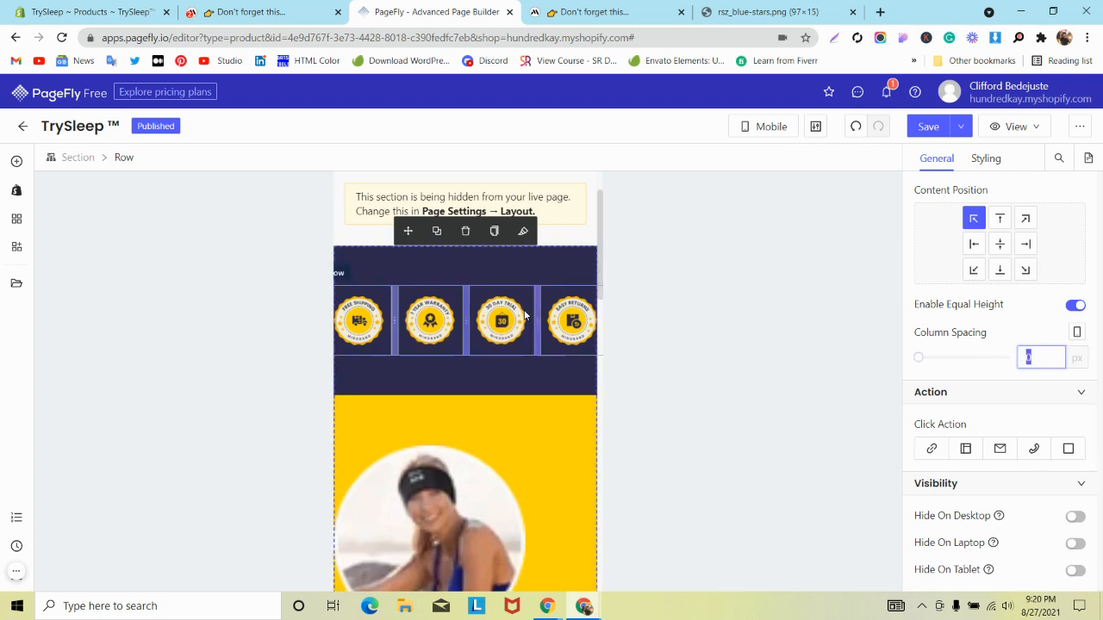
- Try a 30 px left padding on the outer row and remove it again
left_click(984, 157)
scroll(944, 256, "up", 1)
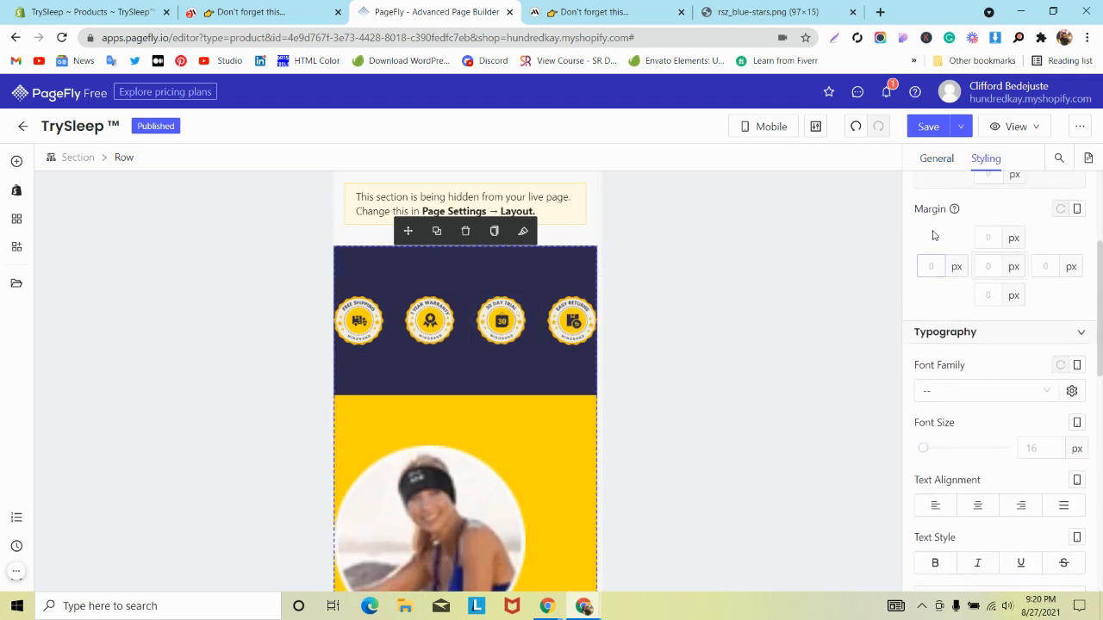
scroll(932, 235, "up", 2)
type("30")
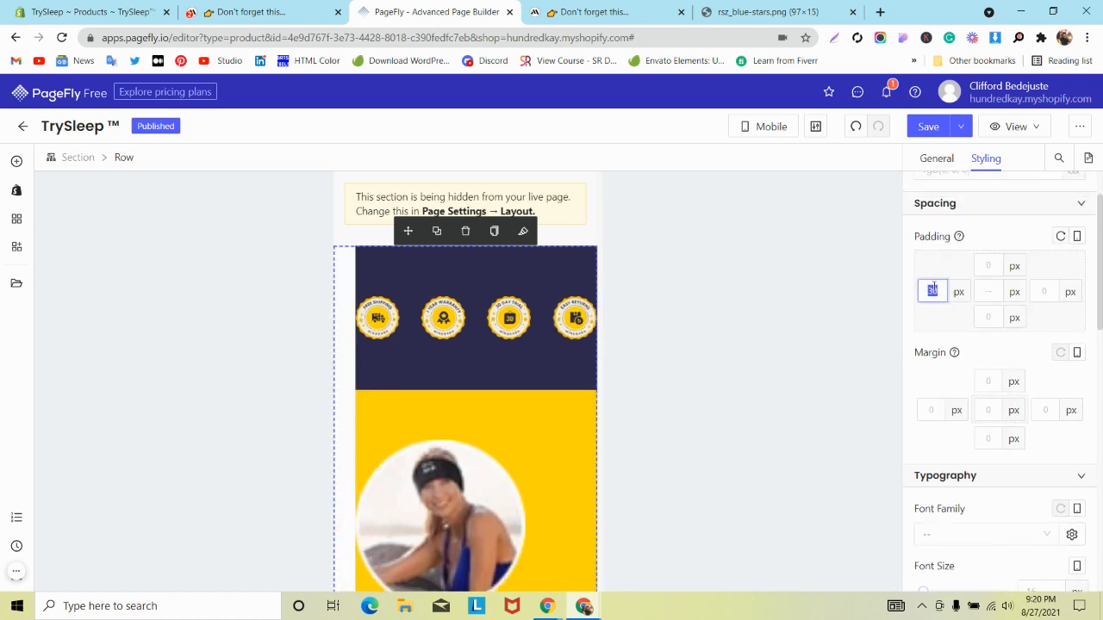
key("BackSpace")
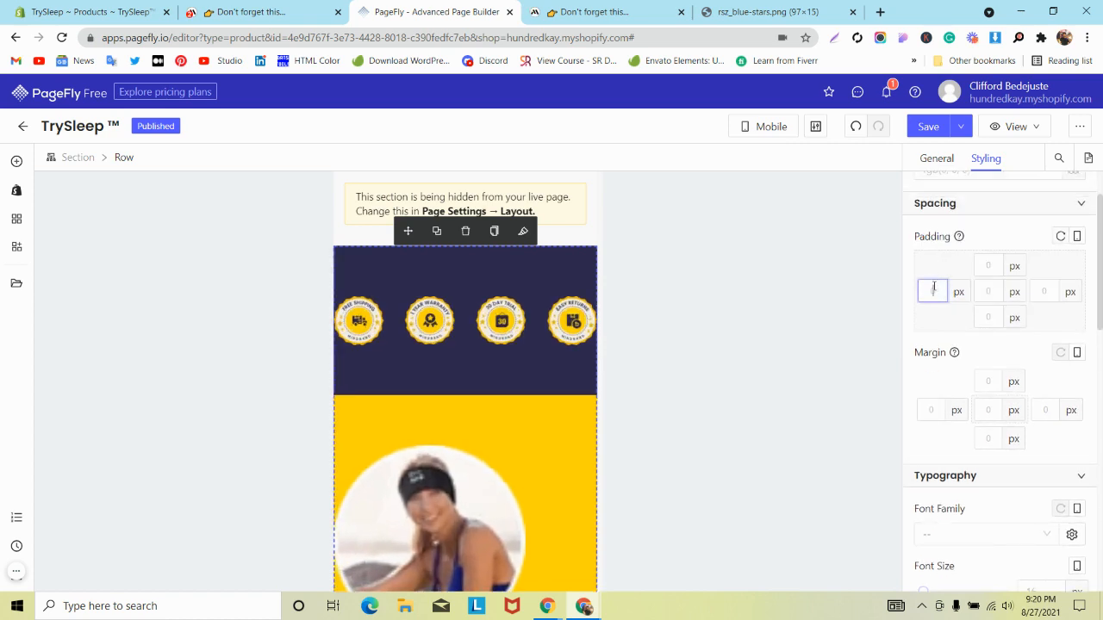
- Set the left and right padding of the inner trust badge row to 30 px each
left_click(444, 300)
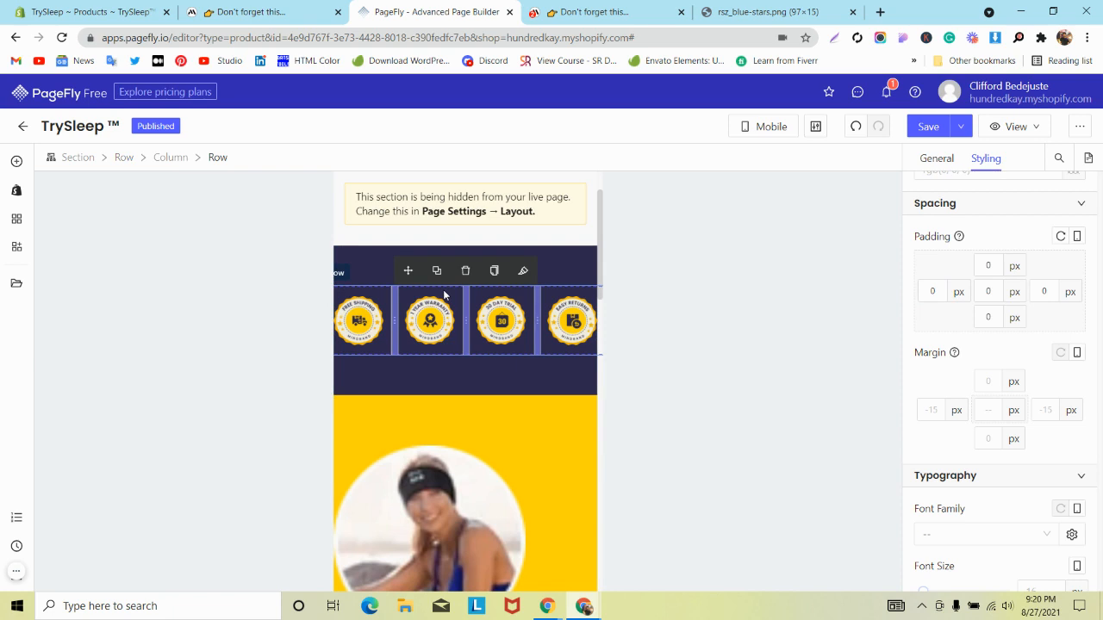
left_click(363, 244)
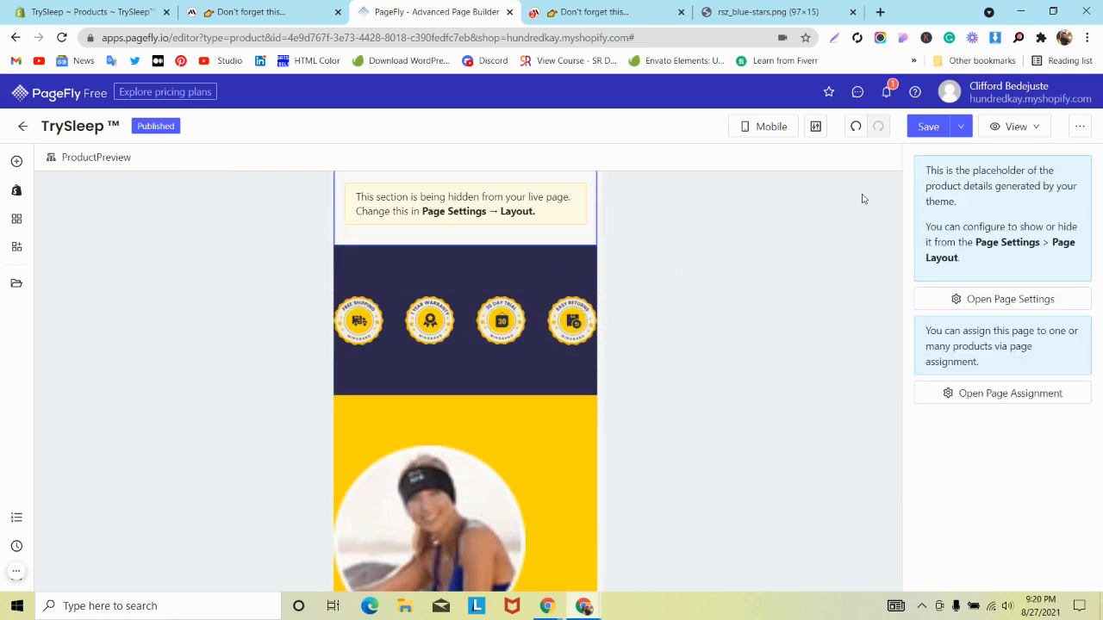
left_click(574, 312)
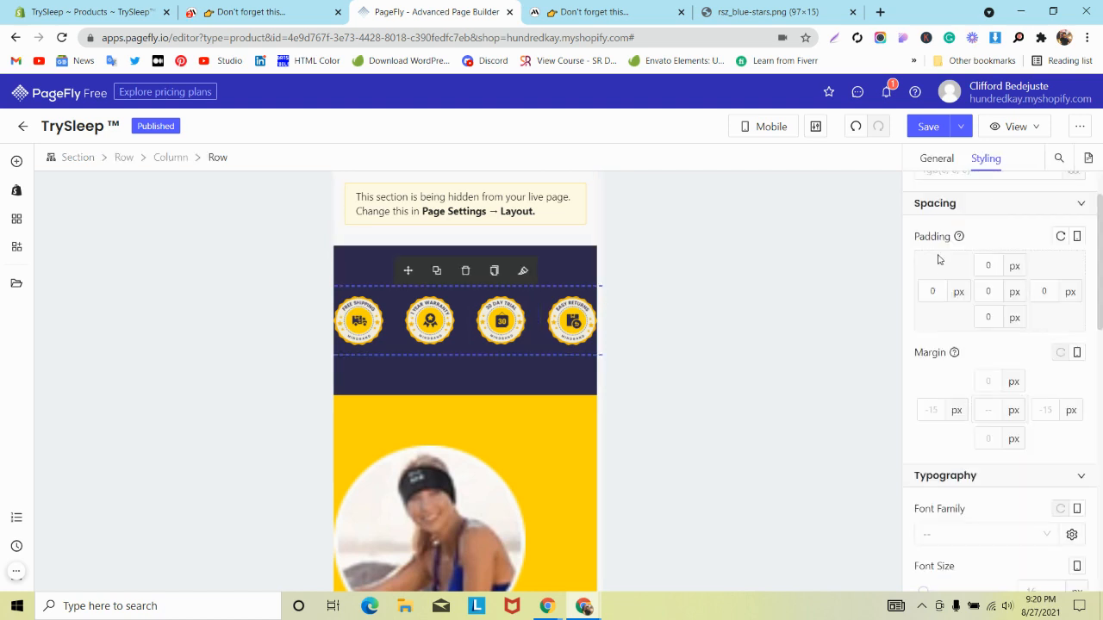
type("3")
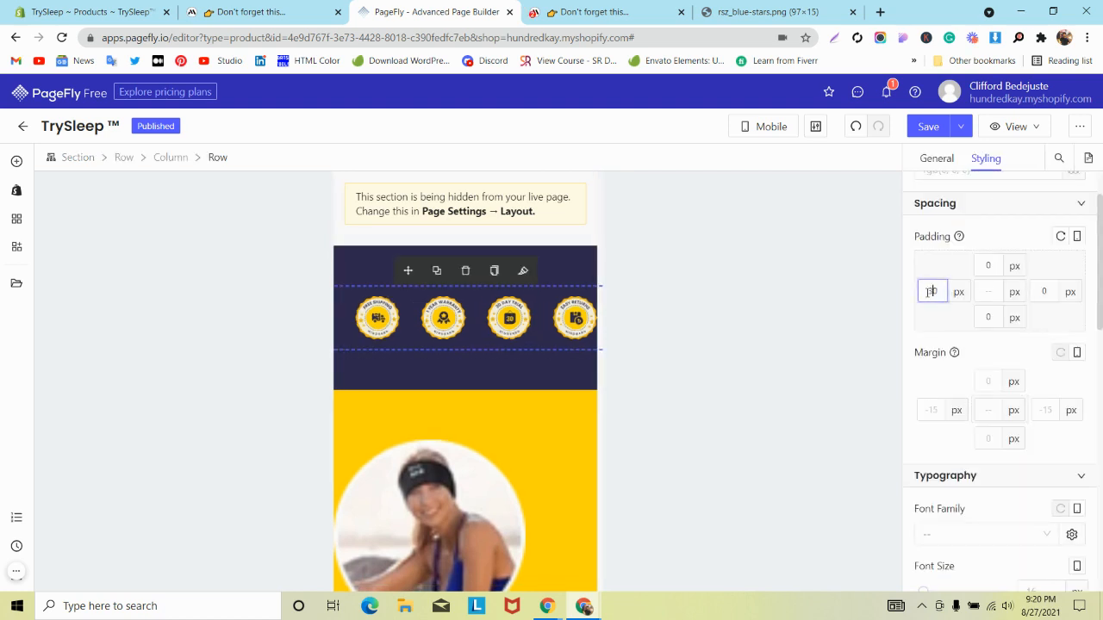
left_click(1047, 291)
type("30")
- Check the badges on the reference MindBand page, then set the trust badge row's column spacing to 10 px
left_click(200, 7)
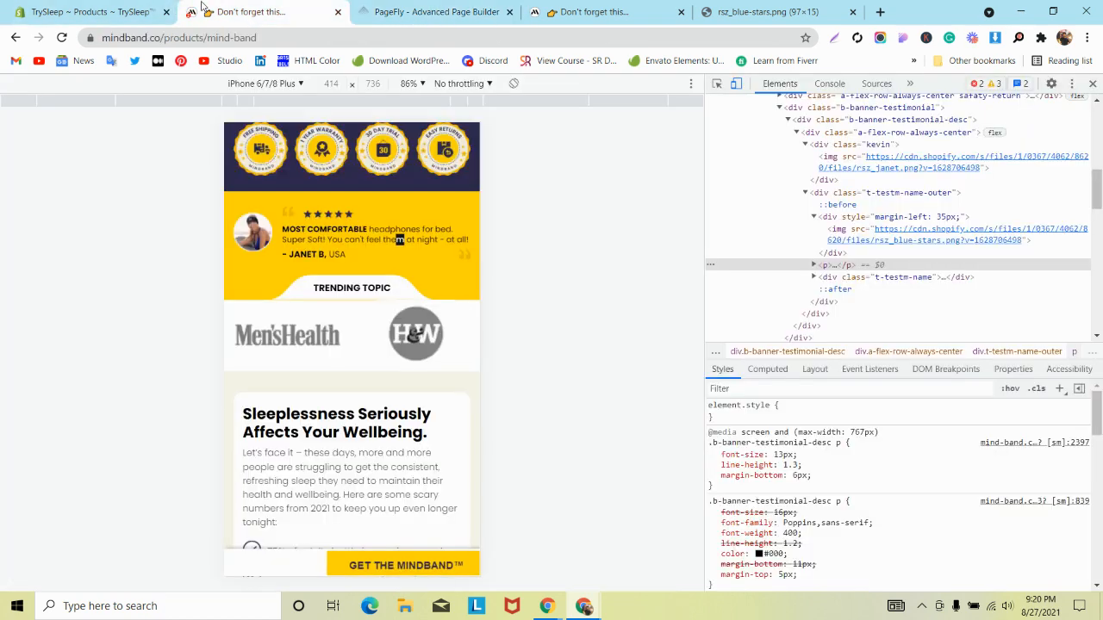
left_click(431, 11)
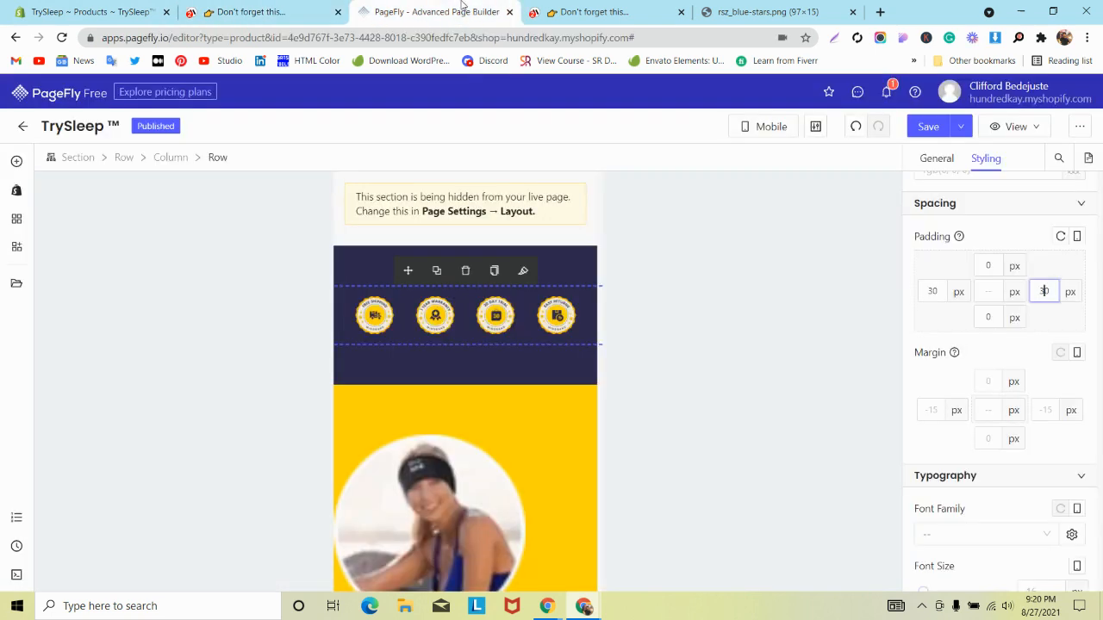
left_click(383, 295)
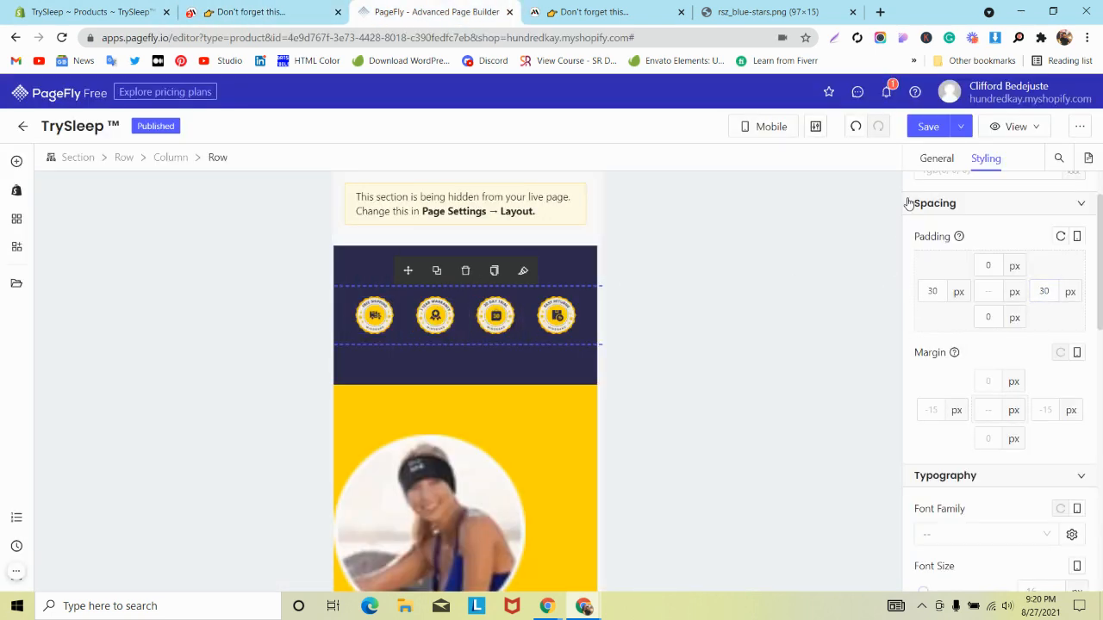
left_click(936, 158)
scroll(1016, 350, "down", 3)
double_click(1030, 428)
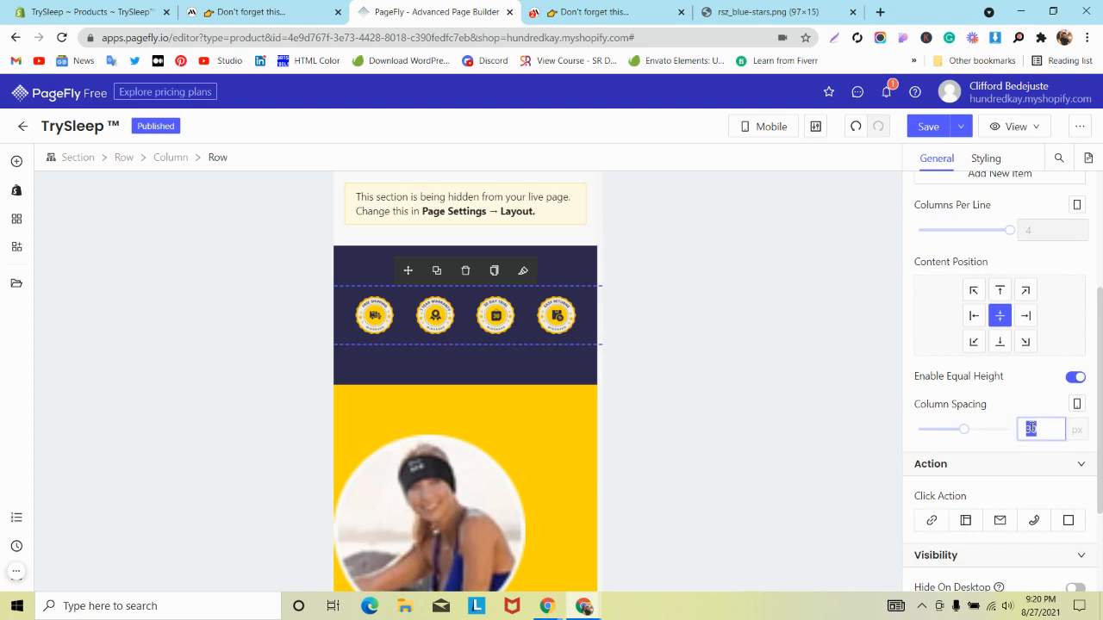
type("10")
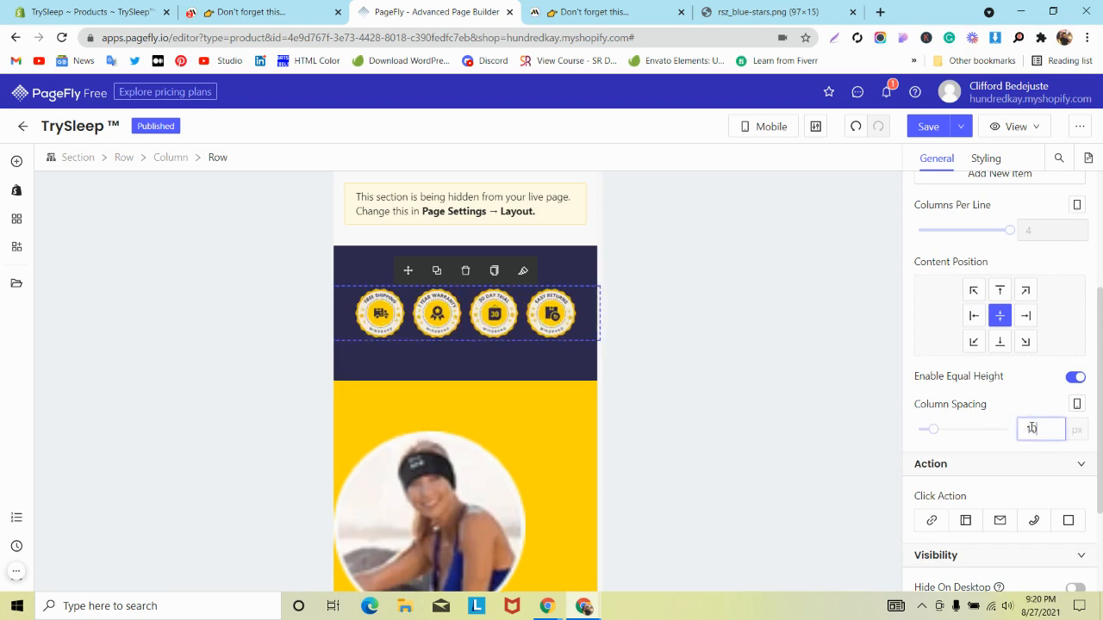
- Set the top and bottom padding of the dark trust badge column to 20 px each
left_click(591, 250)
left_click(1010, 126)
left_click(985, 158)
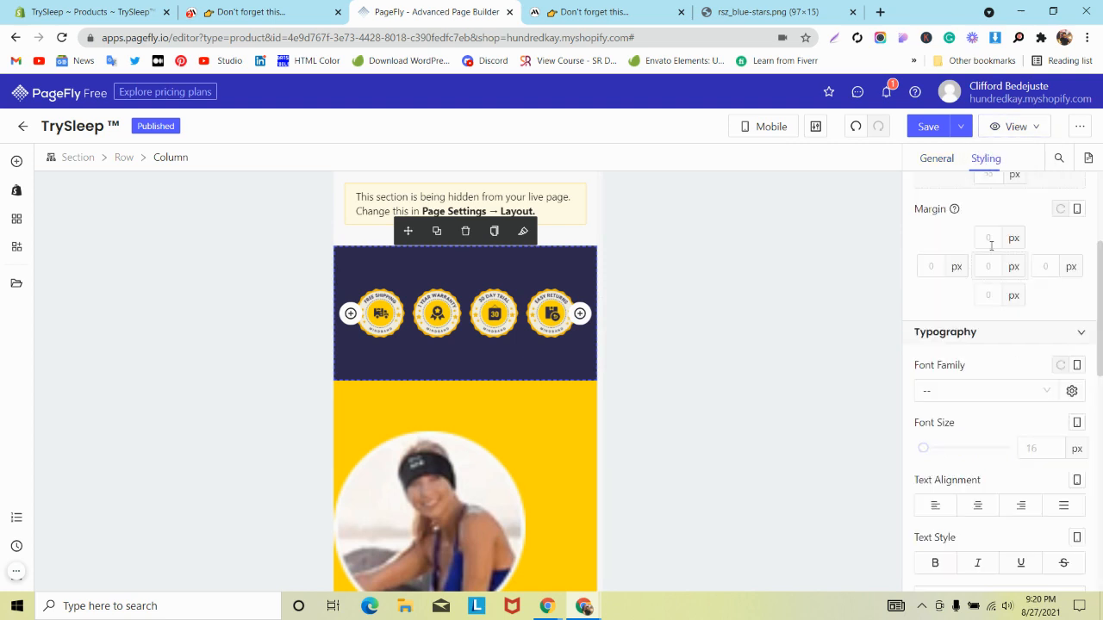
scroll(990, 284, "up", 3)
left_click(987, 265)
type("20")
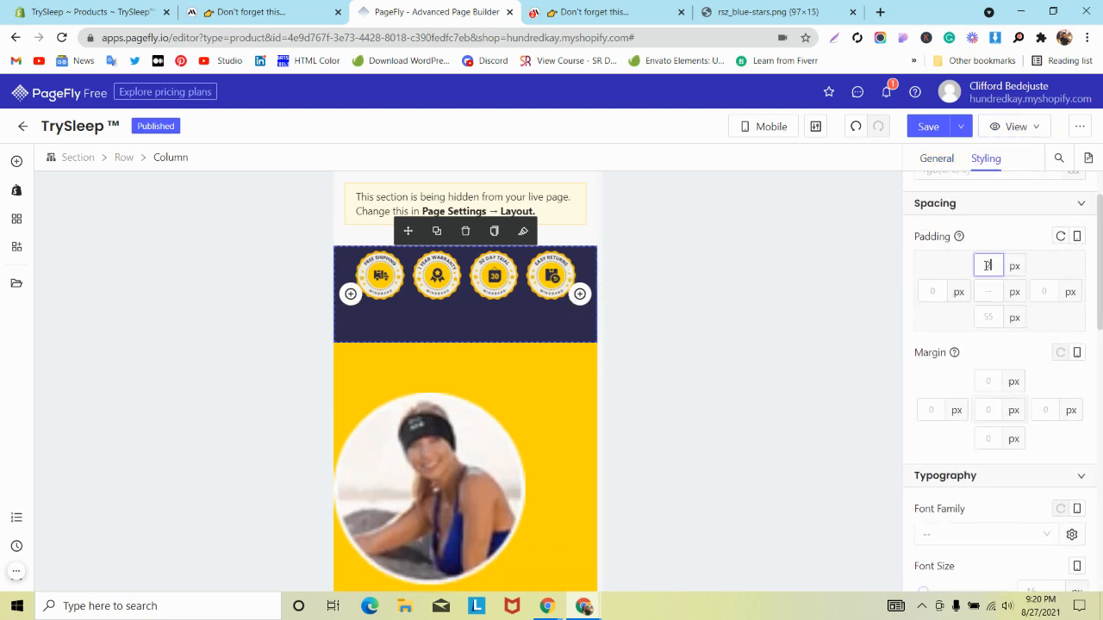
left_click(983, 313)
type("20")
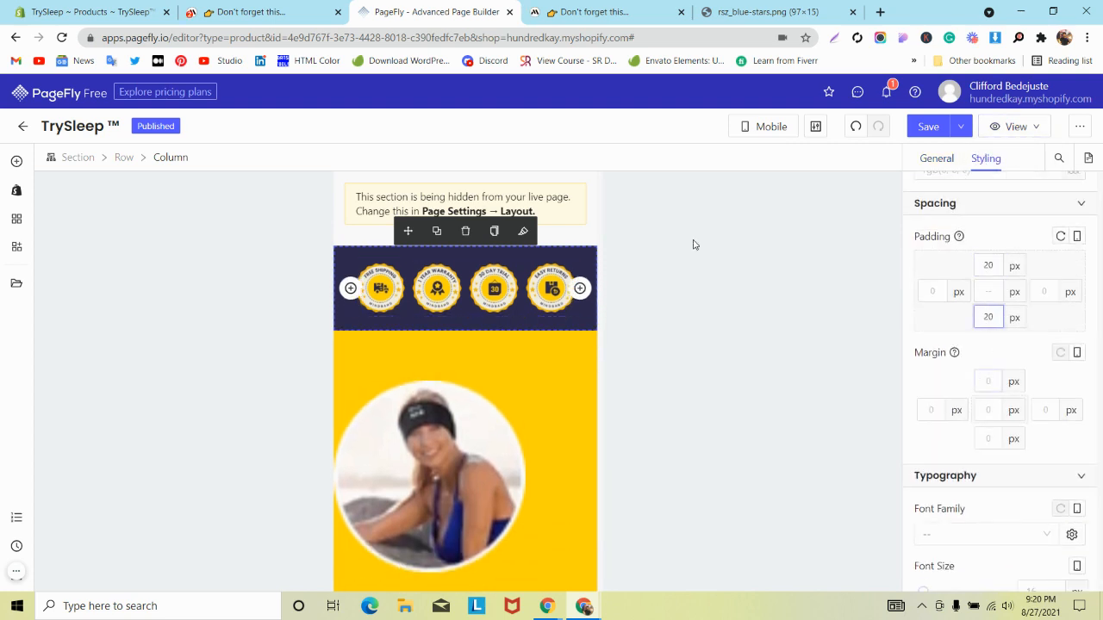
- Check the testimonial on the reference MindBand page, then lay out the inner testimonial row with two columns per line
left_click(278, 8)
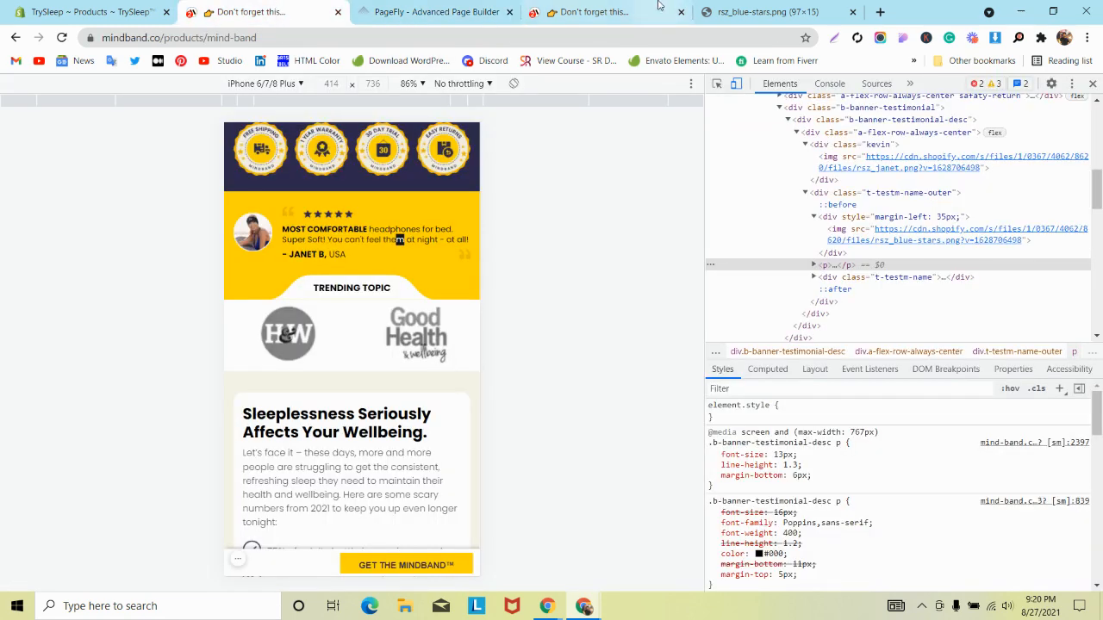
left_click(435, 12)
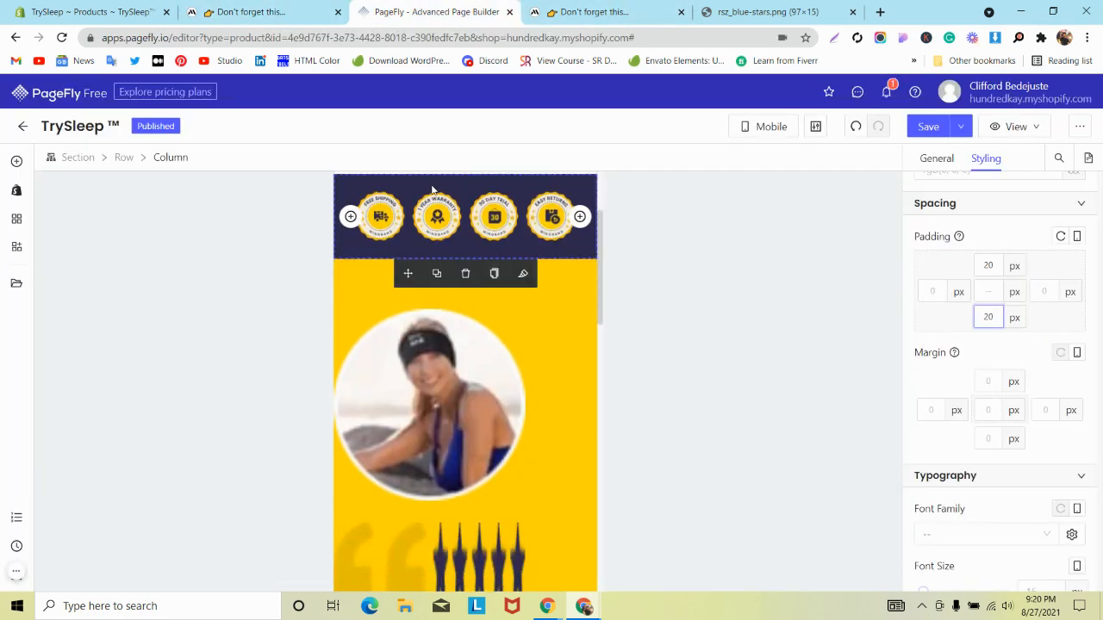
left_click(359, 315)
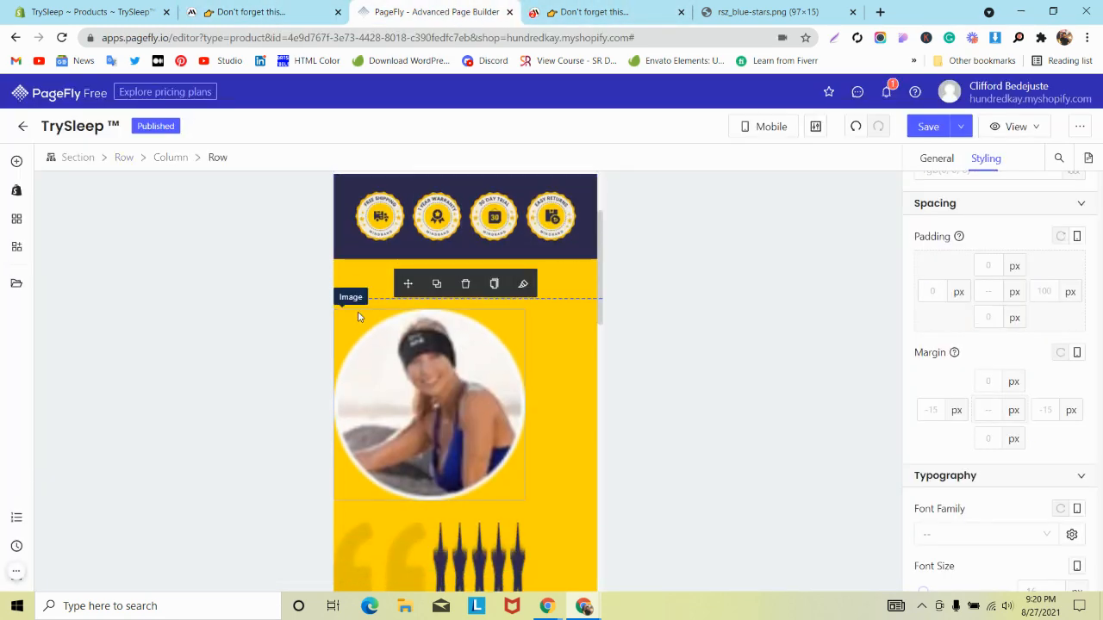
left_click(923, 164)
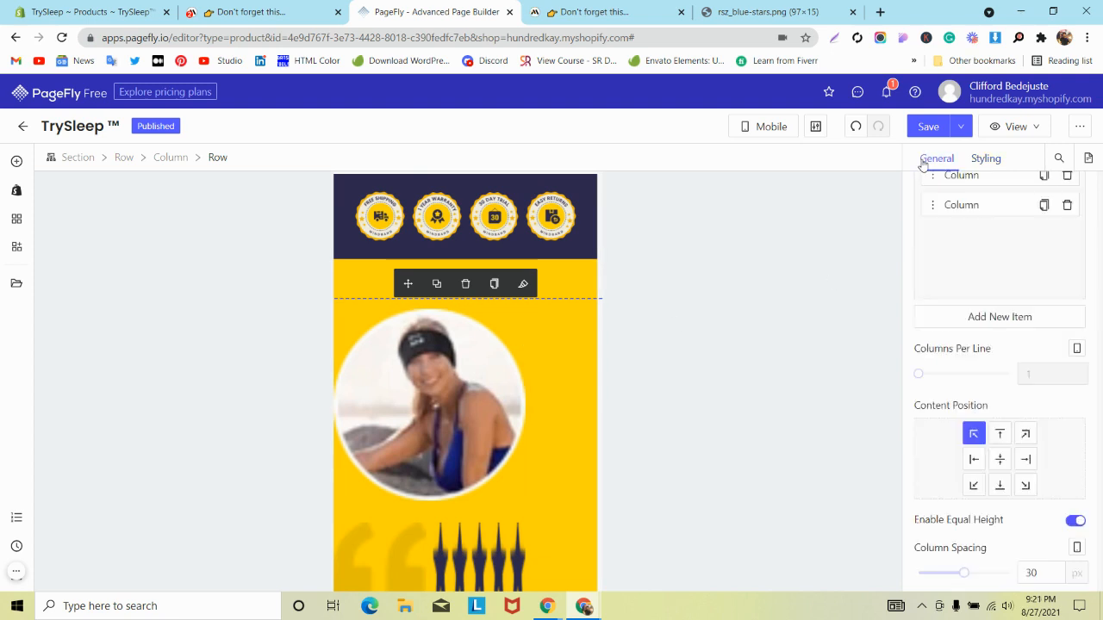
left_click(939, 373)
- Set the top and bottom padding of the yellow testimonial column to 20 px each
left_click(601, 277)
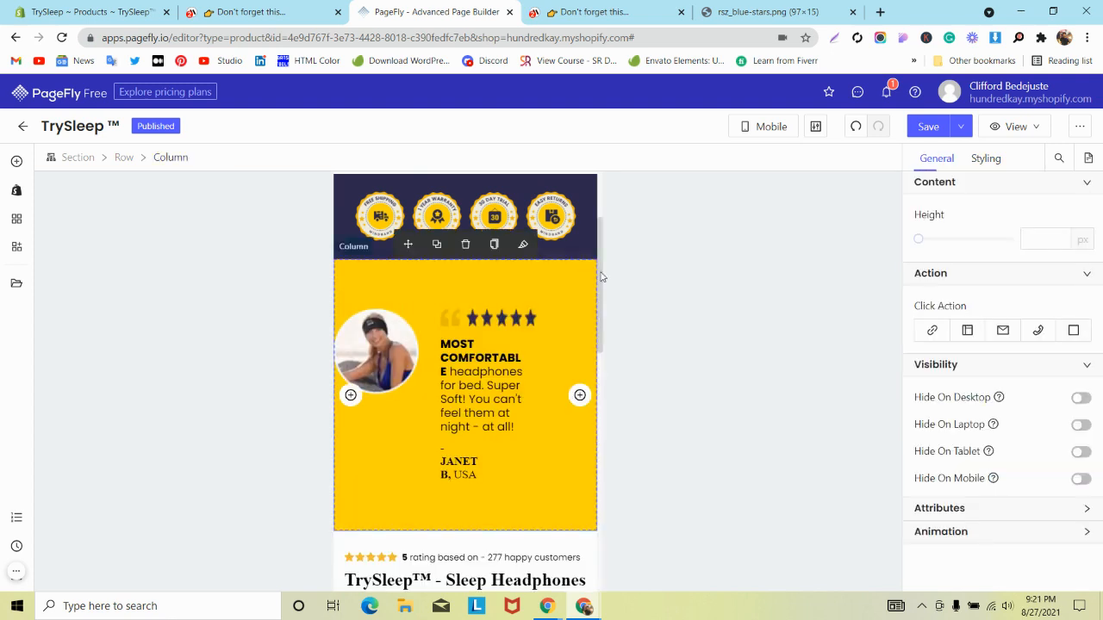
left_click(985, 158)
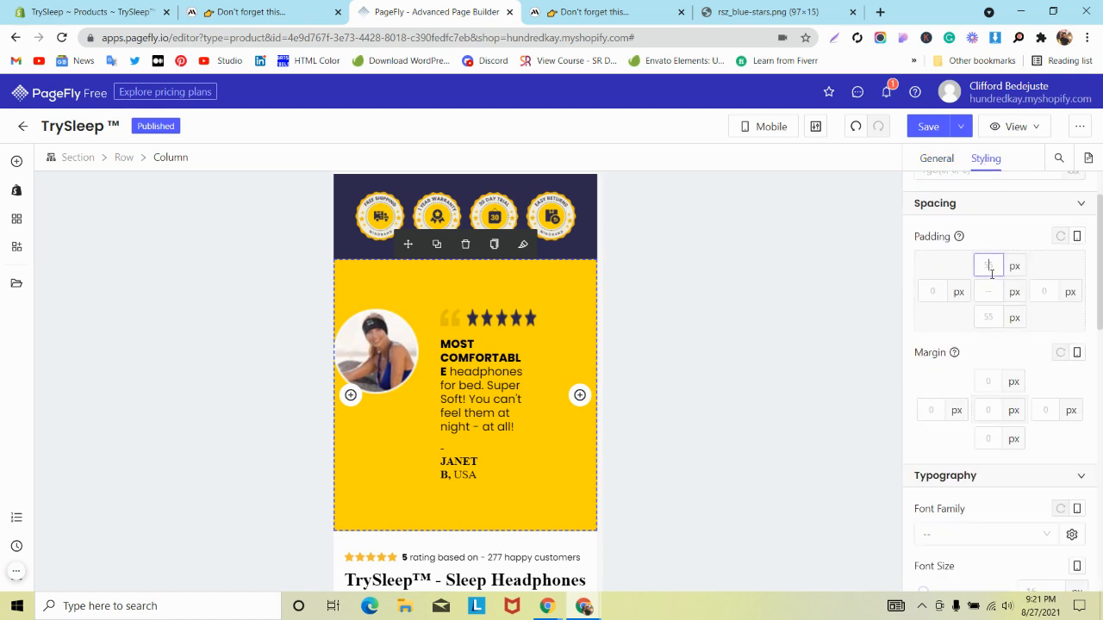
type("20")
left_click(989, 317)
type("20")
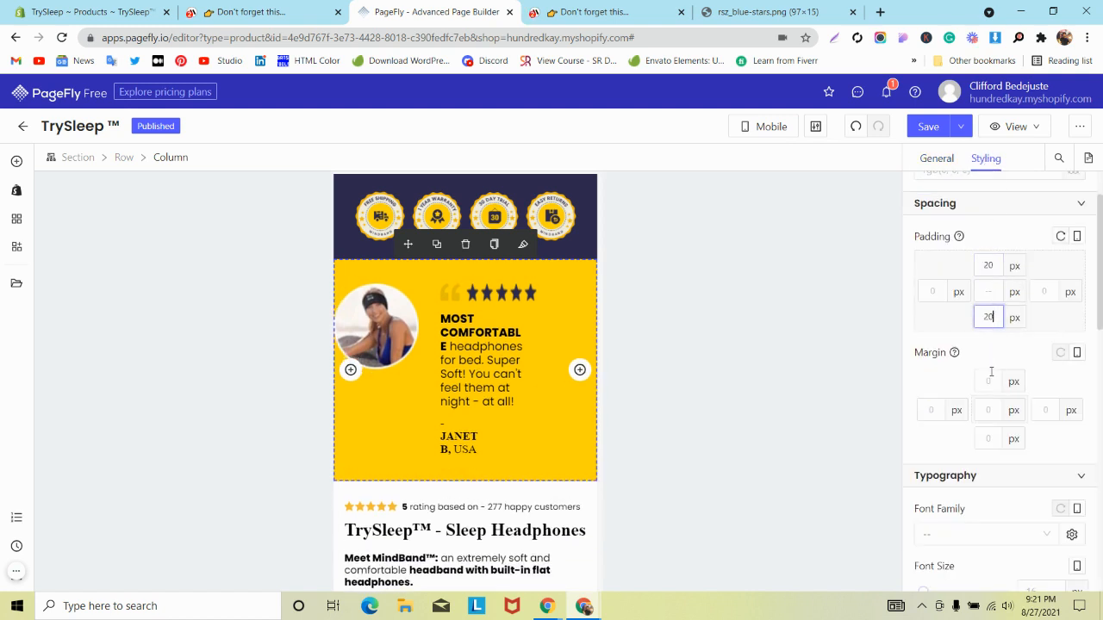
- Set the right padding of the inner testimonial row to 0 px
left_click(578, 334)
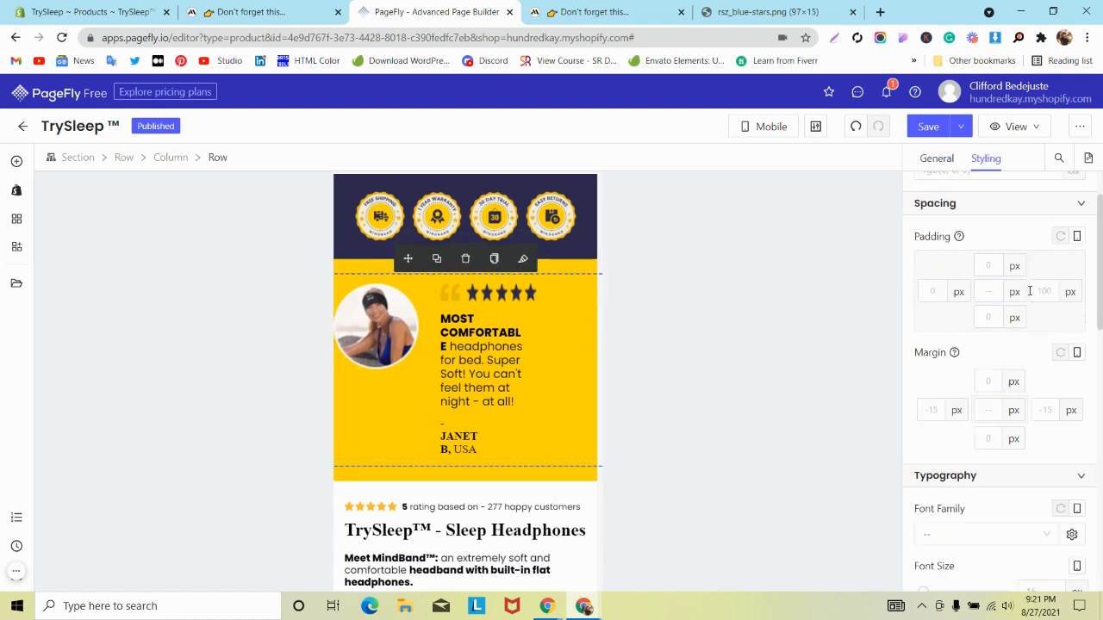
type("10")
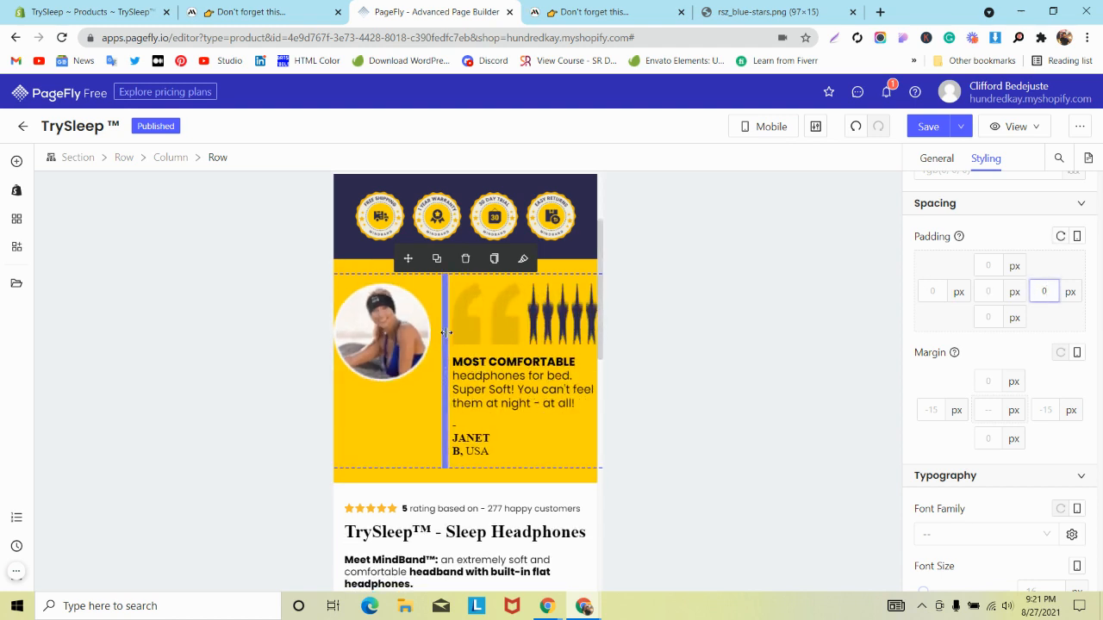
left_click(405, 323)
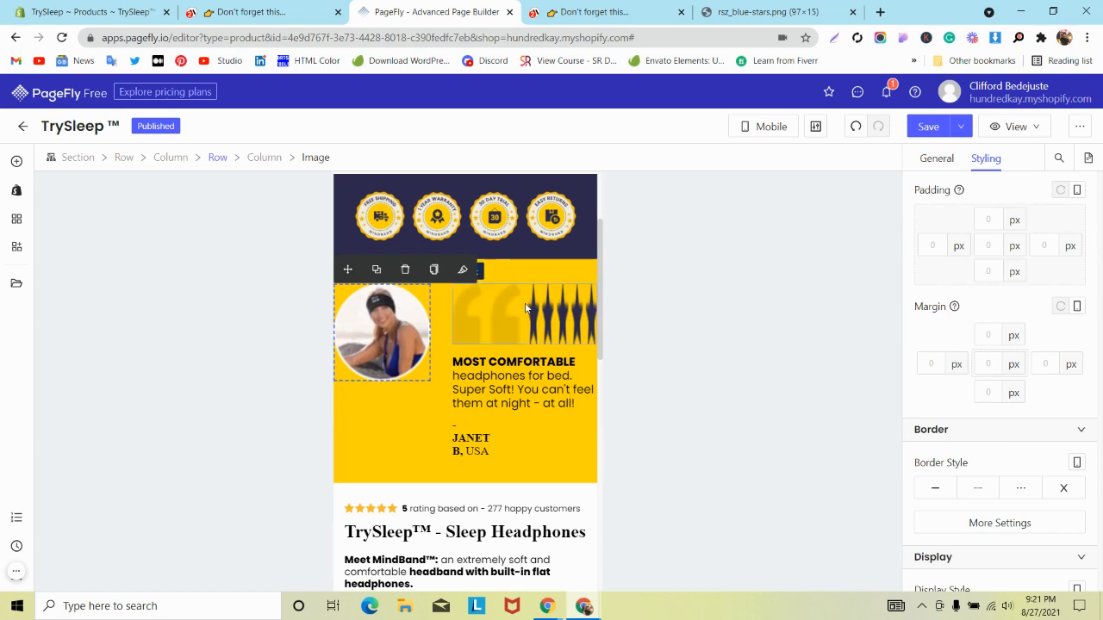
- Set the opening quote mark image to a width of 15 px and a height of 15 px
left_click(486, 315)
left_click(929, 162)
scroll(1060, 327, "down", 3)
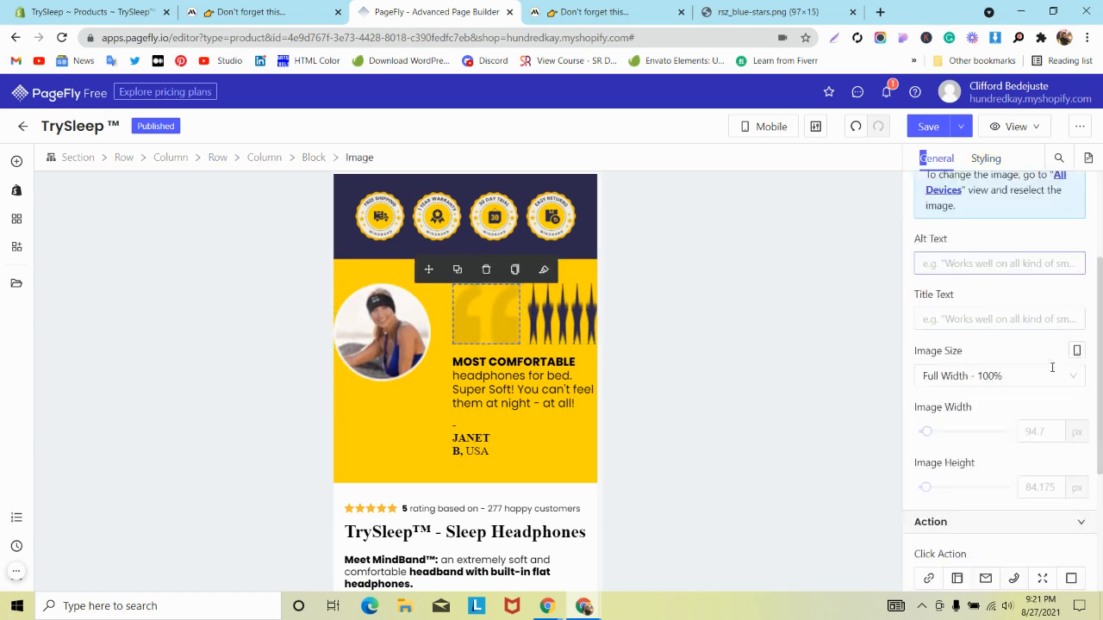
left_click(1026, 310)
type("15")
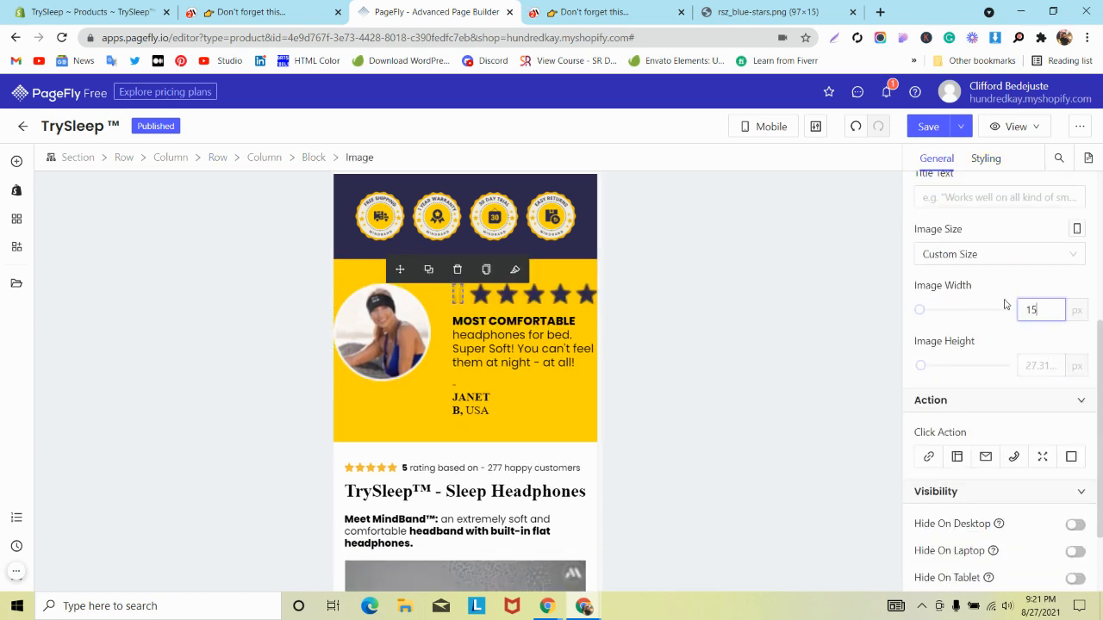
left_click(1036, 364)
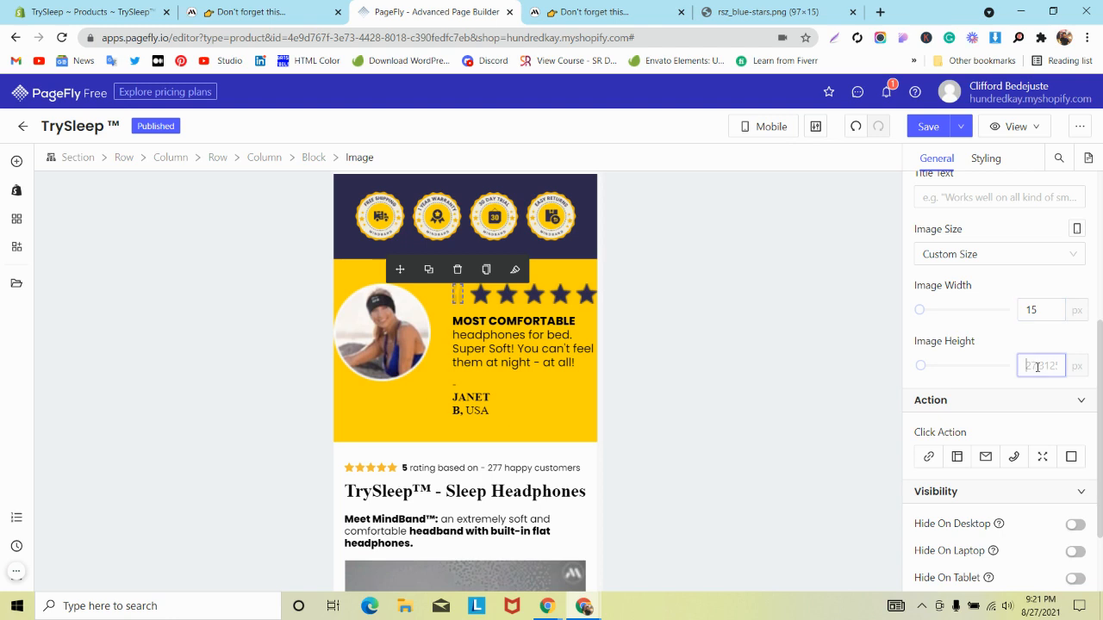
type("15")
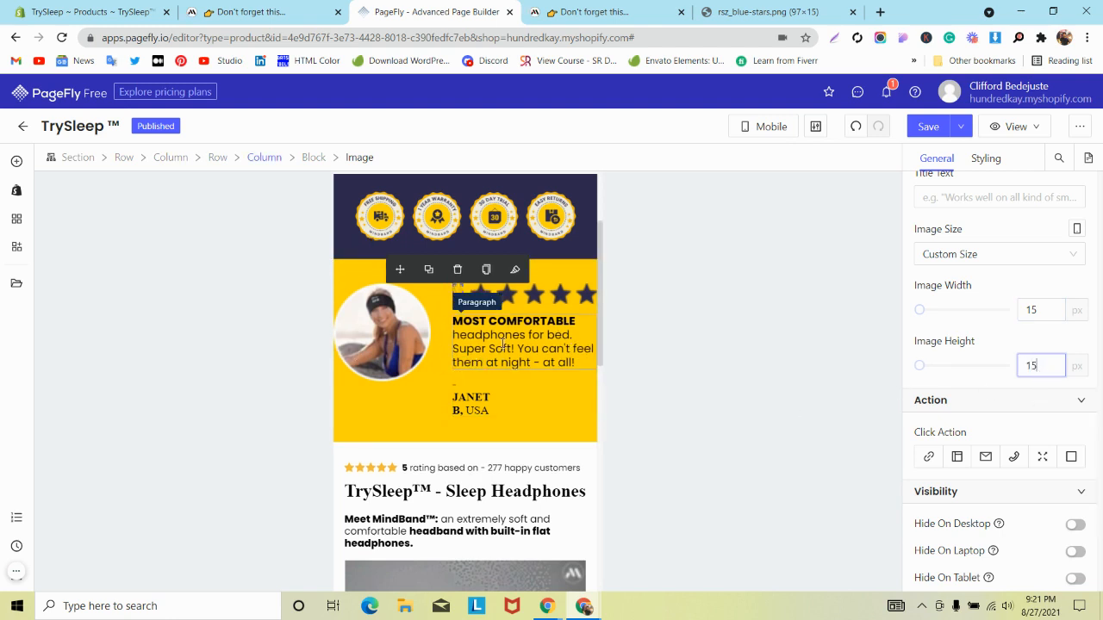
- Set the width of the five-star image in the testimonial to 80 px
left_click(579, 293)
left_click(1039, 310)
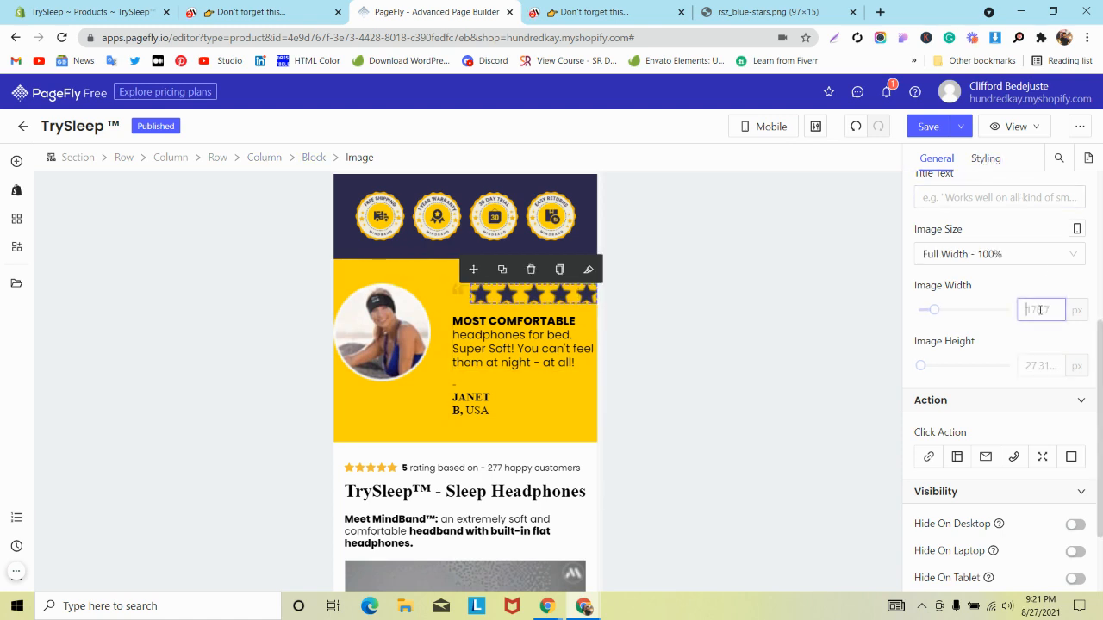
type("80")
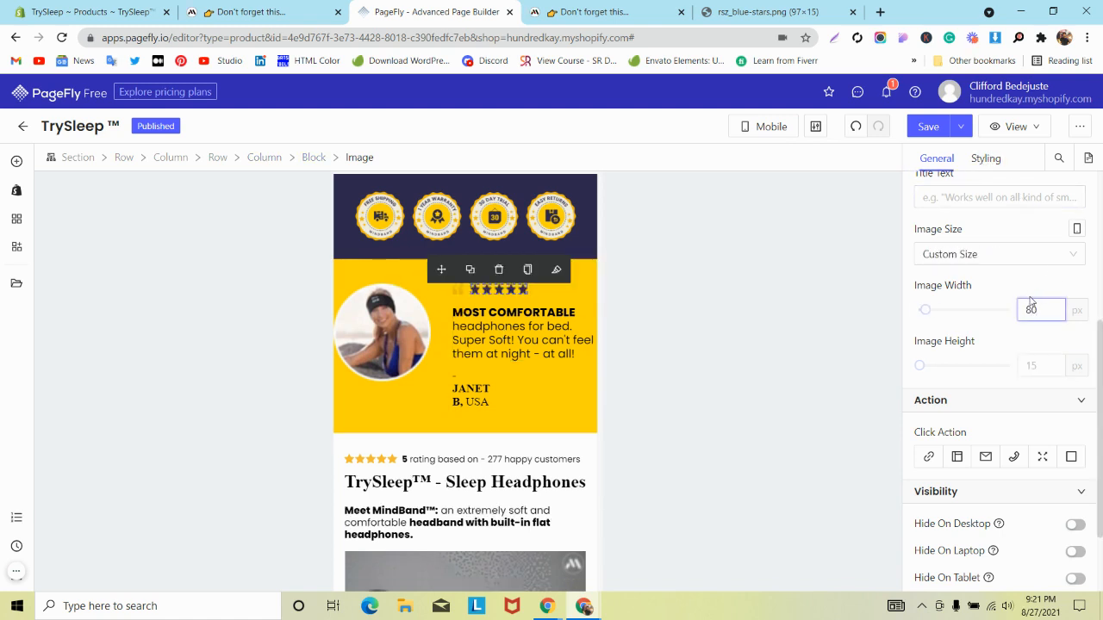
- Set the testimonial paragraph's font size to 14 px and narrow the photo column beside it
left_click(510, 321)
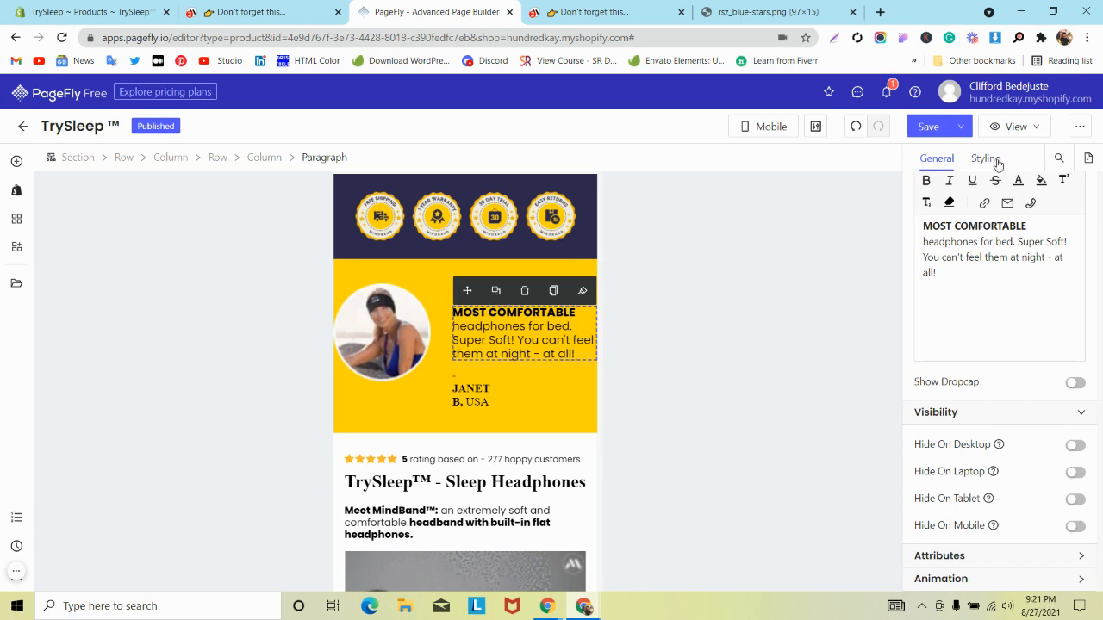
left_click(986, 158)
scroll(1048, 381, "down", 1)
left_click(1040, 461)
type("14")
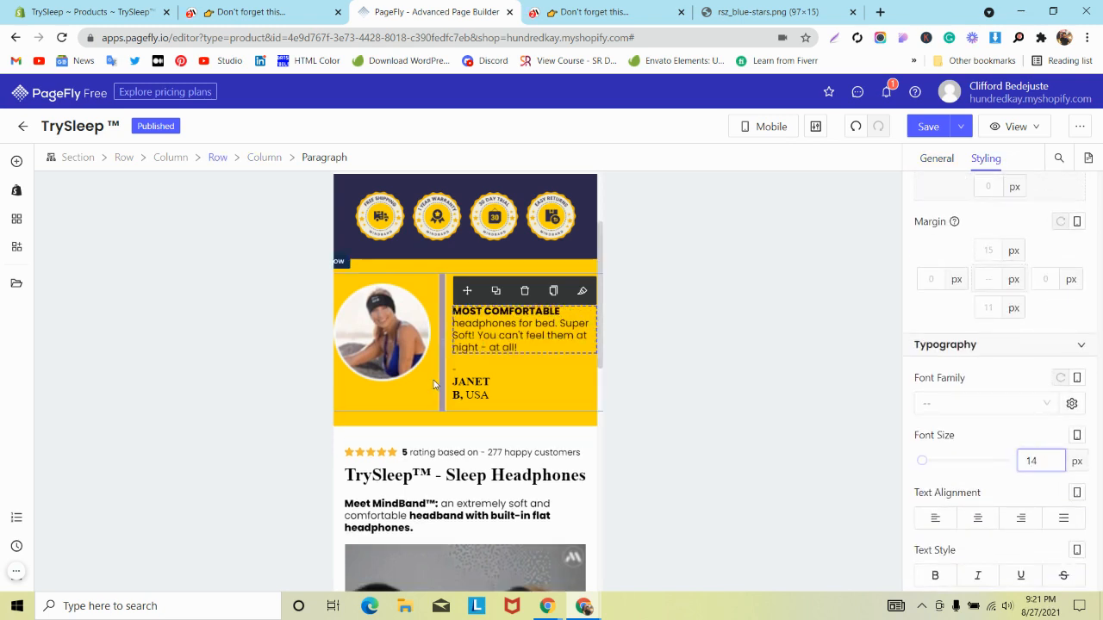
left_click_drag(439, 339, 406, 334)
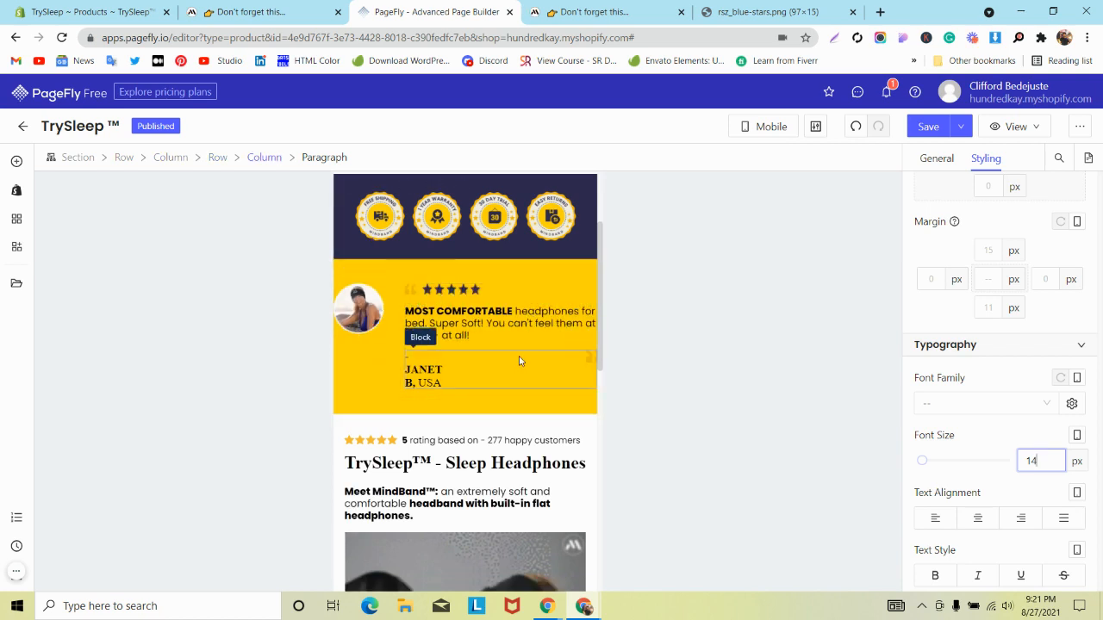
- Set the closing quote mark image's left margin to 100 px and its width to 18 px
left_click(592, 356)
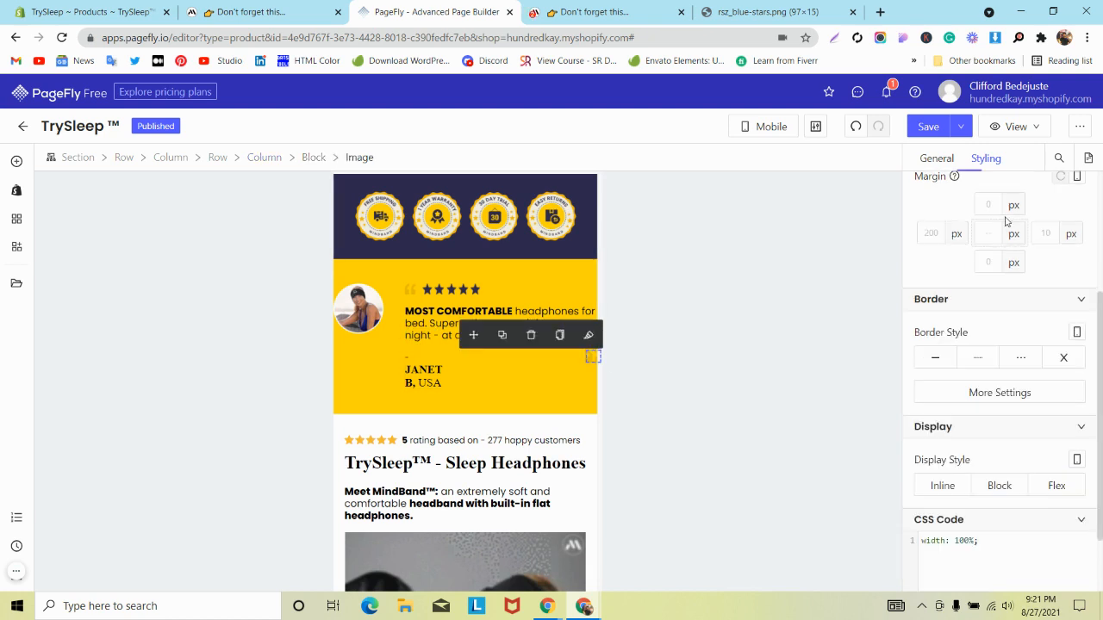
left_click(932, 234)
type("100")
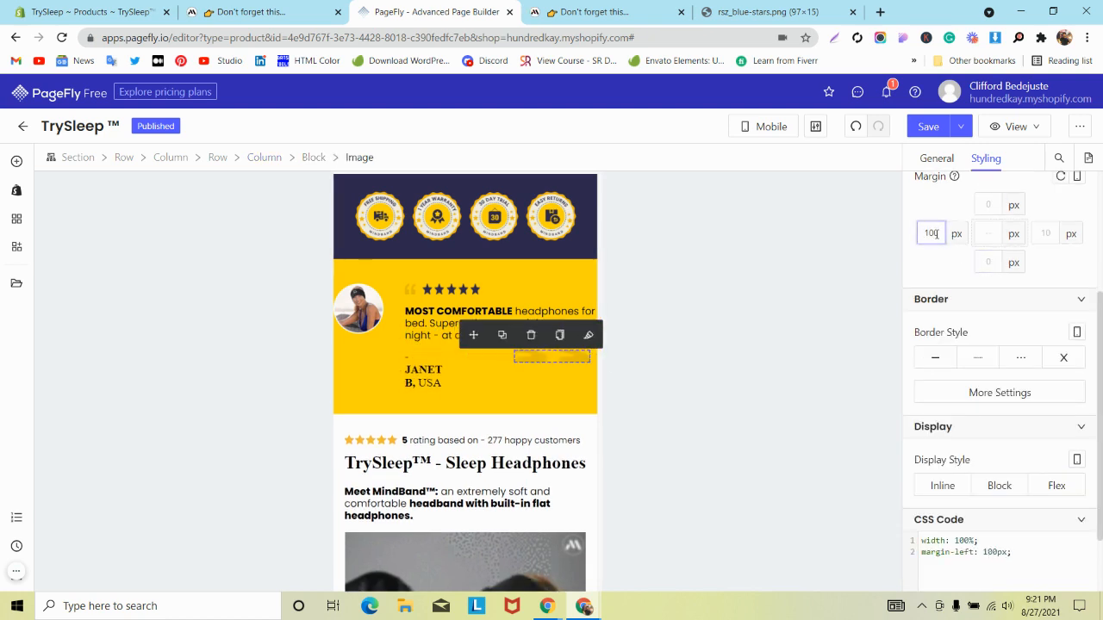
left_click(419, 302)
left_click(926, 163)
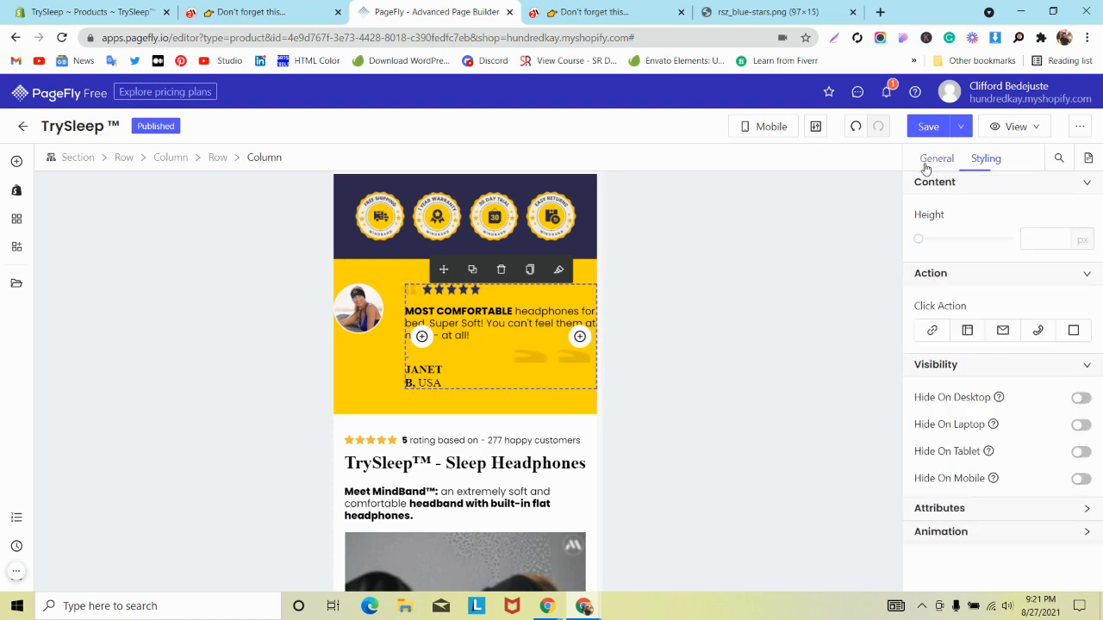
left_click(551, 356)
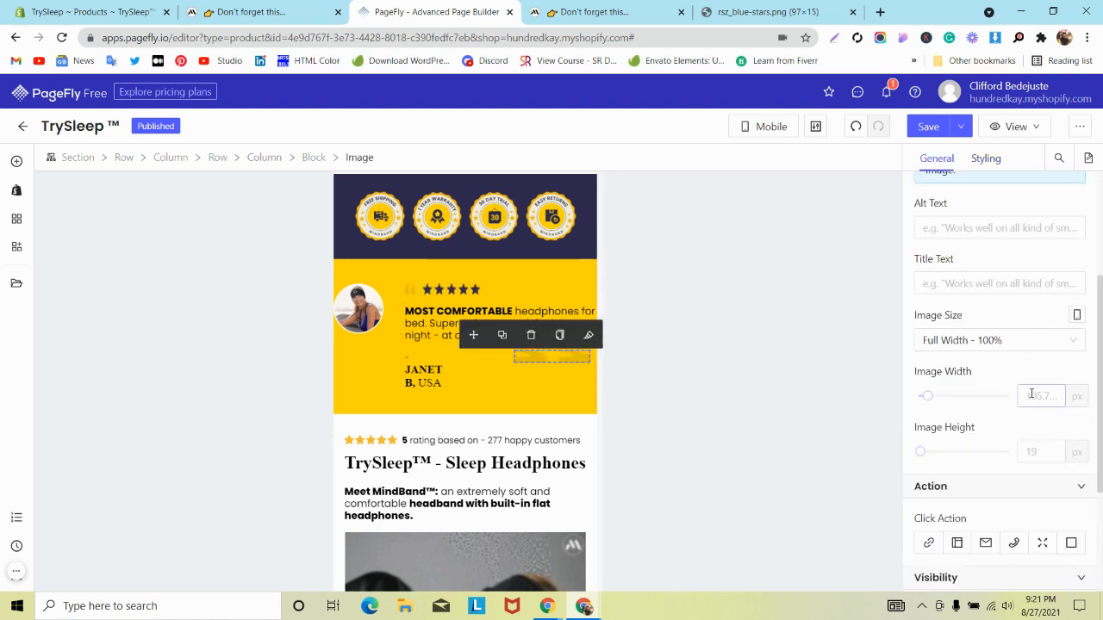
type("1")
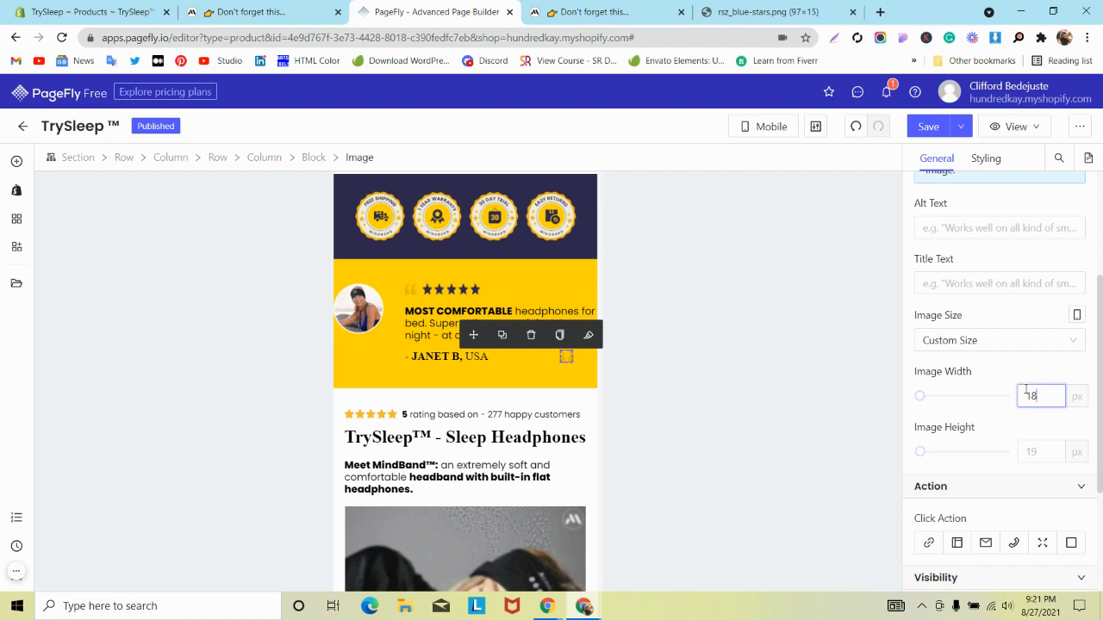
- Set the opening quote mark image's width to 19 px, keeping its height at 15 px
type("9")
key("BackSpace")
type("5")
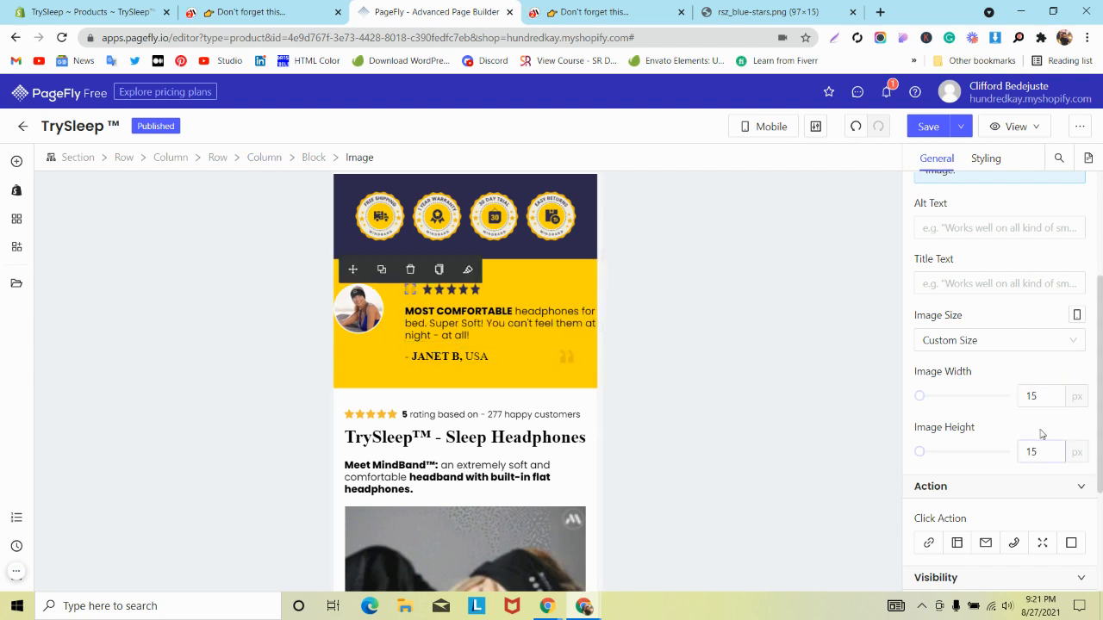
key("BackSpace")
type("9")
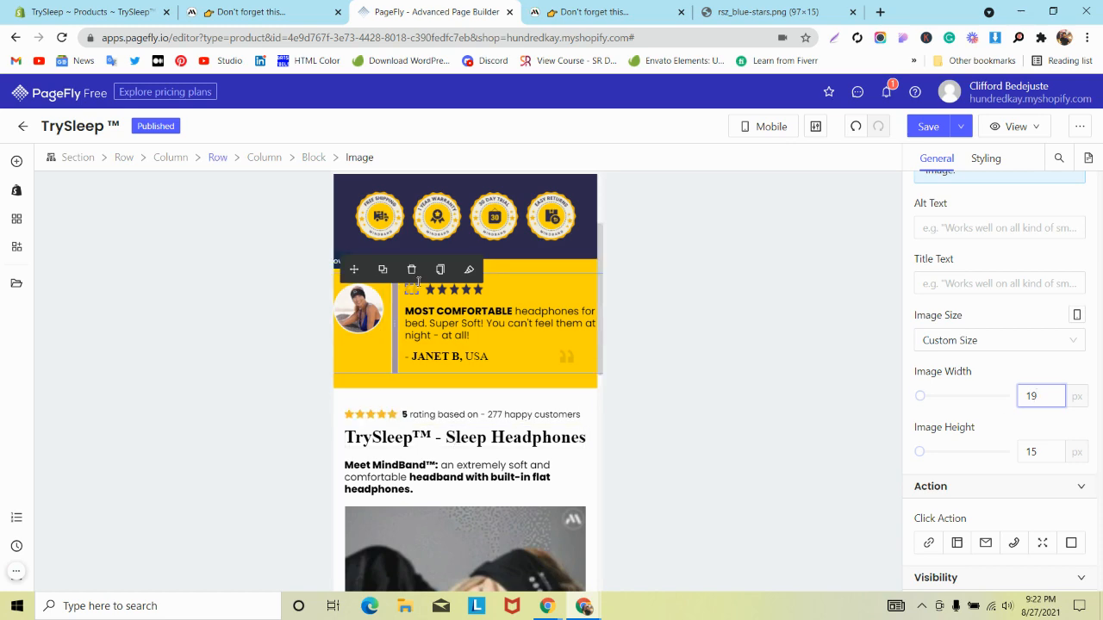
- Recheck the reference MindBand page, then set the left and right padding of the yellow testimonial column to 10 px each
left_click(306, 14)
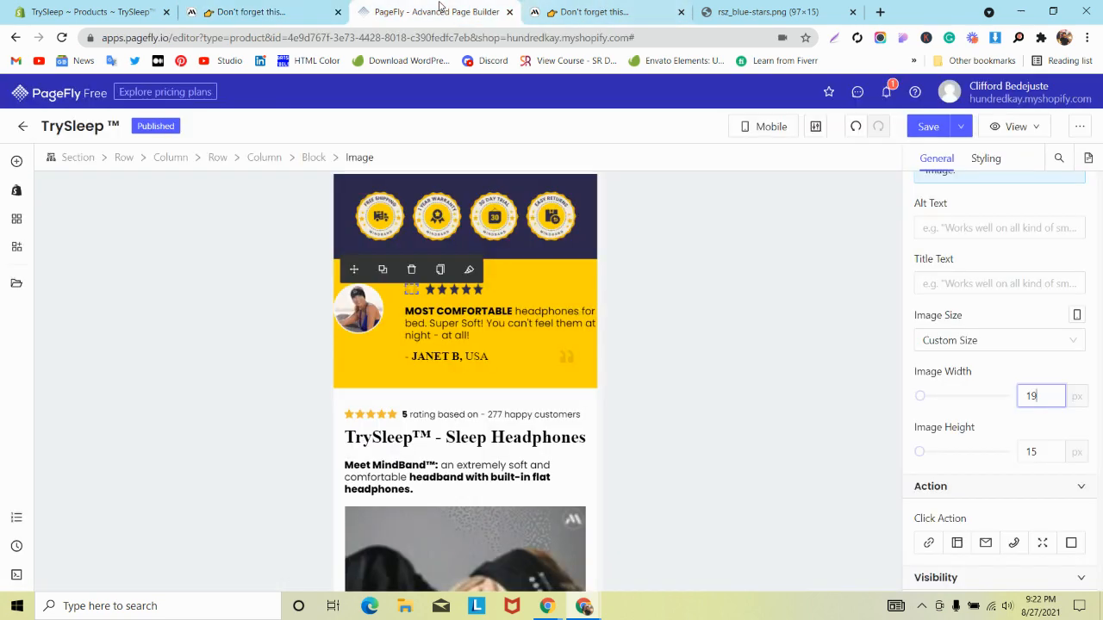
left_click(435, 12)
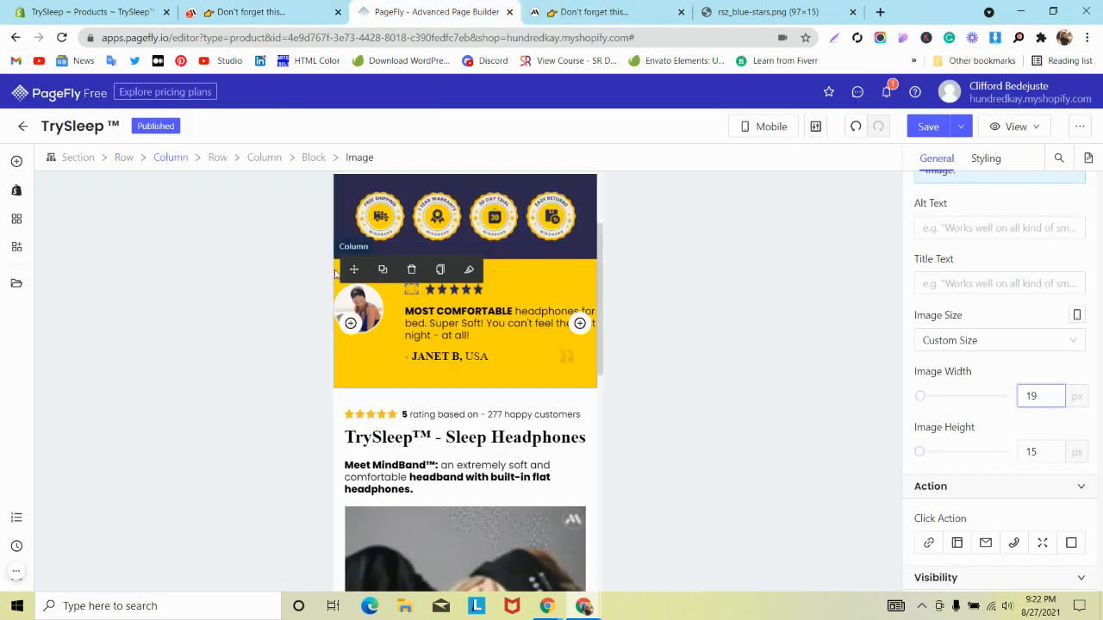
left_click(337, 274)
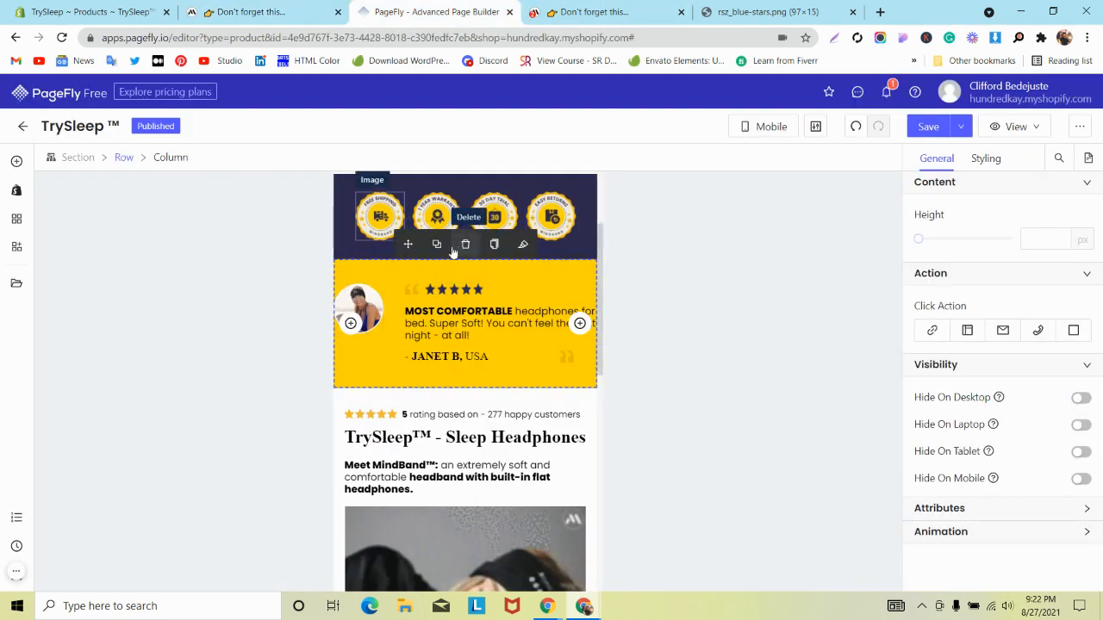
left_click(986, 159)
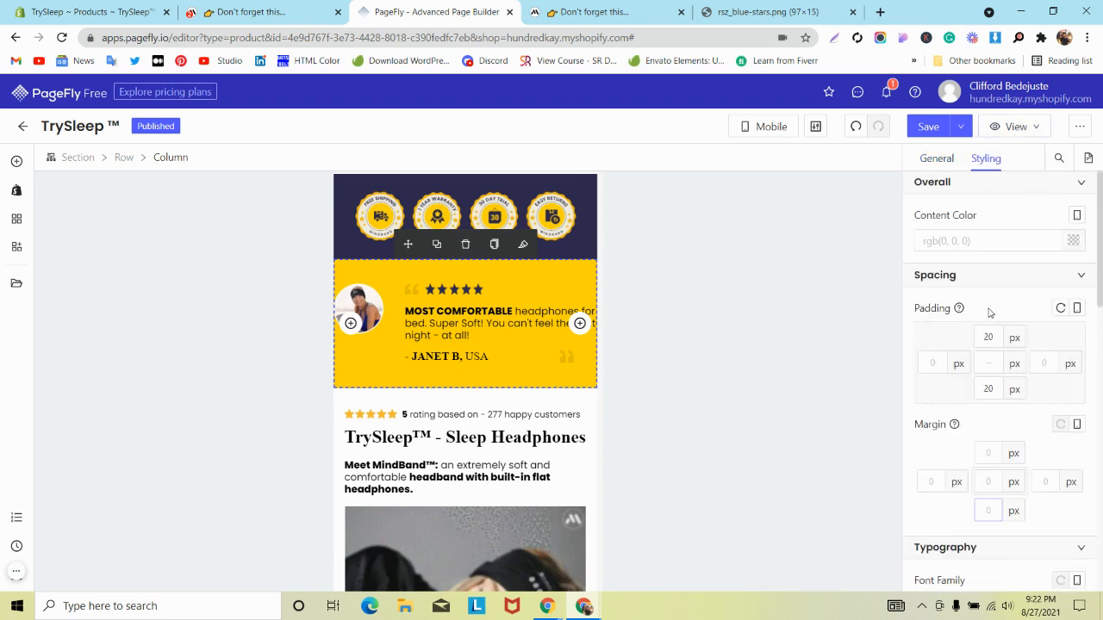
type("10")
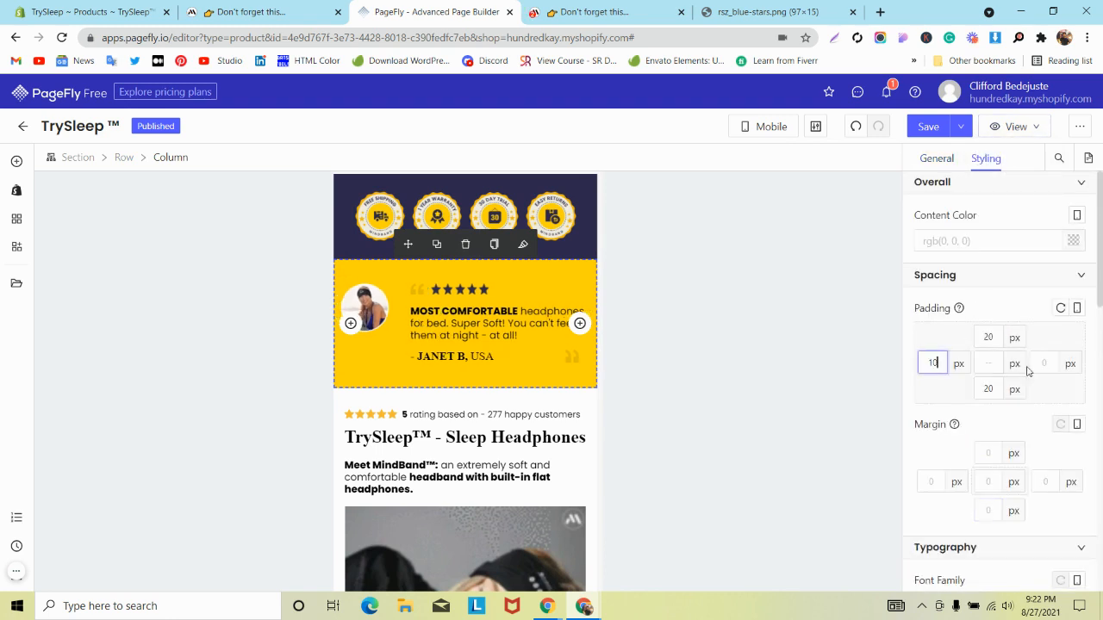
left_click(1034, 363)
type("10")
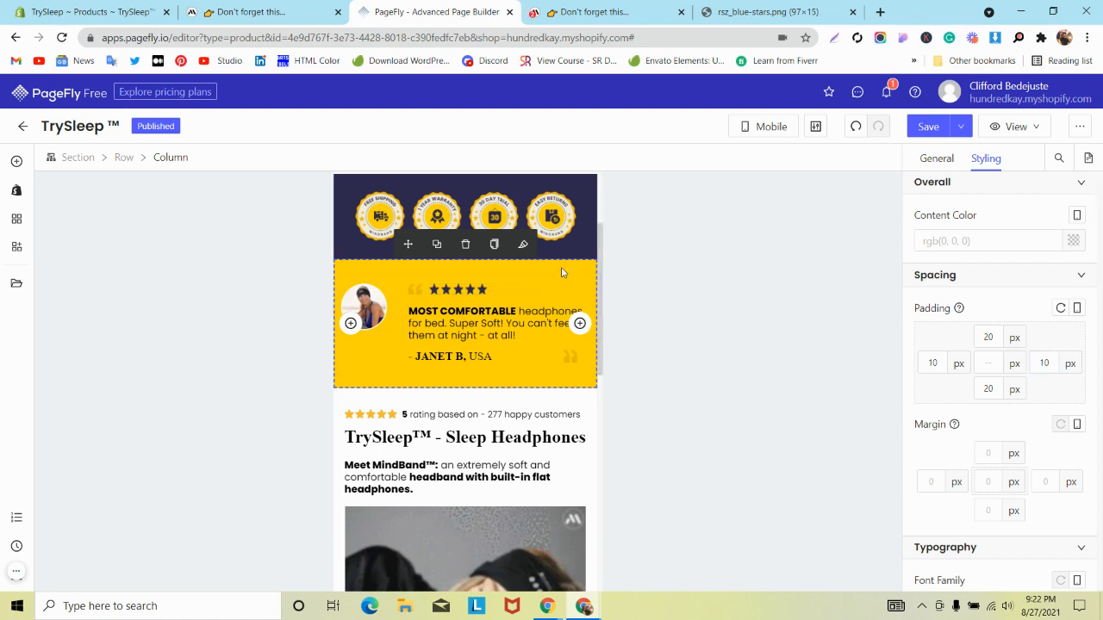
- Set the testimonial portrait's image width to 70 px in the mobile layout
left_click(570, 358)
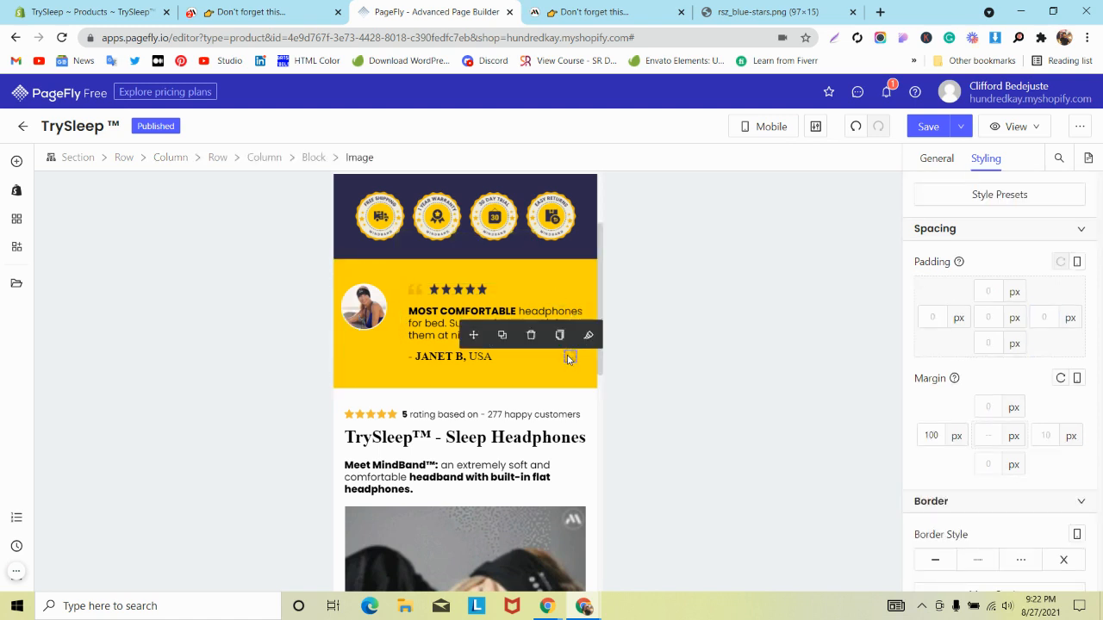
left_click(363, 307)
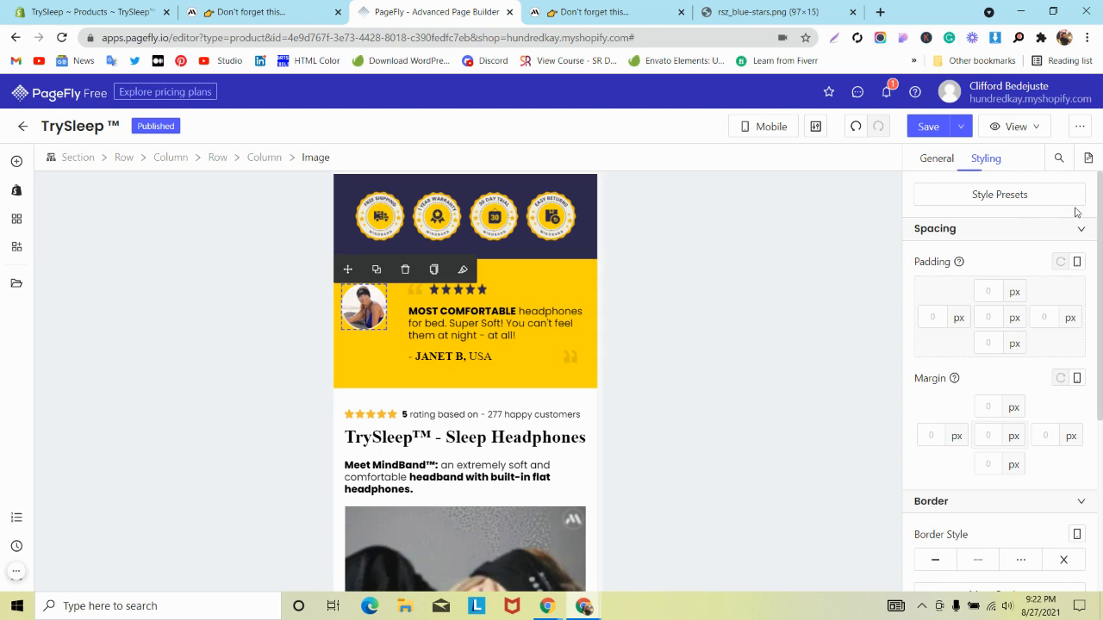
left_click(940, 157)
scroll(1061, 327, "down", 3)
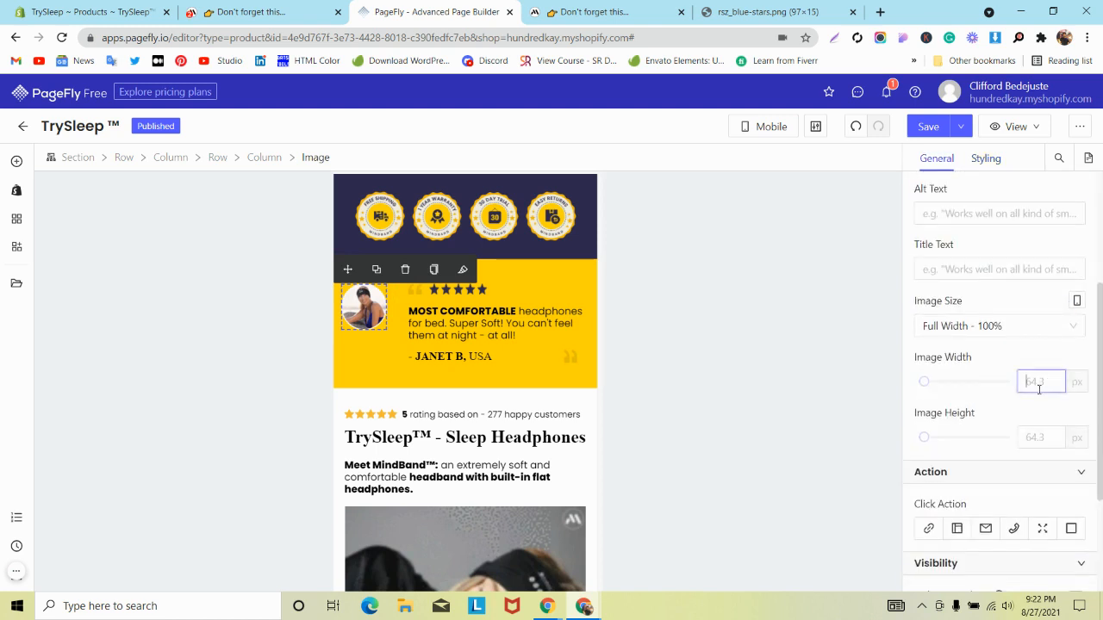
type("70")
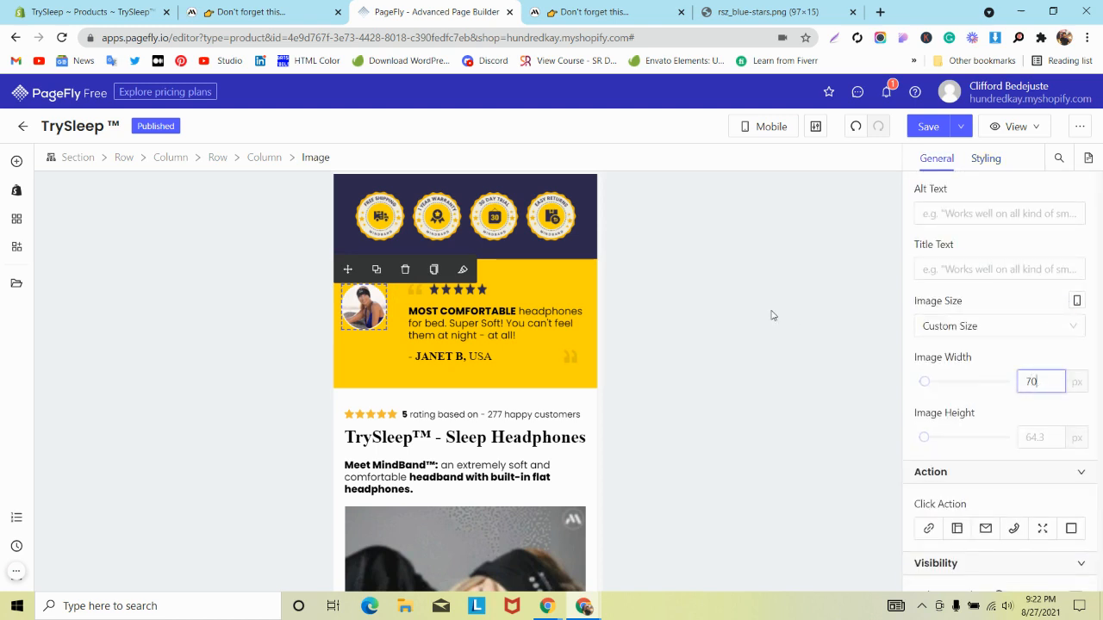
- Centre the content of the inner testimonial row both ways and compare it with the reference MindBand page
left_click(569, 285)
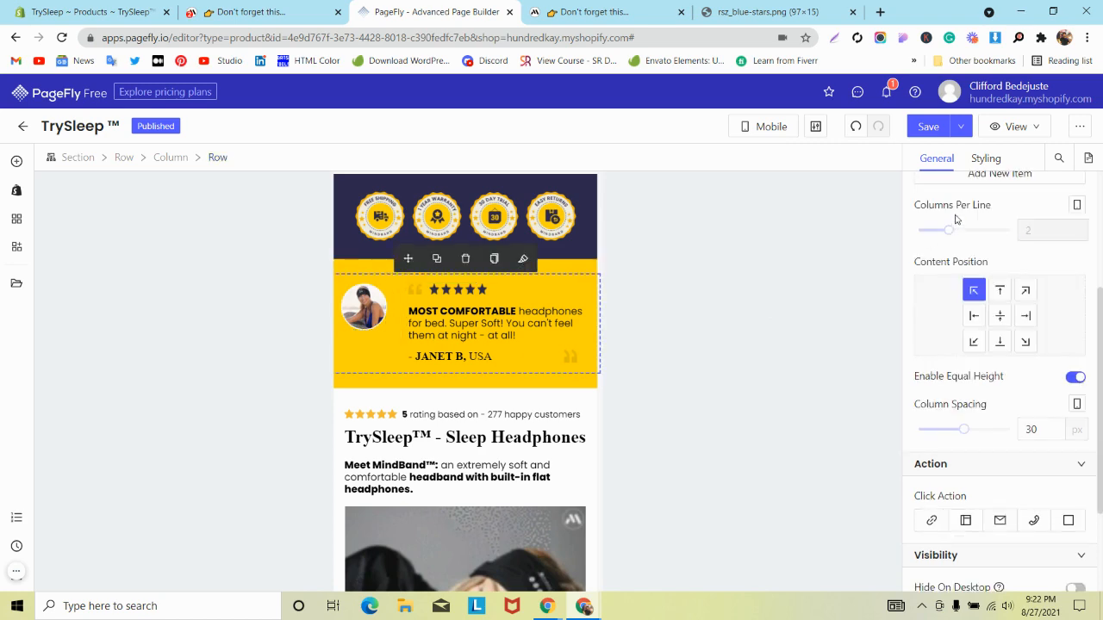
left_click(1000, 316)
left_click(284, 10)
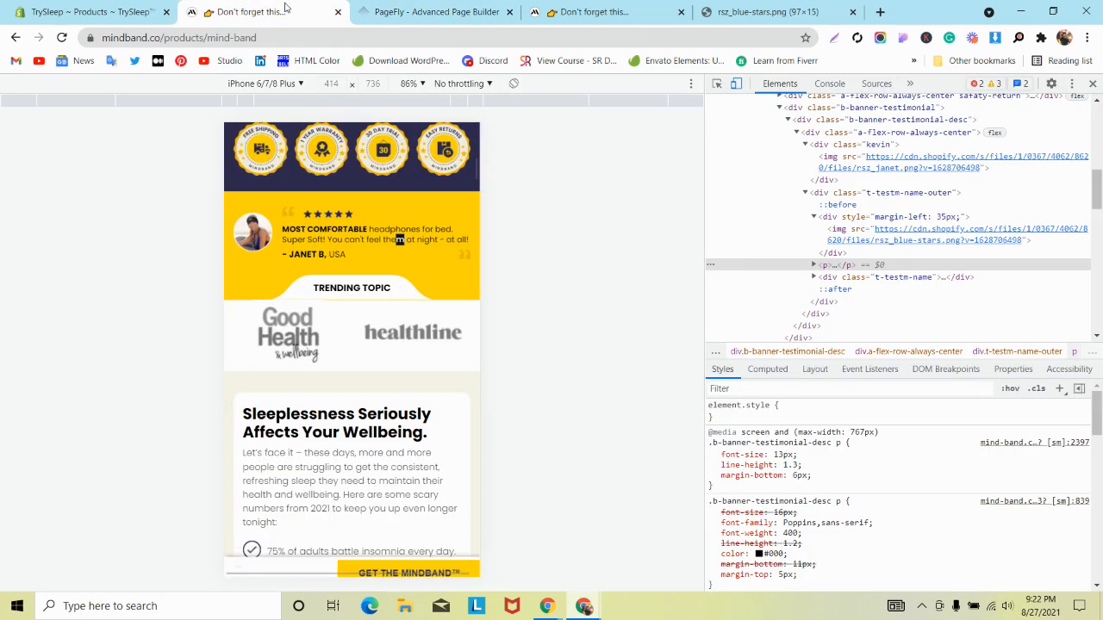
left_click(431, 11)
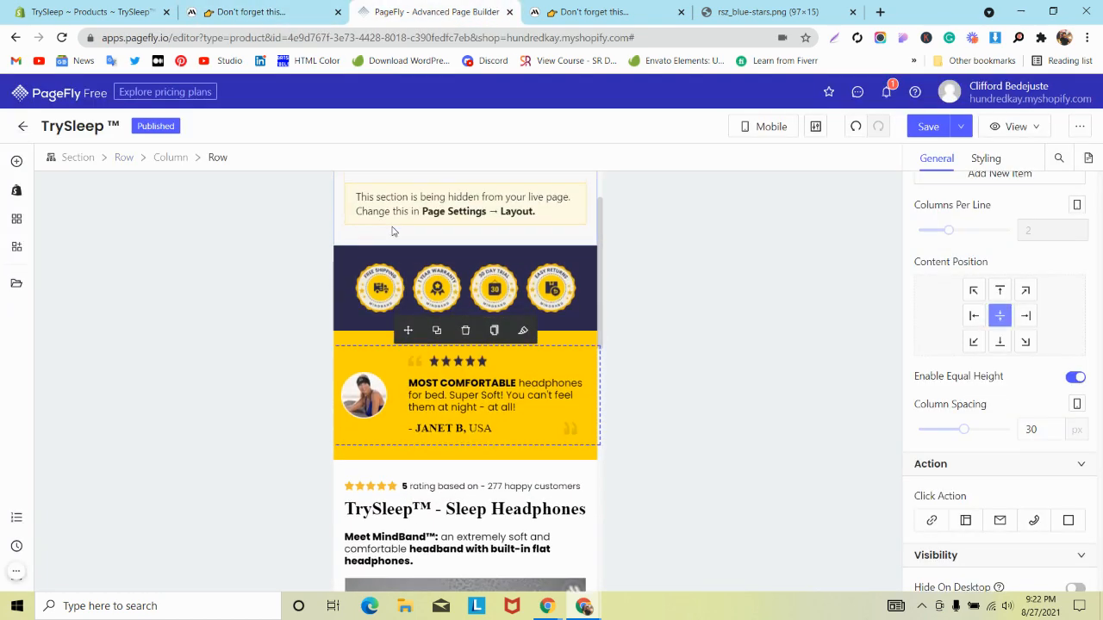
- Switch the editor to the all-devices view and save the page
left_click(767, 127)
left_click(755, 154)
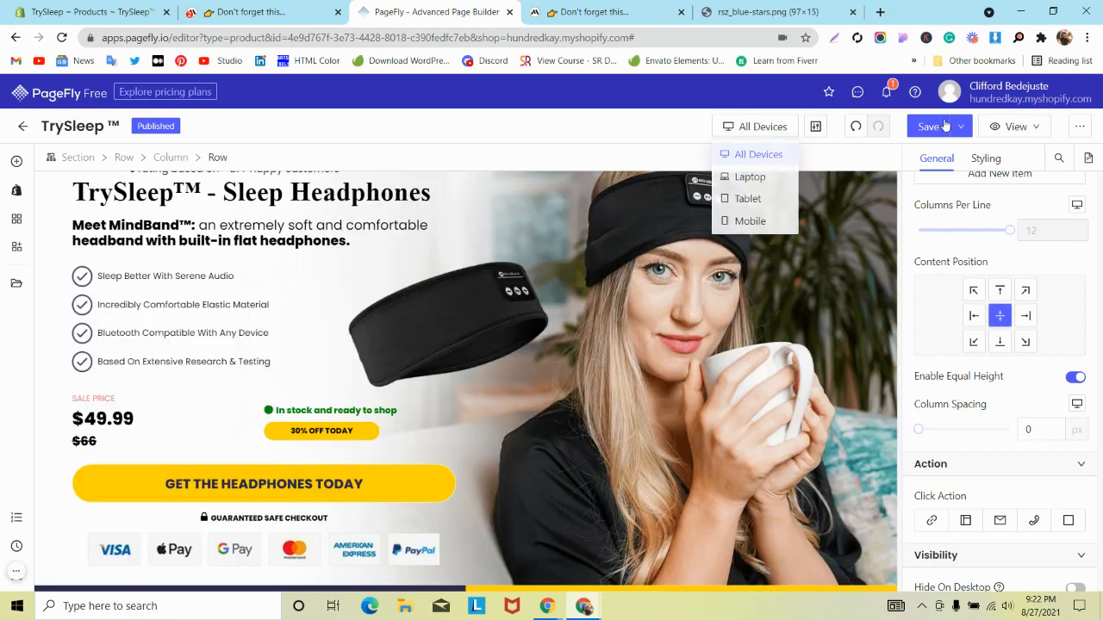
scroll(377, 287, "down", 2)
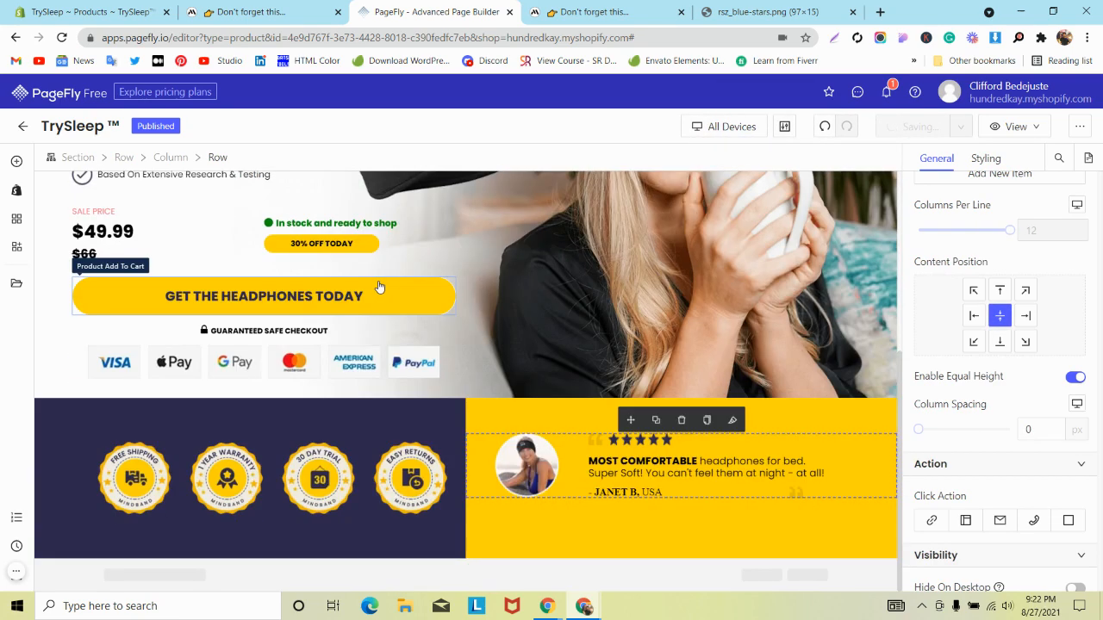
- Set the content position of the outer row holding the badge and testimonial columns to centre
left_click(249, 420)
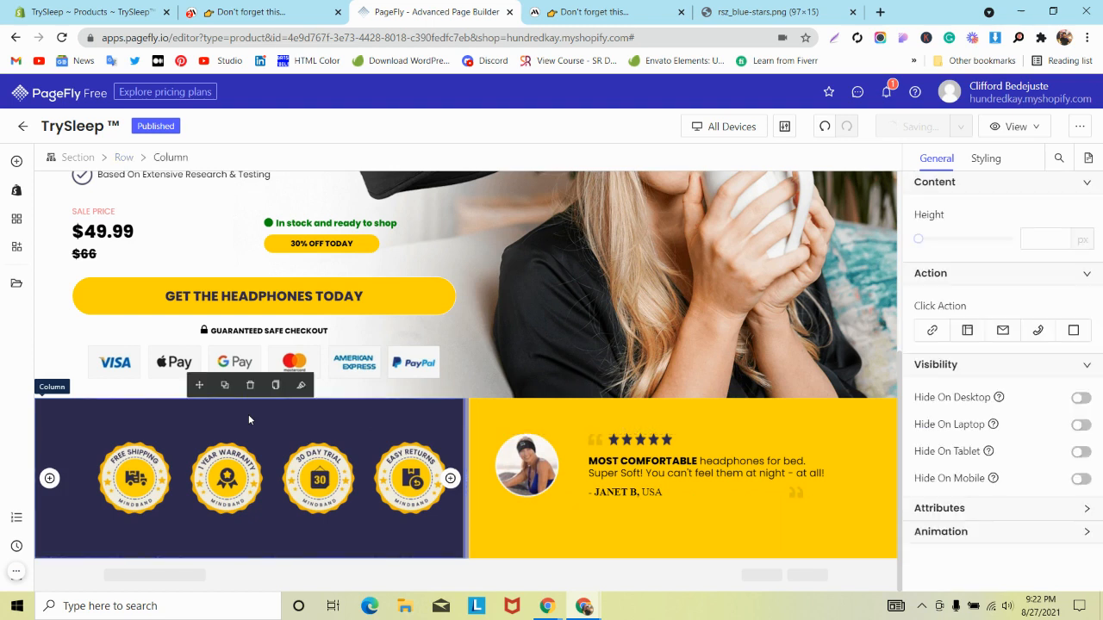
left_click(124, 157)
left_click(1000, 319)
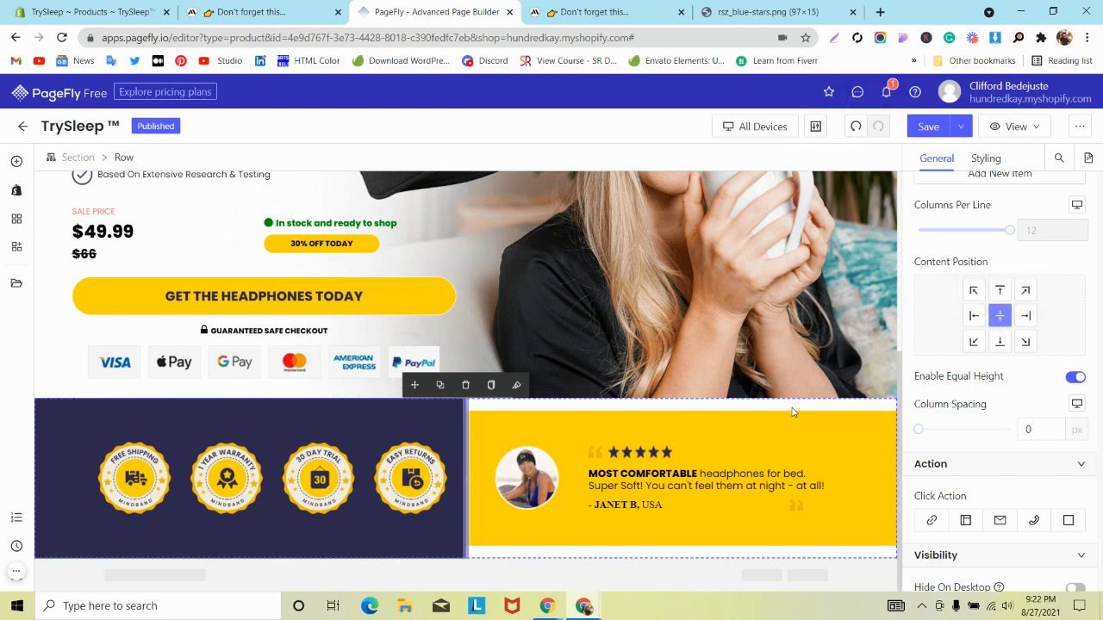
- Set the background colour of the outer badge and testimonial row to #ffd400
left_click(986, 159)
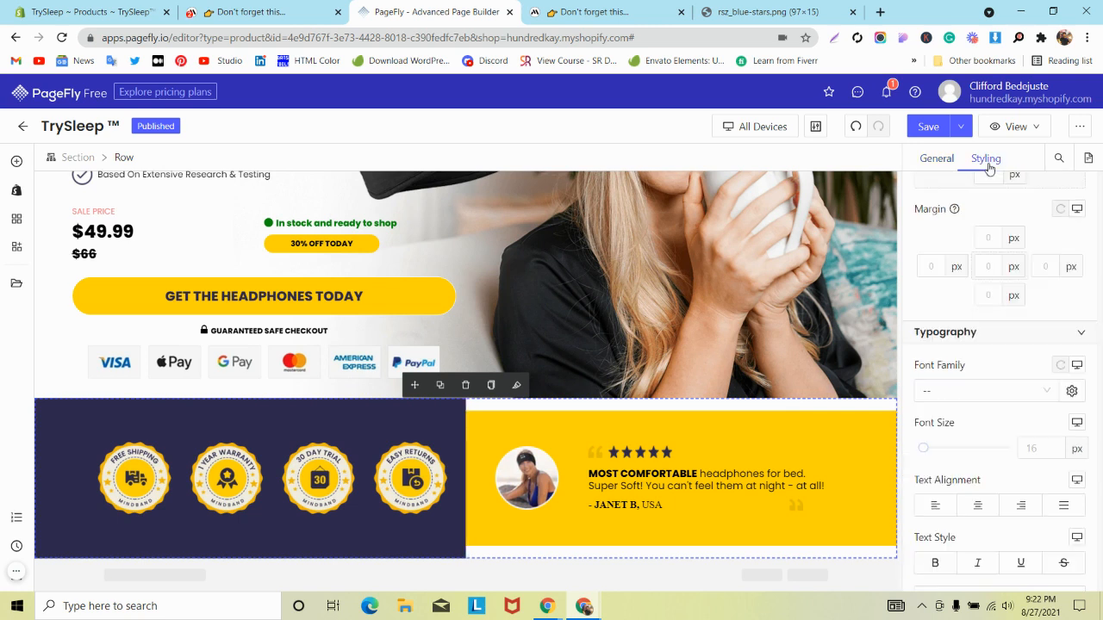
scroll(1021, 328, "down", 2)
scroll(1021, 327, "down", 3)
left_click(1072, 332)
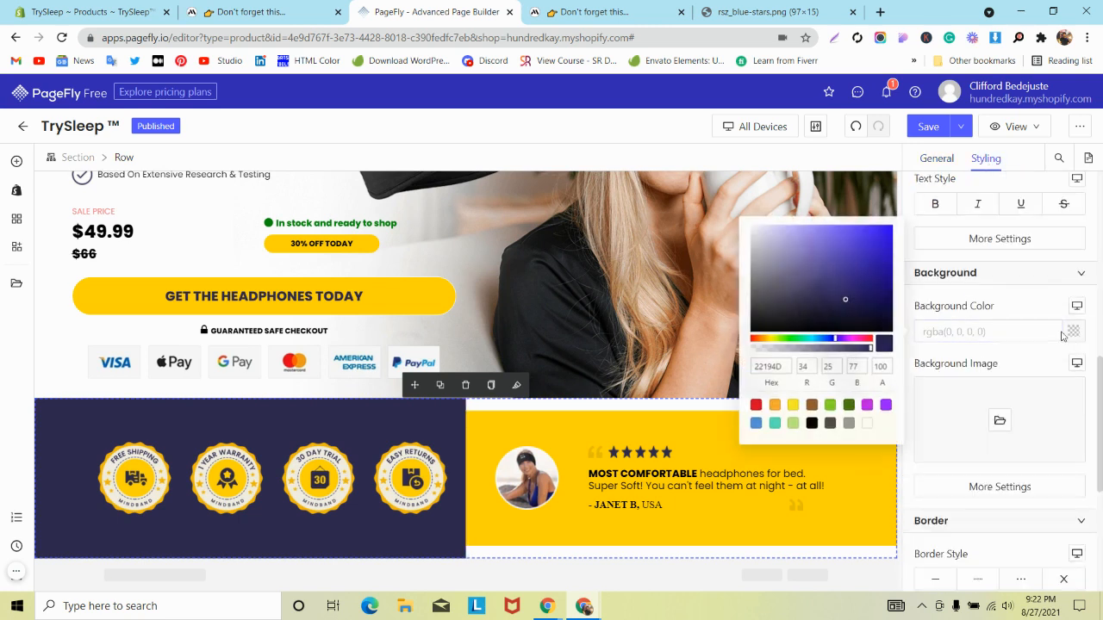
double_click(765, 369)
key("super+v")
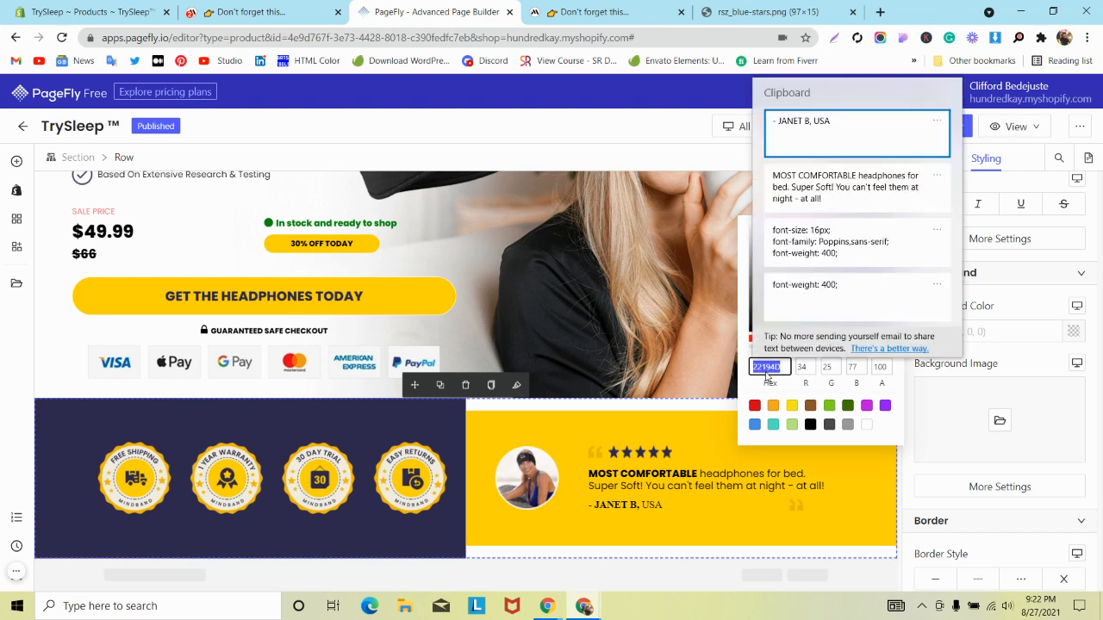
scroll(859, 228, "down", 2)
left_click(859, 227)
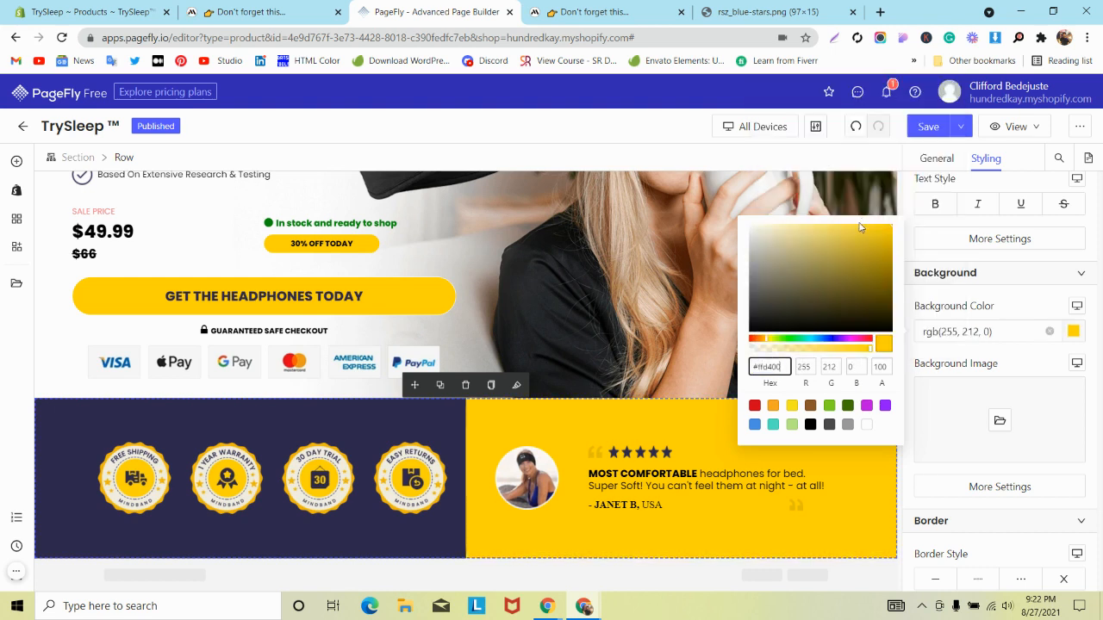
- Check the badge and testimonial section in the laptop and tablet layouts, inspecting the row's and section's background and spacing
left_click(59, 401)
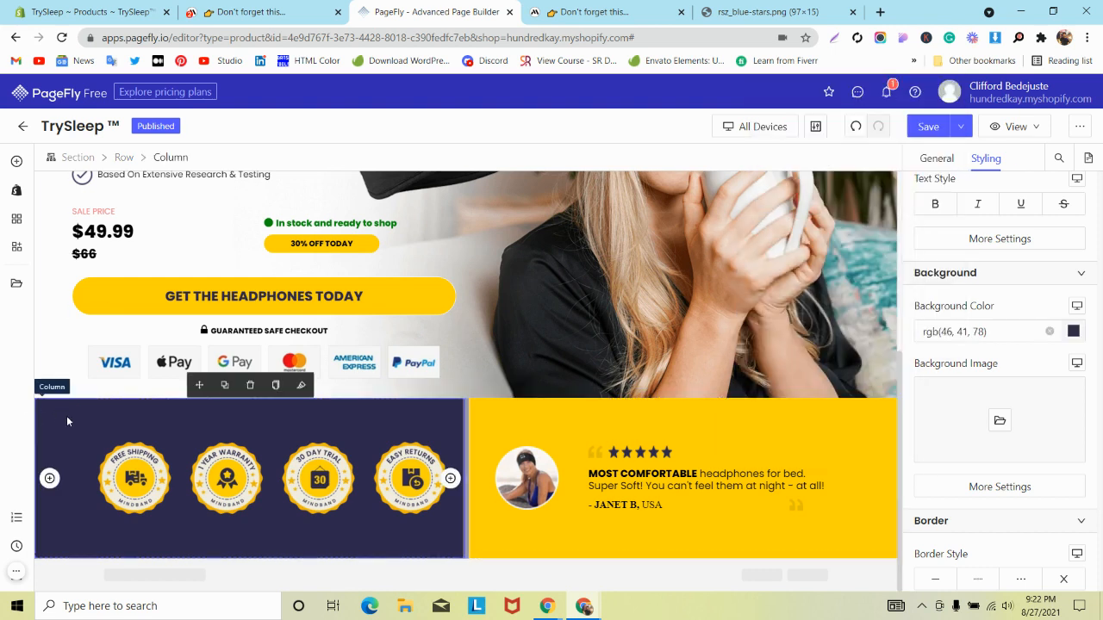
left_click(733, 129)
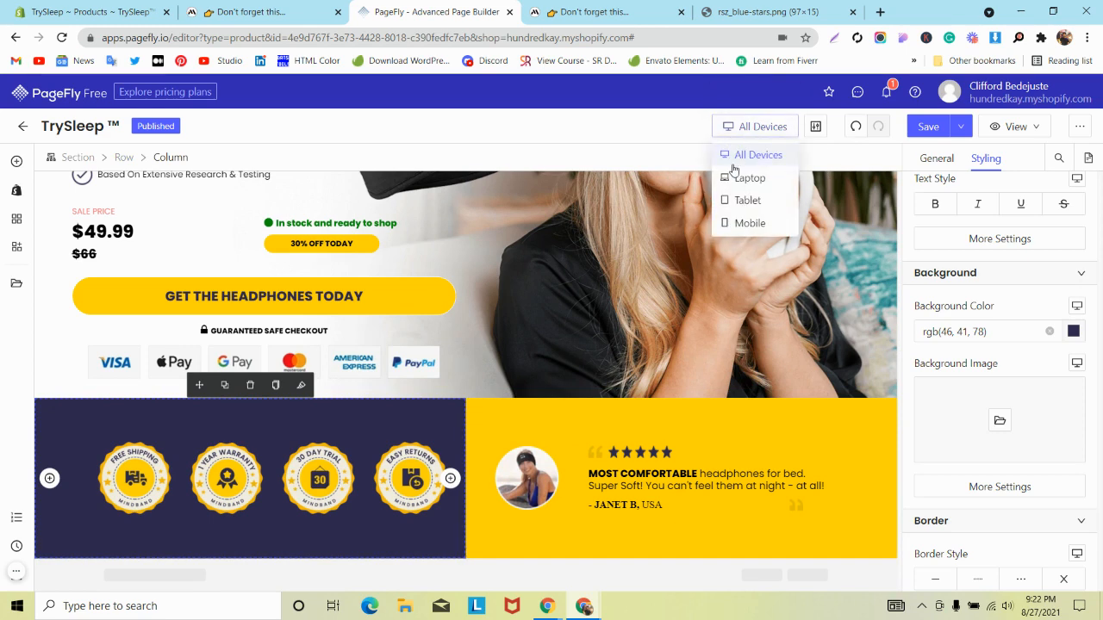
left_click(734, 177)
left_click(743, 128)
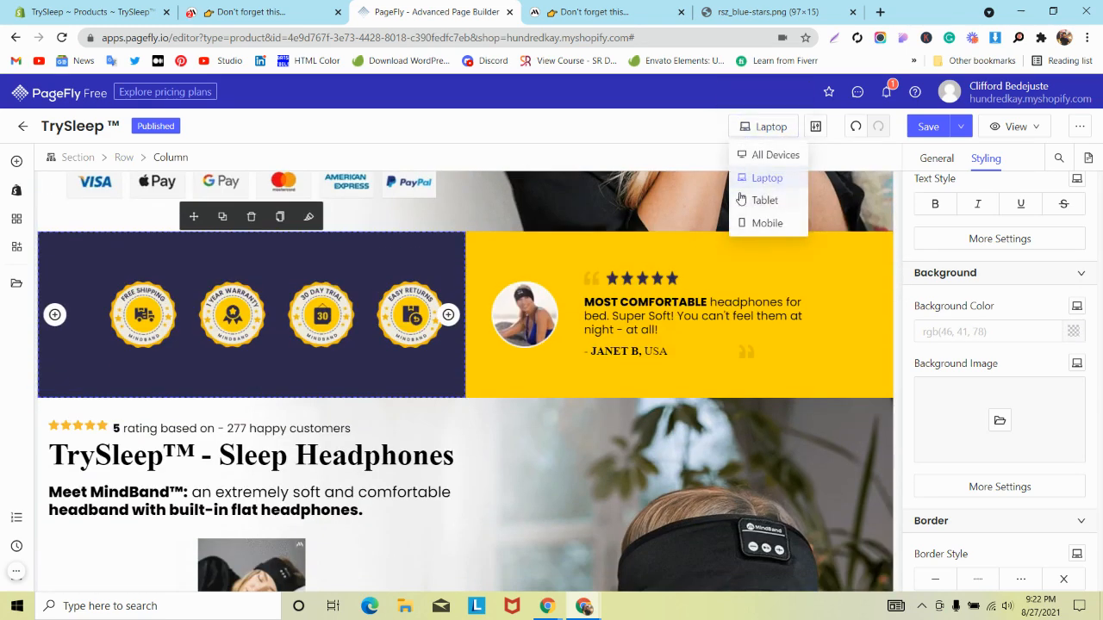
left_click(740, 199)
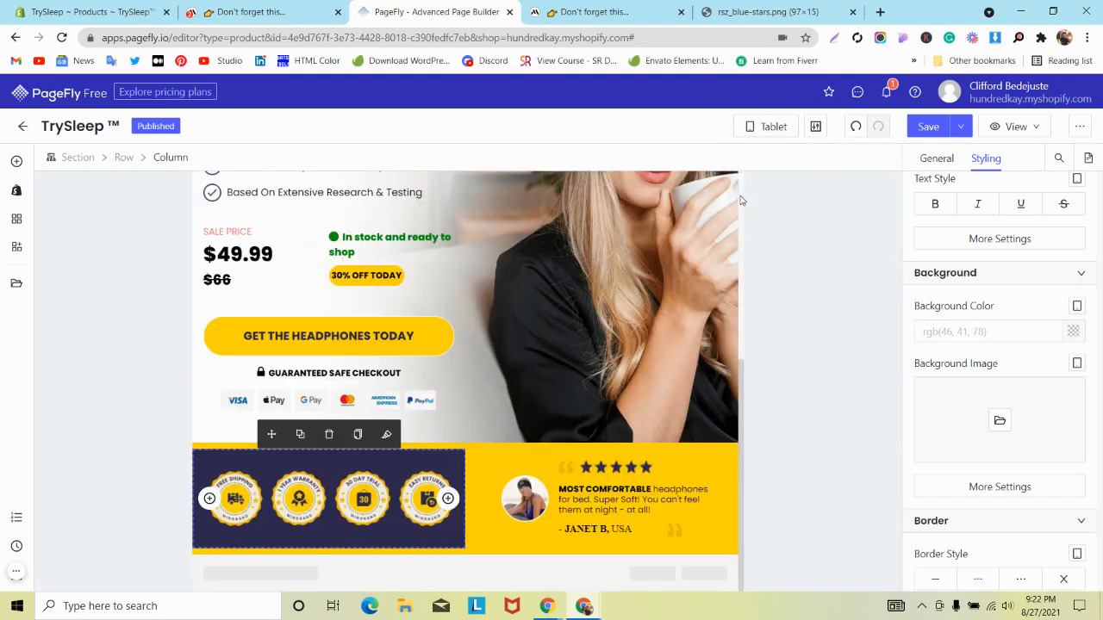
left_click(456, 449)
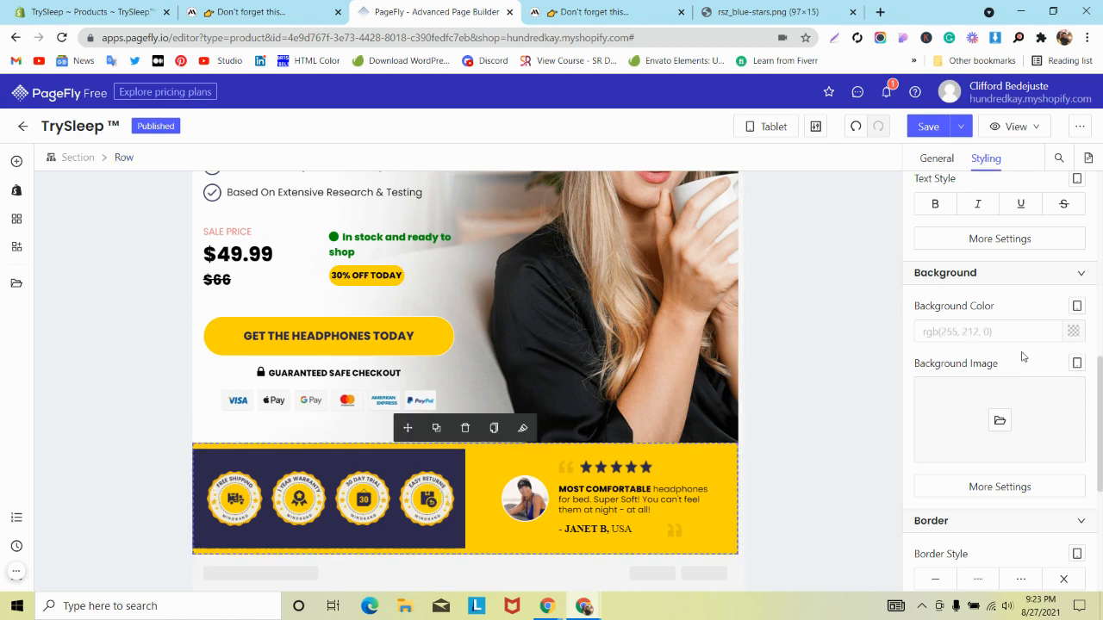
scroll(1014, 327, "down", 1)
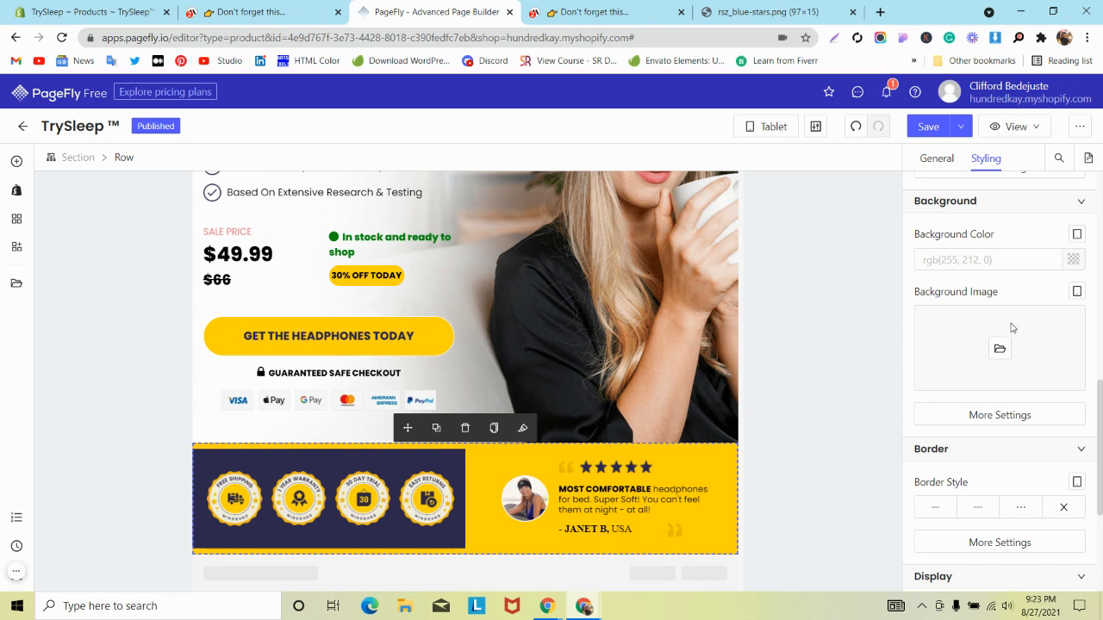
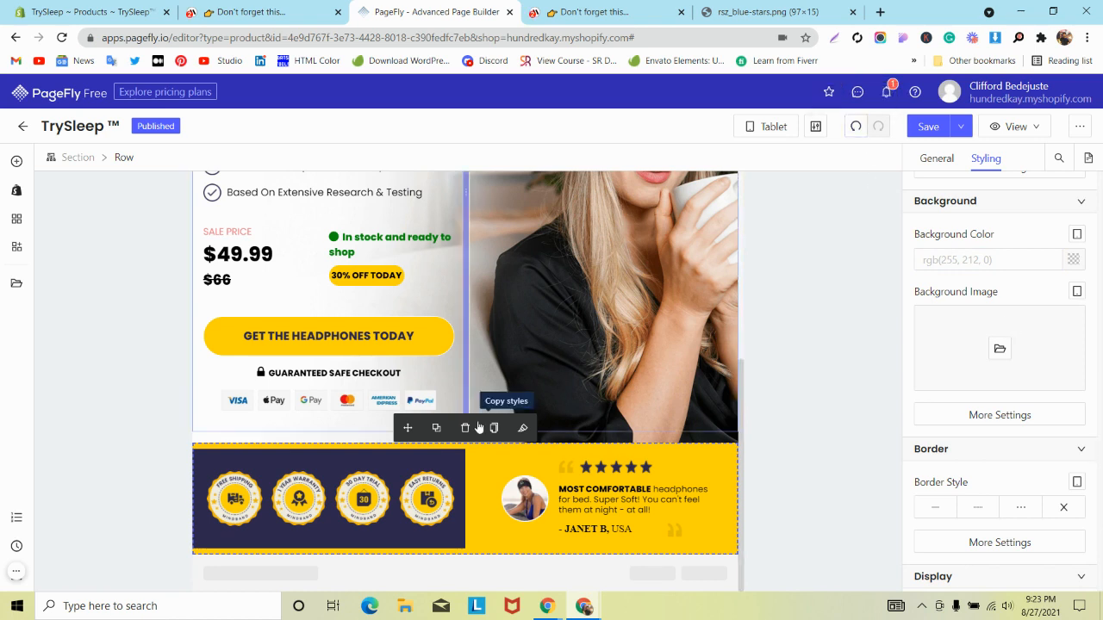
scroll(1014, 255, "up", 5)
scroll(1014, 255, "up", 4)
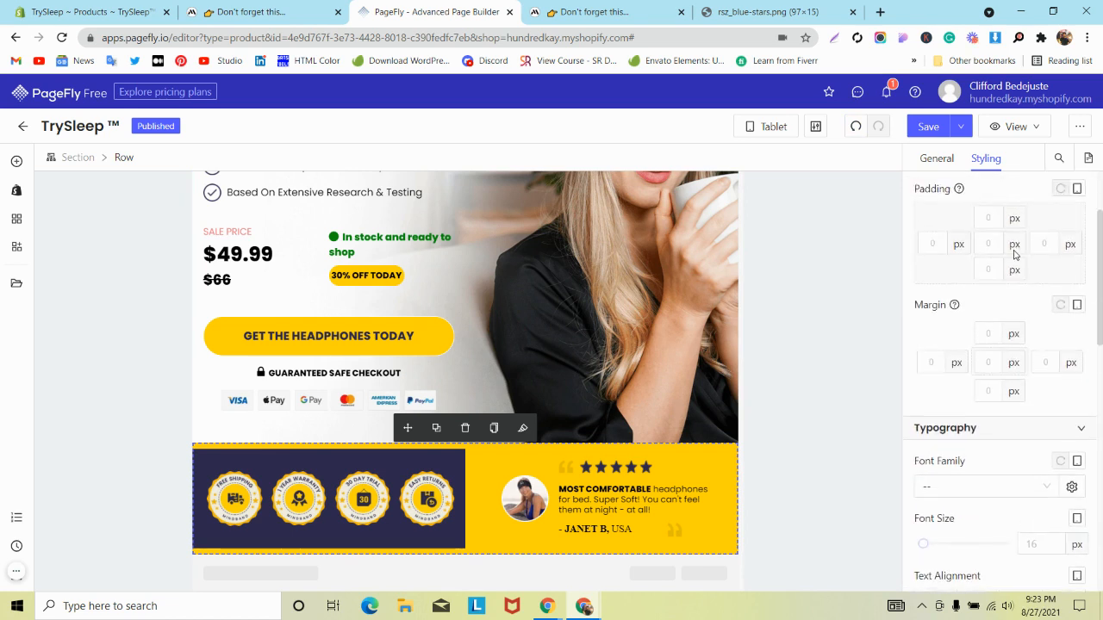
left_click(74, 159)
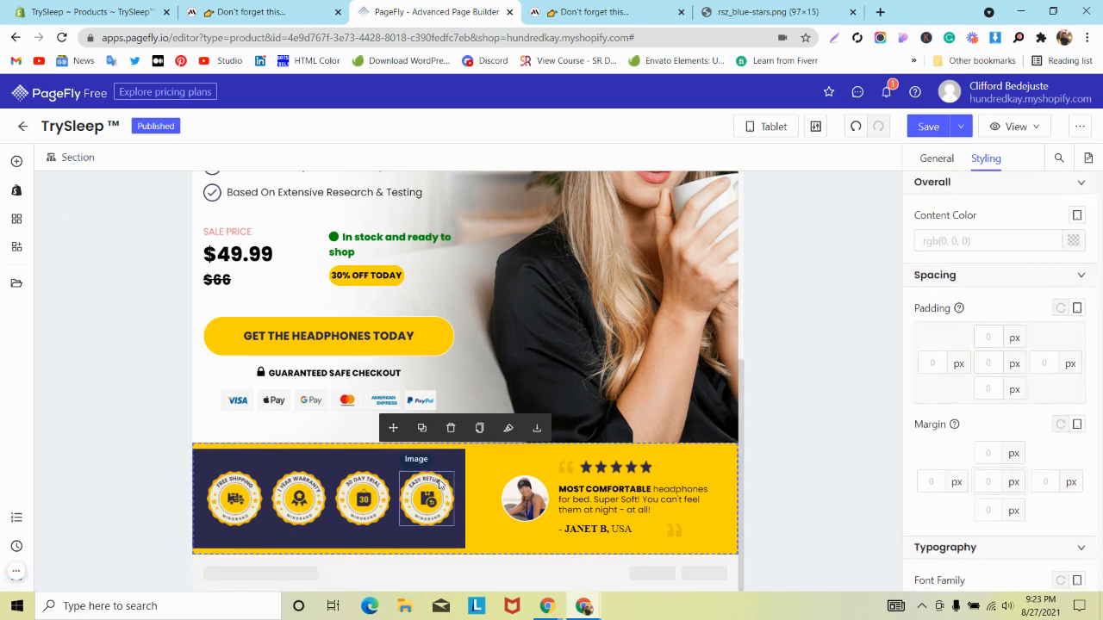
left_click(449, 451)
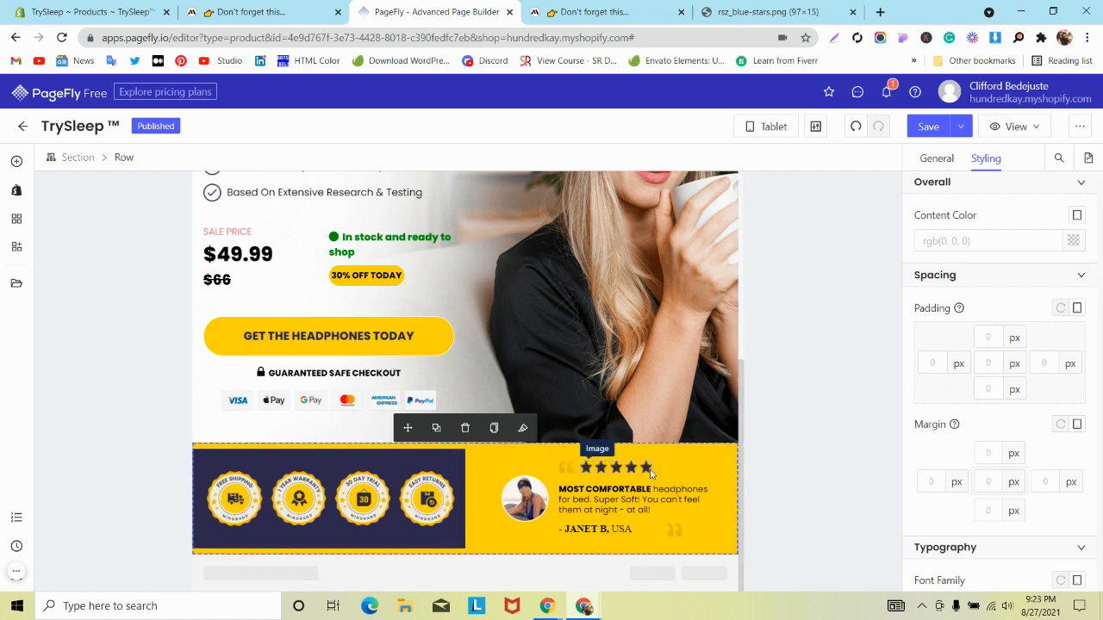
- Set the top and bottom padding of the dark badge column to 35 px each in the tablet layout
left_click(442, 458)
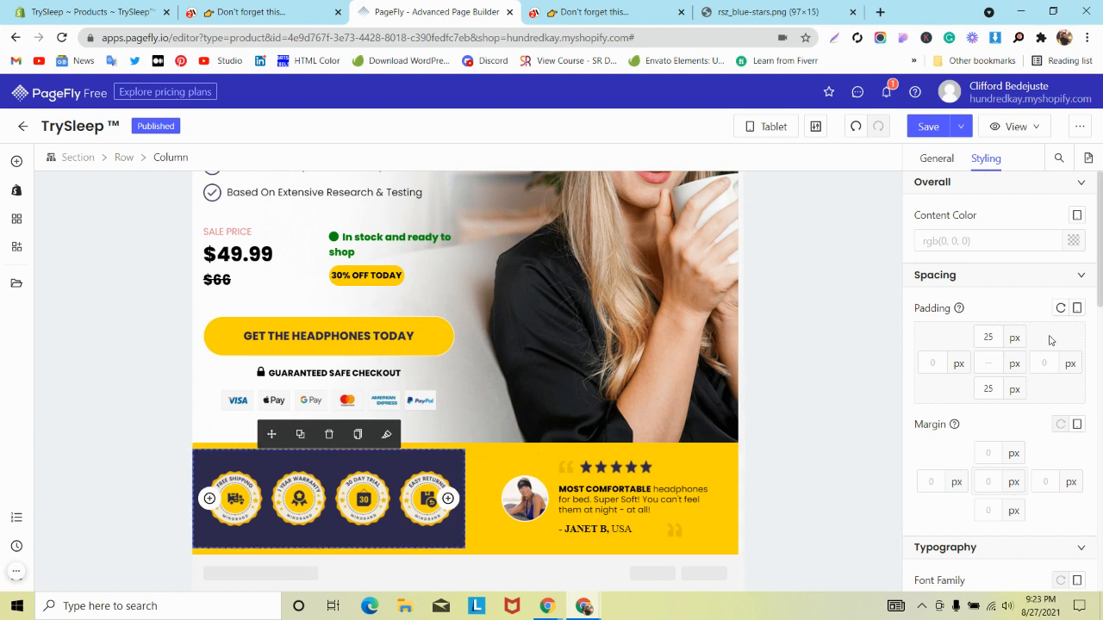
key("Up")
key("Up")
key("Up")
key("Up")
key("Up")
key("Up")
key("Up")
key("Up")
key("Up")
key("Up")
key("Up")
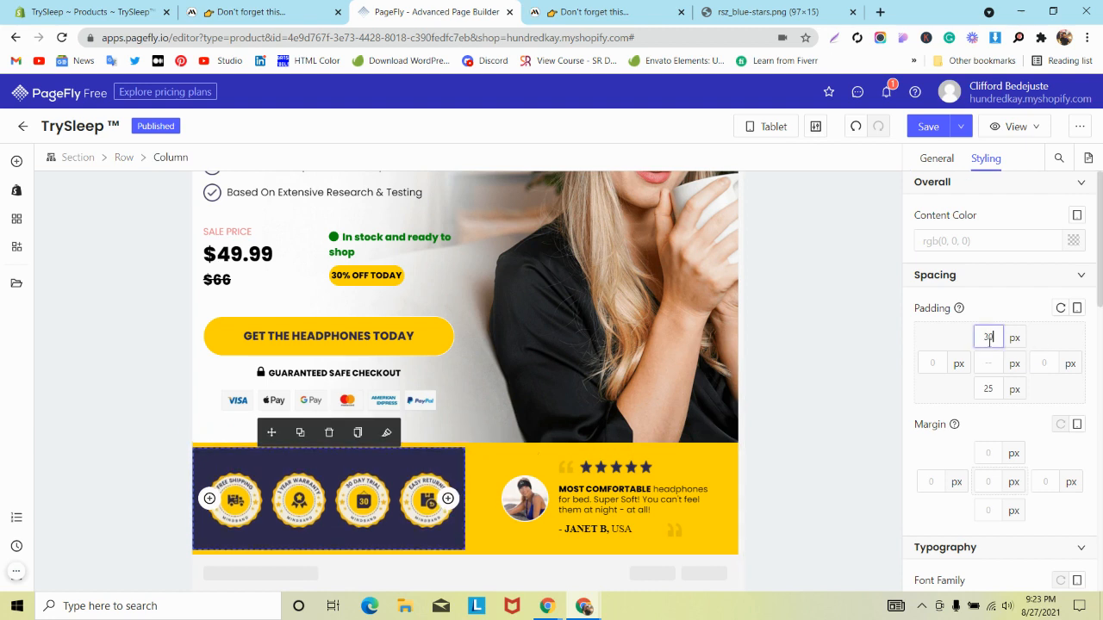
key("Up")
key("Up")
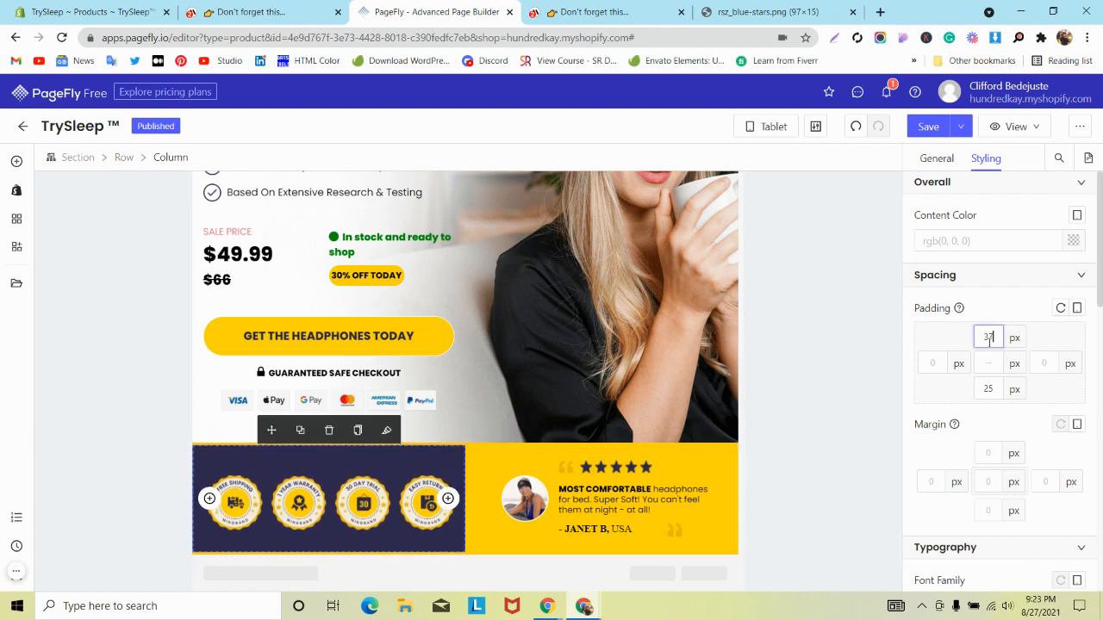
key("Down")
key("Down")
key("Down")
left_click(988, 389)
key("Up")
key("Up")
key("Up")
key("Up")
key("Up")
key("Up")
key("Up")
key("Up")
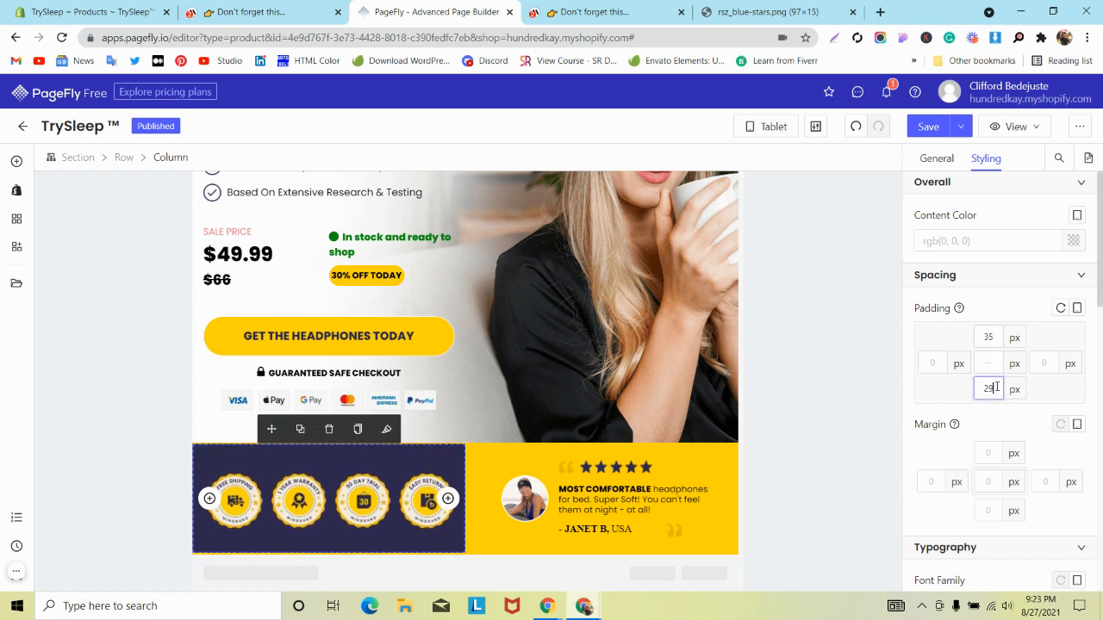
key("Up")
key("Up")
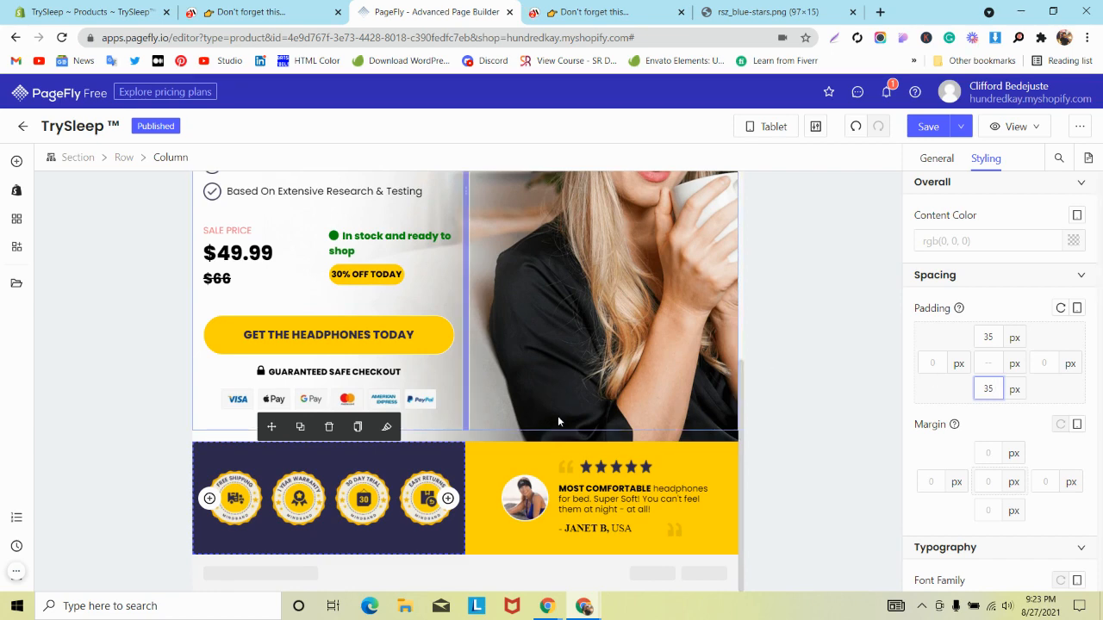
- Switch to the mobile layout and review the badges, testimonial and product section below them
left_click(759, 130)
left_click(769, 223)
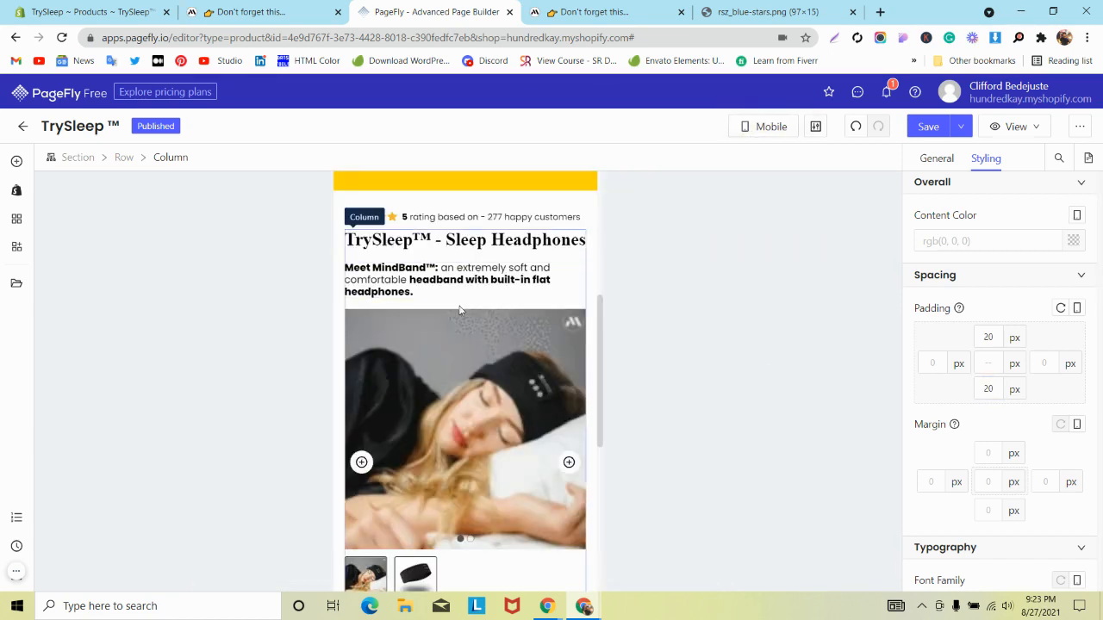
scroll(382, 285, "down", 5)
scroll(458, 312, "up", 3)
scroll(458, 312, "up", 4)
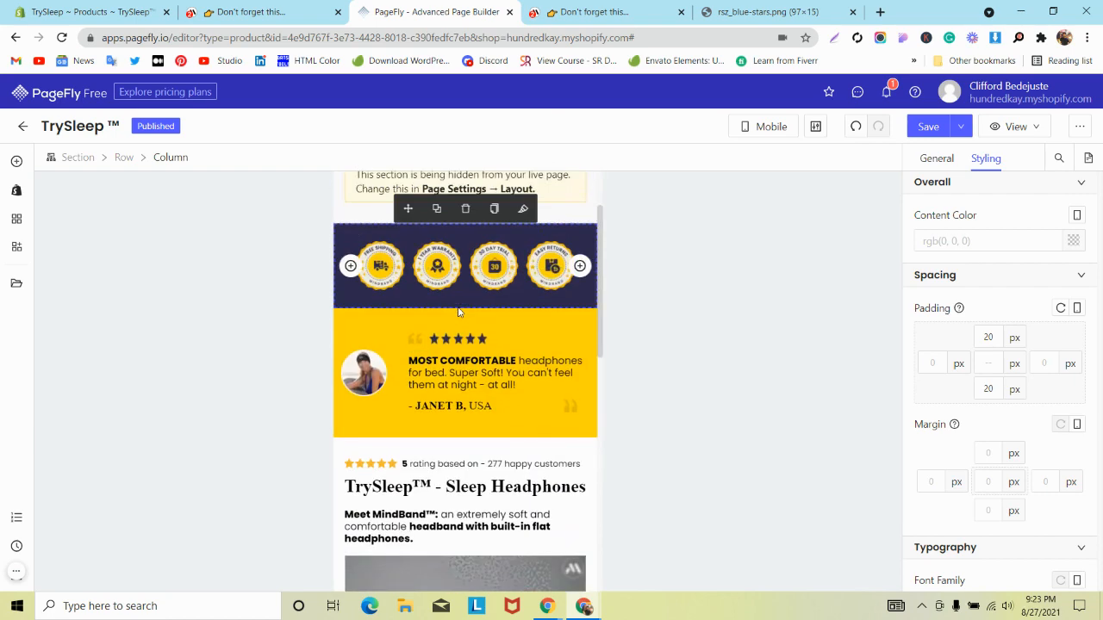
scroll(459, 312, "down", 4)
scroll(459, 311, "up", 5)
scroll(459, 312, "down", 3)
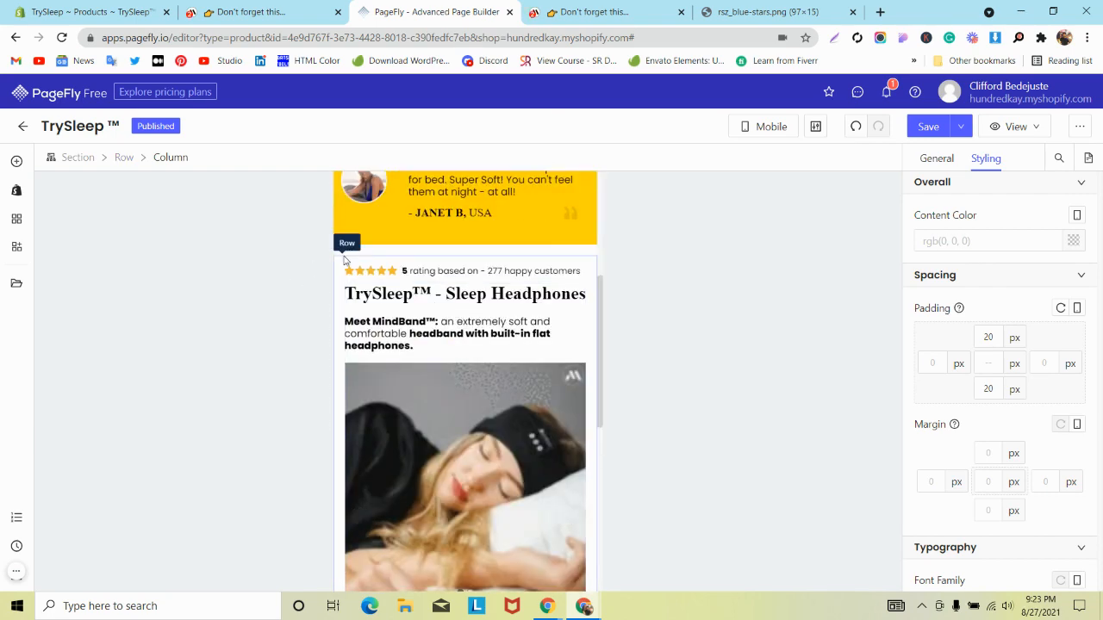
- Set the padding of the product section below the testimonial to 0 px on all sides in the mobile layout
left_click(344, 259)
left_click(345, 252)
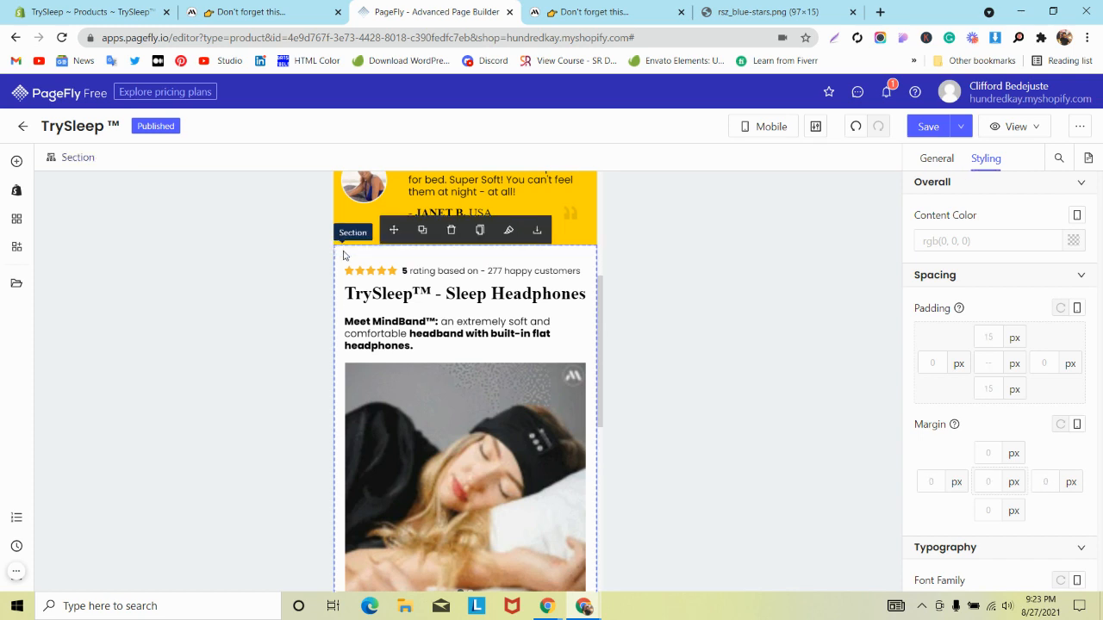
type("0")
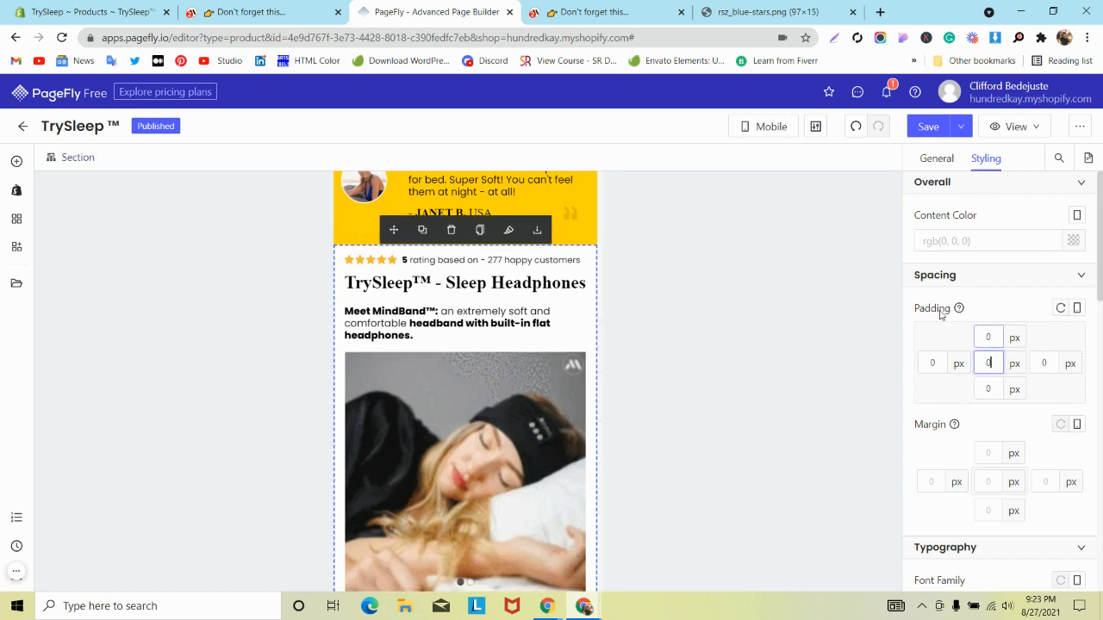
- Move the product section above the badge and testimonial section in the mobile layout, then return to the all-devices layout
scroll(396, 543, "up", 4)
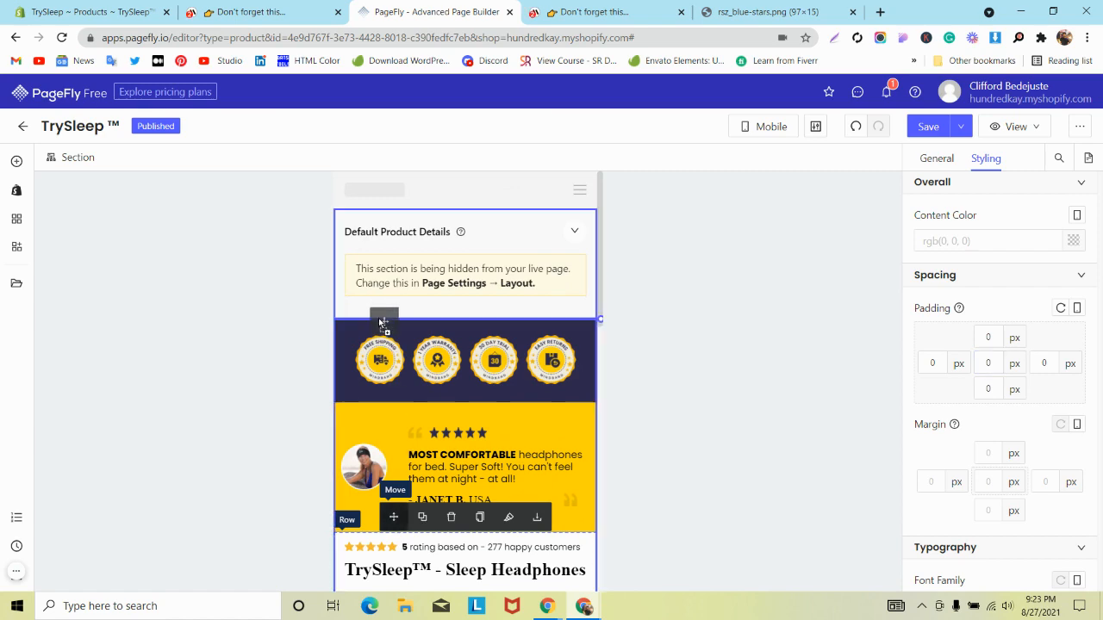
left_click_drag(379, 318, 379, 319)
scroll(380, 324, "down", 7)
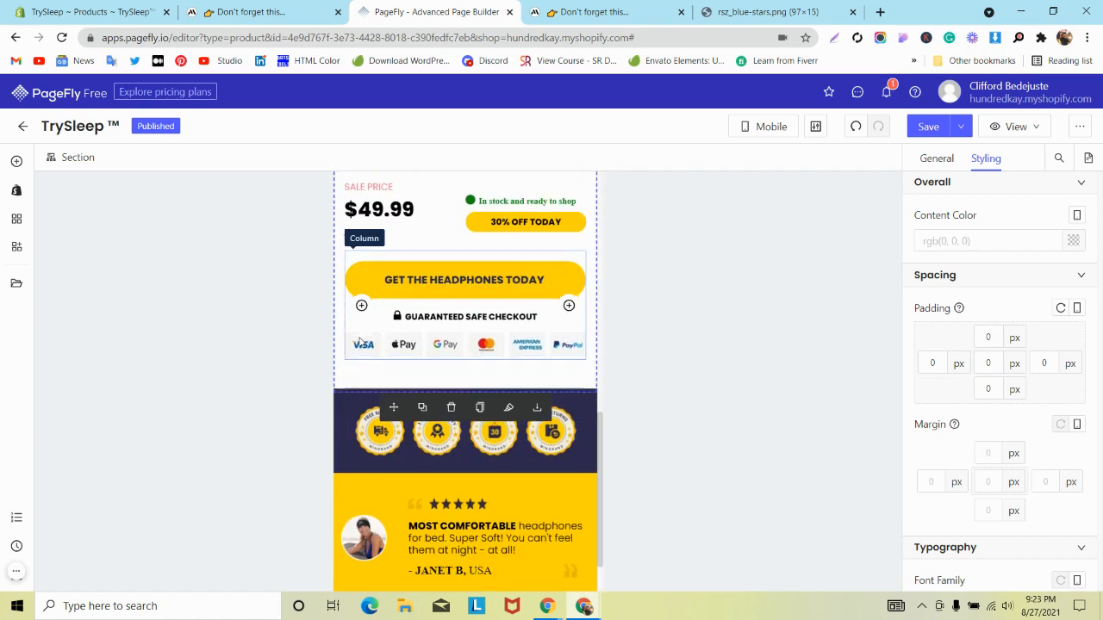
left_click(747, 131)
left_click(758, 154)
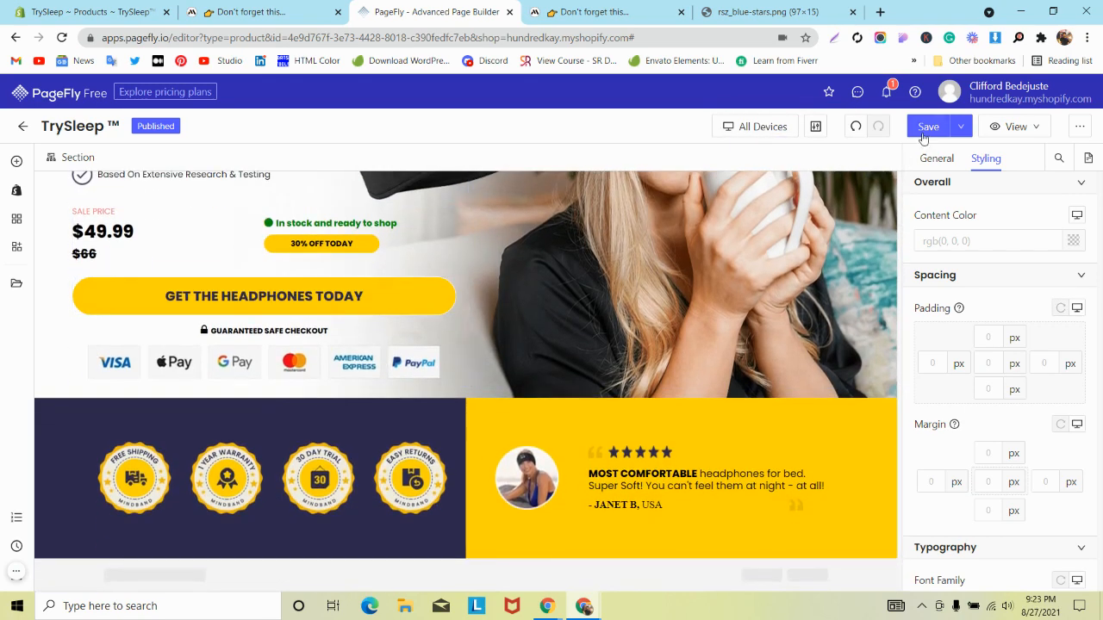
- Close the developer tools on the reference MindBand page and examine the Trending Topic strip below its badges and testimonial
left_click(258, 12)
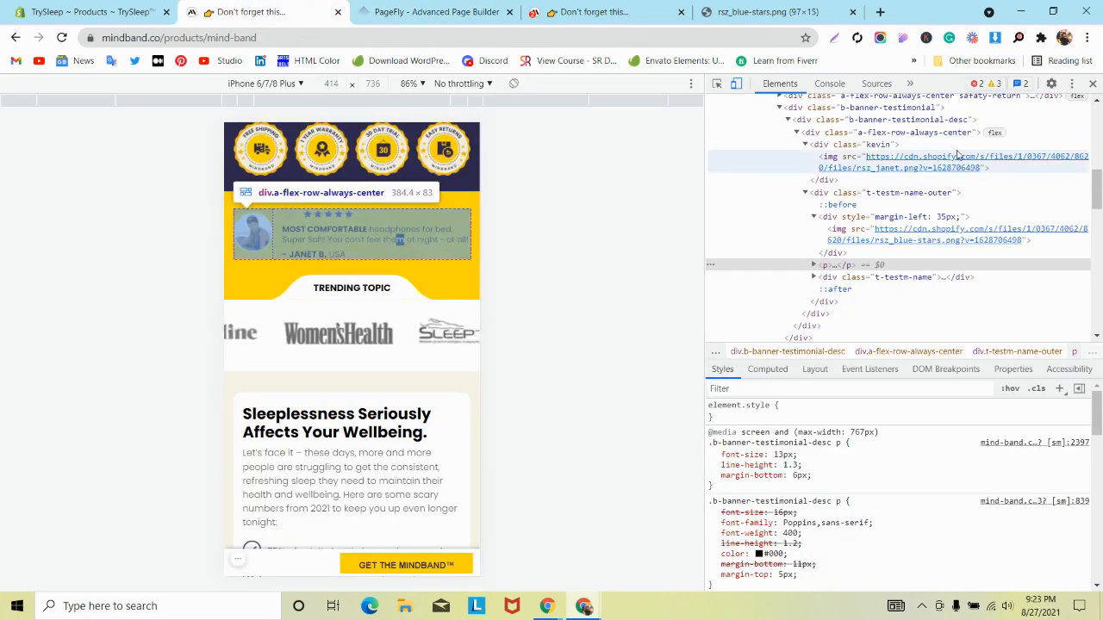
left_click(1093, 83)
scroll(443, 263, "up", 4)
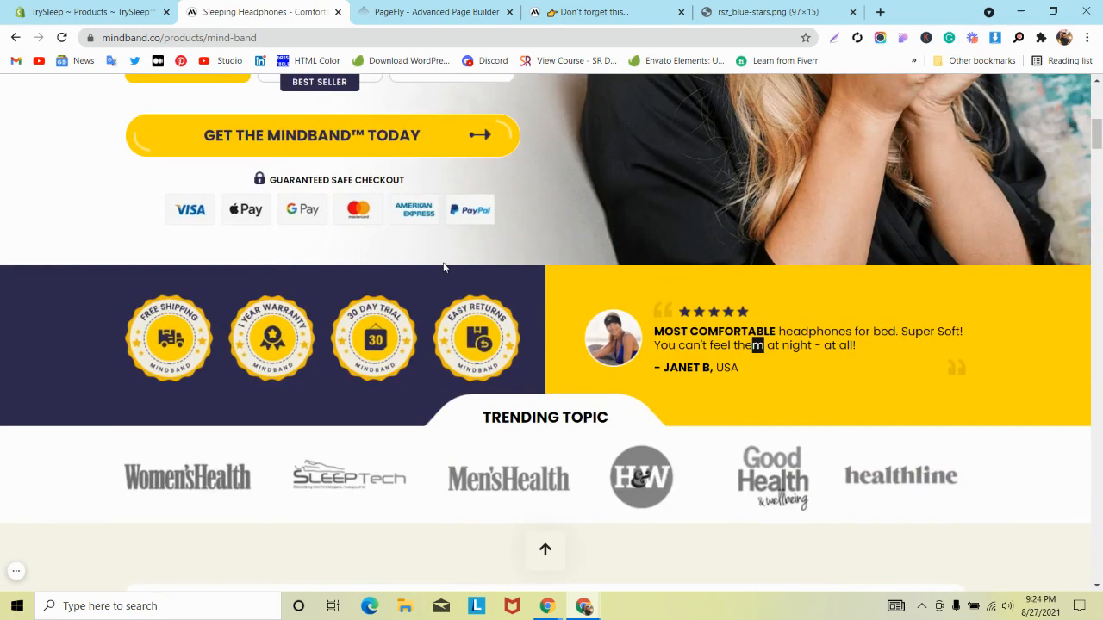
scroll(444, 267, "down", 2)
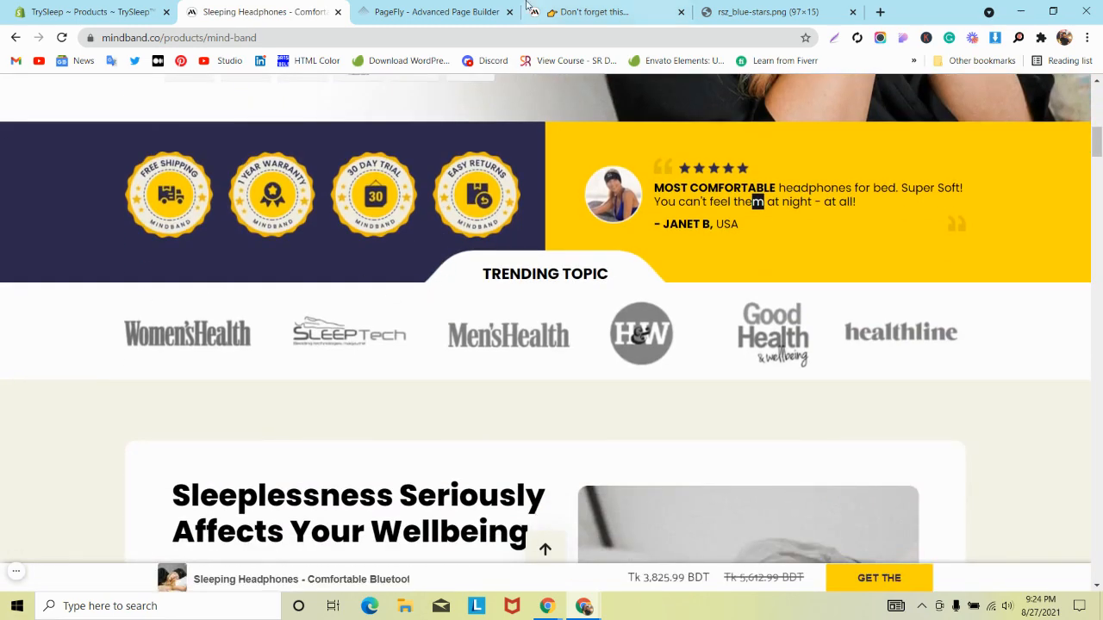
left_click(491, 12)
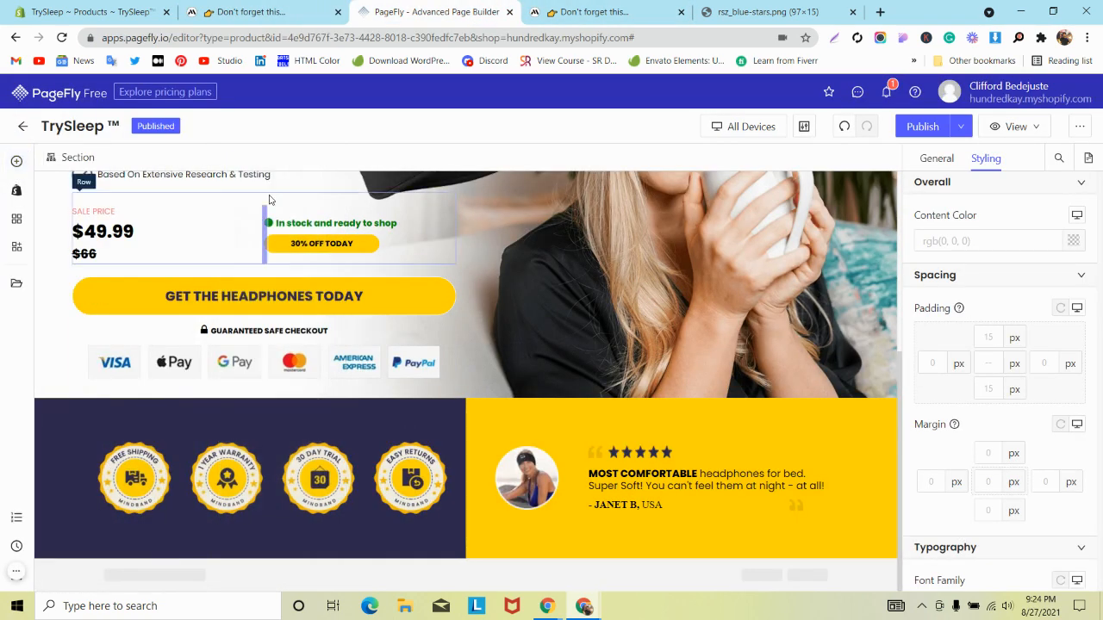
mouse_move(17, 161)
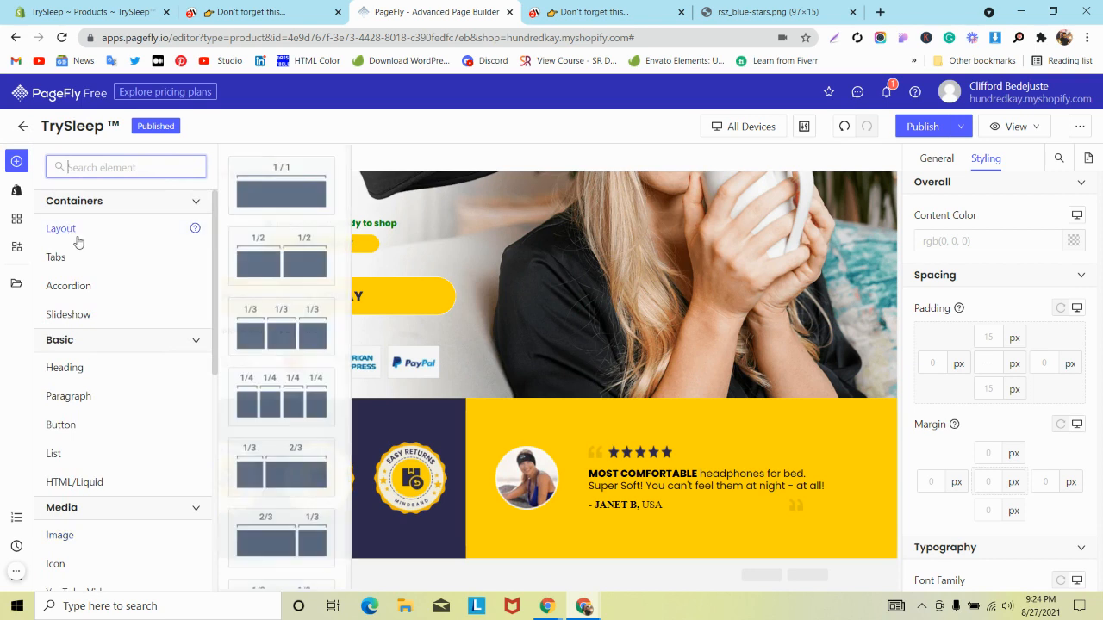
left_click_drag(282, 185, 469, 560)
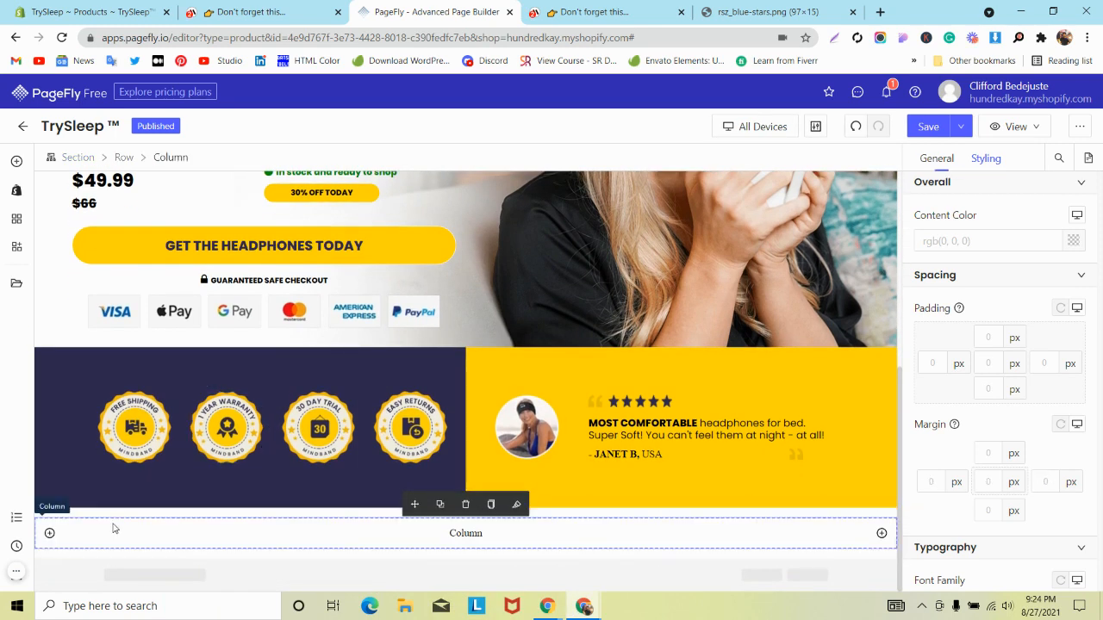
left_click(116, 522)
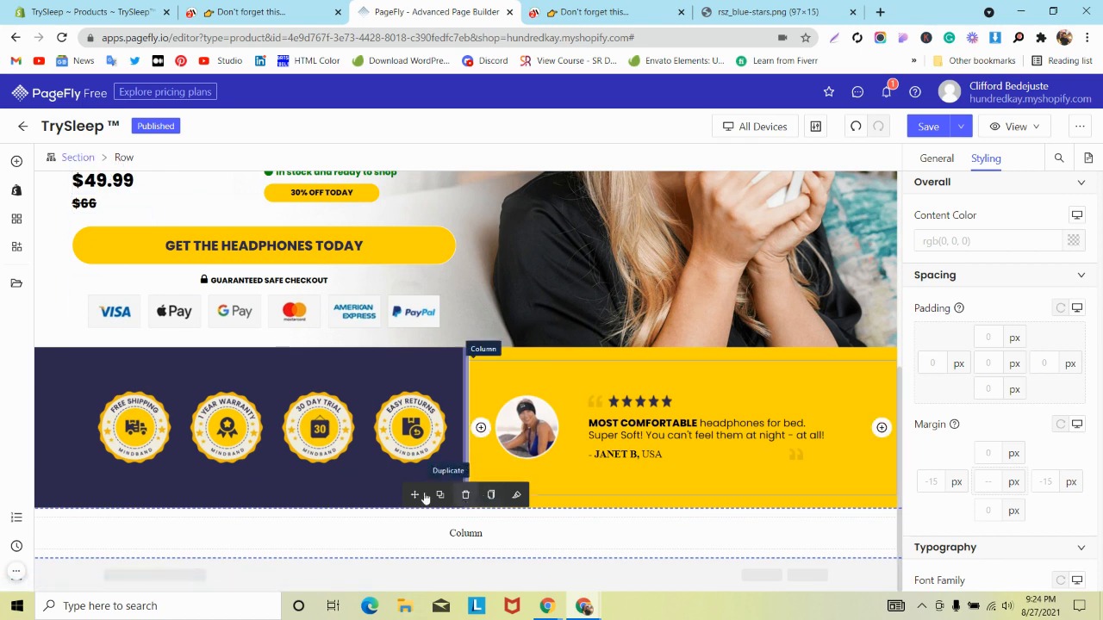
left_click_drag(416, 517, 414, 560)
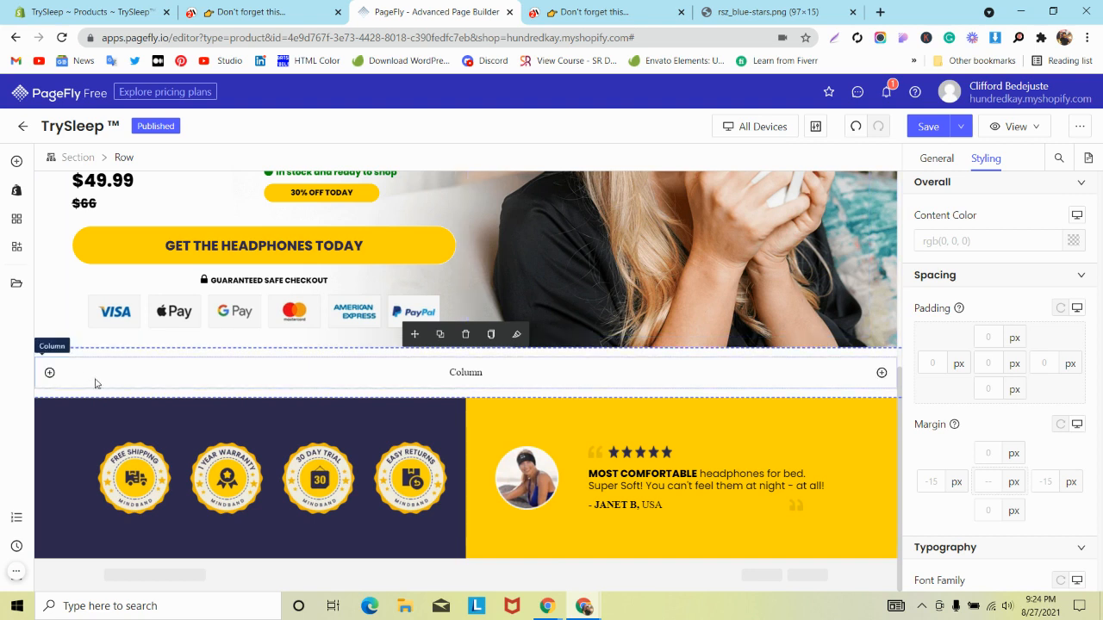
left_click(77, 157)
left_click(936, 159)
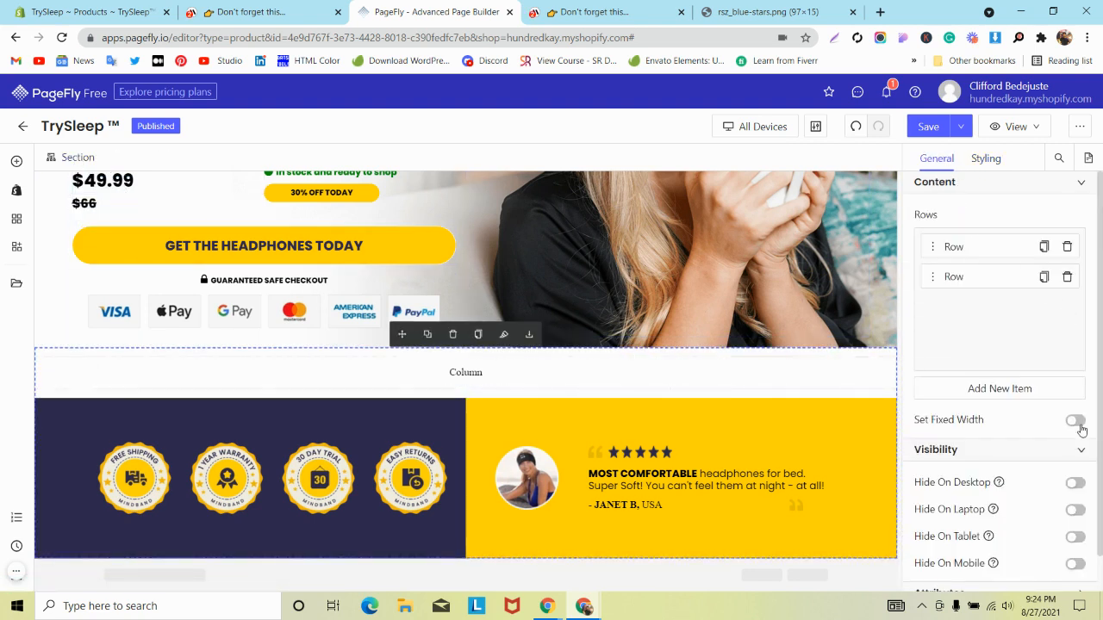
left_click(1075, 422)
left_click(1076, 422)
left_click(801, 360)
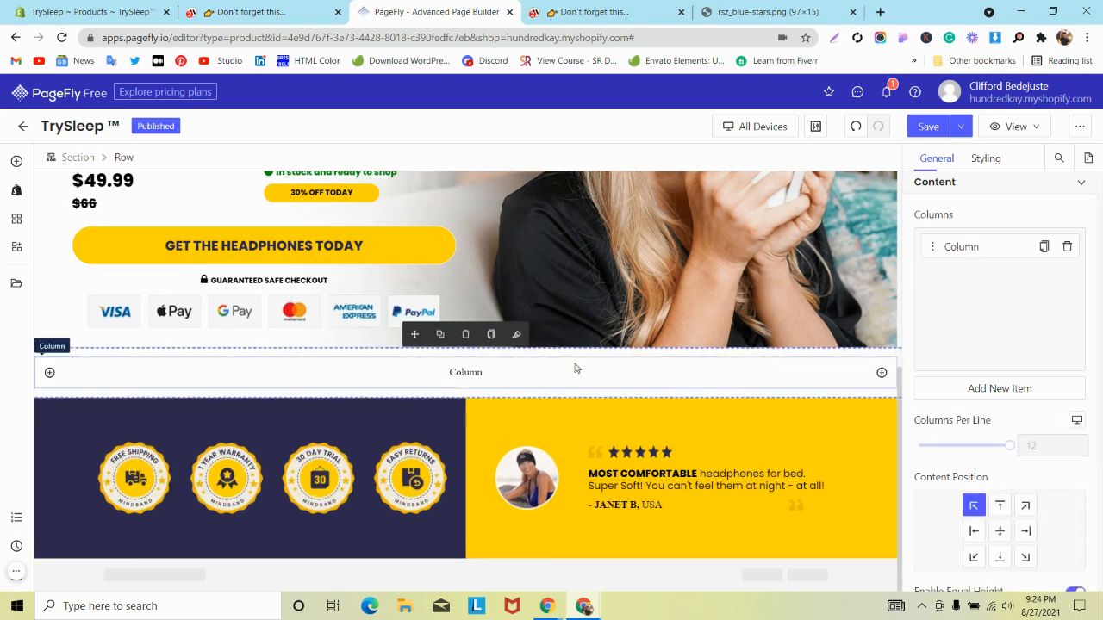
left_click(466, 334)
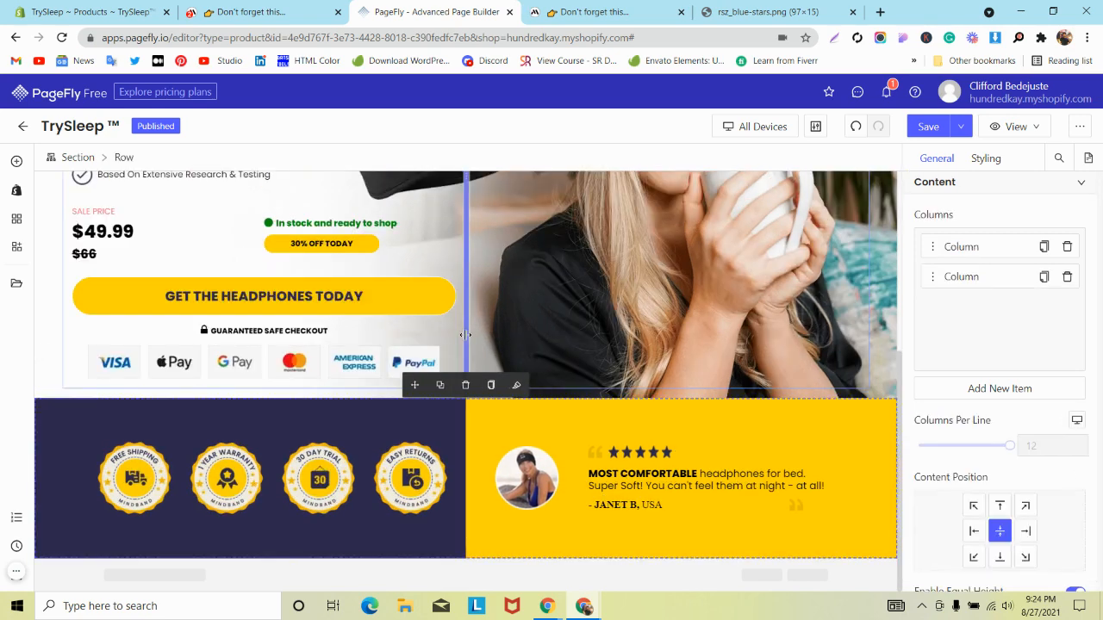
- Add a new one-column section and place it directly below the badge and testimonial section
left_click(157, 407)
left_click(77, 158)
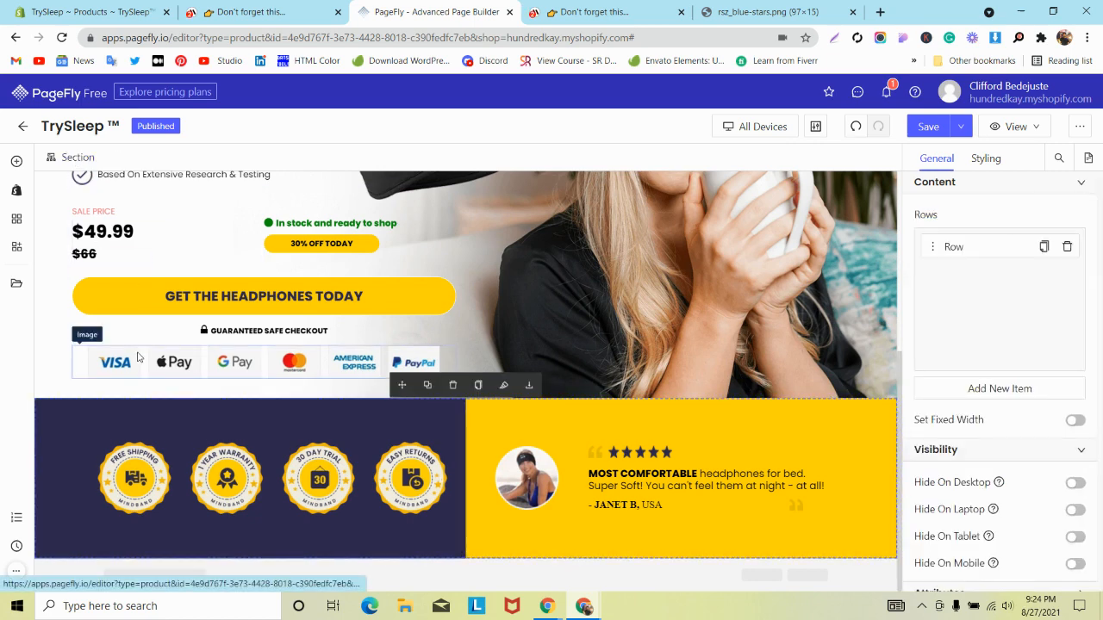
left_click(16, 166)
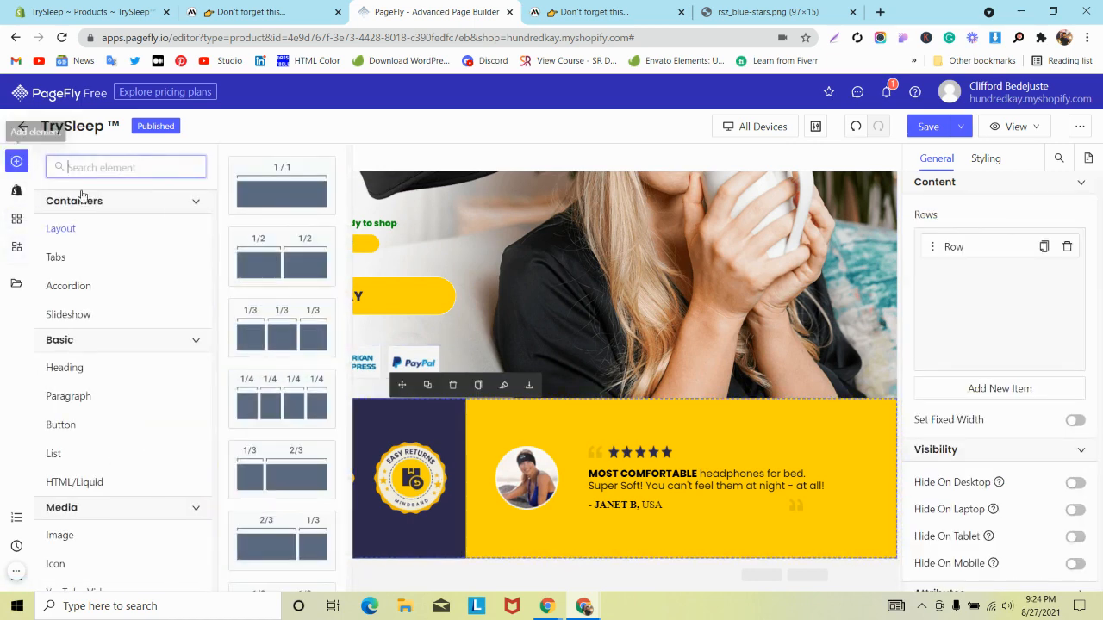
left_click_drag(267, 194, 132, 400)
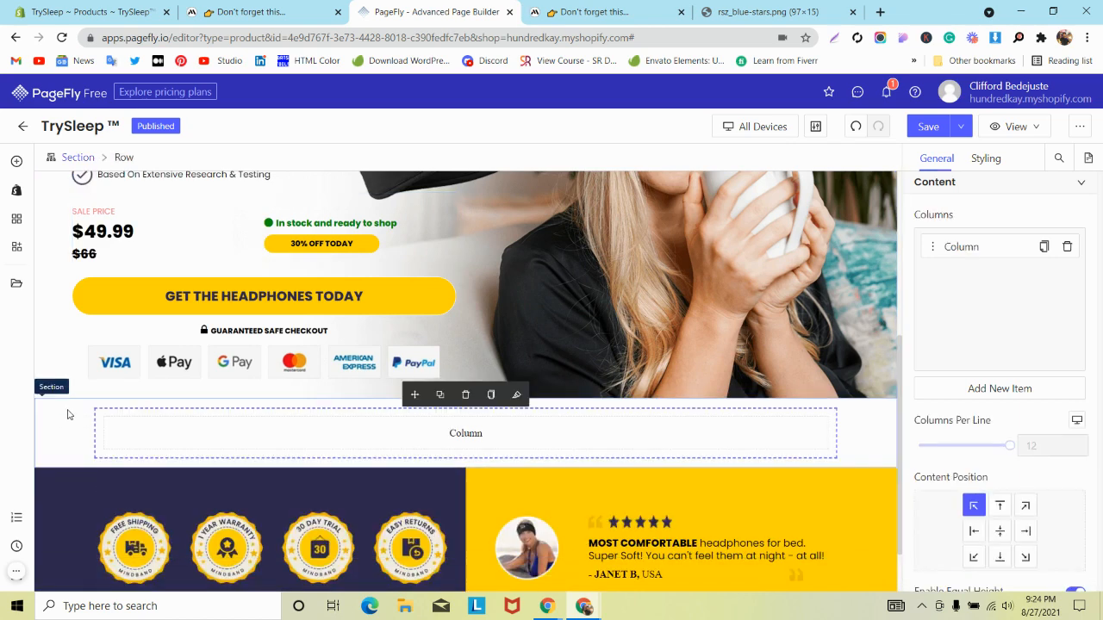
left_click(50, 479)
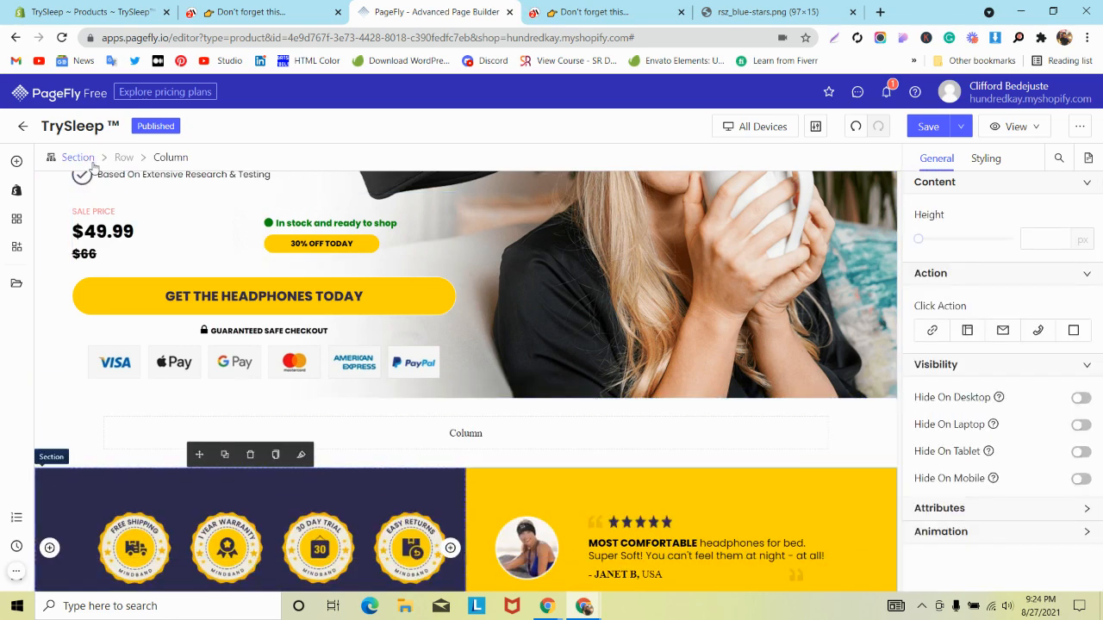
left_click(79, 158)
left_click_drag(402, 451, 392, 399)
scroll(101, 547, "down", 1)
left_click(63, 517)
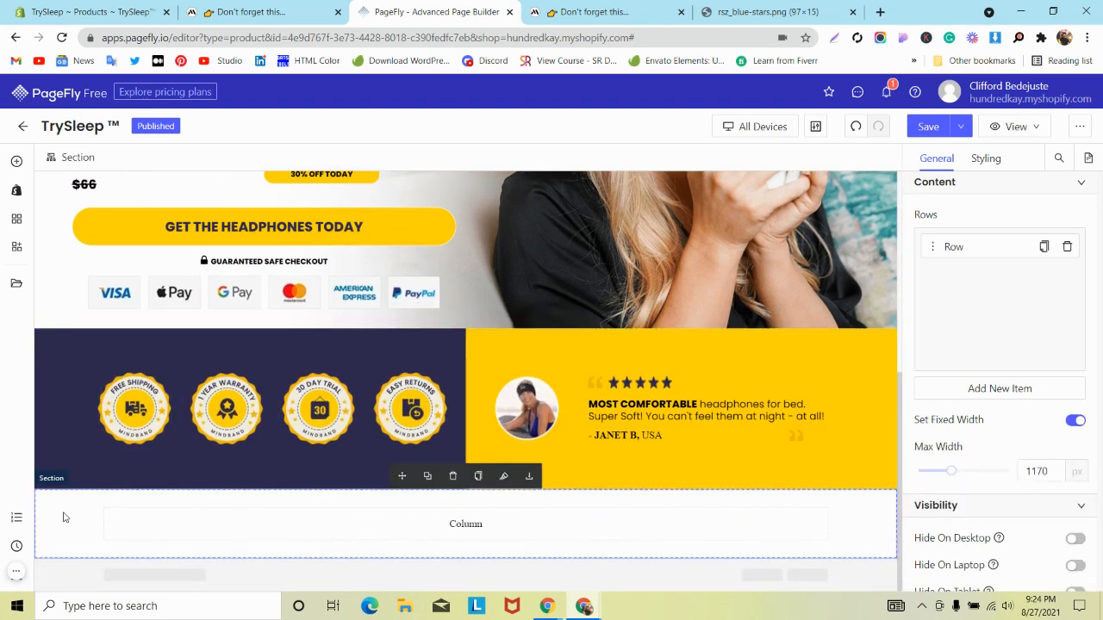
- Check the Trending Topic strip on the reference page and add an image element to the new section's column
left_click(320, 6)
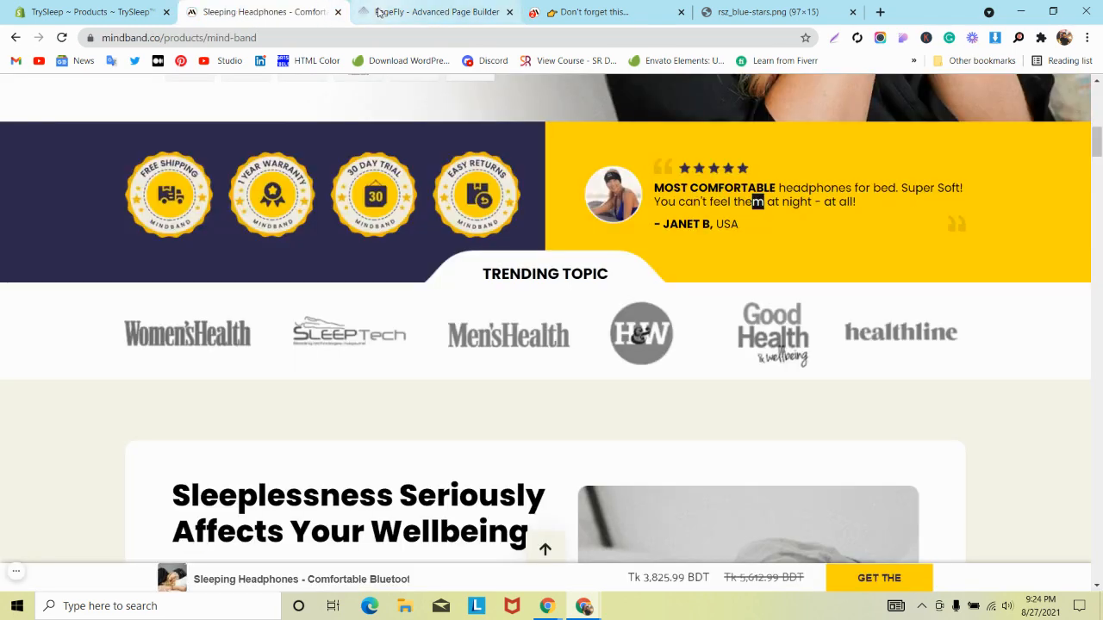
left_click(475, 7)
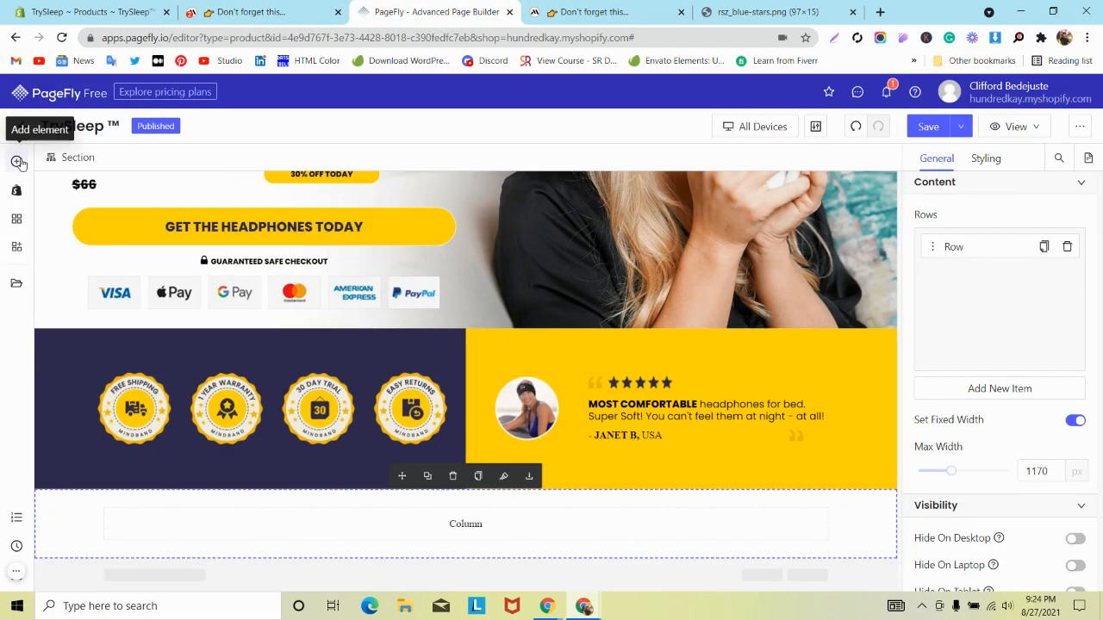
left_click(17, 161)
scroll(104, 362, "down", 3)
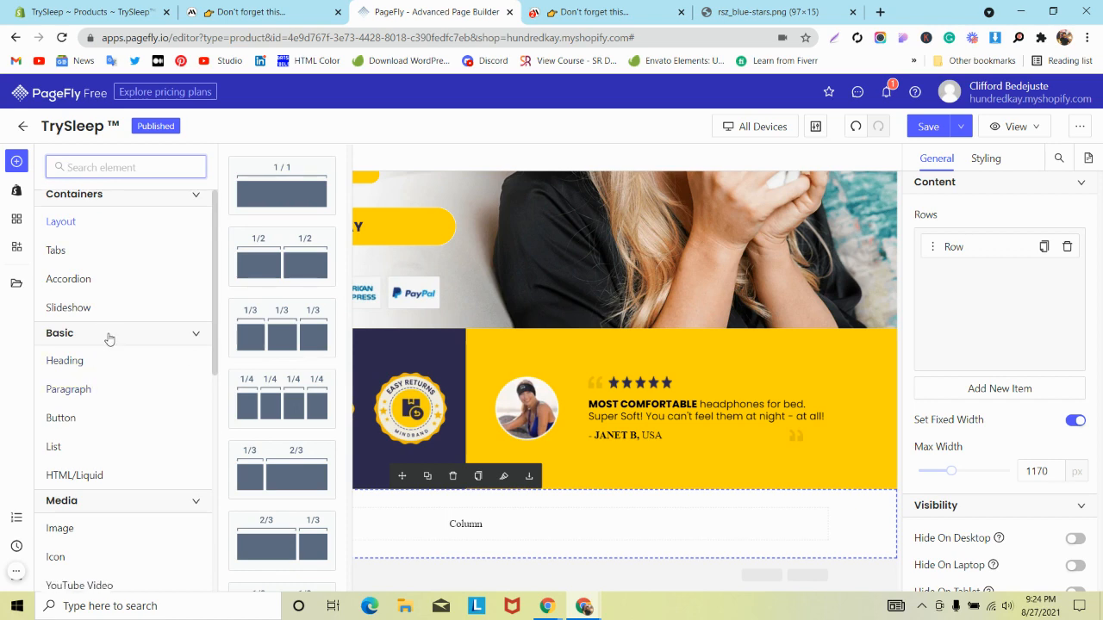
left_click(115, 312)
left_click_drag(274, 184, 457, 521)
- Center-align the content of the new section's column
left_click(410, 506)
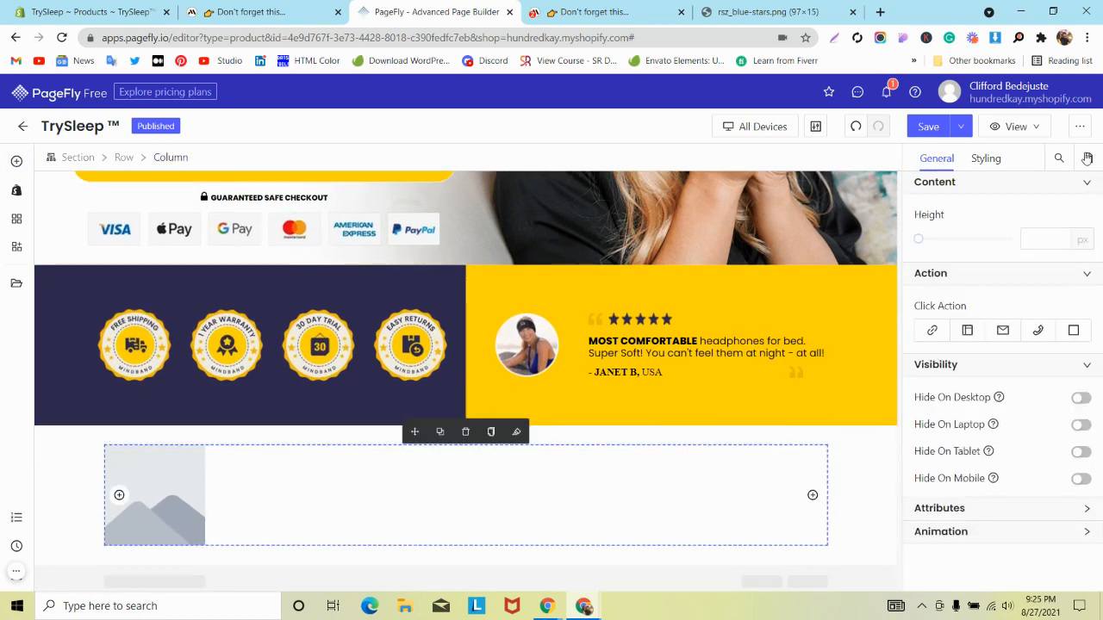
left_click(986, 159)
scroll(1017, 404, "down", 3)
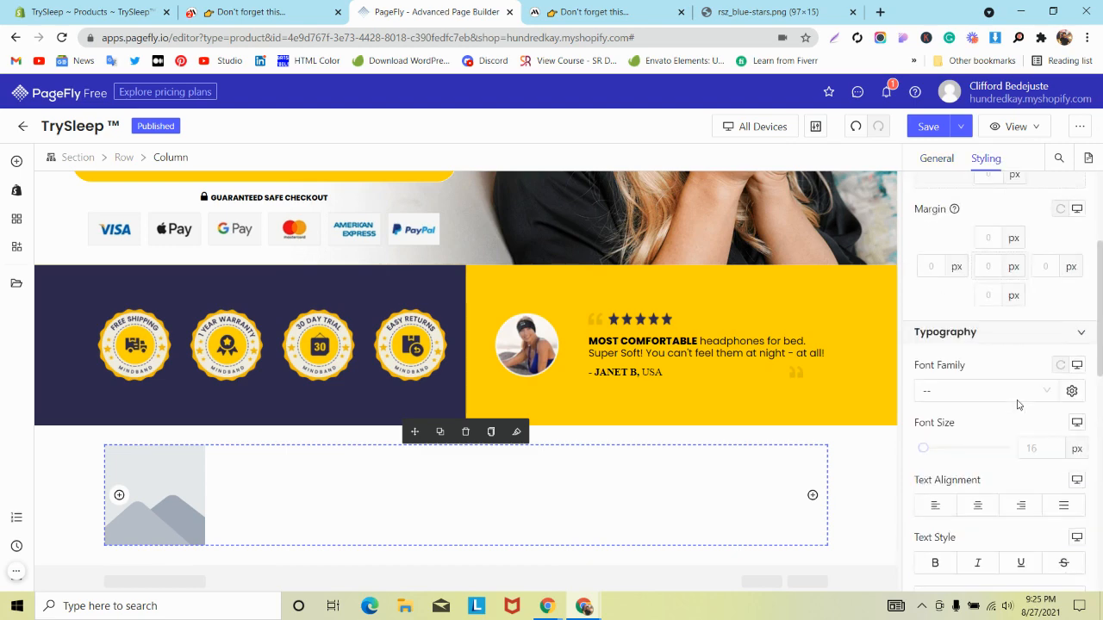
left_click(972, 510)
- Upload seenBG2 from the Project folder and use it as the source of the new image element
left_click(480, 470)
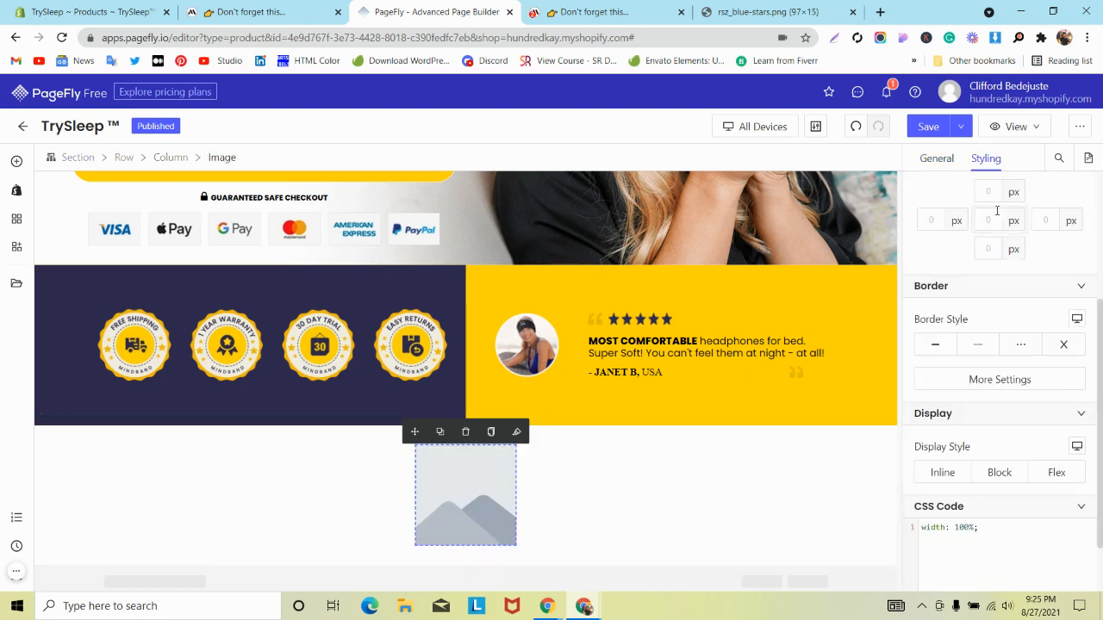
left_click(937, 159)
left_click(999, 231)
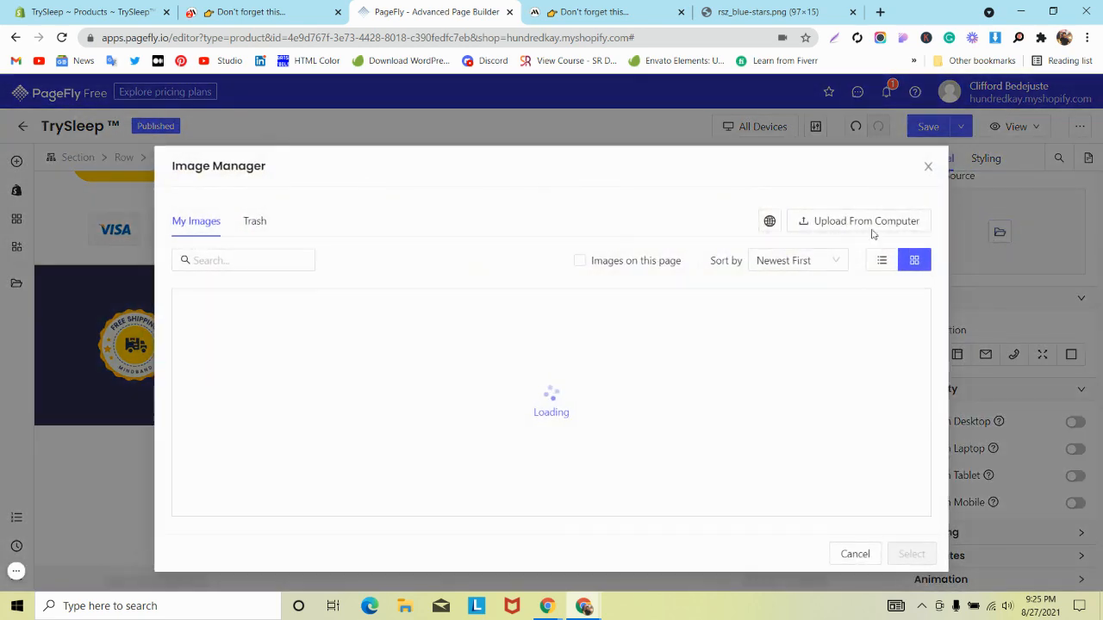
left_click(844, 221)
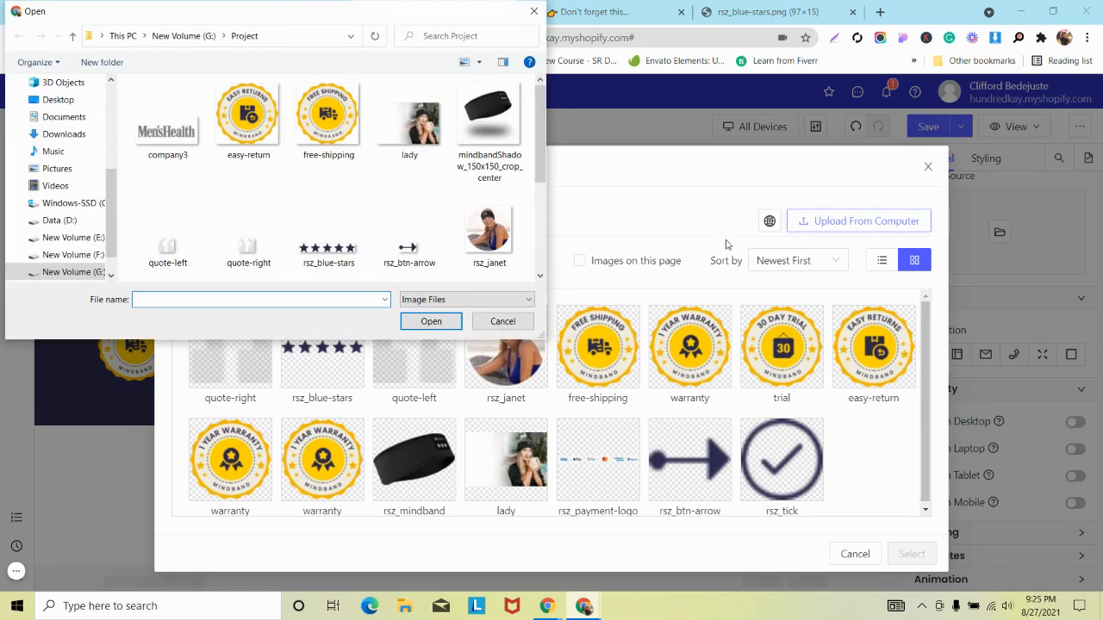
scroll(419, 221, "down", 5)
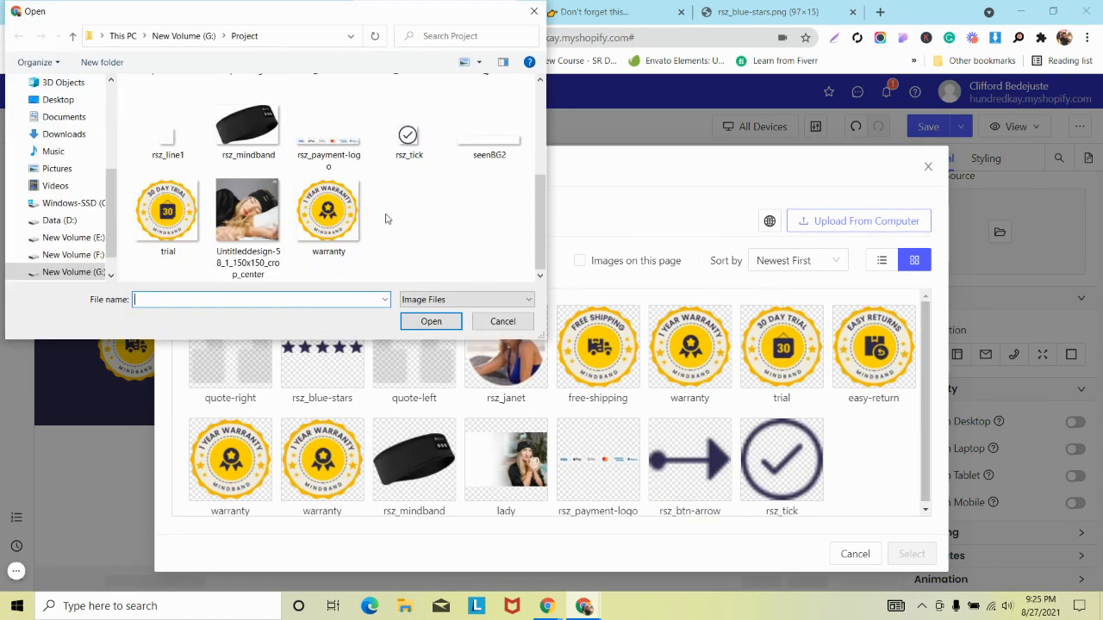
left_click(489, 145)
left_click(452, 326)
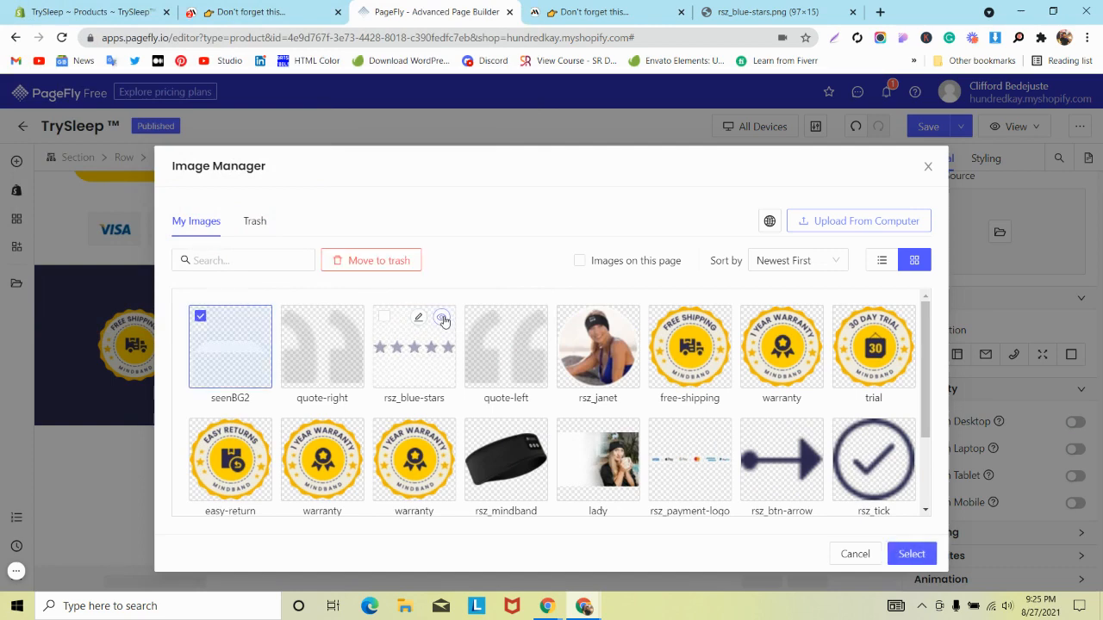
left_click(910, 554)
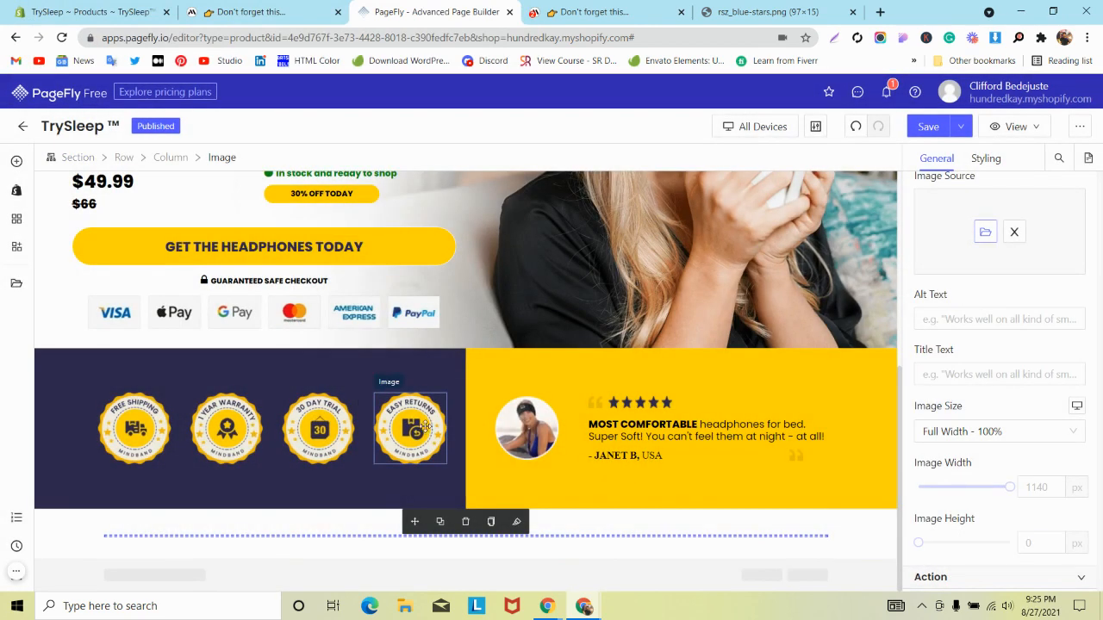
- Mark a screenshot area of about 261 x 57 px over the curved edge beside the reference page's Trending Topic heading
scroll(414, 431, "down", 1)
left_click(258, 11)
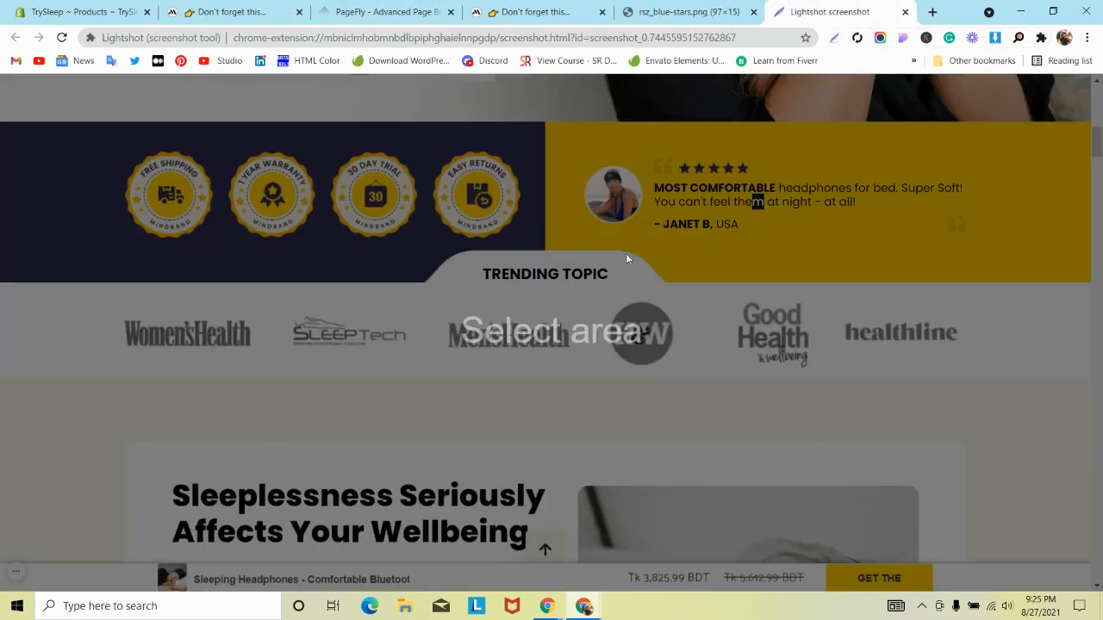
left_click_drag(613, 248, 764, 281)
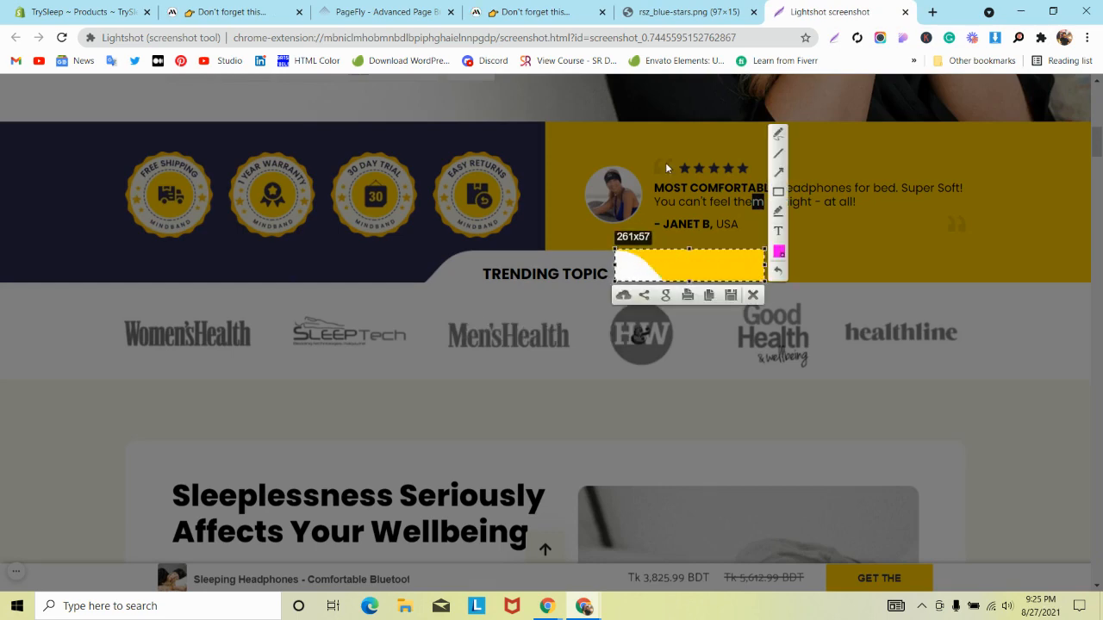
left_click(425, 7)
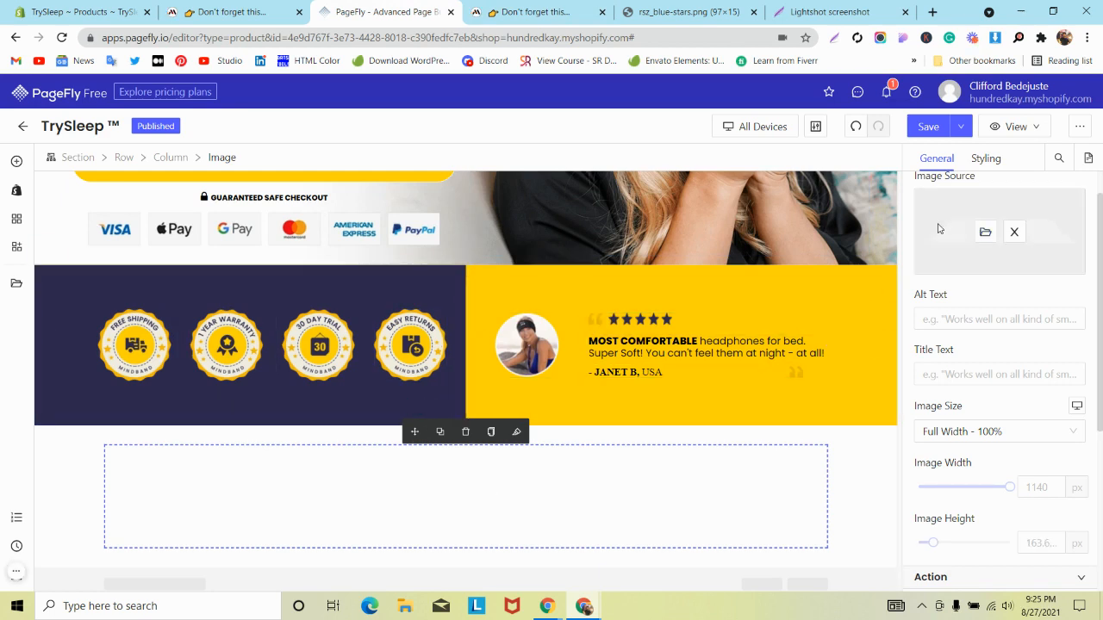
- Set the top margin of the curved background image in the new section to -70 px
left_click(66, 456)
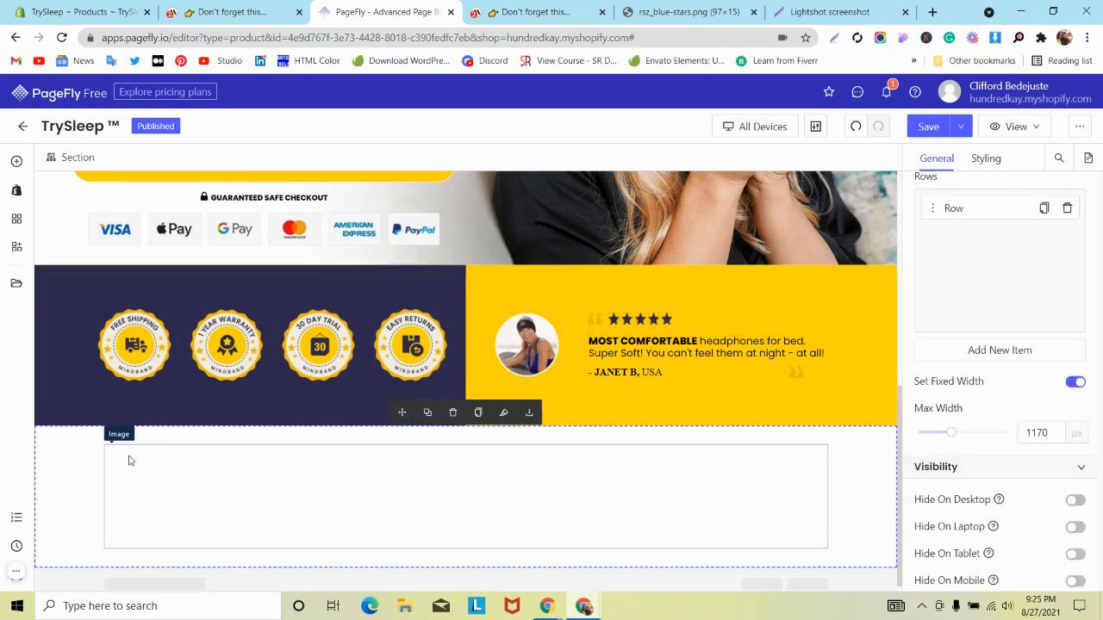
left_click(204, 481)
left_click(985, 158)
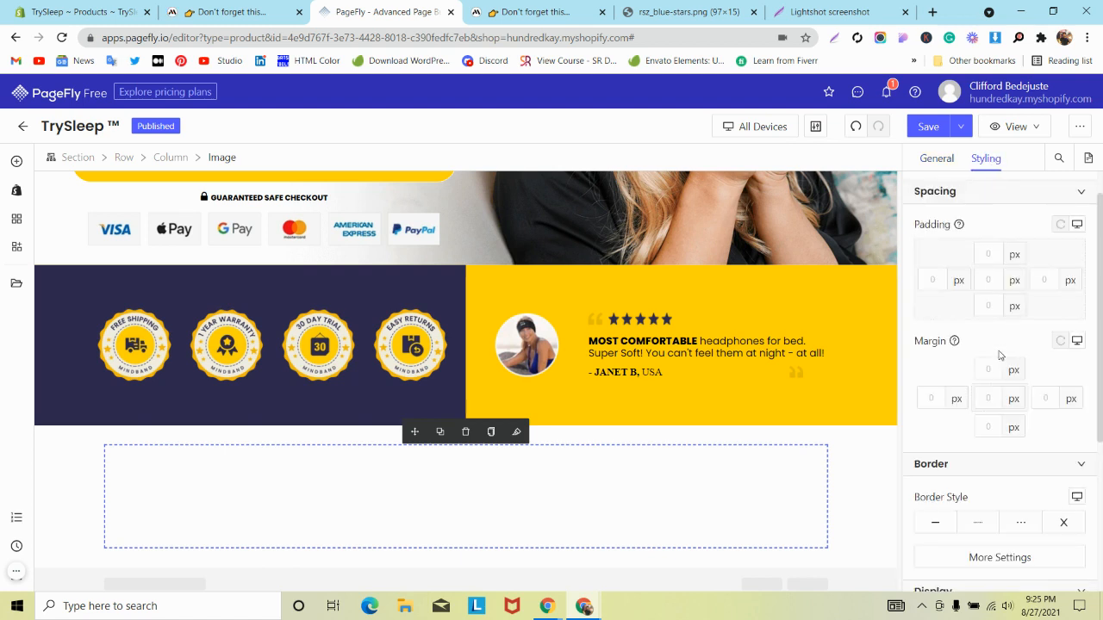
type("-90")
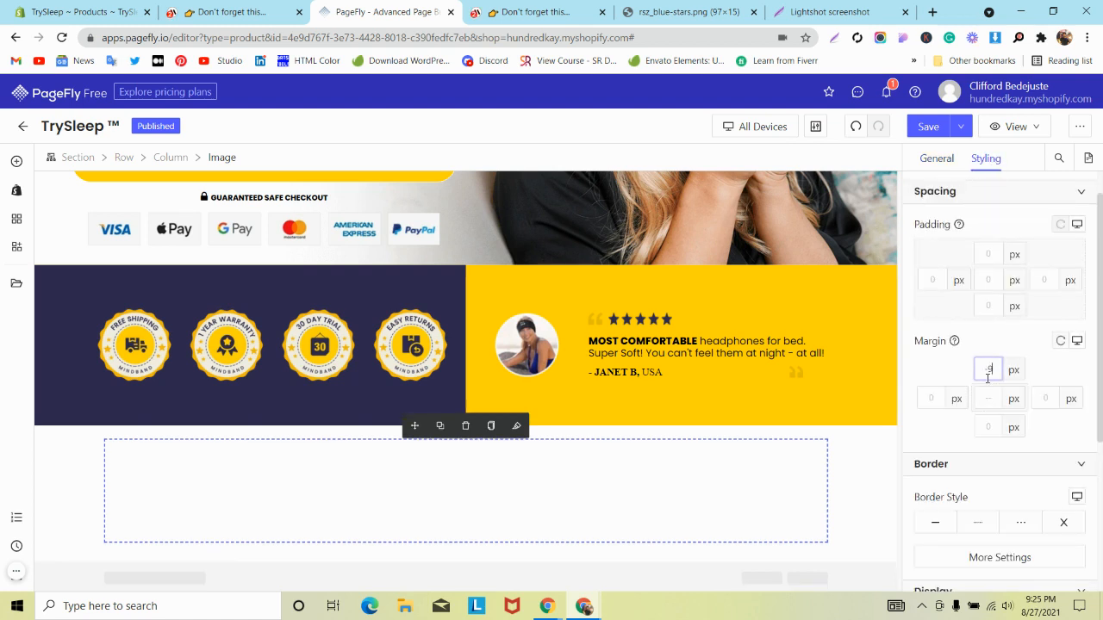
key("Up")
key("Up")
key("Up")
key("Up")
key("Up")
key("Up")
key("Up")
key("Up")
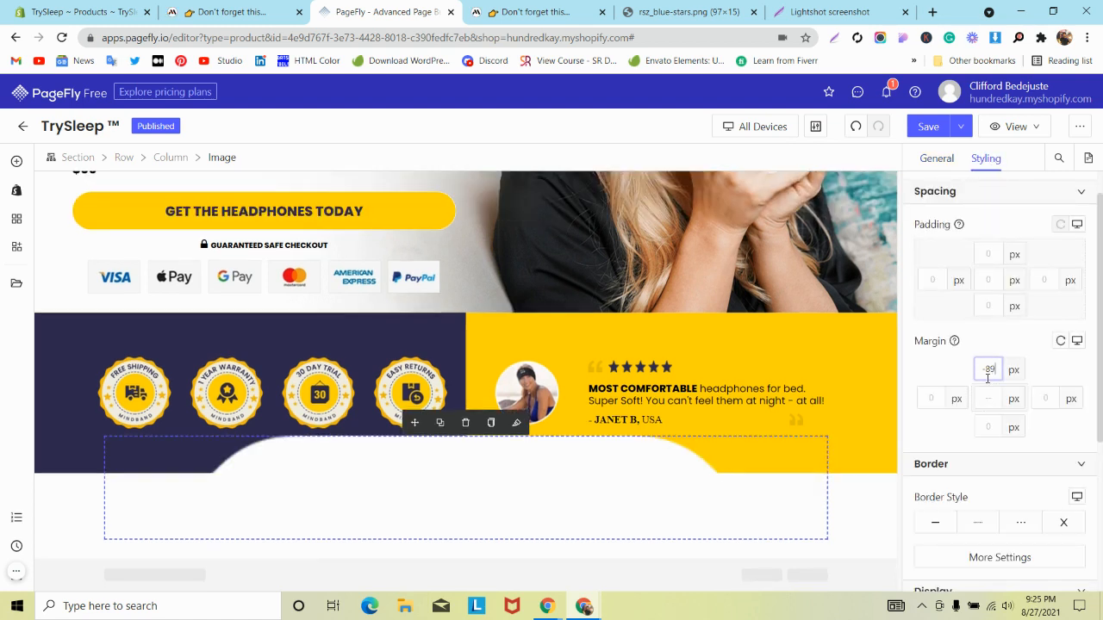
key("Up")
key("Up")
key("Up")
key("Up")
key("Up")
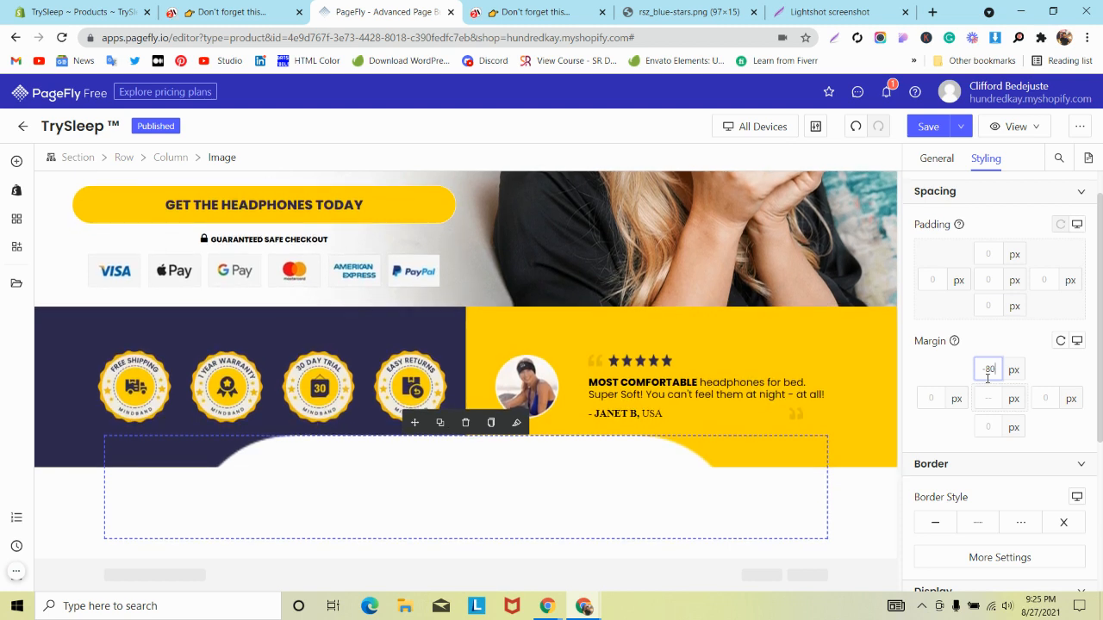
key("Up")
key("Up")
key("Up")
key("Up")
key("Up")
key("Up")
key("Up")
key("Up")
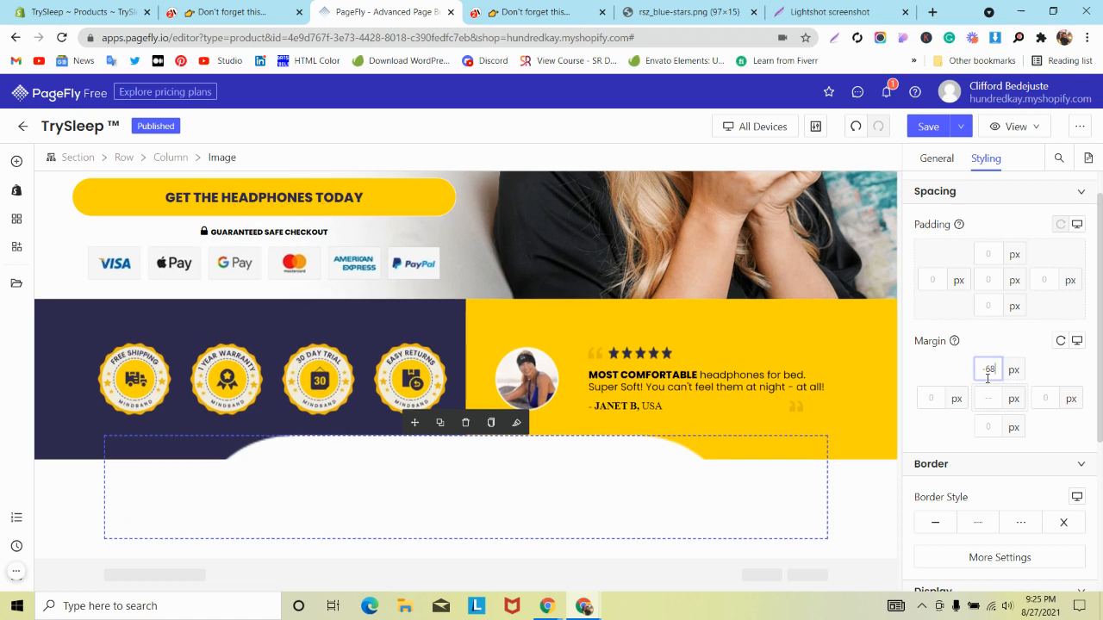
key("Down")
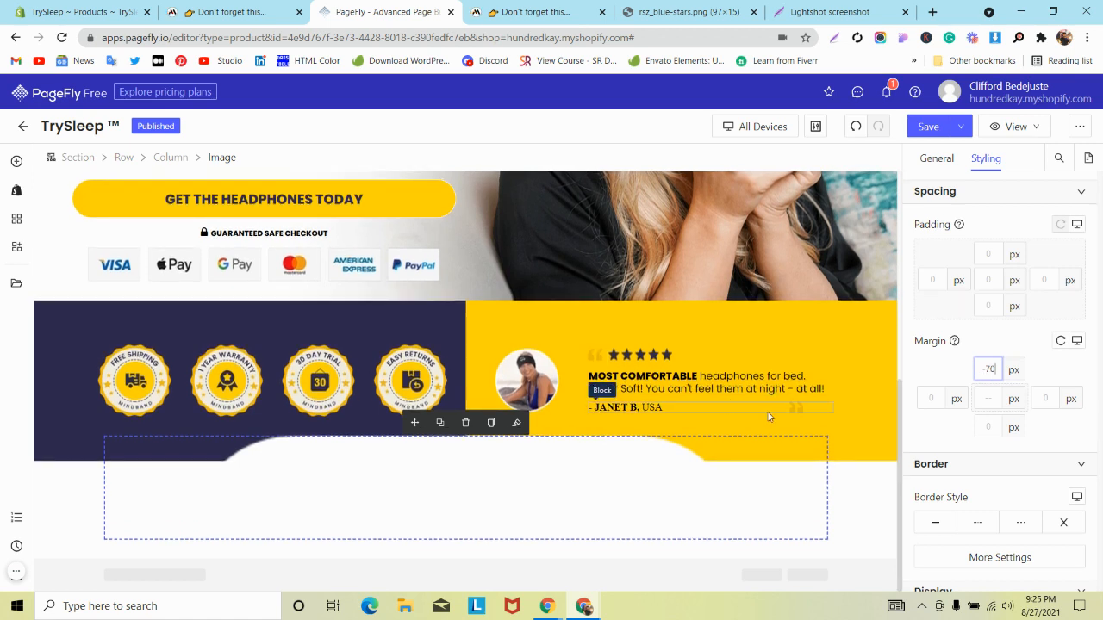
- Try a custom width of 500 px for the curved image and return its size to Full Width - 100%
left_click(934, 160)
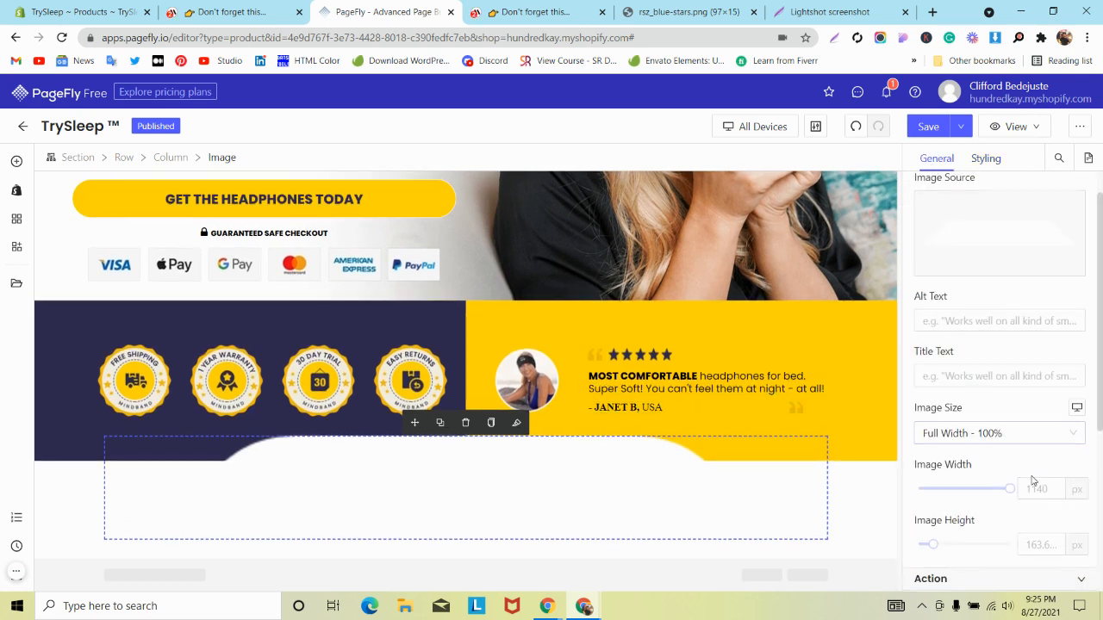
type("100")
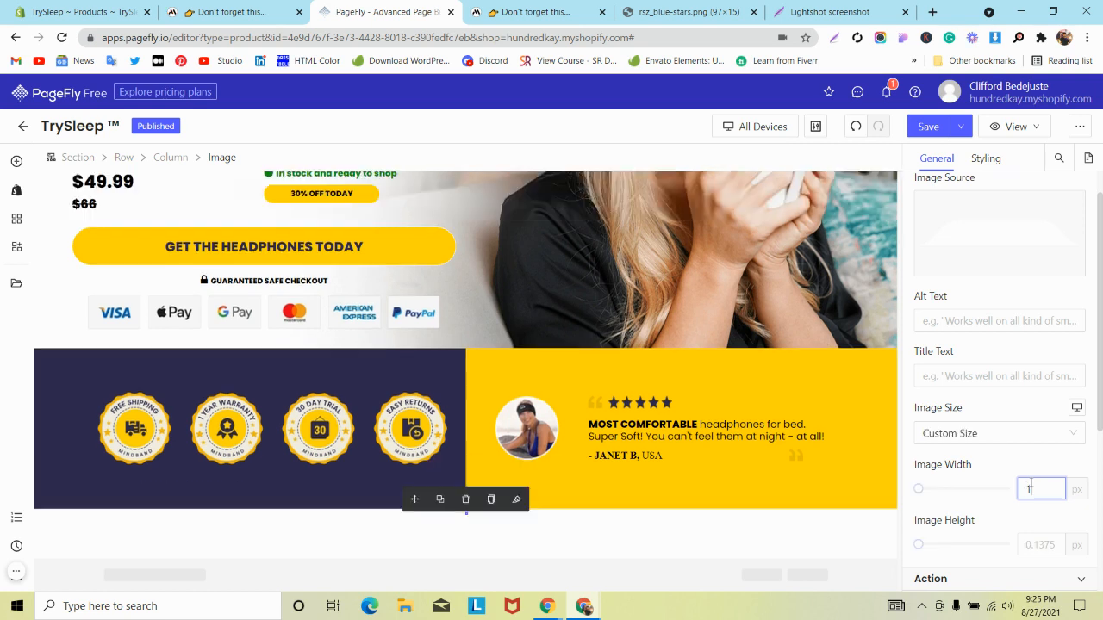
key("BackSpace")
key("BackSpace")
key("BackSpace")
type("500")
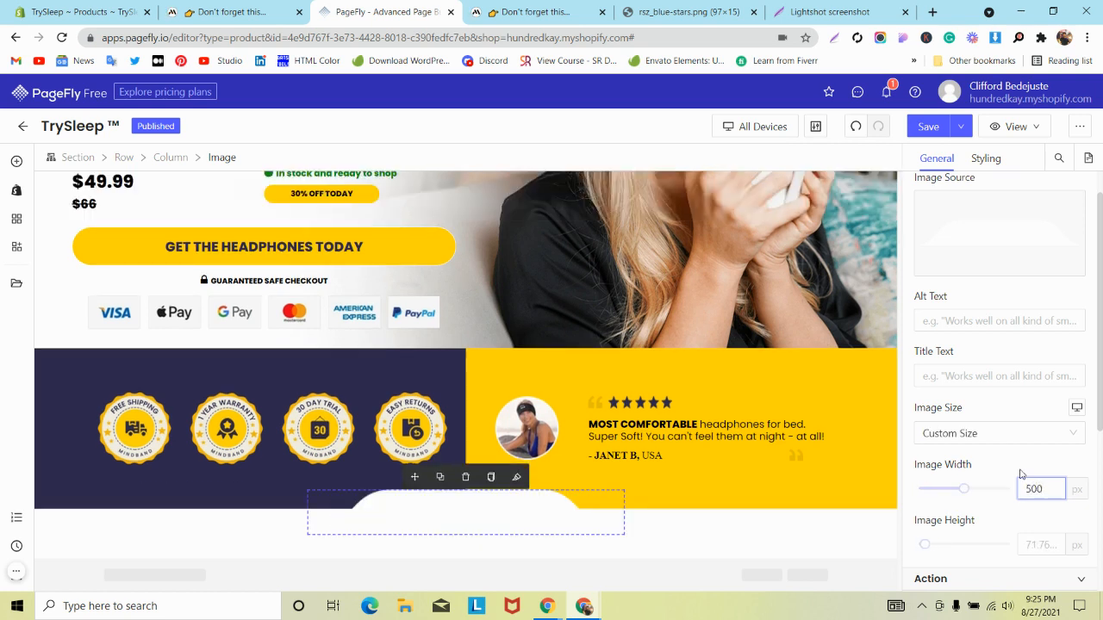
scroll(1034, 475, "down", 2)
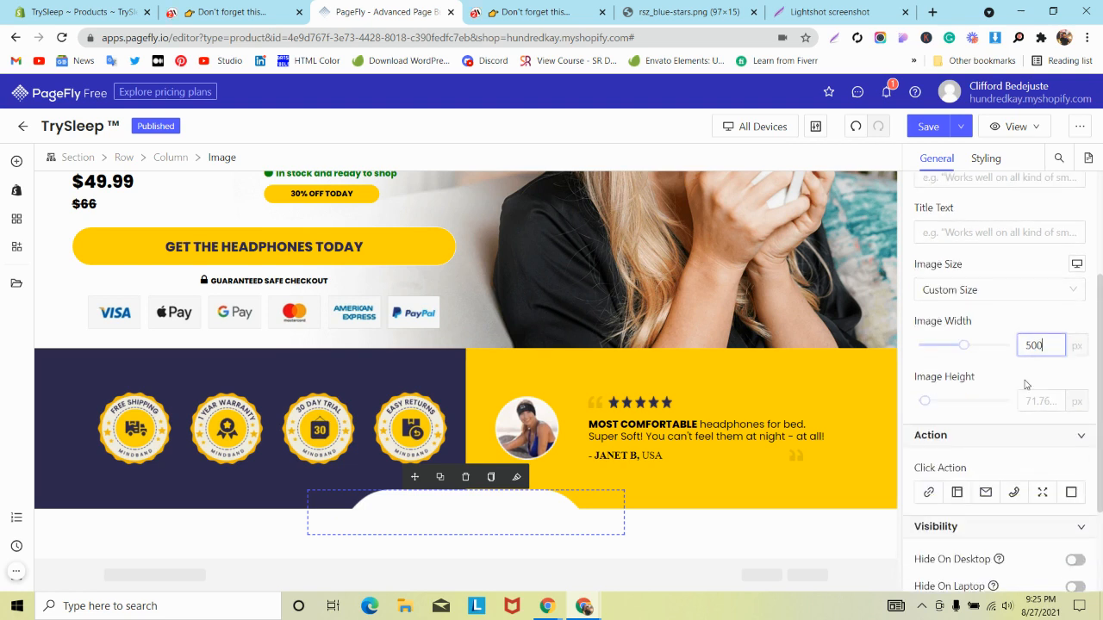
left_click(1012, 287)
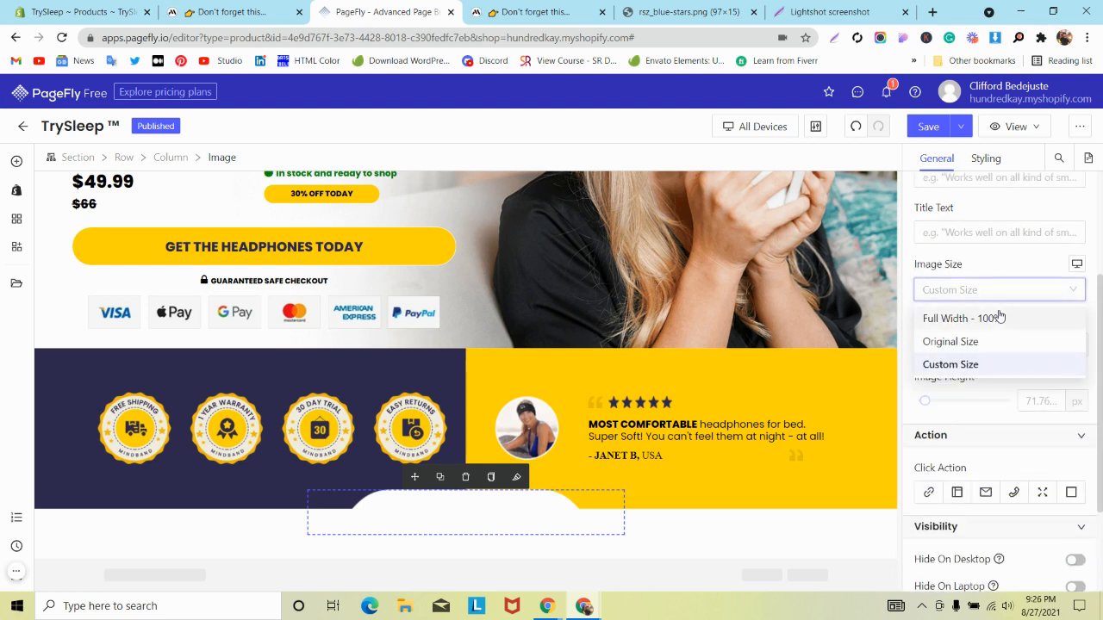
left_click(1000, 318)
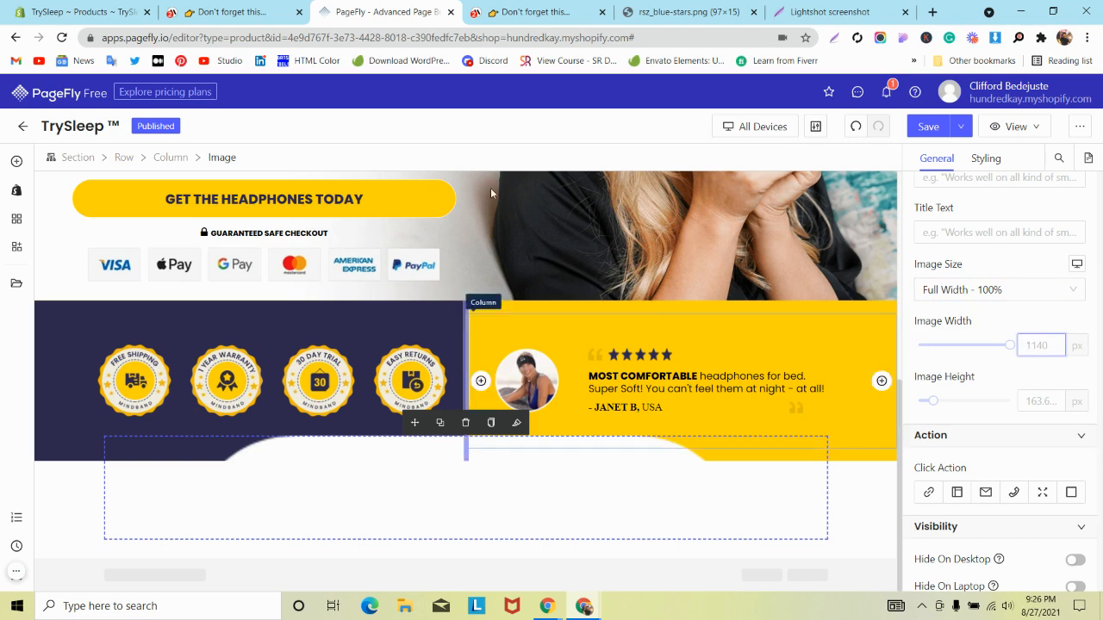
- Mark a screenshot area of about 421 x 70 px along the base of the curved shape on the reference page
left_click(287, 7)
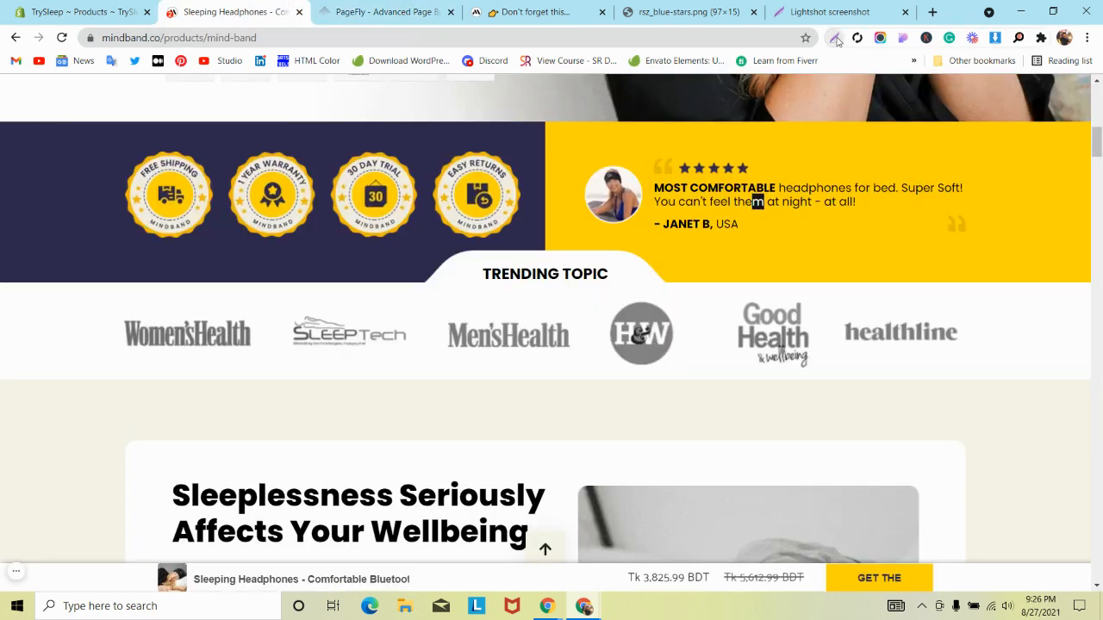
left_click(834, 38)
left_click_drag(424, 281, 666, 321)
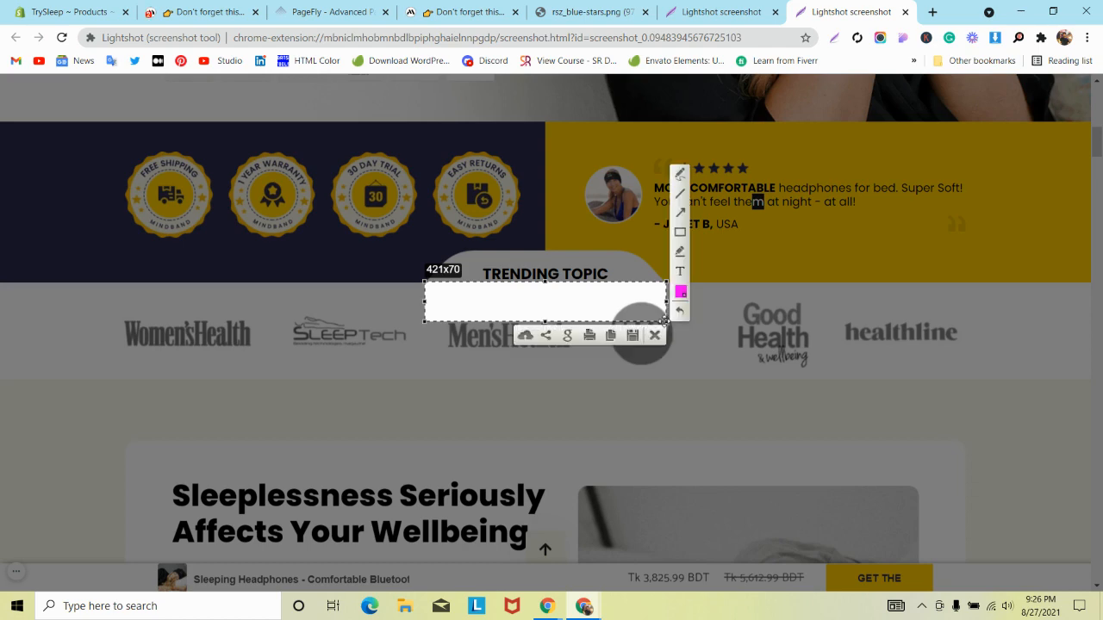
- Set the curved image to a custom width of 420 px in the TrySleep editor
left_click(327, 11)
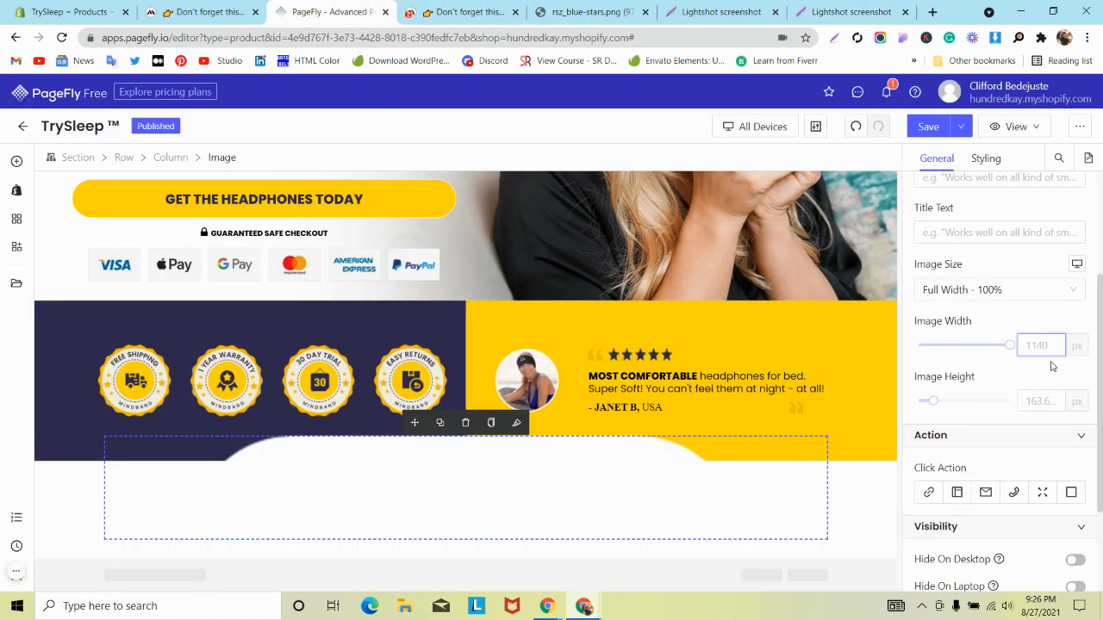
type("4")
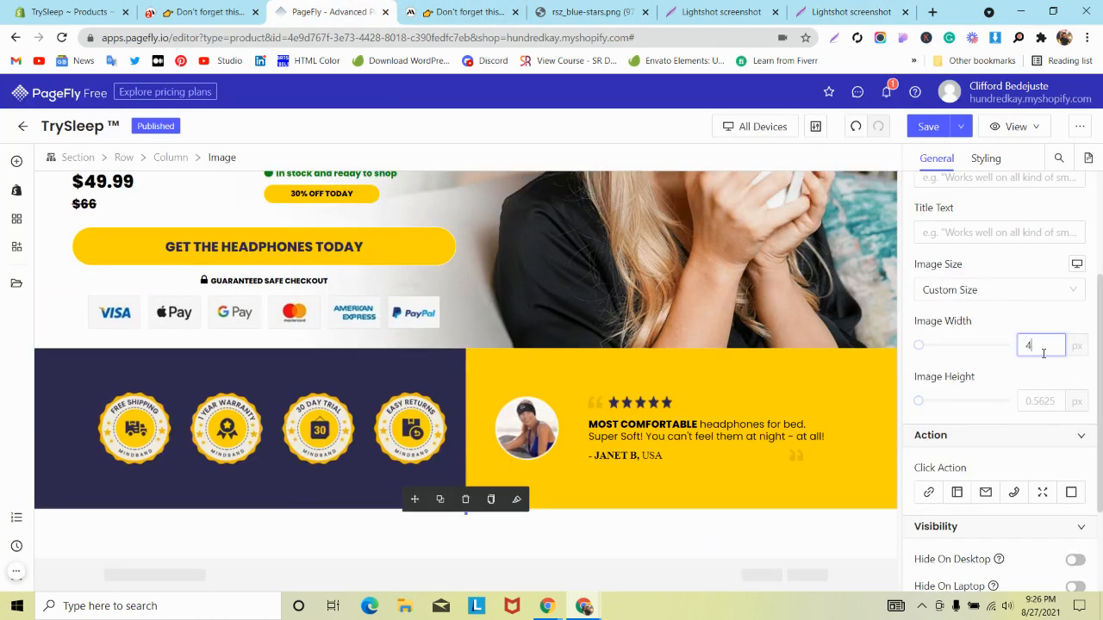
type("20")
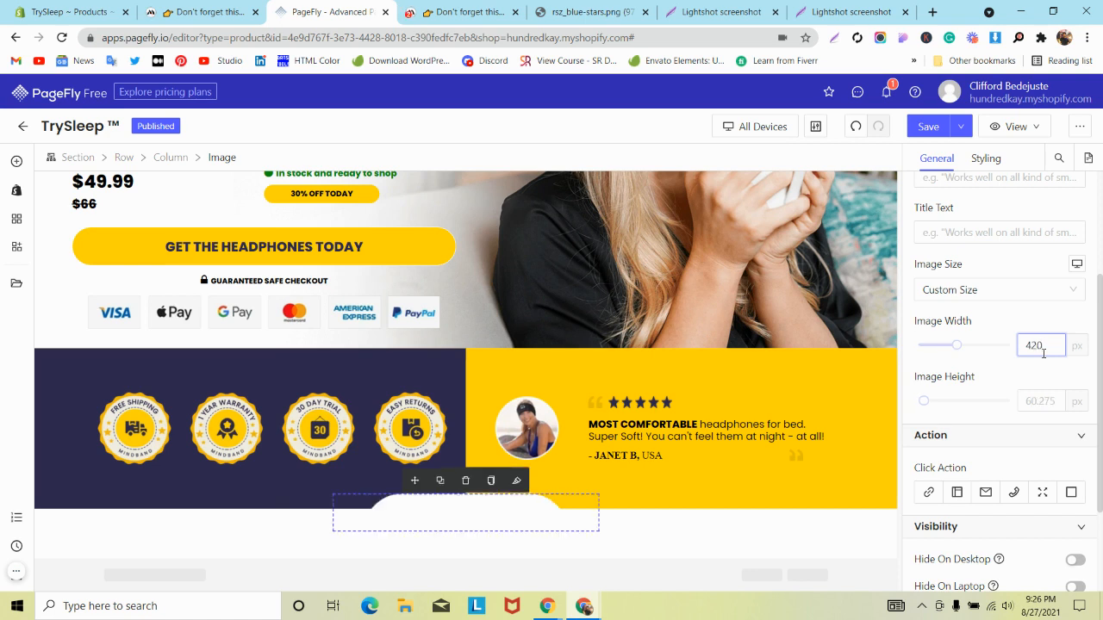
left_click(86, 351)
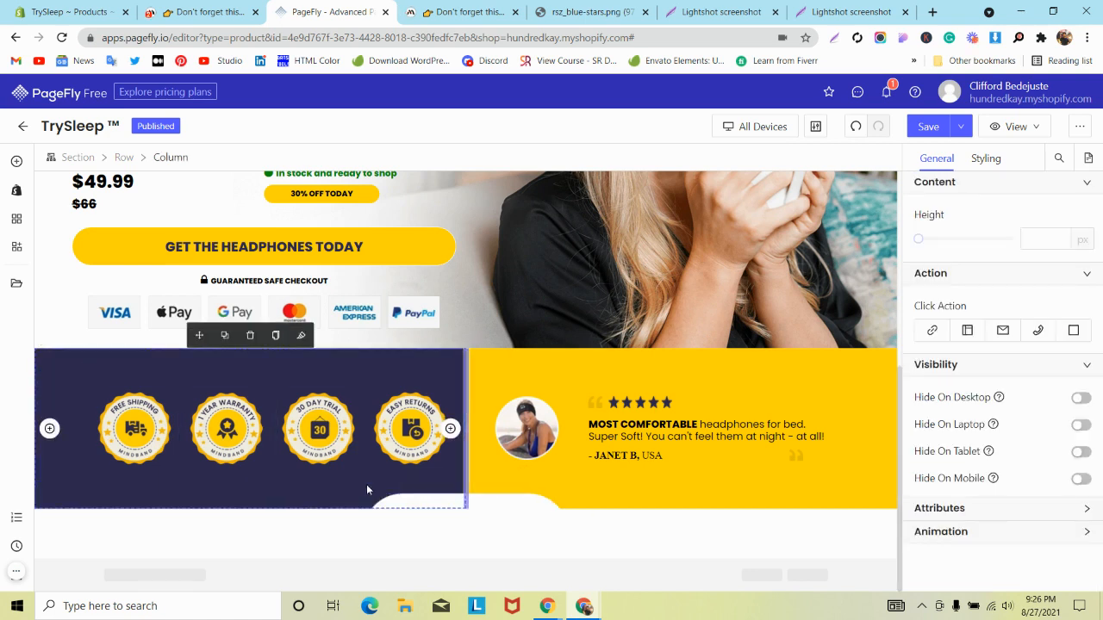
- Set the resized curved image's top margin to -78 px
left_click(406, 523)
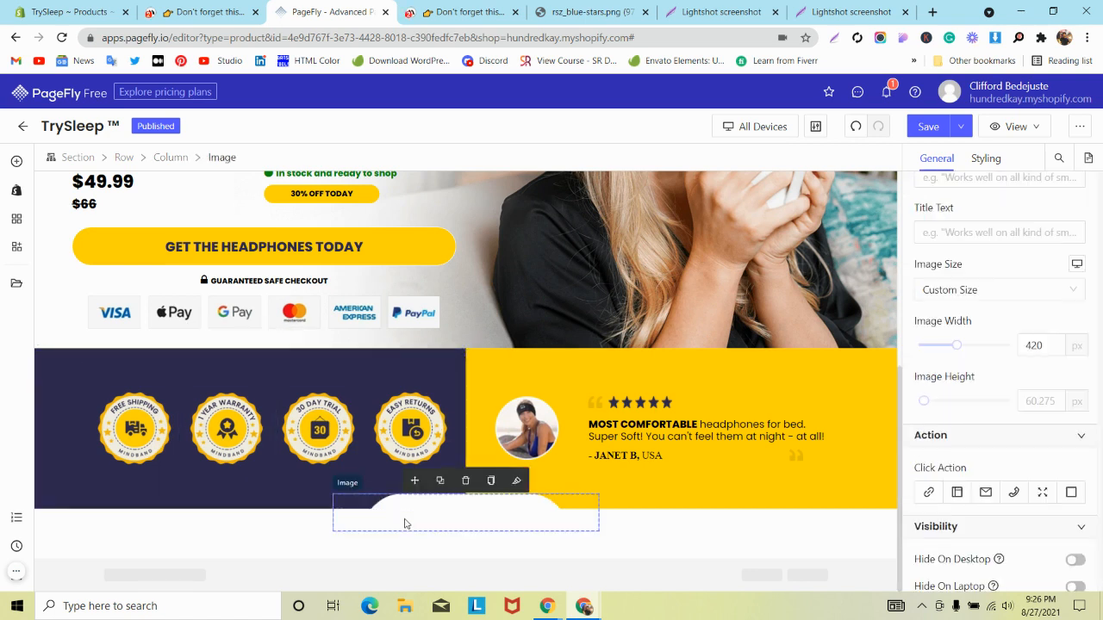
left_click(986, 158)
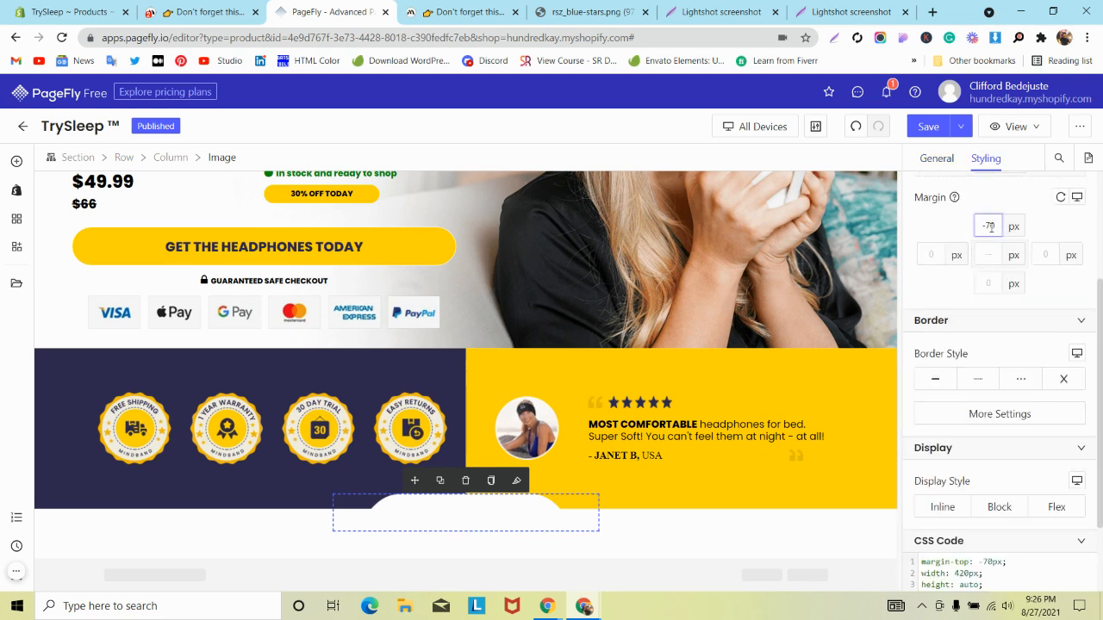
key("Down")
key("Down")
key("Down")
key("Down")
key("Down")
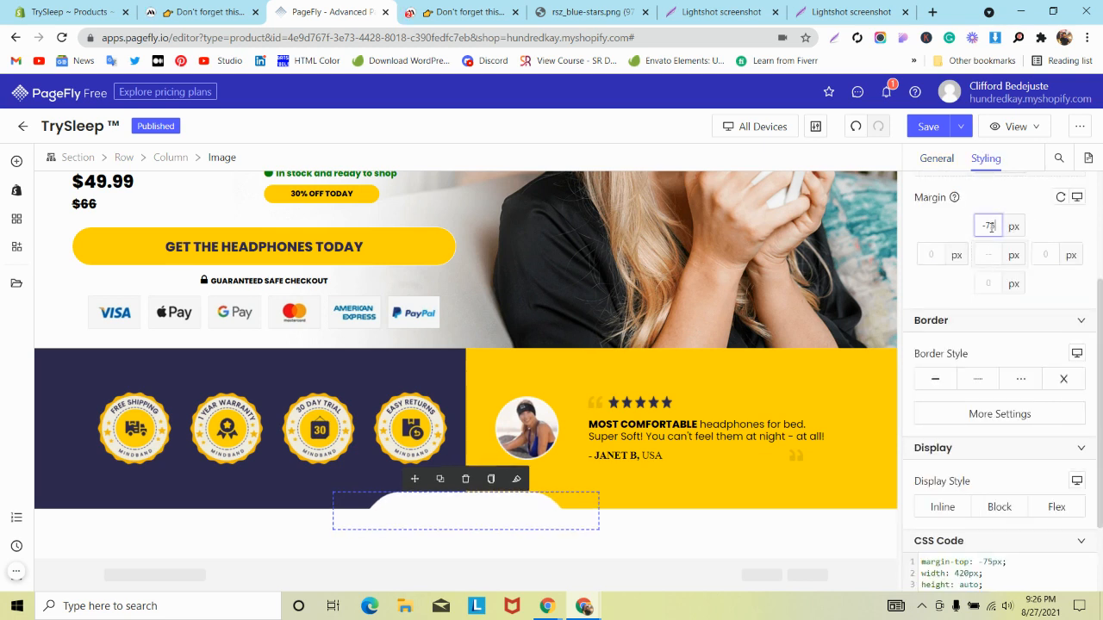
- Check the Trending Topic heading inside the curved shape on the reference page
left_click(193, 7)
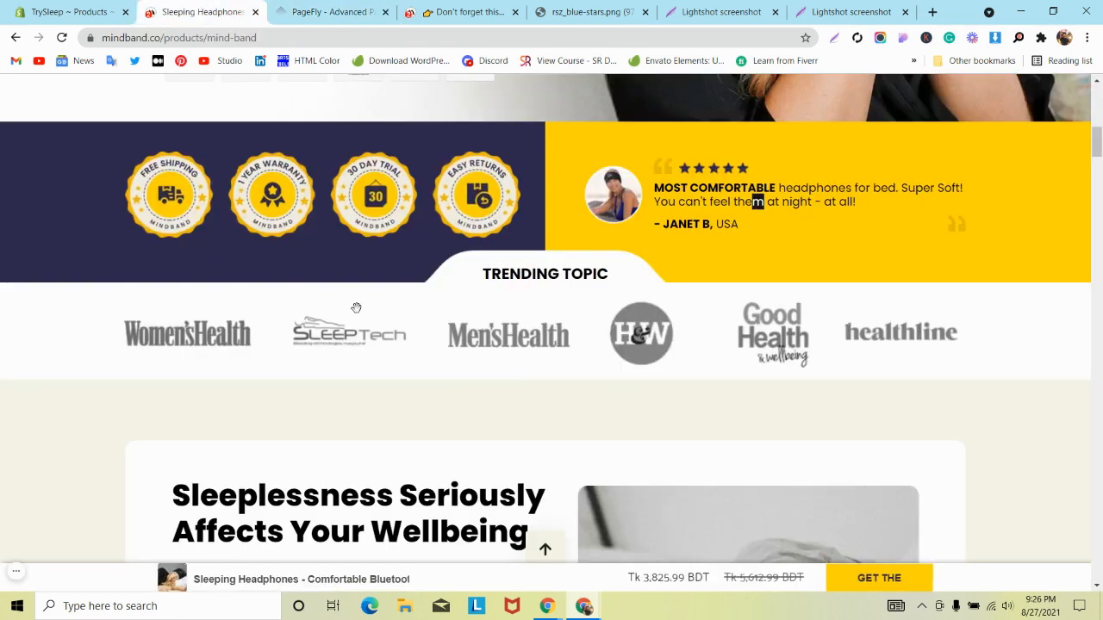
triple_click(525, 275)
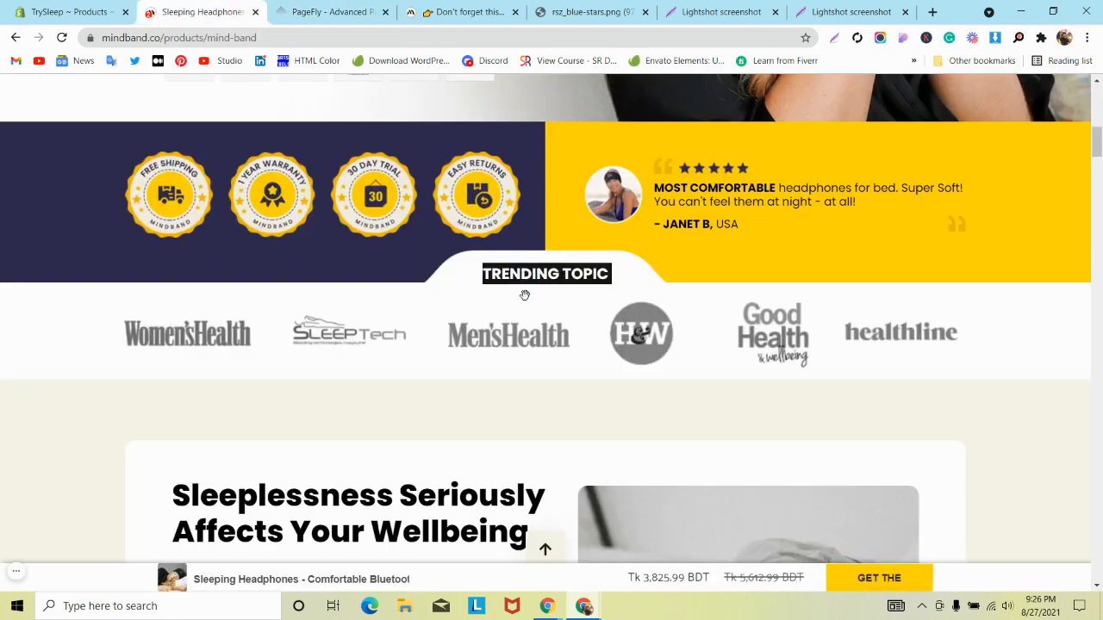
left_click(436, 304)
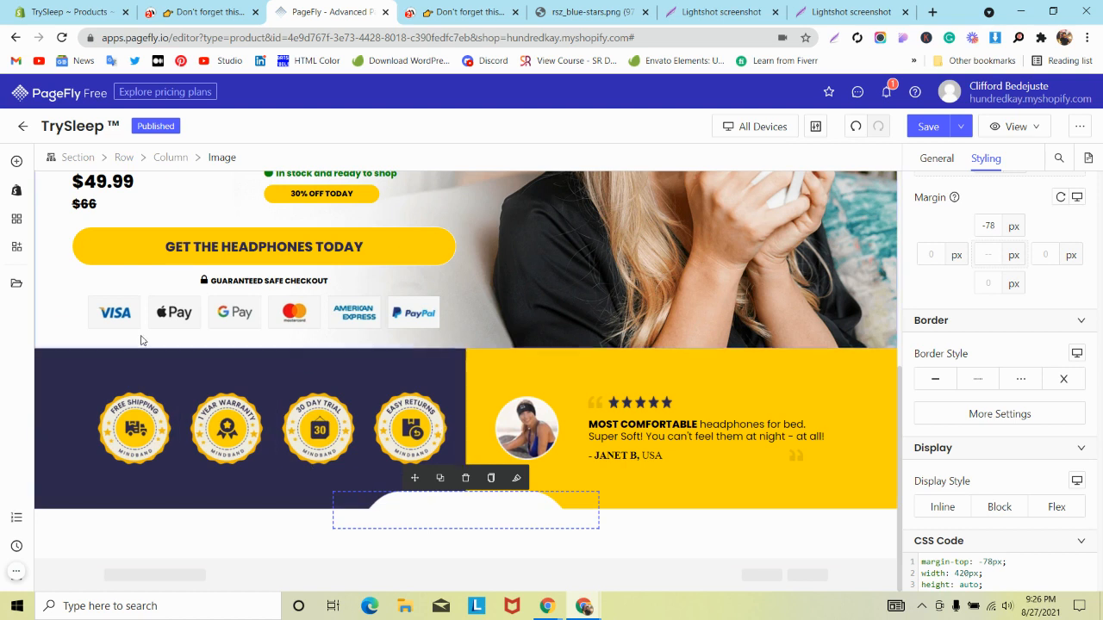
- Add a heading element directly below the curved image in the new section's column
left_click(16, 161)
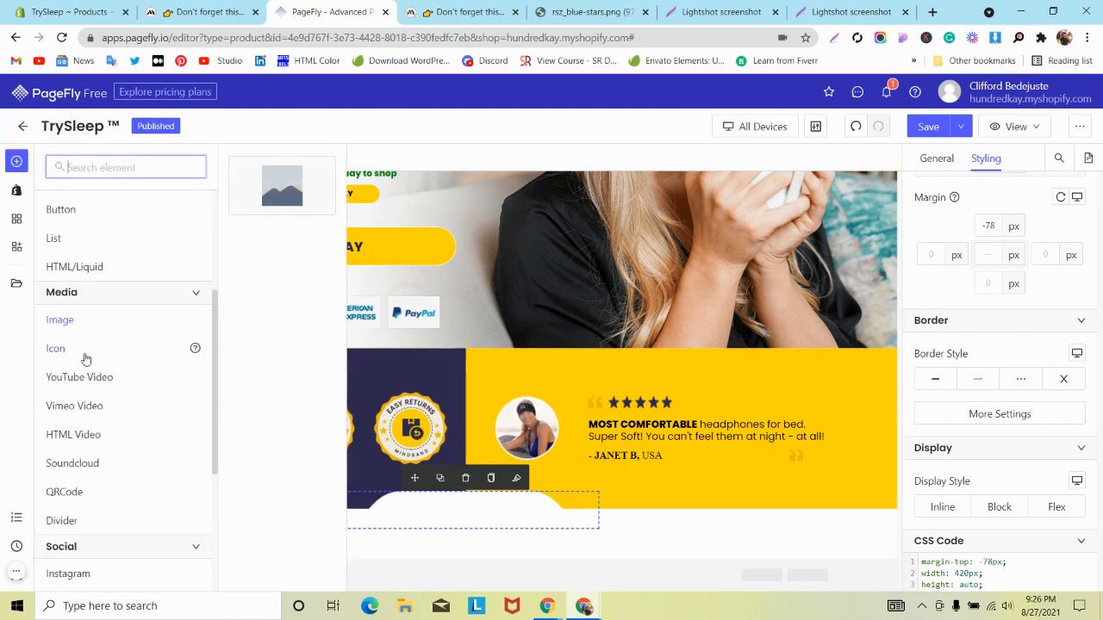
scroll(85, 360, "up", 3)
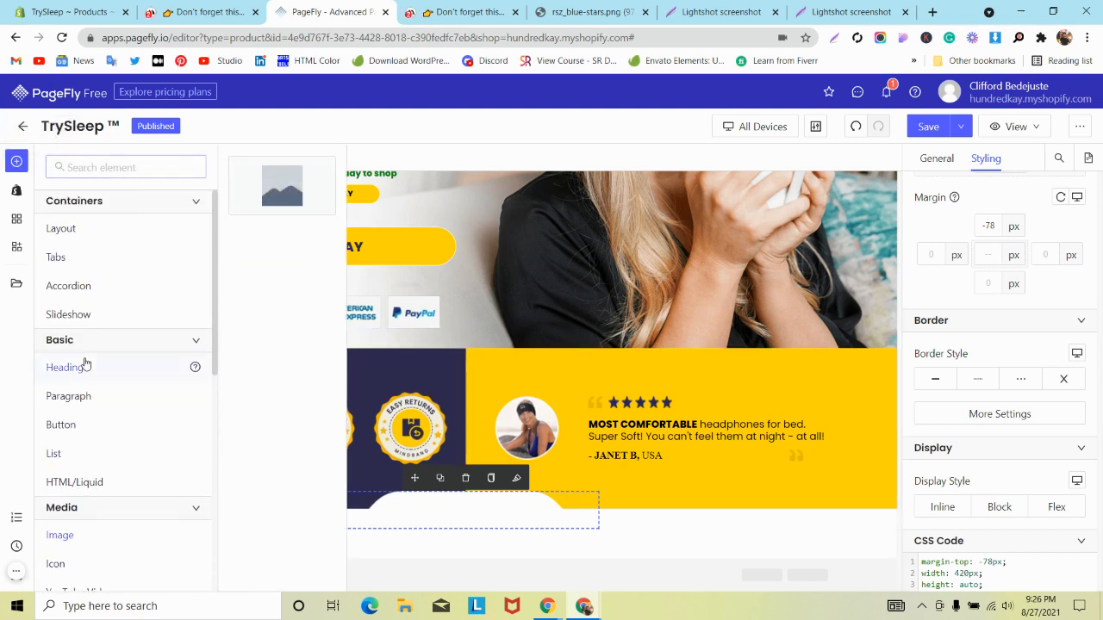
left_click_drag(284, 184, 417, 524)
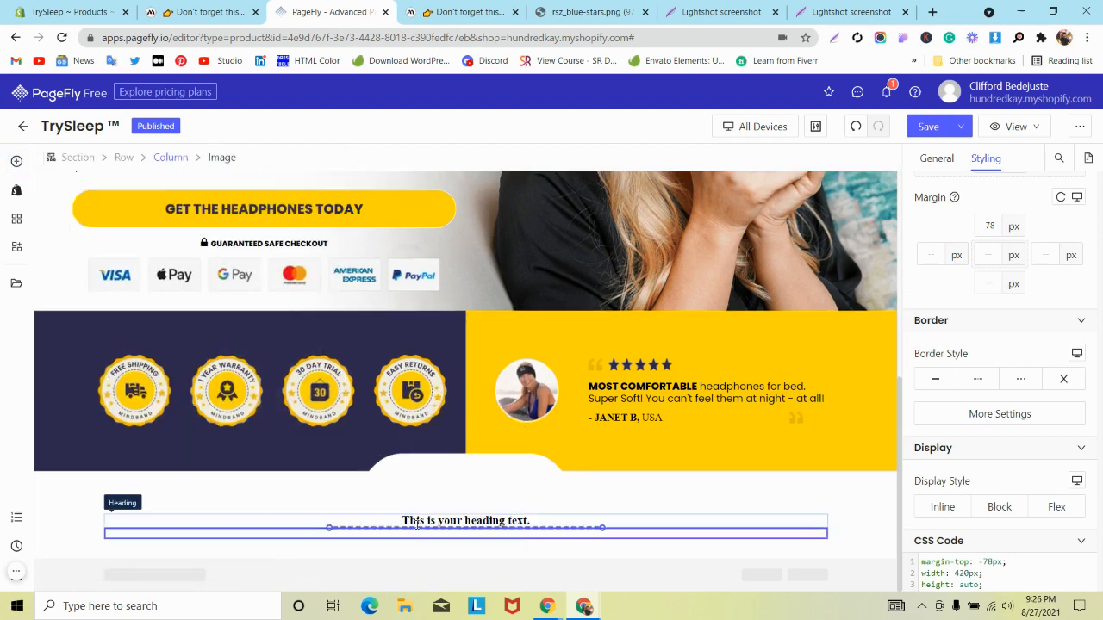
- Replace the new heading's placeholder text with the TRENDING TOPIC text copied from the reference page
double_click(428, 521)
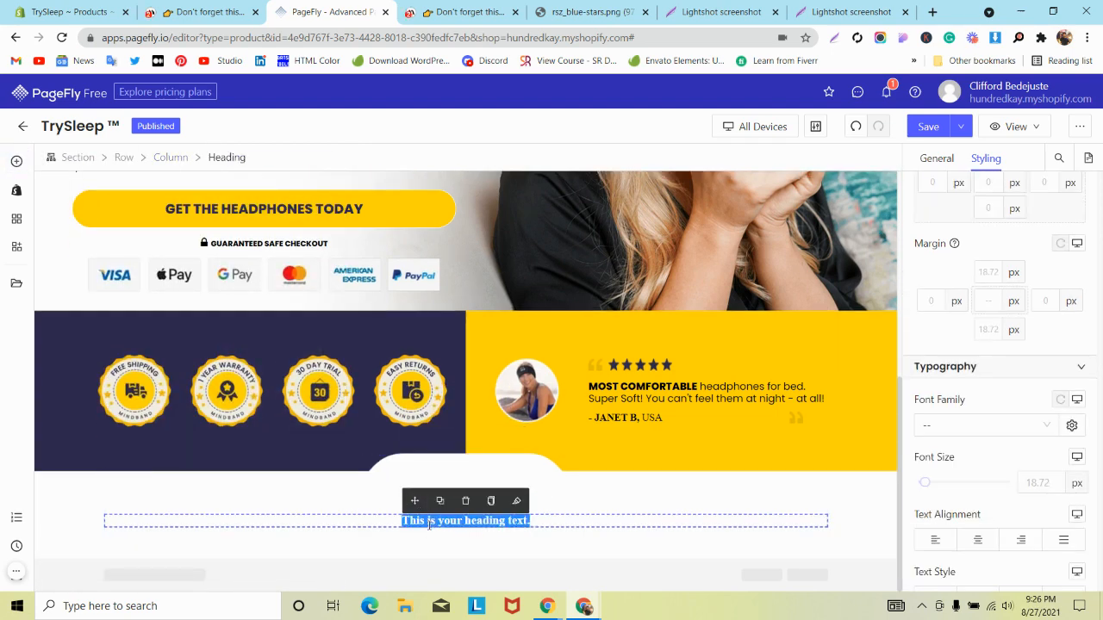
left_click(250, 11)
triple_click(522, 272)
key("ctrl+c")
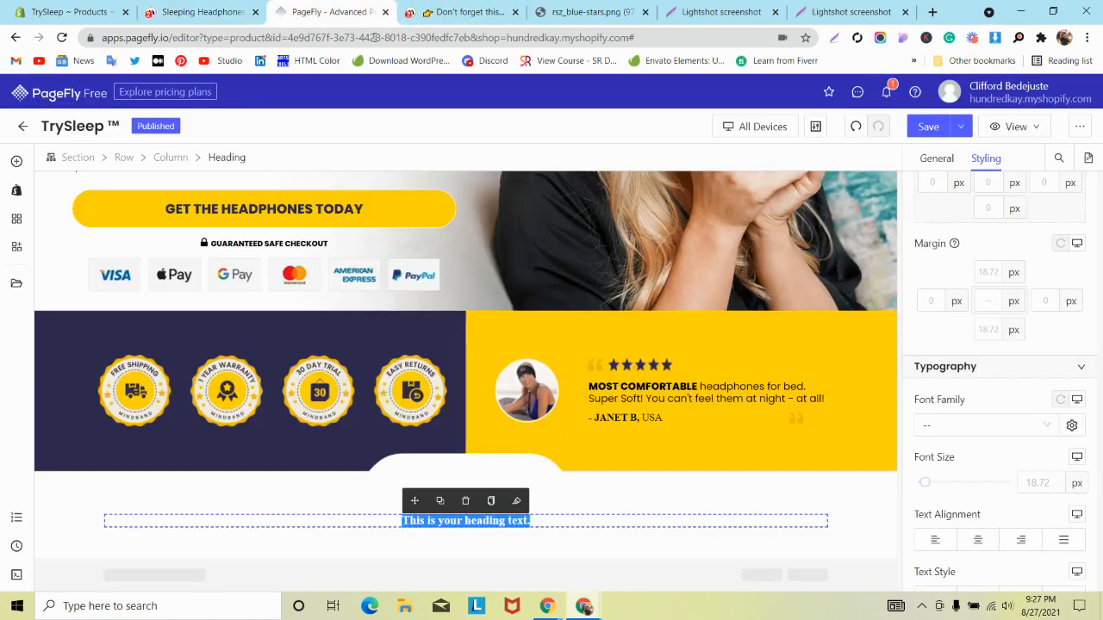
left_click(346, 11)
left_click(936, 157)
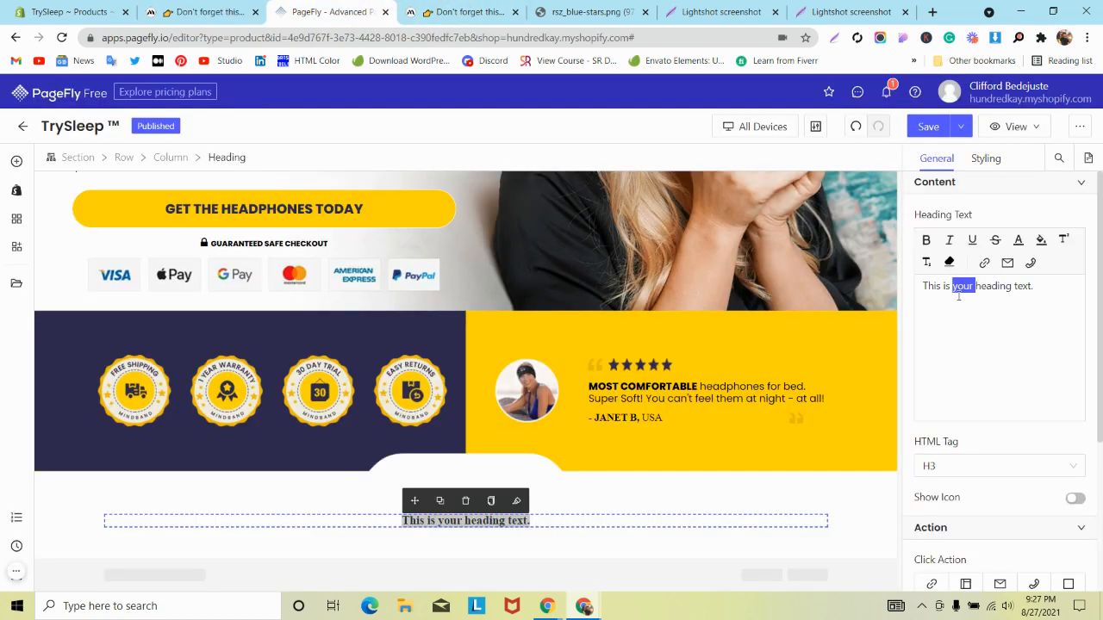
key("ctrl+a")
key("ctrl+v")
- Inspect the font and size of the Trending Topic heading on the reference page, reloading the page once
key("ctrl+shift+Tab")
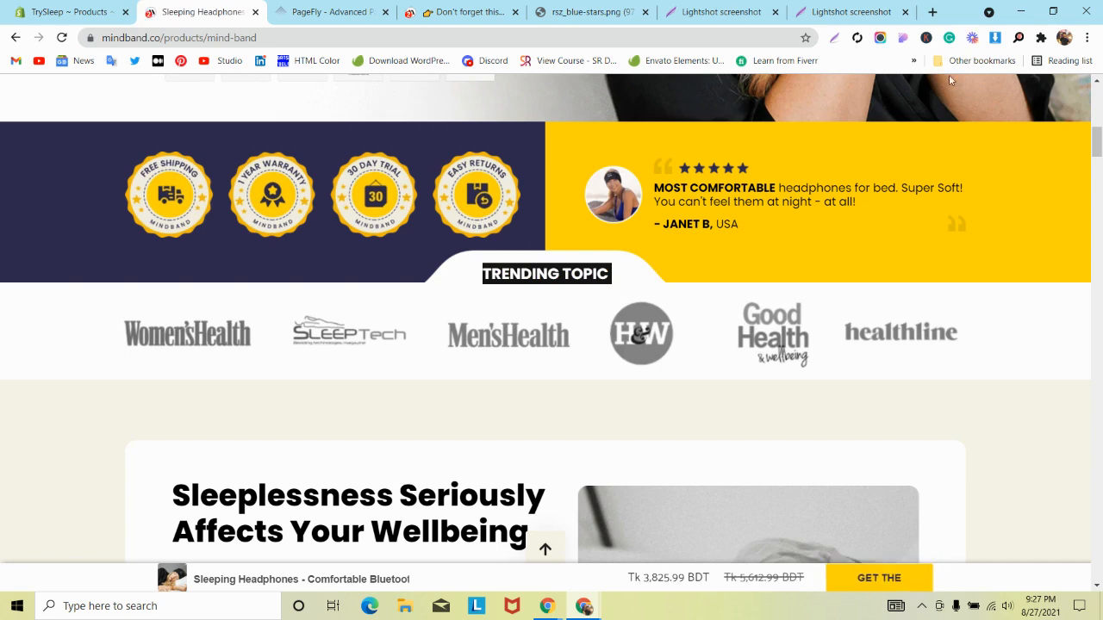
left_click(903, 38)
left_click(516, 278)
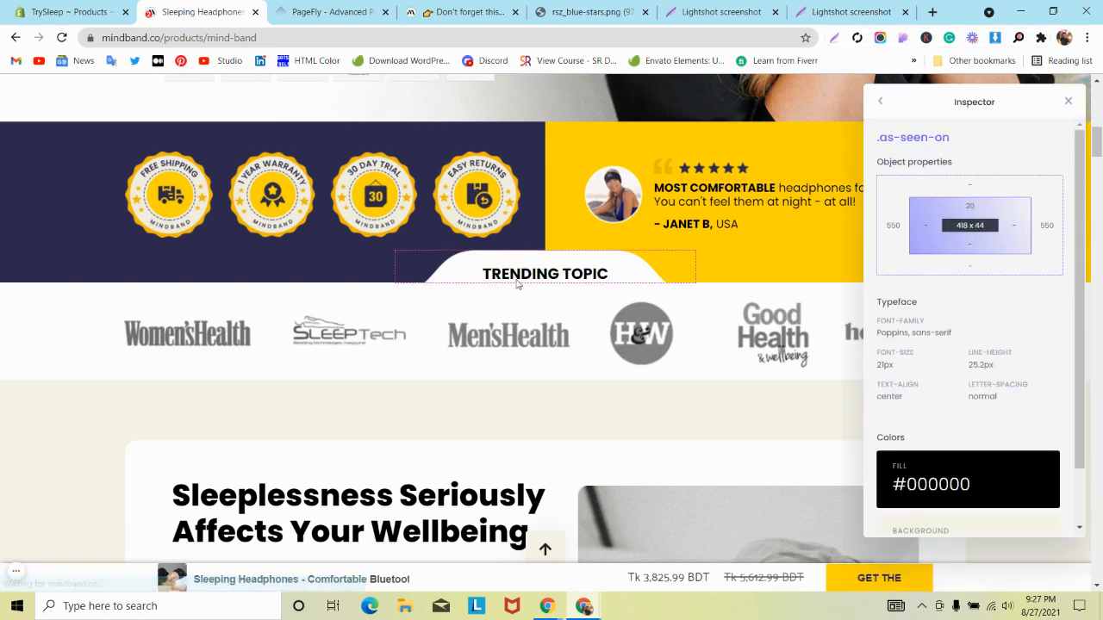
key("ctrl+r")
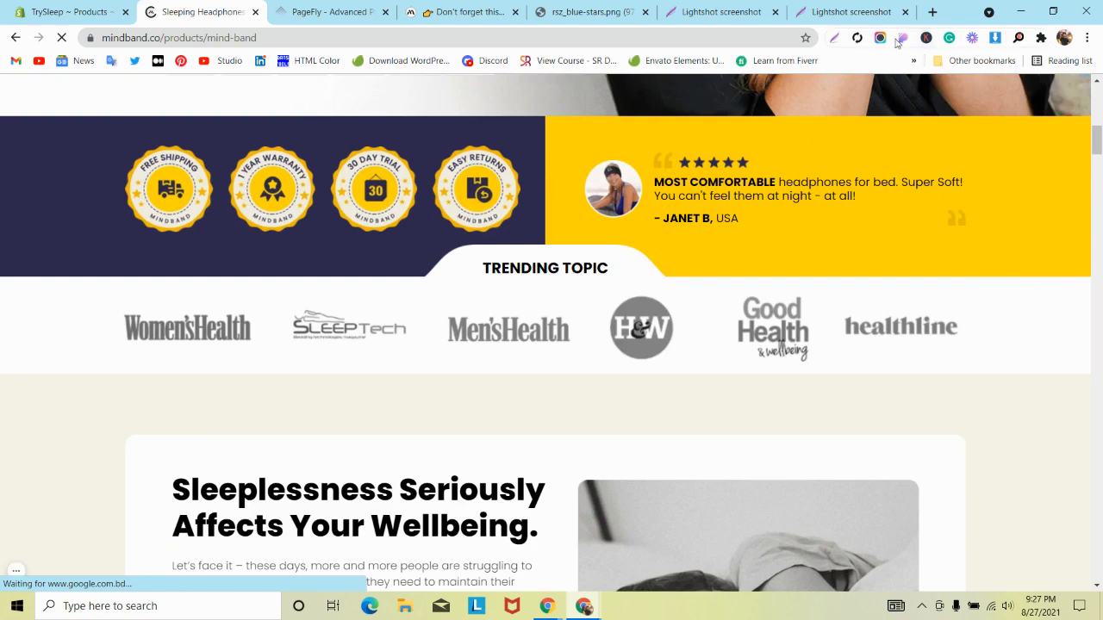
left_click(901, 40)
left_click(554, 271)
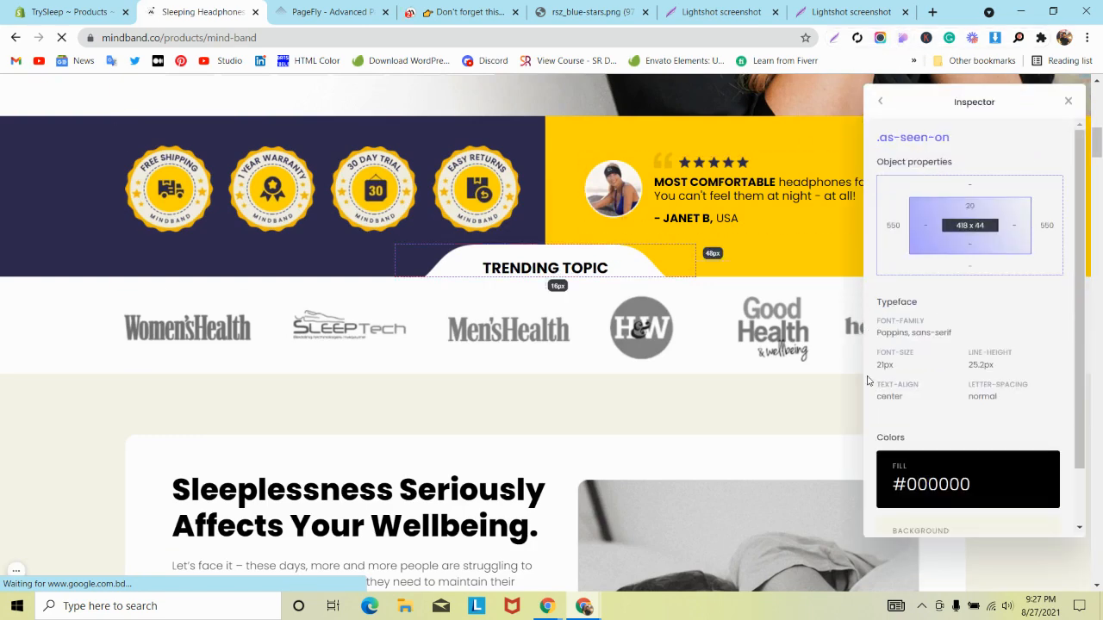
- Set the TRENDING TOPIC heading's font size to 21 px and its font family to Poppins
key("ctrl+Tab")
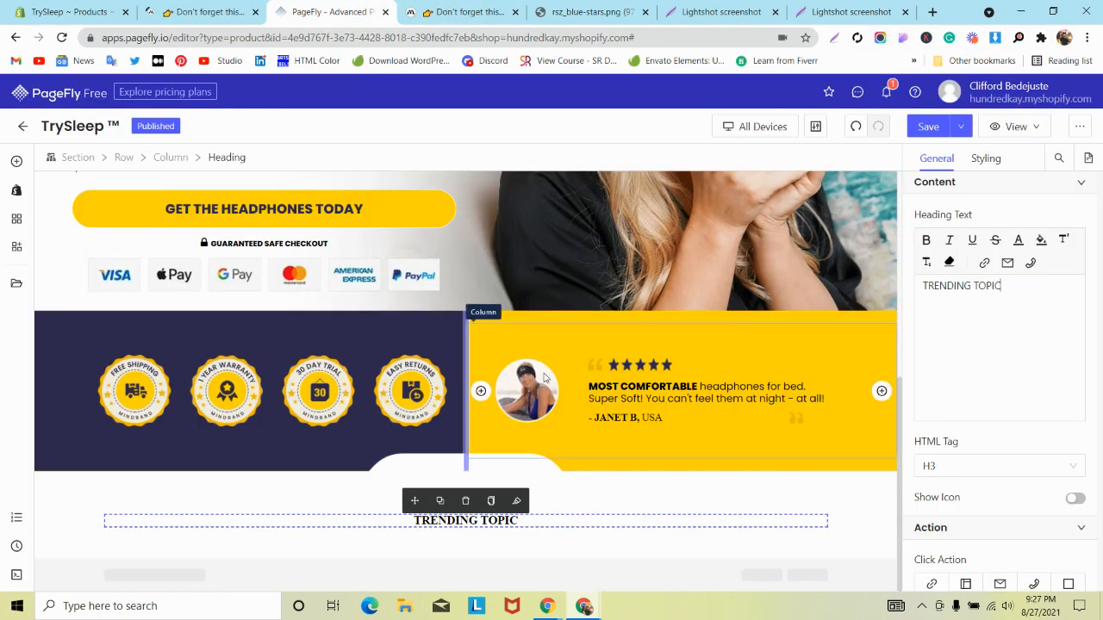
left_click(985, 157)
left_click(1046, 481)
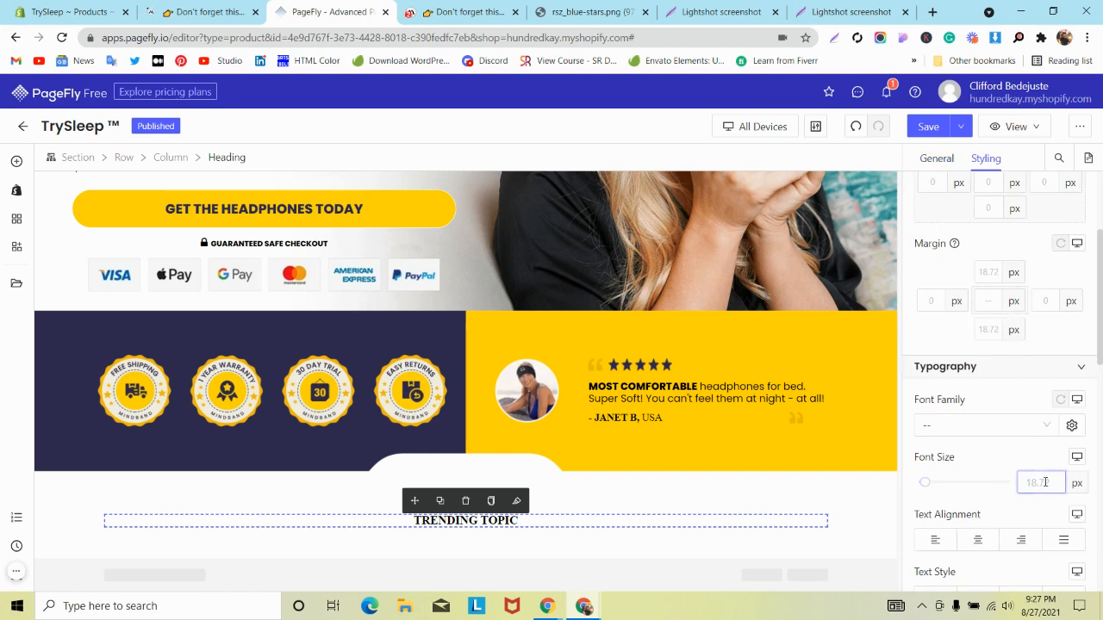
type("21")
left_click(986, 425)
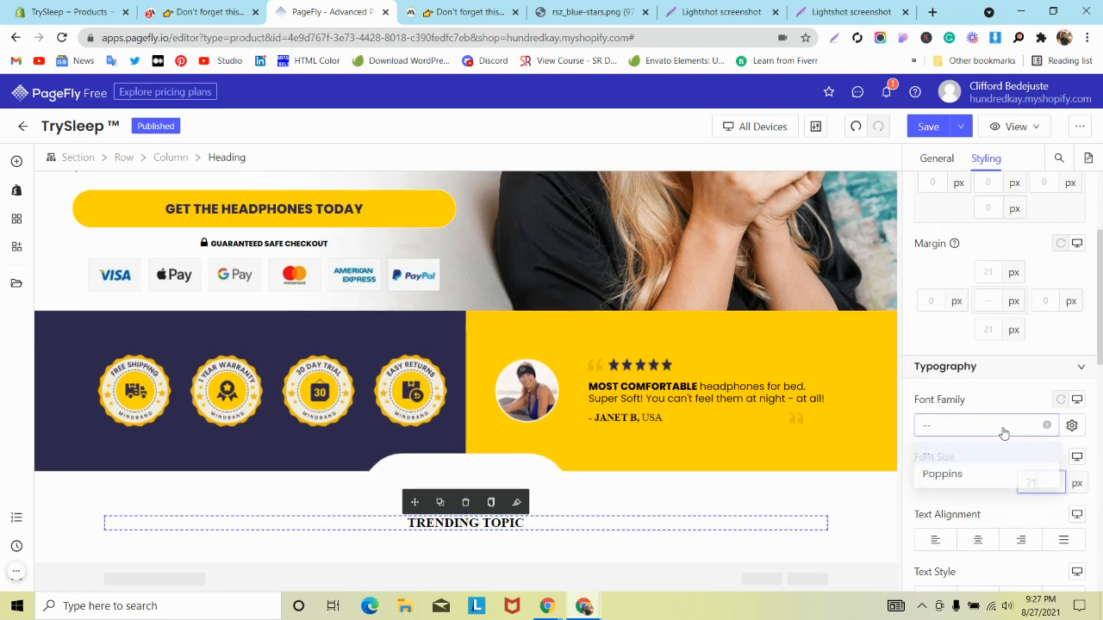
left_click(979, 472)
scroll(947, 480, "down", 1)
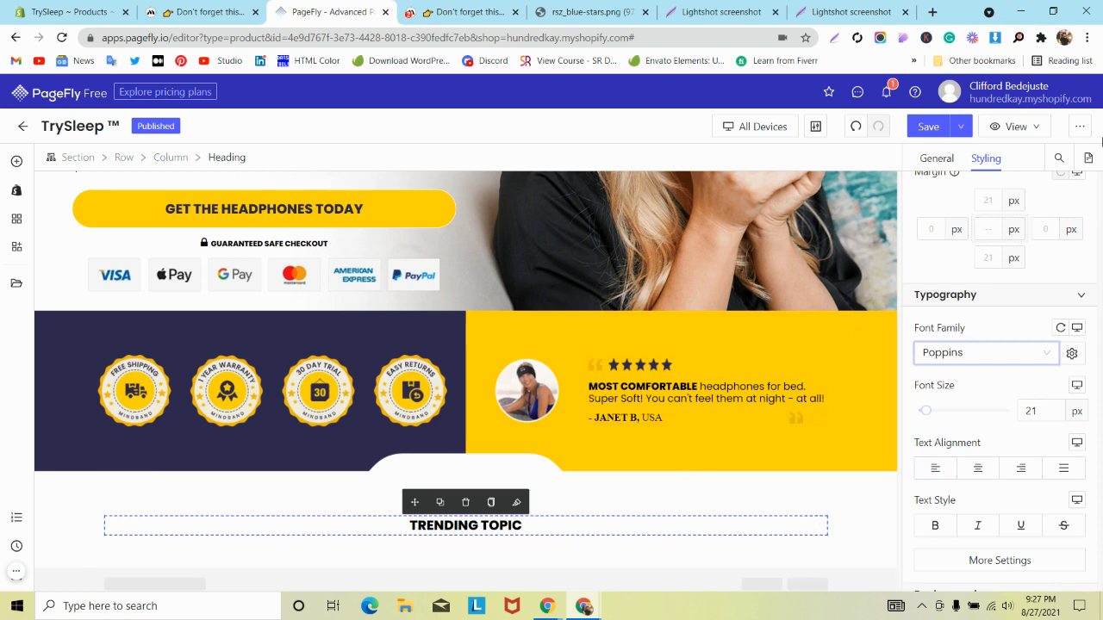
- Set the TRENDING TOPIC heading's top margin to -74 px so it sits inside the white curved shape
left_click(983, 205)
scroll(983, 211, "up", 1)
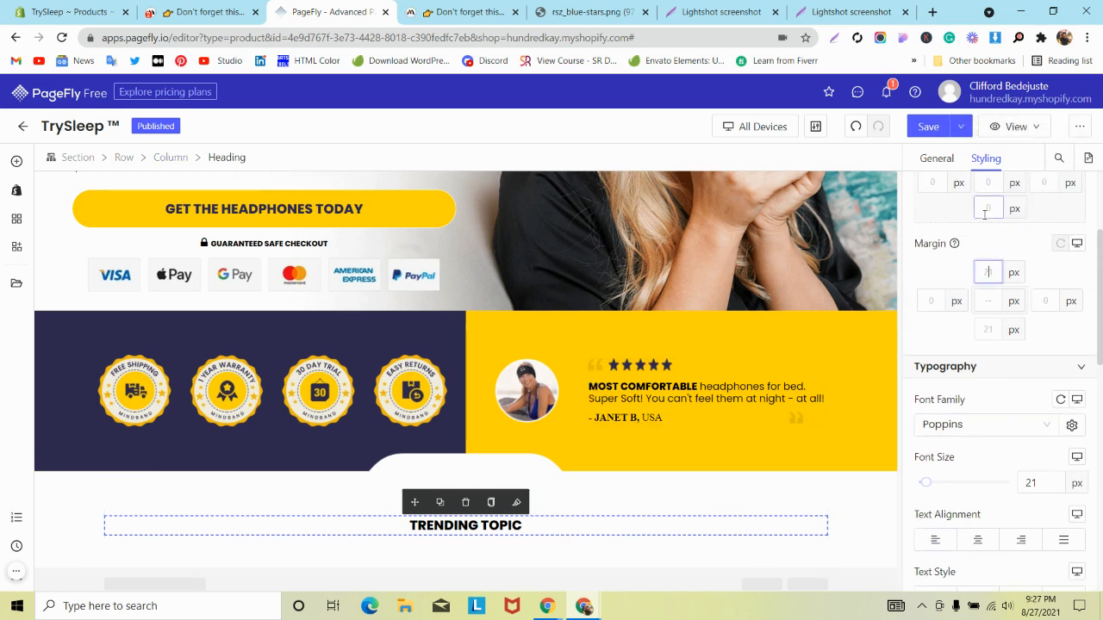
type("-800")
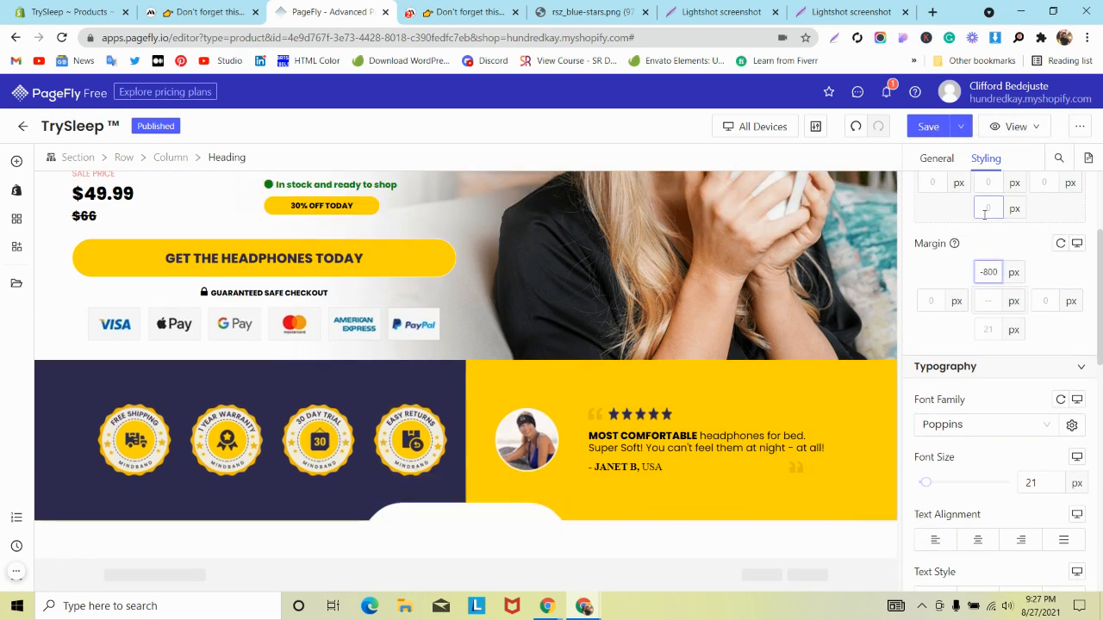
key("BackSpace")
key("Up")
key("Up")
key("Up")
key("Up")
key("Up")
key("Up")
key("Up")
key("Up")
key("Up")
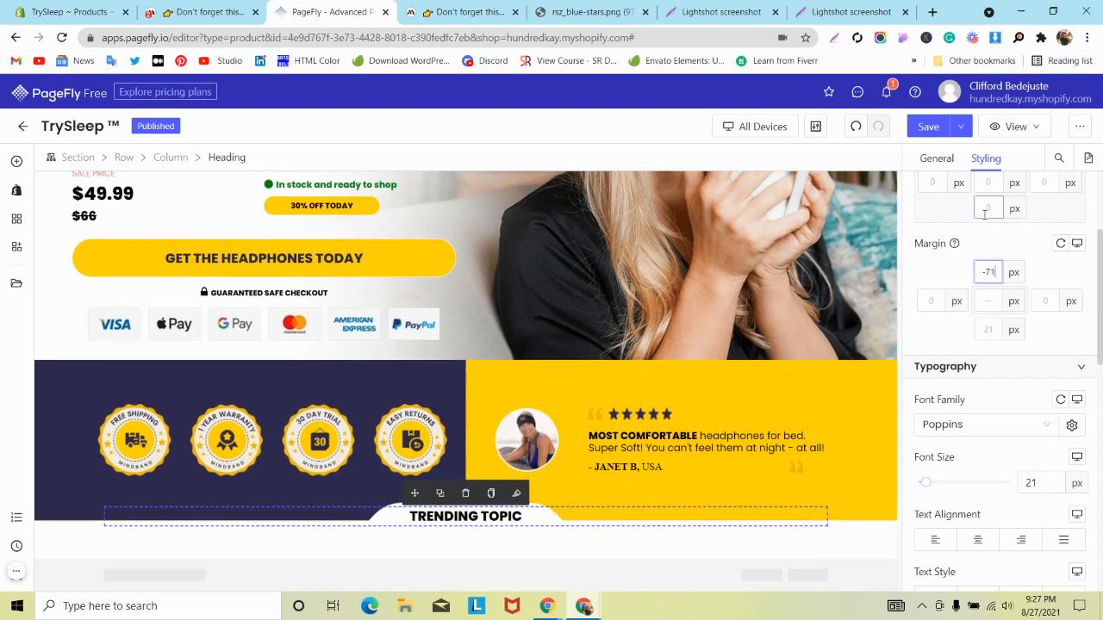
key("Down")
key("Down")
key("Down")
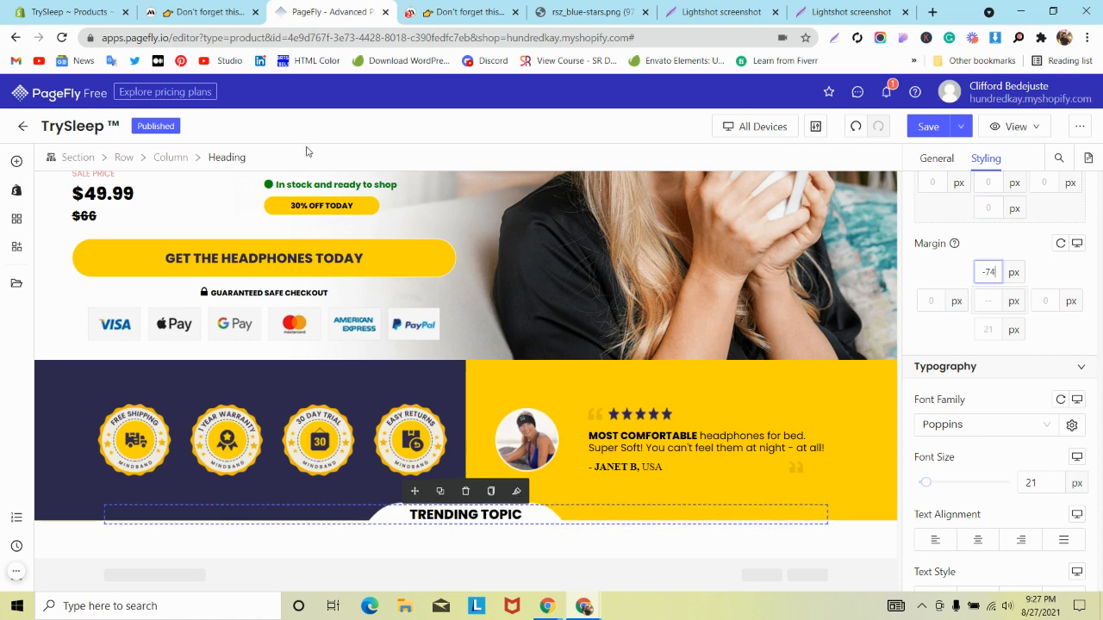
- Compare the curved shape with the reference page and set the curved image's width to 520 px
left_click(182, 10)
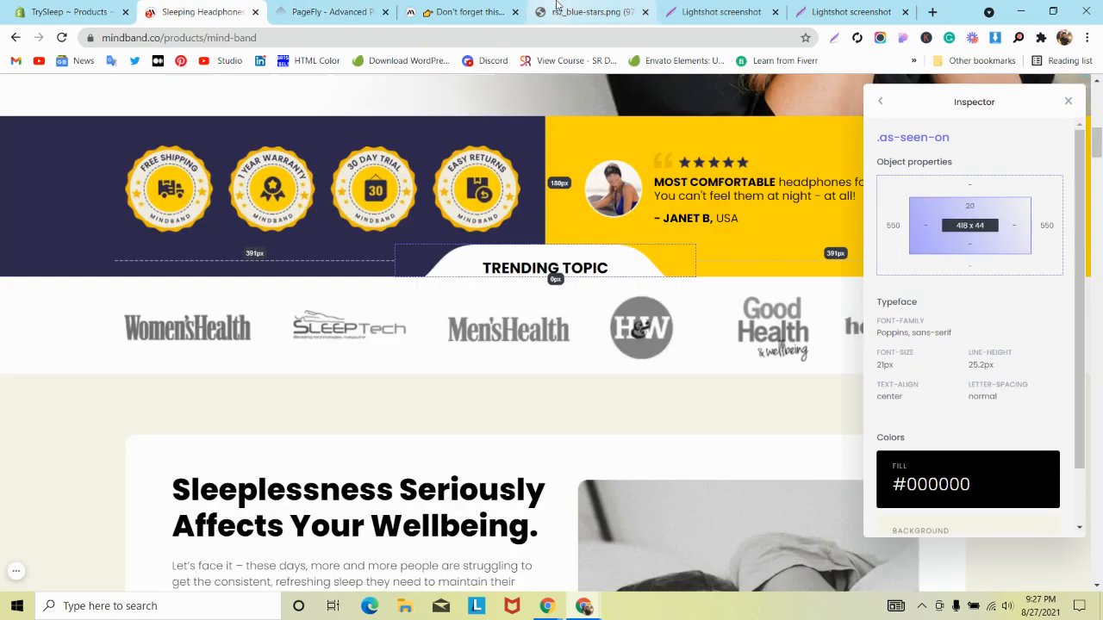
left_click(344, 12)
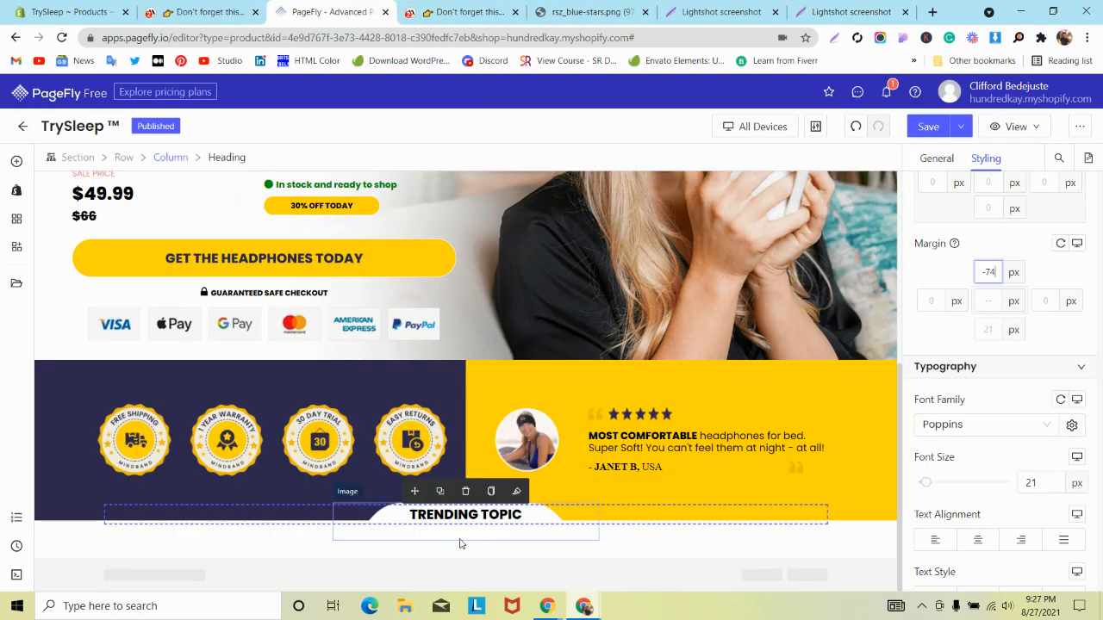
left_click(396, 516)
left_click(934, 159)
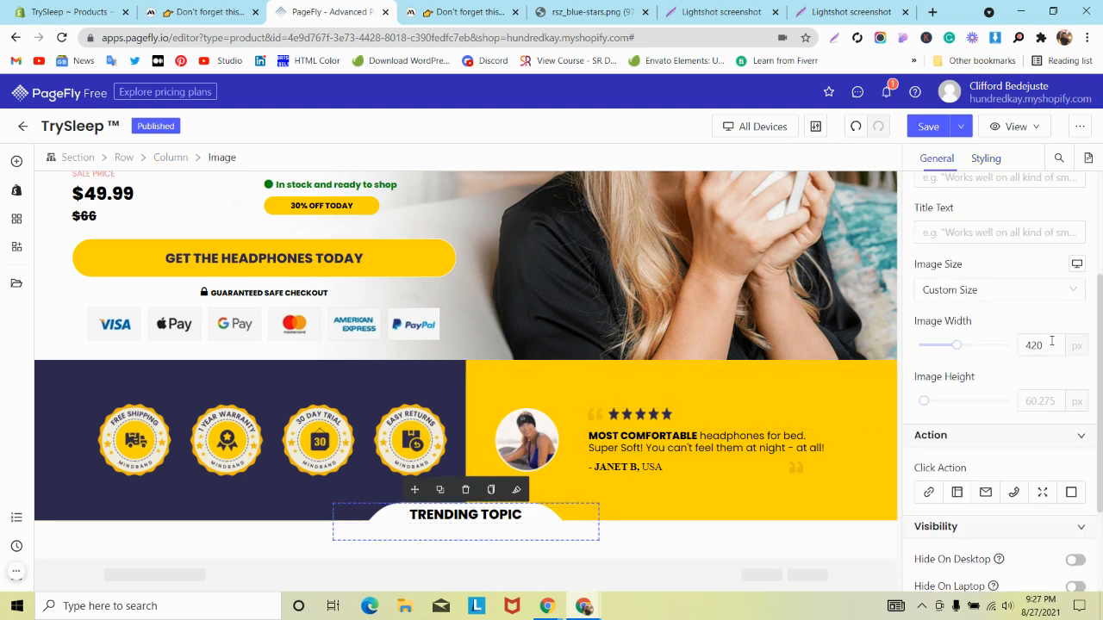
double_click(1031, 343)
type("520")
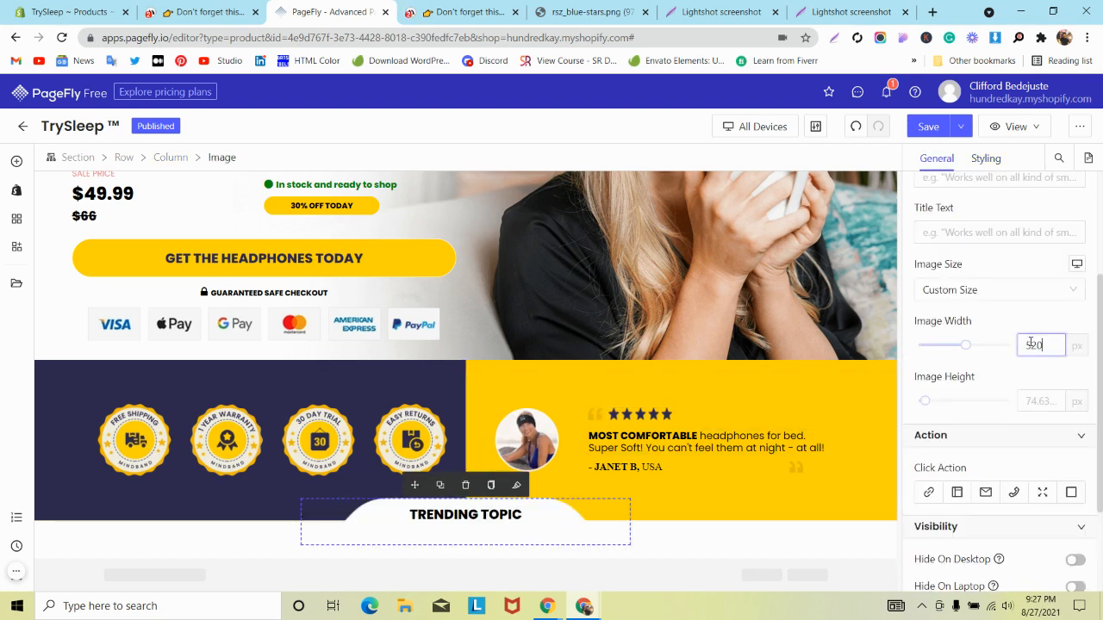
- Set the curved image's top margin to -82 px and deselect the image to check the section
left_click(985, 159)
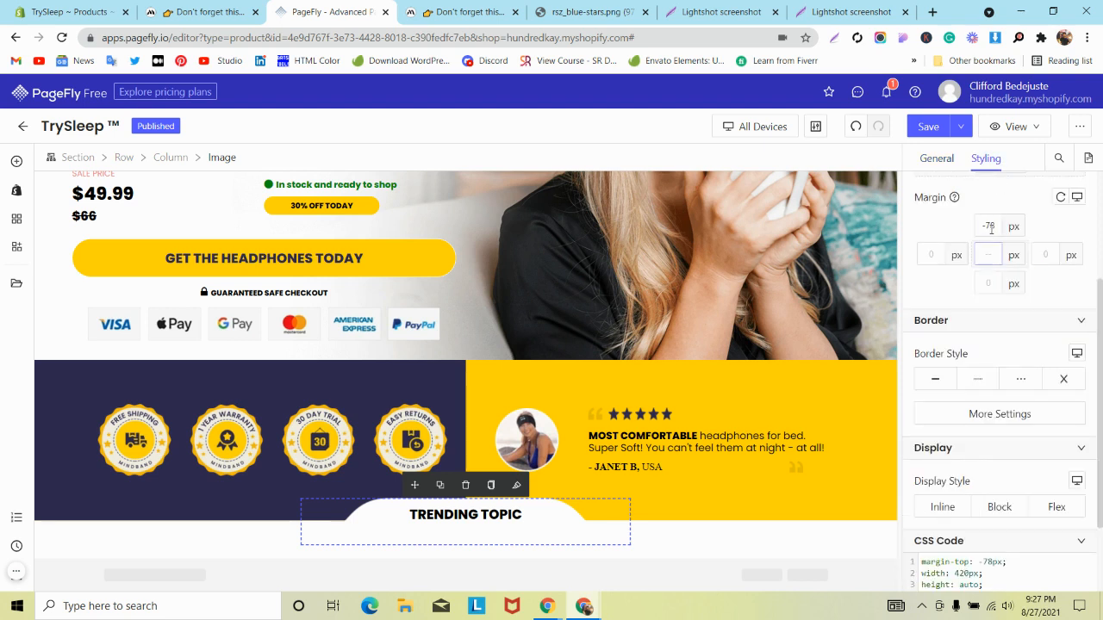
key("Down")
key("Down")
key("Down")
key("Down")
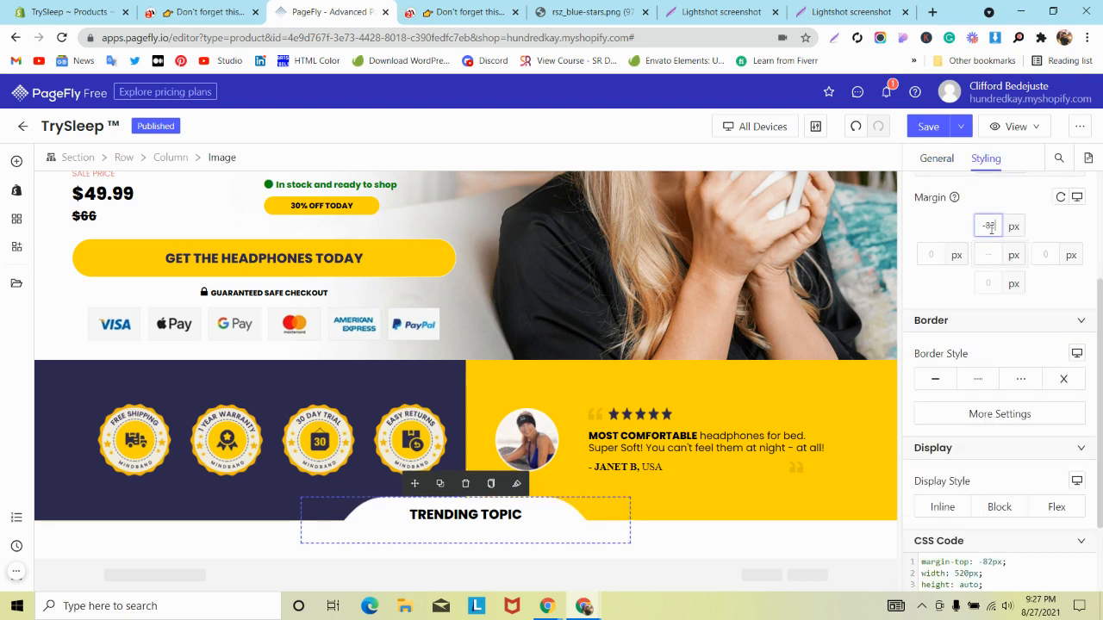
left_click(73, 527)
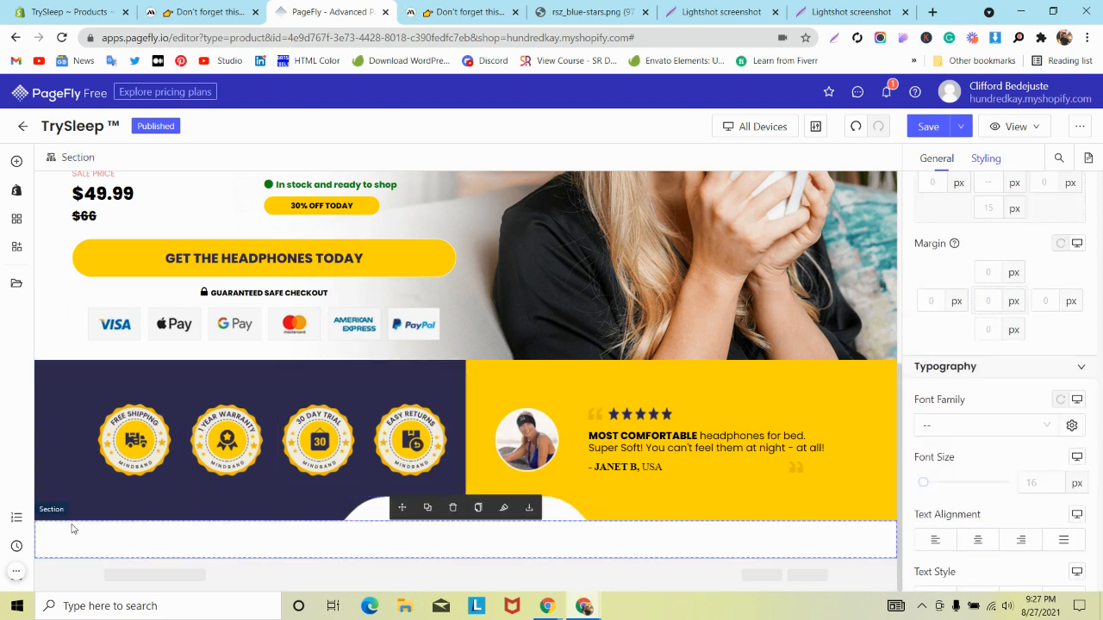
left_click(641, 383)
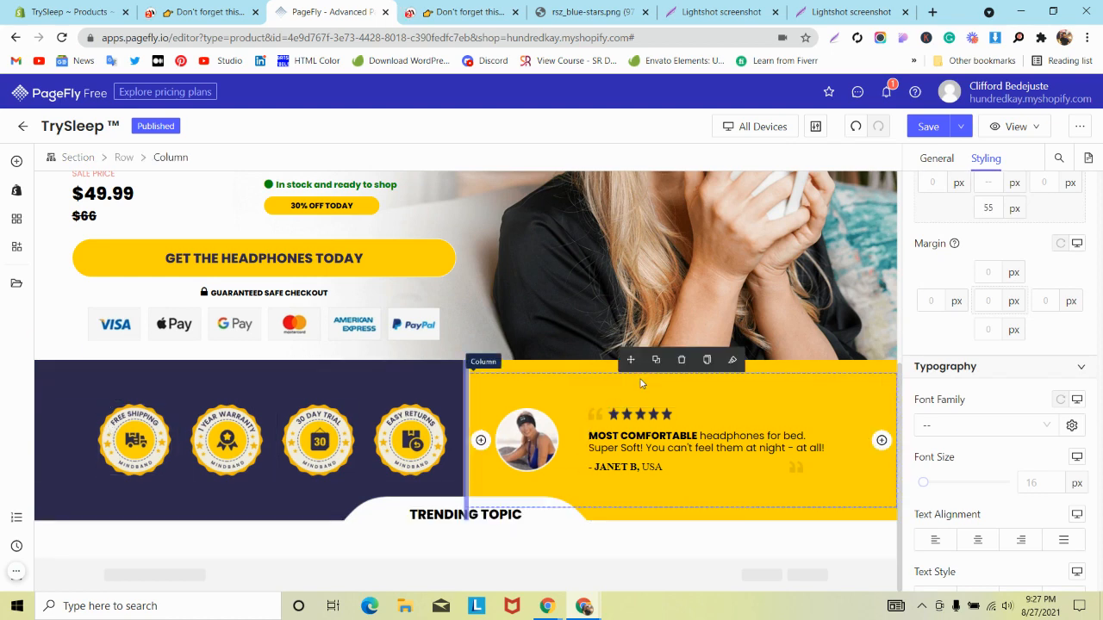
- Inspect the size of the H&W logo slide in the logo strip below Trending Topic on the reference page
left_click(198, 11)
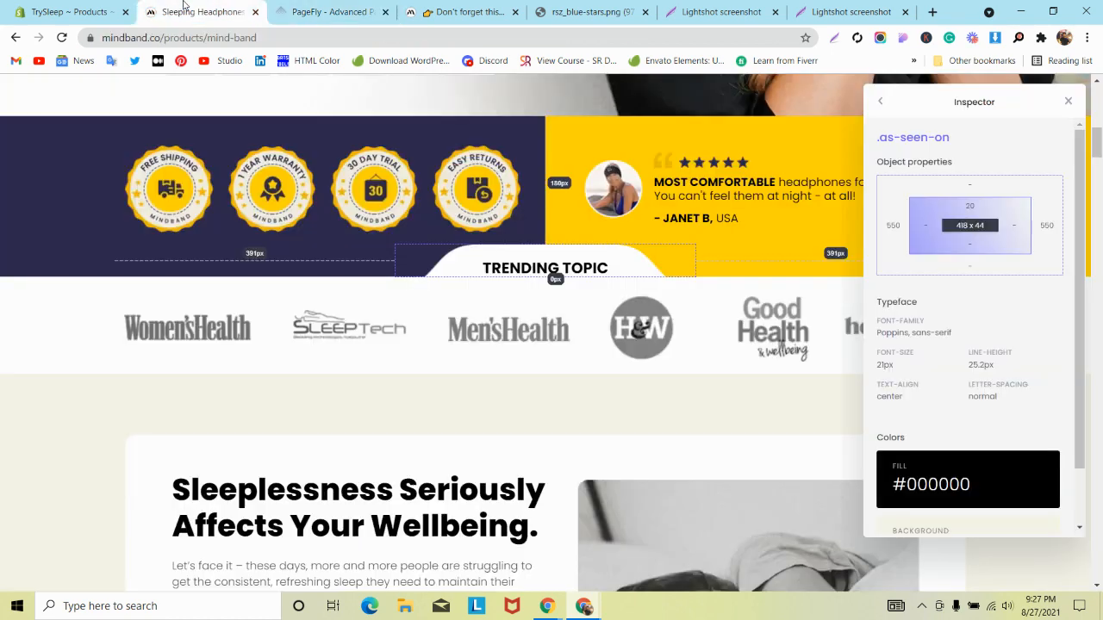
scroll(276, 171, "down", 1)
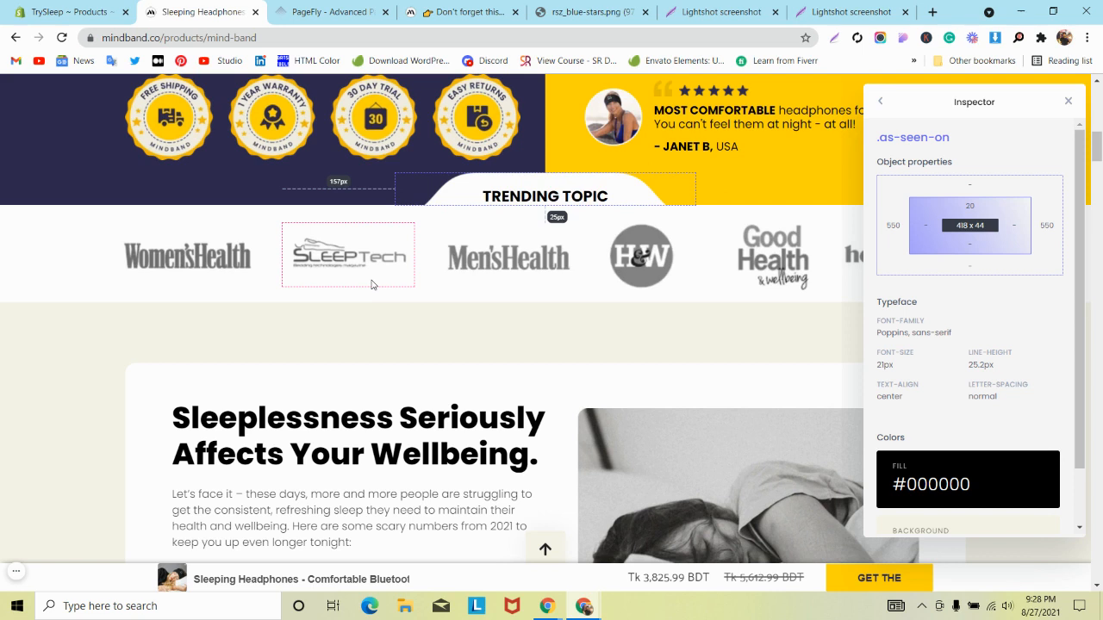
left_click(642, 254)
left_click(624, 269)
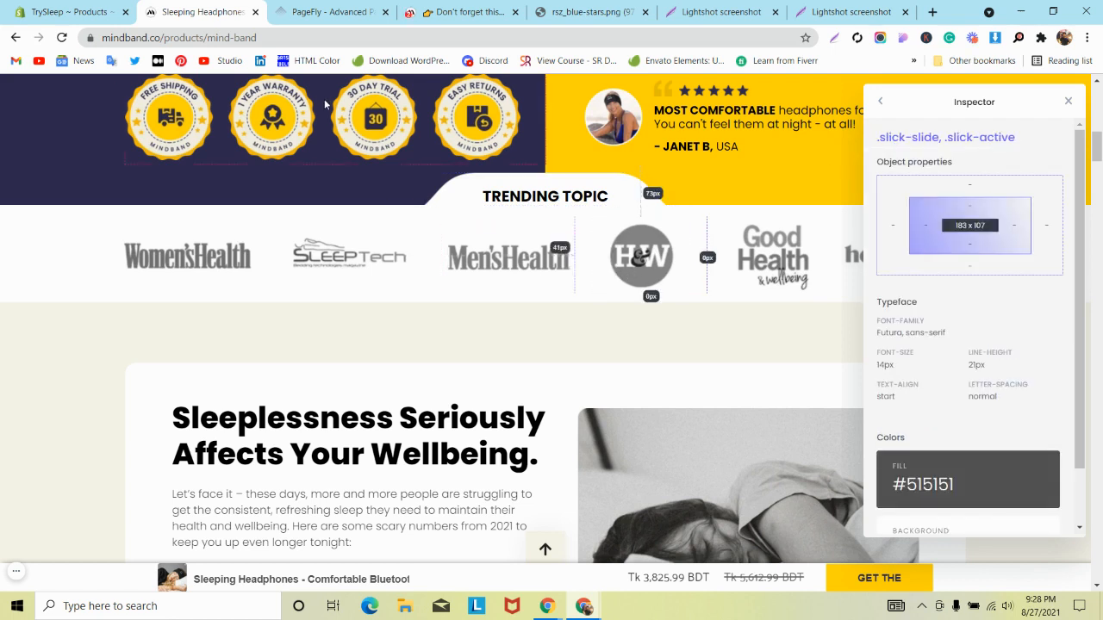
- Close the two Lightshot screenshot tabs, the rsz_blue-stars.png tab and the style inspector on the reference page
left_click(775, 12)
left_click(775, 12)
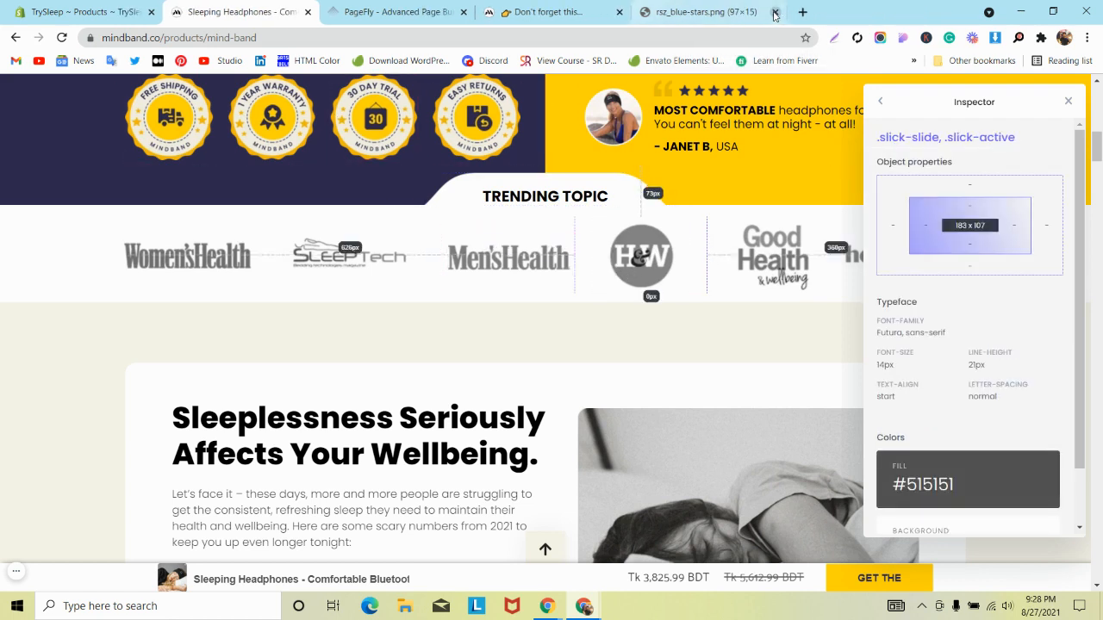
left_click(774, 12)
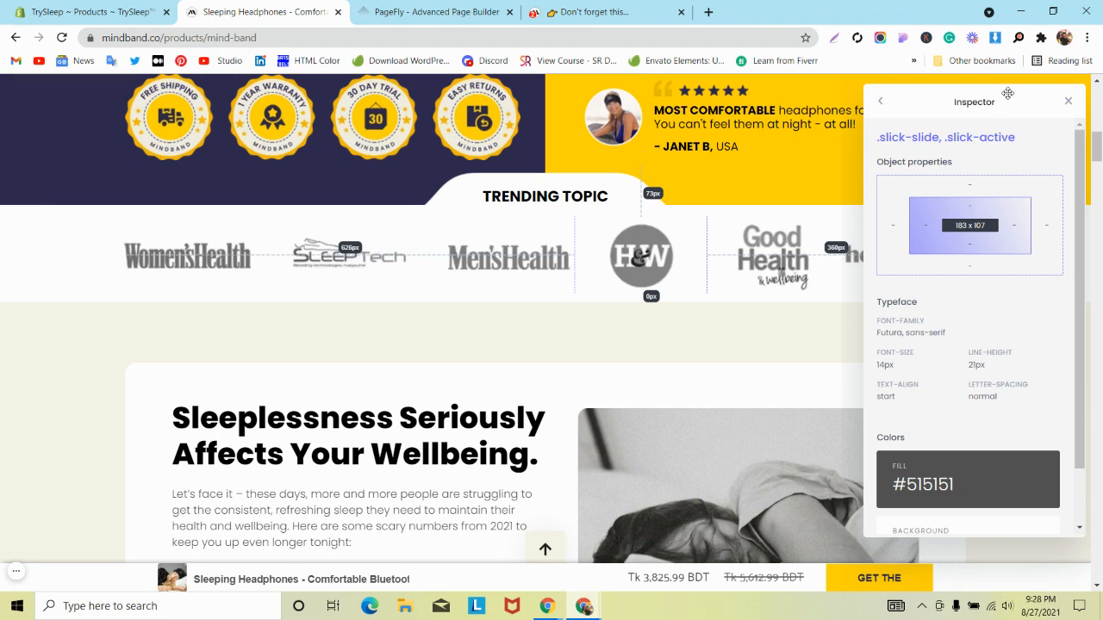
left_click(1068, 101)
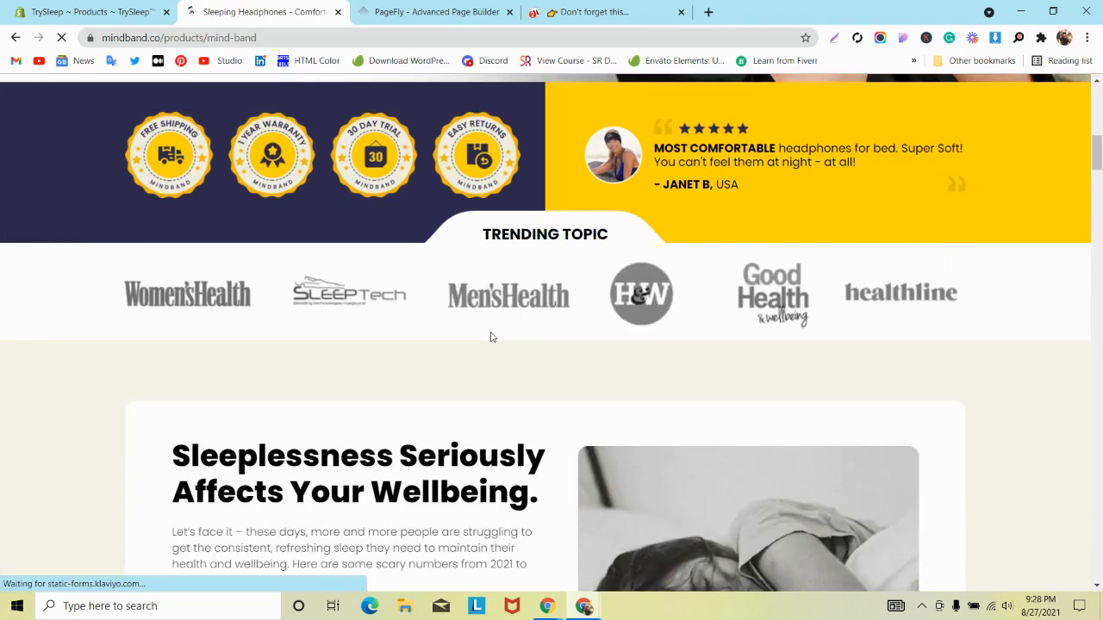
- Check the logo strip's mobile layout on the reference page with the developer tools and return to the PageFly editor
right_click(491, 337)
left_click(508, 563)
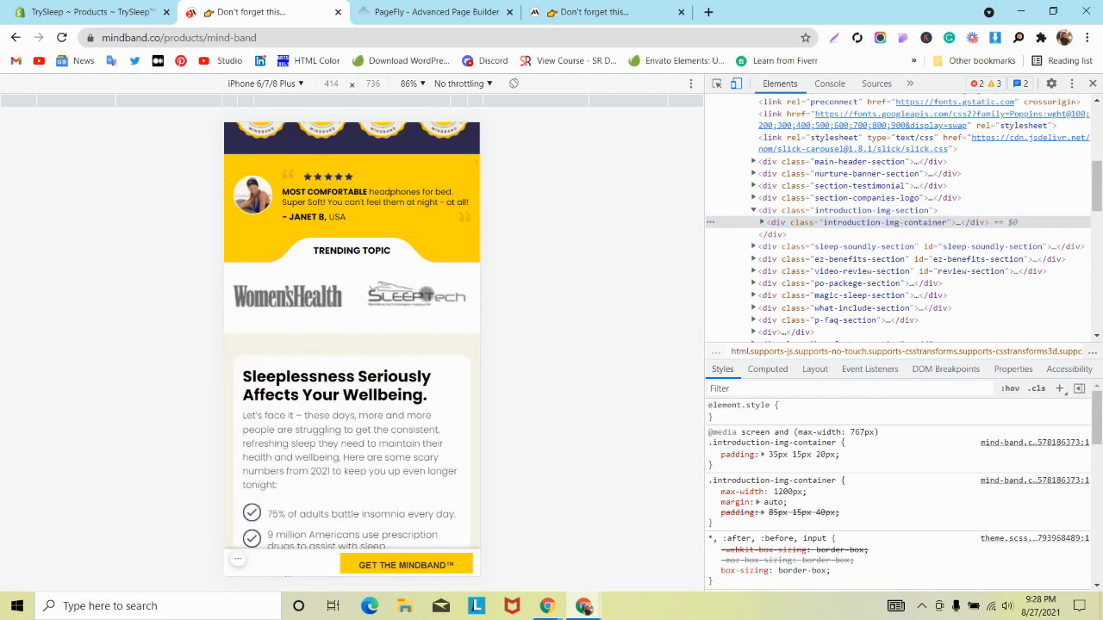
left_click(452, 7)
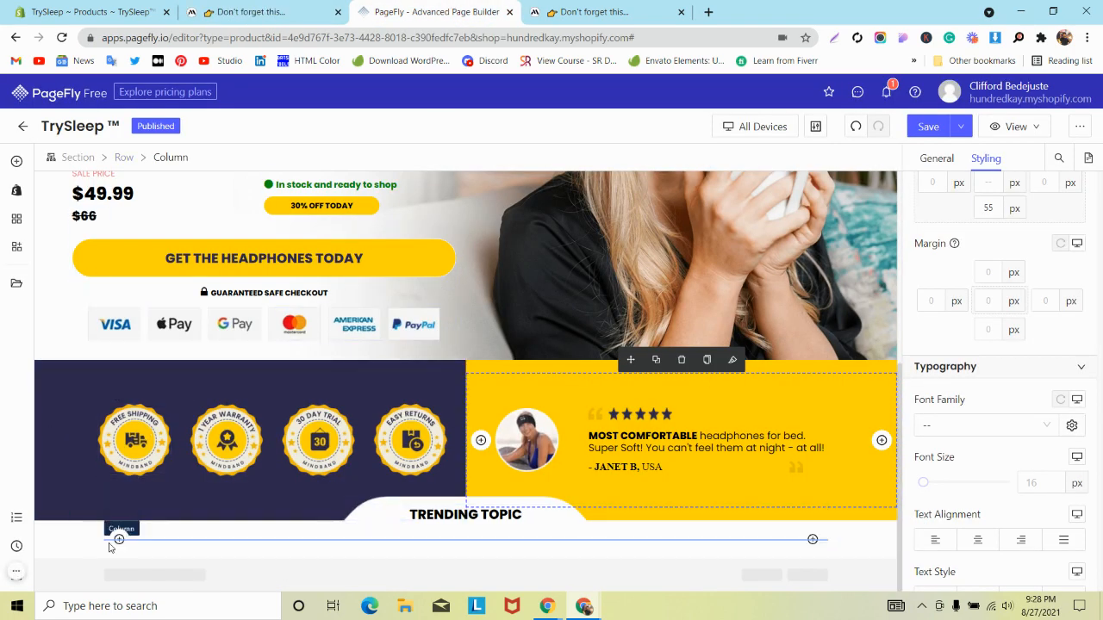
- Try to add a three-image slideshow inside the Trending Topic section's column, and undo the insertion
left_click(62, 538)
left_click(17, 162)
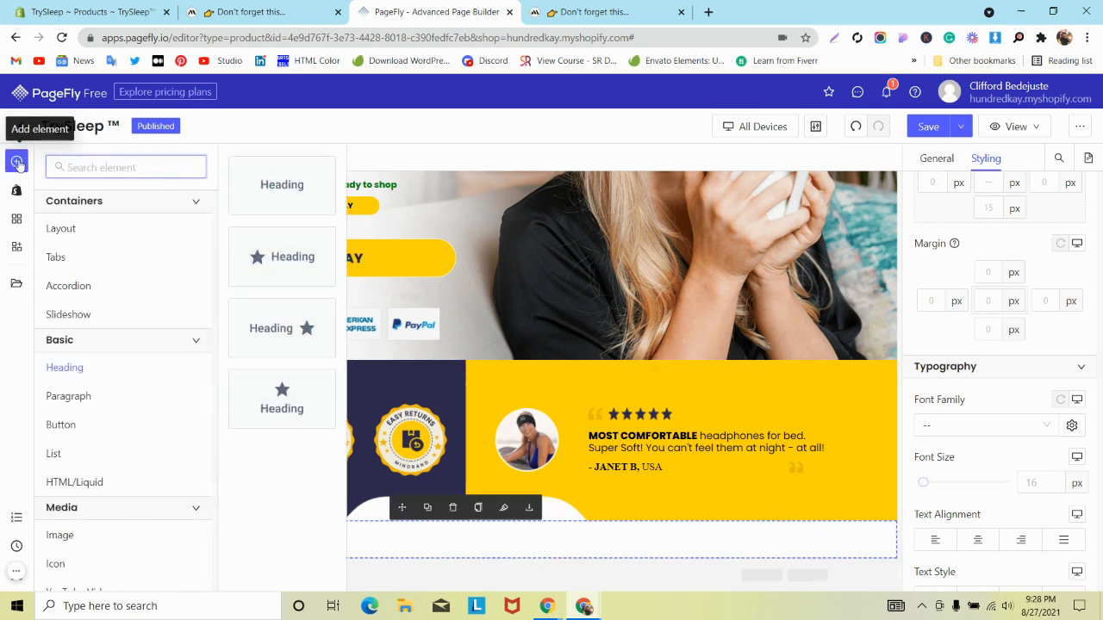
type("sl")
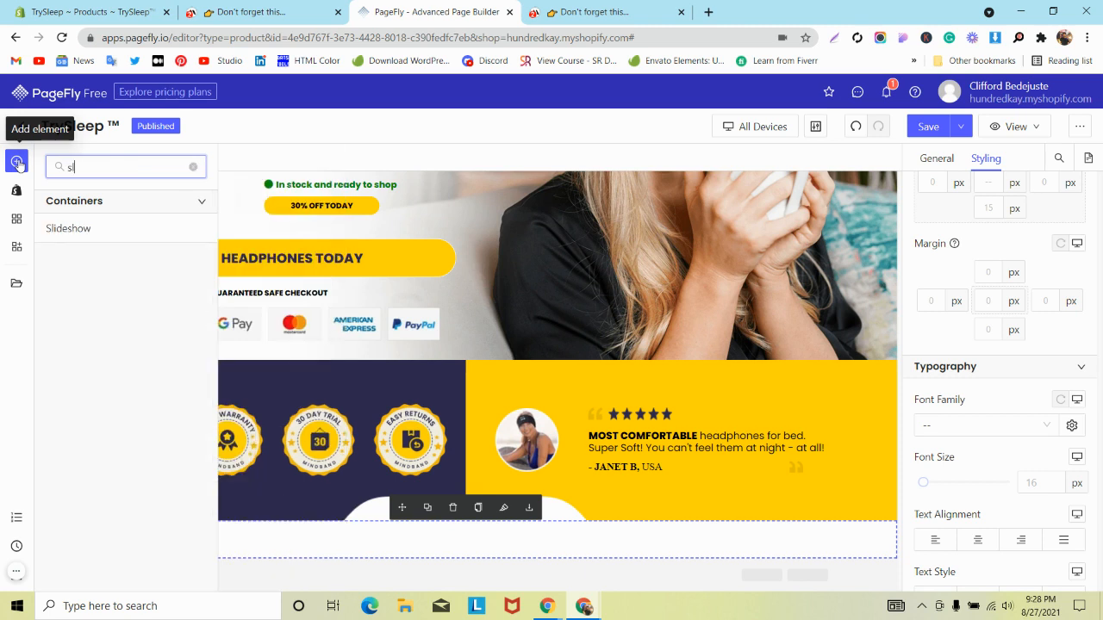
mouse_move(86, 241)
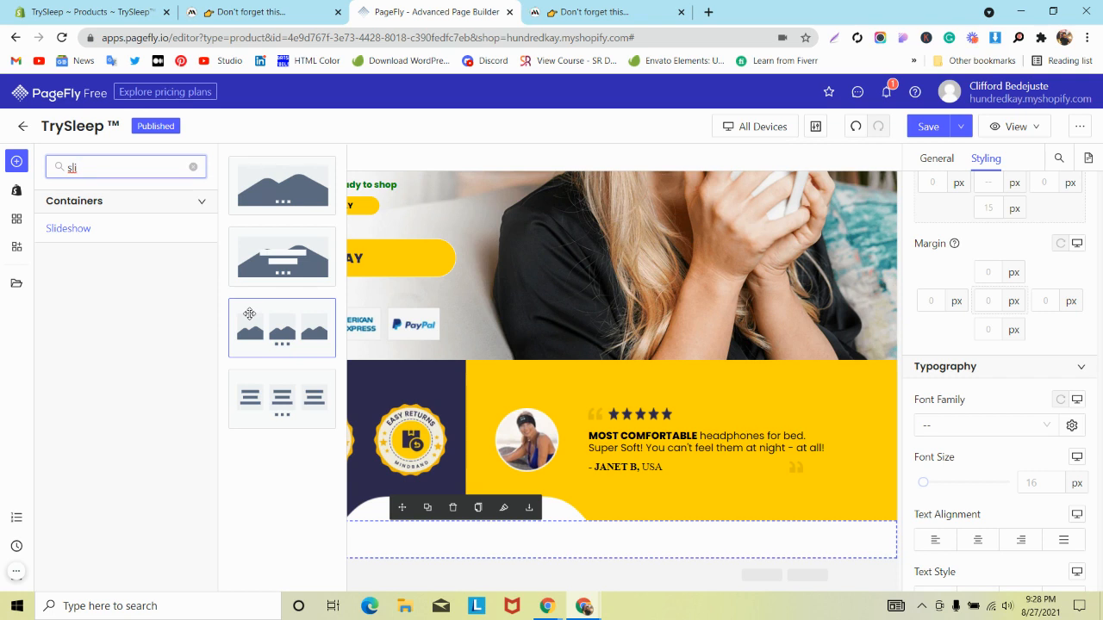
left_click_drag(249, 314, 330, 544)
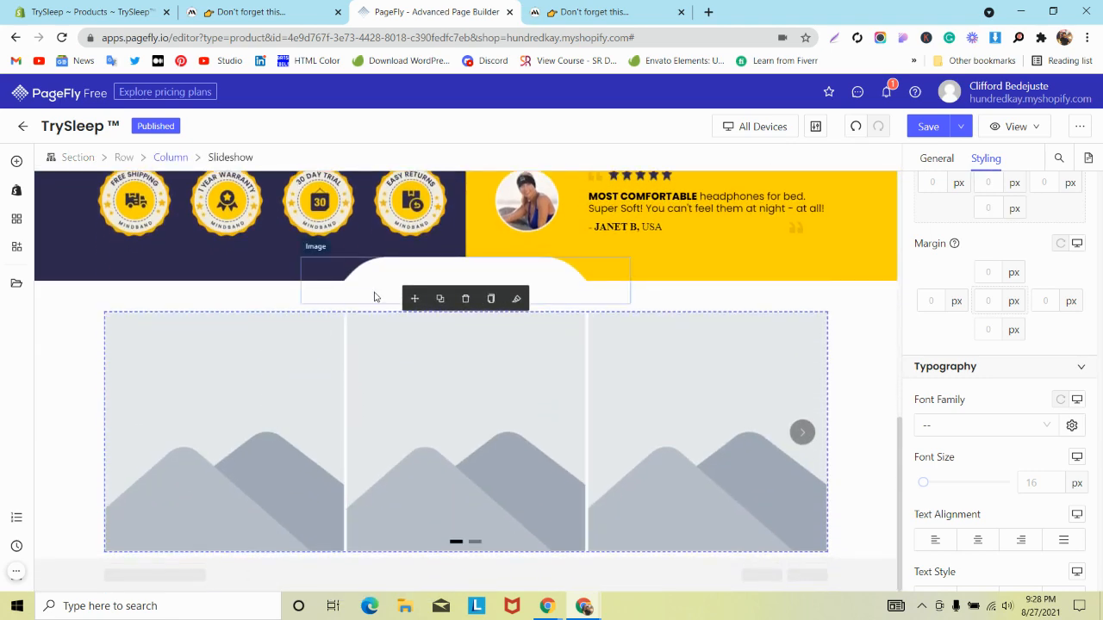
left_click(374, 297)
left_click(373, 363)
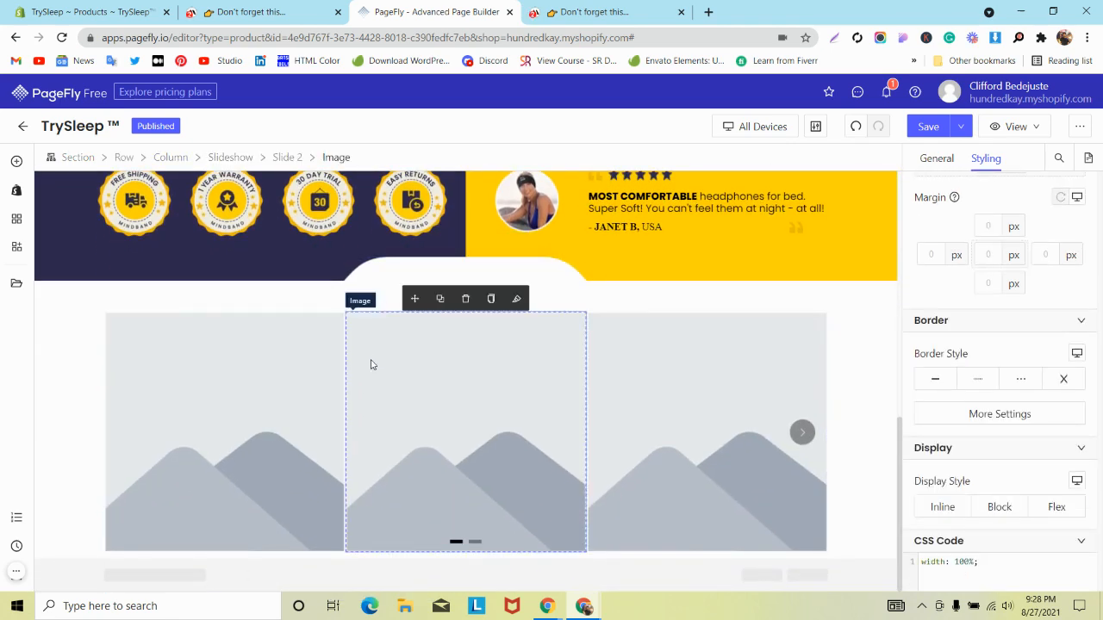
left_click(856, 126)
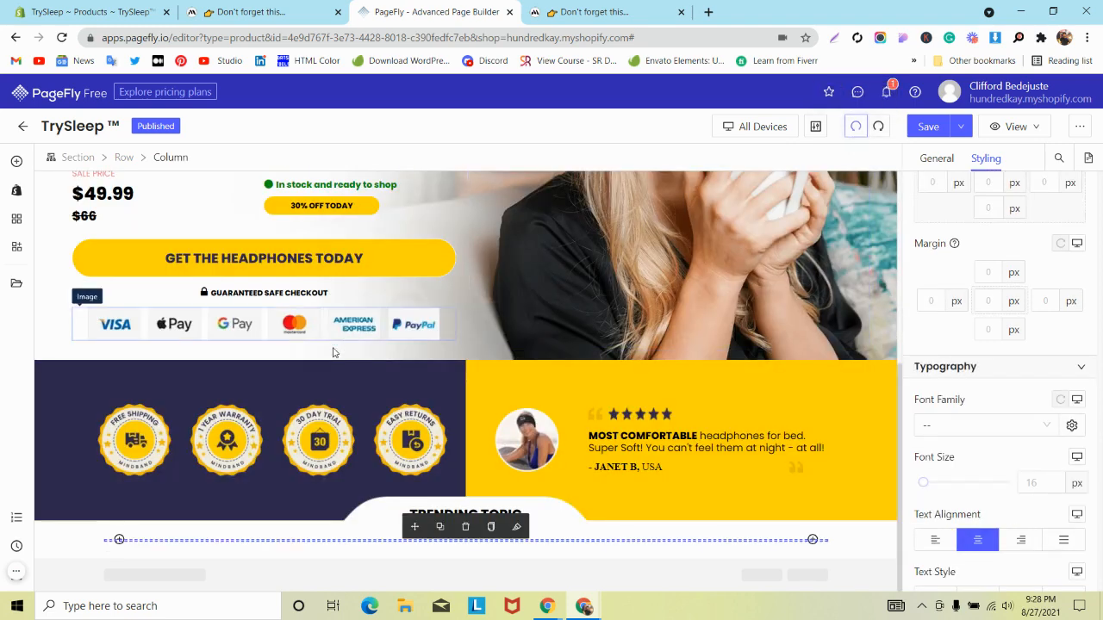
- Add a three-image slideshow as a separate section directly below the Trending Topic section
left_click(17, 161)
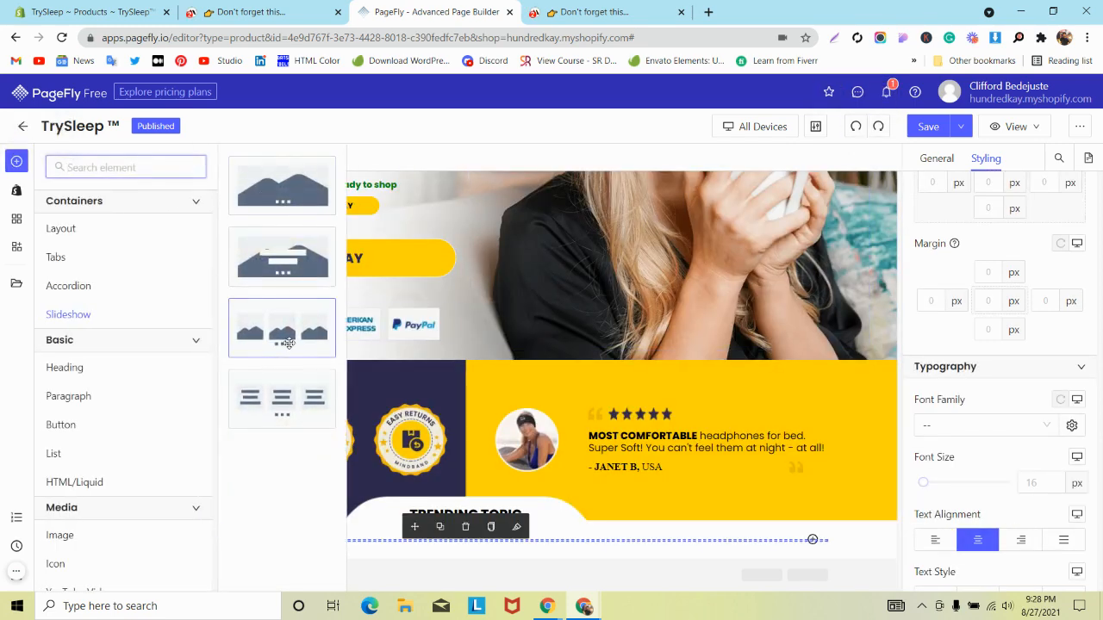
left_click_drag(289, 343, 316, 561)
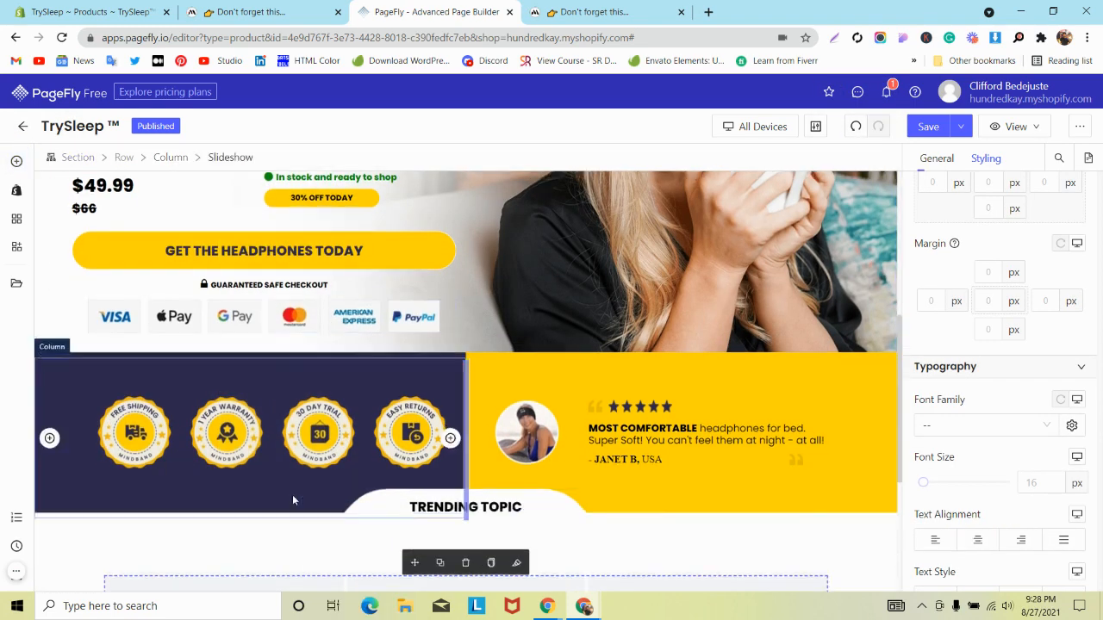
scroll(295, 500, "down", 4)
scroll(293, 491, "up", 1)
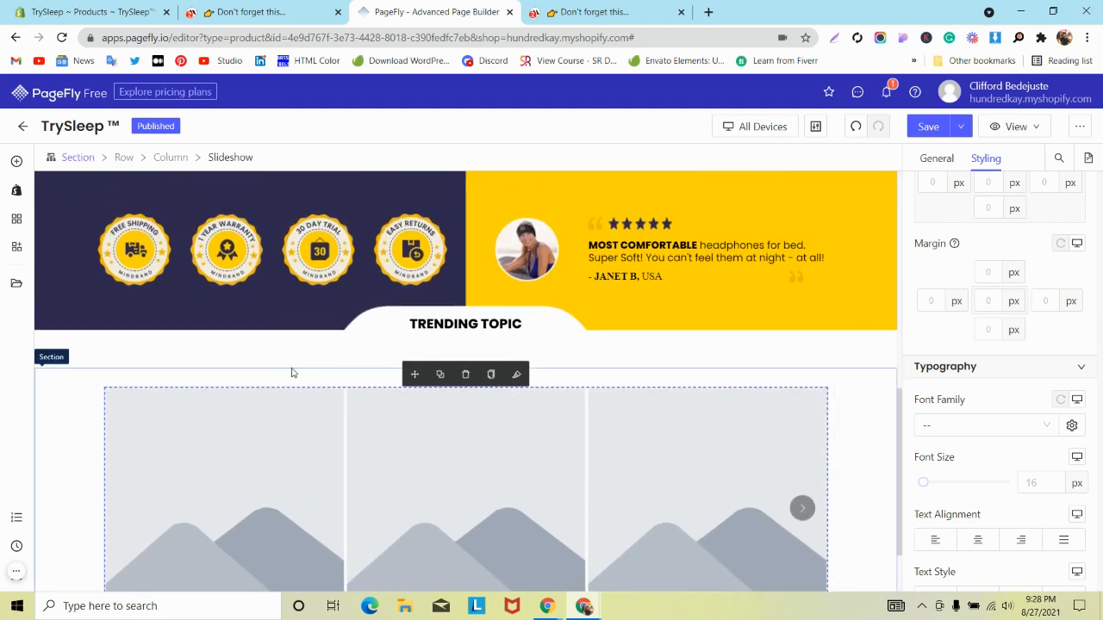
left_click(285, 403)
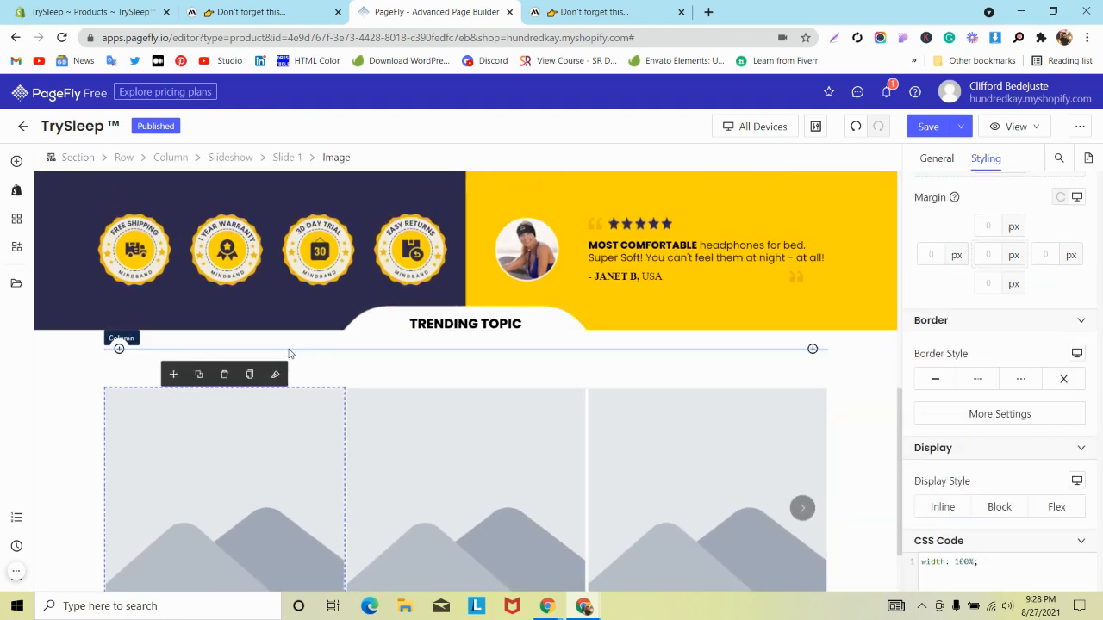
left_click(290, 352)
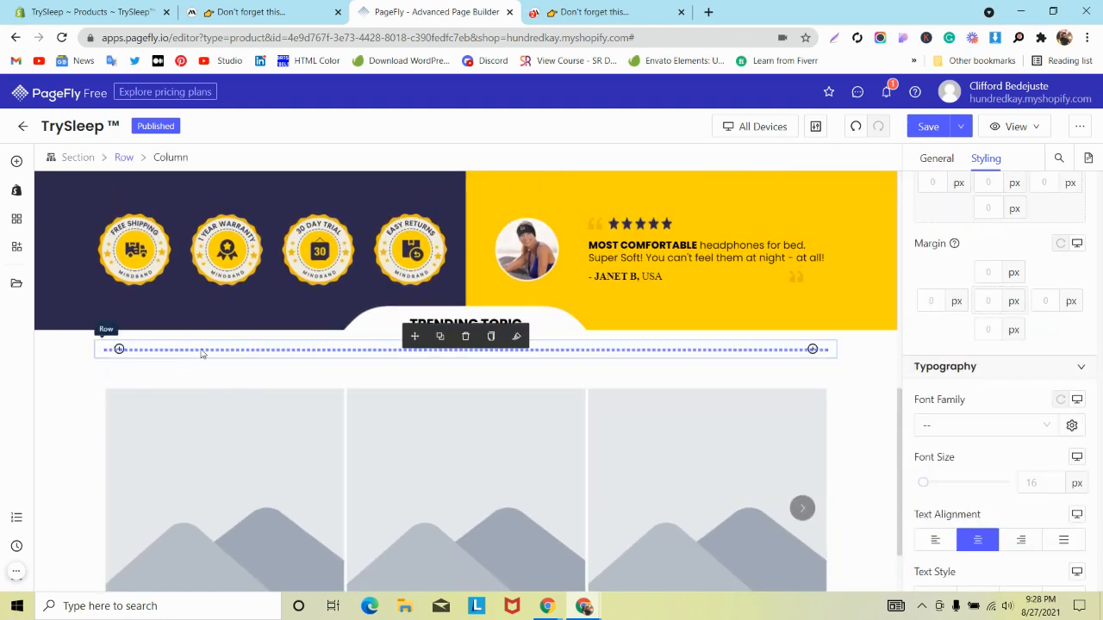
- Move the slideshow's row out of its own section into the Trending Topic section directly above it
left_click(153, 366)
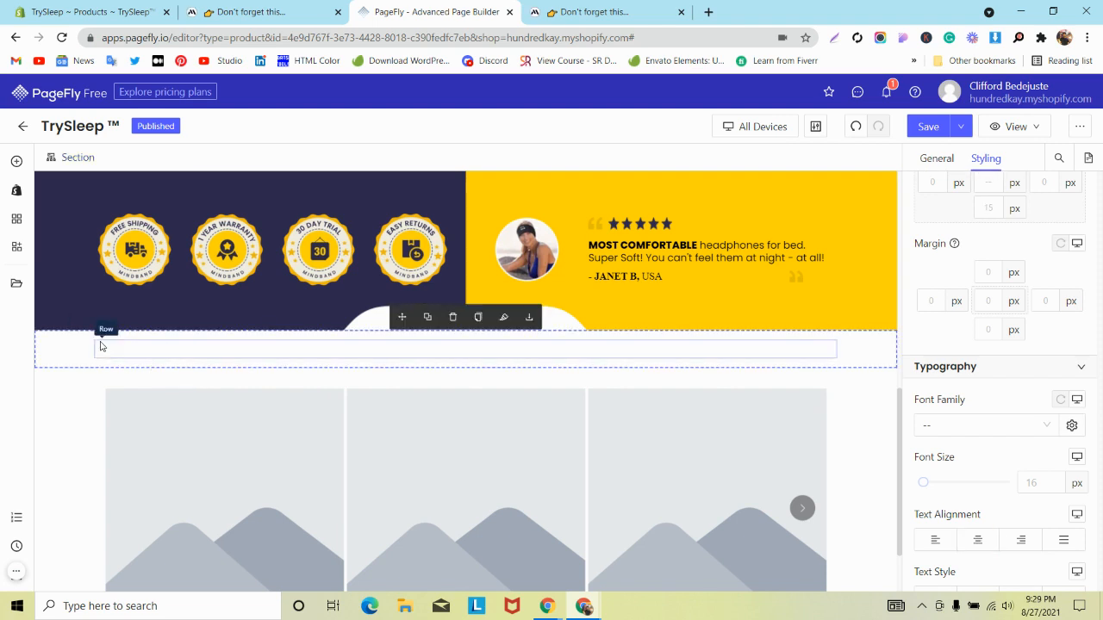
left_click(100, 345)
left_click(135, 419)
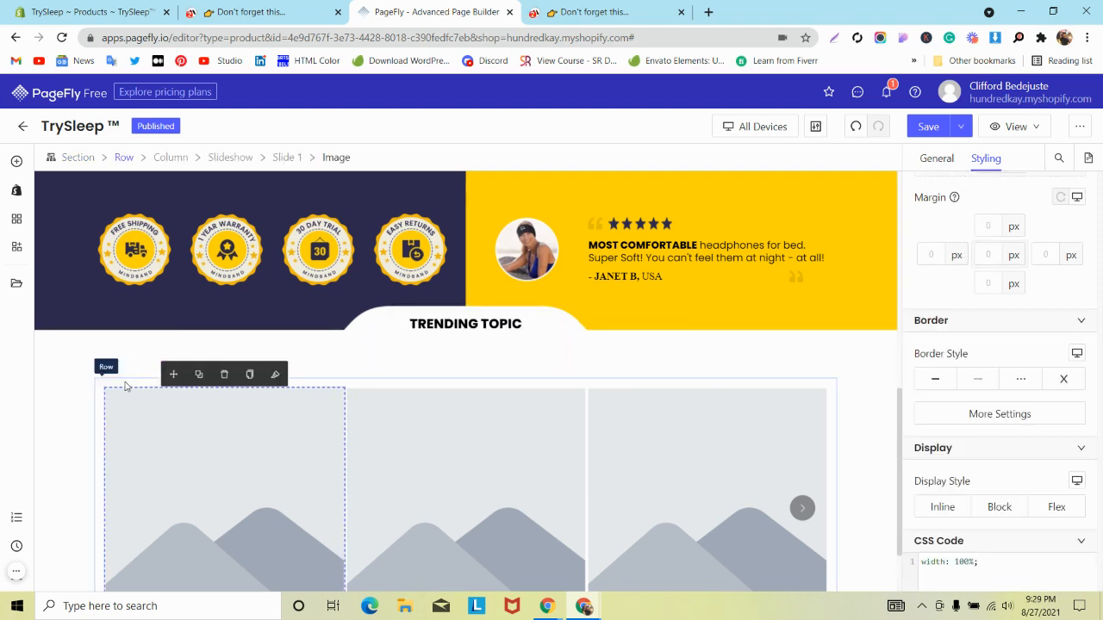
left_click(127, 157)
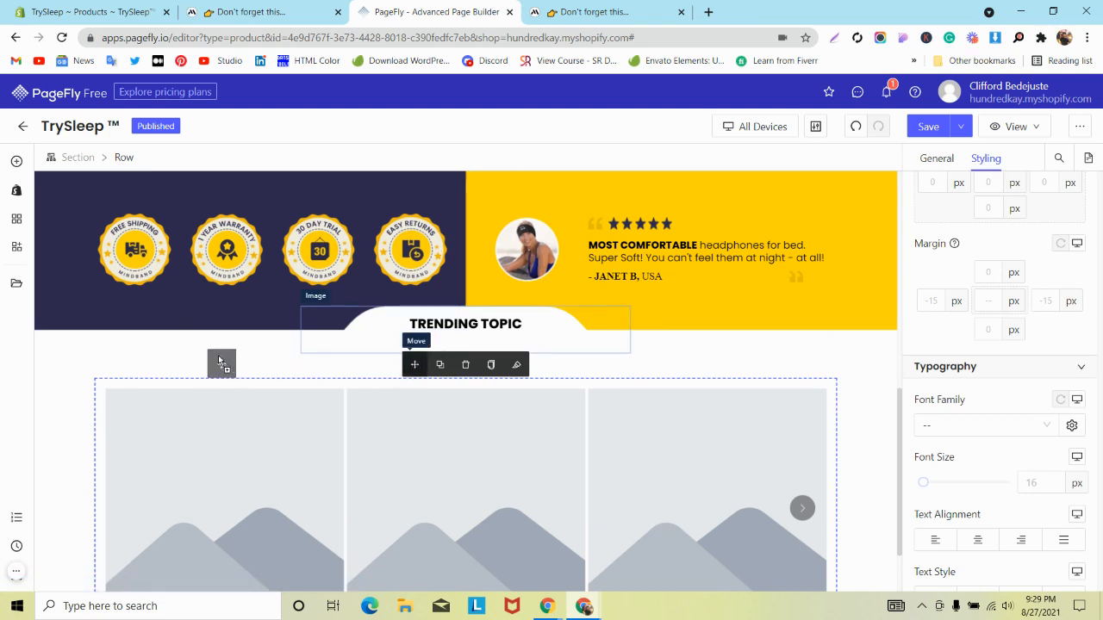
left_click_drag(221, 362, 164, 350)
- Delete the empty section left below the slideshow
scroll(160, 364, "down", 1)
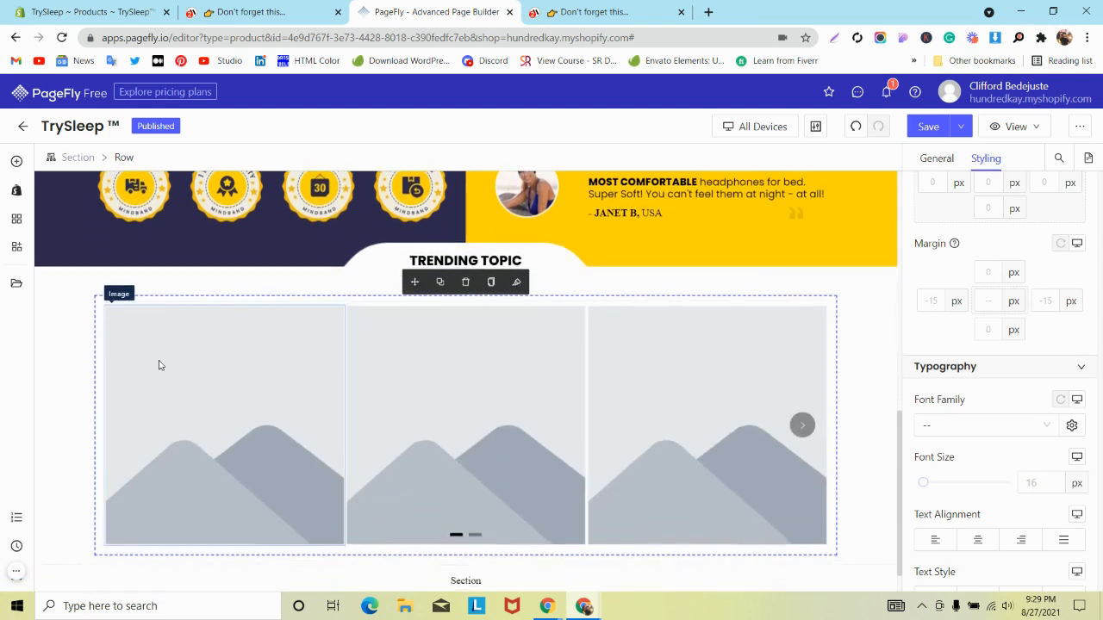
scroll(164, 364, "down", 1)
left_click(88, 539)
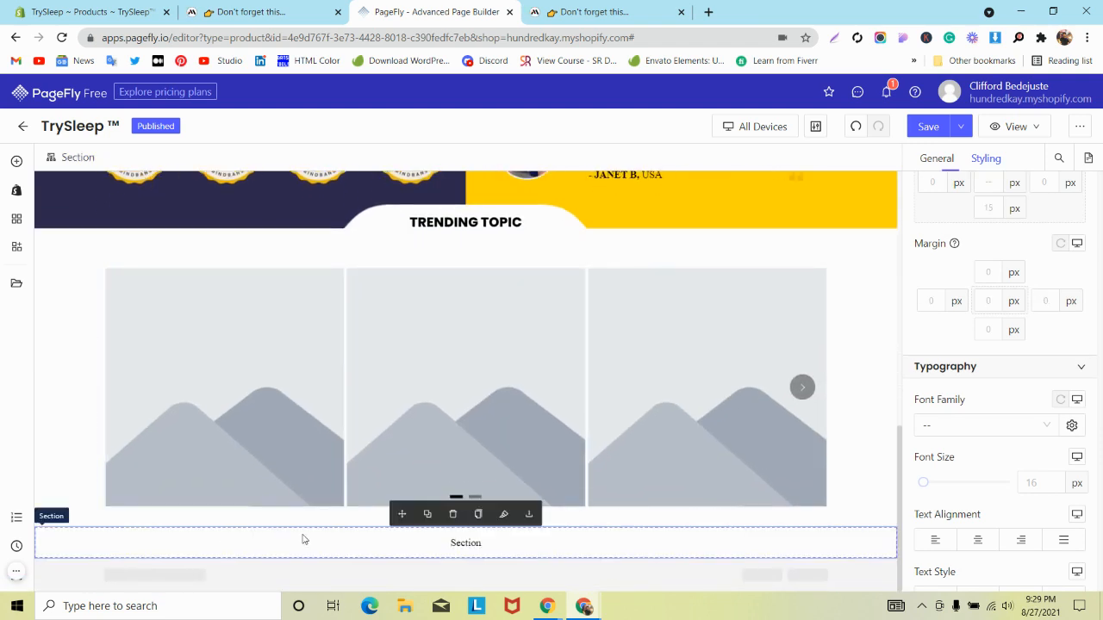
left_click(453, 514)
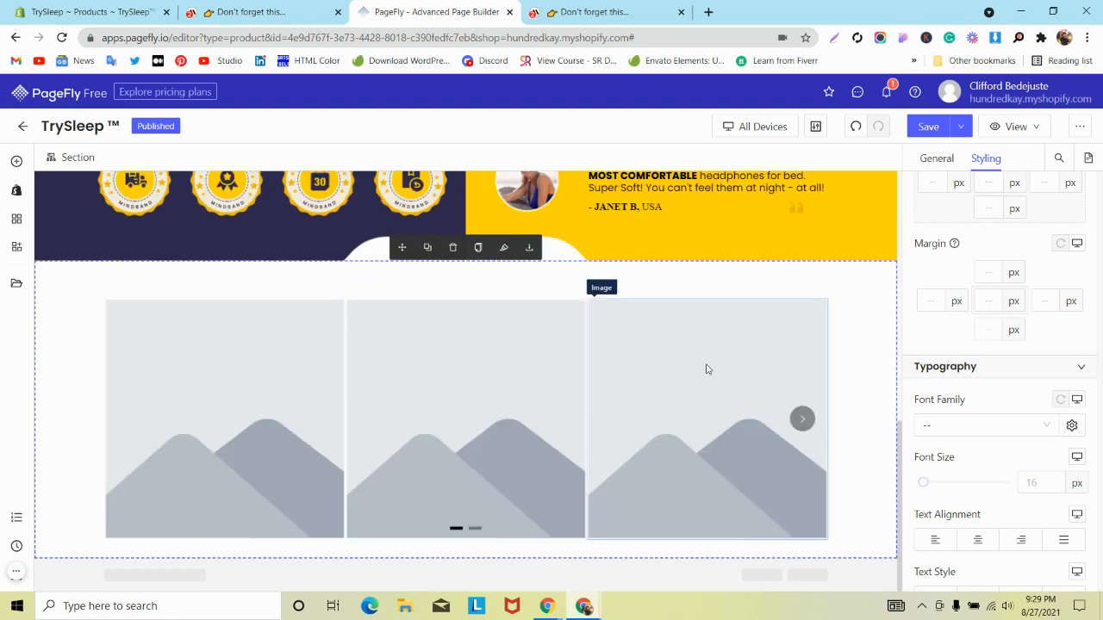
- Examine the reference Mindband page's Trending Topic logo strip in desktop layout, then return to the page editor
left_click(284, 12)
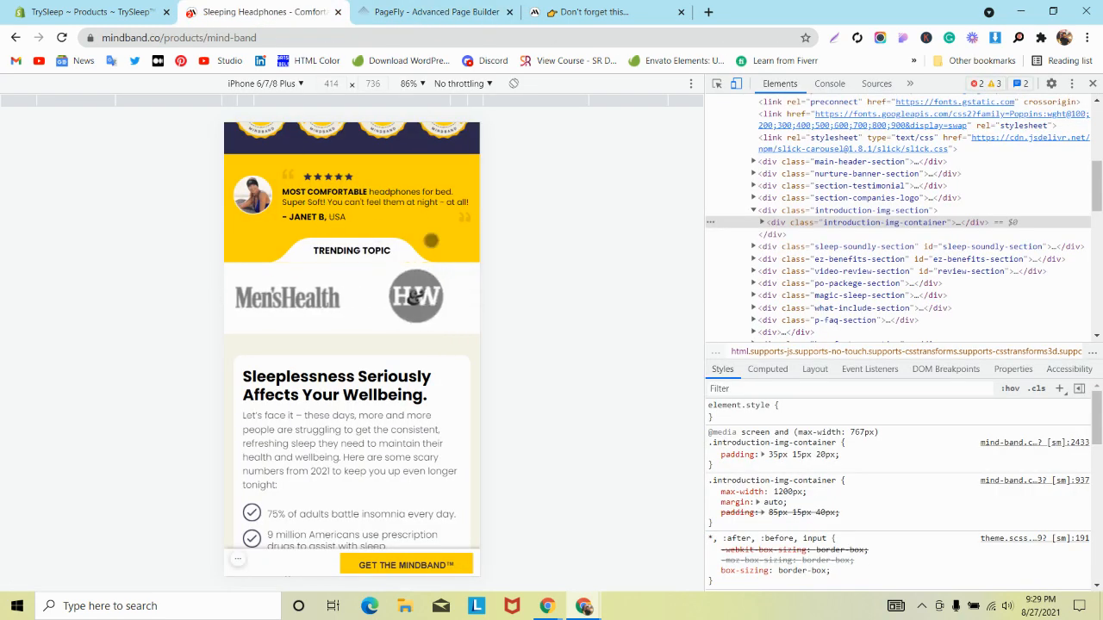
key("F12")
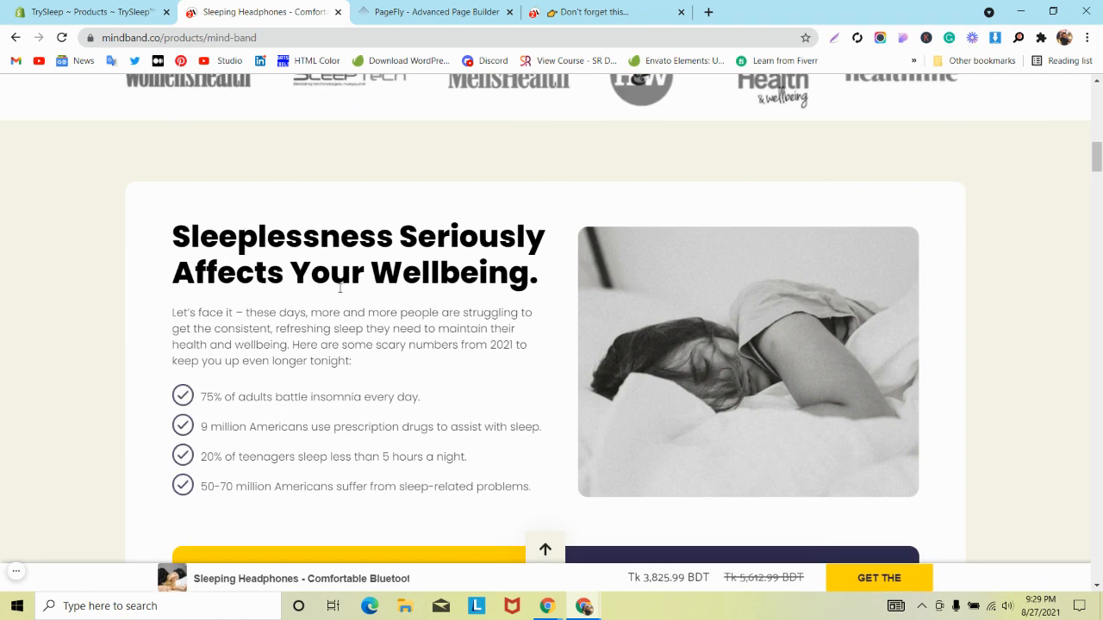
scroll(339, 289, "up", 1)
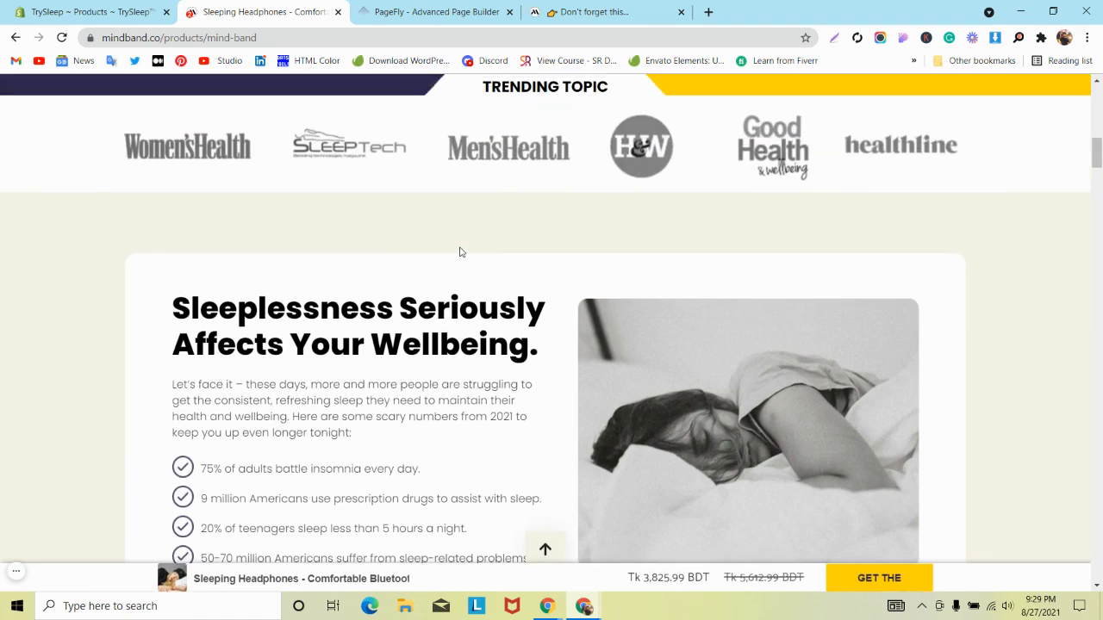
scroll(461, 252, "up", 1)
key("ctrl+Tab")
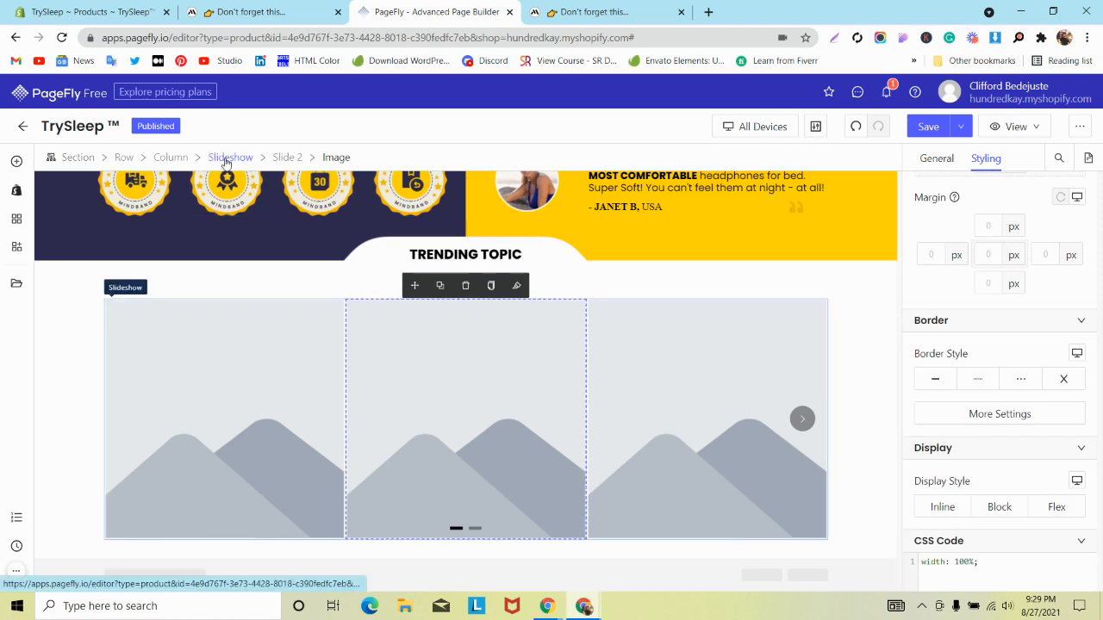
- Set the Trending Topic slideshow to show 6 slides at once
left_click(226, 160)
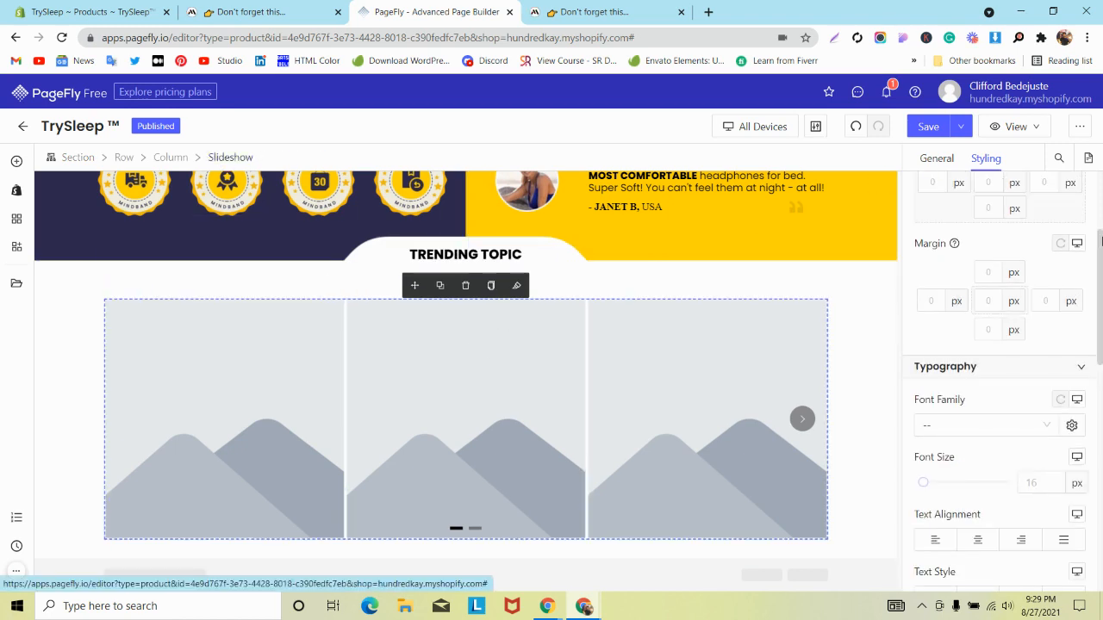
left_click(936, 158)
scroll(948, 361, "down", 4)
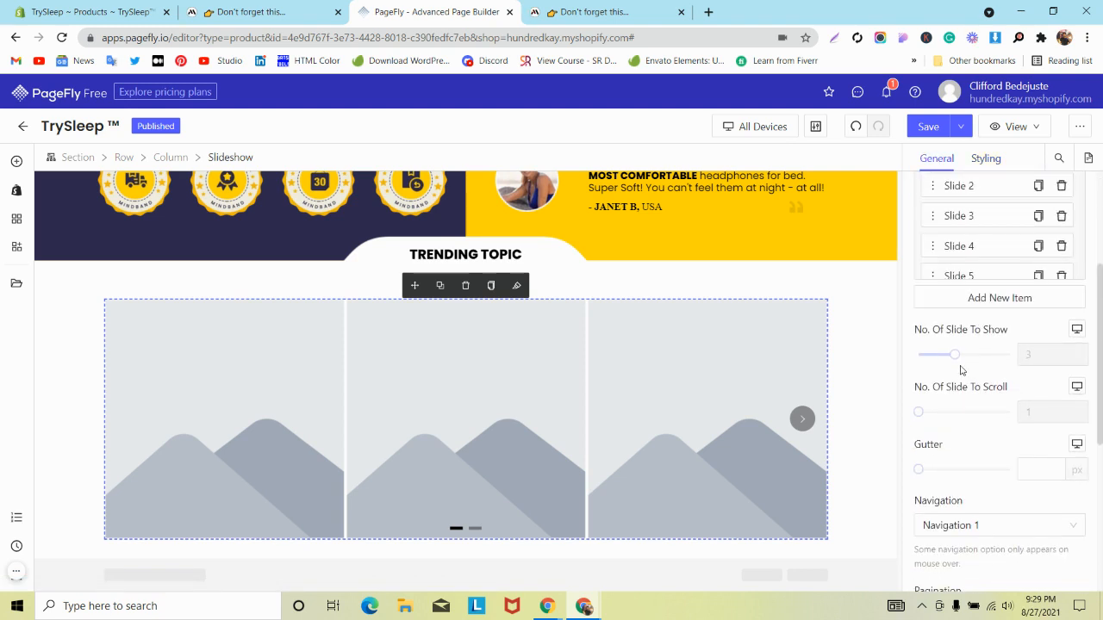
mouse_move(958, 358)
left_click_drag(965, 358, 1006, 359)
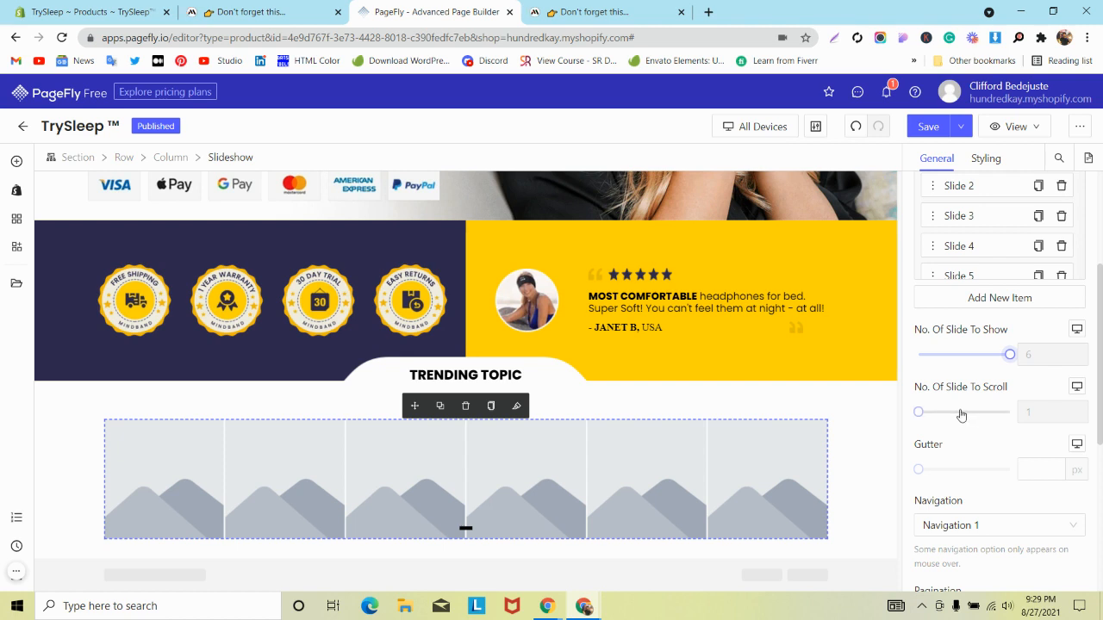
- Replace the first slide's placeholder with the company3 image, uploaded from the Project folder on the computer
left_click(172, 453)
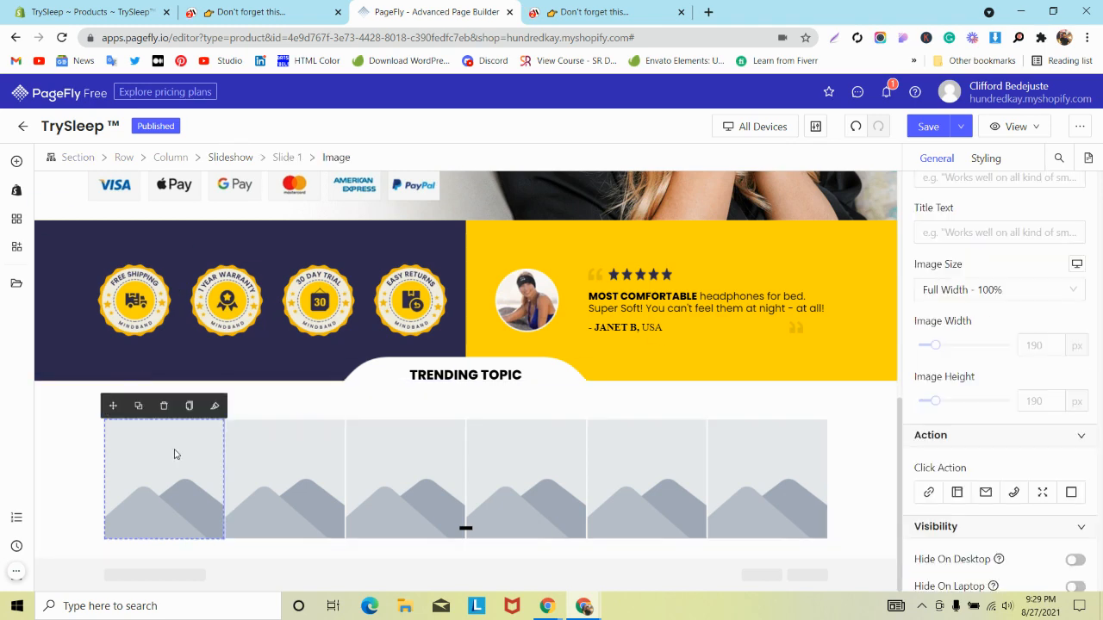
scroll(948, 259, "up", 2)
left_click(956, 258)
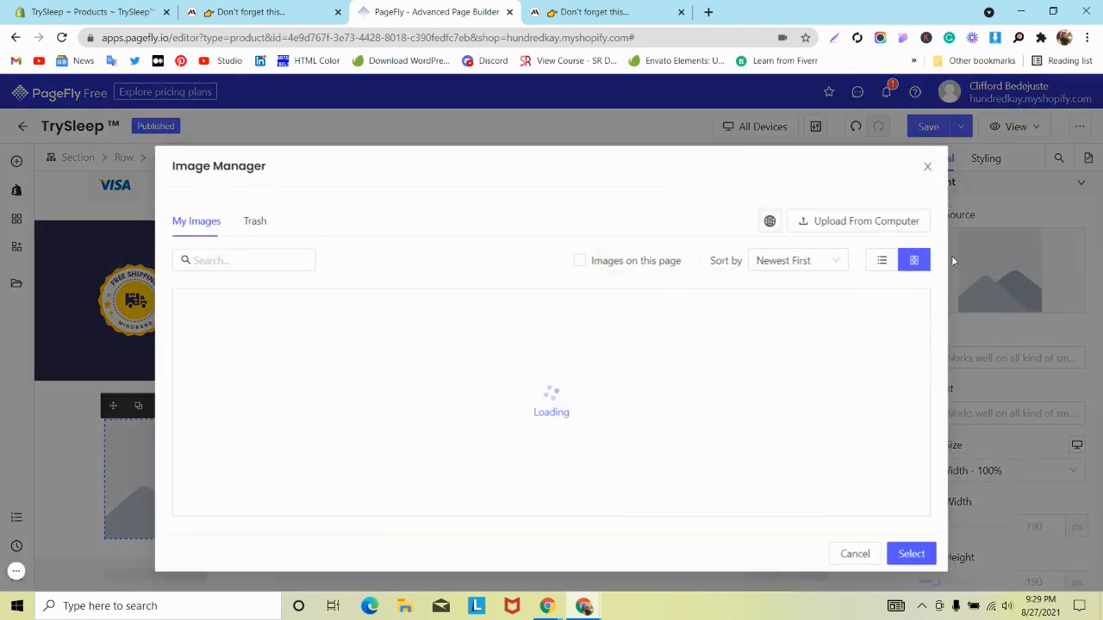
left_click(859, 225)
scroll(317, 229, "down", 2)
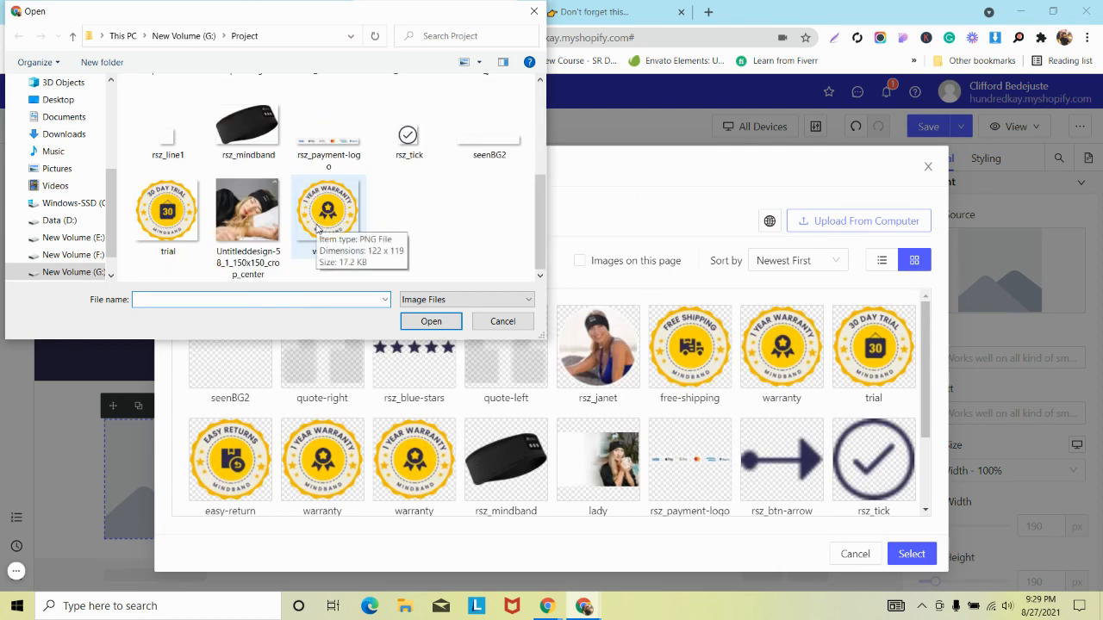
scroll(315, 233, "up", 2)
left_click(167, 130)
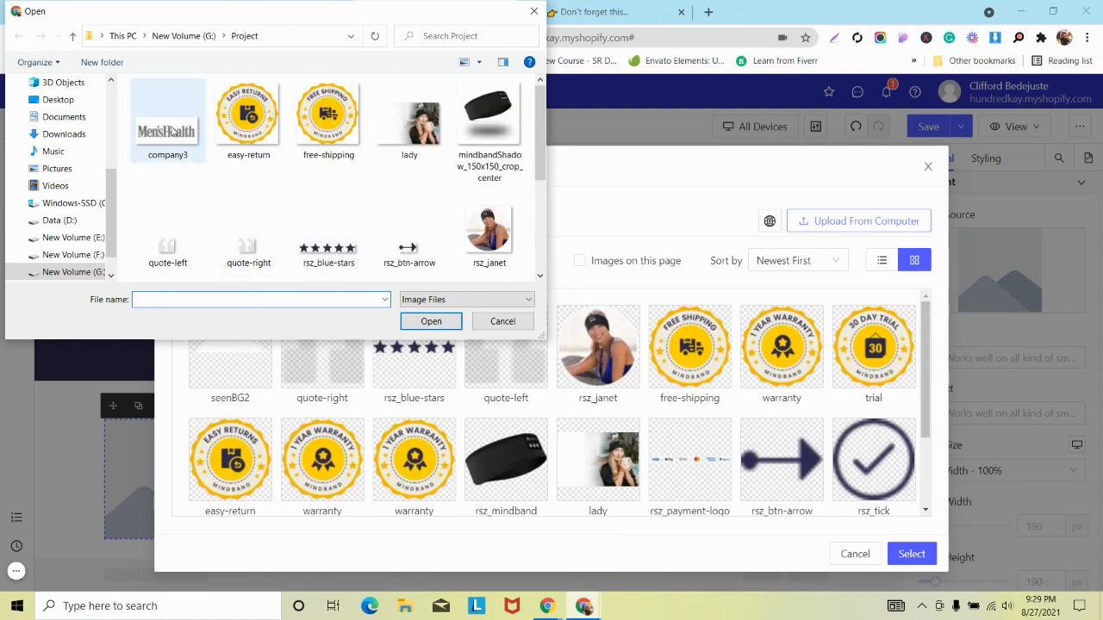
left_click(428, 320)
scroll(565, 352, "down", 2)
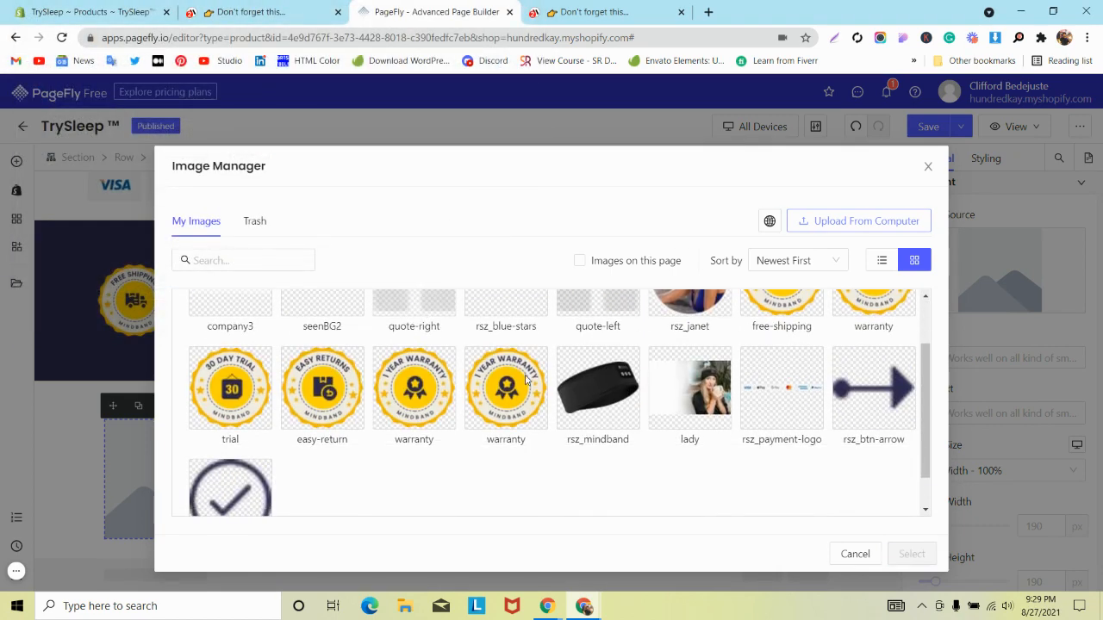
scroll(584, 394, "up", 2)
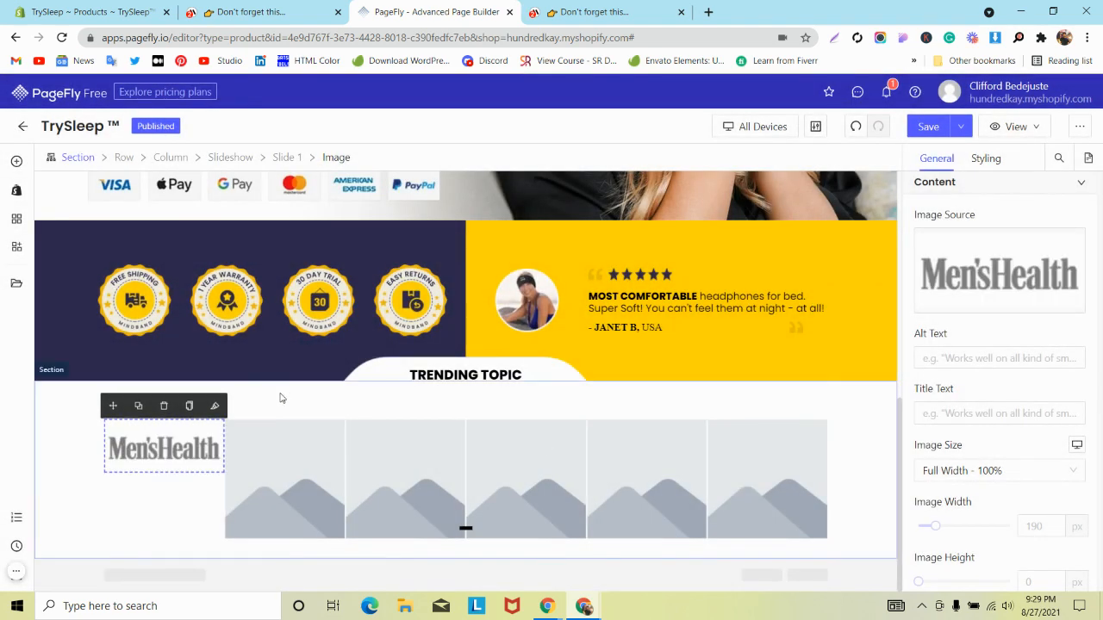
- Delete all placeholder slides from the slideshow, keeping only the one with the Men's Health logo
left_click(228, 156)
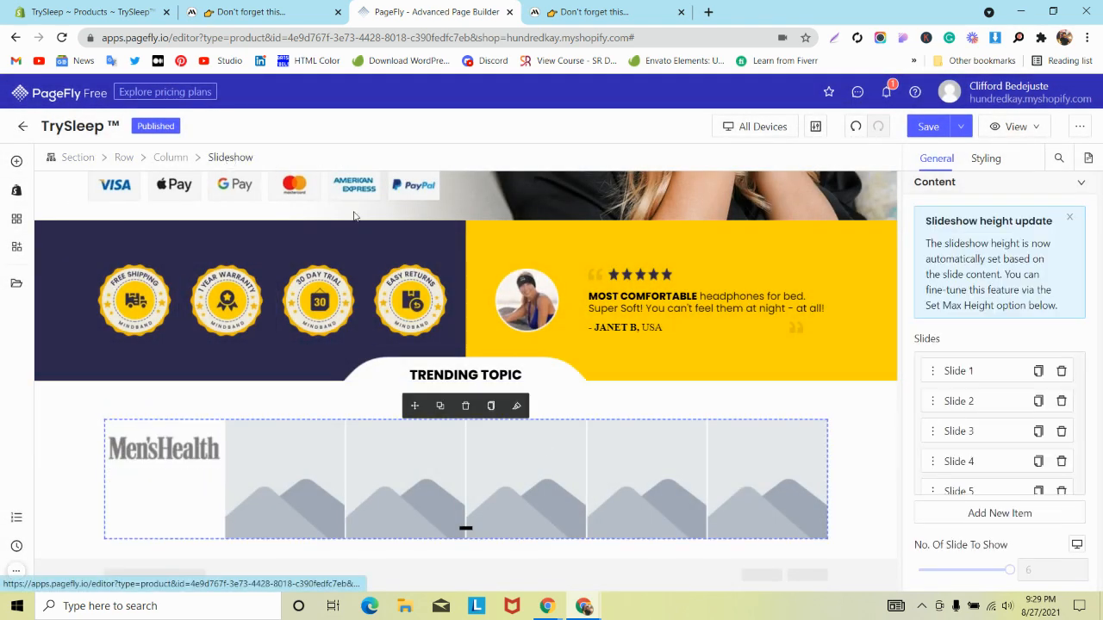
left_click(1061, 402)
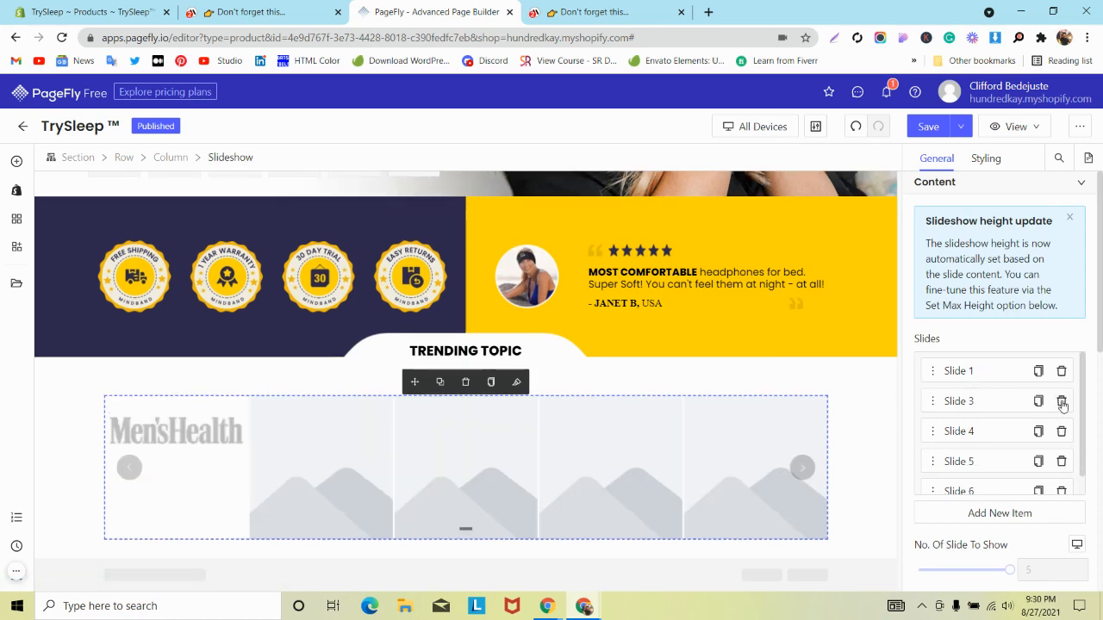
left_click(1061, 401)
left_click(1066, 401)
left_click(1066, 401)
left_click(1066, 401)
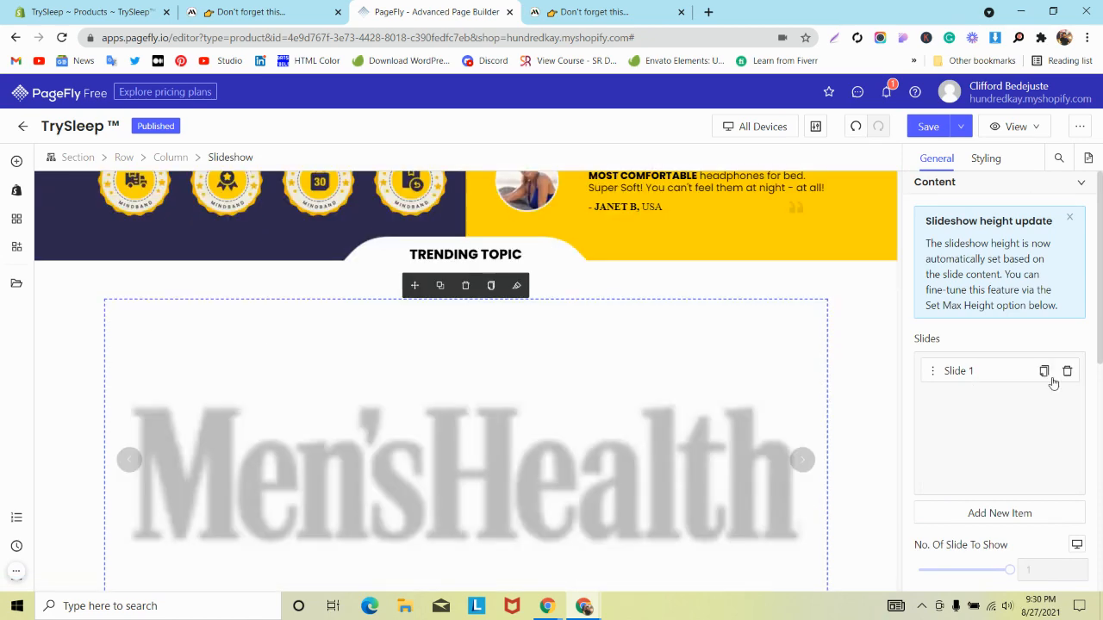
- Duplicate the Men's Health slide until there are six slides, and set the number of slides to show to 6
left_click(1043, 370)
left_click(1044, 402)
left_click(1042, 431)
scroll(1021, 400, "down", 2)
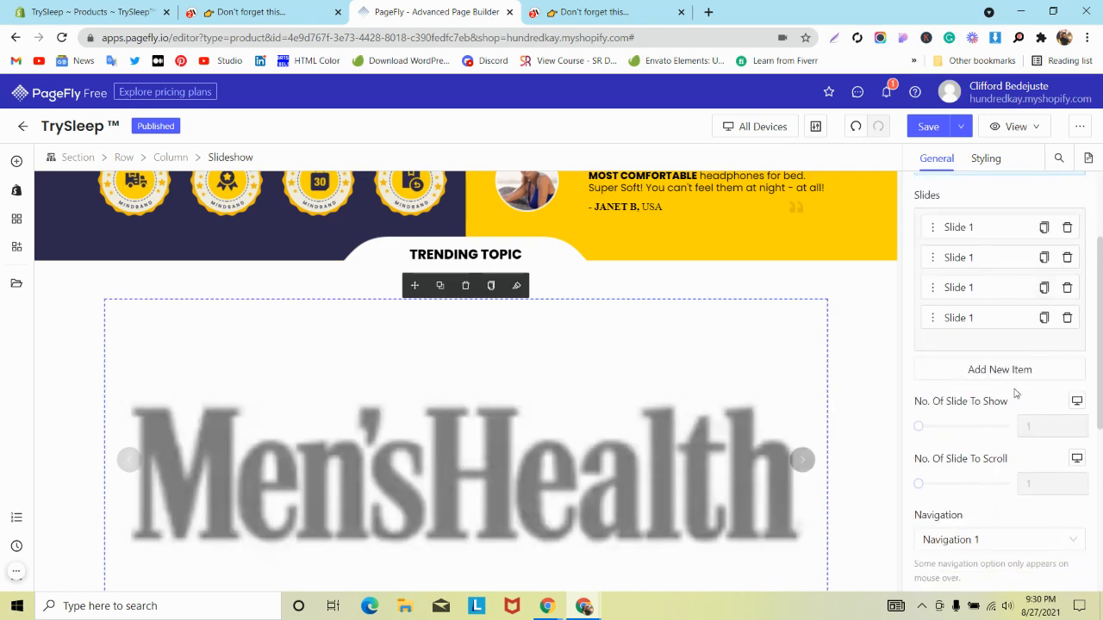
left_click(1046, 320)
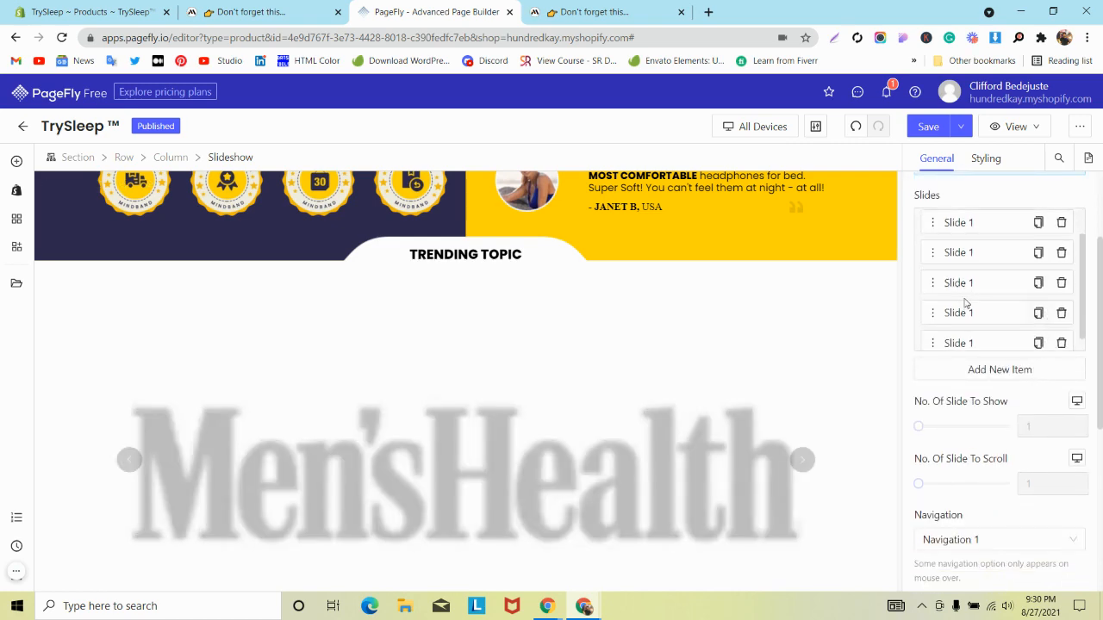
scroll(963, 302, "down", 1)
left_click_drag(997, 430, 1009, 427)
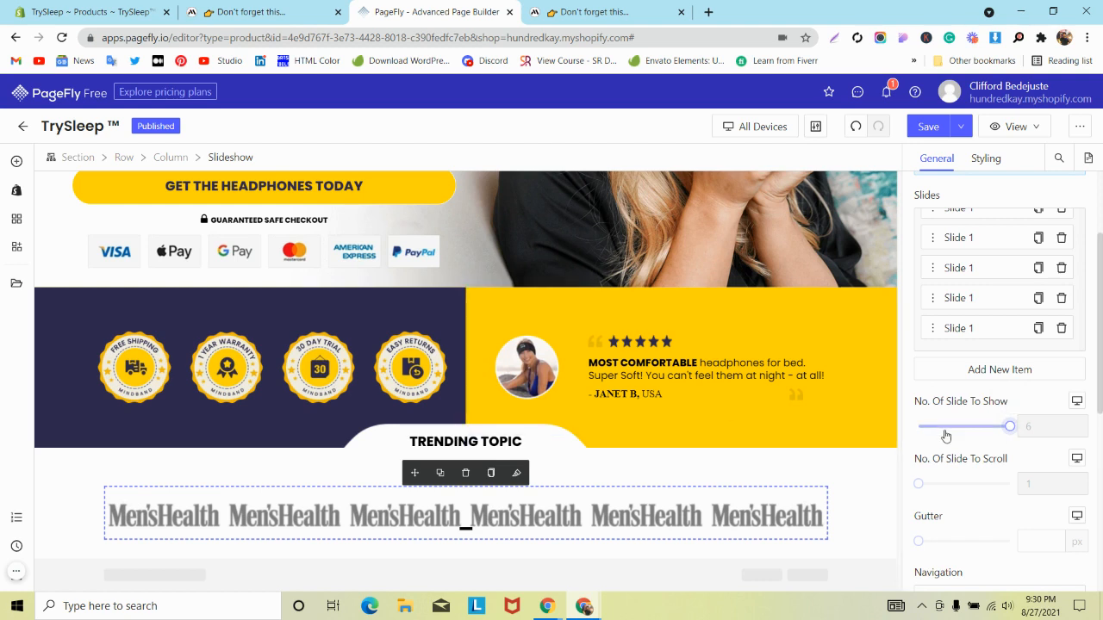
- Rename the first slide in the slideshow as Mens Health
scroll(1017, 274, "up", 1)
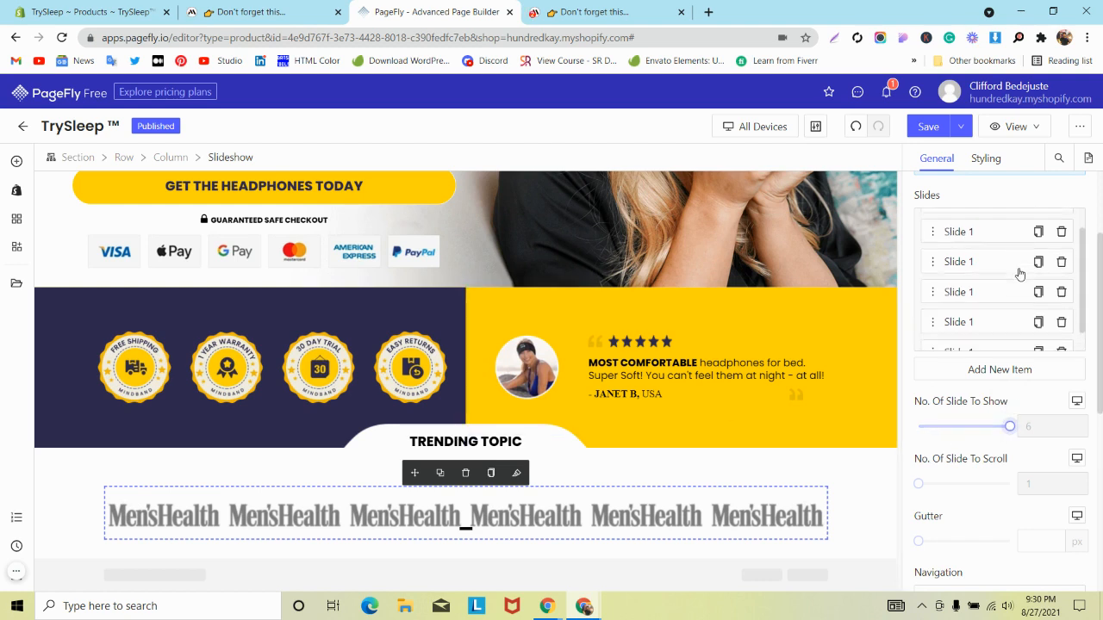
left_click(932, 228)
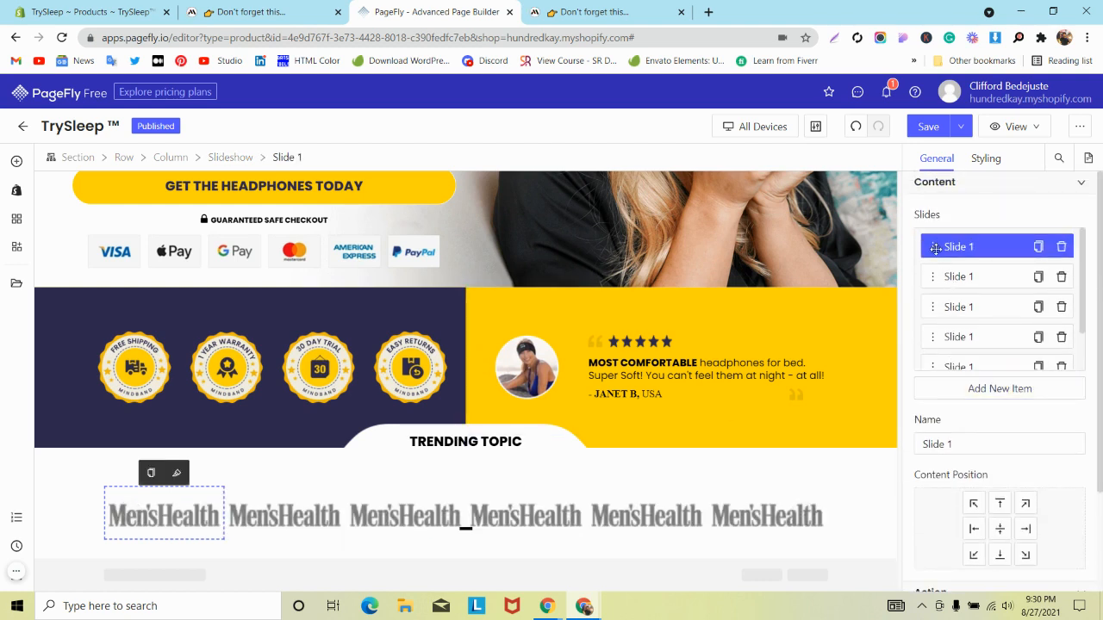
double_click(960, 439)
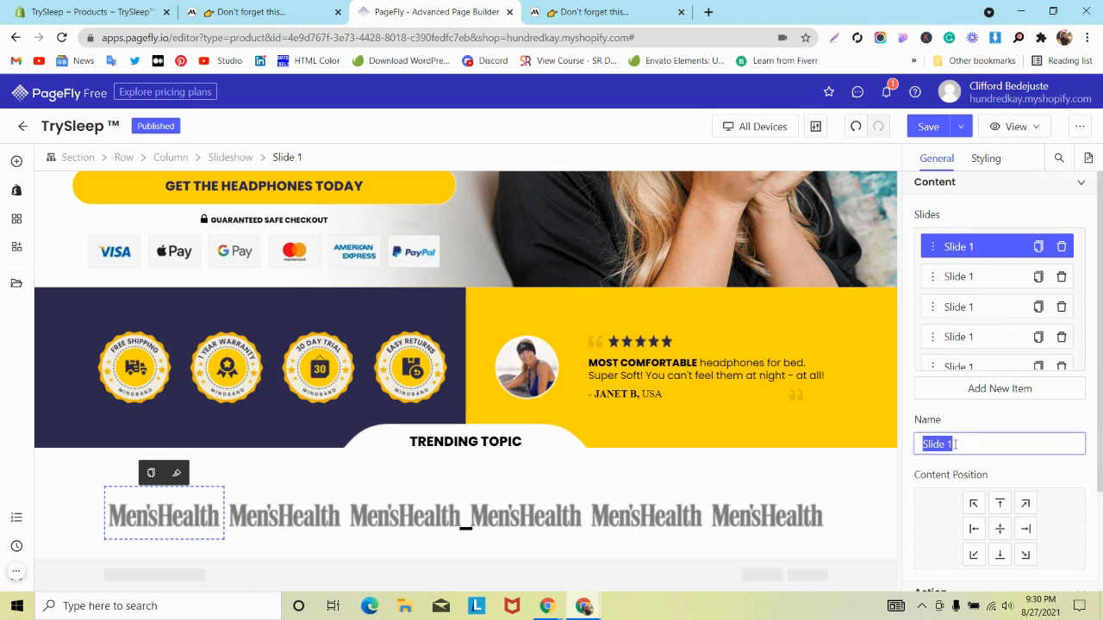
type("Mens Health")
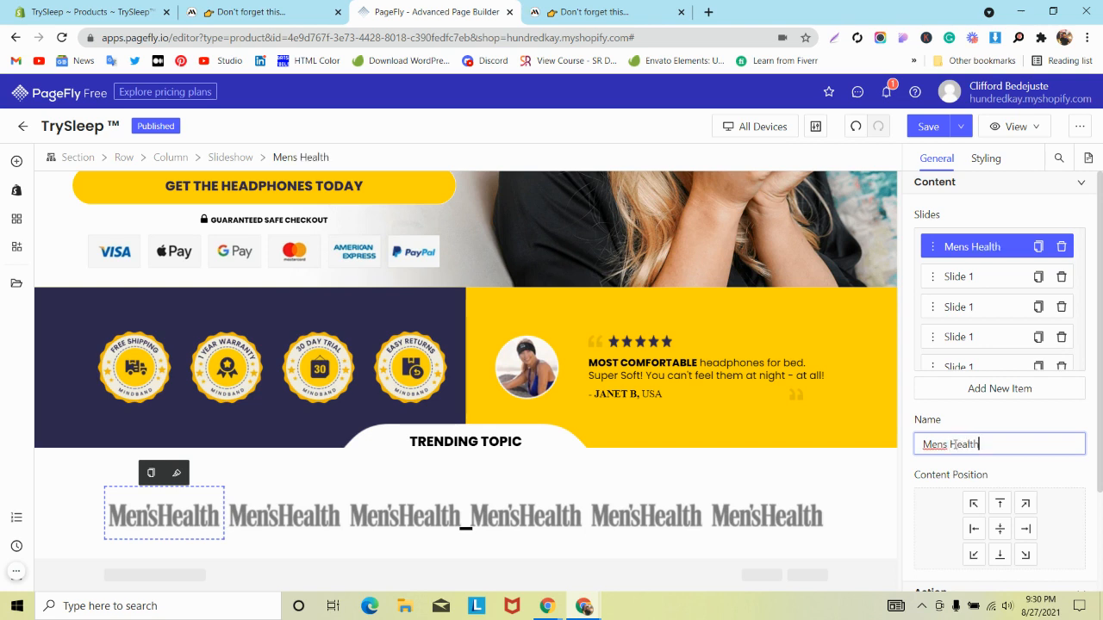
left_click(979, 423)
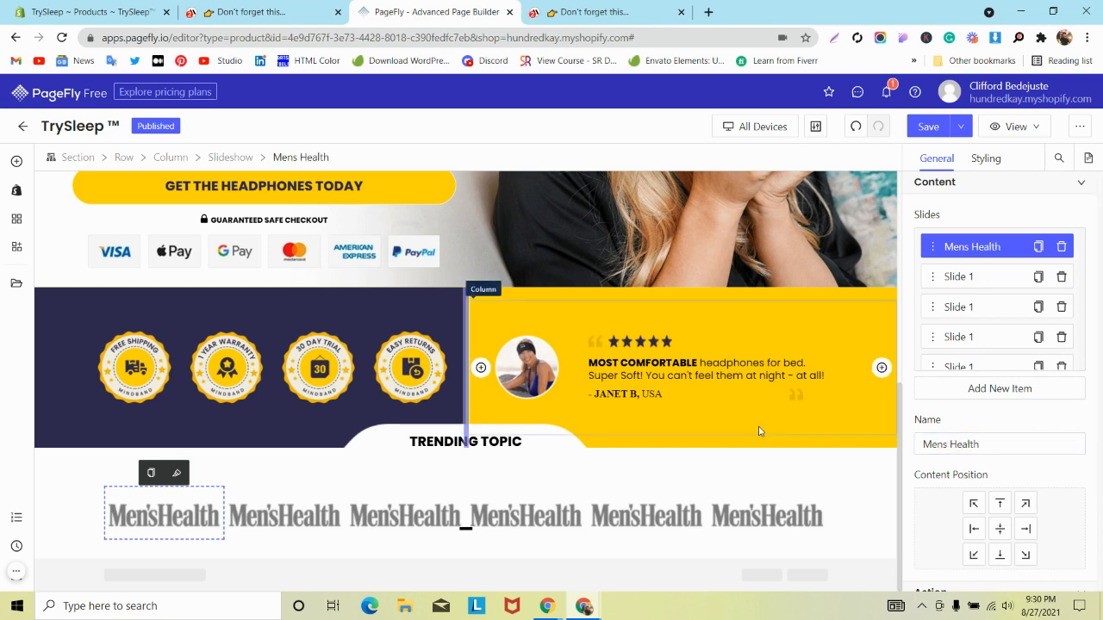
- Check the logo spacing on the reference Mindband page and set the slideshow's gutter to 30 px
left_click(238, 492)
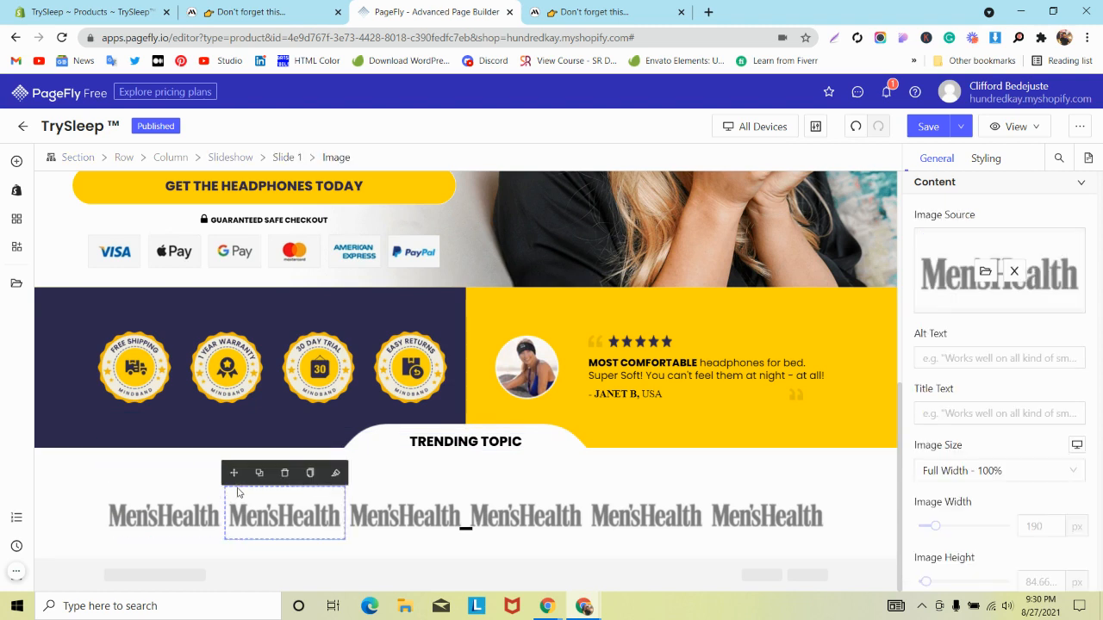
left_click(221, 159)
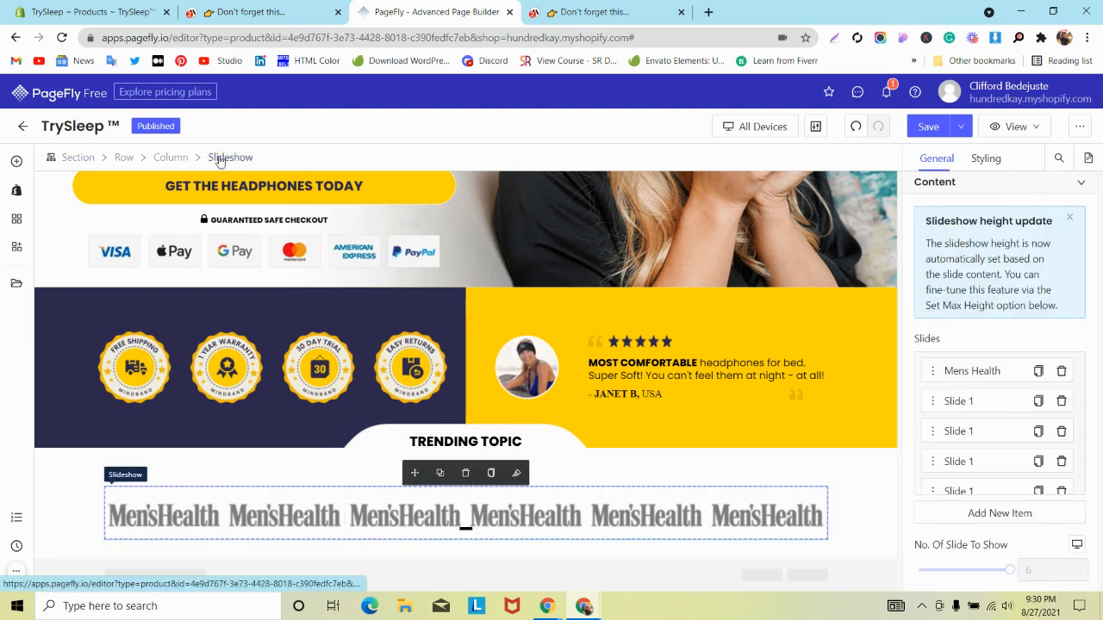
scroll(1038, 528, "down", 4)
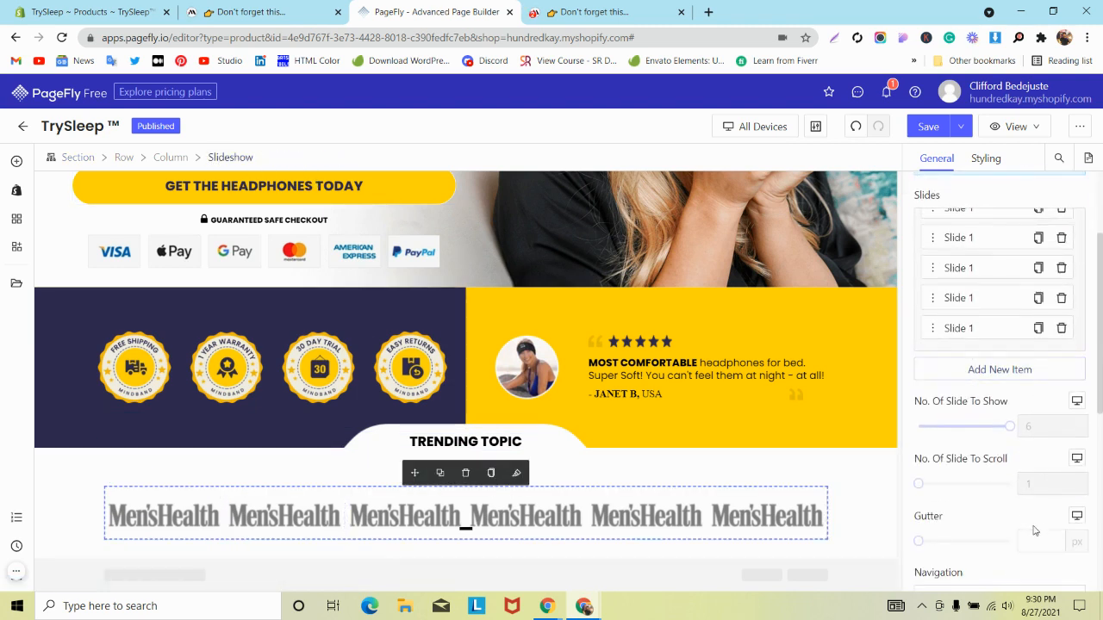
scroll(1035, 517, "down", 2)
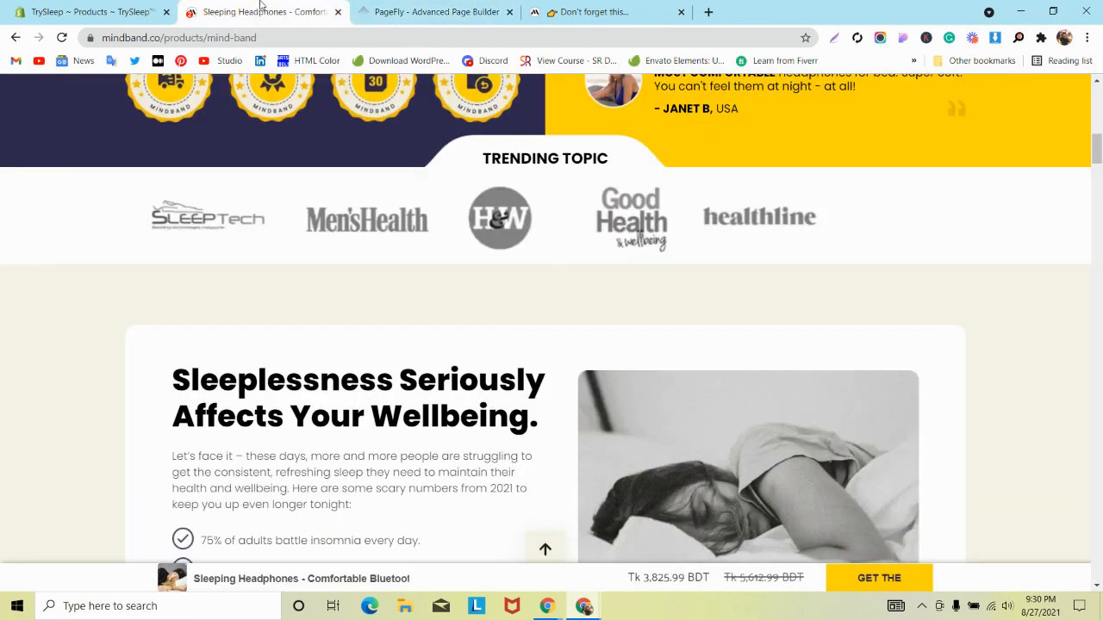
left_click(258, 12)
left_click(435, 12)
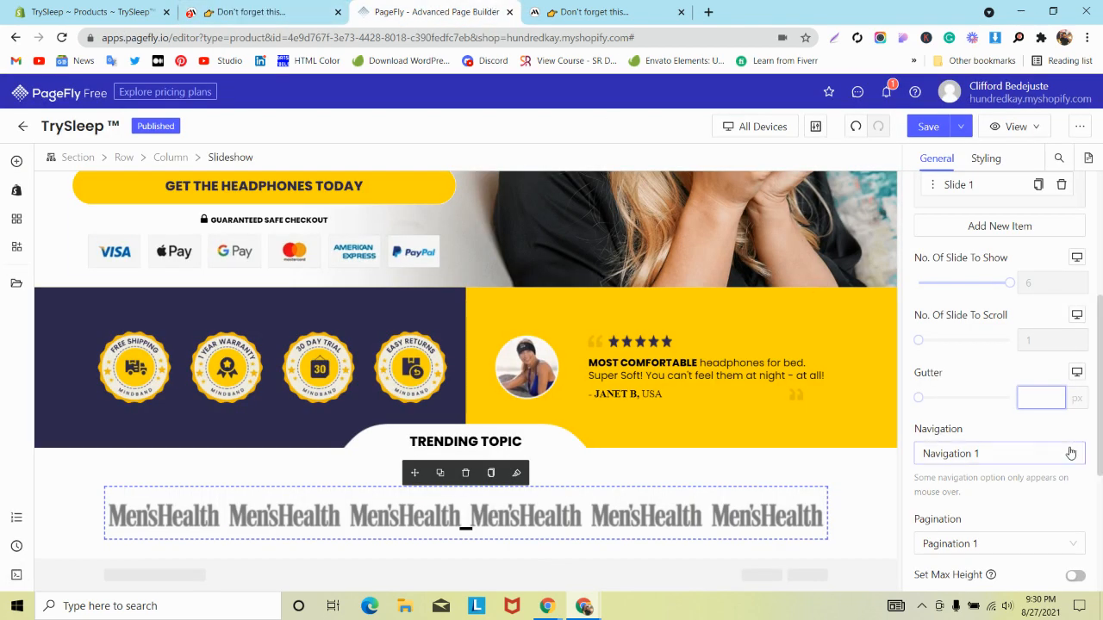
type("30")
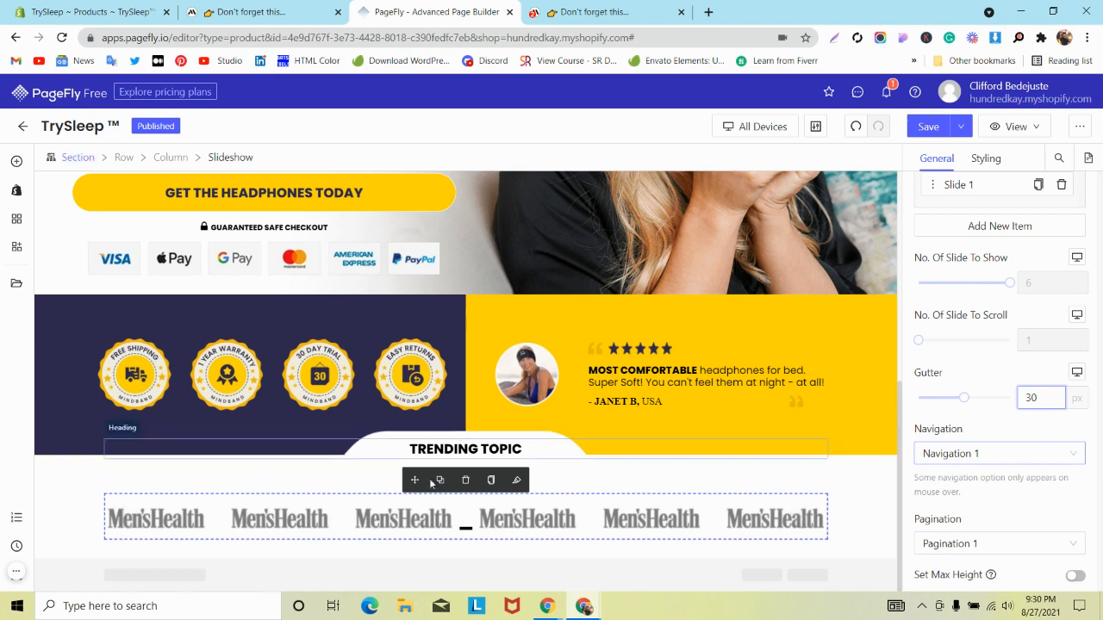
- Set the pagination of the Men's Health logo slideshow to None
left_click(81, 501)
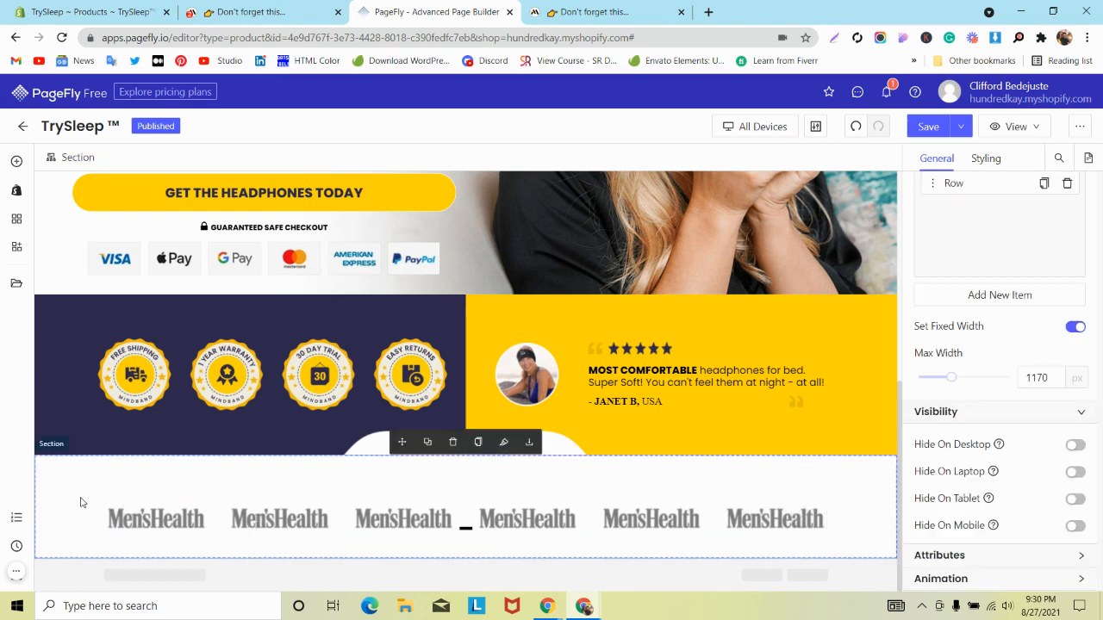
left_click(135, 508)
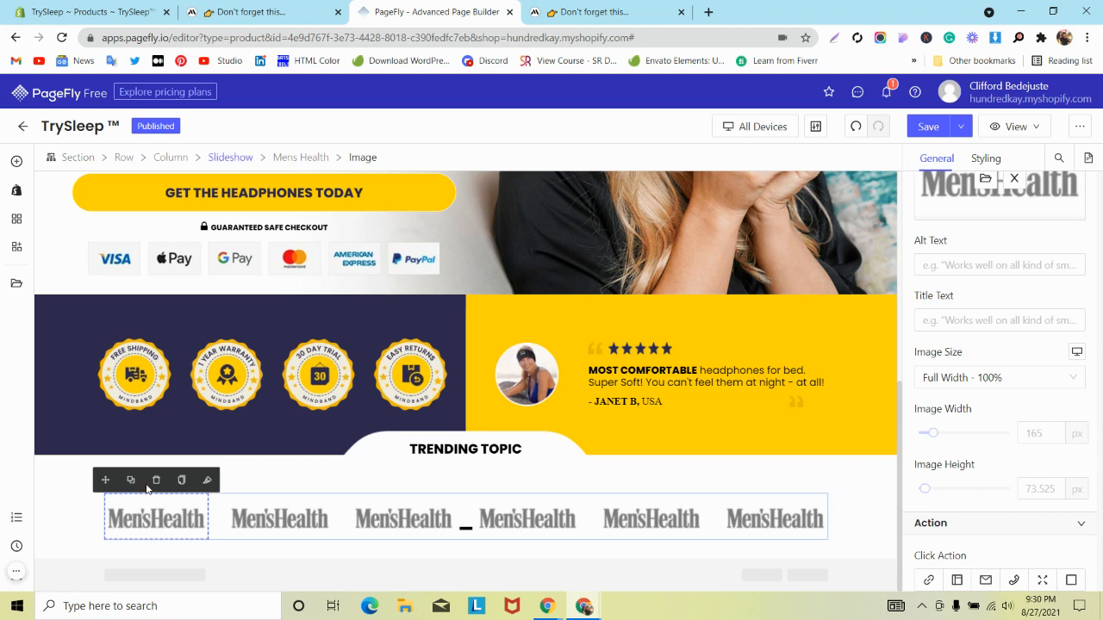
left_click(229, 157)
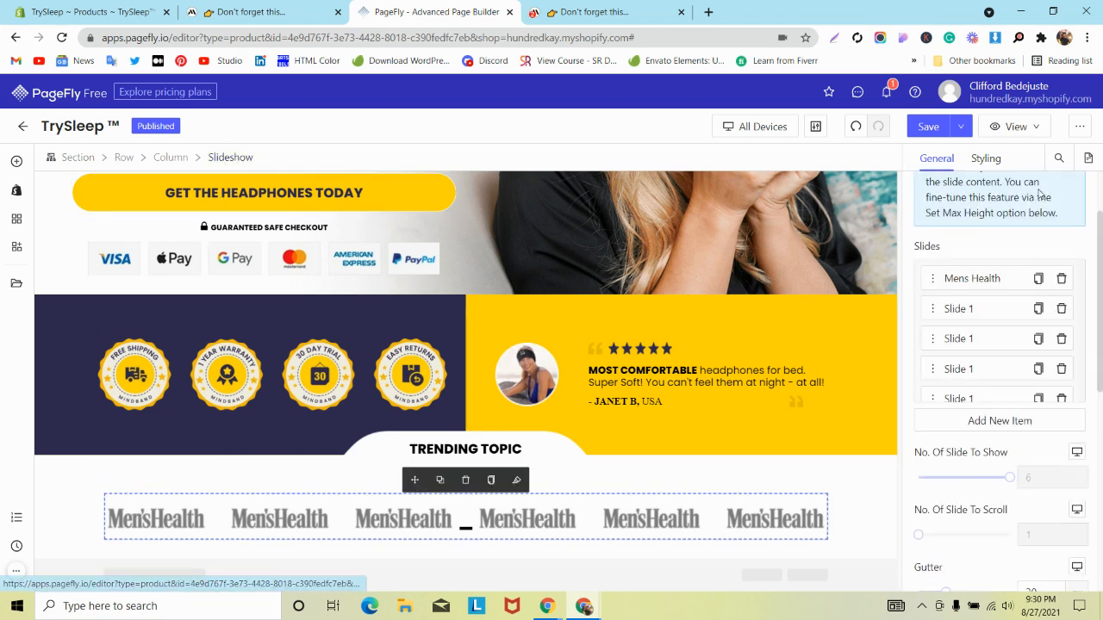
scroll(930, 384, "down", 1)
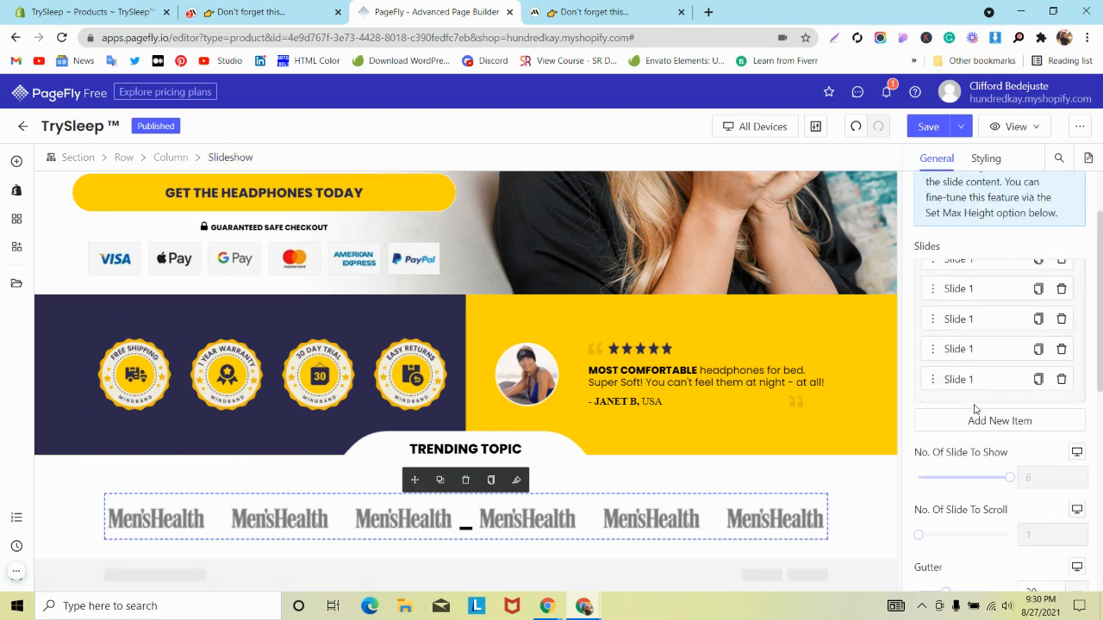
scroll(974, 409, "down", 2)
scroll(974, 406, "down", 3)
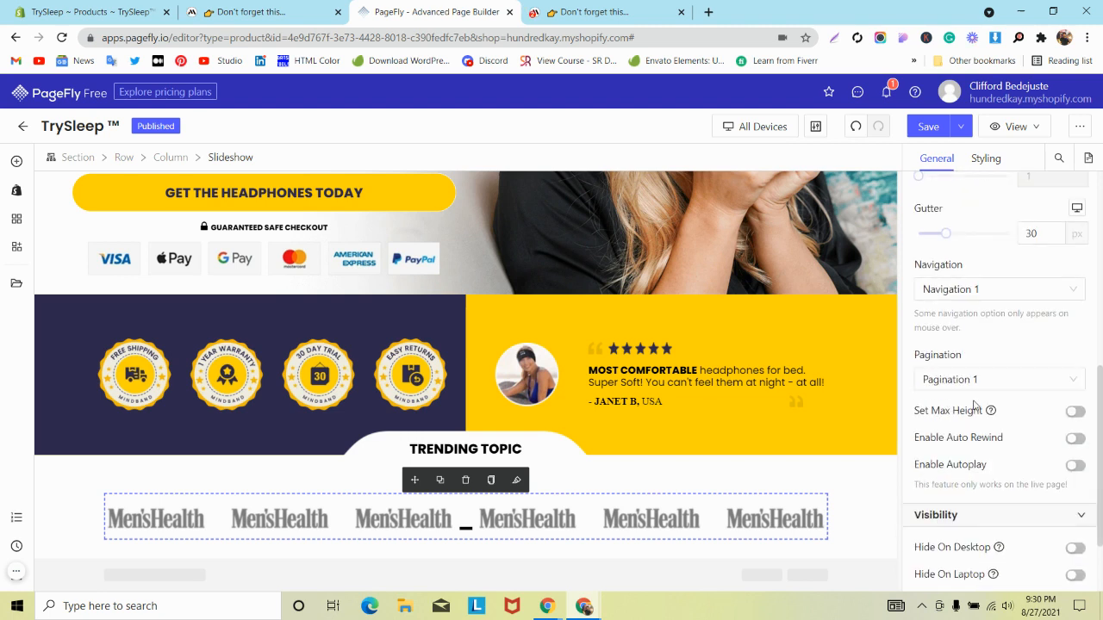
left_click(975, 383)
left_click(966, 411)
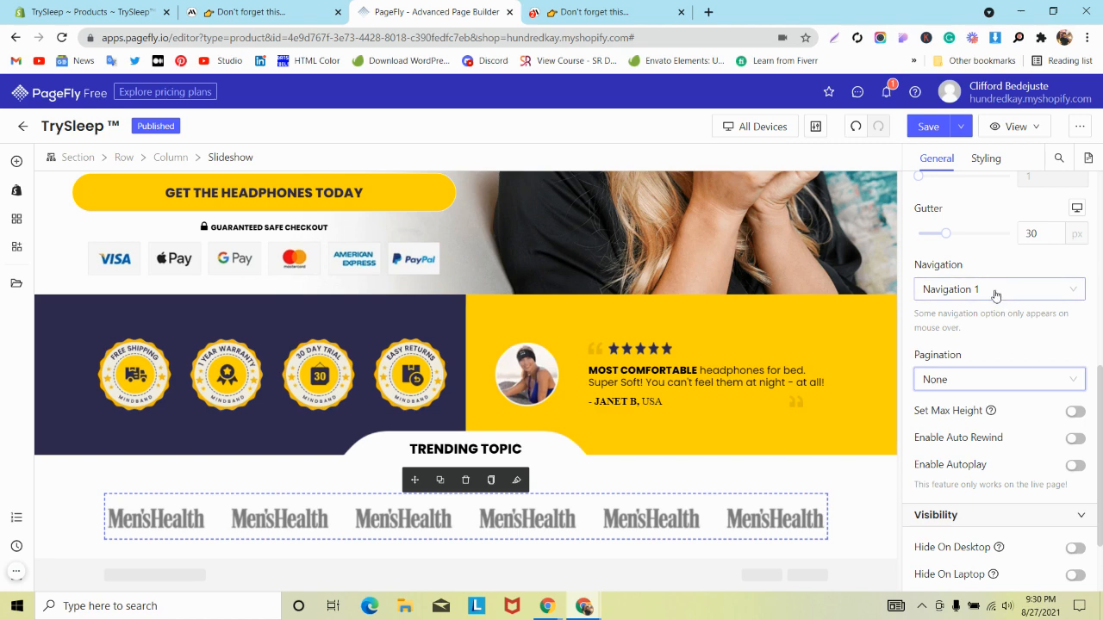
- For the laptop view, set the logo slideshow to show 6 slides with a 30 px gutter
left_click(265, 8)
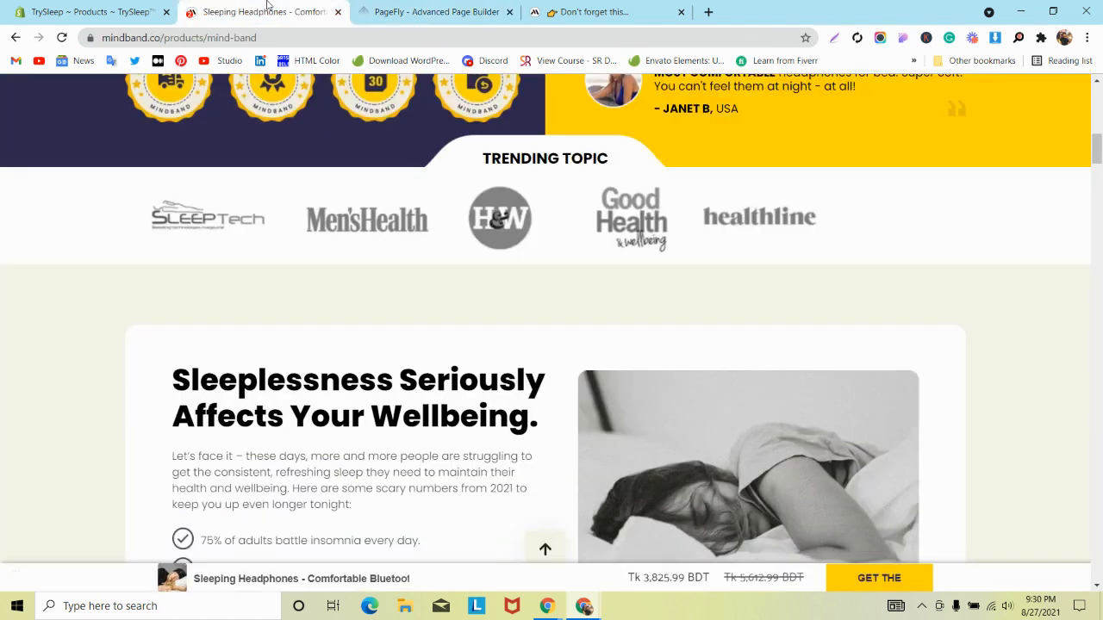
left_click(483, 12)
left_click(752, 126)
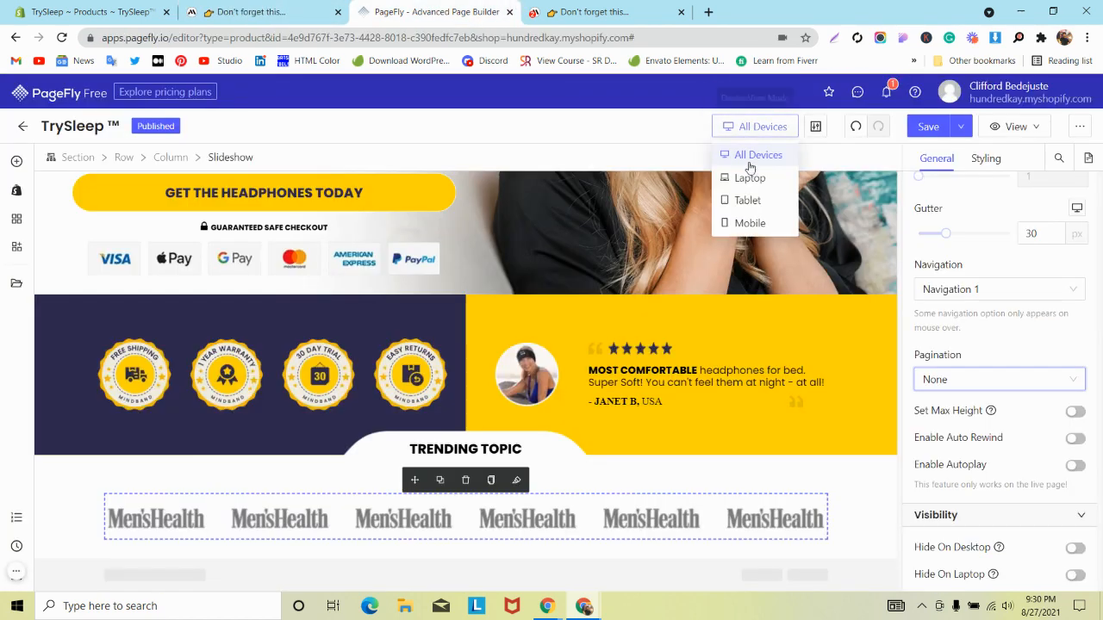
left_click(747, 178)
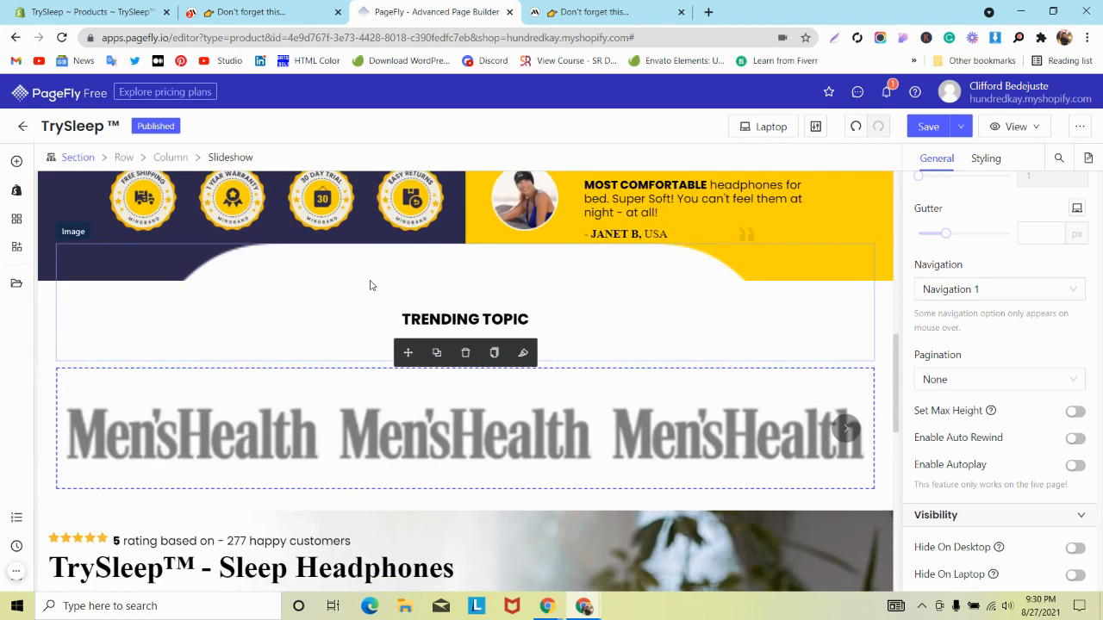
left_click(288, 387)
left_click(230, 157)
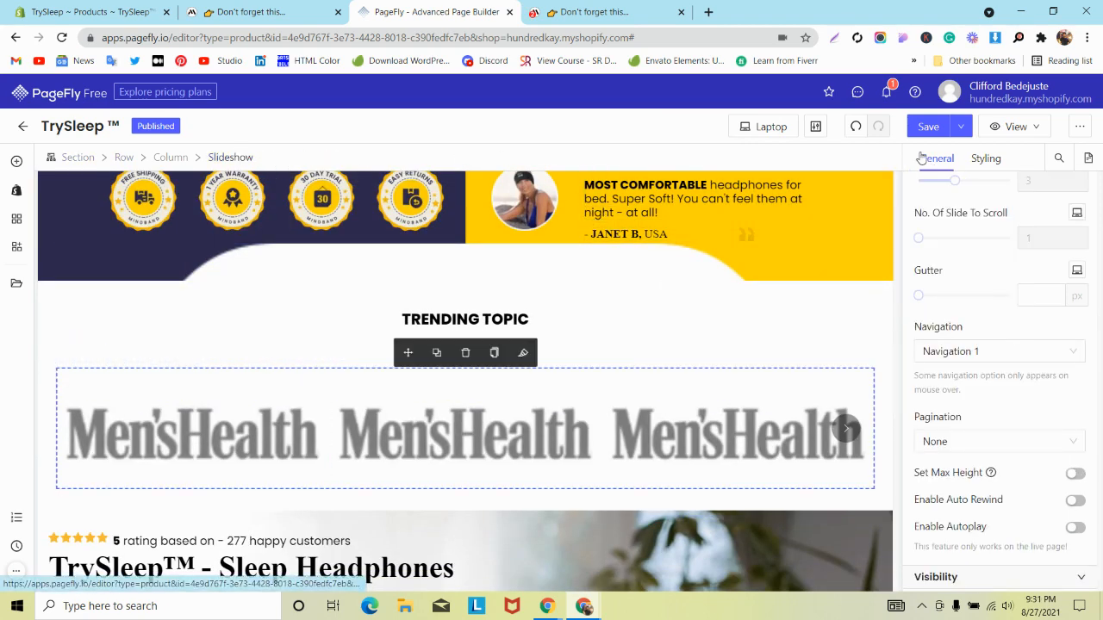
scroll(999, 251, "up", 2)
left_click_drag(998, 252, 1007, 258)
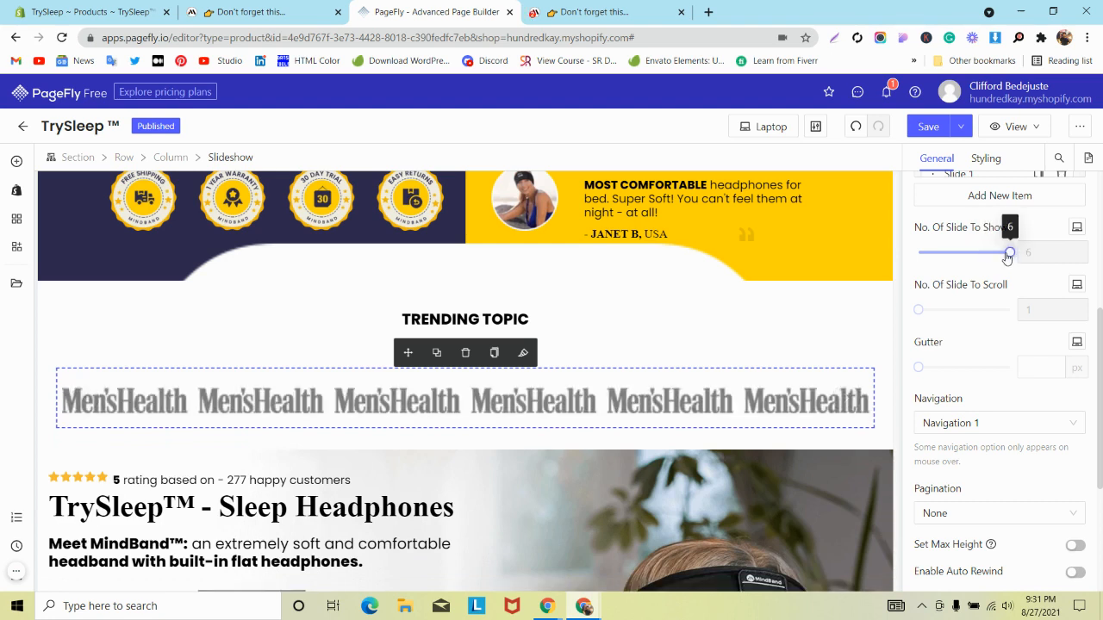
left_click(1030, 373)
type("30")
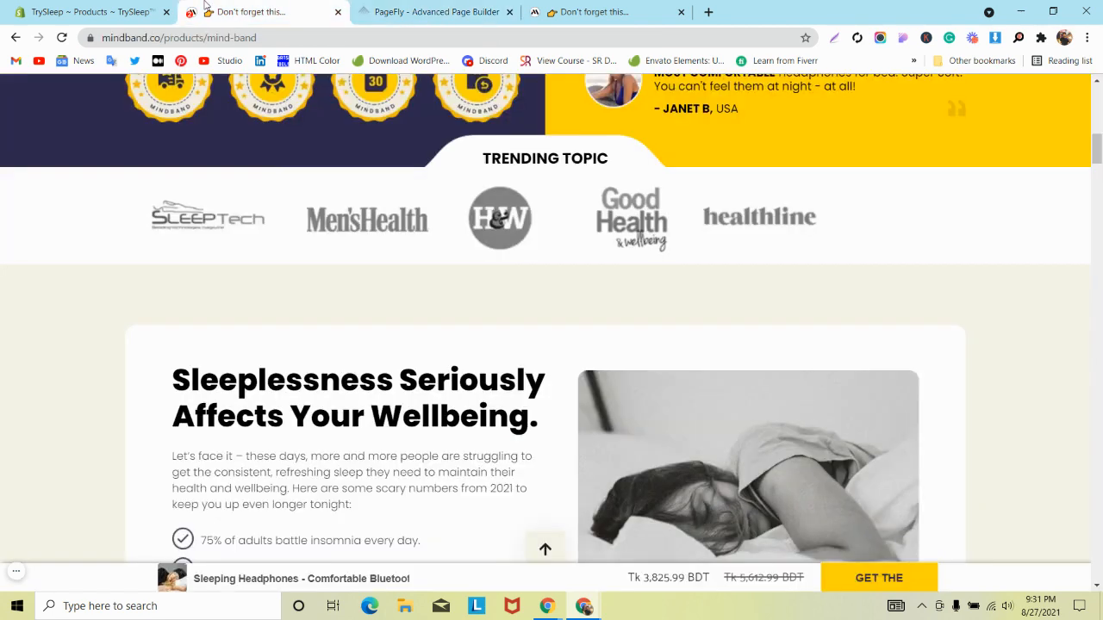
- Inspect the reference Mindband page's logo strip as displayed on an iPad Pro, and return to the PageFly editor
left_click(259, 12)
right_click(360, 170)
left_click(401, 402)
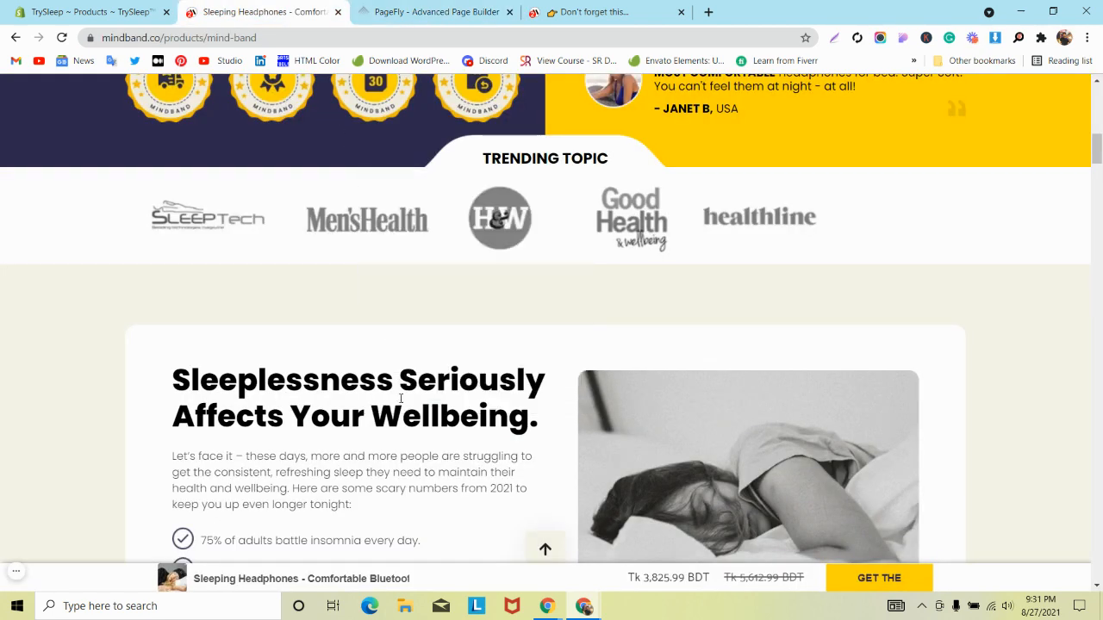
left_click(281, 84)
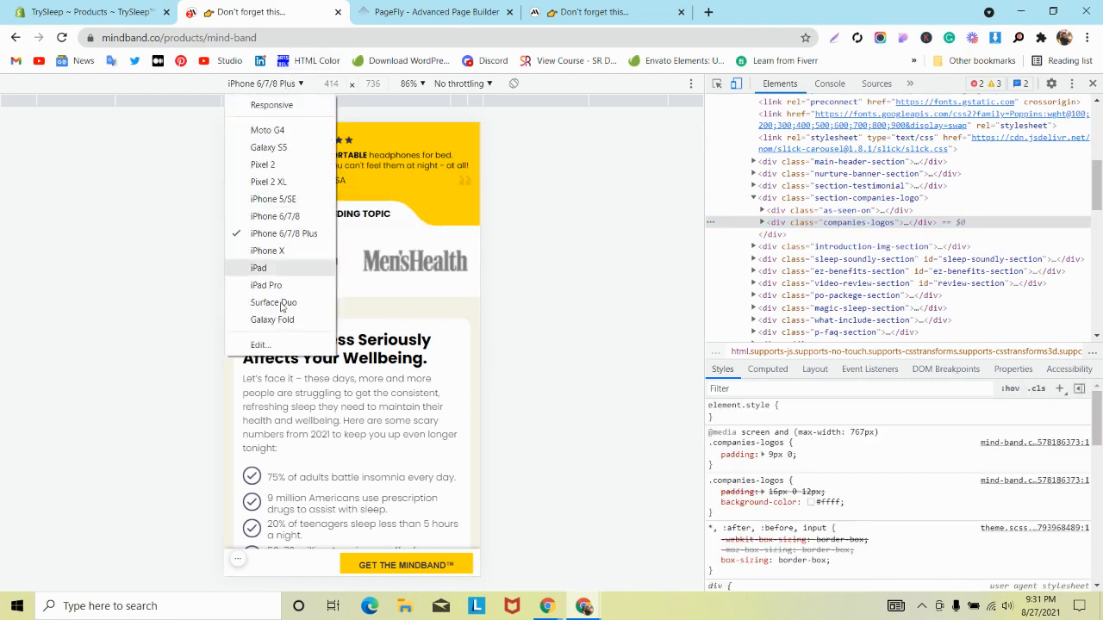
left_click(282, 286)
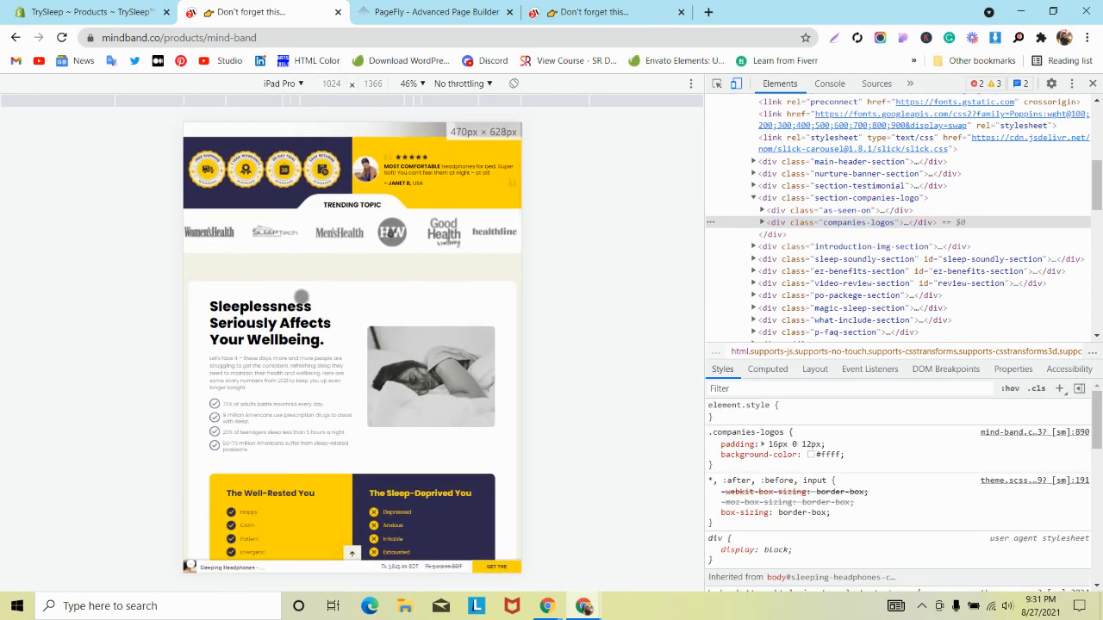
left_click(413, 5)
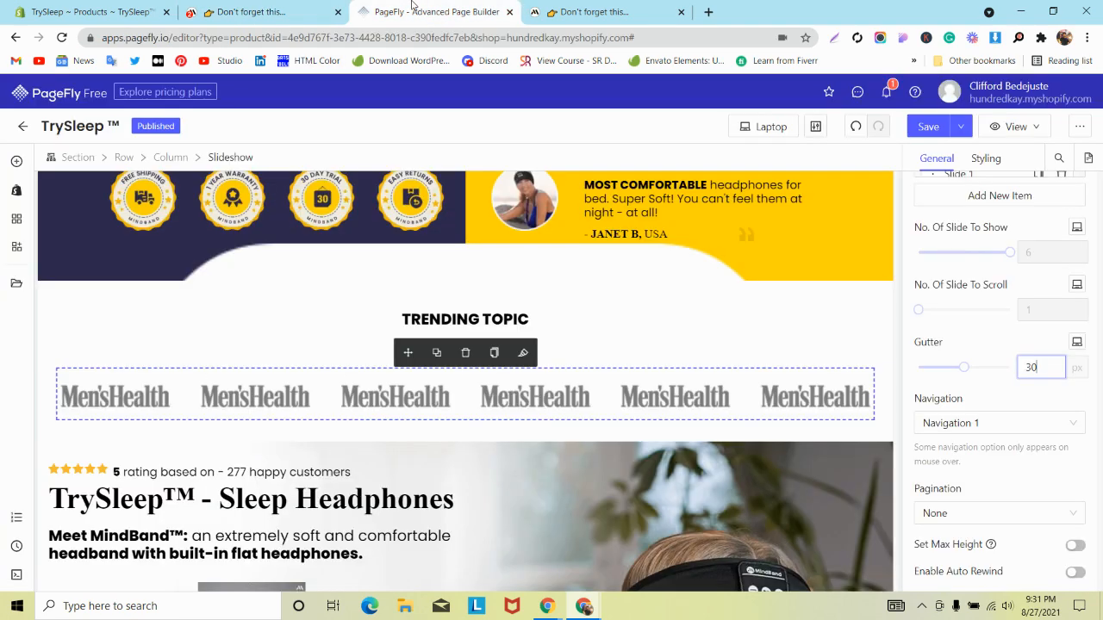
- For the tablet view, set the logo slideshow to show 6 slides with a 20 px gutter
left_click(773, 127)
left_click(760, 201)
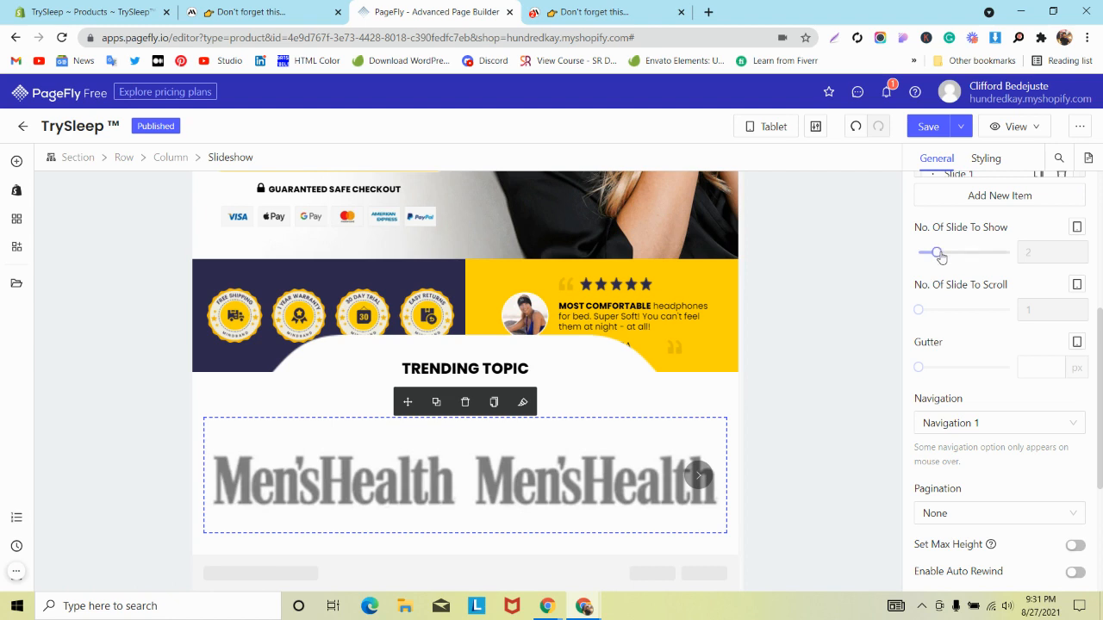
left_click_drag(941, 258, 1008, 253)
left_click(1030, 368)
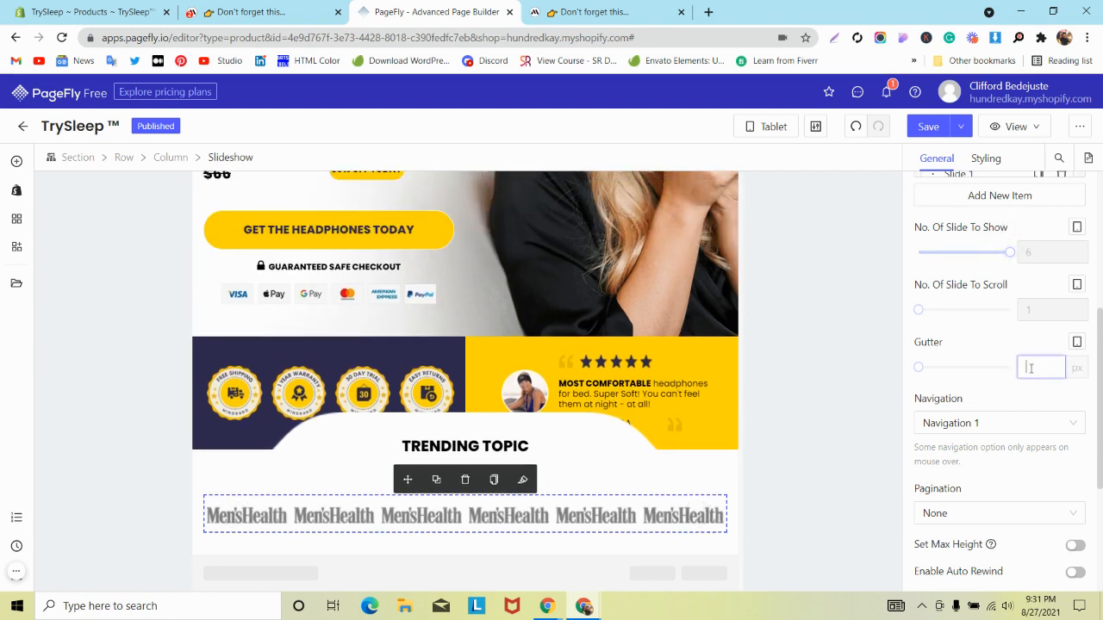
type("30")
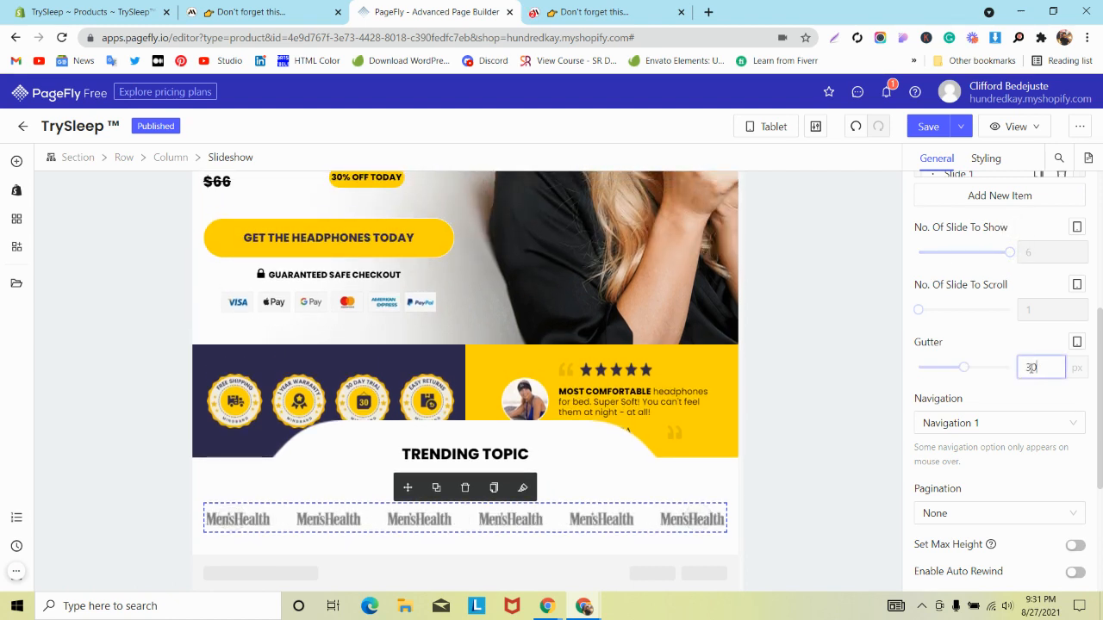
type("20")
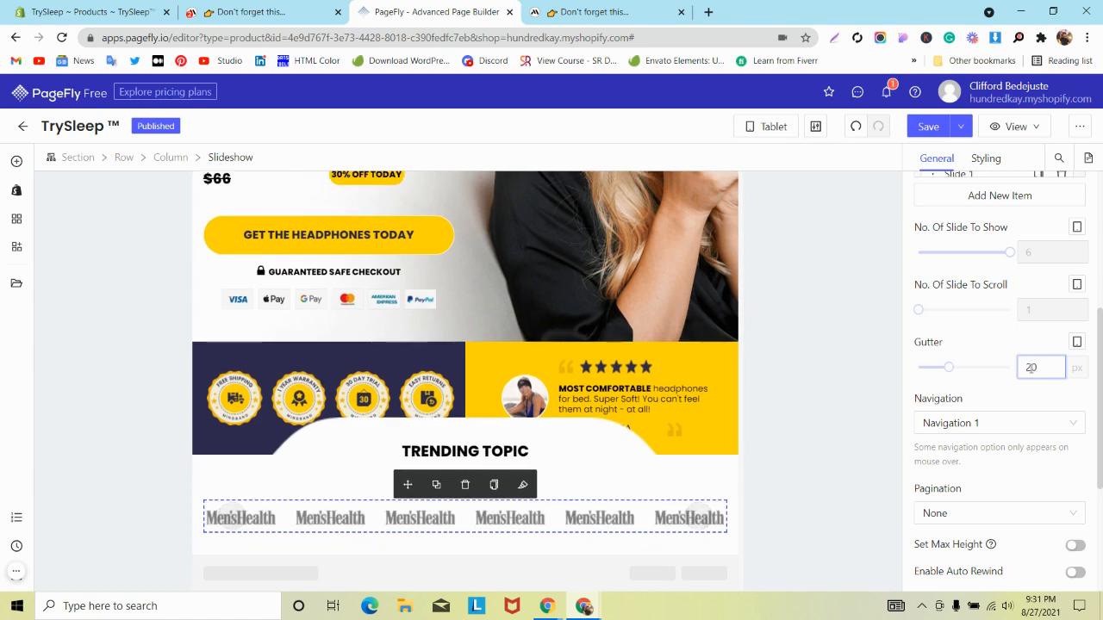
- In the mobile view, move the mobile-only product section above the trust badges section
left_click(769, 128)
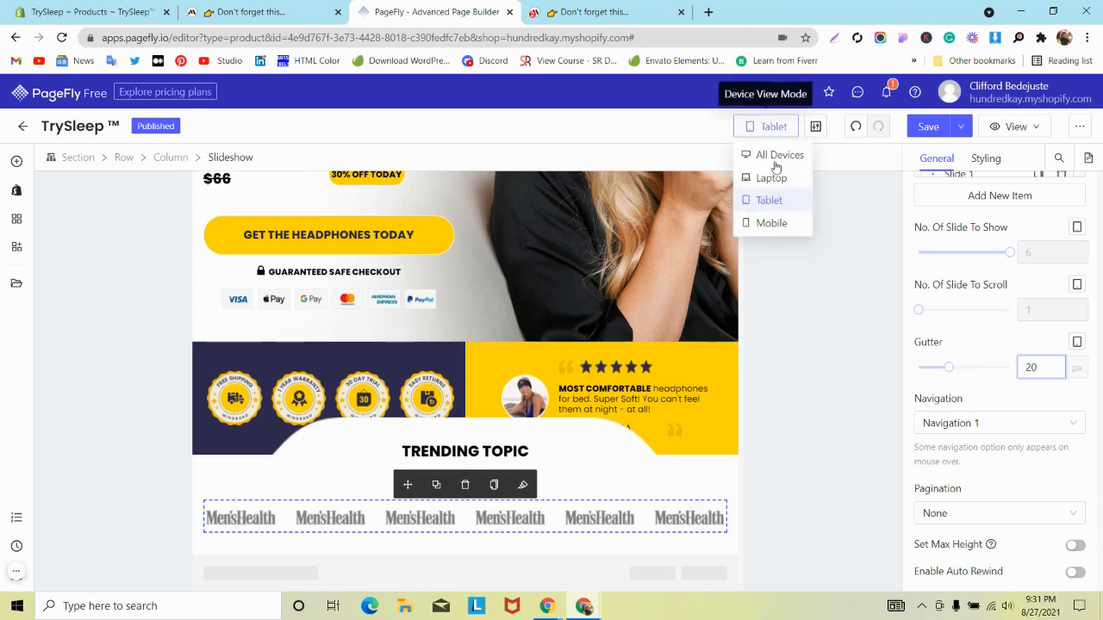
left_click(769, 221)
scroll(440, 341, "down", 6)
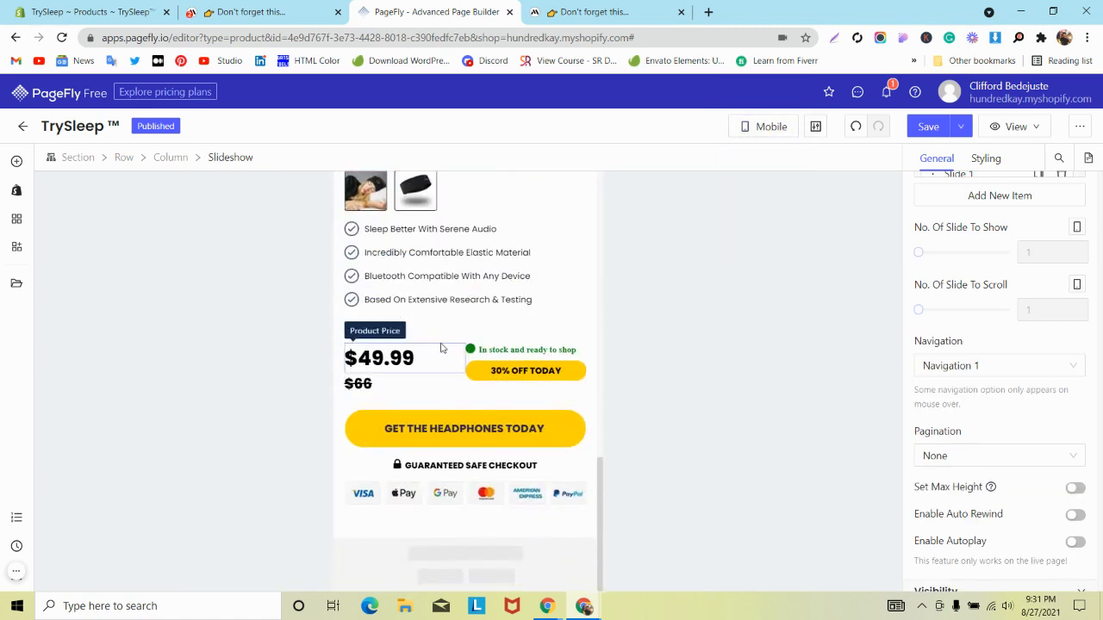
scroll(441, 352, "up", 10)
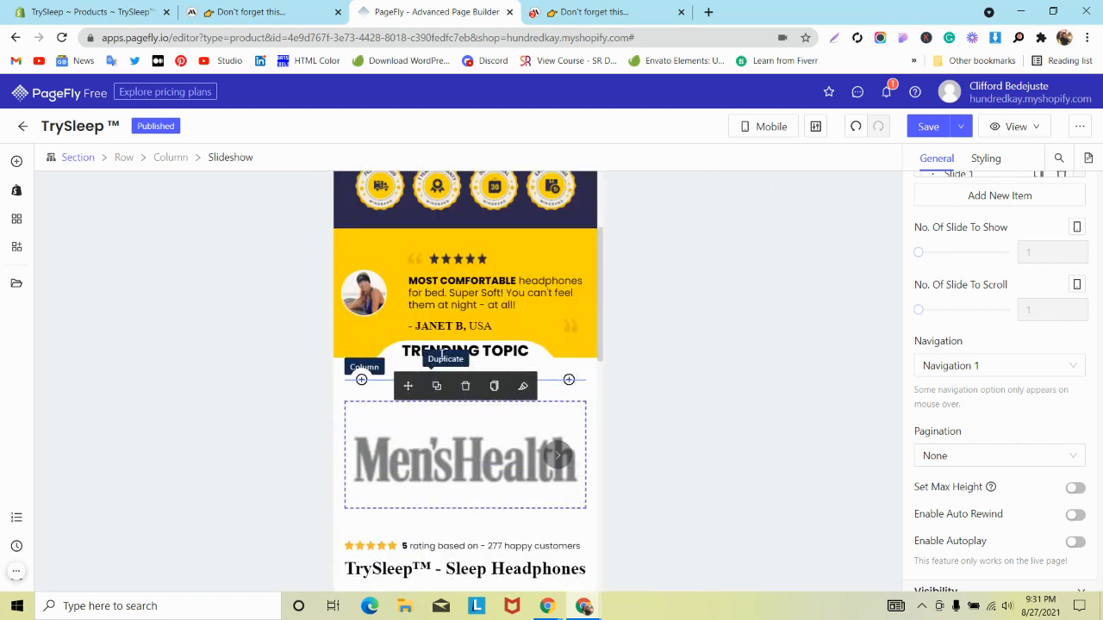
scroll(345, 385, "down", 3)
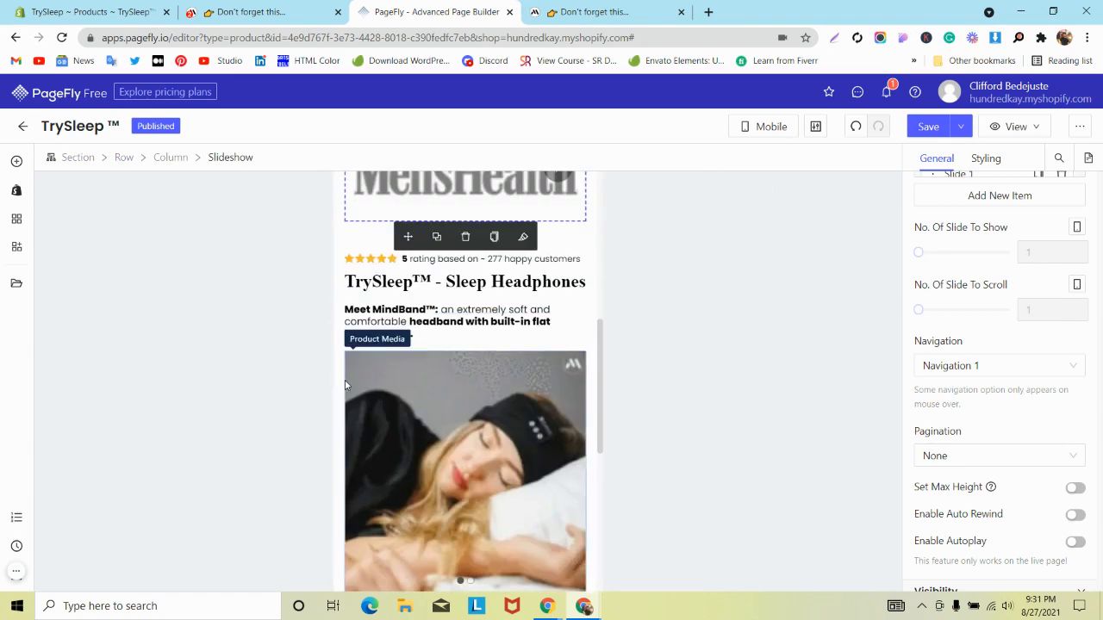
scroll(344, 385, "up", 5)
scroll(344, 385, "down", 4)
scroll(344, 387, "up", 2)
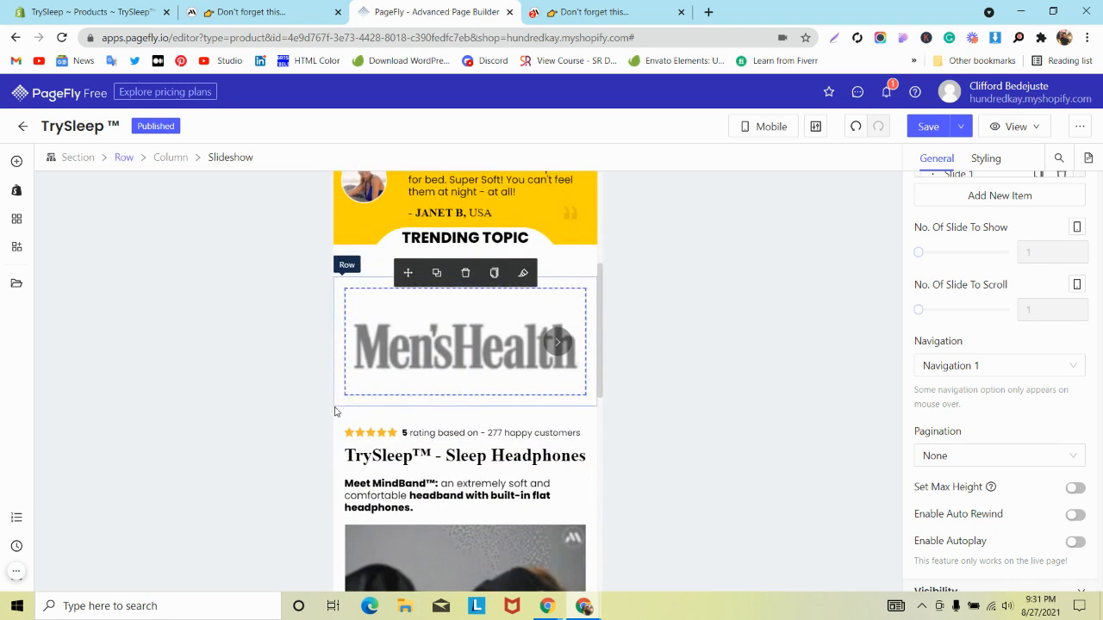
left_click(347, 404)
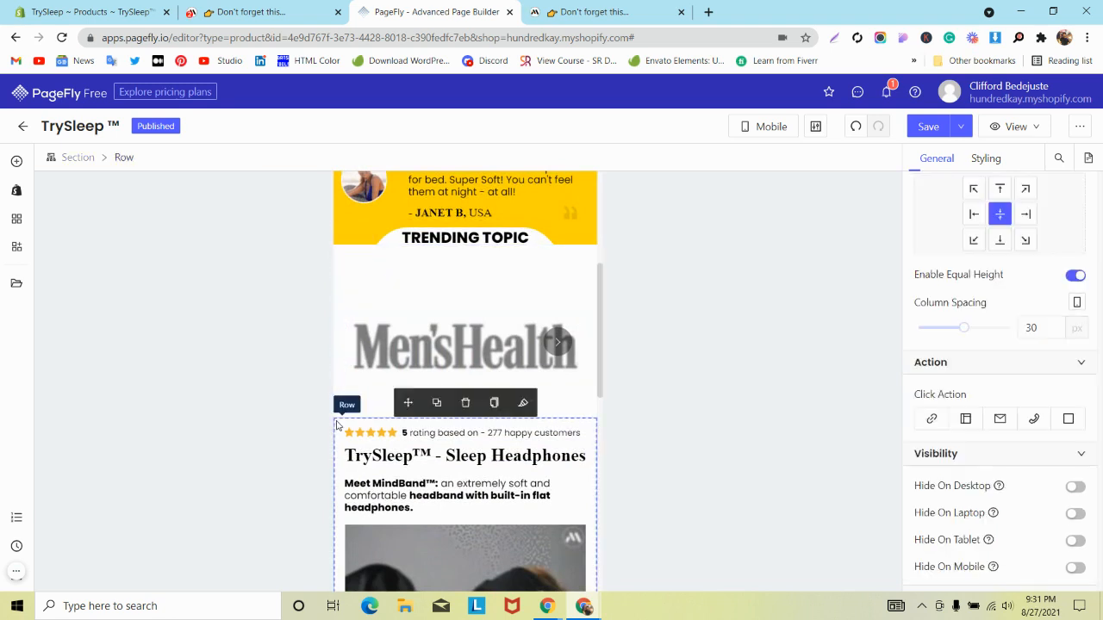
left_click(77, 157)
left_click_drag(394, 402, 428, 240)
scroll(383, 282, "down", 10)
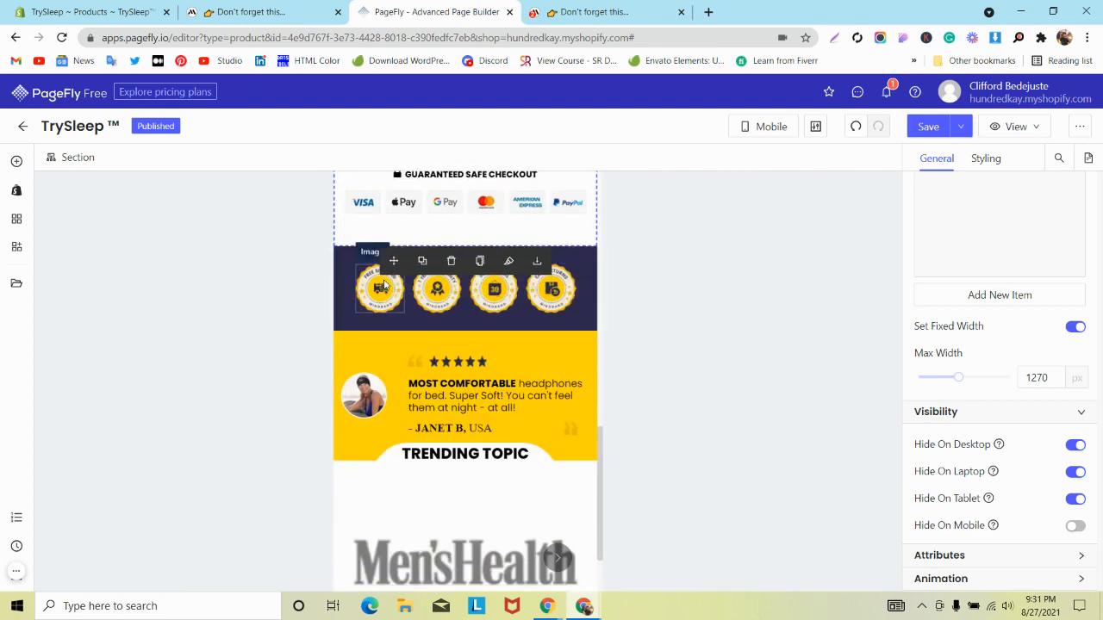
scroll(384, 287, "up", 3)
scroll(383, 287, "down", 3)
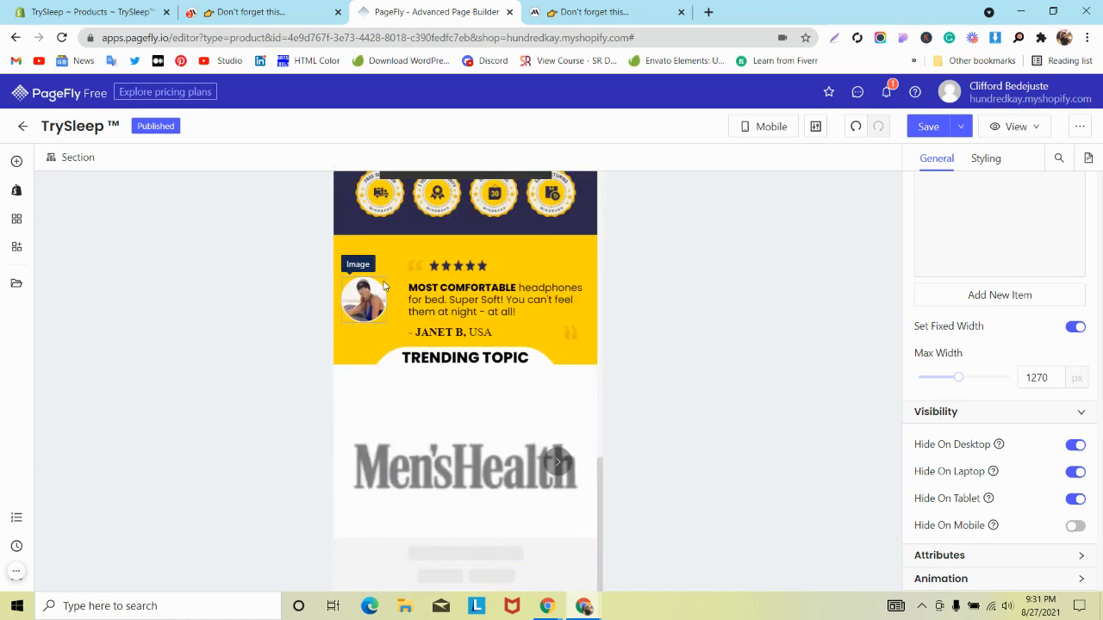
- Set the logo slideshow's number of slides to show to 2 for the mobile view
left_click(385, 437)
left_click(233, 157)
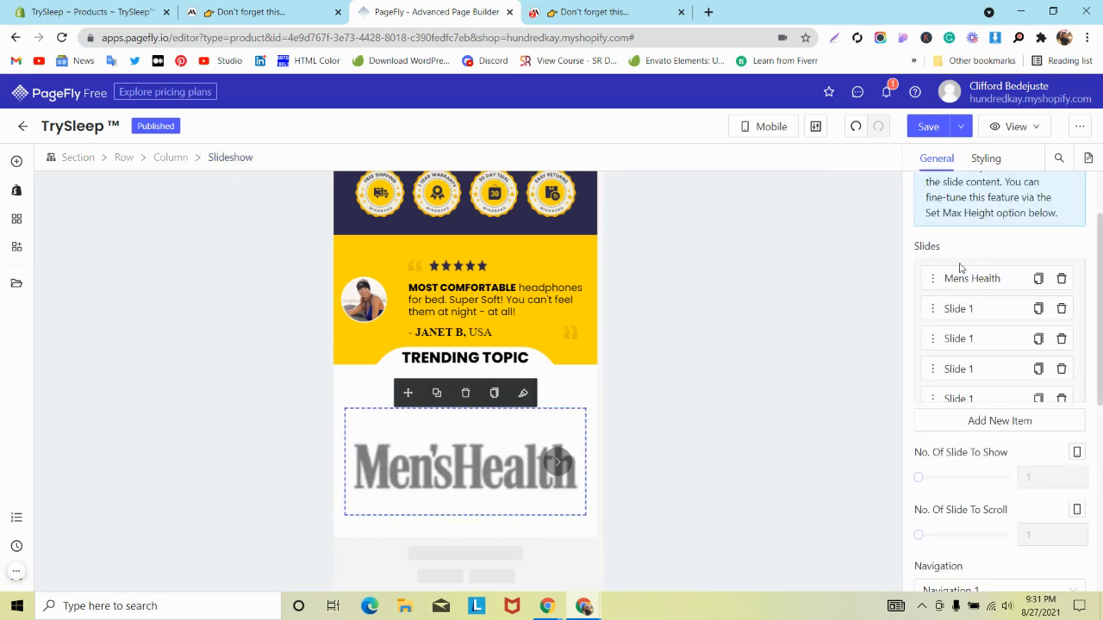
scroll(970, 362, "down", 2)
left_click(942, 336)
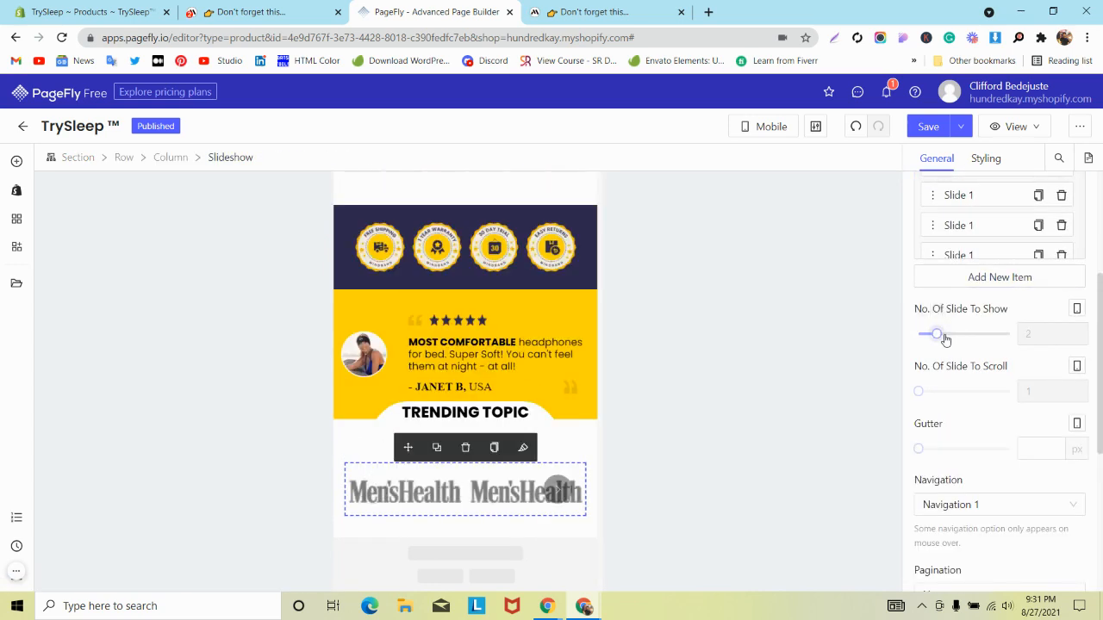
scroll(991, 396, "down", 3)
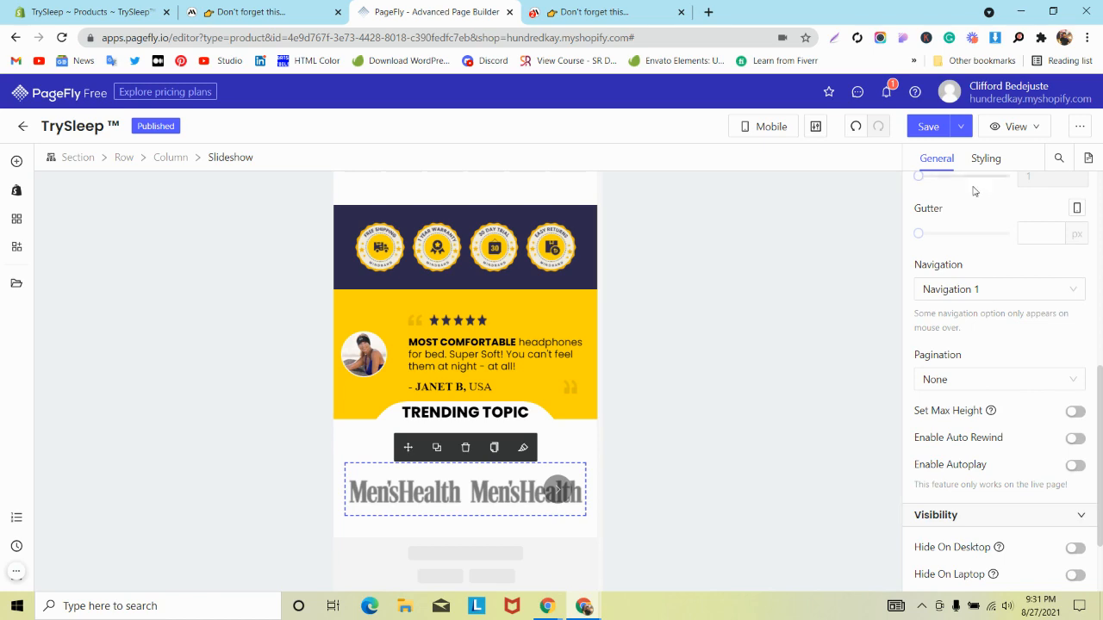
scroll(969, 258, "down", 2)
- Check the reference Mindband page's logo strip as displayed on an iPhone 6/7/8 Plus, and return to the PageFly editor
left_click(230, 7)
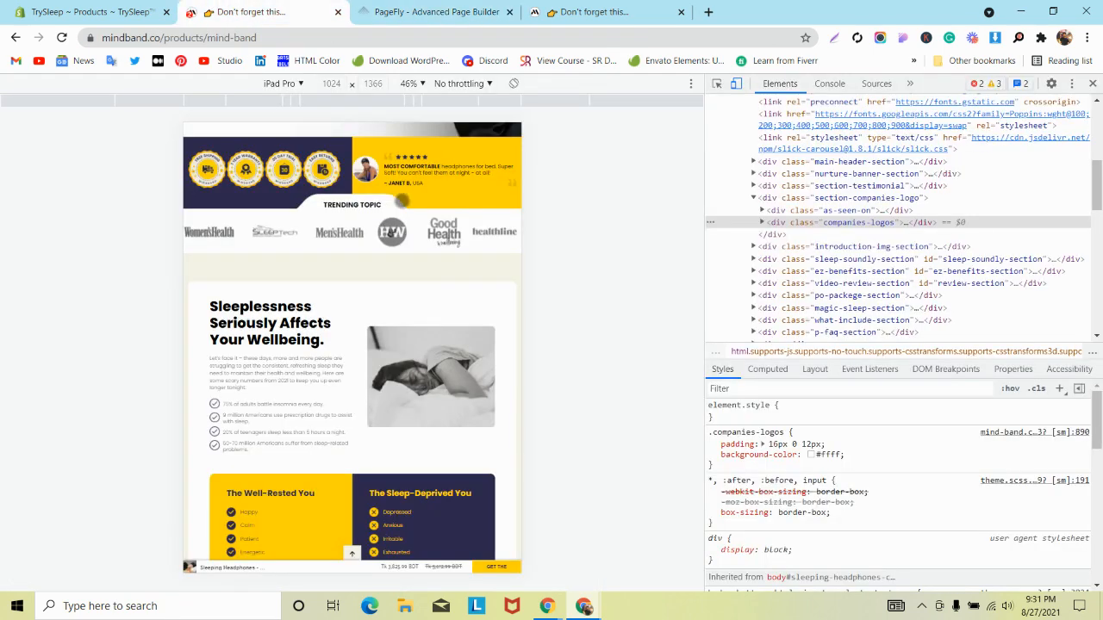
left_click(289, 84)
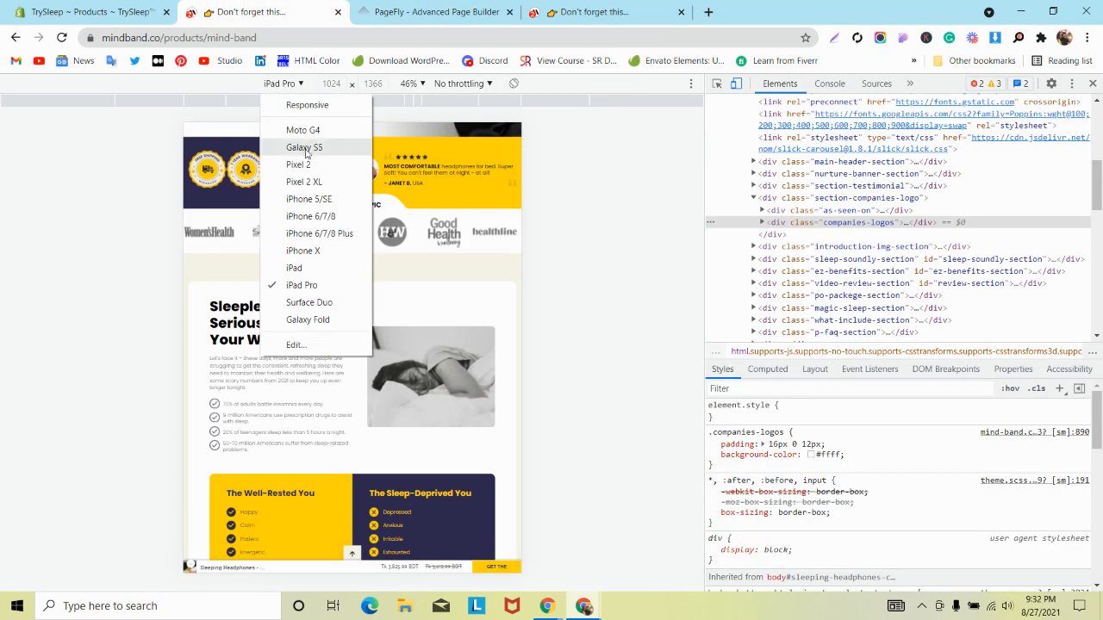
left_click(312, 234)
scroll(308, 254, "up", 4)
scroll(309, 258, "up", 2)
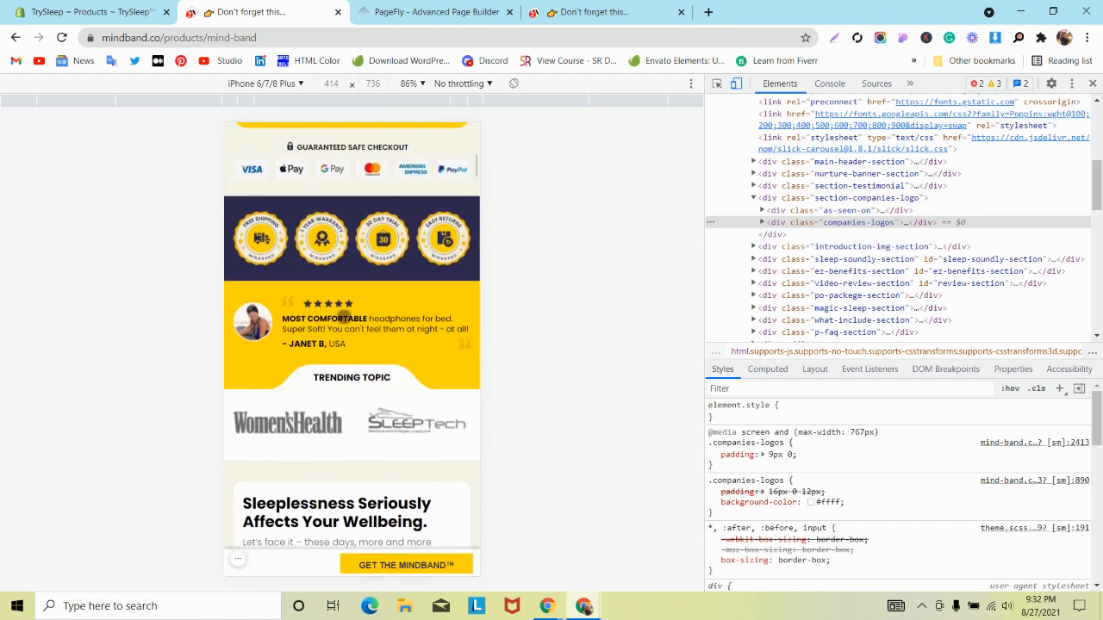
left_click(440, 11)
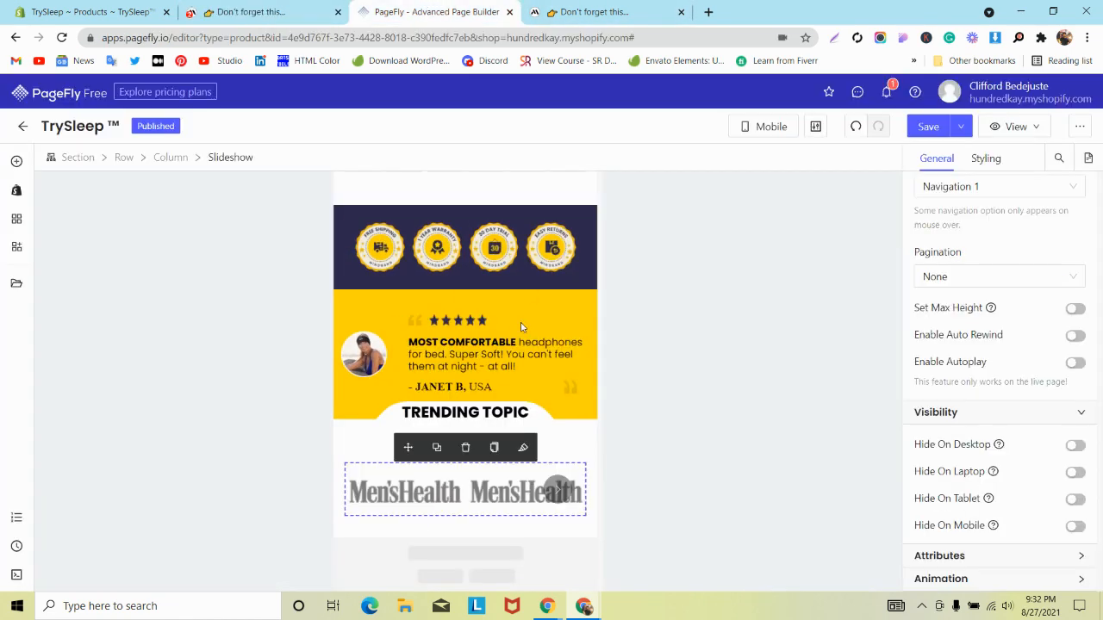
- Set the logo slideshow's navigation to None and enable autoplay
left_click(952, 200)
left_click(931, 214)
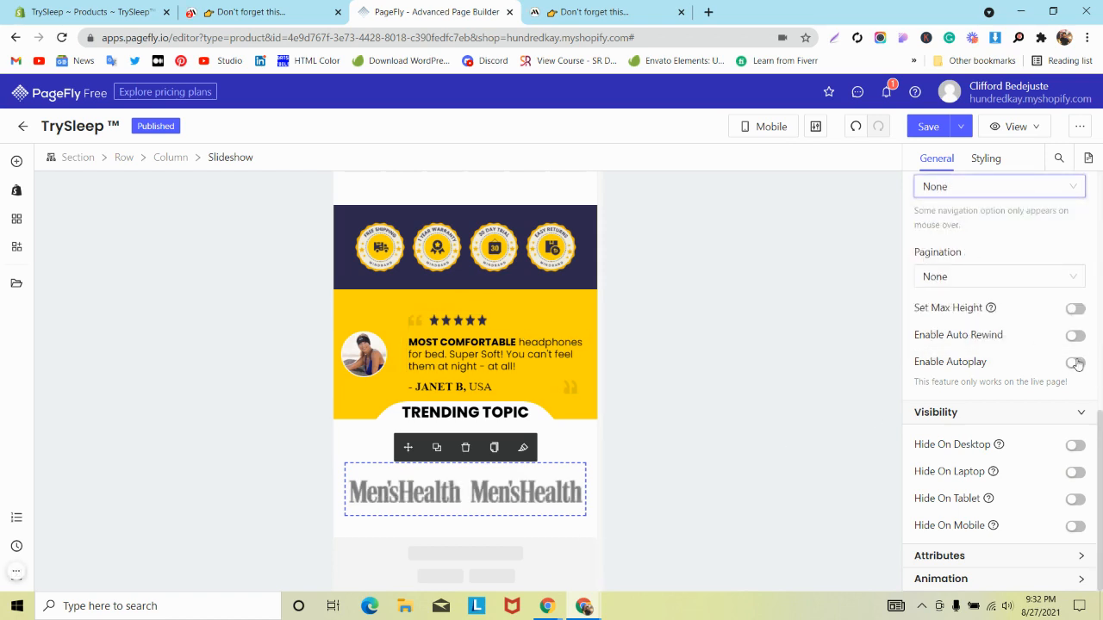
left_click(1074, 362)
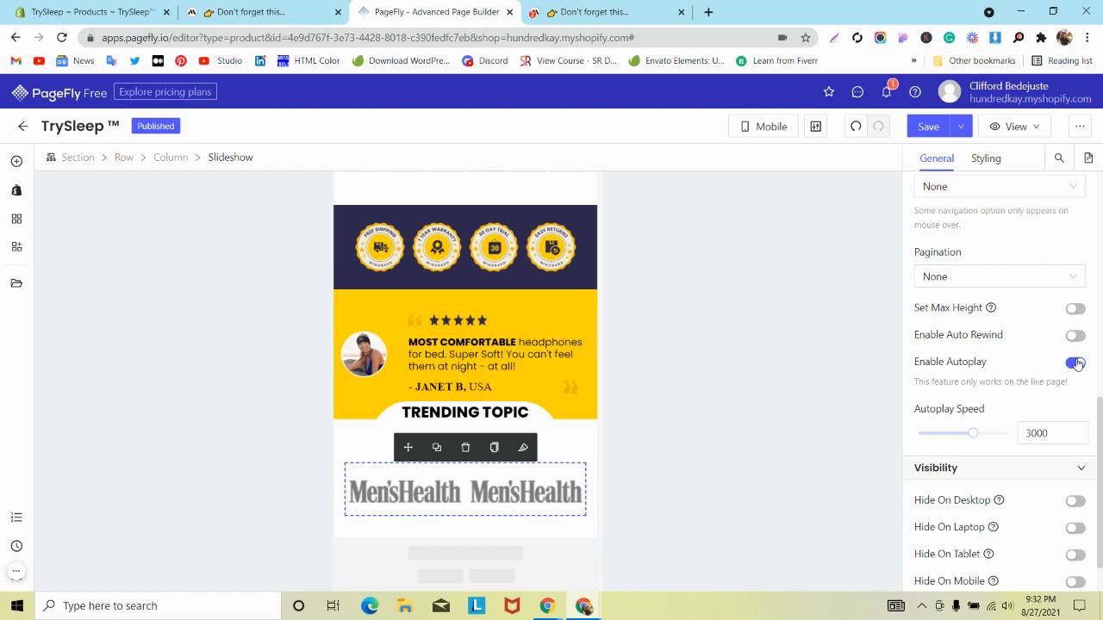
- Set the logo slideshow's gutter to 15 px for the mobile view
left_click(526, 491)
left_click(230, 157)
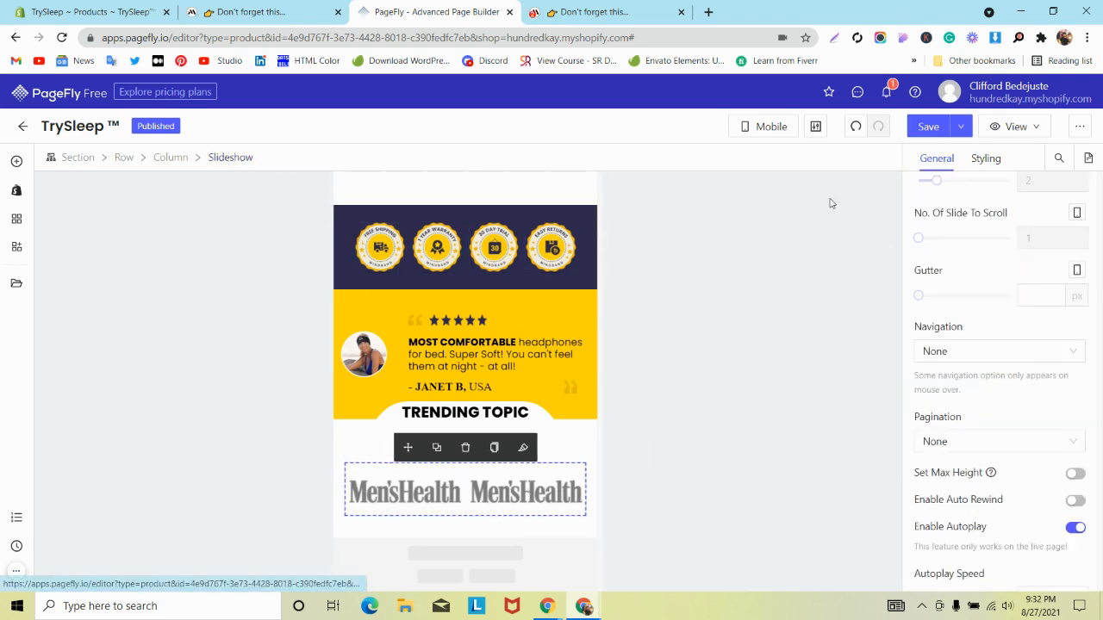
scroll(1040, 258, "up", 1)
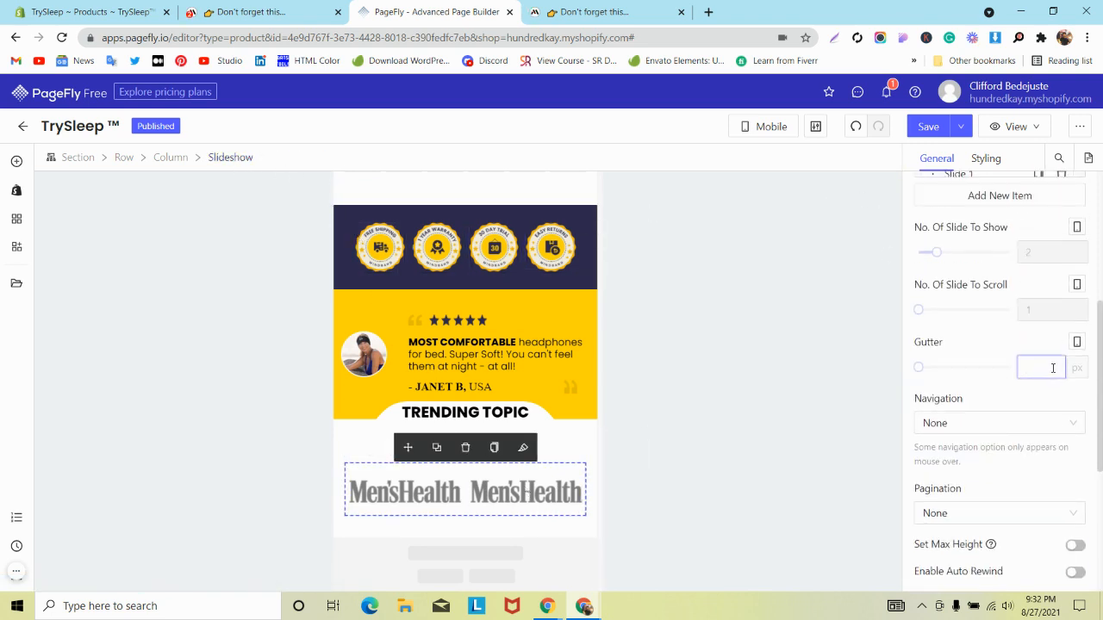
type("15")
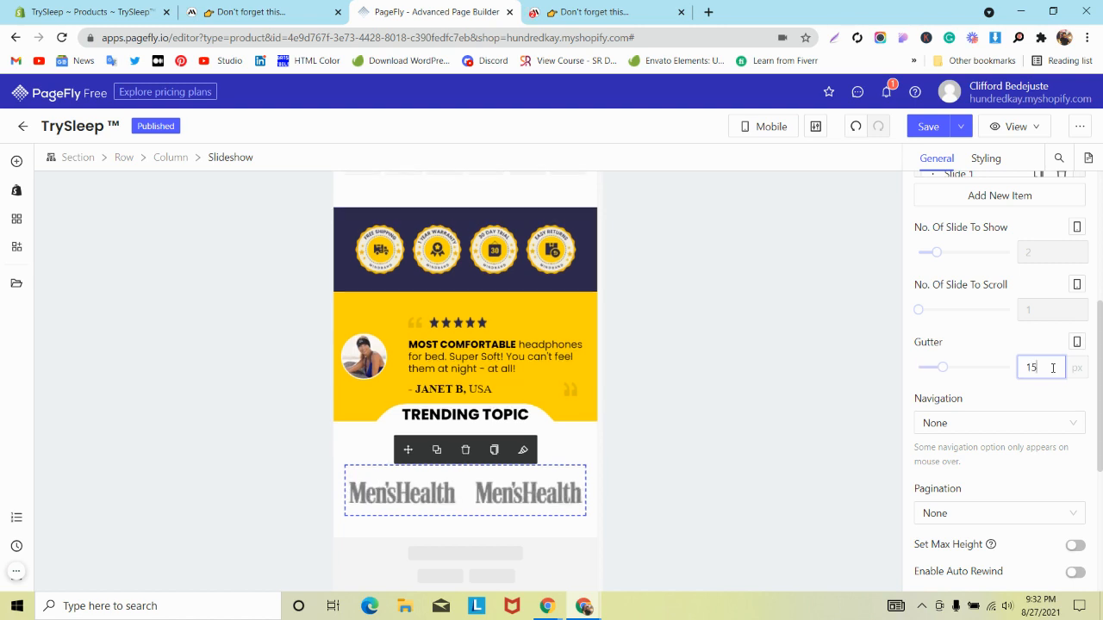
- Set the column spacing of the logo slideshow's row to 0 px for the mobile view
left_click(350, 462)
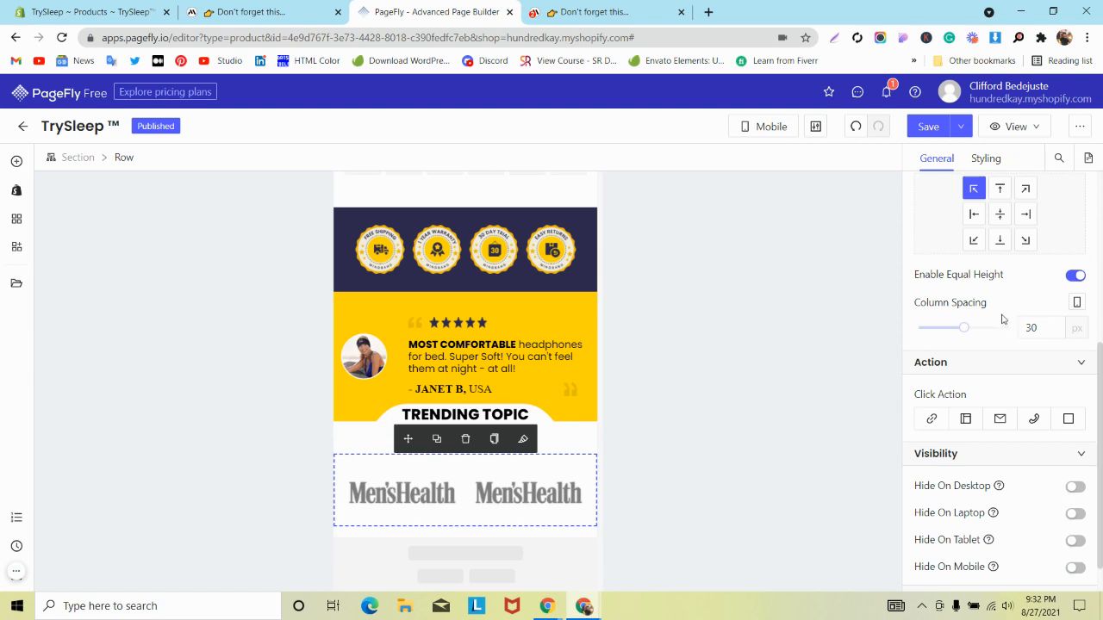
double_click(1027, 326)
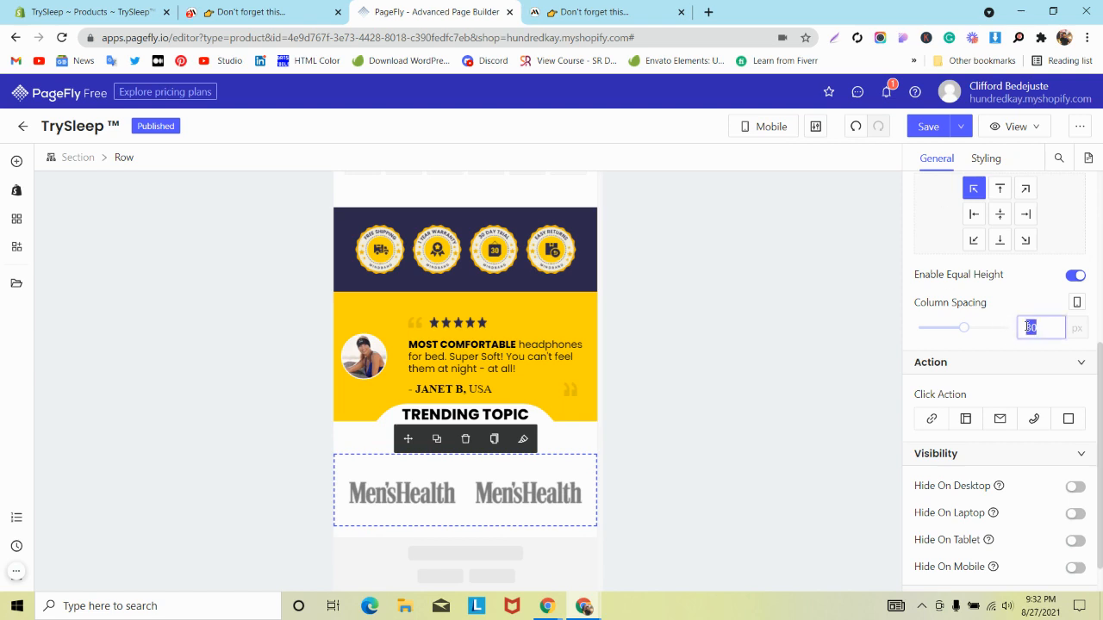
type("0")
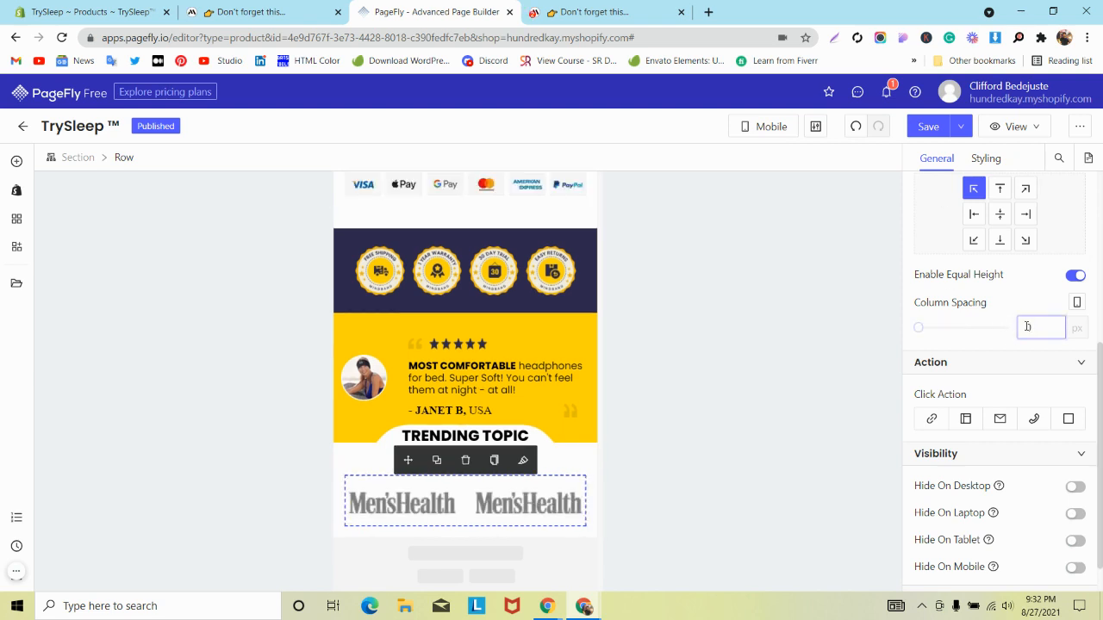
- Try to set the logo section's padding to 0 px on all sides for the mobile view
left_click(354, 485)
left_click(340, 480)
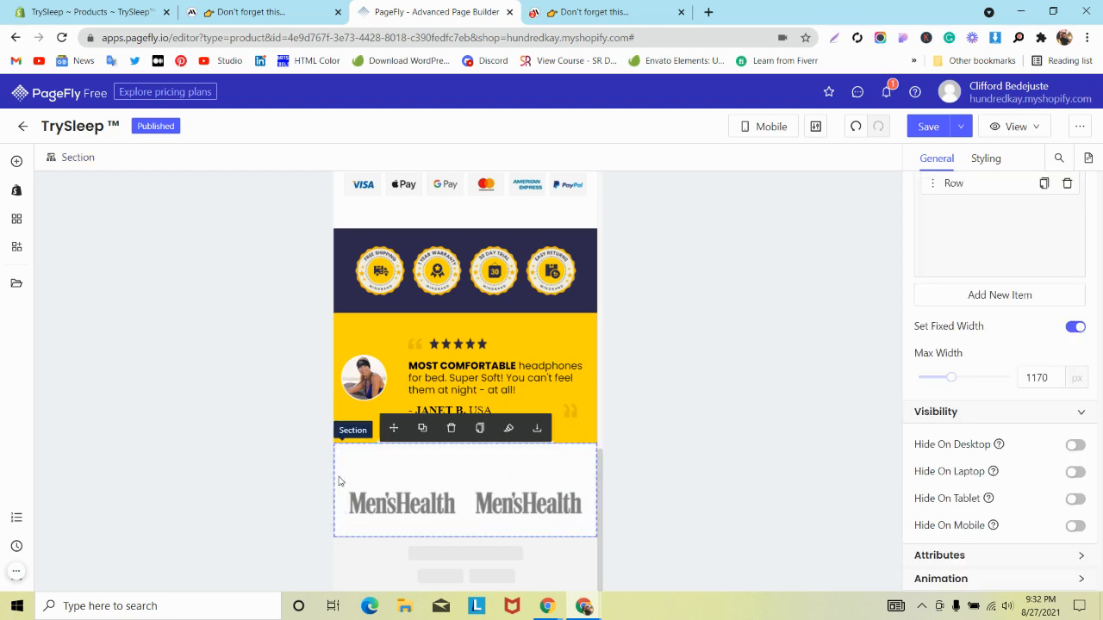
left_click(987, 159)
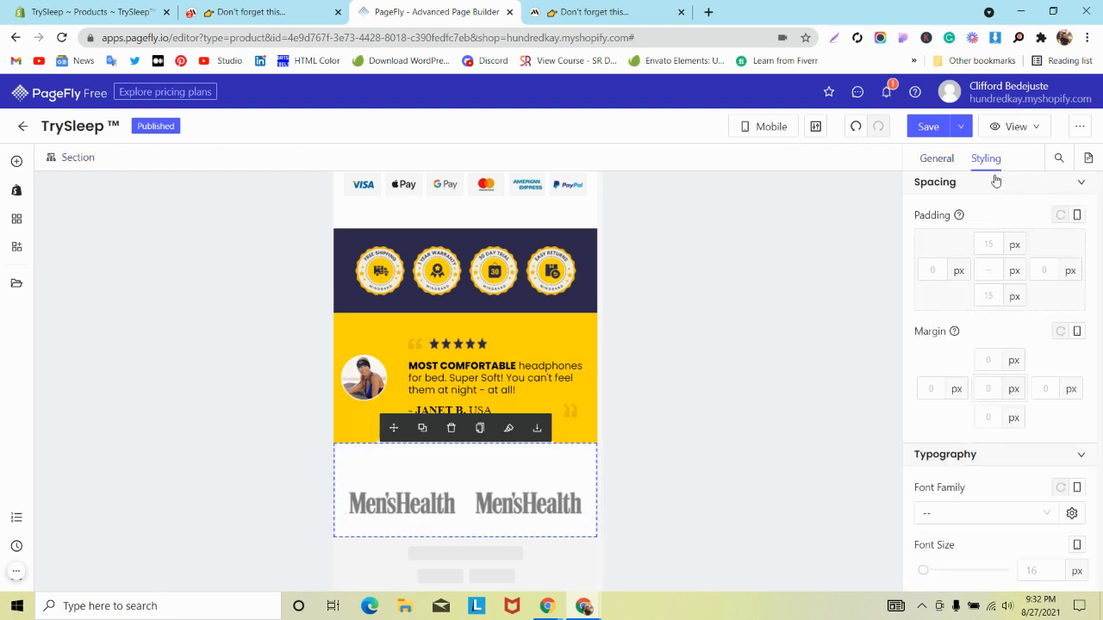
type("0")
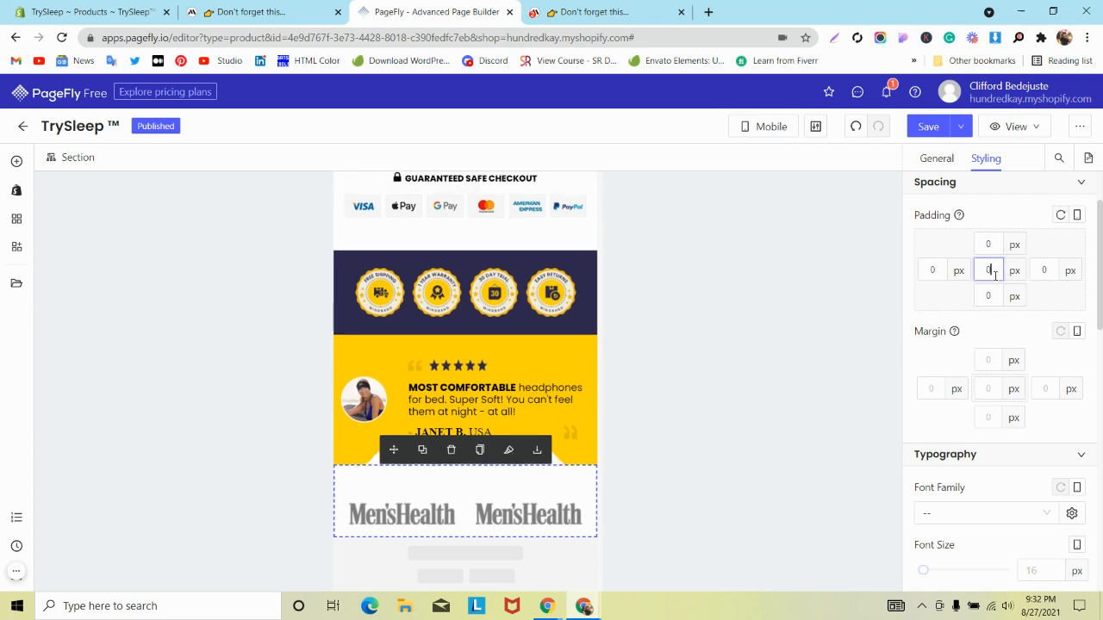
left_click(854, 127)
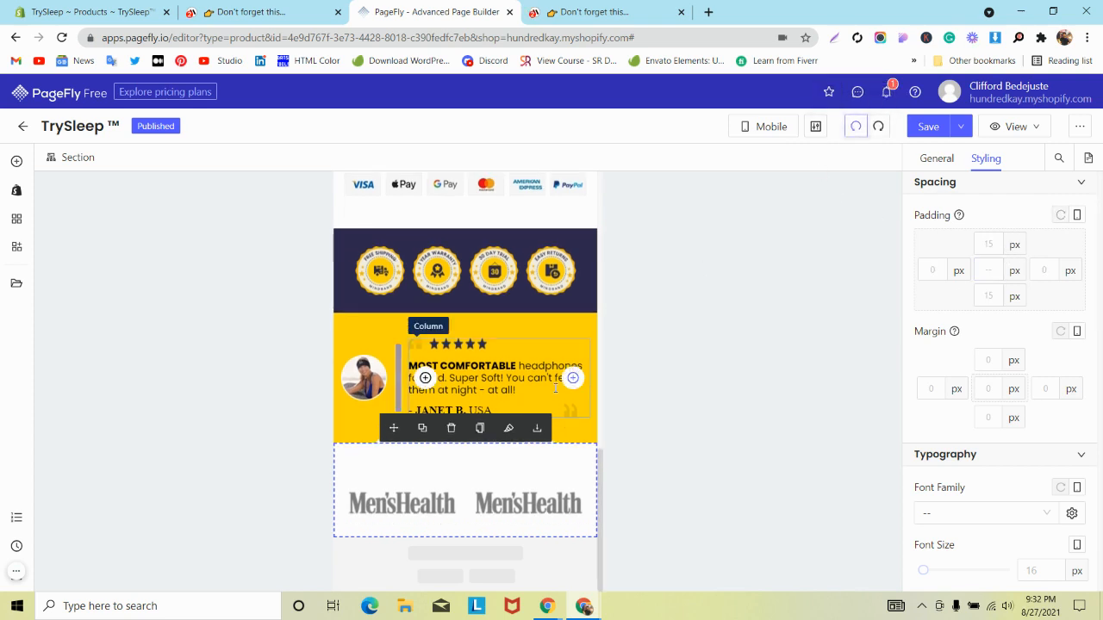
- Set the top margin of the row containing the logo slideshow to -15 px for the mobile view
left_click(467, 482)
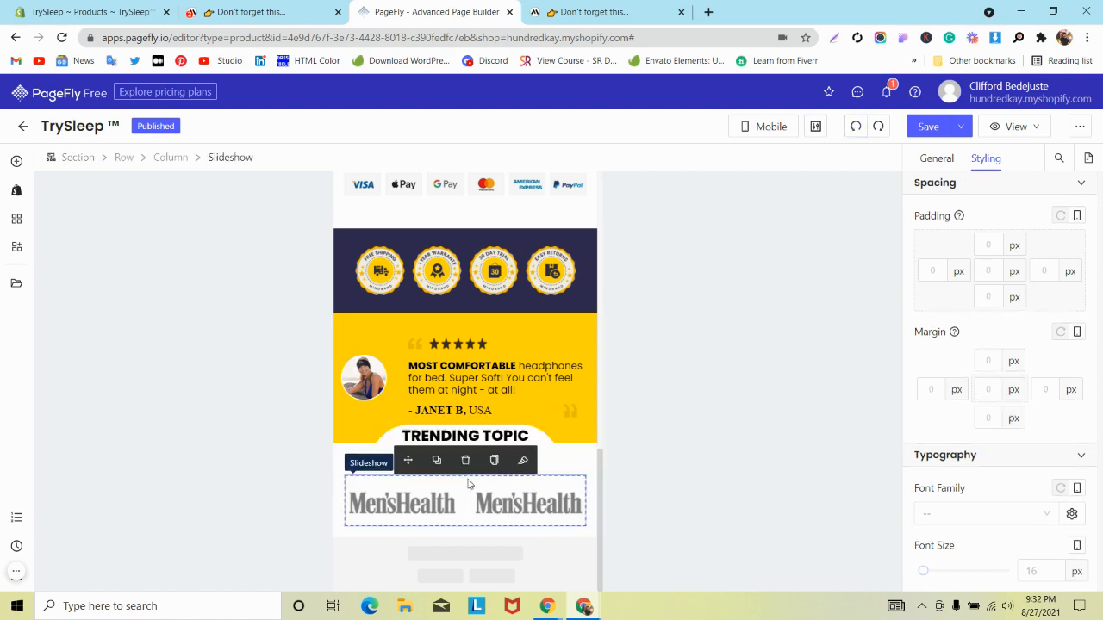
left_click(169, 158)
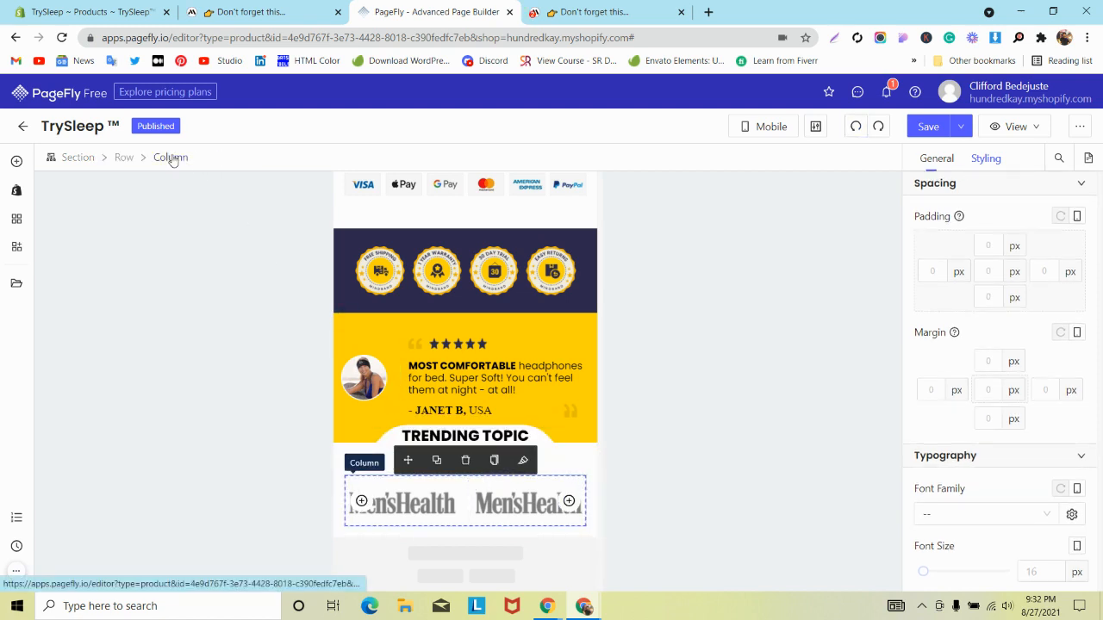
left_click(125, 158)
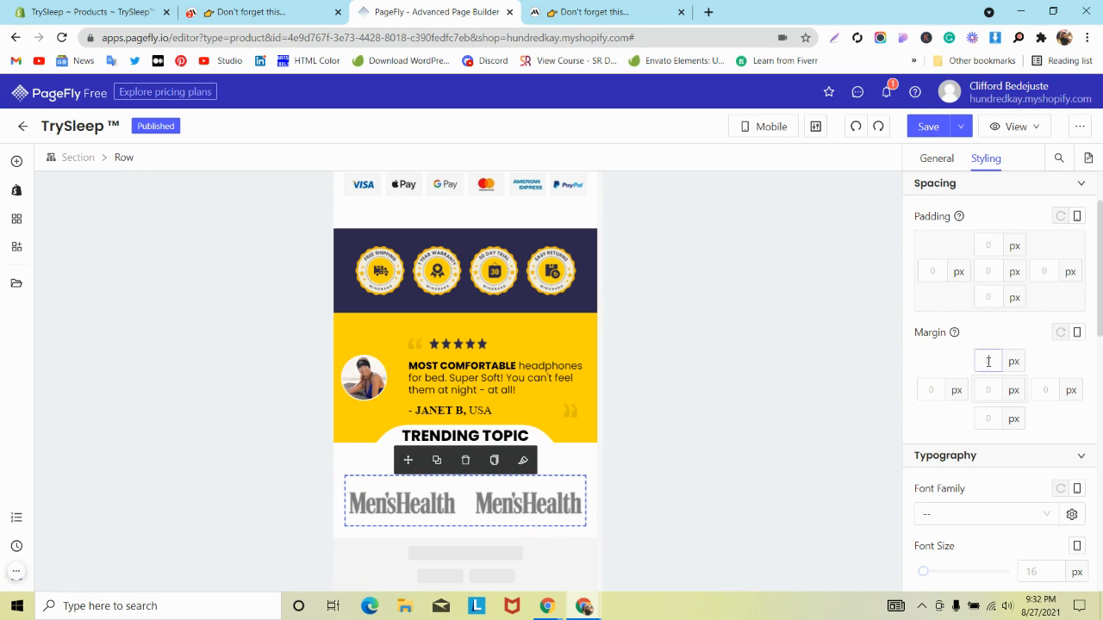
type("-15")
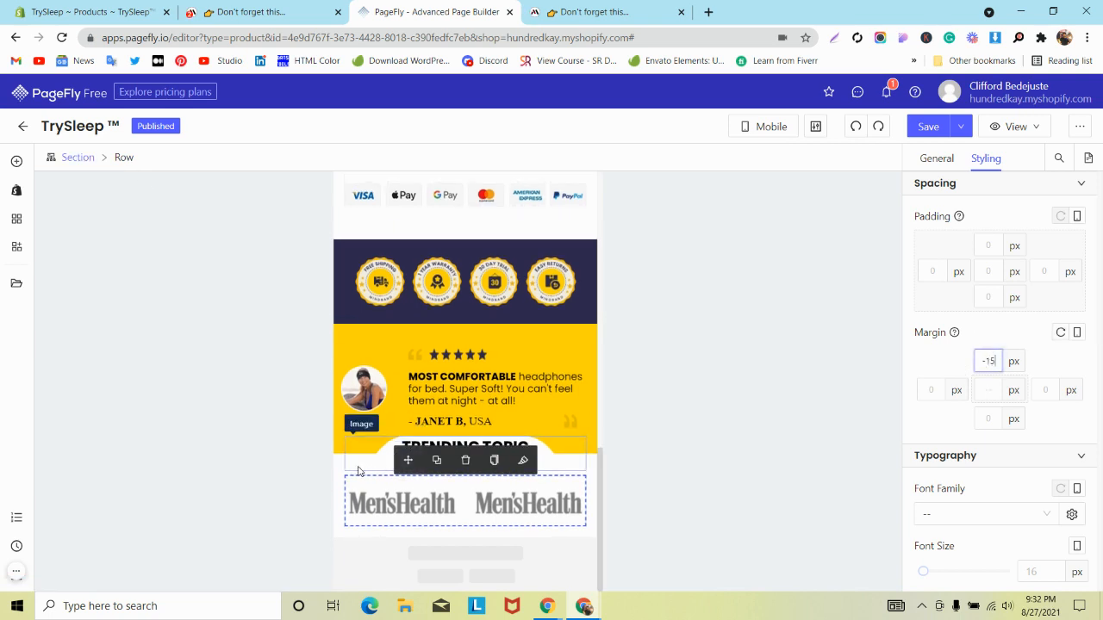
- Set the Trending Topic heading's font size to 18 px for mobile and check the other open page for comparison
left_click(404, 461)
left_click(406, 450)
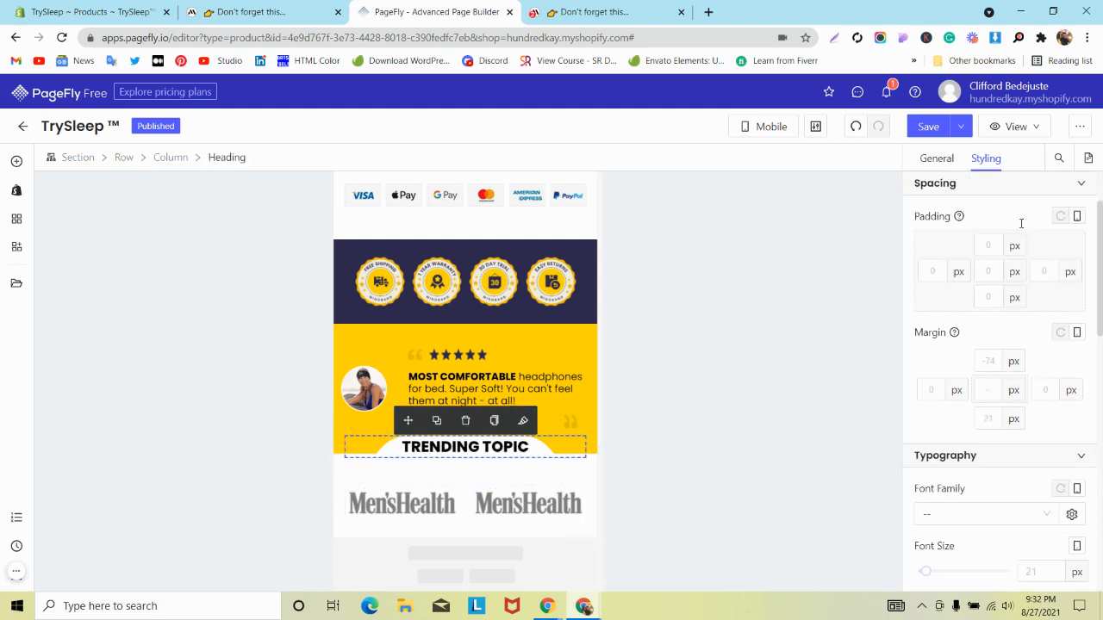
scroll(1048, 409, "down", 2)
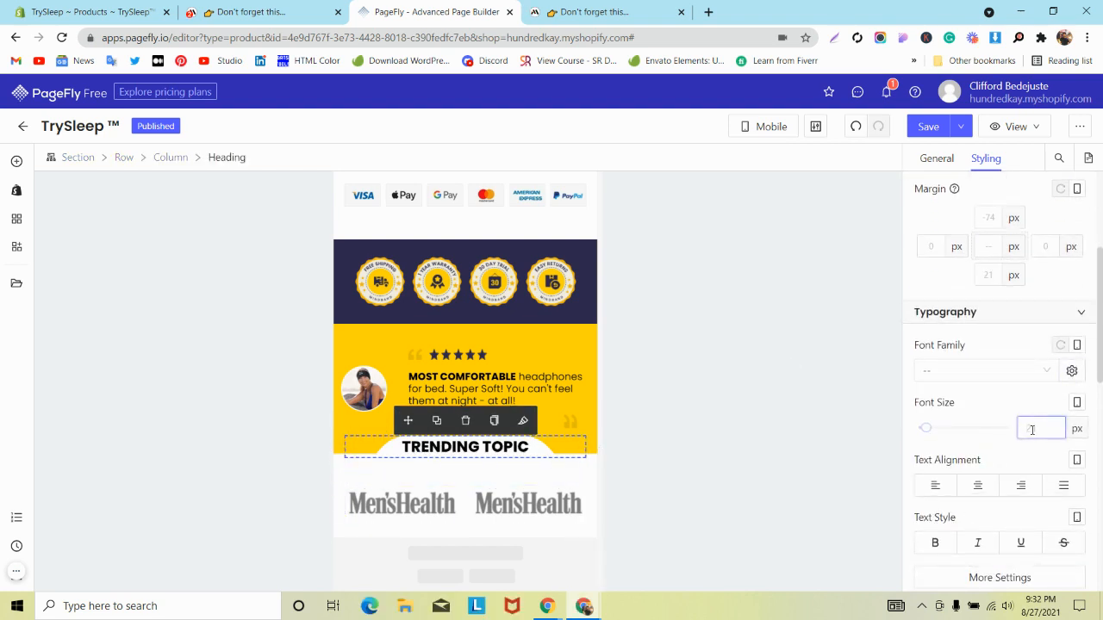
type("14")
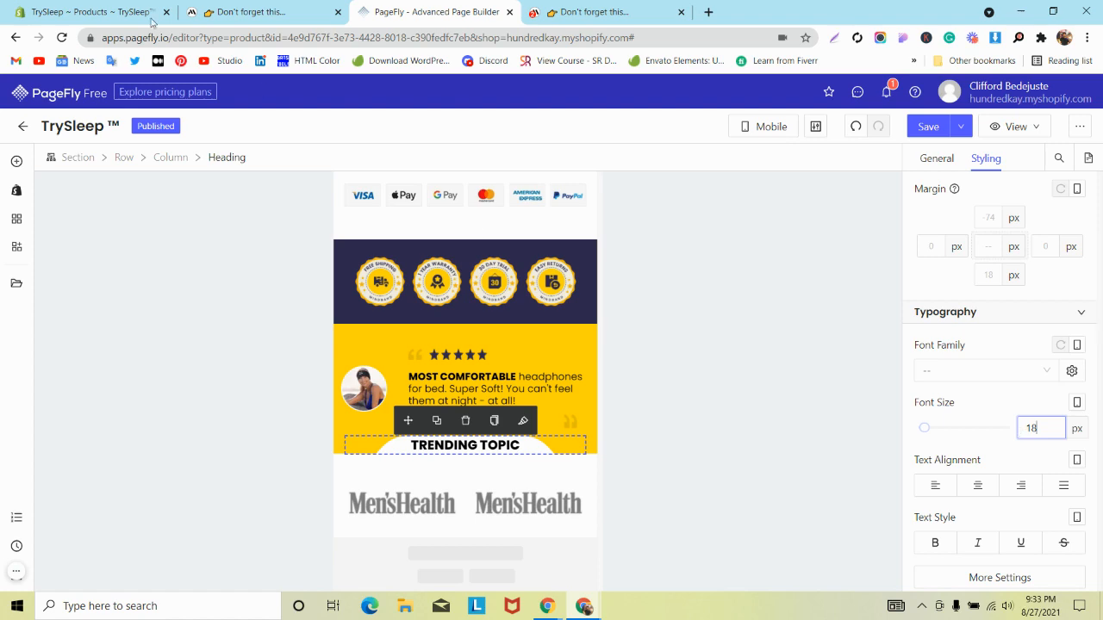
left_click(231, 7)
left_click(457, 11)
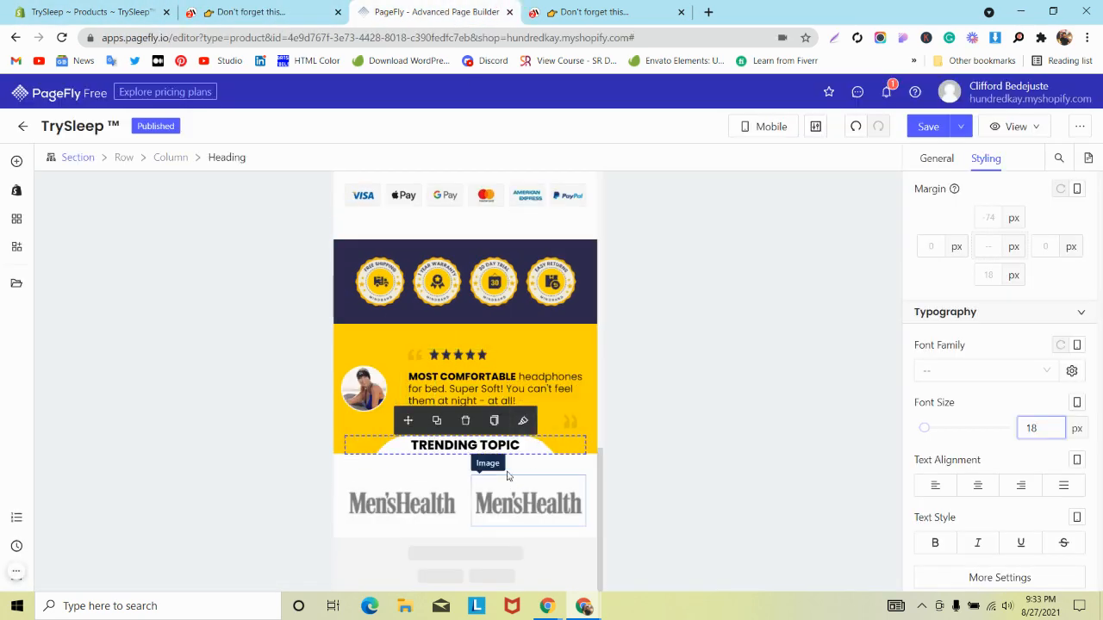
- Set the top margin of the white shape image behind the Trending Topic heading to -100 px for the mobile view
left_click(406, 465)
scroll(1009, 258, "up", 2)
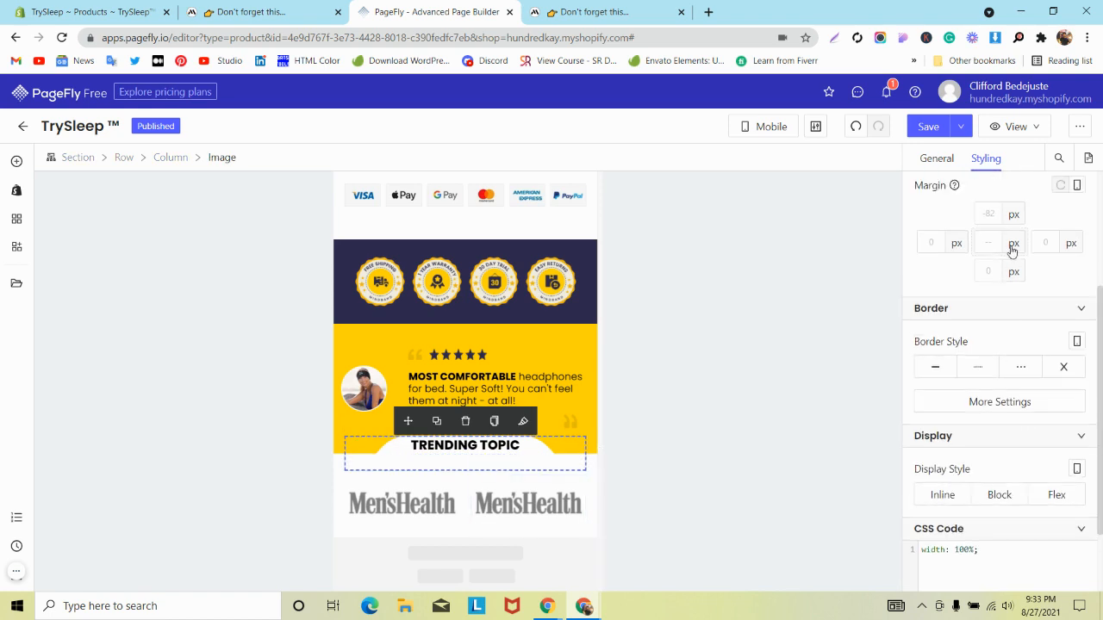
type("-100")
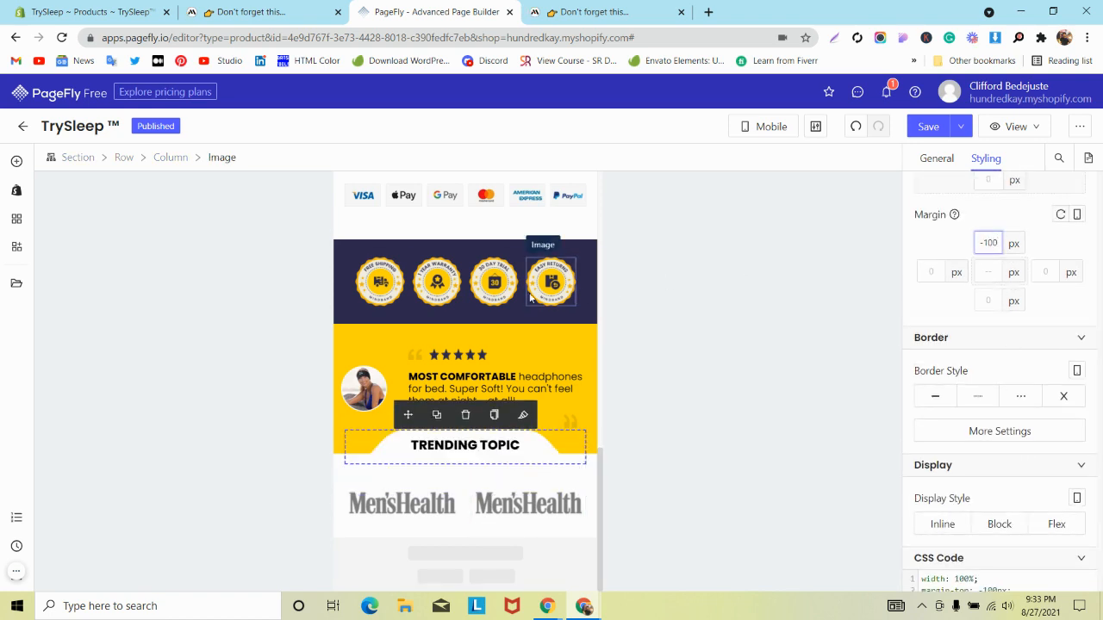
- Set the bottom padding of the yellow testimonial column to 30 px for the mobile view
left_click(361, 339)
left_click(346, 334)
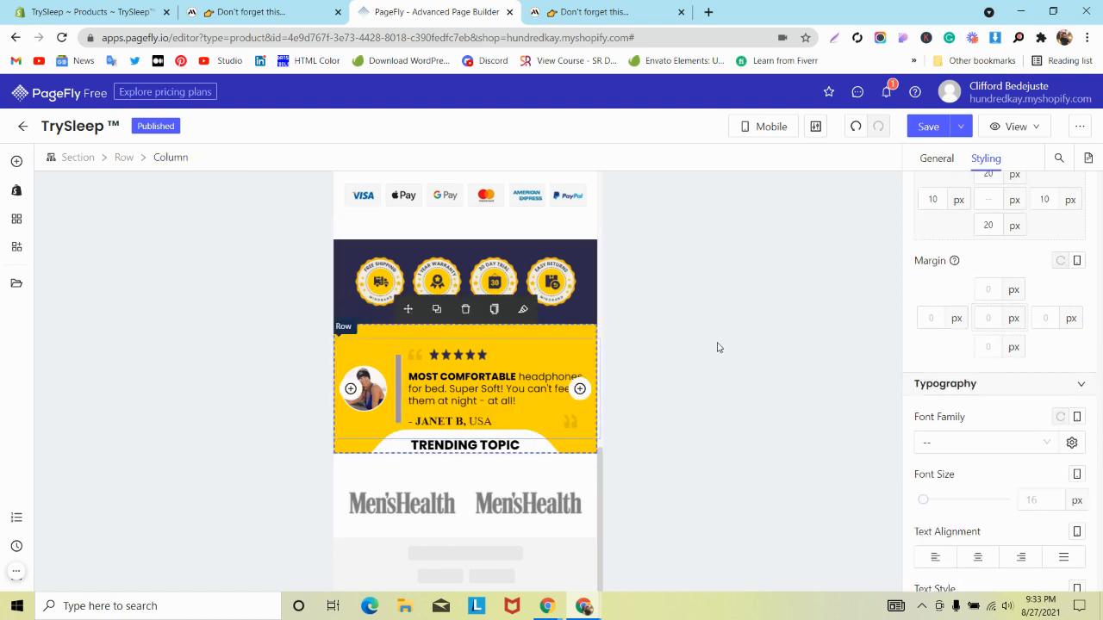
scroll(1000, 336, "up", 2)
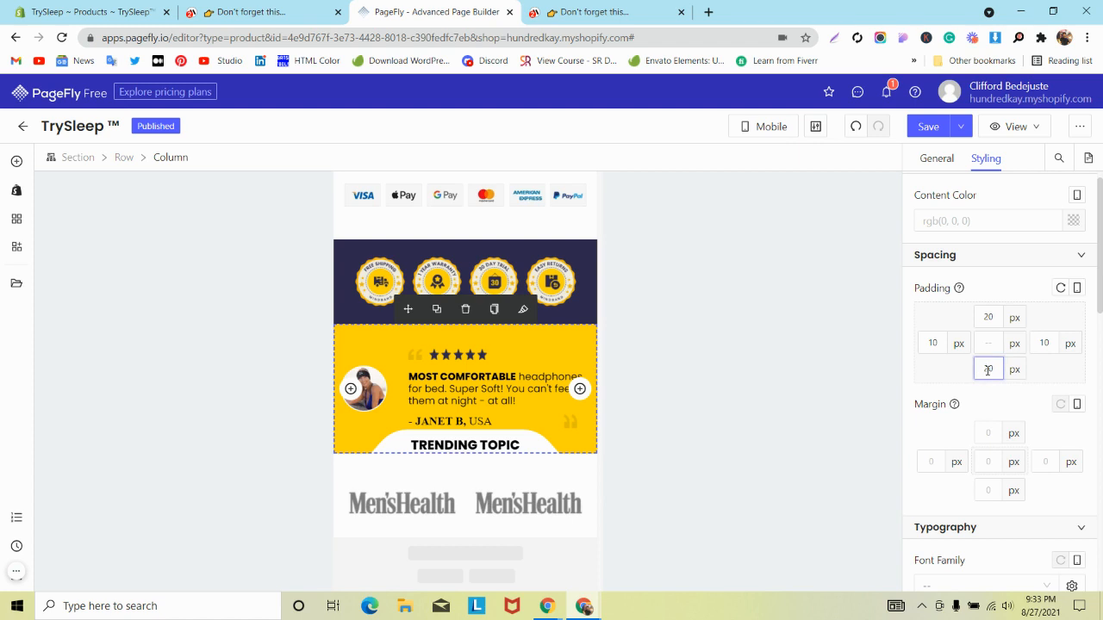
key("Up")
key("Up")
key("Up")
key("Up")
key("Up")
key("Up")
key("Up")
key("Up")
key("Up")
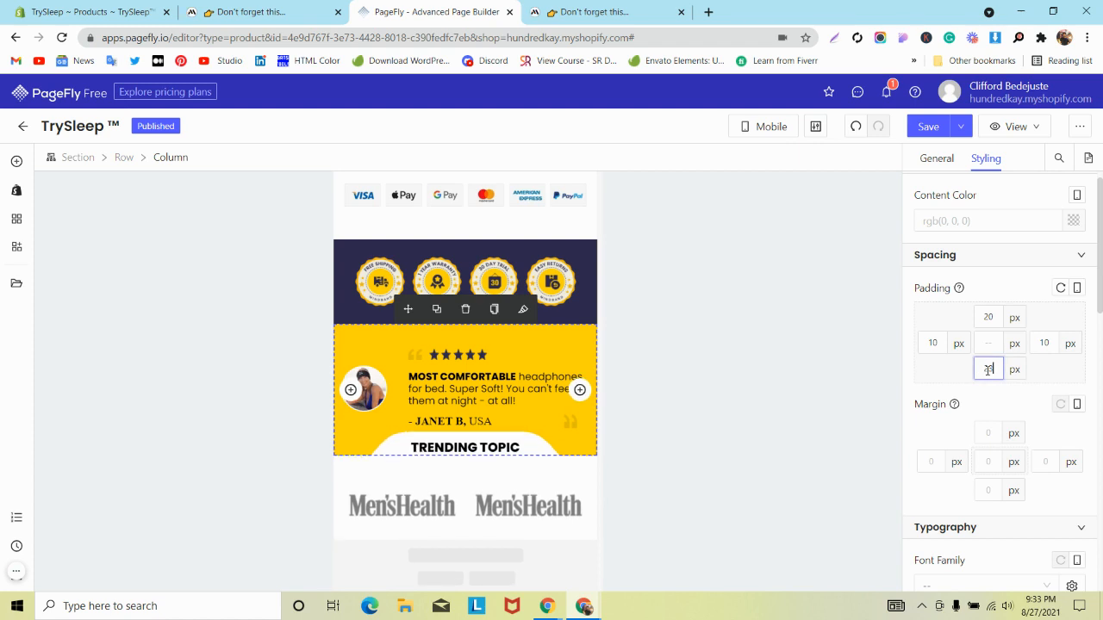
key("Up")
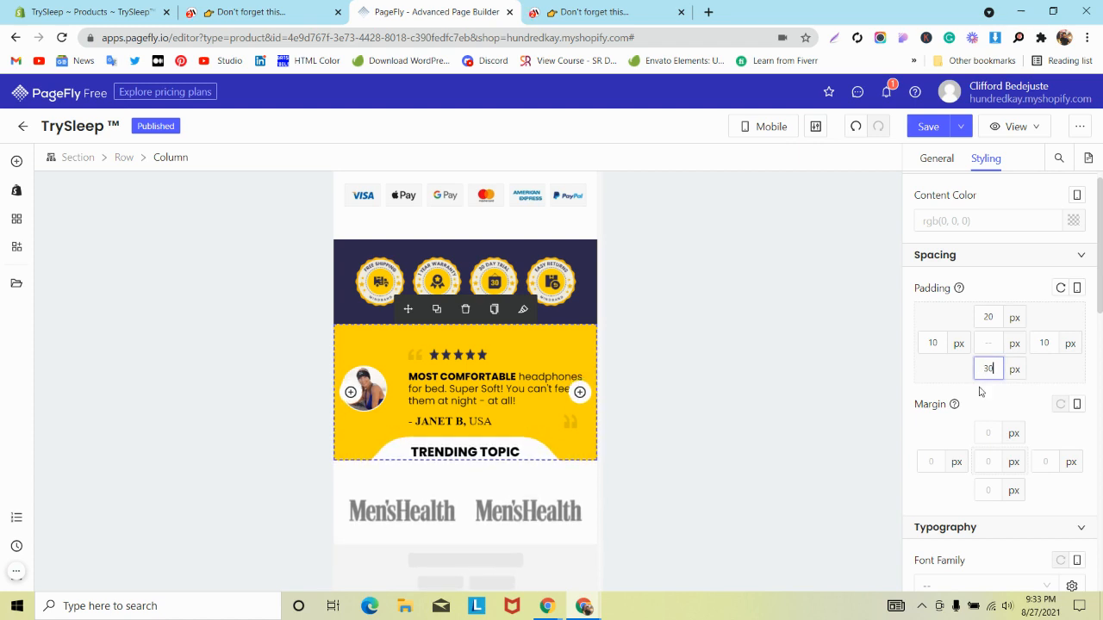
scroll(452, 413, "down", 1)
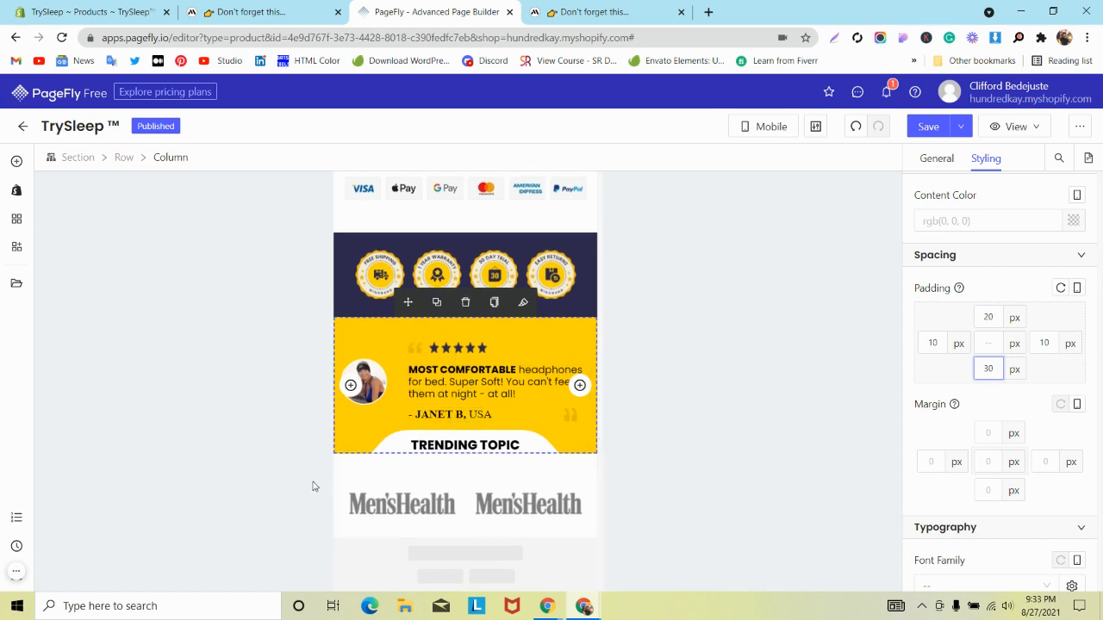
- Set the top margin of the row containing the logo slideshow to -35 px for the mobile view
left_click(403, 479)
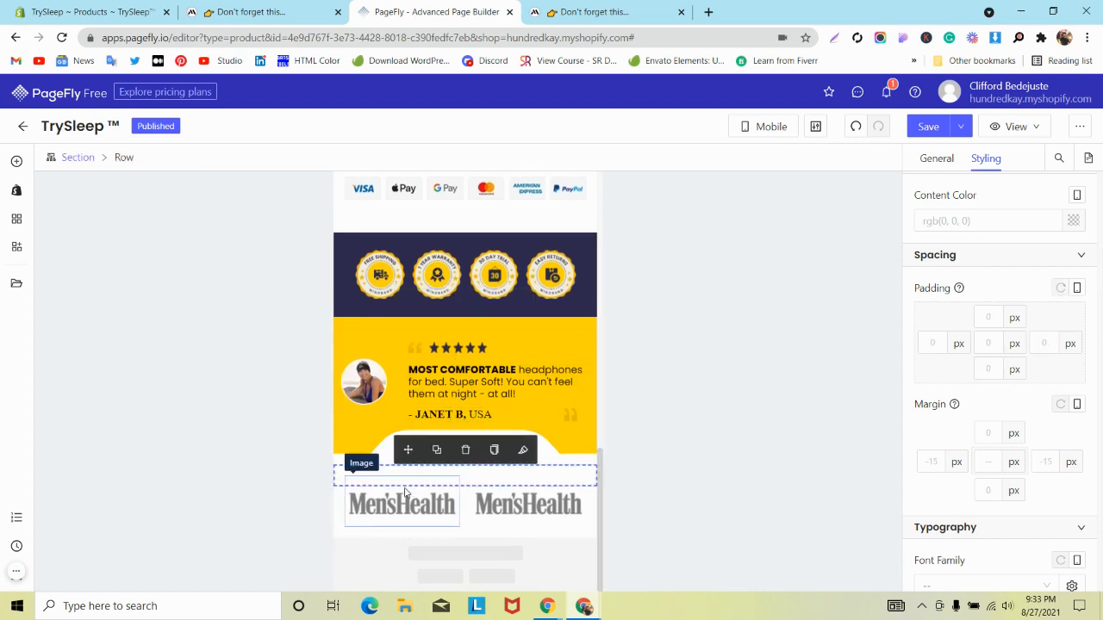
left_click(448, 444)
left_click(497, 440)
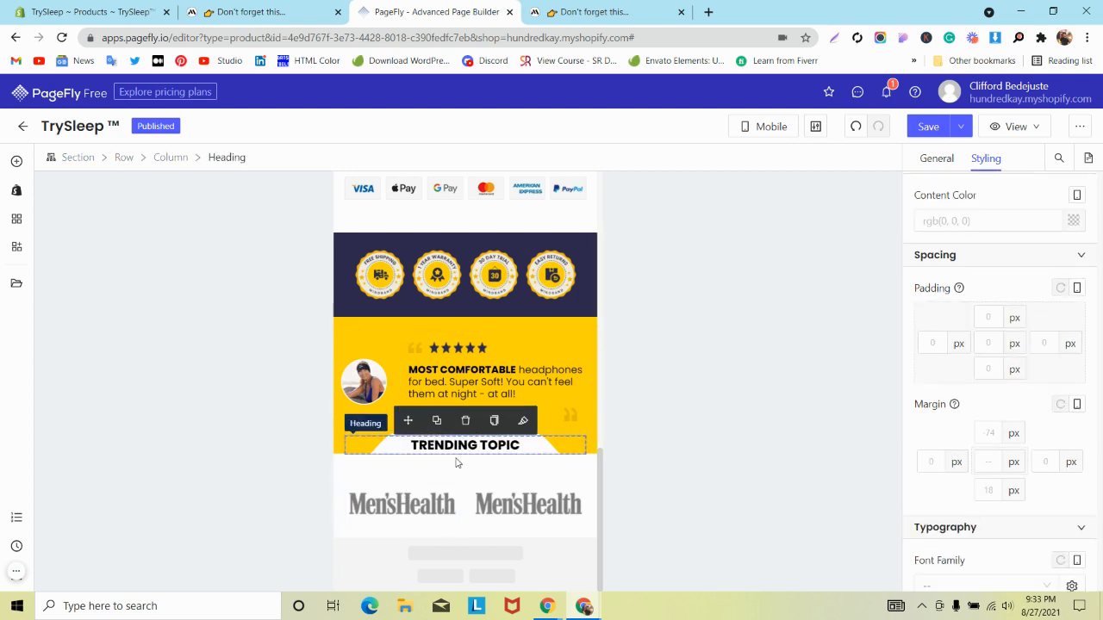
key("Delete")
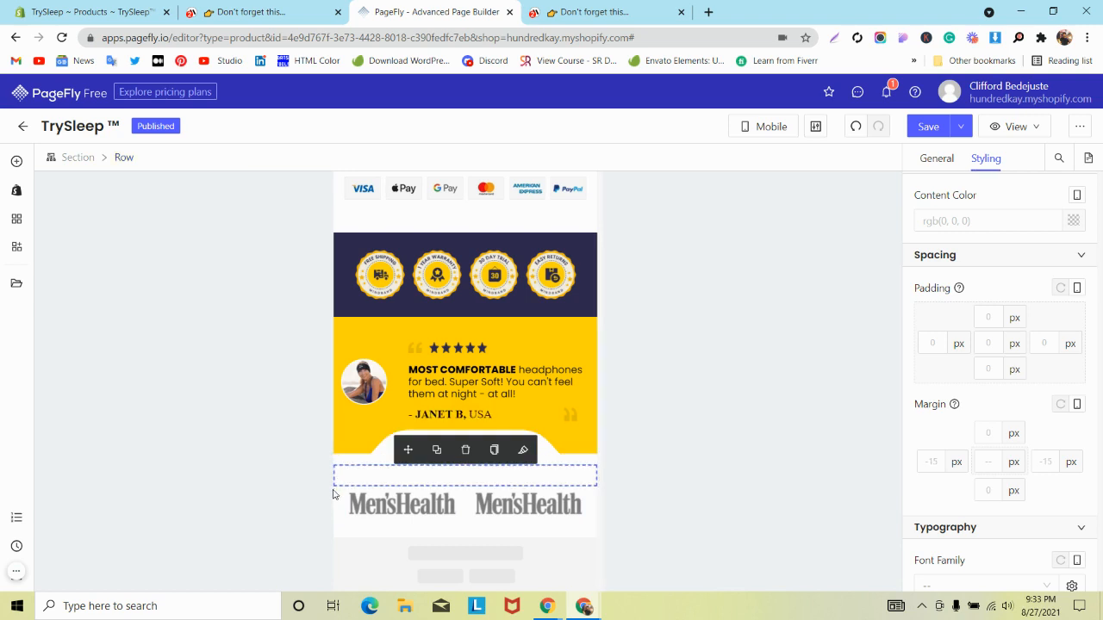
left_click(343, 500)
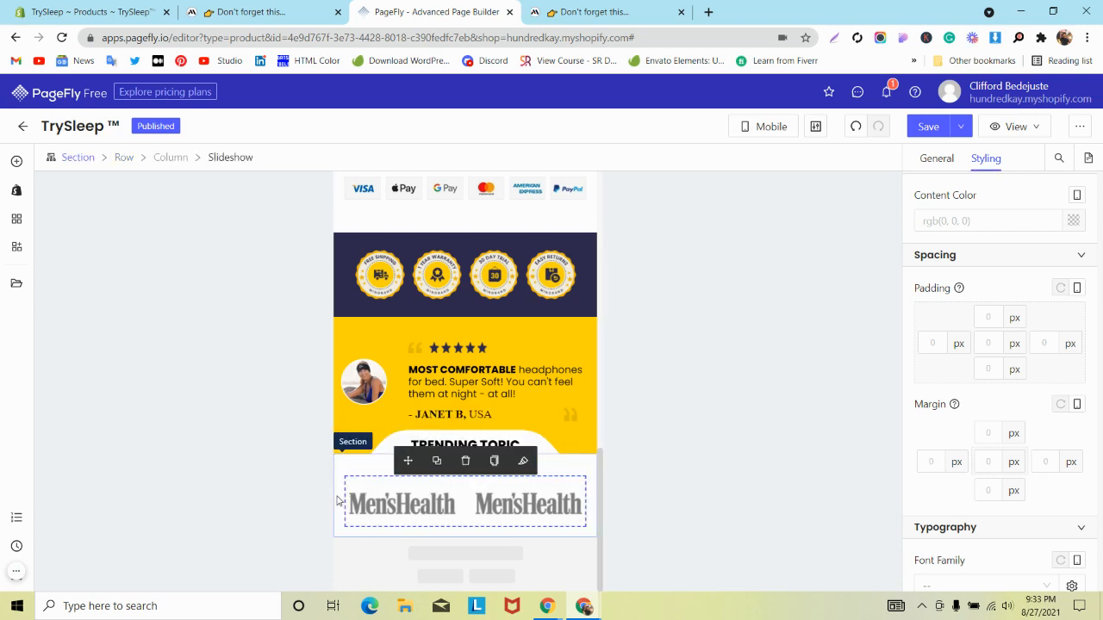
left_click(350, 501)
left_click(127, 159)
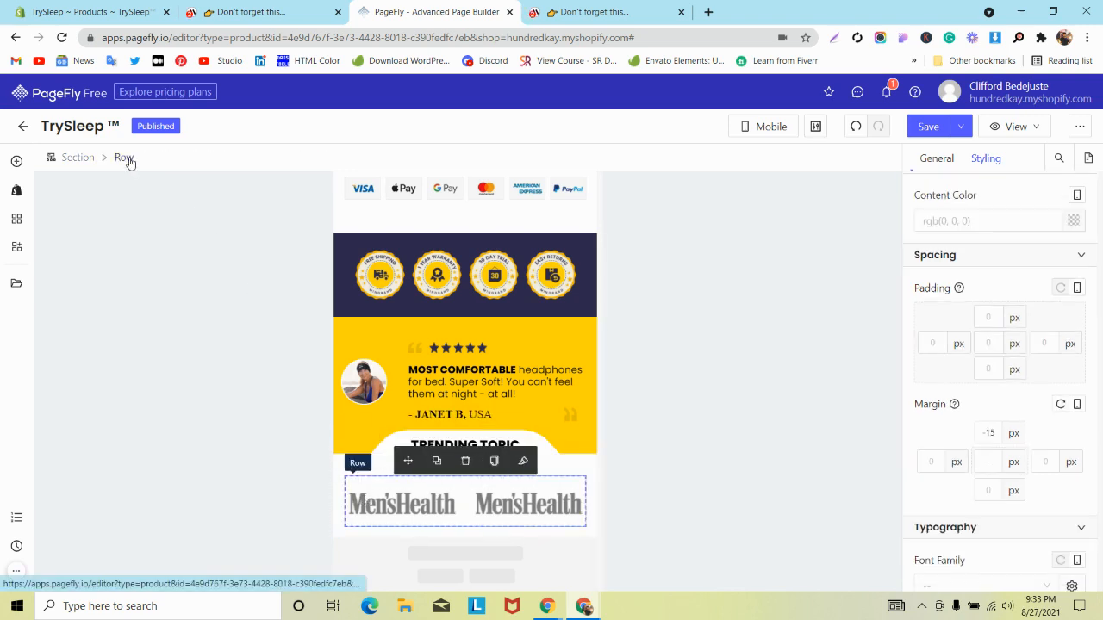
key("Down")
key("Down")
key("Down")
key("Down")
key("Down")
key("Down")
key("Down")
key("Down")
key("Down")
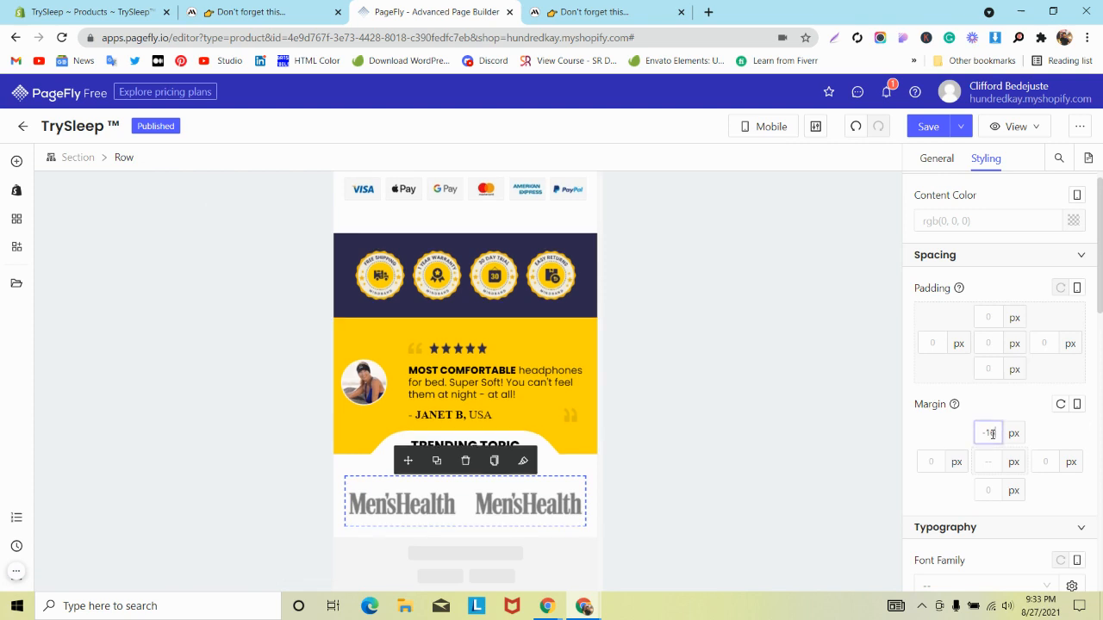
key("Down")
key("Down")
key("Down")
key("Down")
key("Down")
key("Down")
key("Down")
key("Down")
key("Down")
key("Down")
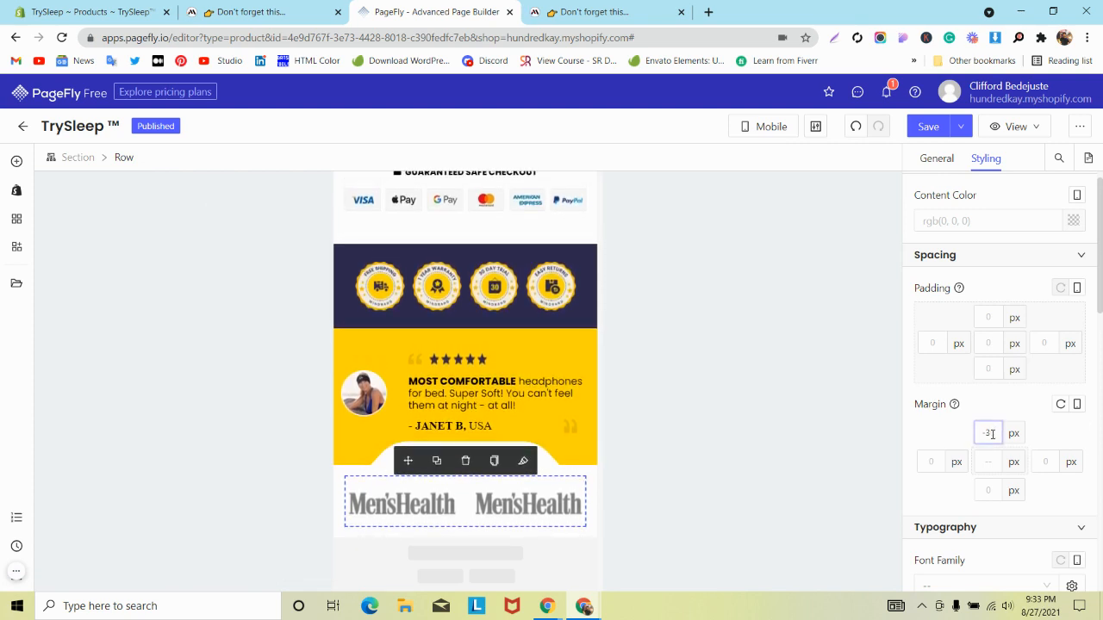
key("Down")
key("Down")
key("Down")
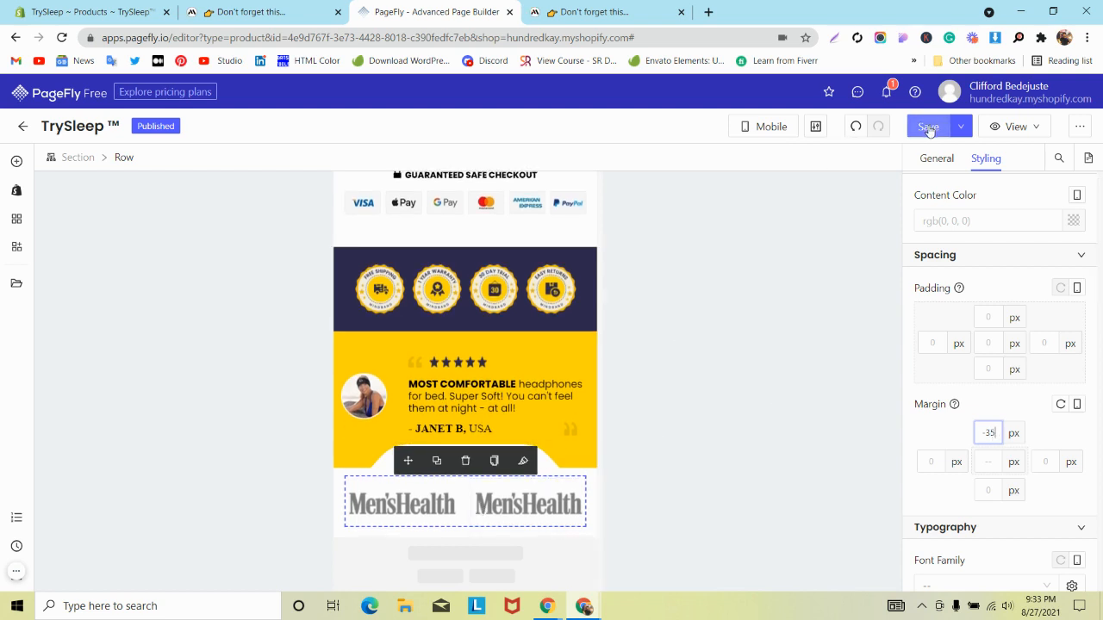
- Save the page and switch the editor preview from mobile to all devices
left_click(928, 127)
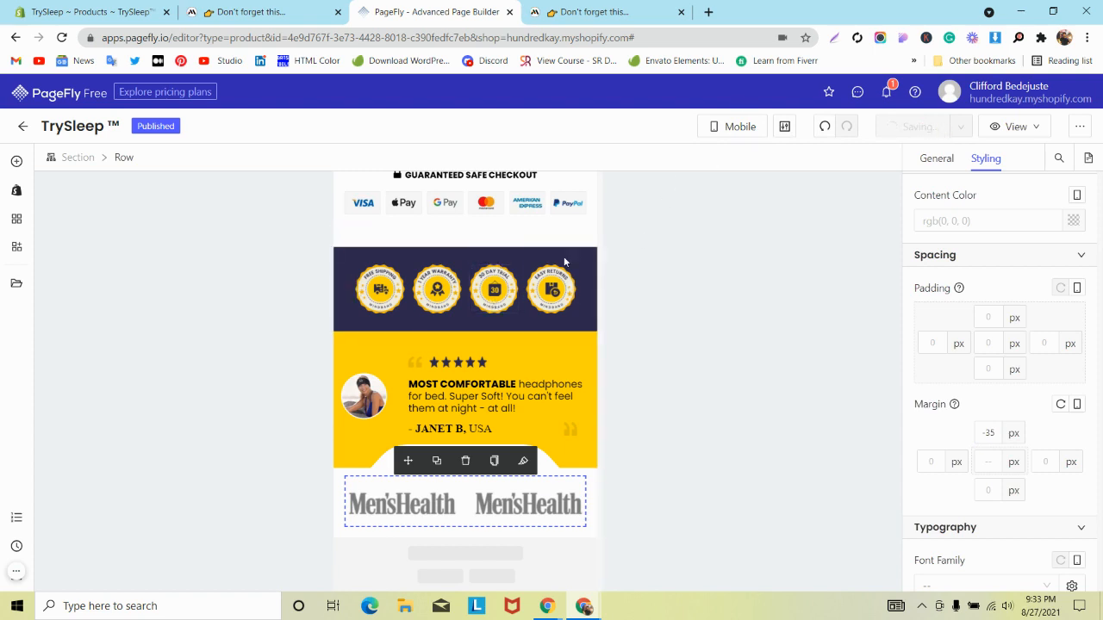
left_click(341, 256)
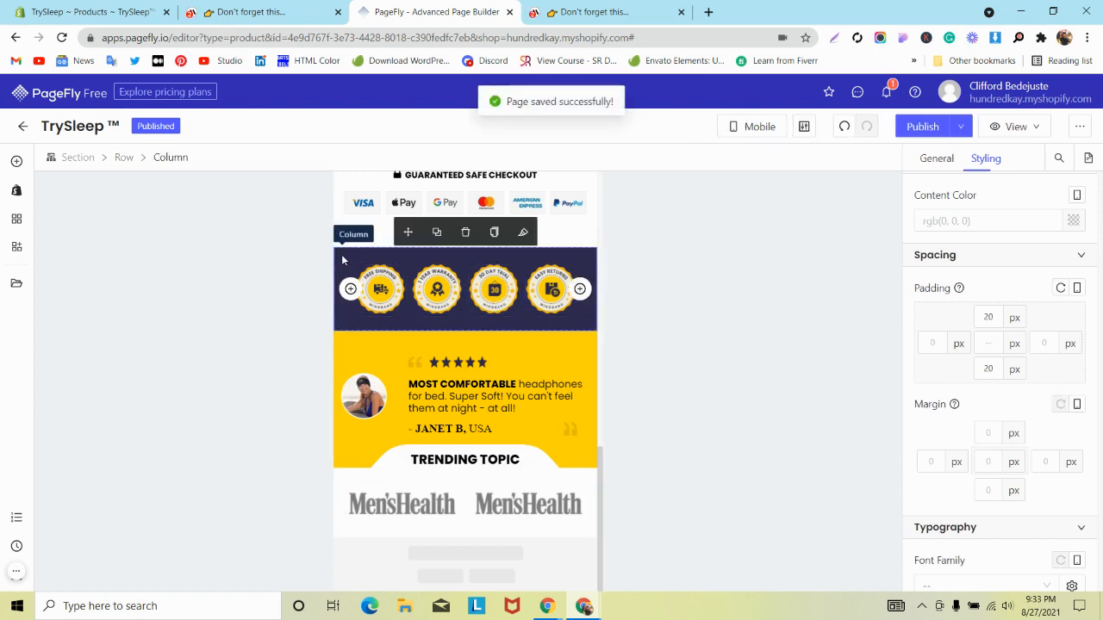
left_click(349, 344)
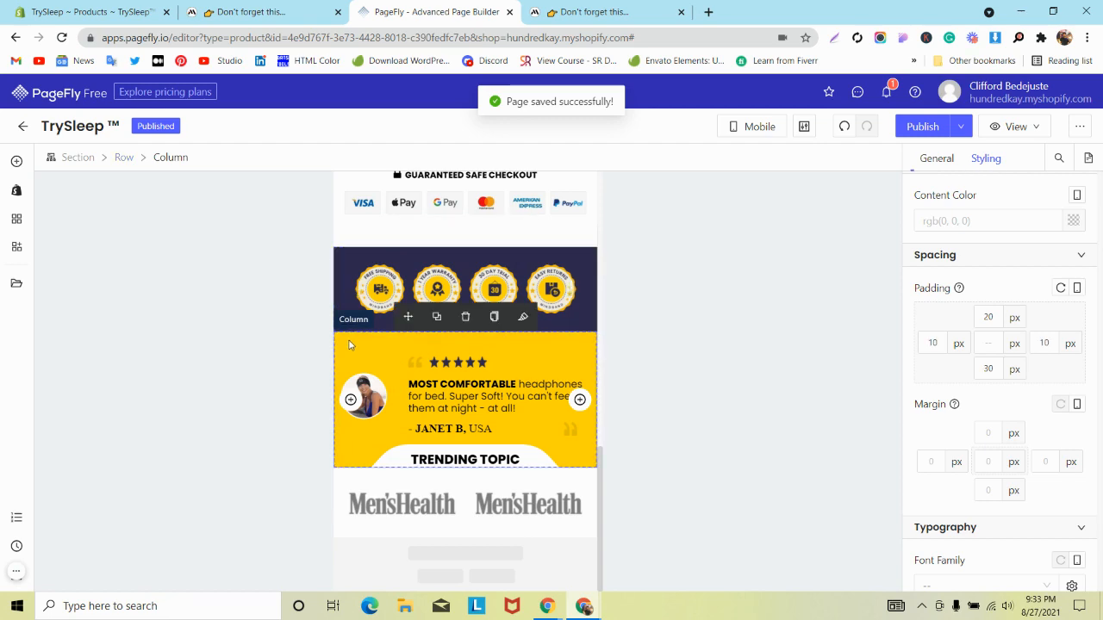
left_click(349, 485)
left_click(751, 127)
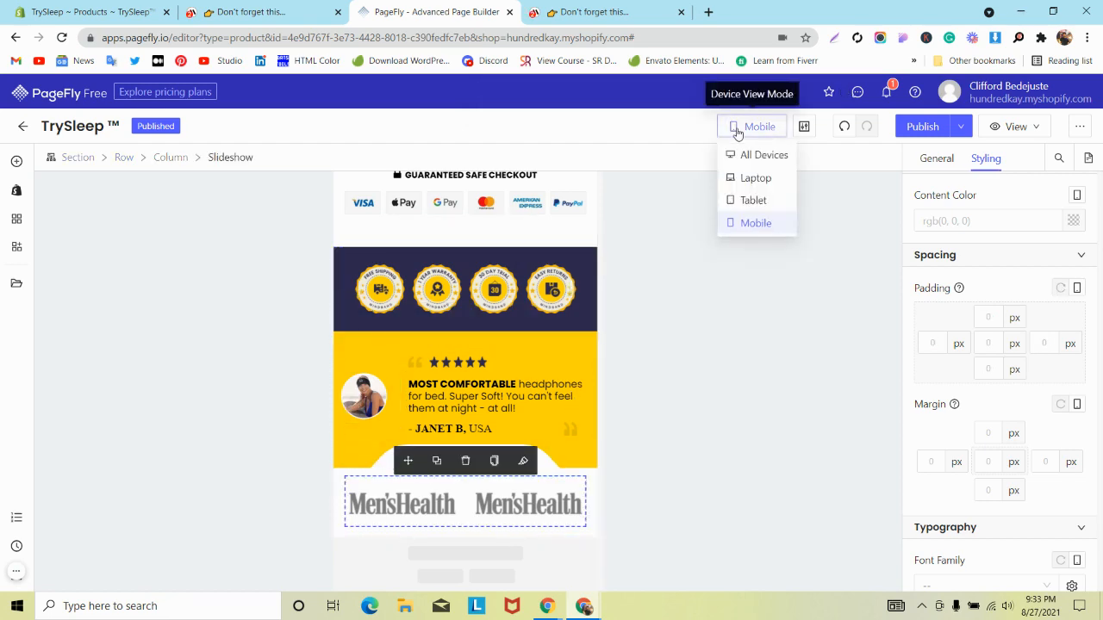
left_click(734, 153)
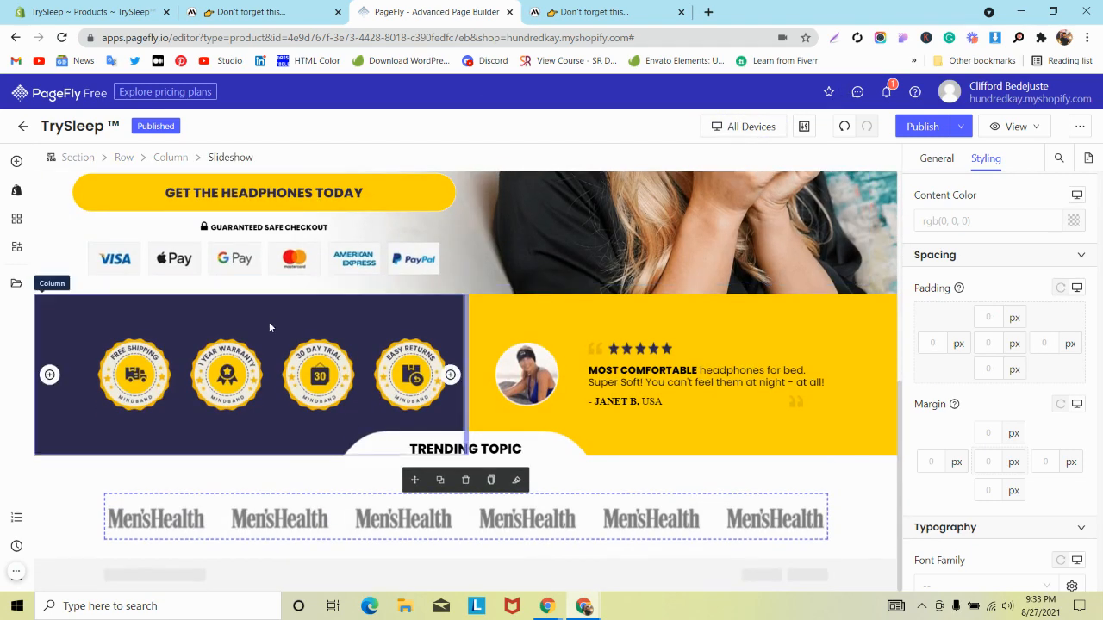
- Set the top margin of the row containing the logo slideshow to -15 px for all devices
left_click(65, 301)
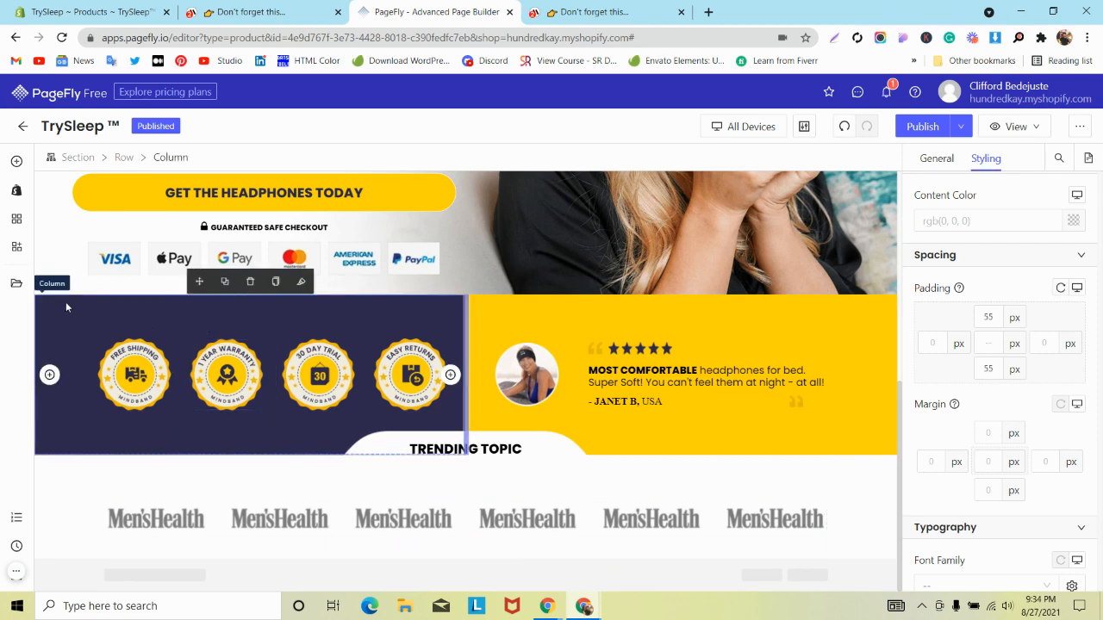
left_click(59, 469)
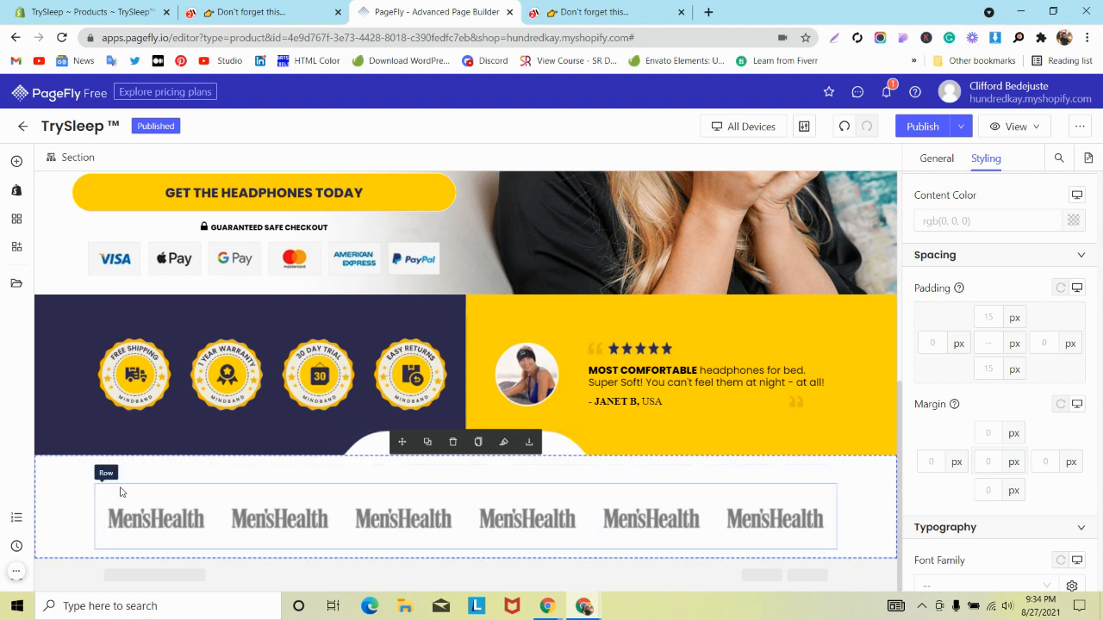
left_click(207, 496)
left_click(1077, 287)
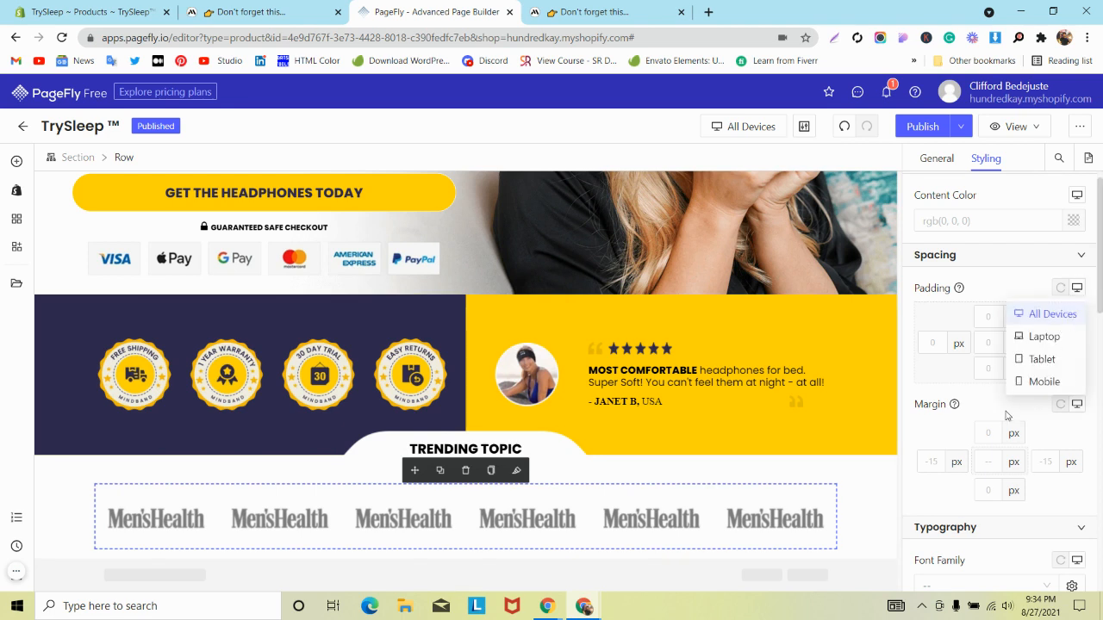
left_click(996, 428)
type("-15")
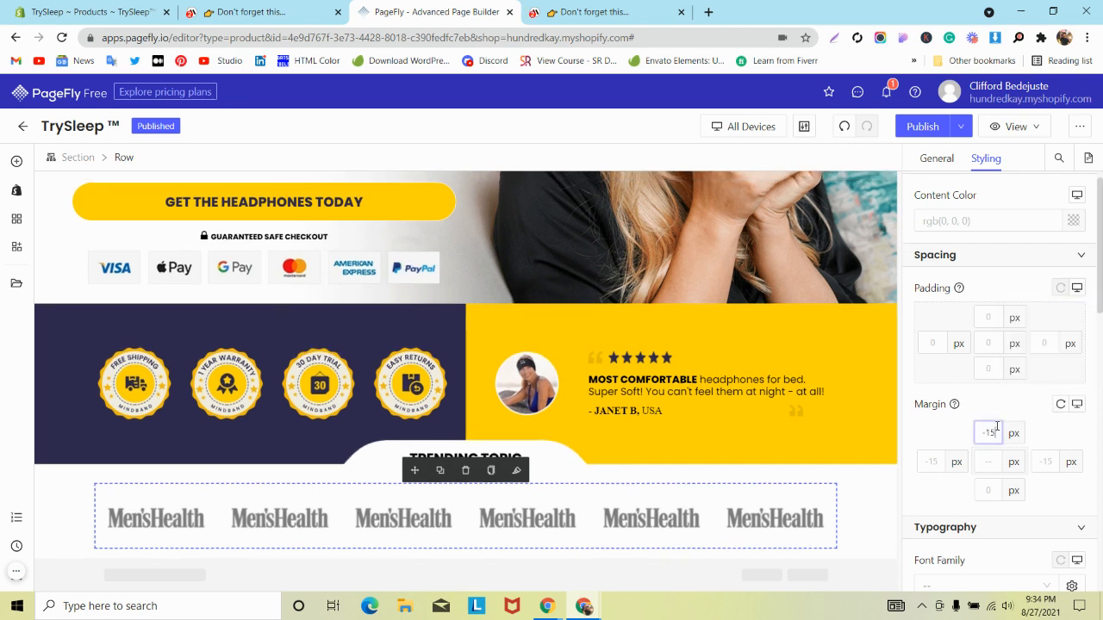
left_click(70, 487)
- Compare the Trending Topic strip with the Mindband page at desktop width, closing that page's developer tools
left_click(262, 10)
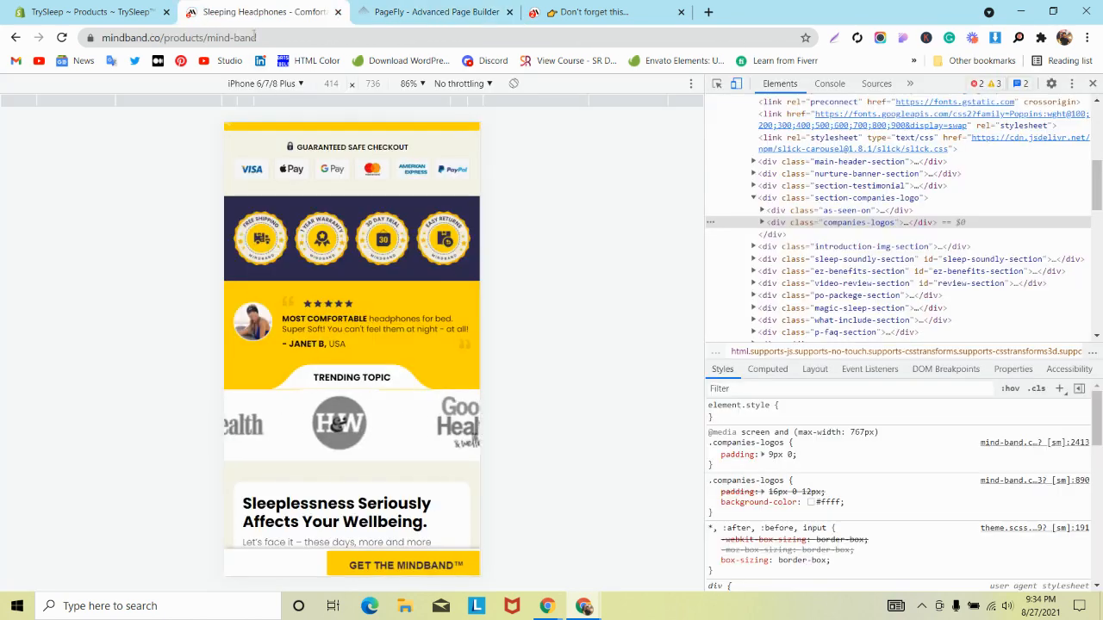
left_click(1091, 83)
scroll(344, 271, "up", 1)
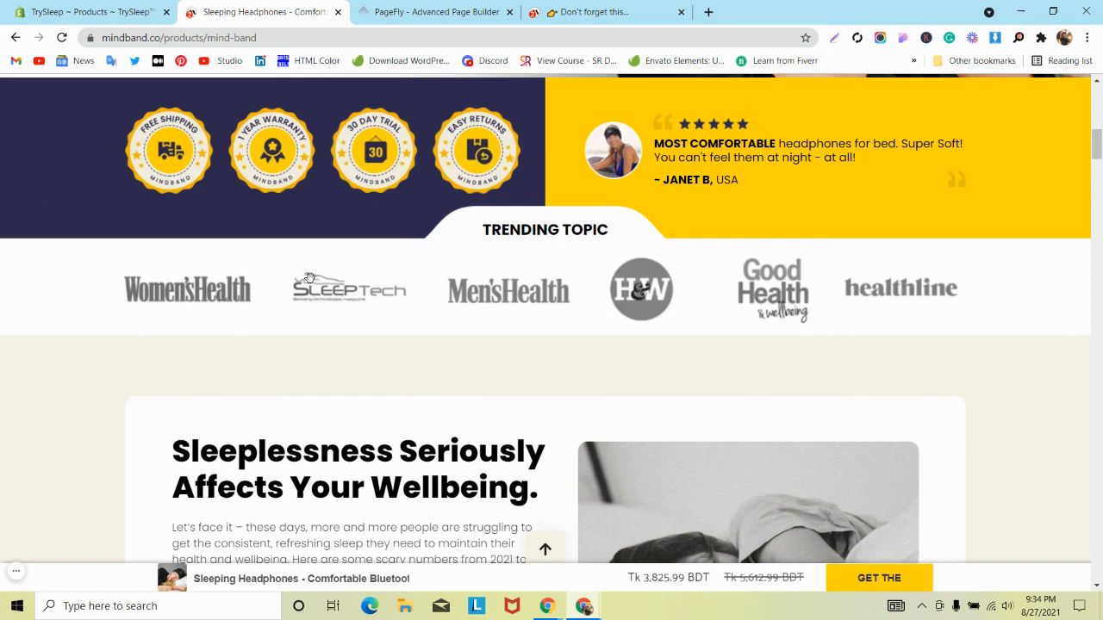
left_click(510, 7)
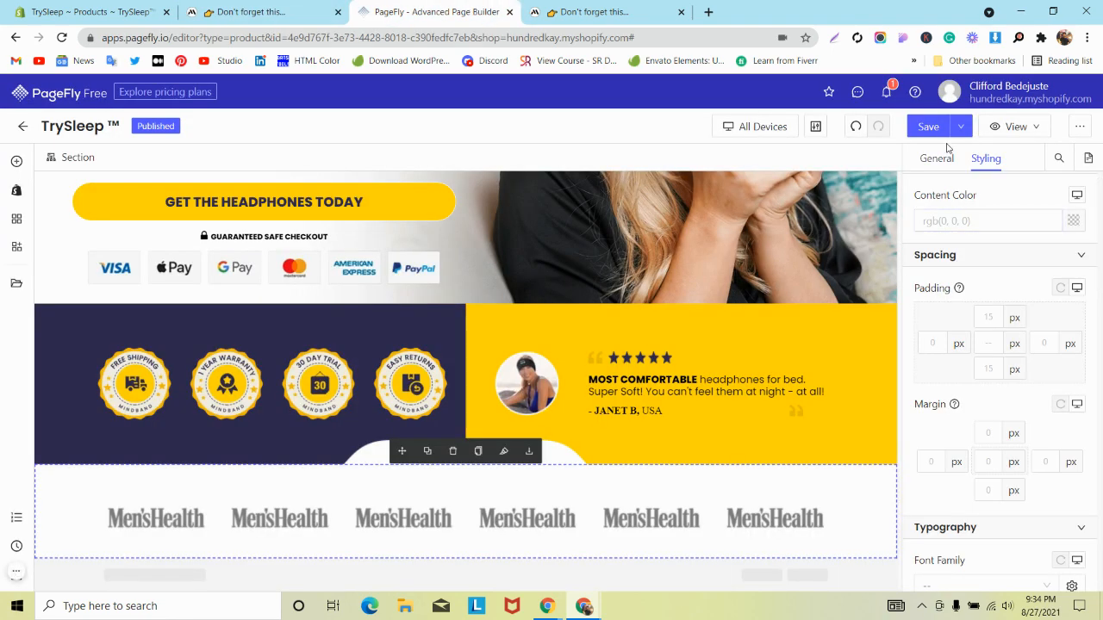
- Set the top margin of the white shape image behind the Trending Topic heading to -90 px for all devices
left_click(555, 455)
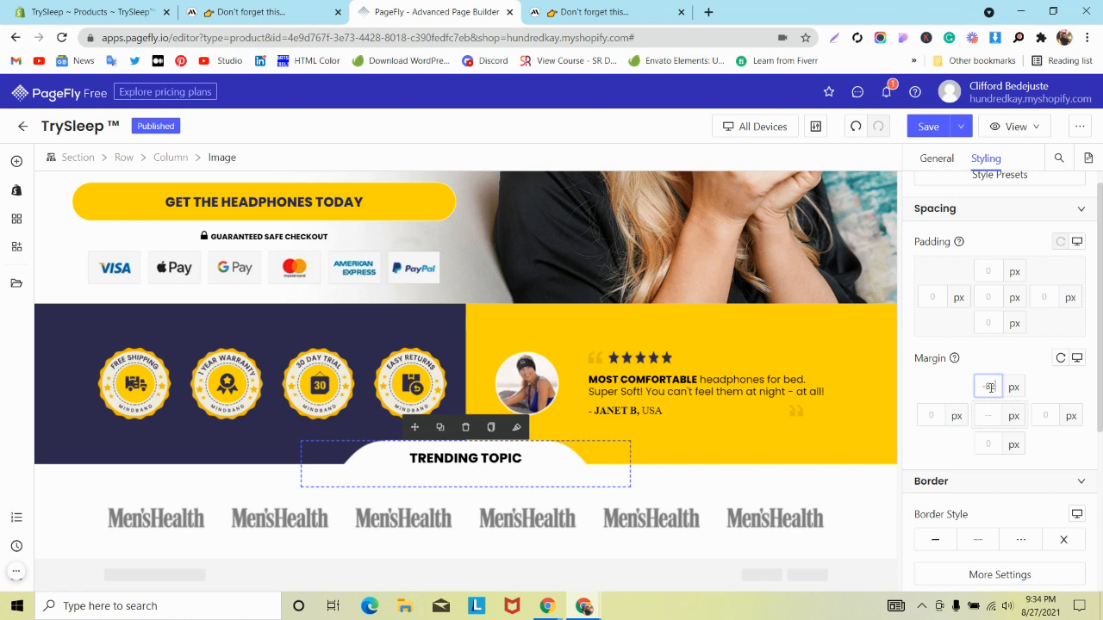
type("-10")
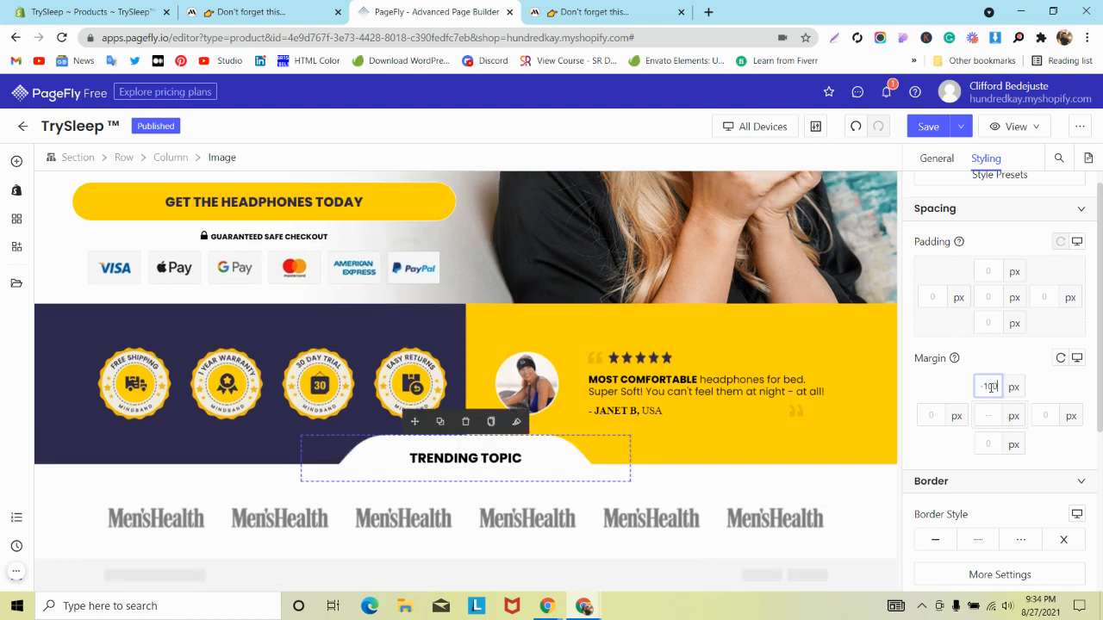
key("Down")
key("Up")
key("Up")
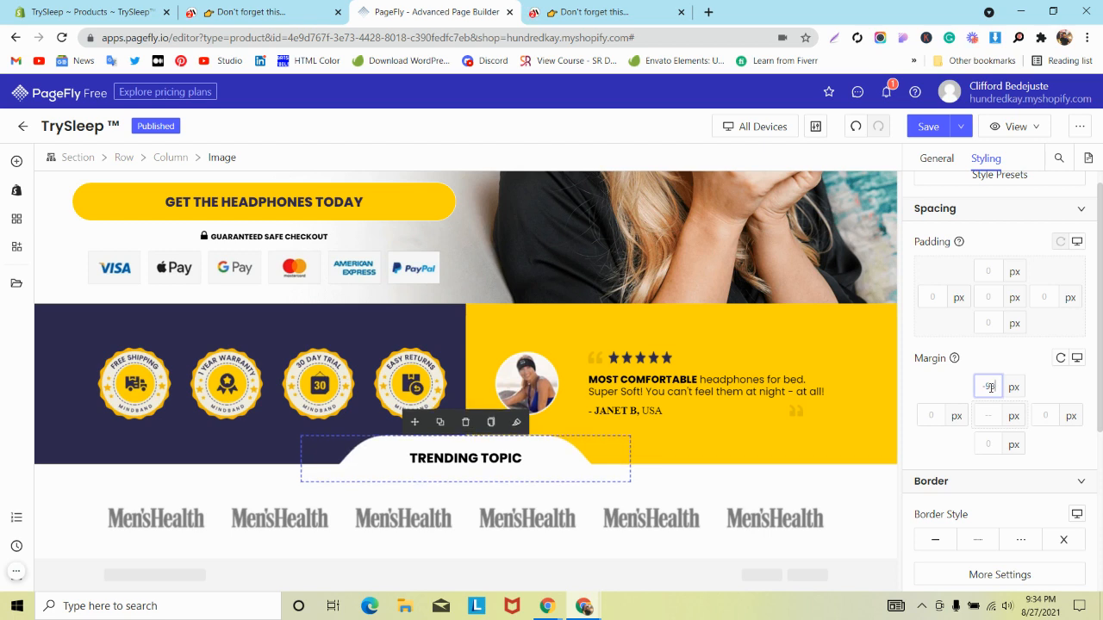
key("Up")
key("Up")
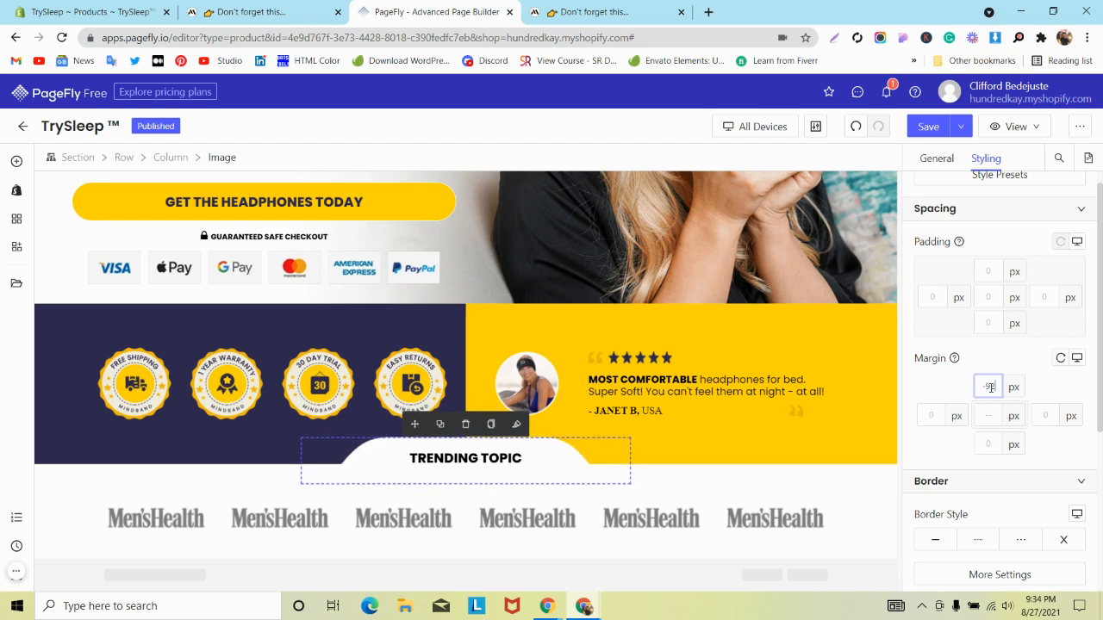
- Set the Trending Topic heading's top margin to -75 px for all devices, and save and publish the page
left_click(488, 459)
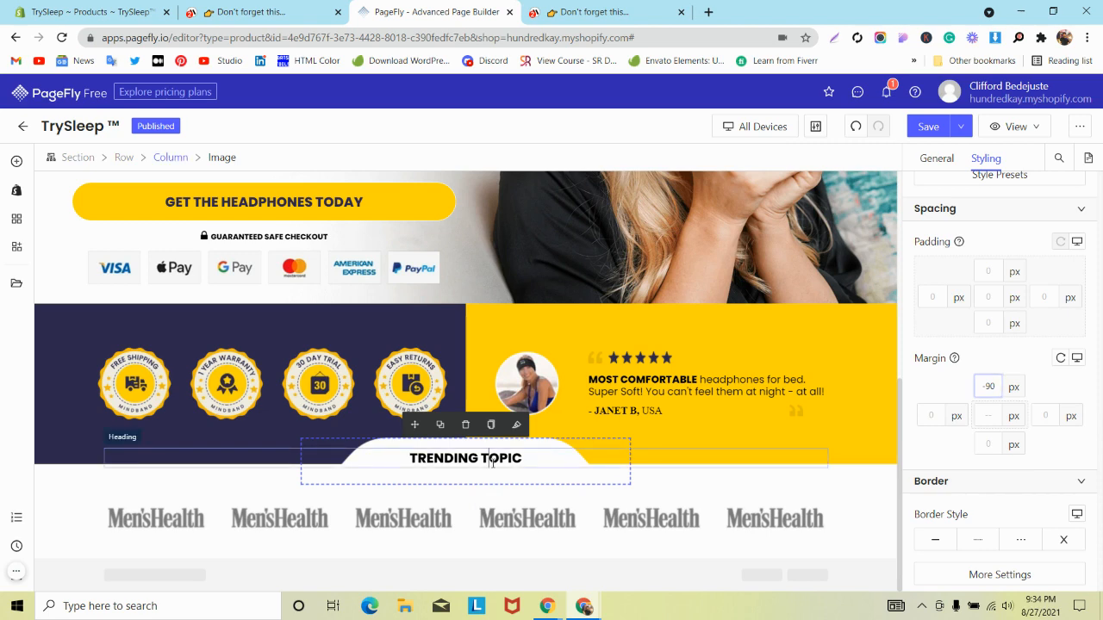
key("Down")
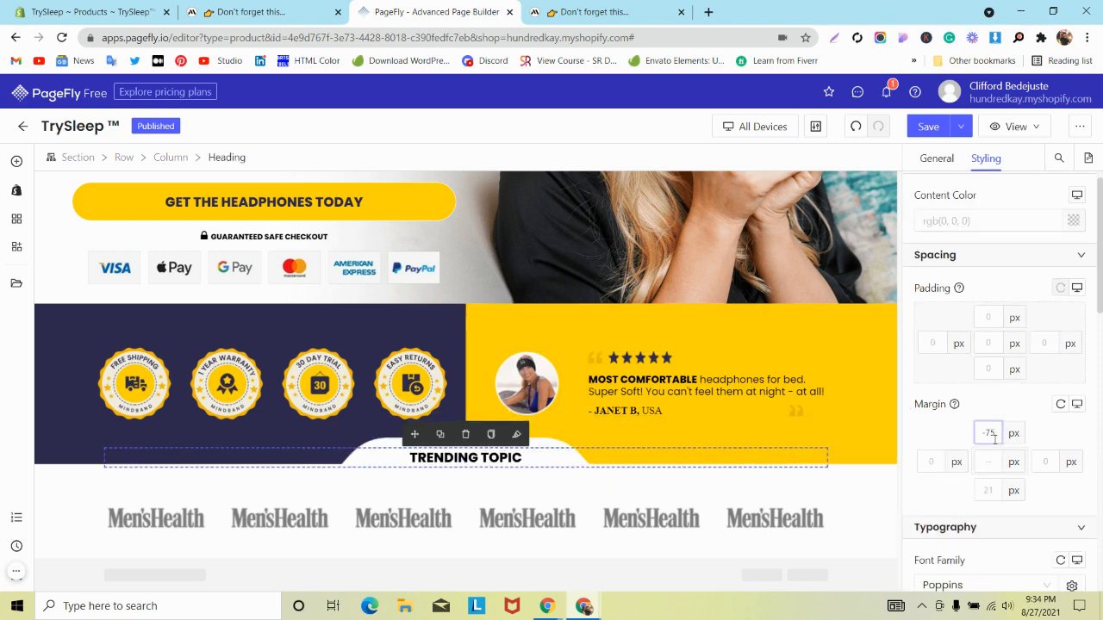
left_click(960, 125)
left_click(920, 153)
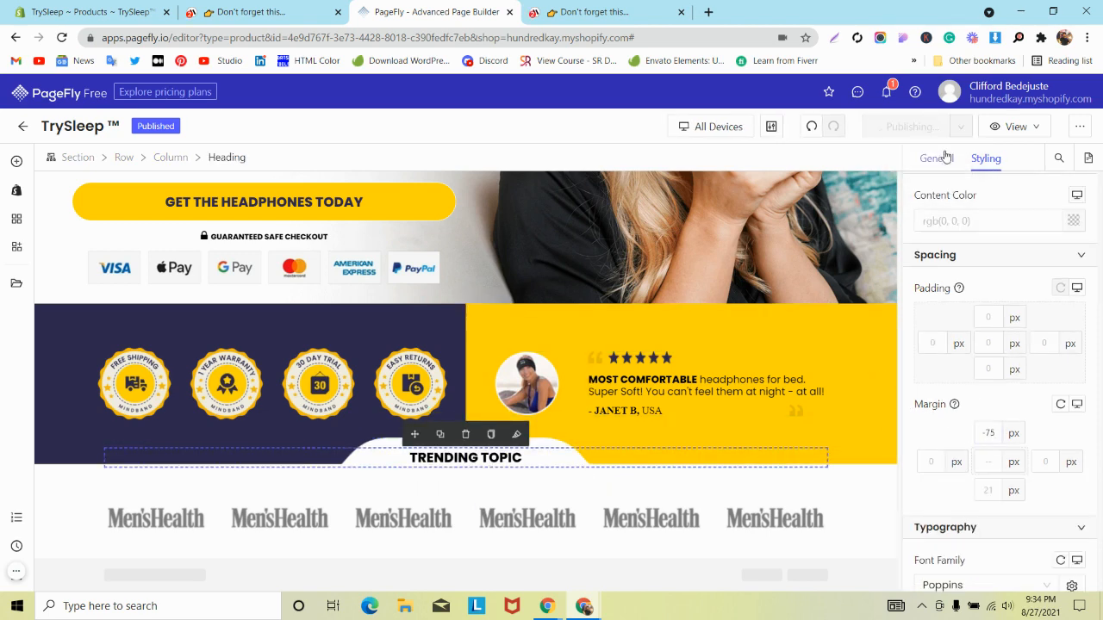
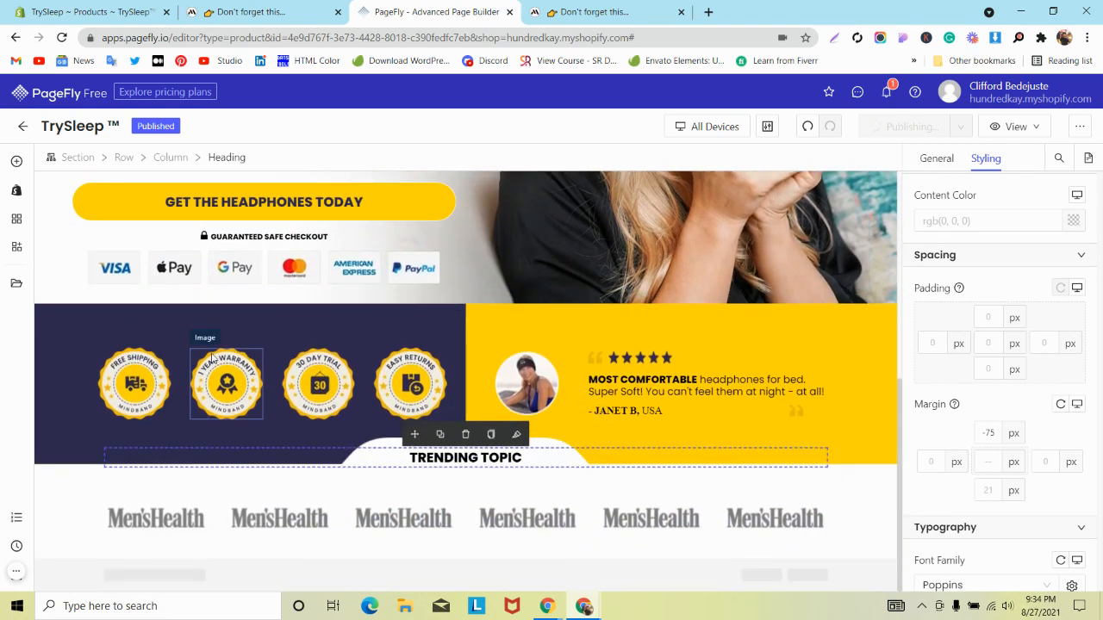
- Open the live TrySleep product page and examine the badge, testimonial and Trending Topic sections
left_click(962, 126)
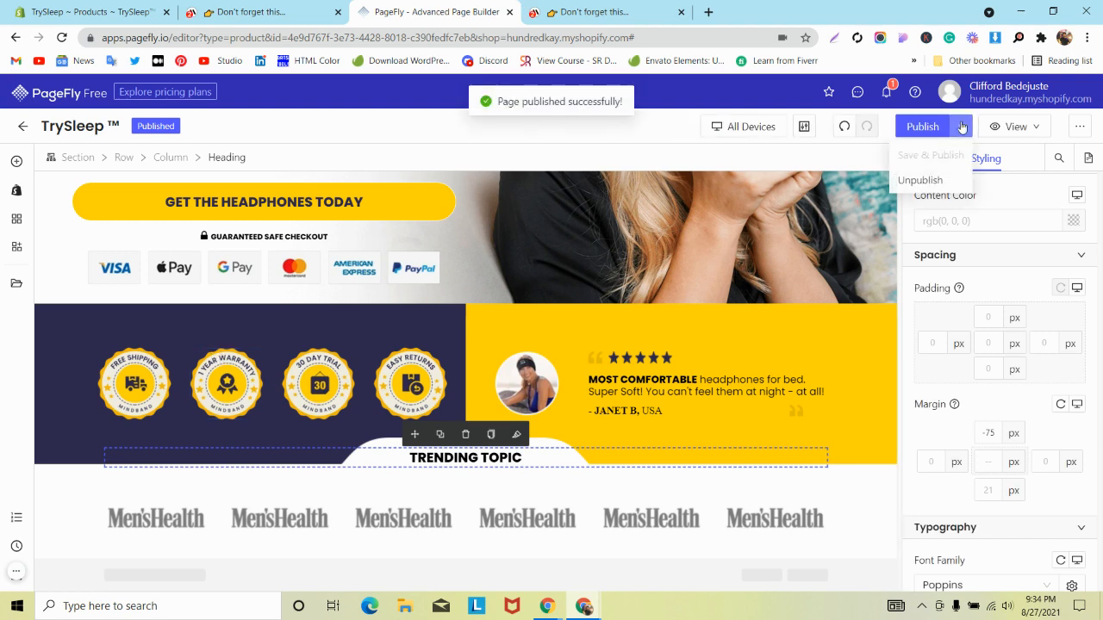
left_click(991, 133)
left_click(989, 179)
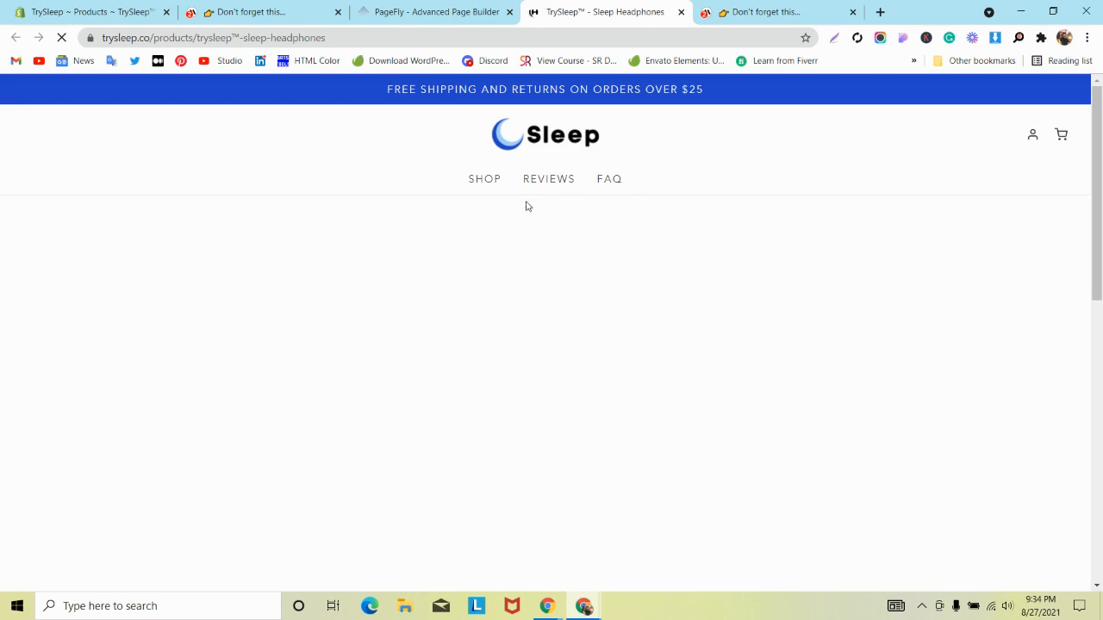
scroll(360, 255, "down", 1)
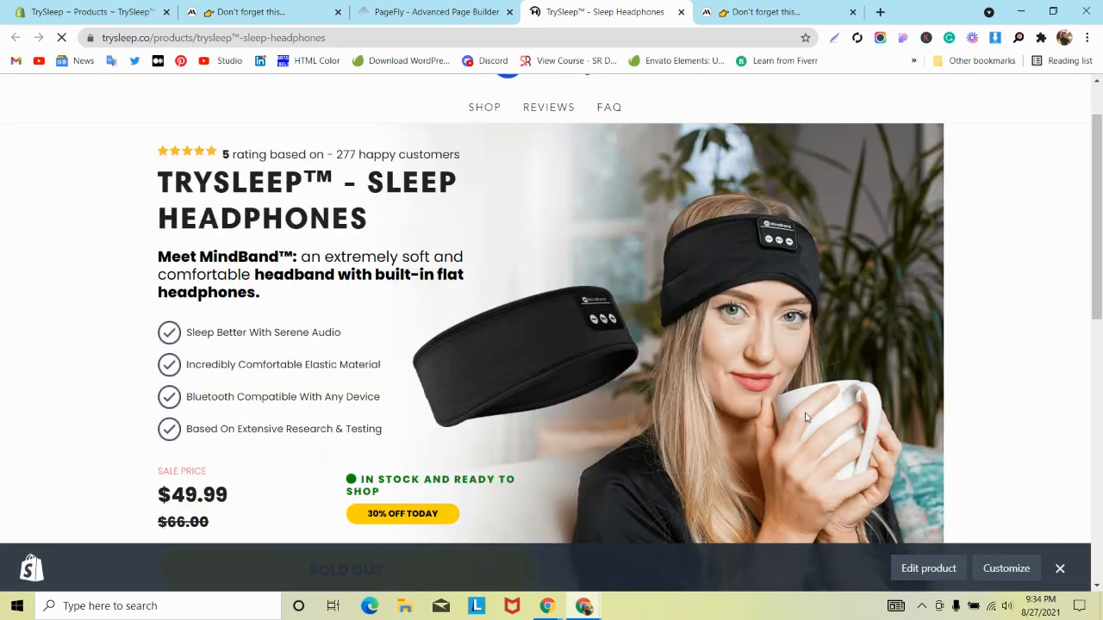
left_click(1060, 568)
scroll(423, 397, "down", 5)
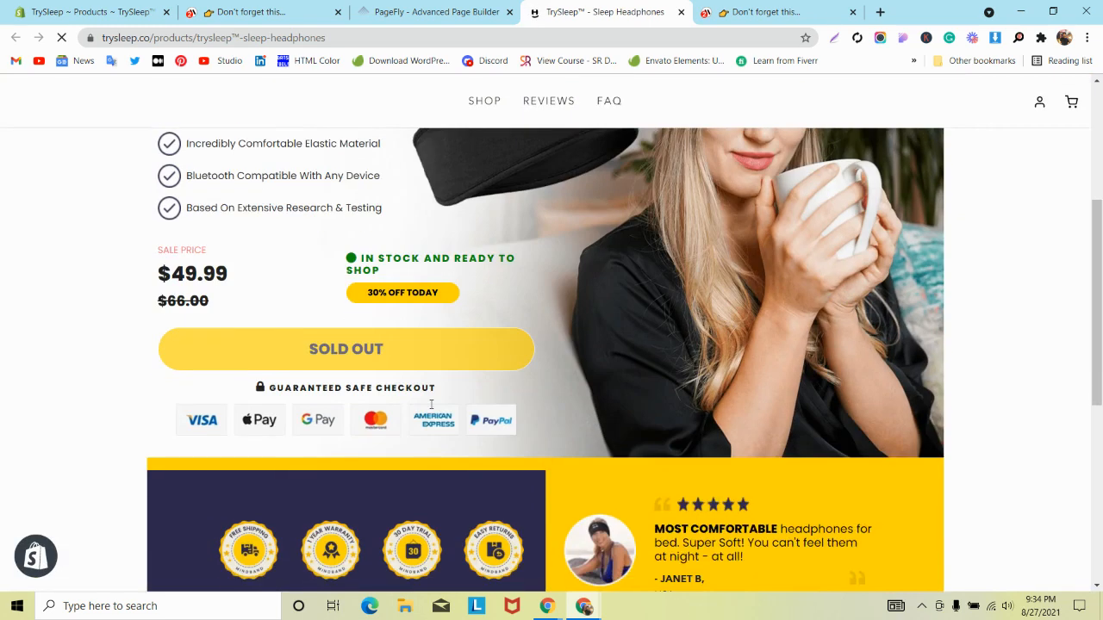
scroll(400, 380, "down", 2)
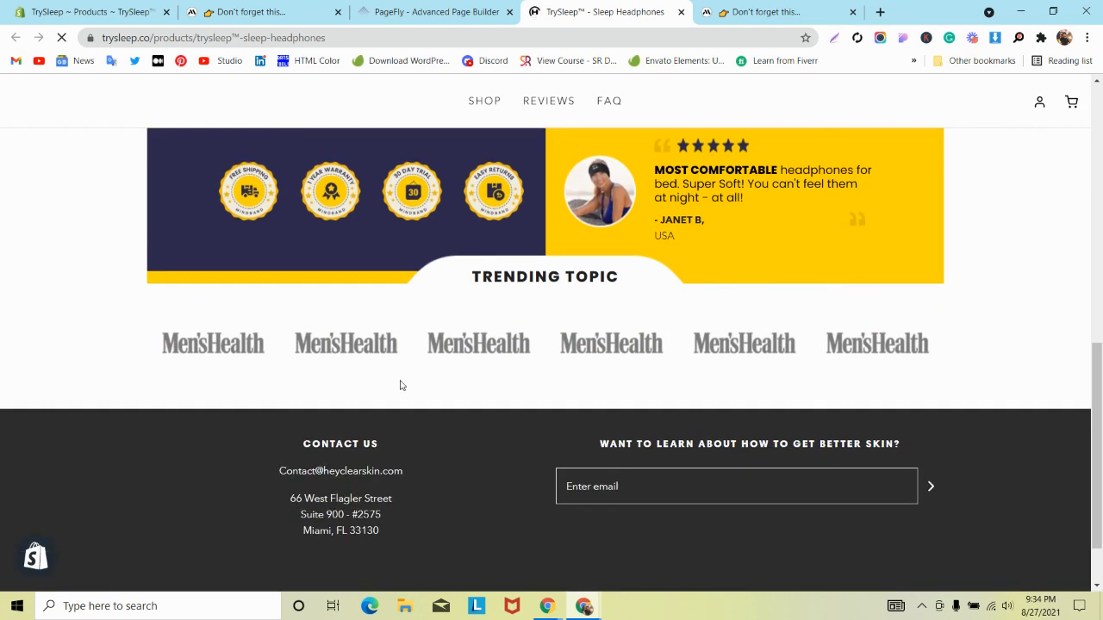
scroll(399, 380, "up", 2)
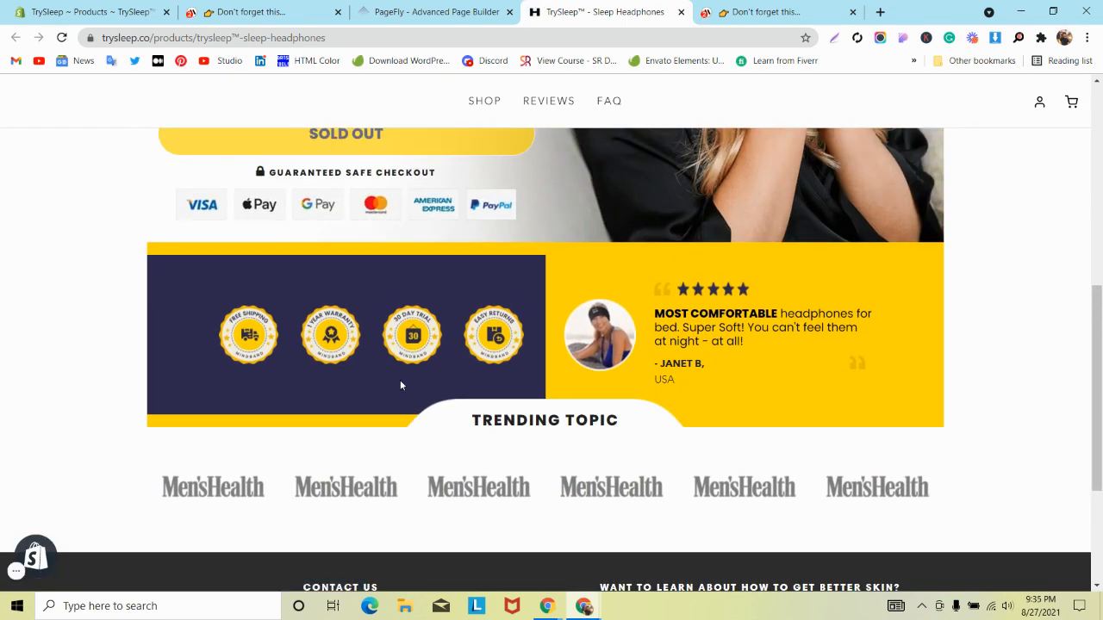
- Remove the yellow background color from the row holding the badge and testimonial columns in the PageFly editor
left_click(431, 12)
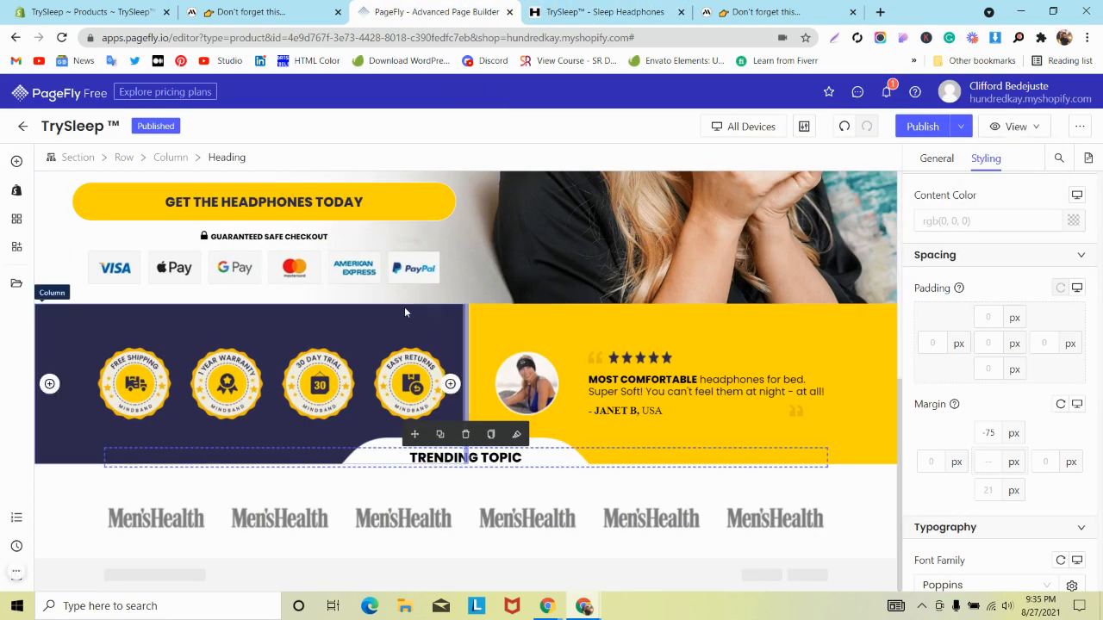
left_click(53, 319)
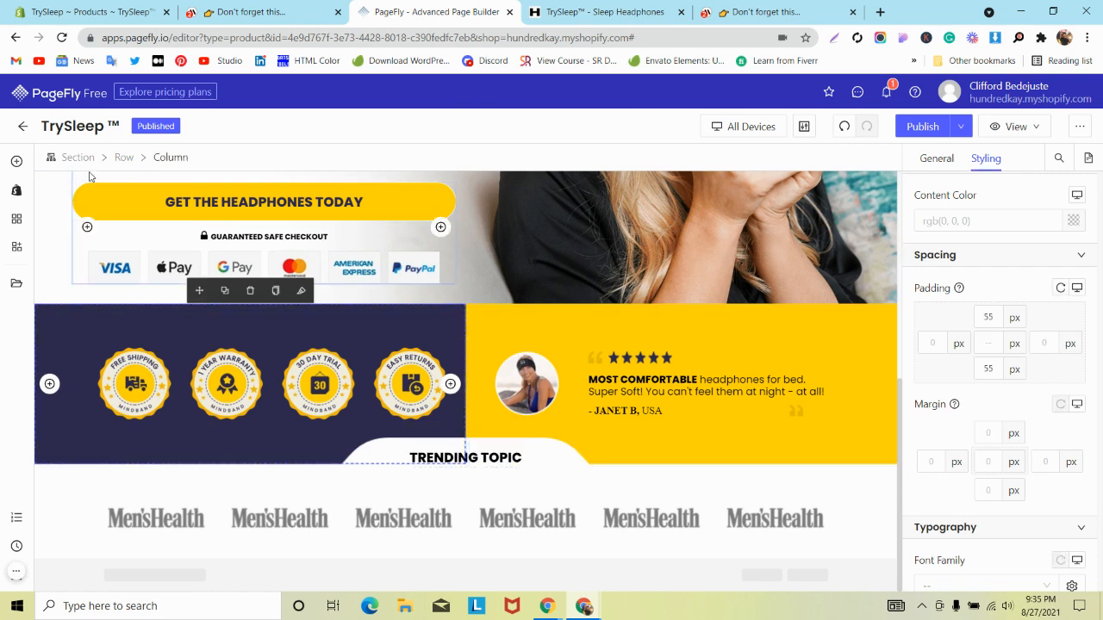
left_click(504, 326)
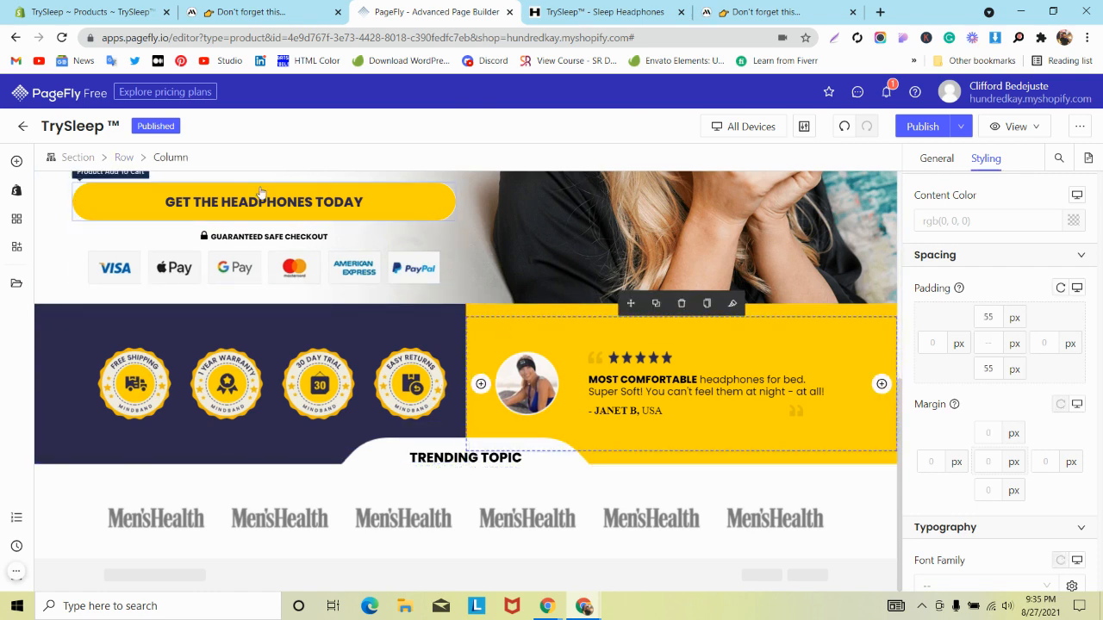
left_click(124, 158)
scroll(1048, 357, "down", 5)
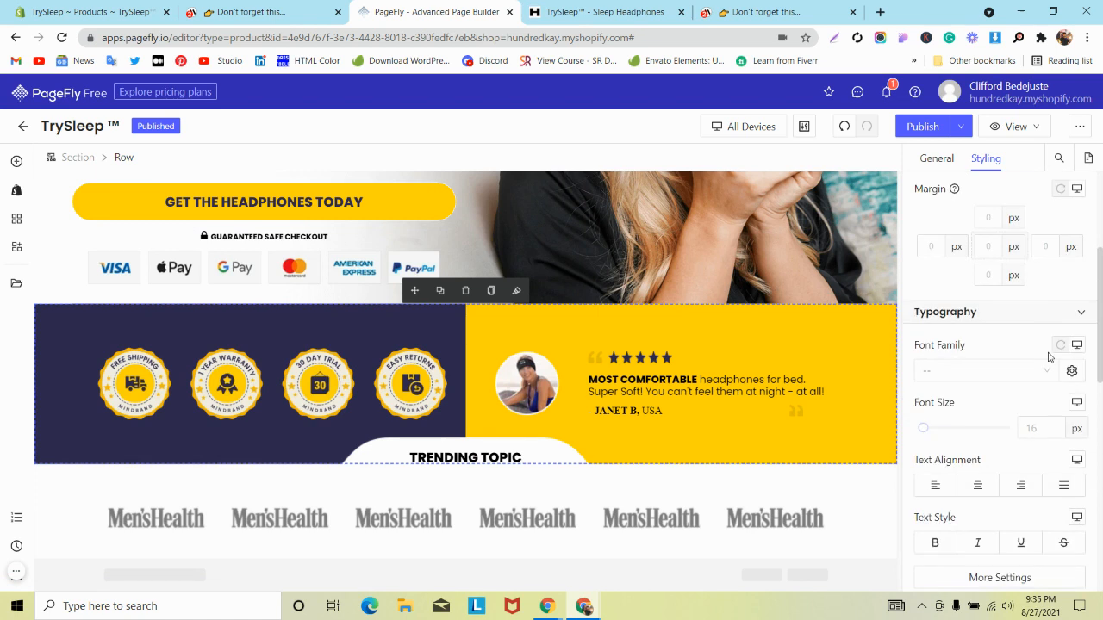
left_click(1049, 455)
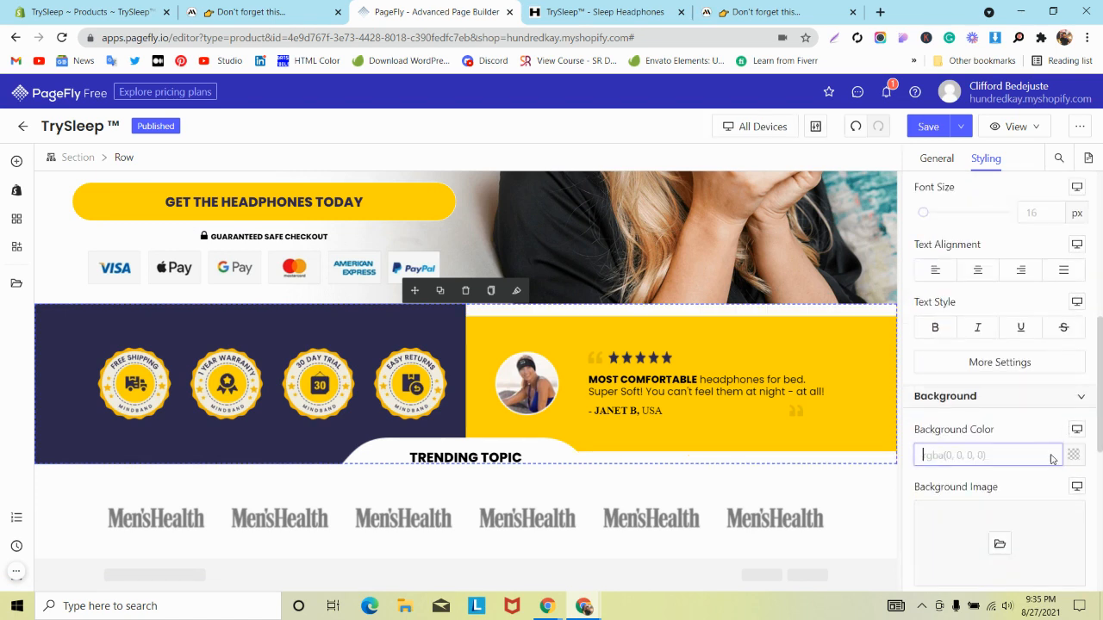
- Try the center top, center bottom and left center content positions on the badge and testimonial row, returning to center center
left_click(929, 169)
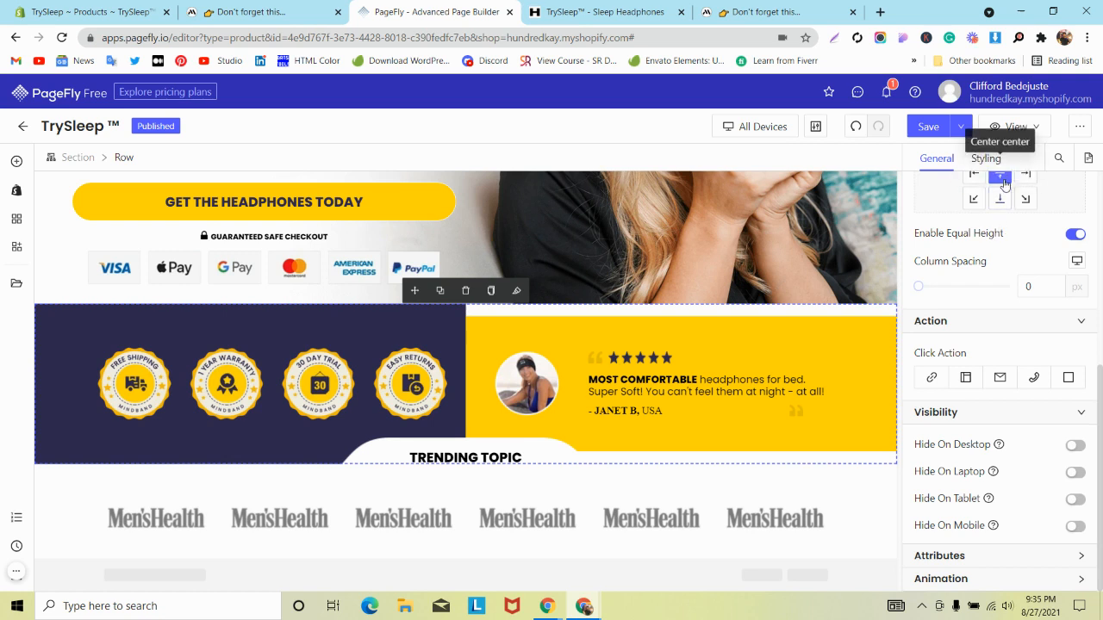
scroll(1013, 308, "up", 2)
left_click(1004, 296)
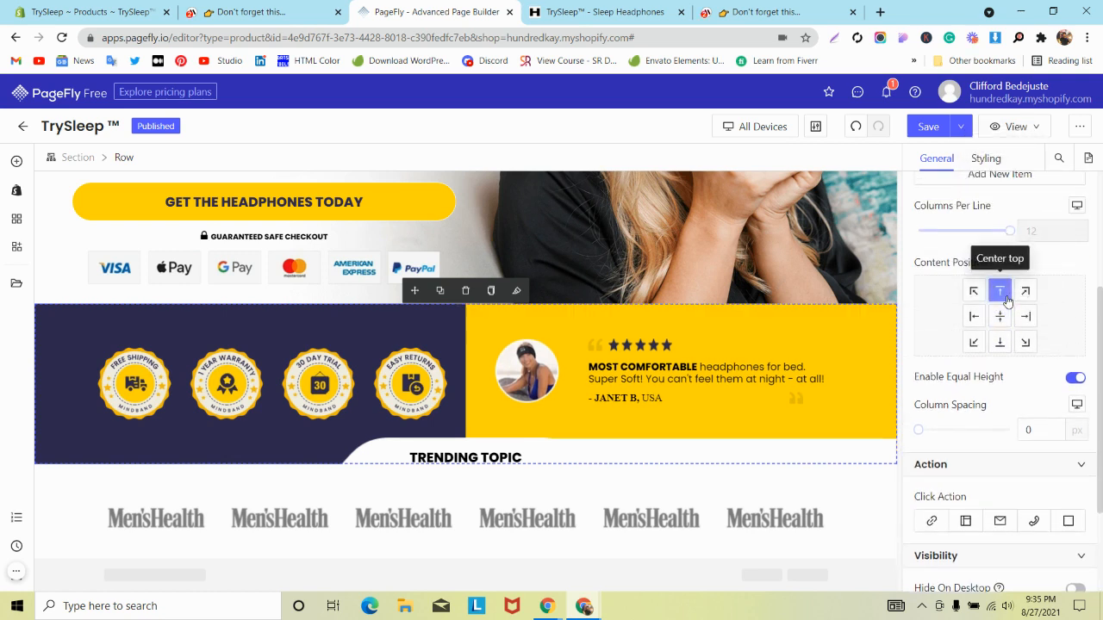
left_click(1000, 316)
left_click(1000, 342)
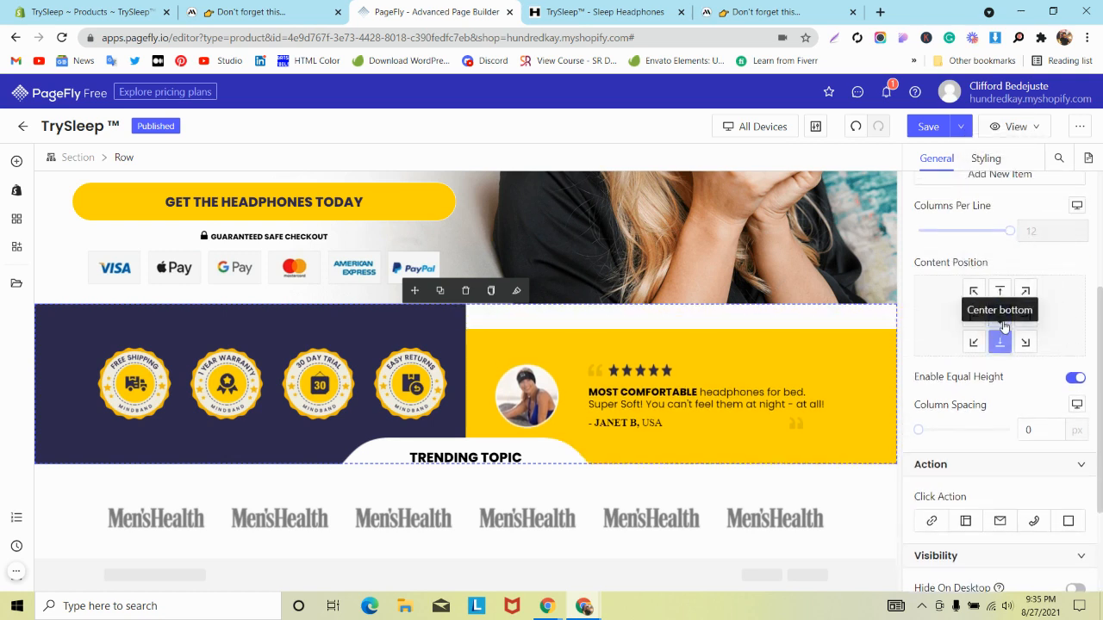
left_click(999, 316)
left_click(974, 316)
left_click(999, 317)
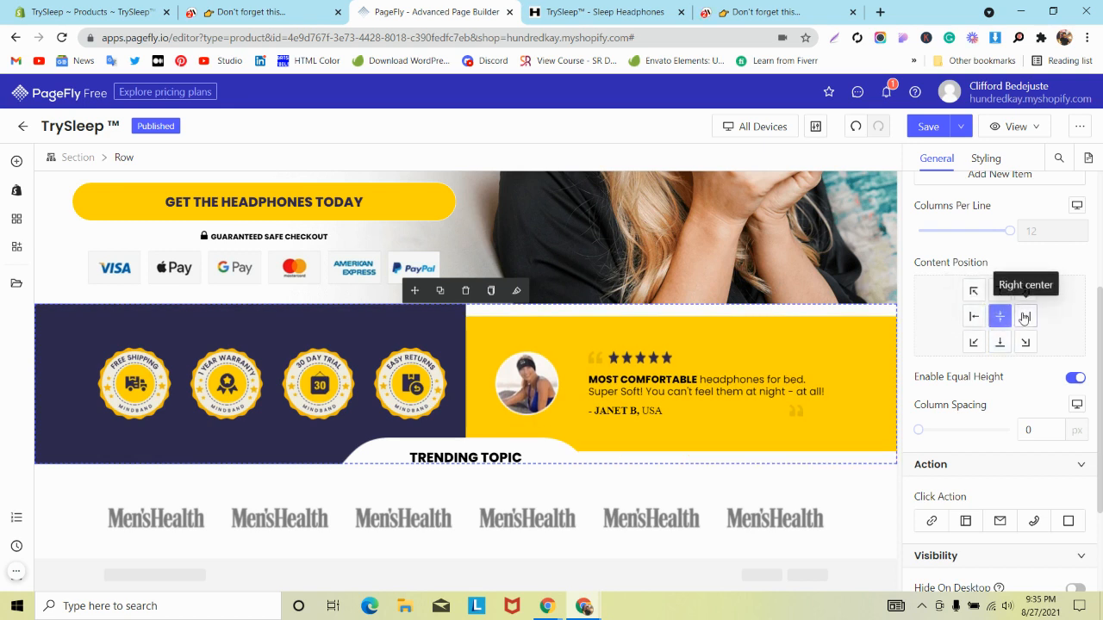
- Try the right center content position on the badge and testimonial row, returning to center center
left_click(1025, 316)
left_click(407, 319)
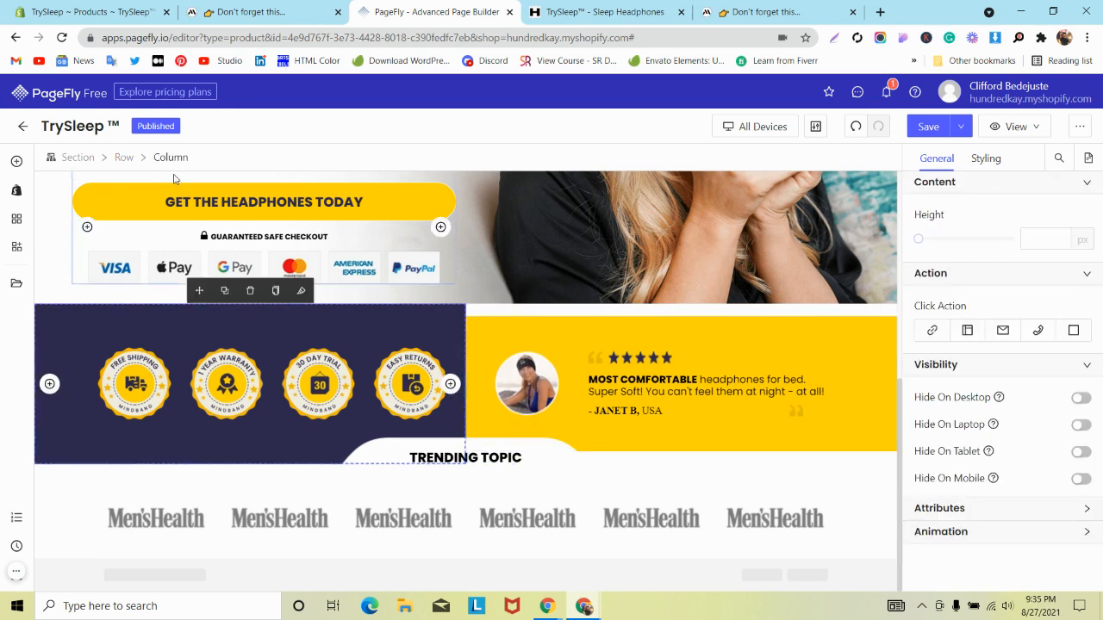
left_click(124, 157)
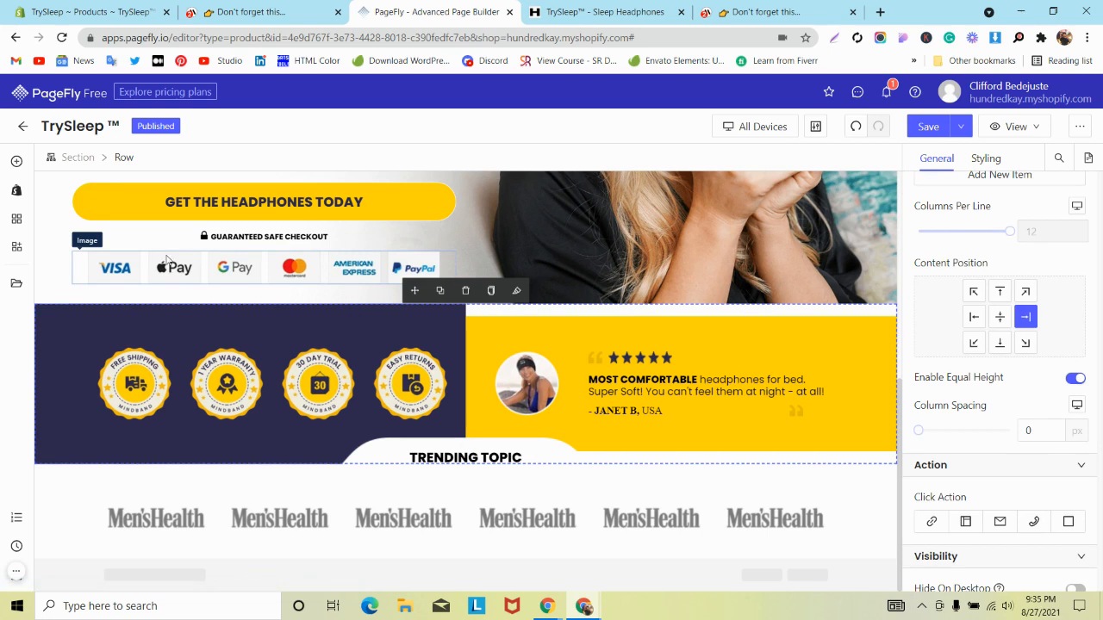
left_click(999, 318)
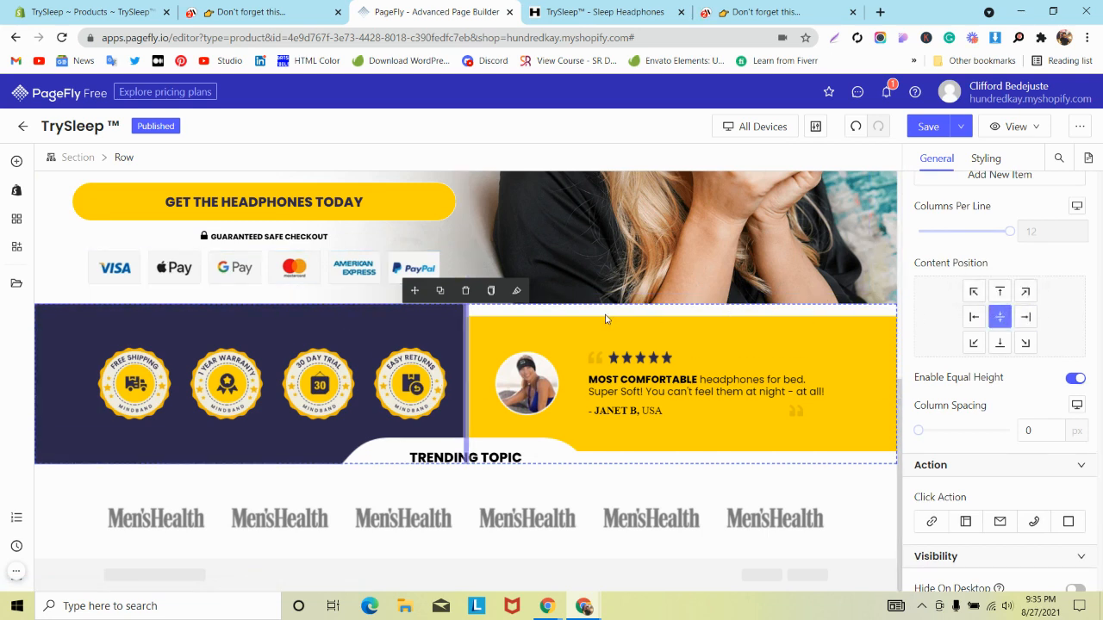
- Check the badge row's spacing and measure the strip above the badge column on the live TrySleep page with the Lightshot screenshot tool
left_click(259, 342)
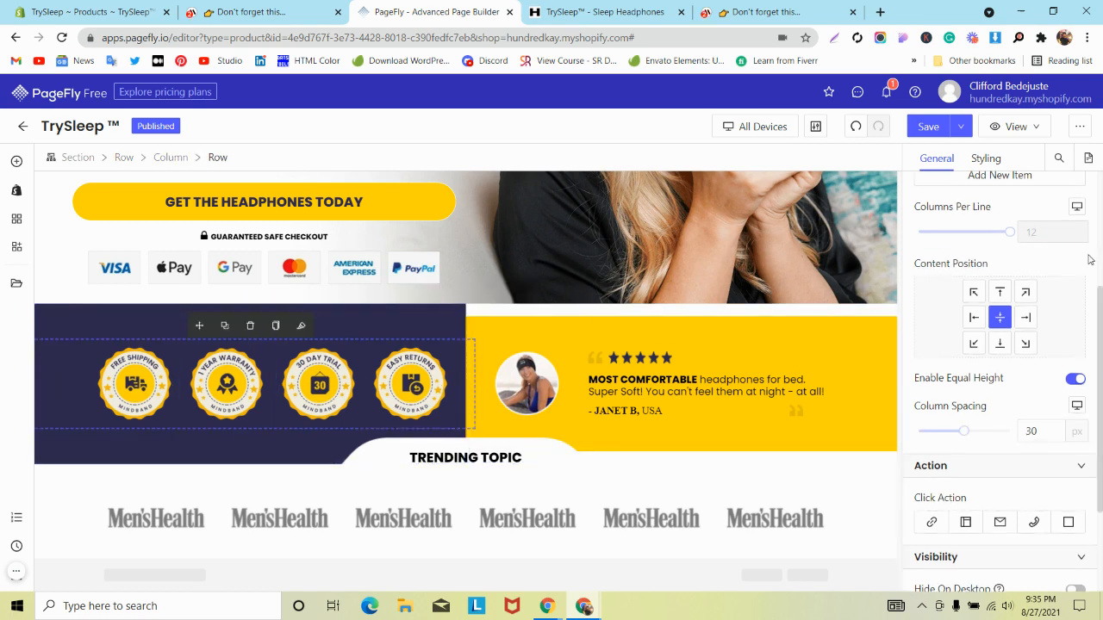
scroll(1088, 263, "up", 3)
left_click(986, 158)
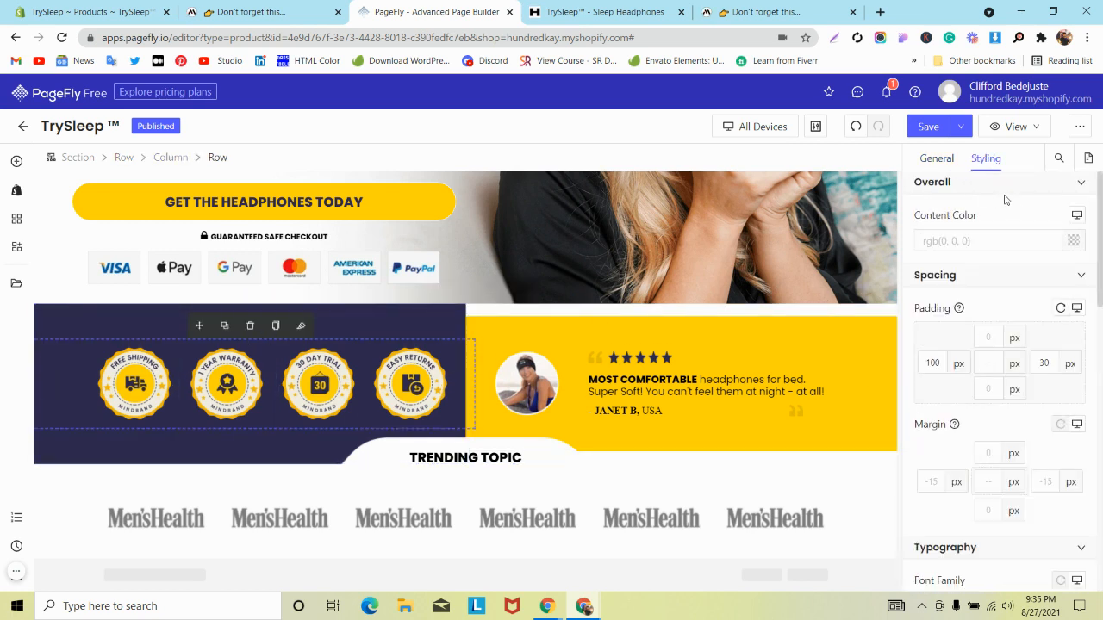
left_click(644, 7)
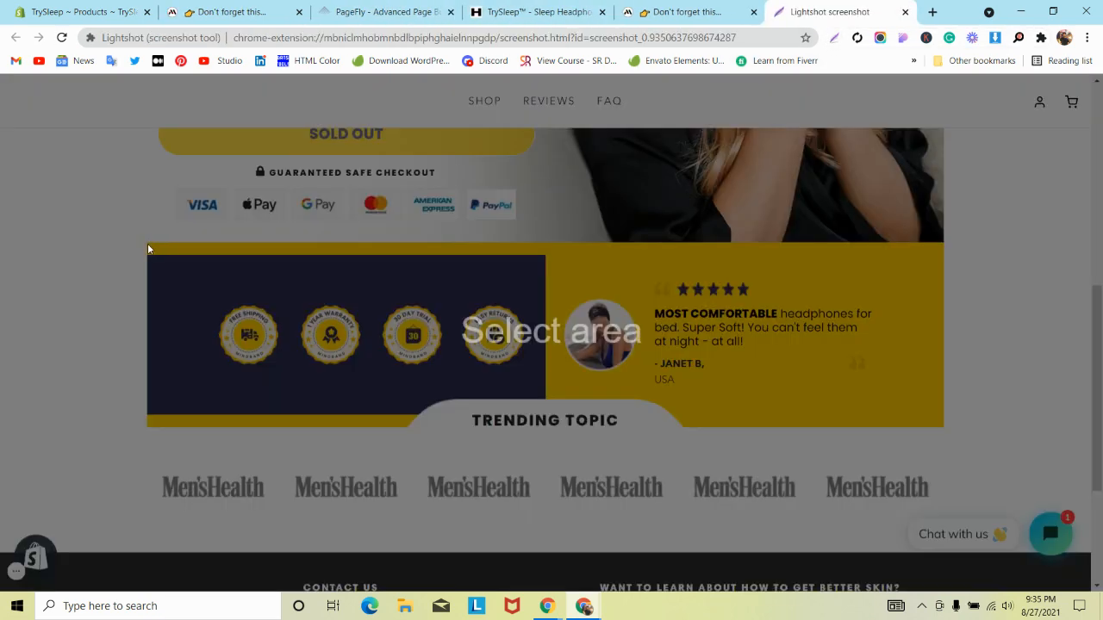
left_click_drag(147, 249, 546, 256)
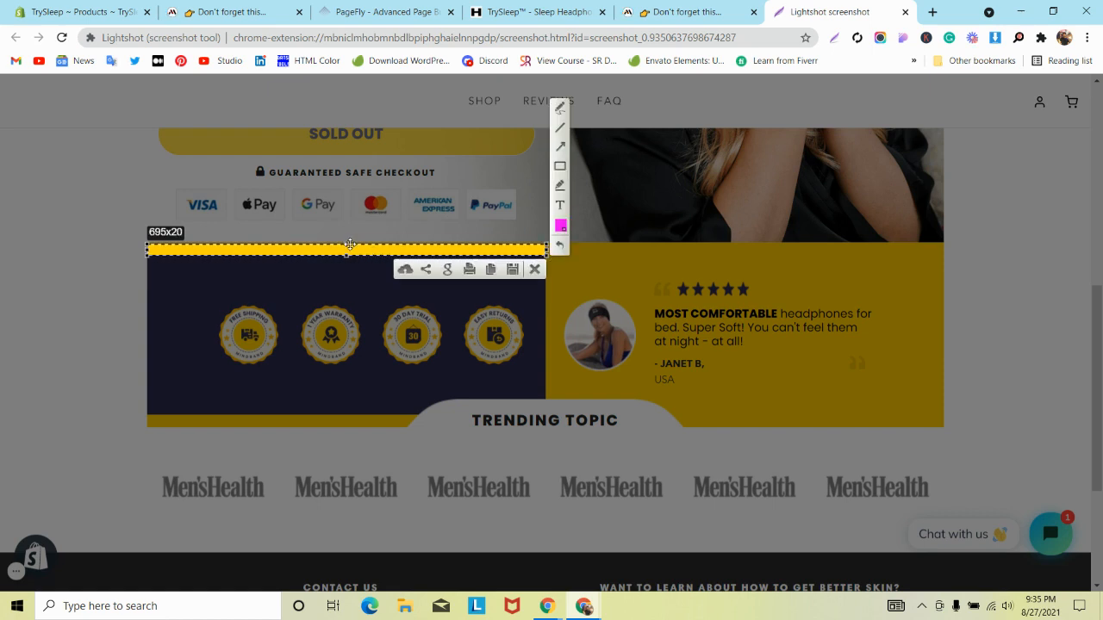
left_click_drag(350, 245, 347, 241)
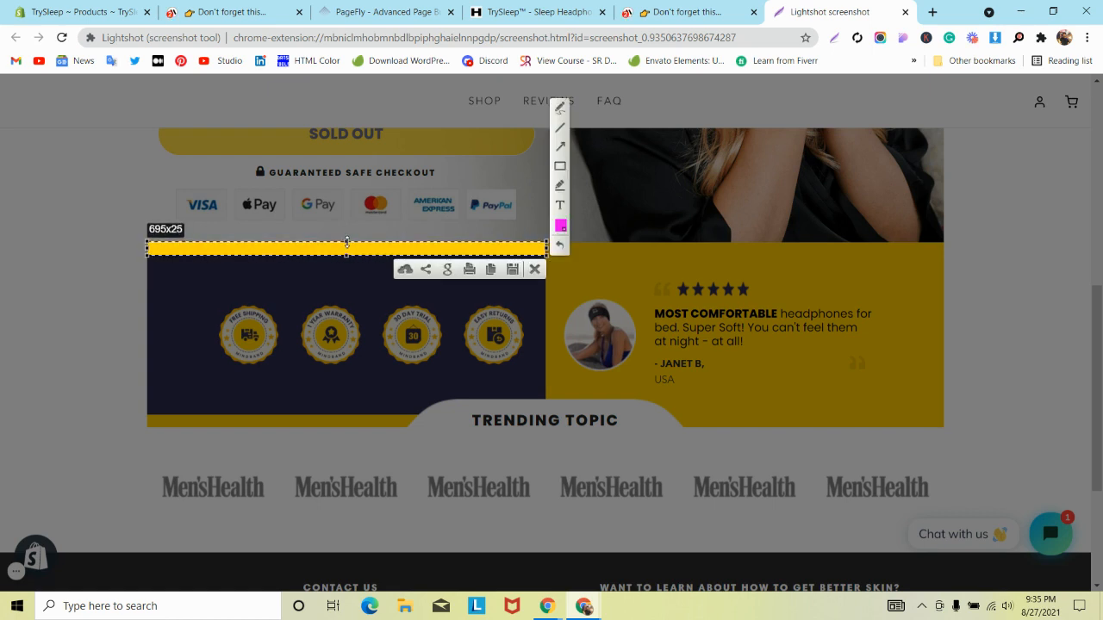
left_click(370, 23)
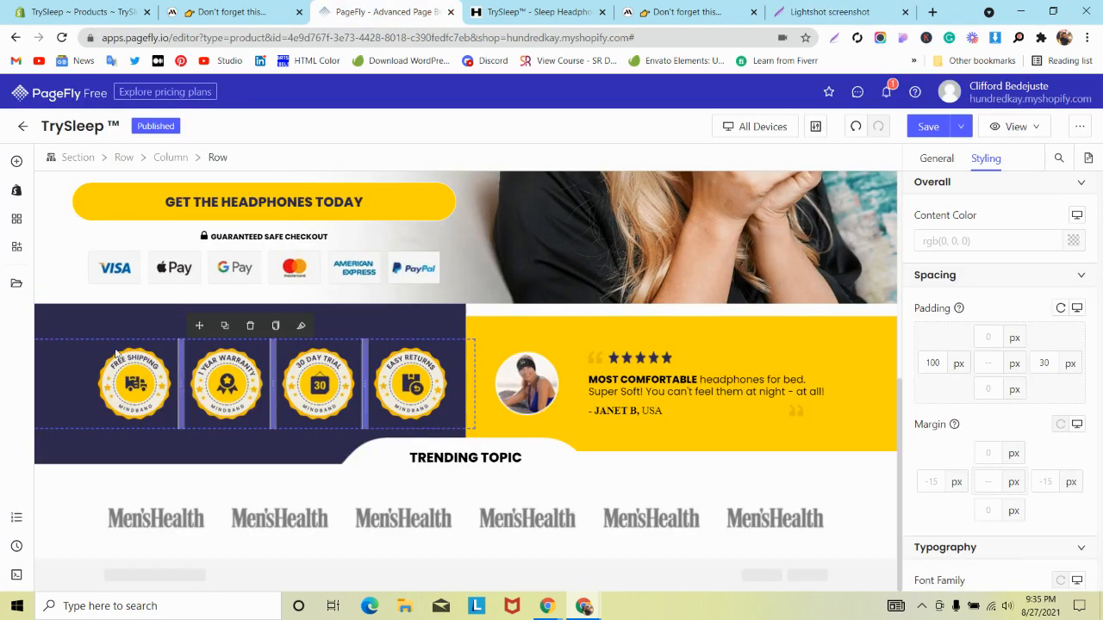
- Set the badge column's top and bottom padding to 35 px in the PageFly editor, and save and publish the page
left_click(74, 339)
left_click(67, 326)
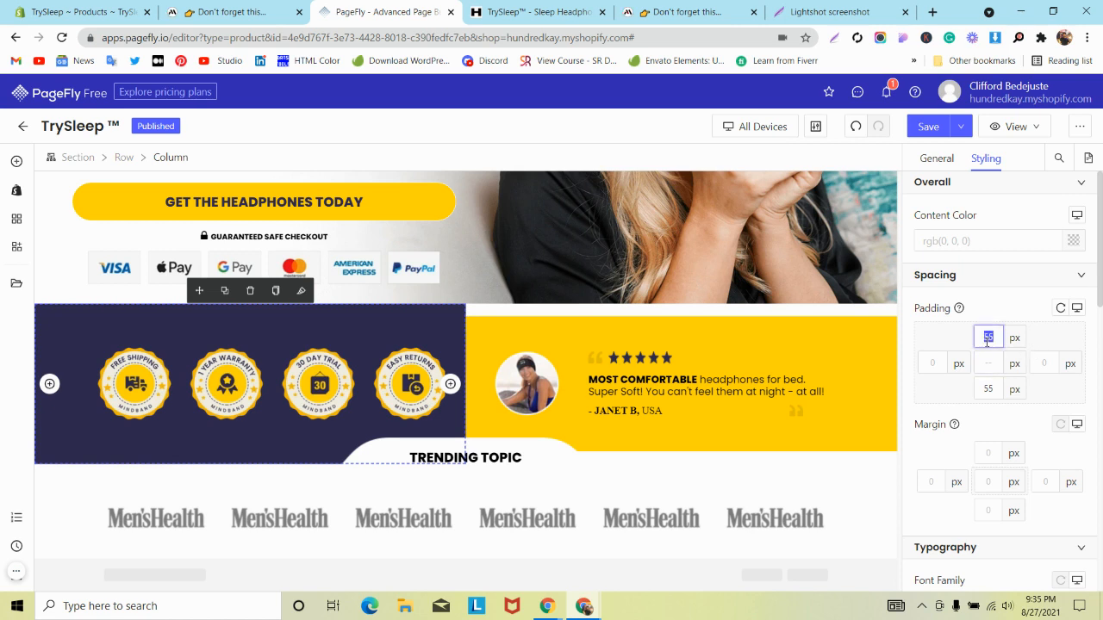
type("30")
double_click(986, 389)
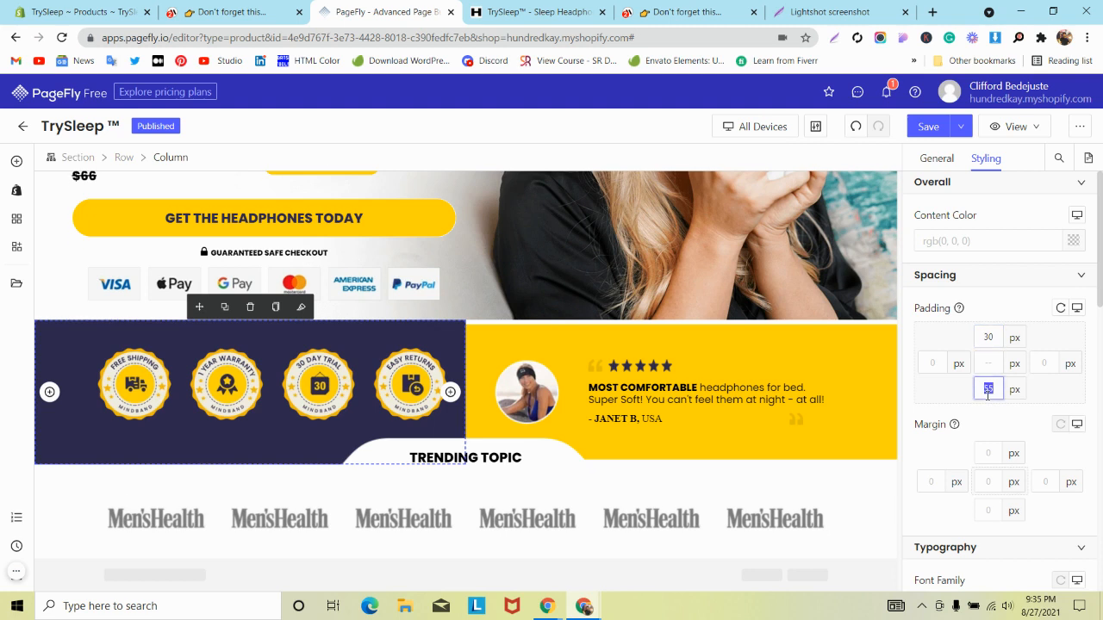
type("30")
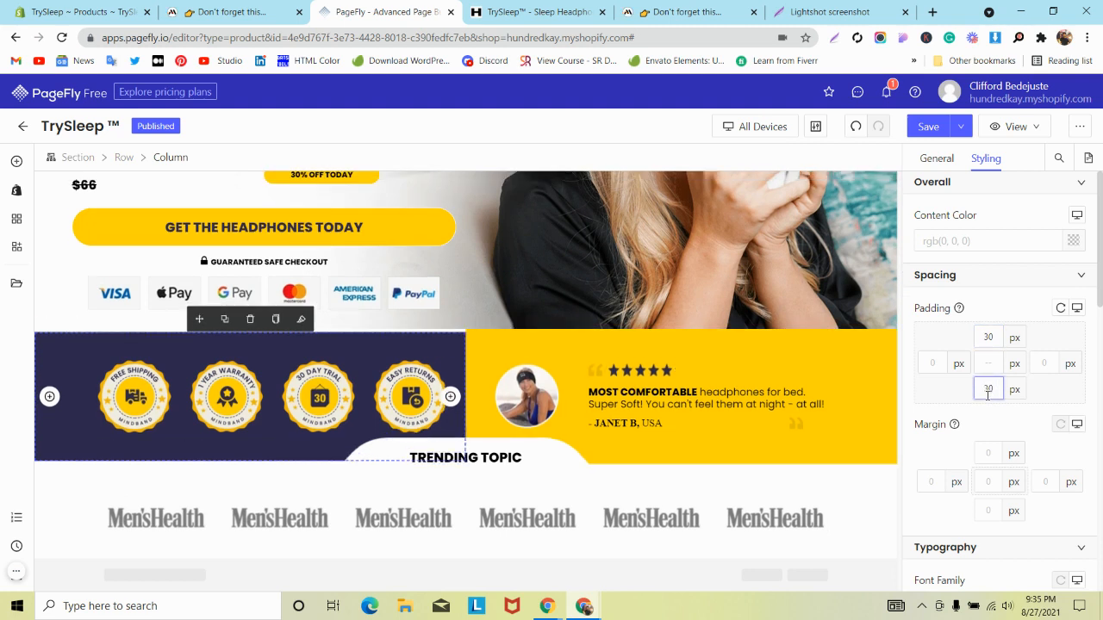
key("BackSpace")
type("5")
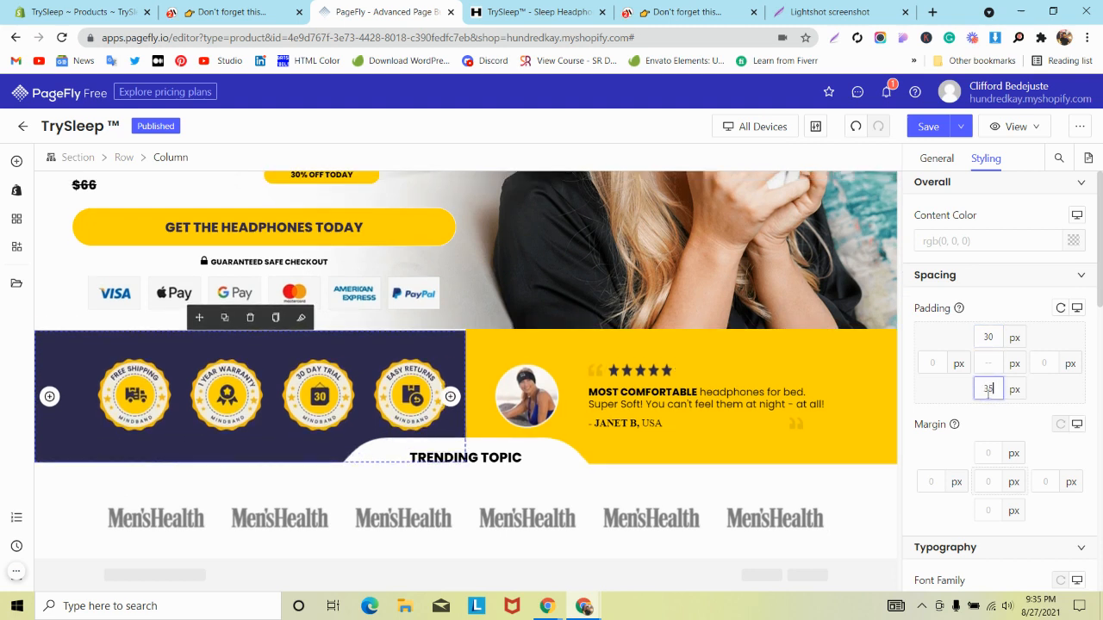
left_click(999, 342)
key("BackSpace")
type("5")
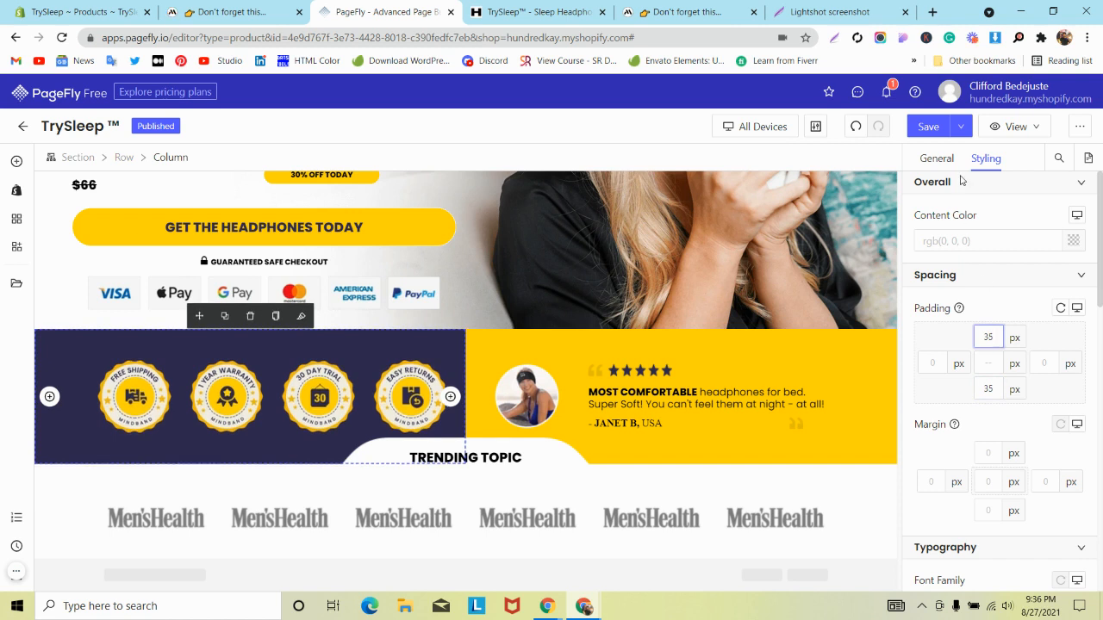
left_click(961, 126)
left_click(924, 153)
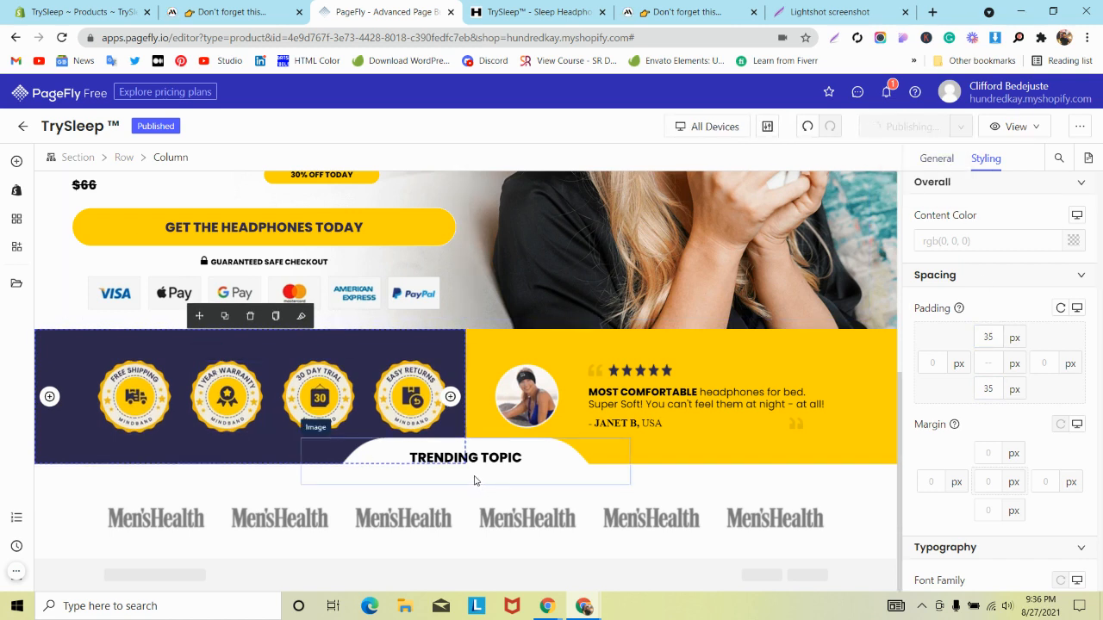
- Set the bottom padding of the section holding the badges and testimonial to 10 px, and save and publish the page
left_click(77, 157)
left_click(983, 394)
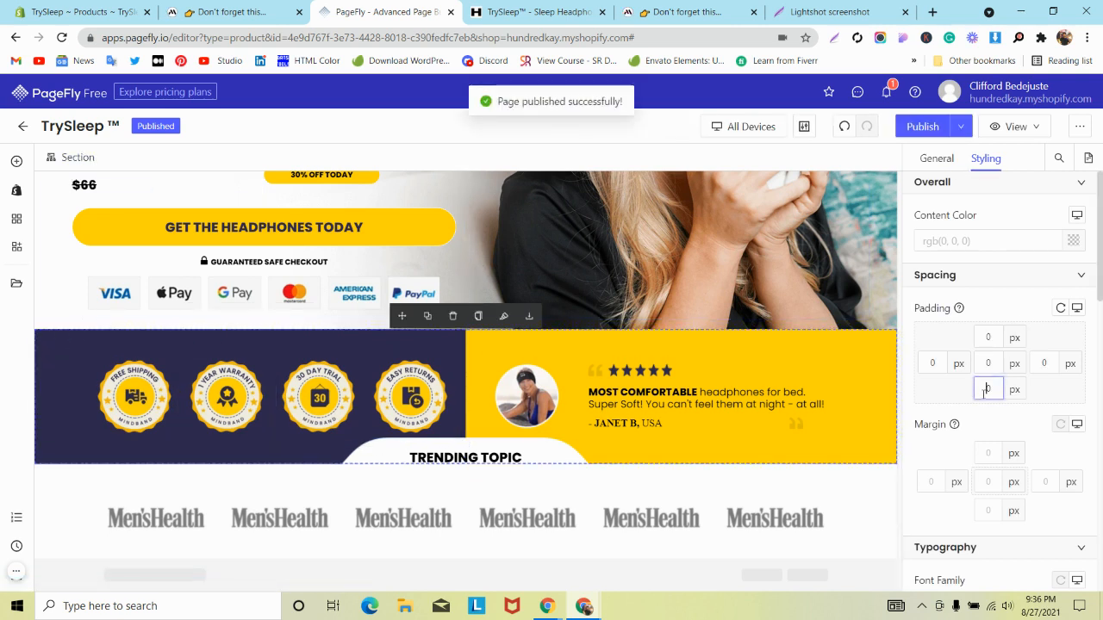
type("1")
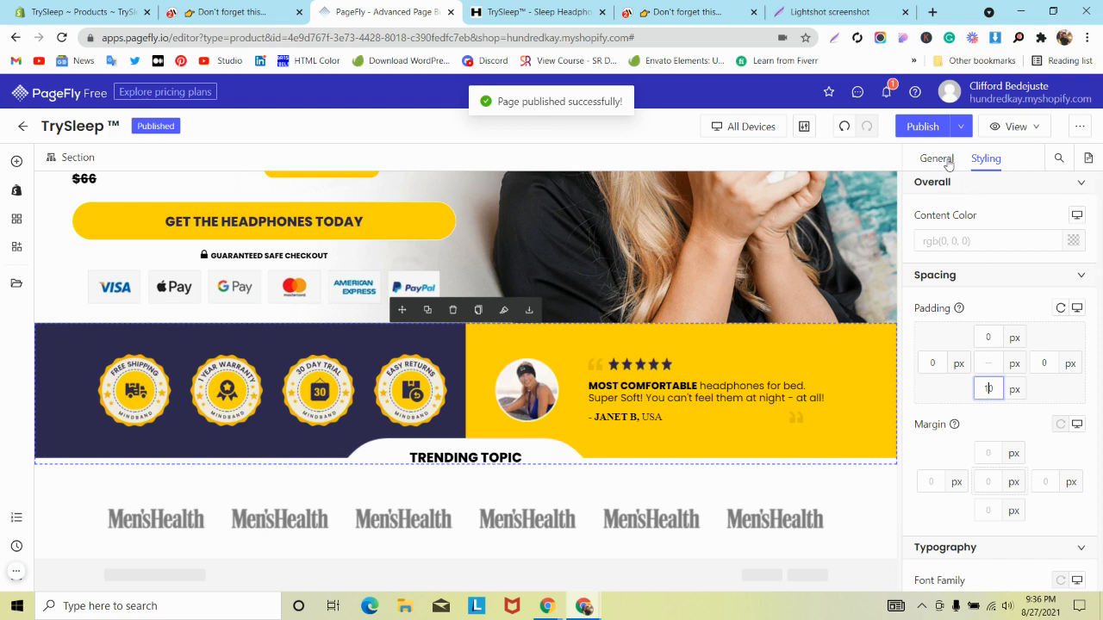
left_click(921, 127)
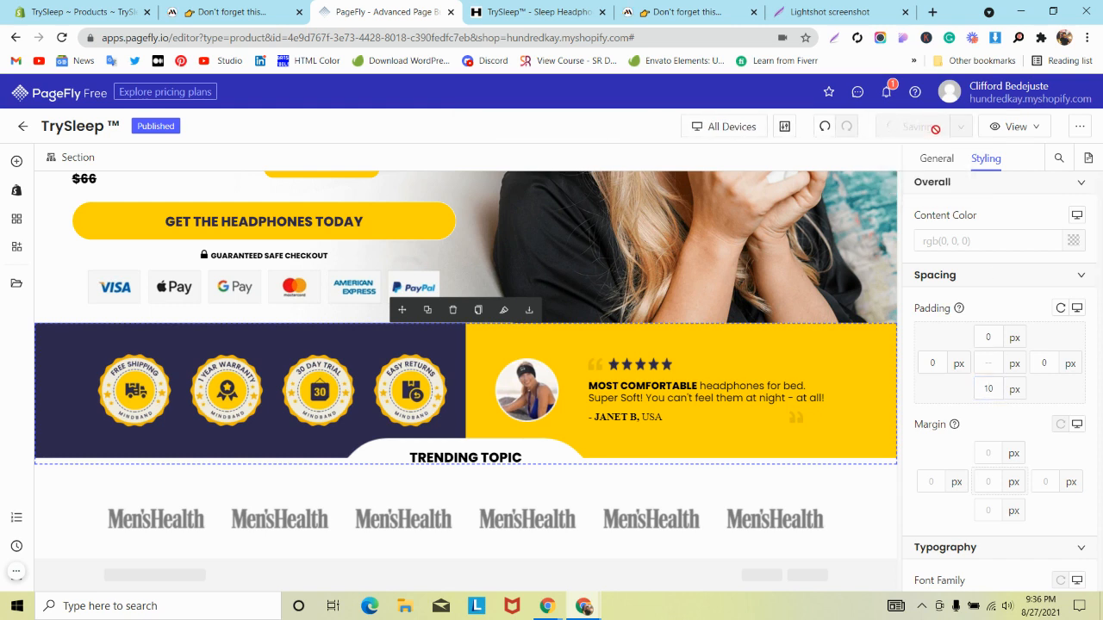
left_click(904, 12)
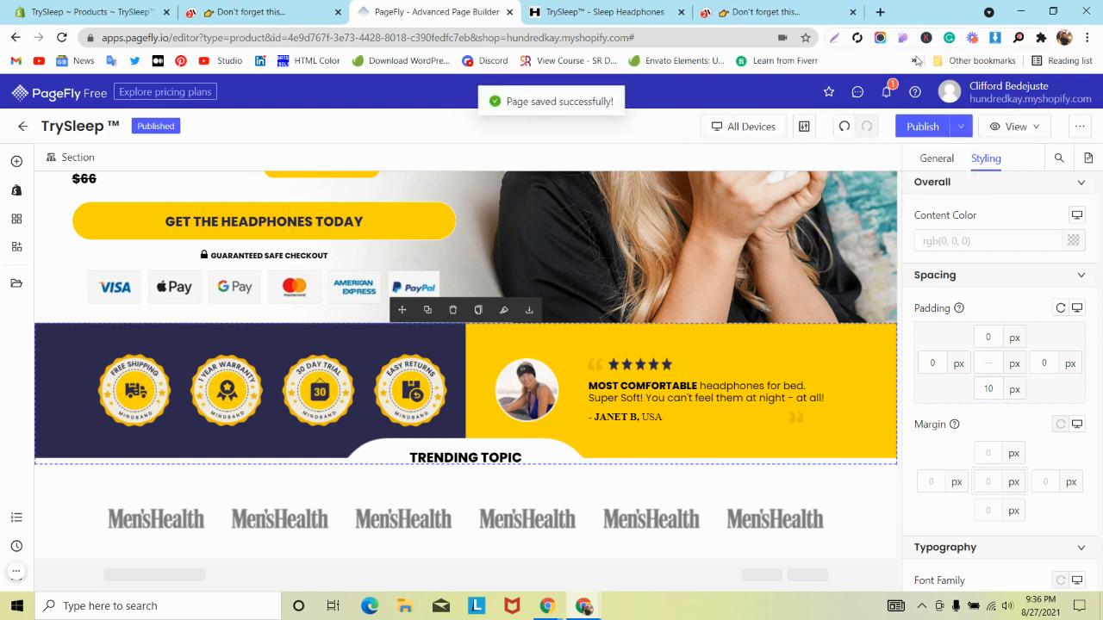
left_click(910, 129)
- Reload the Mindband reference page and examine the badge, testimonial and Trending Topic sections on the live TrySleep page
left_click(772, 12)
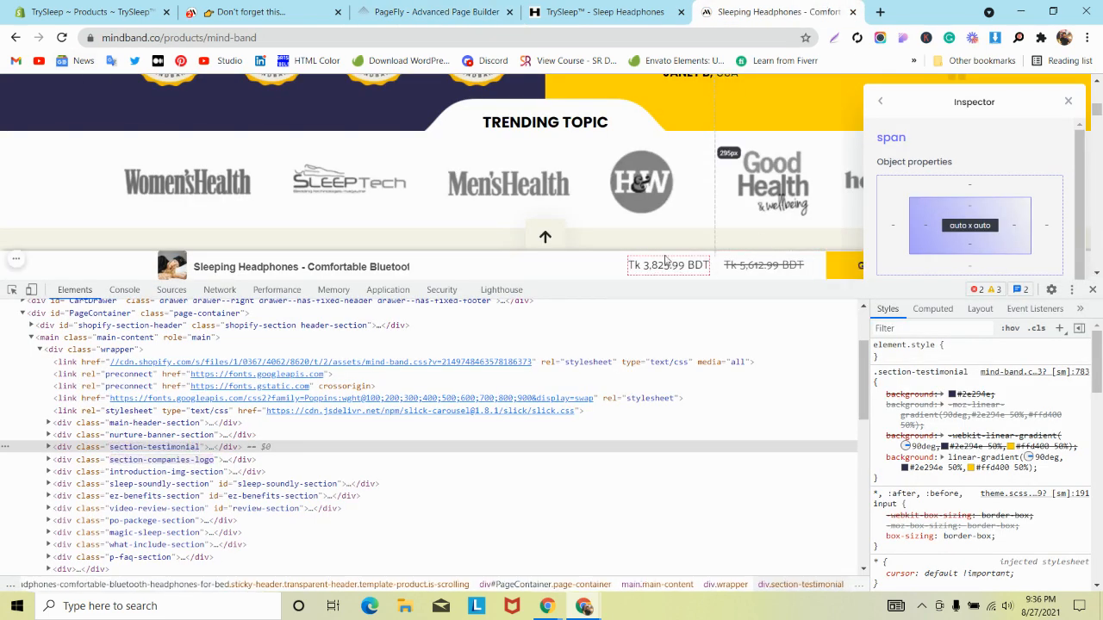
left_click(62, 43)
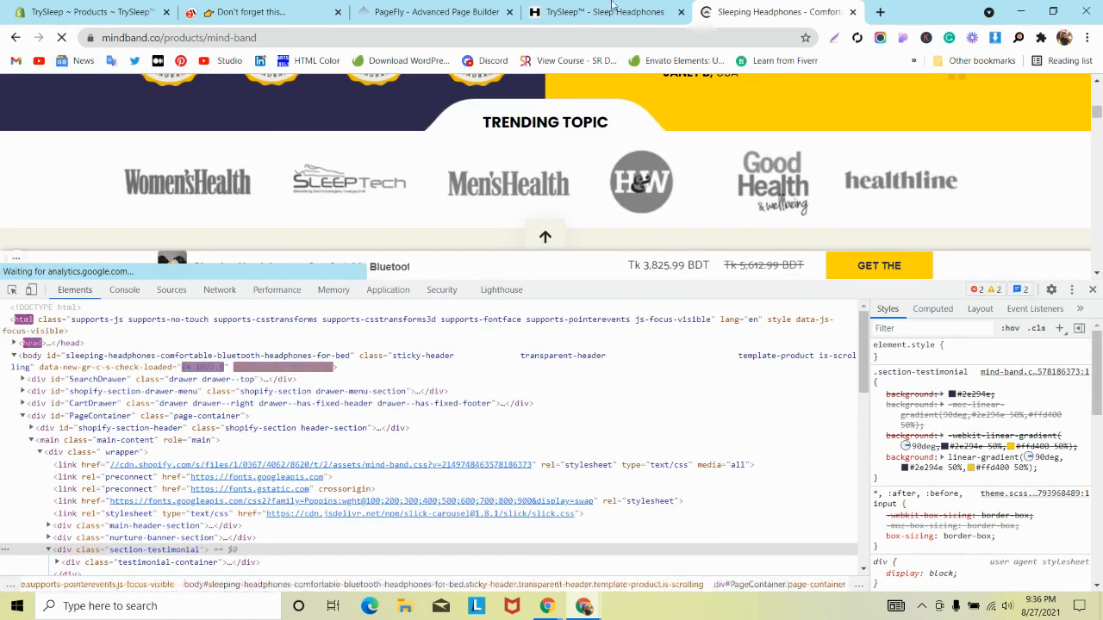
left_click(611, 11)
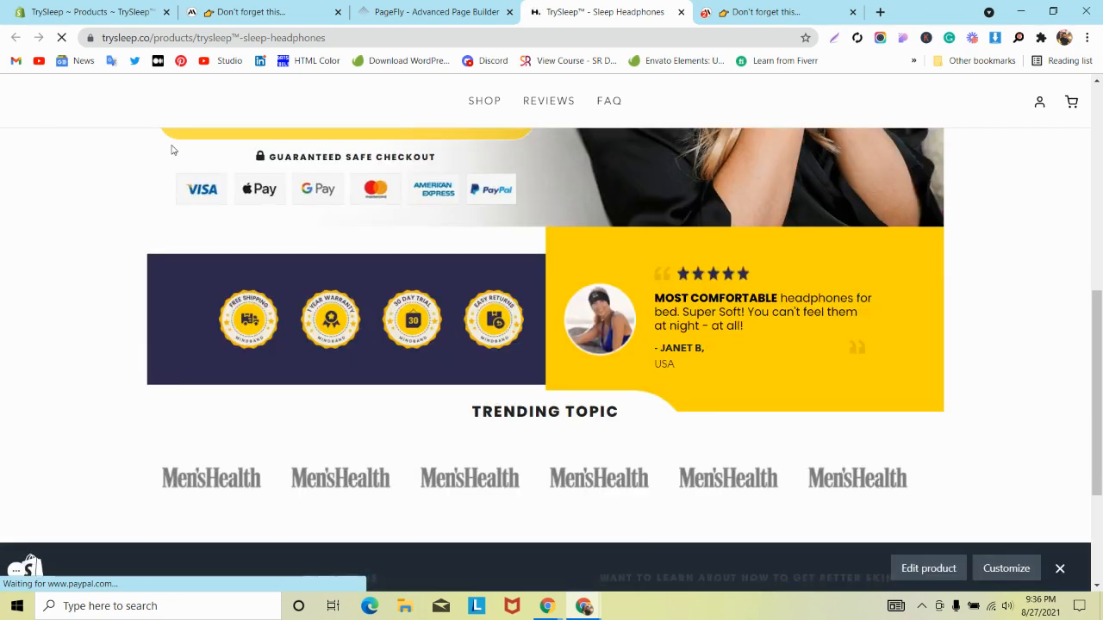
scroll(172, 155, "down", 2)
scroll(560, 366, "up", 2)
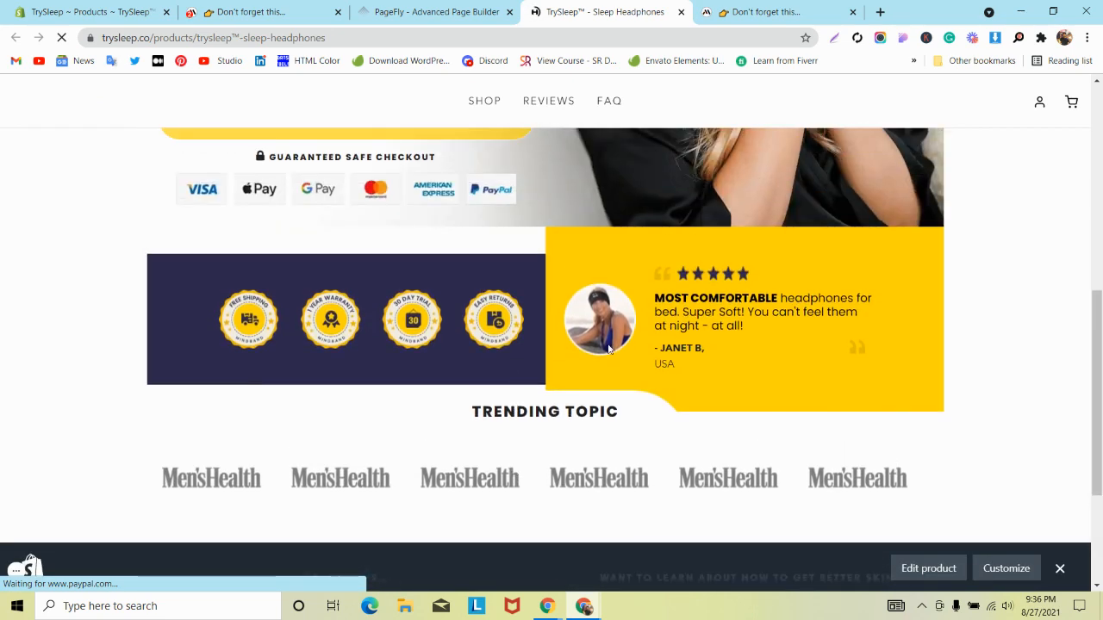
left_click(1060, 568)
scroll(526, 345, "down", 1)
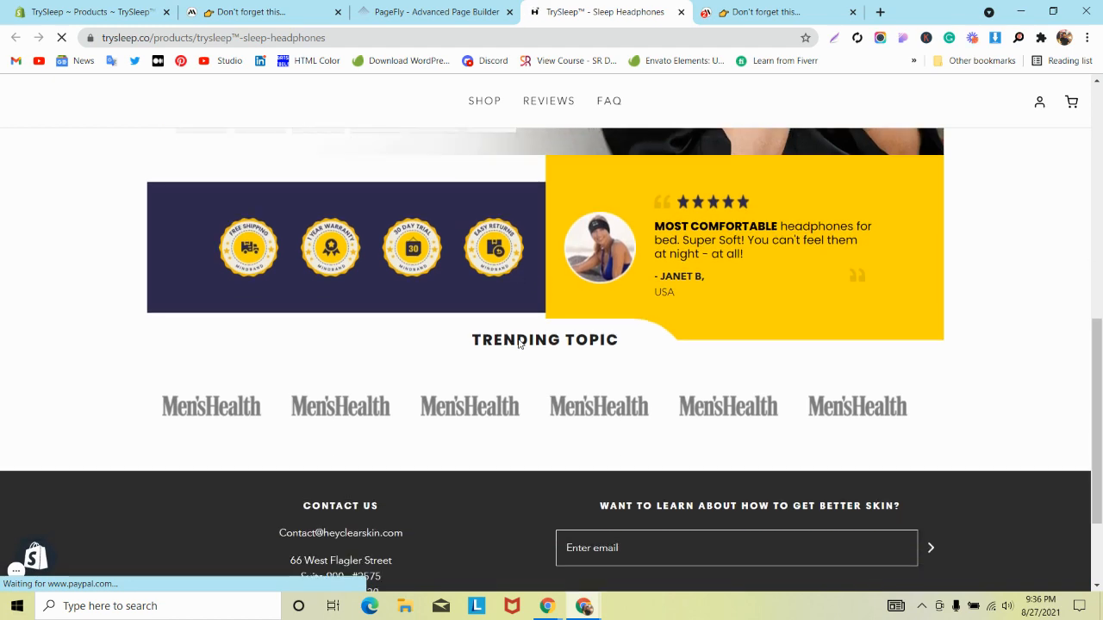
scroll(518, 340, "up", 1)
scroll(505, 167, "down", 2)
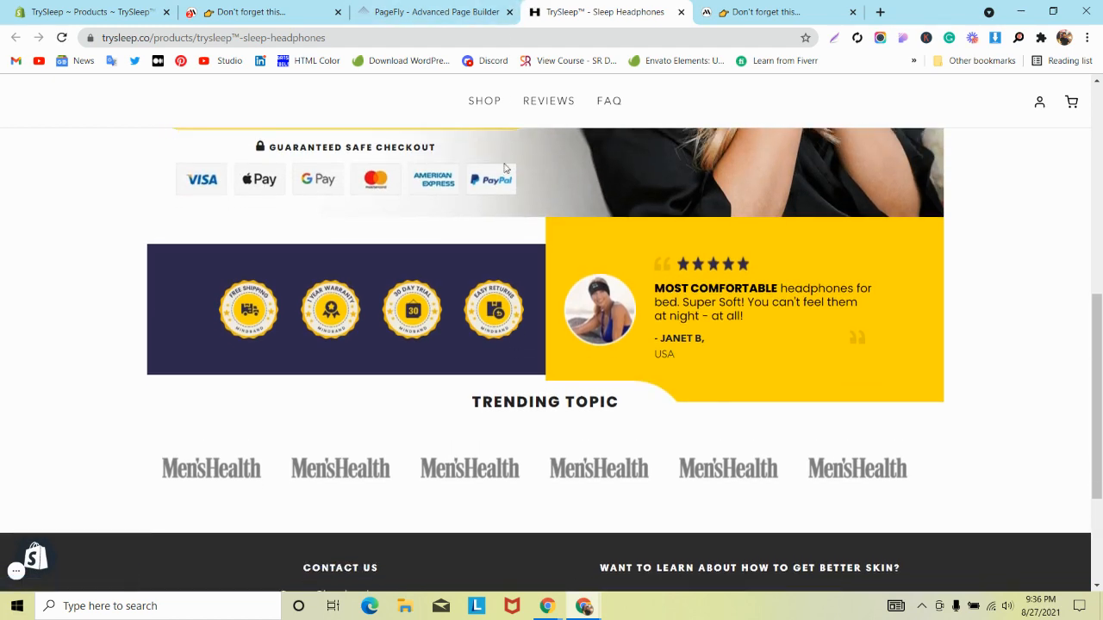
scroll(499, 164, "up", 1)
- Review the badge and testimonial row's content position, spacing, visibility, border and display settings in the PageFly editor
left_click(455, 11)
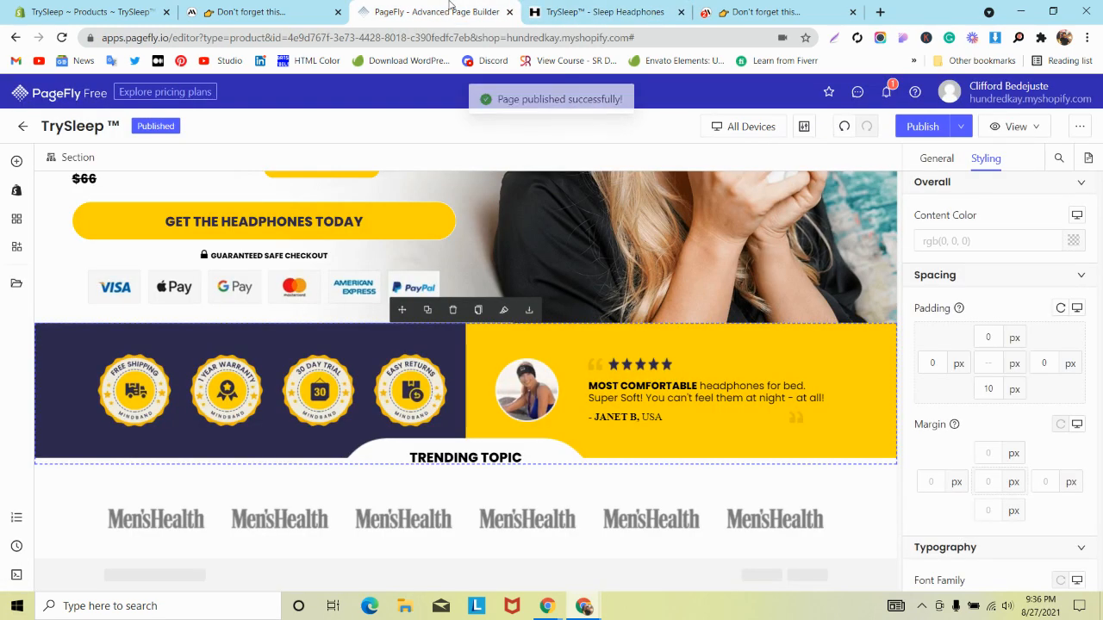
left_click(64, 334)
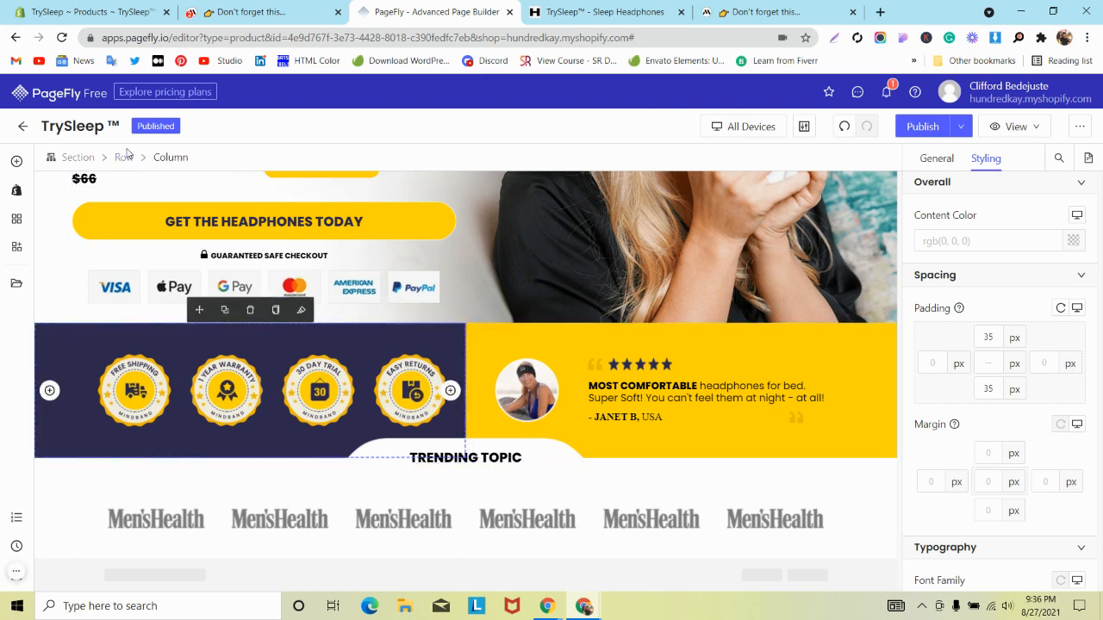
left_click(124, 157)
scroll(916, 240, "down", 1)
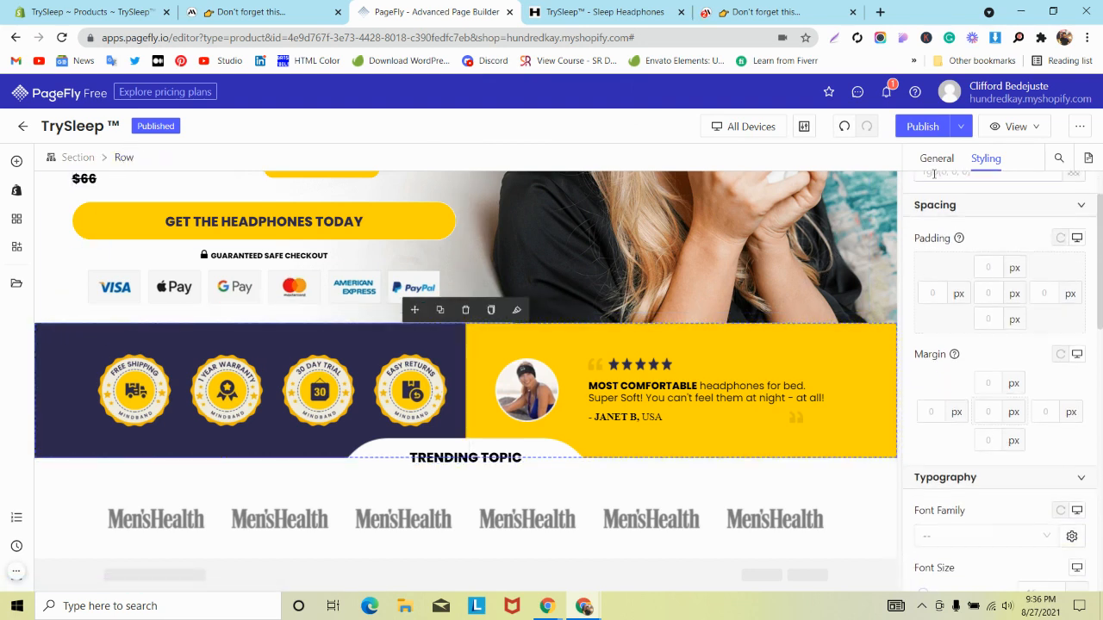
left_click(930, 157)
scroll(965, 327, "down", 1)
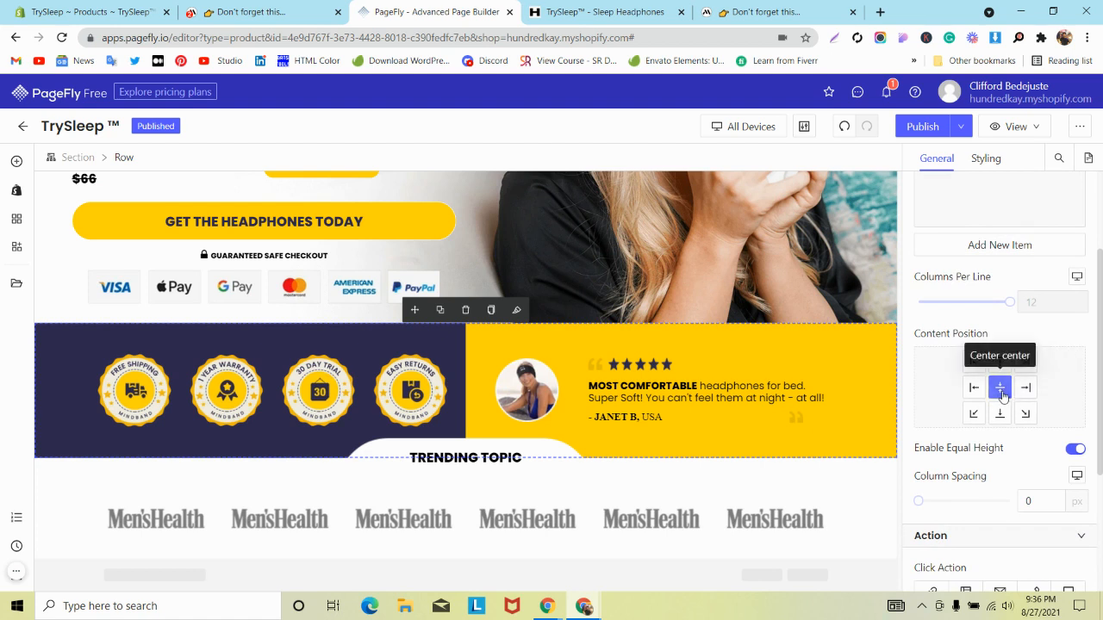
scroll(1013, 438, "down", 3)
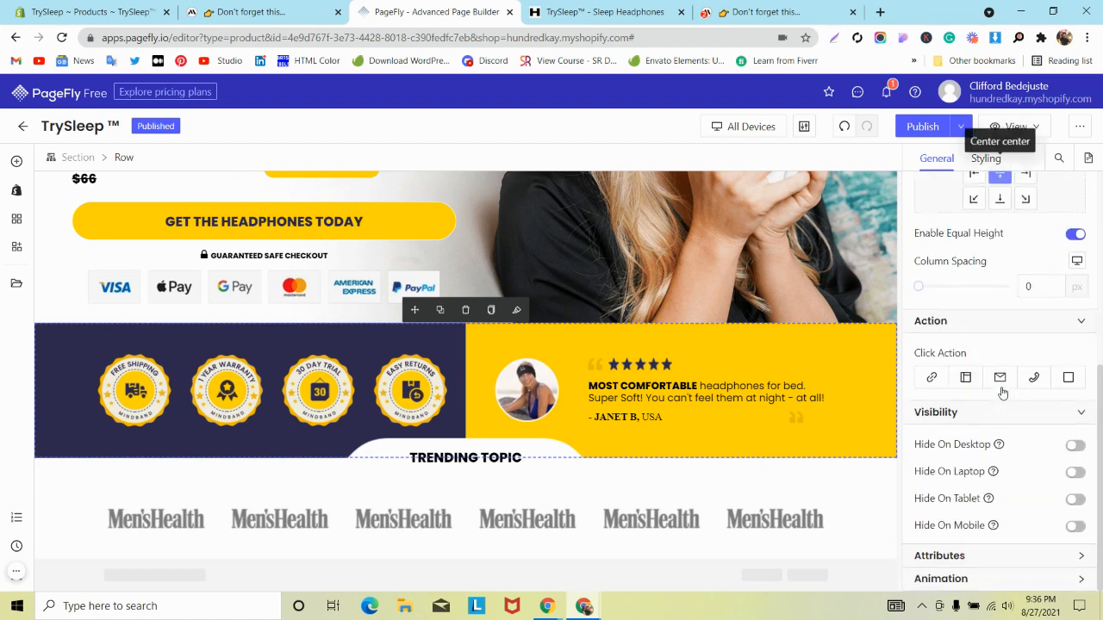
left_click(986, 157)
scroll(981, 307, "down", 4)
scroll(980, 307, "down", 2)
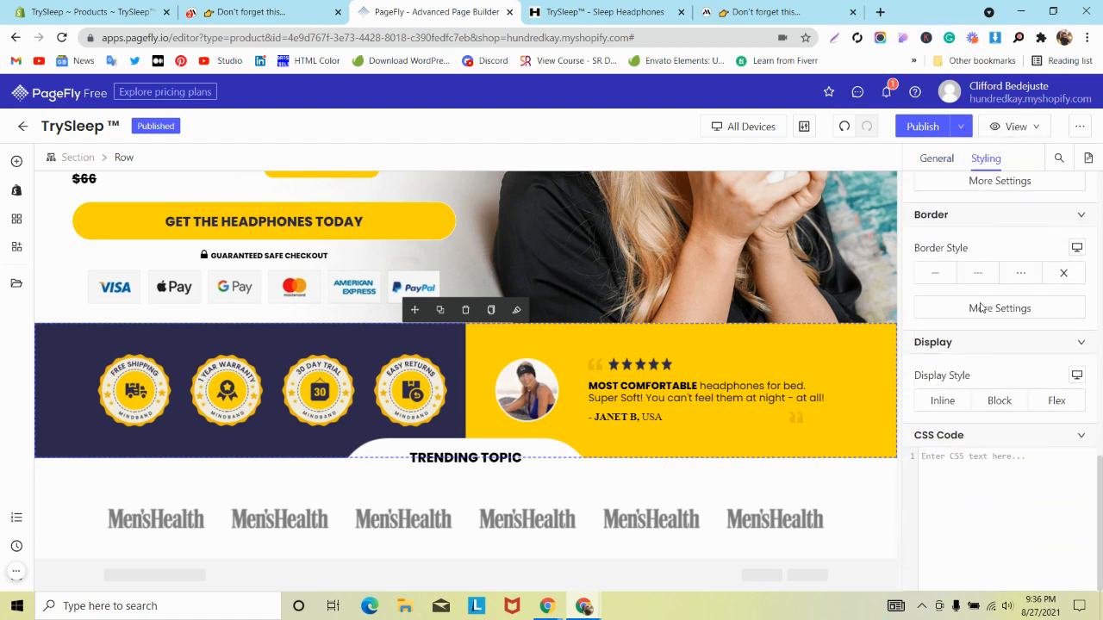
scroll(990, 293, "up", 10)
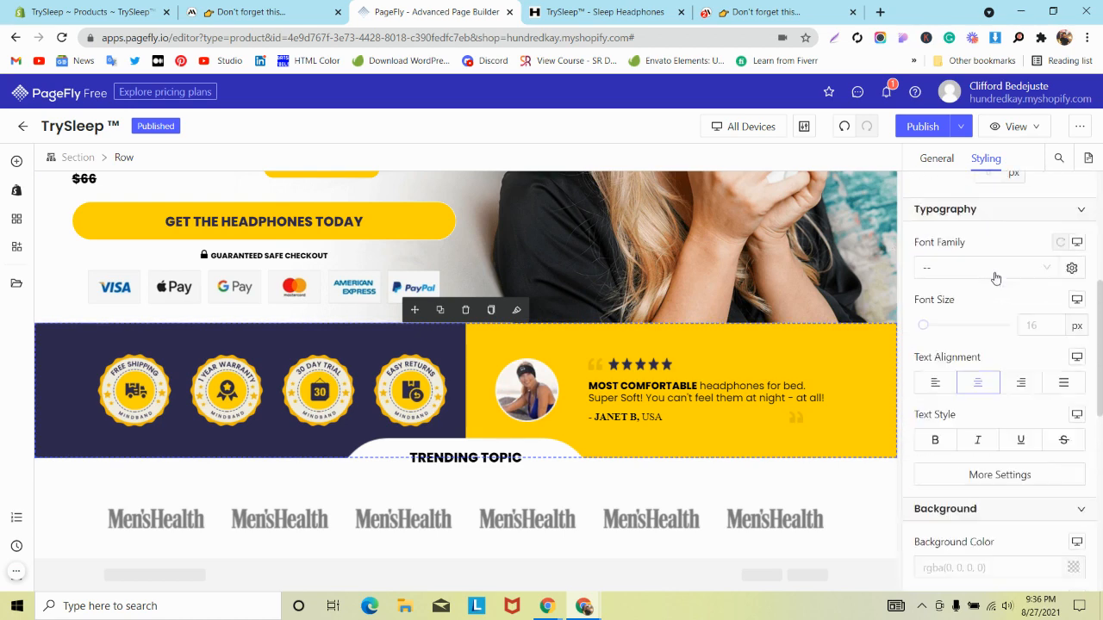
- Set the badge and testimonial row's content position to center bottom and look over the row's styling settings
left_click(939, 160)
scroll(990, 224, "down", 5)
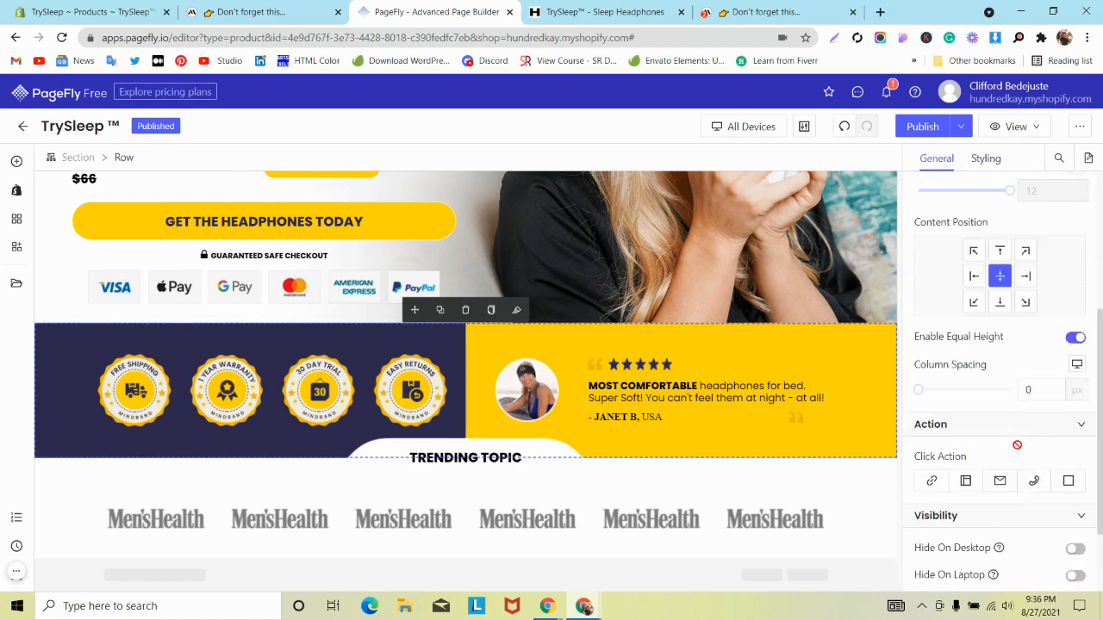
left_click(1002, 274)
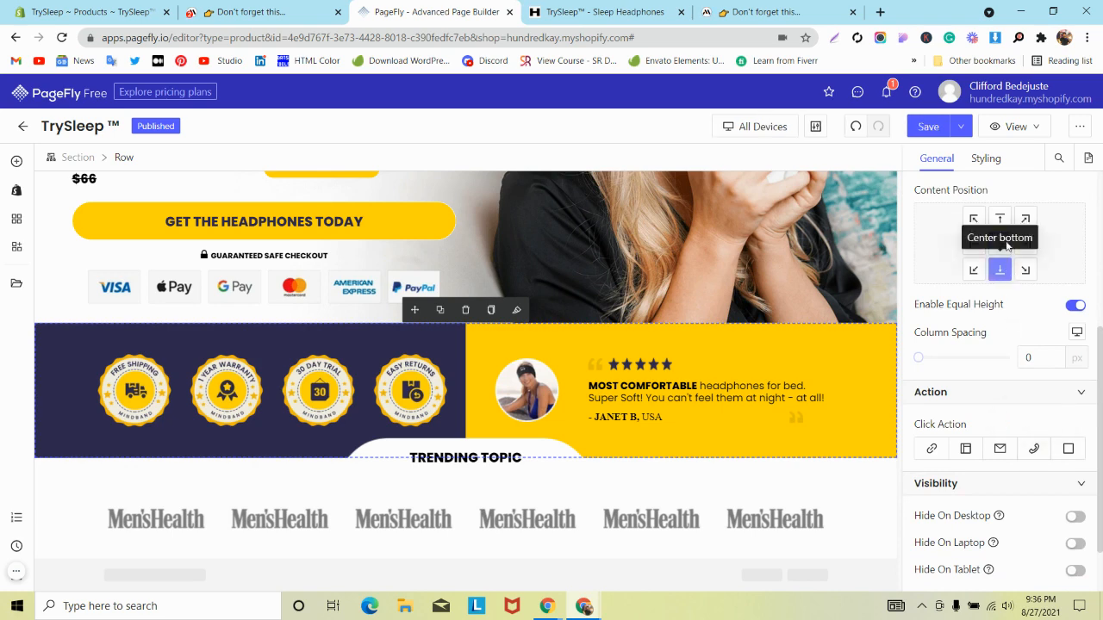
left_click(985, 159)
scroll(996, 248, "down", 5)
scroll(996, 248, "up", 5)
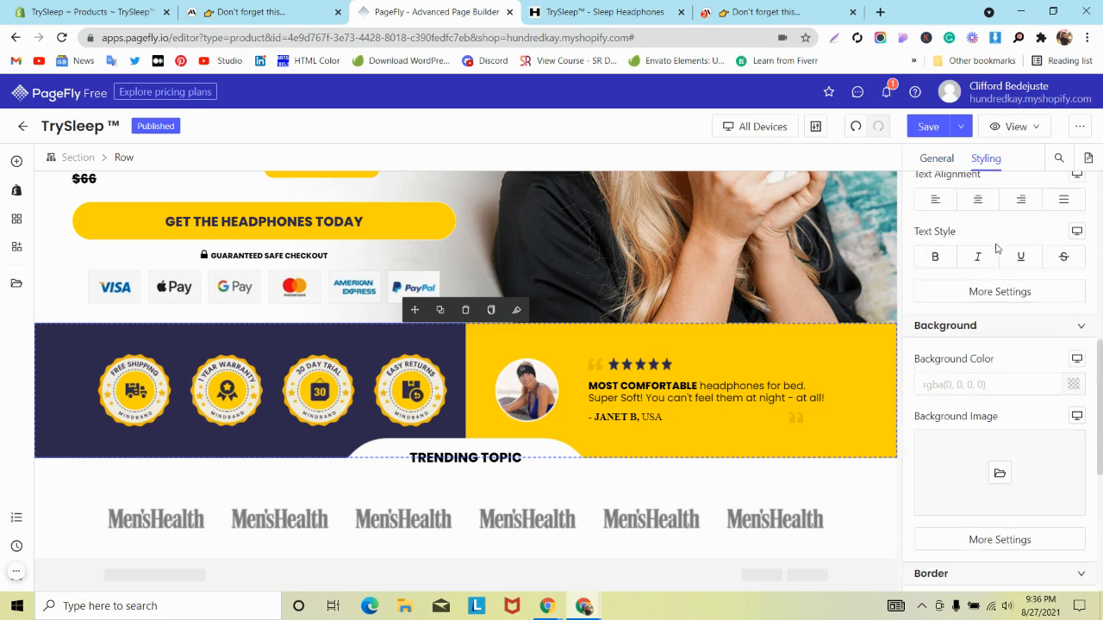
- Compare the Mindband reference's badge section with the live TrySleep page and inspect the live page's badge column
left_click(776, 12)
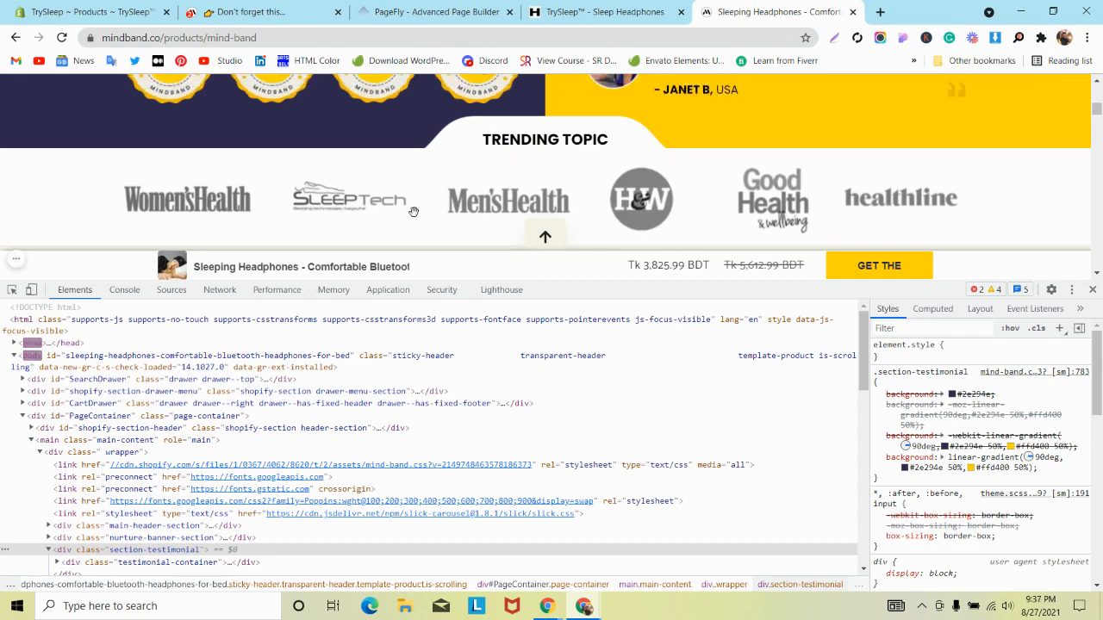
scroll(410, 207, "up", 2)
scroll(411, 208, "down", 1)
left_click(527, 7)
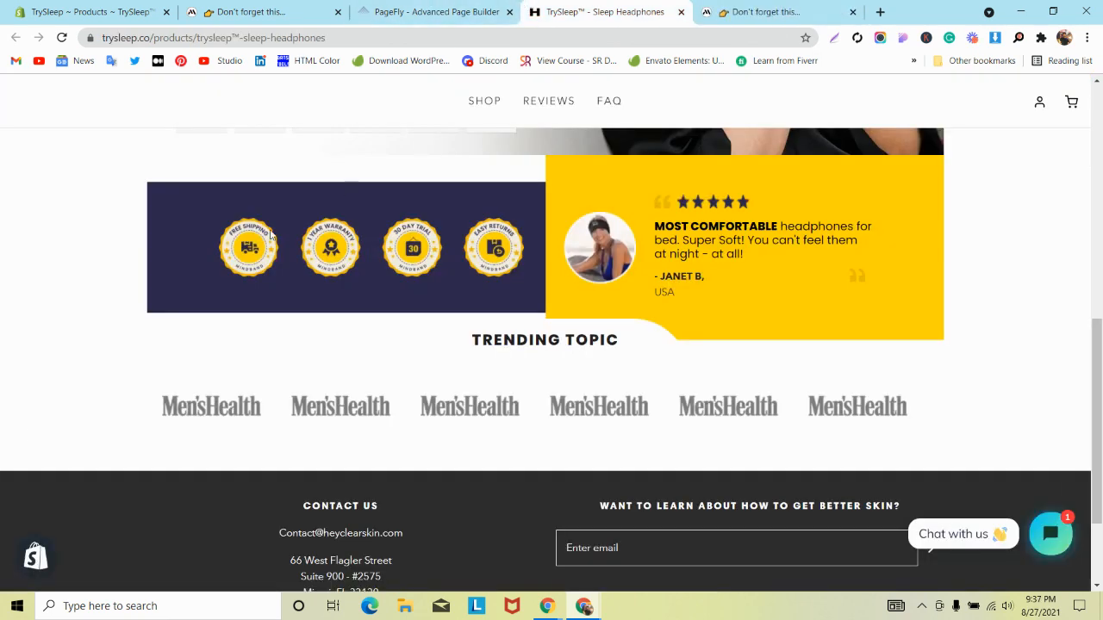
right_click(193, 356)
left_click(233, 360)
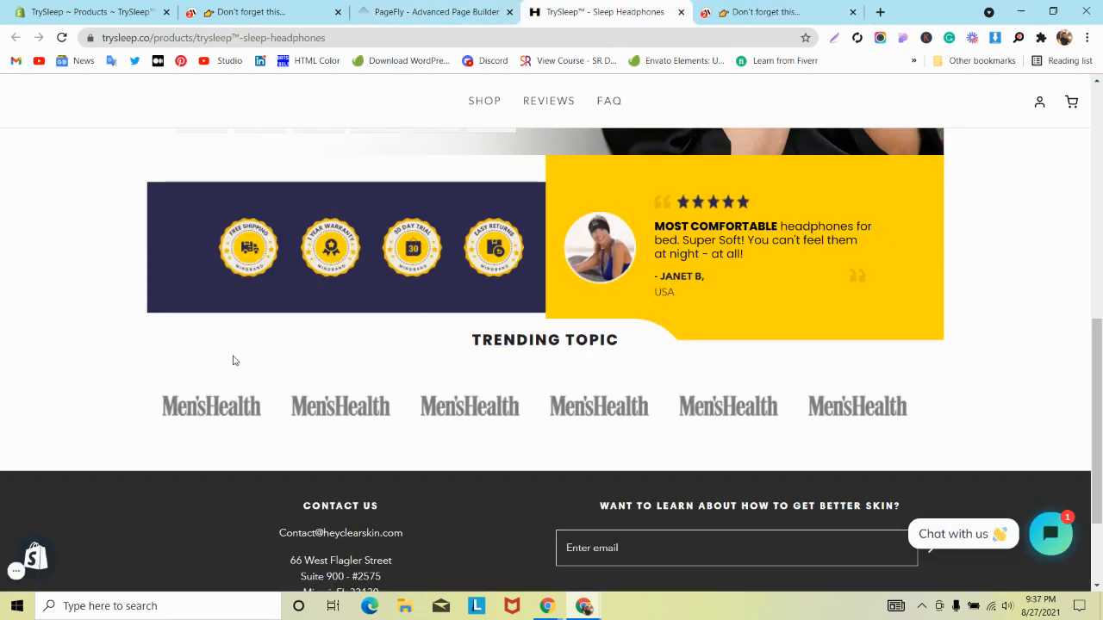
right_click(264, 310)
left_click(306, 538)
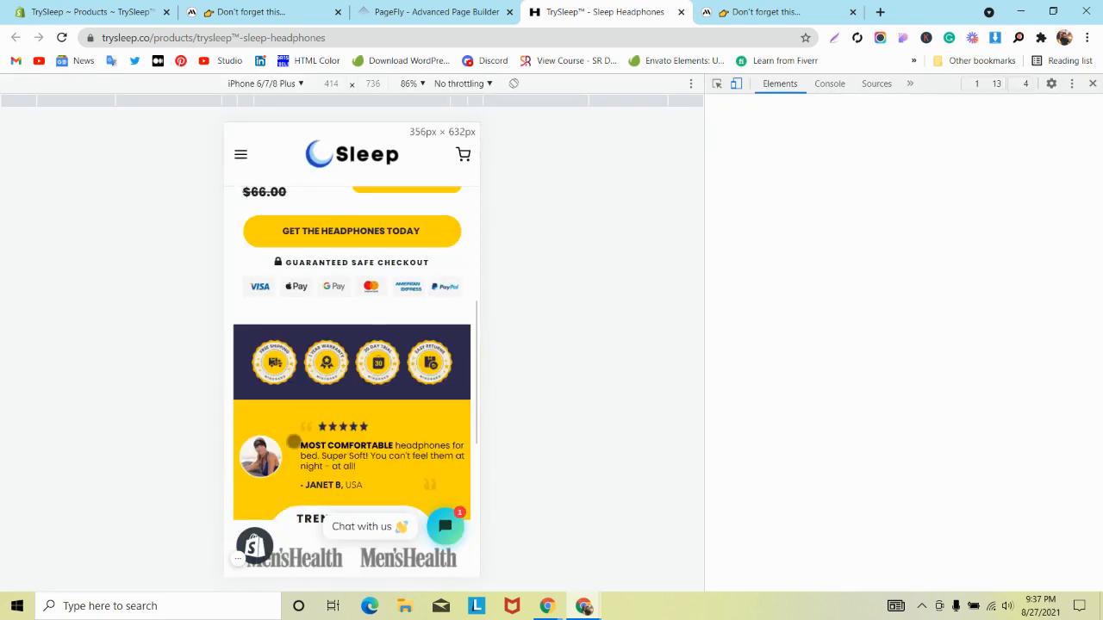
- Examine the badge, testimonial and Trending Topic sections in the live page's mobile view and compare them with the PageFly editor
scroll(379, 299, "down", 2)
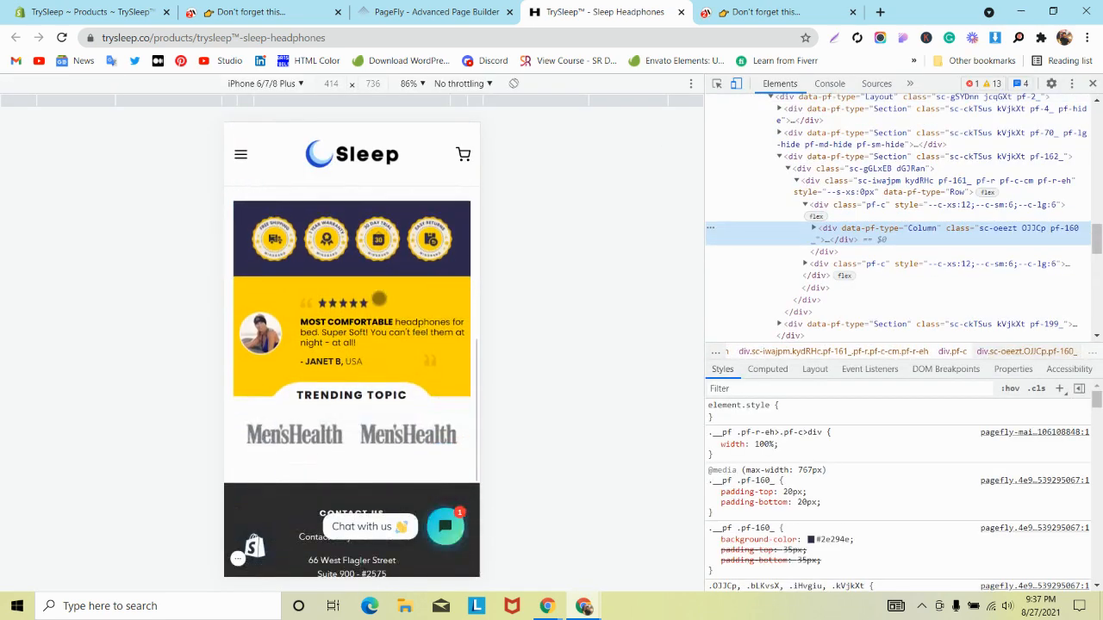
scroll(379, 299, "down", 1)
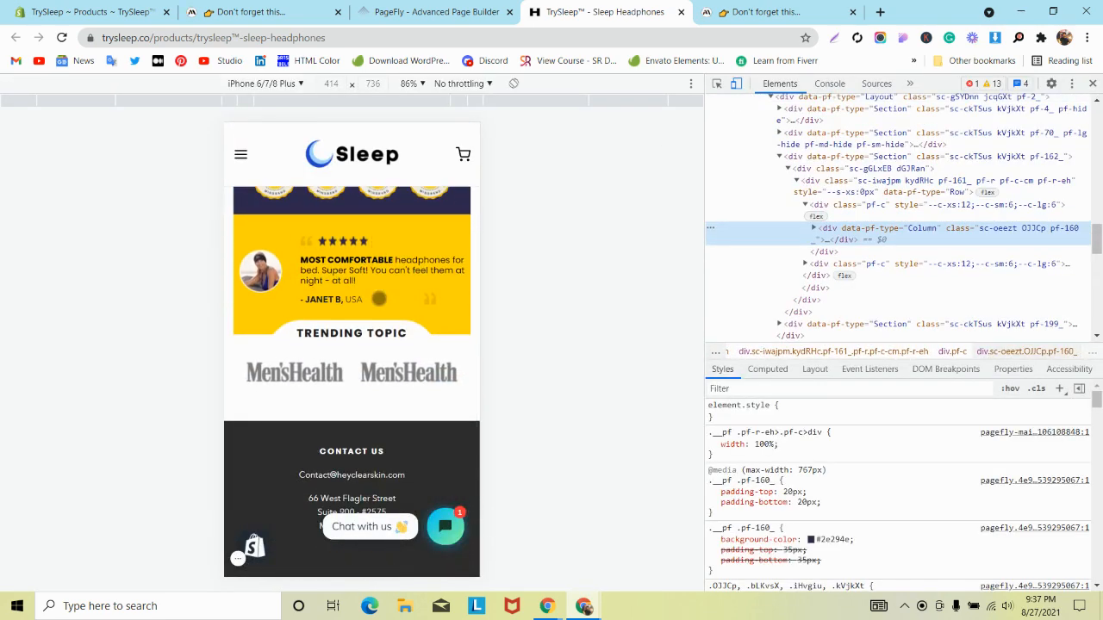
scroll(379, 299, "up", 3)
scroll(379, 299, "down", 2)
scroll(379, 299, "up", 1)
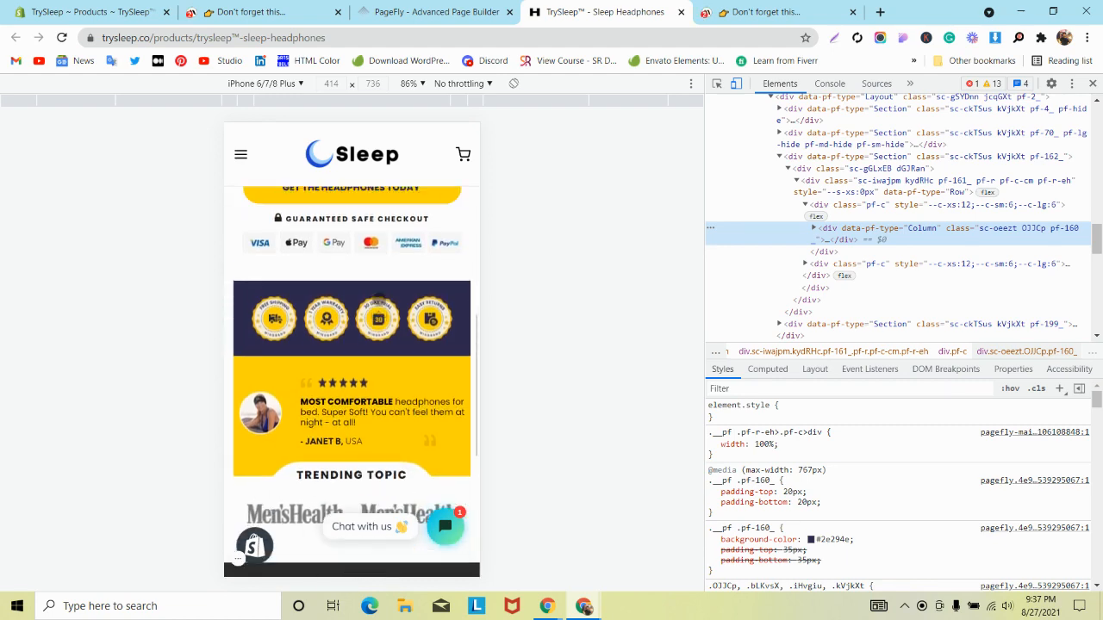
scroll(379, 299, "up", 2)
scroll(376, 295, "down", 2)
left_click(457, 9)
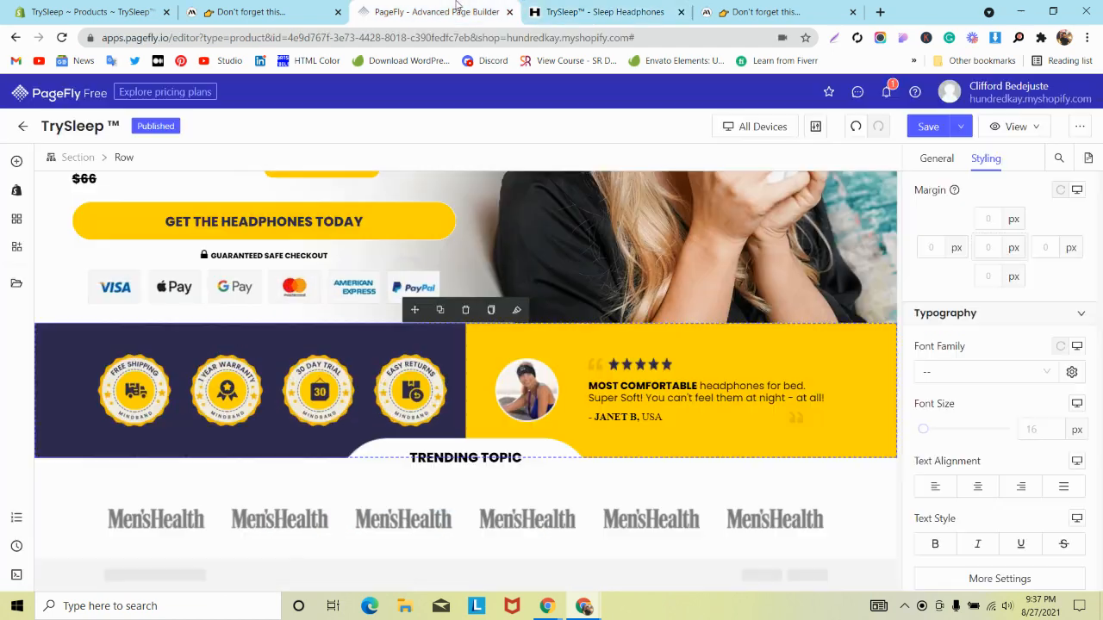
left_click(569, 12)
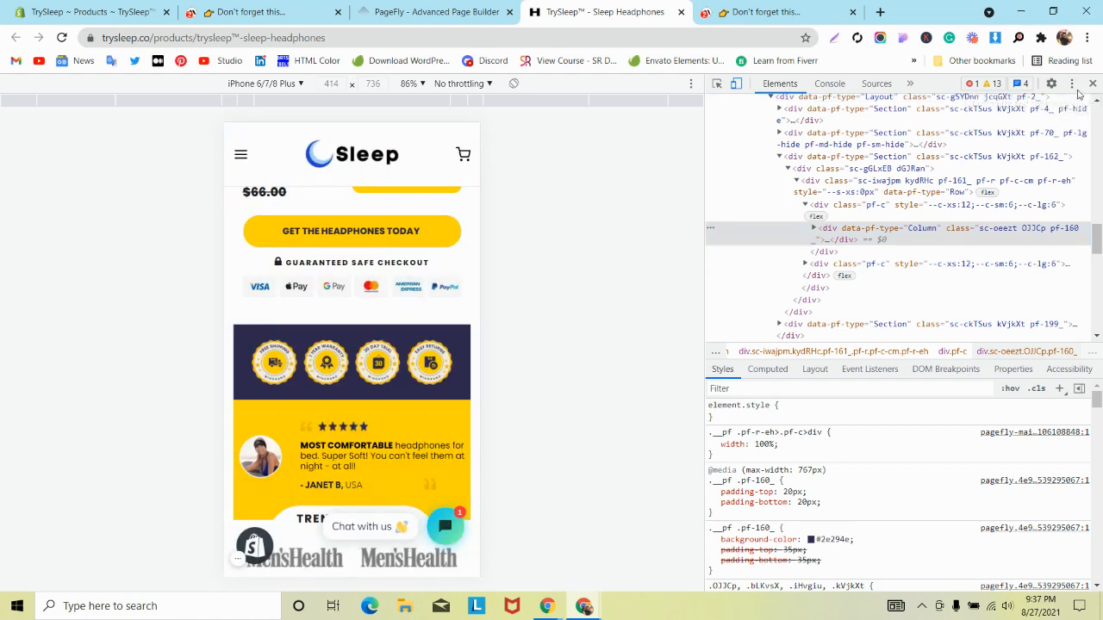
- Inspect the badge and testimonial row in desktop view with the developer tools docked below the page
left_click(1072, 84)
left_click(1065, 108)
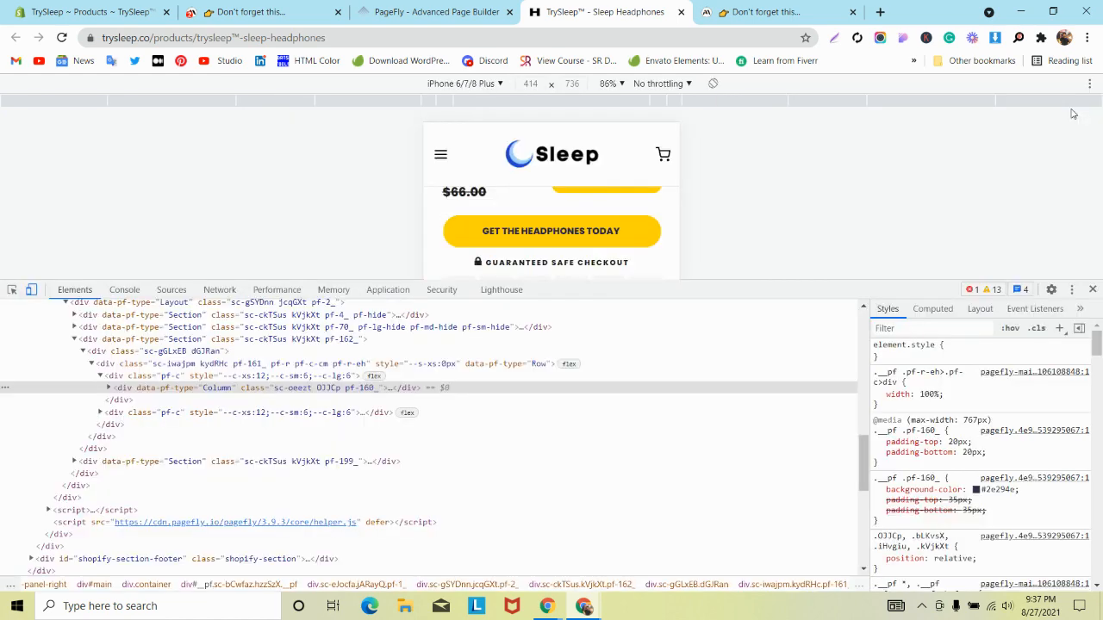
left_click(30, 291)
left_click(14, 291)
scroll(162, 197, "up", 1)
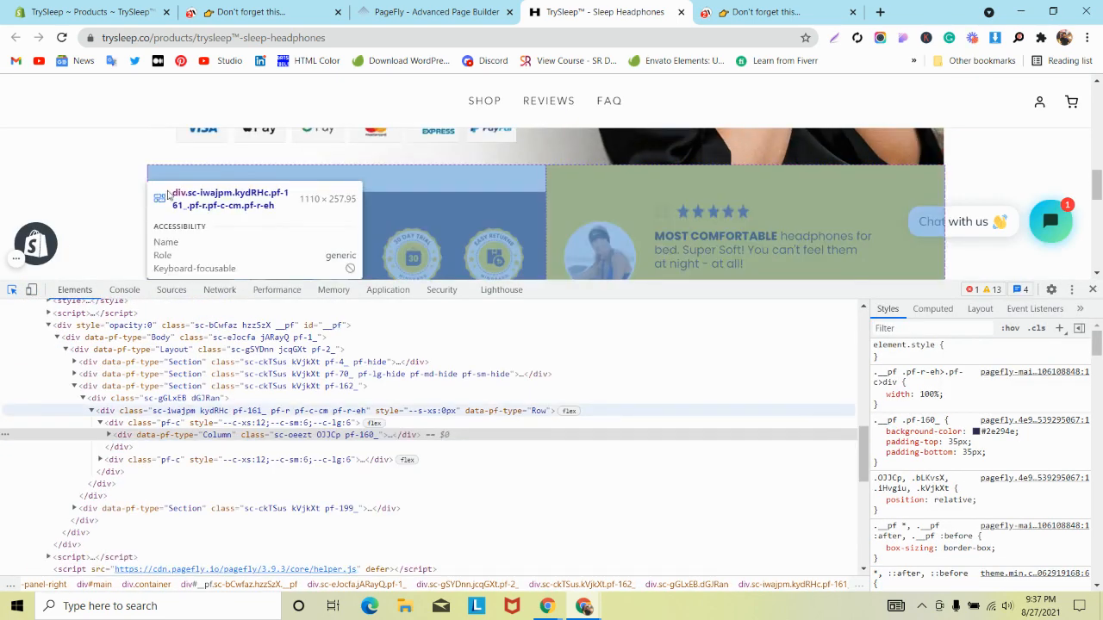
left_click(167, 196)
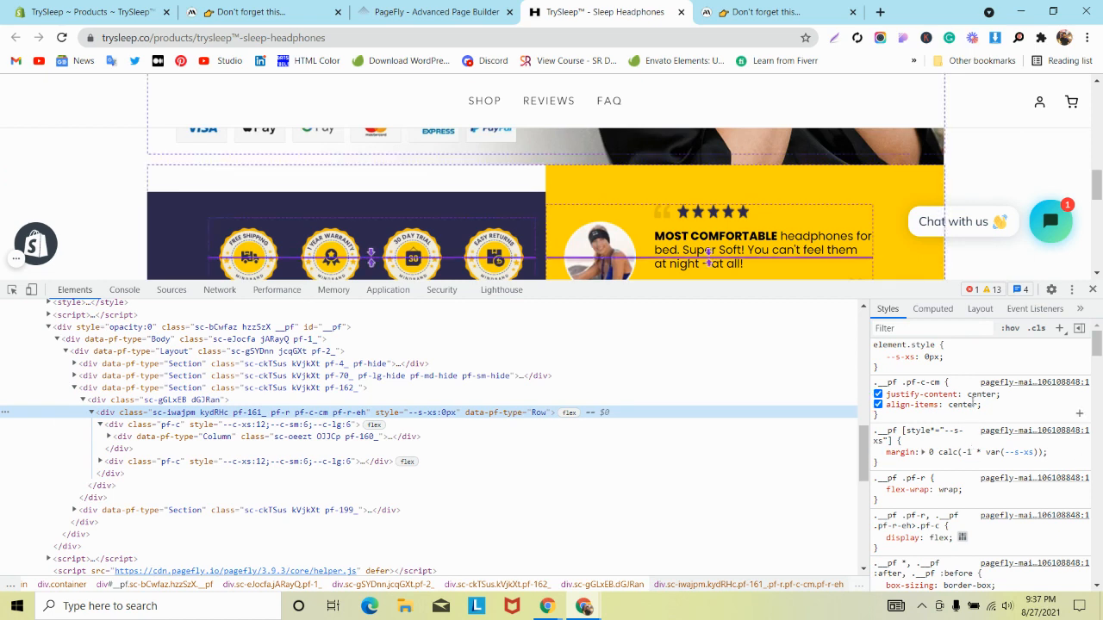
- Try space-between for the row's justify-content rule in the developer tools, and disable that rule
left_click(878, 394)
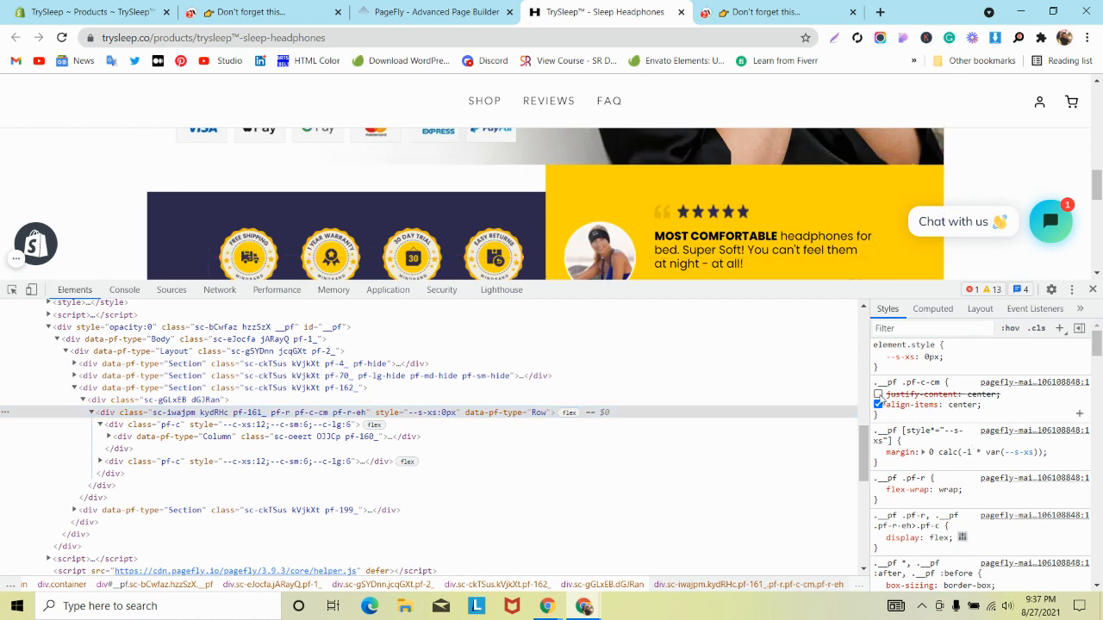
left_click(982, 393)
key("BackSpace")
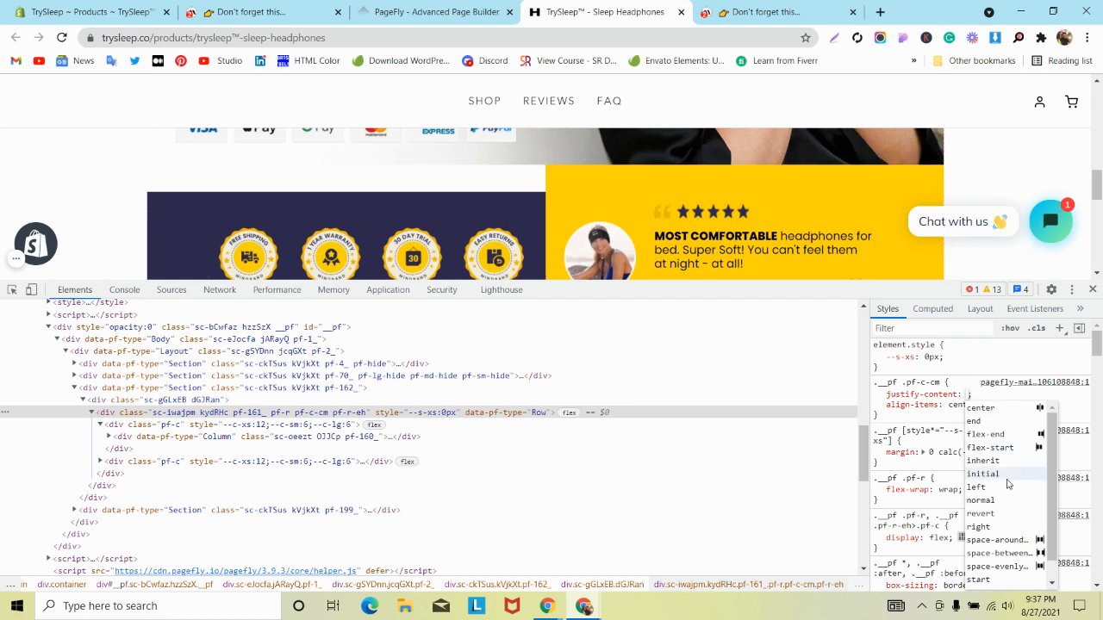
scroll(1006, 480, "down", 1)
left_click(1006, 533)
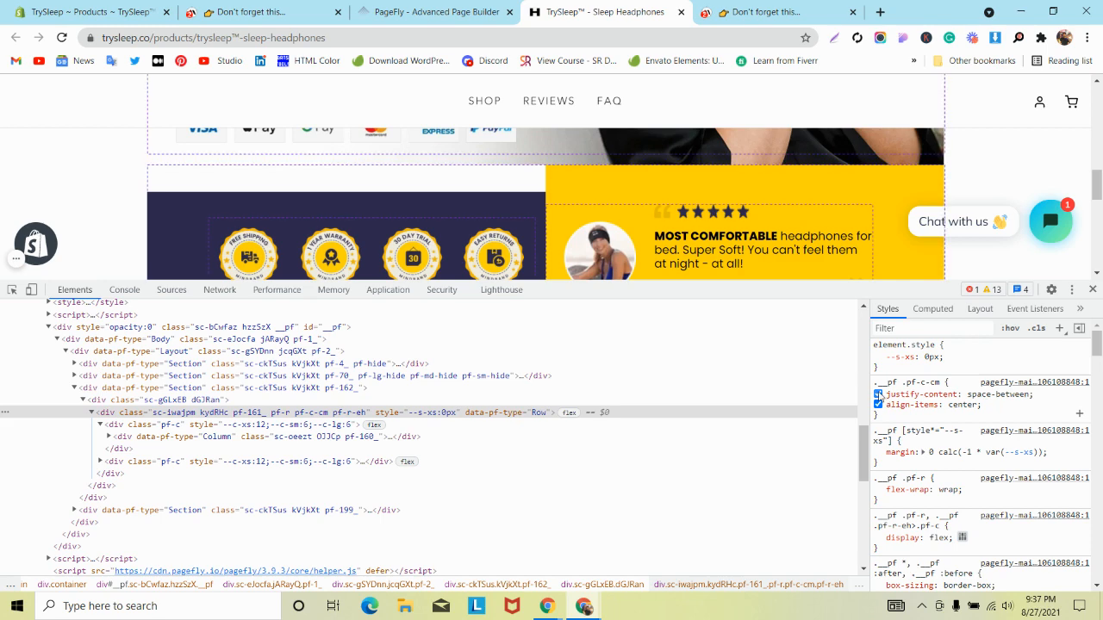
left_click(878, 394)
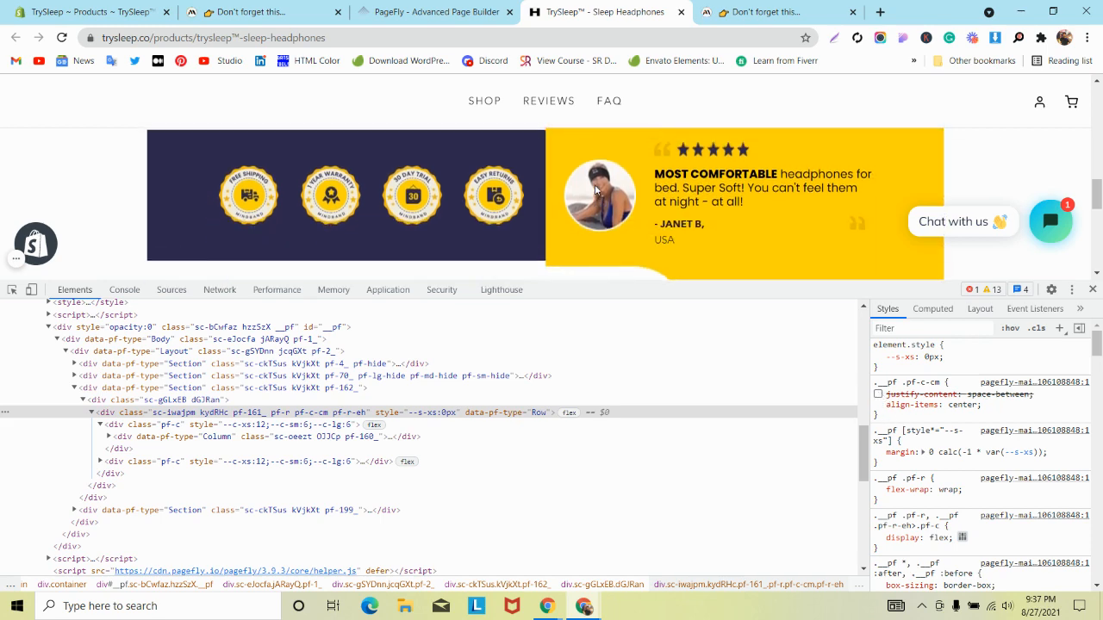
- Inspect the badge and testimonial row again and review the rest of its CSS rules
left_click(12, 290)
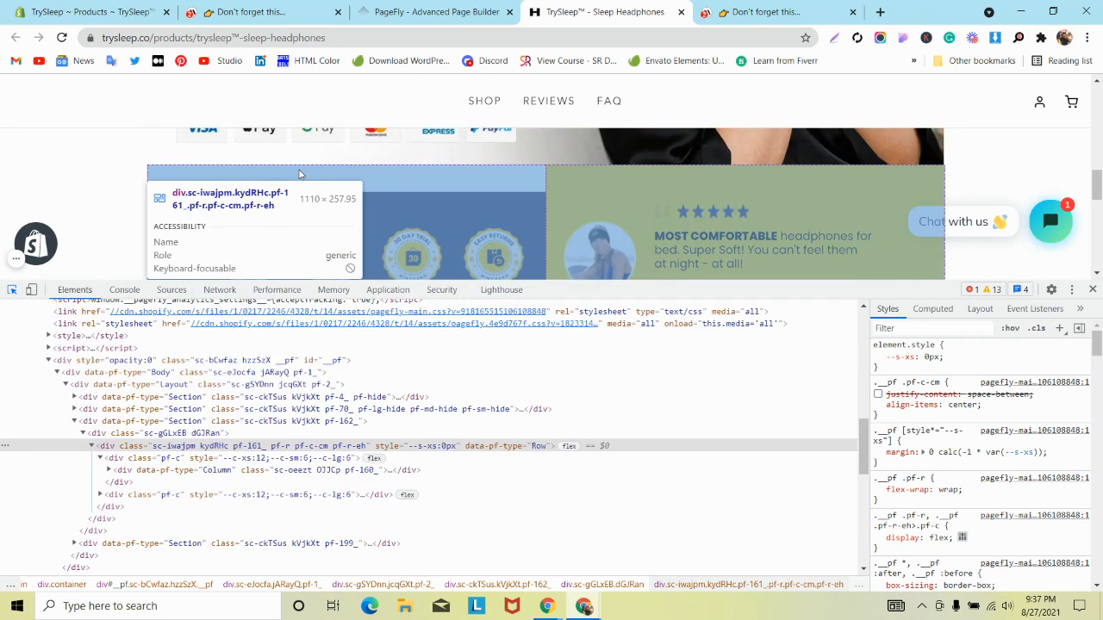
left_click(299, 174)
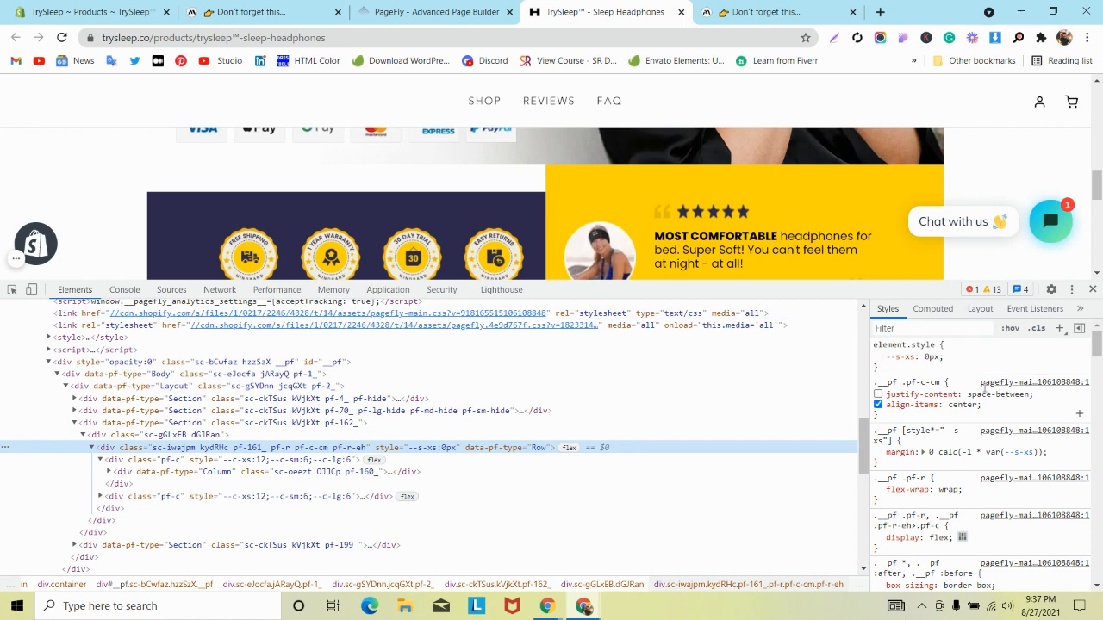
scroll(982, 388, "down", 5)
- Switch to the PageFly editor and set the badge column's top and bottom padding to 55 px, matching the testimonial column
left_click(472, 9)
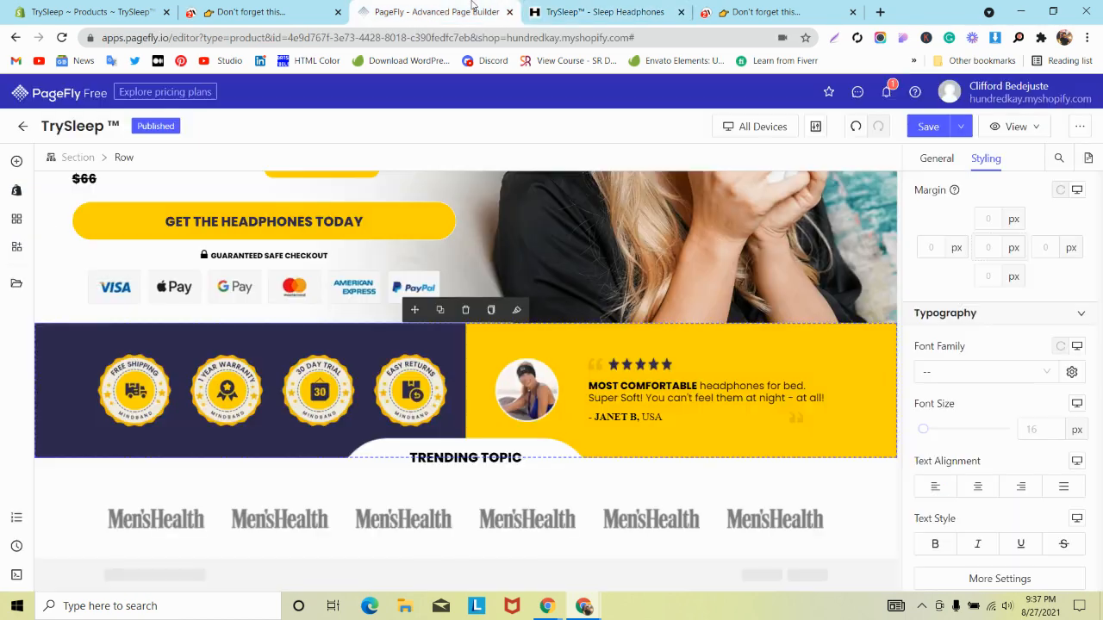
left_click(545, 336)
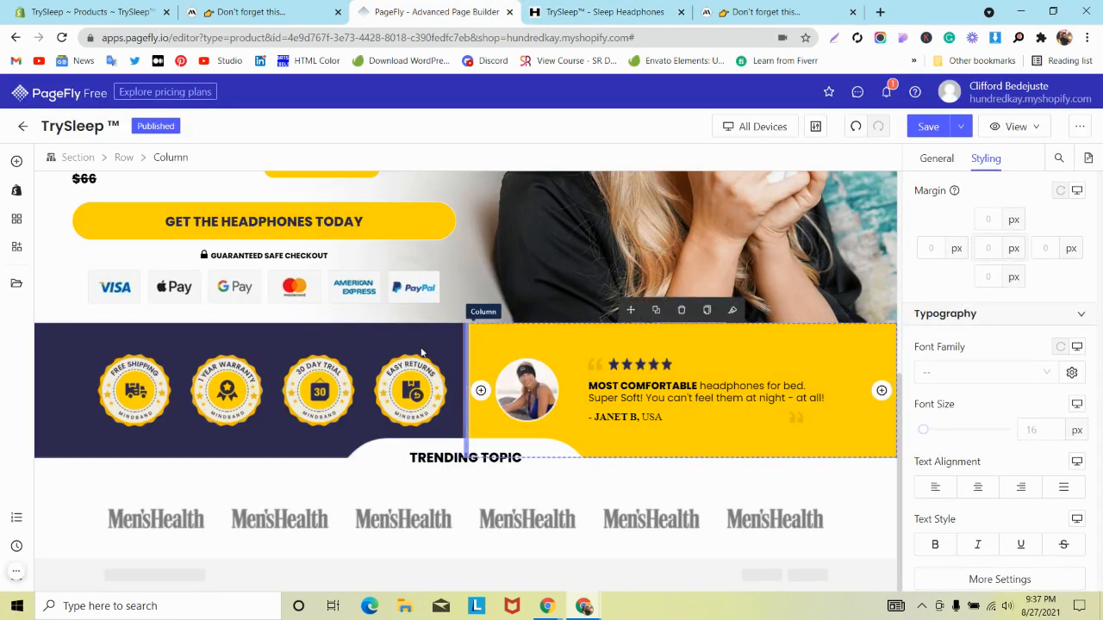
scroll(965, 227, "up", 3)
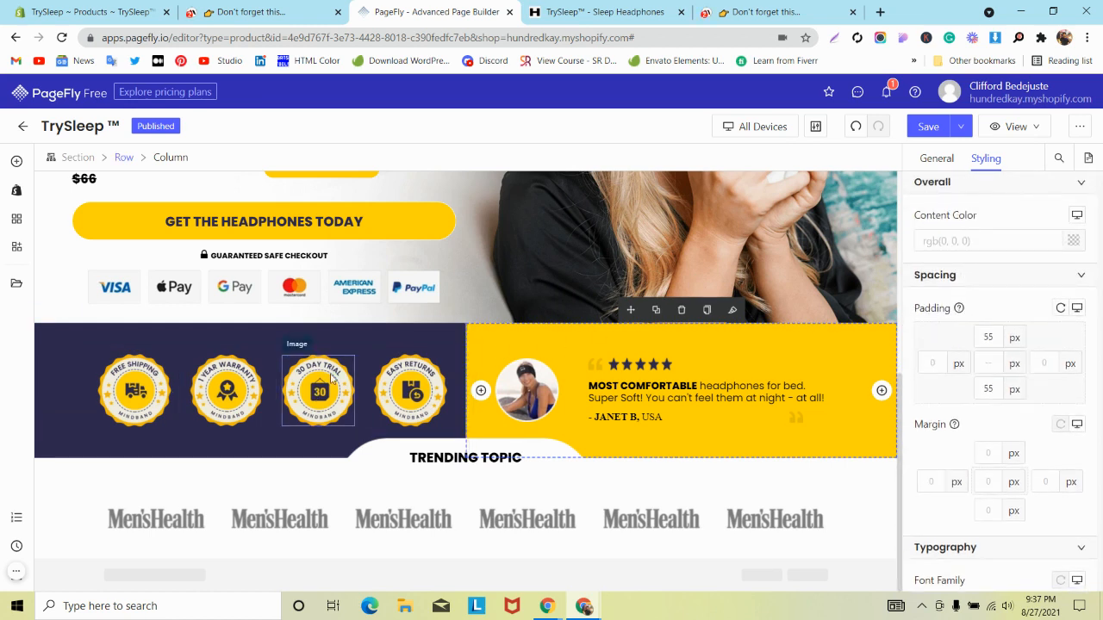
left_click(379, 339)
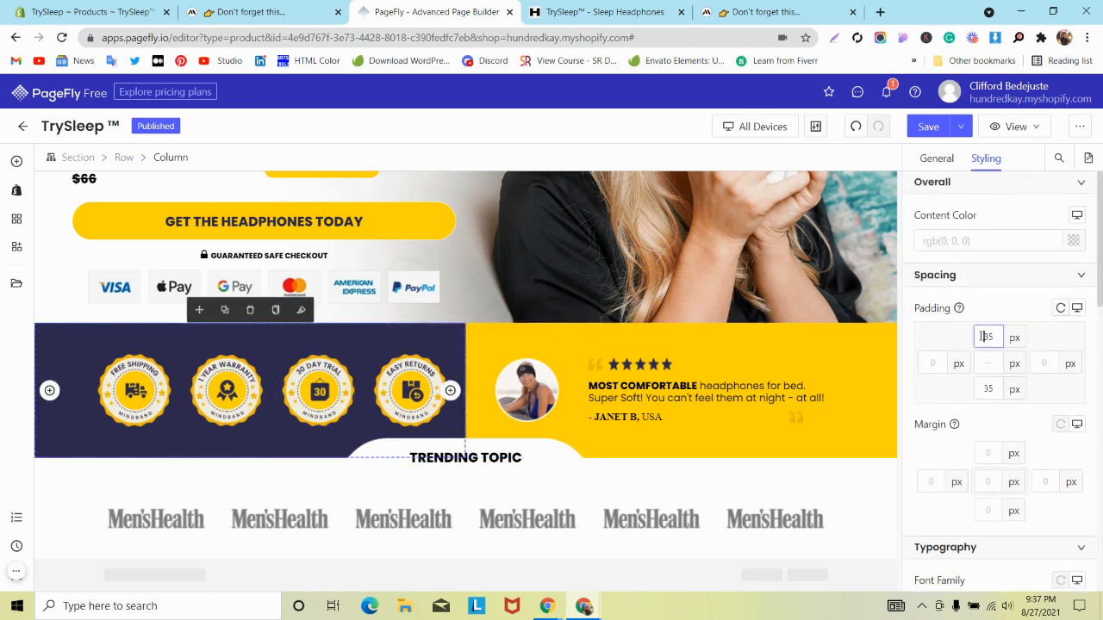
type("55")
double_click(987, 386)
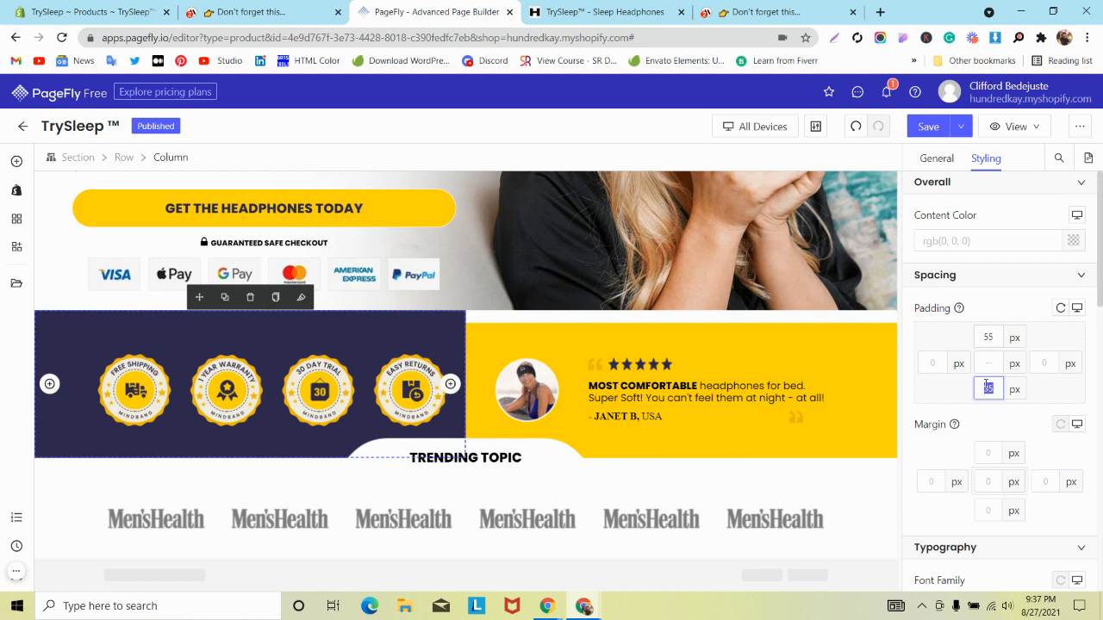
type("55")
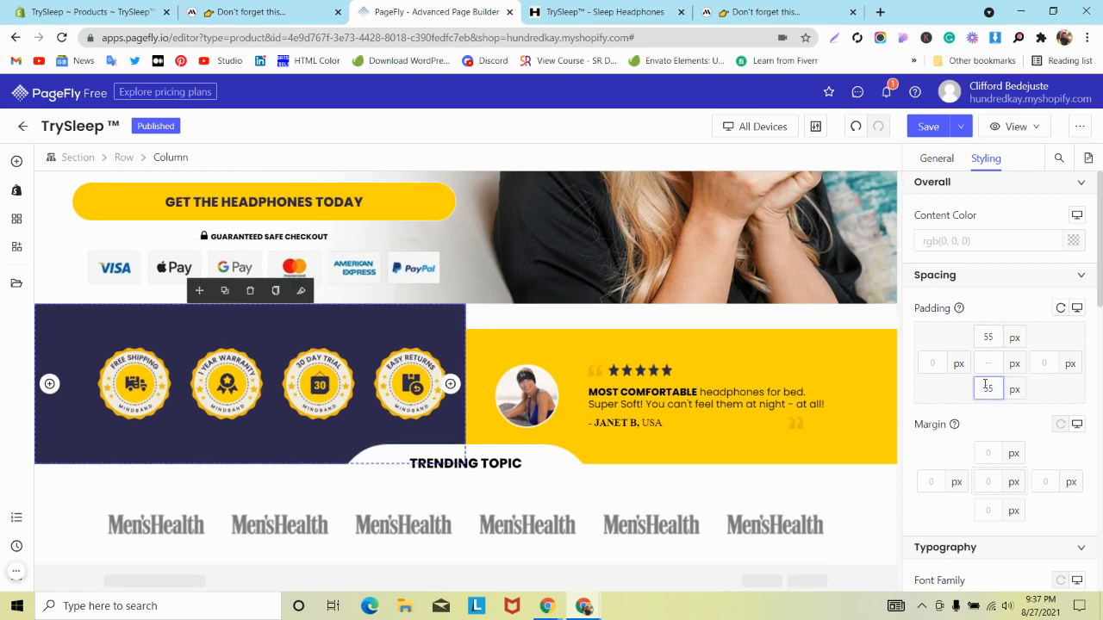
- Undo both padding changes on the badge column
left_click(838, 322)
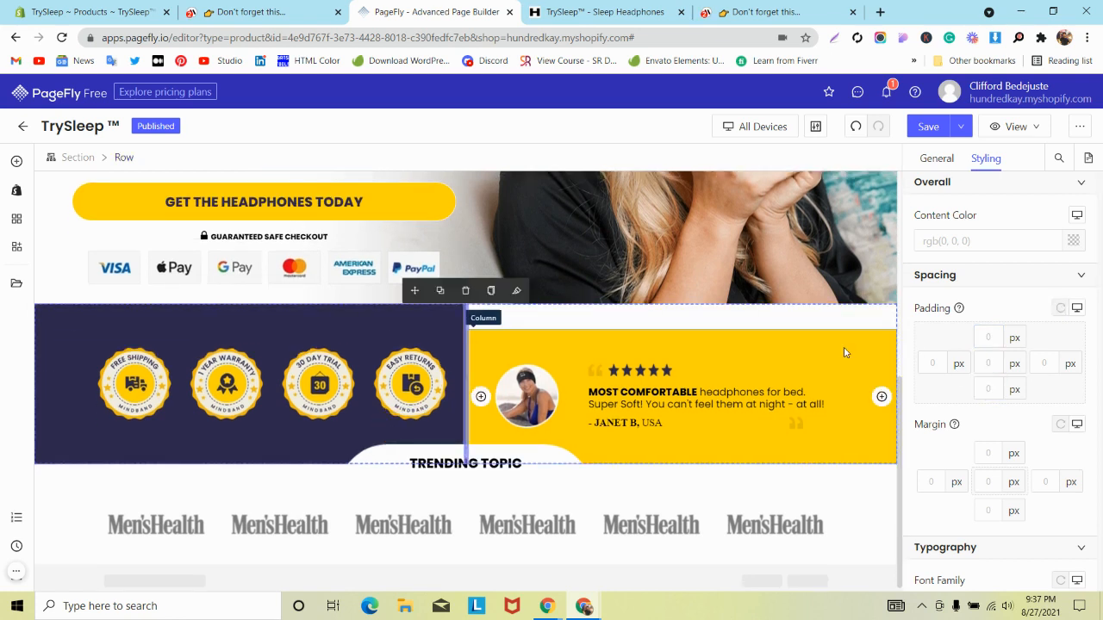
left_click(856, 127)
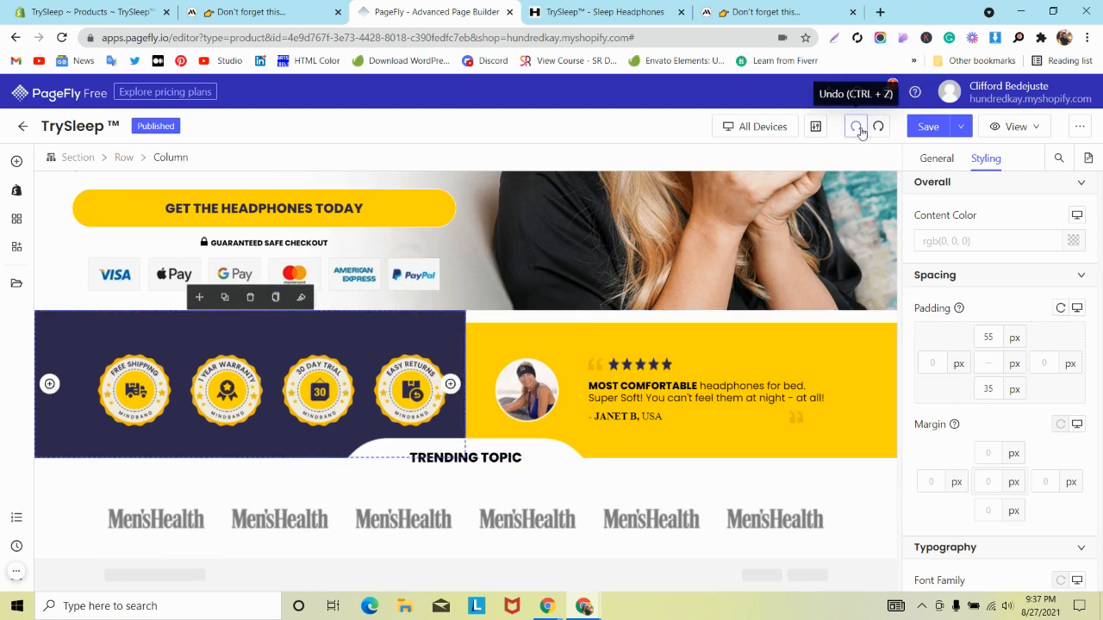
left_click(859, 129)
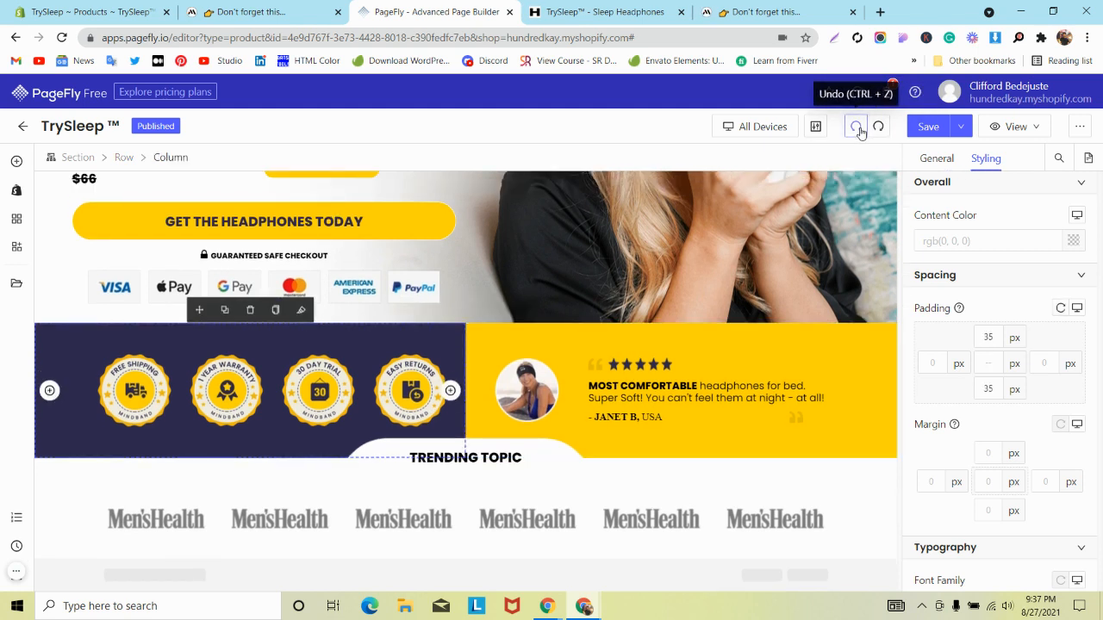
- Review the padding and column spacing of the nested testimonial and badge rows, and the testimonial column's general settings
left_click(498, 363)
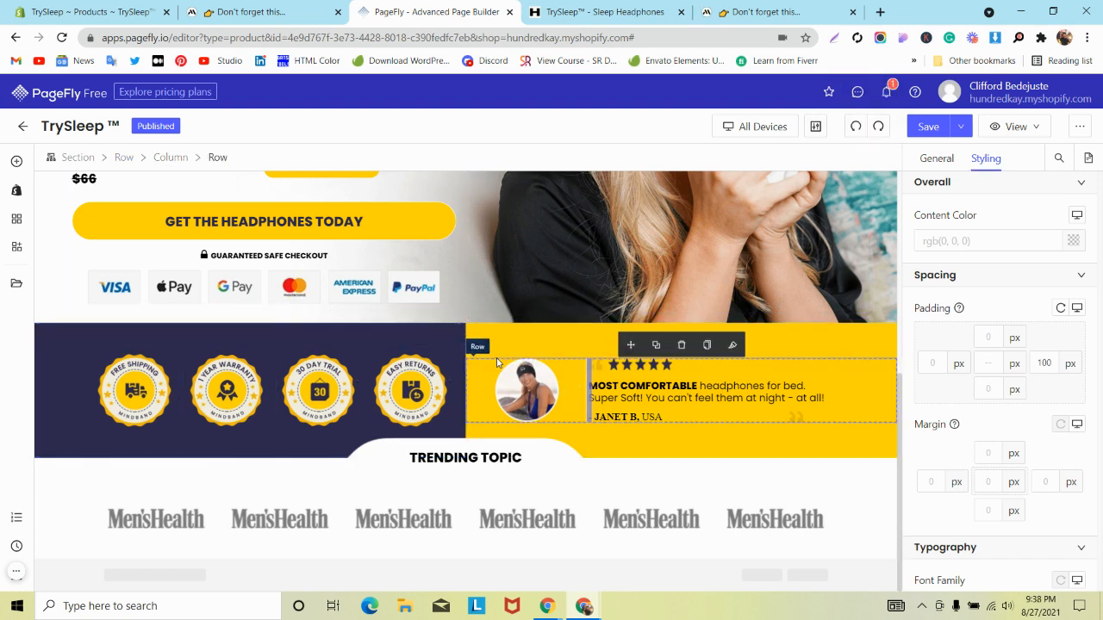
left_click(433, 357)
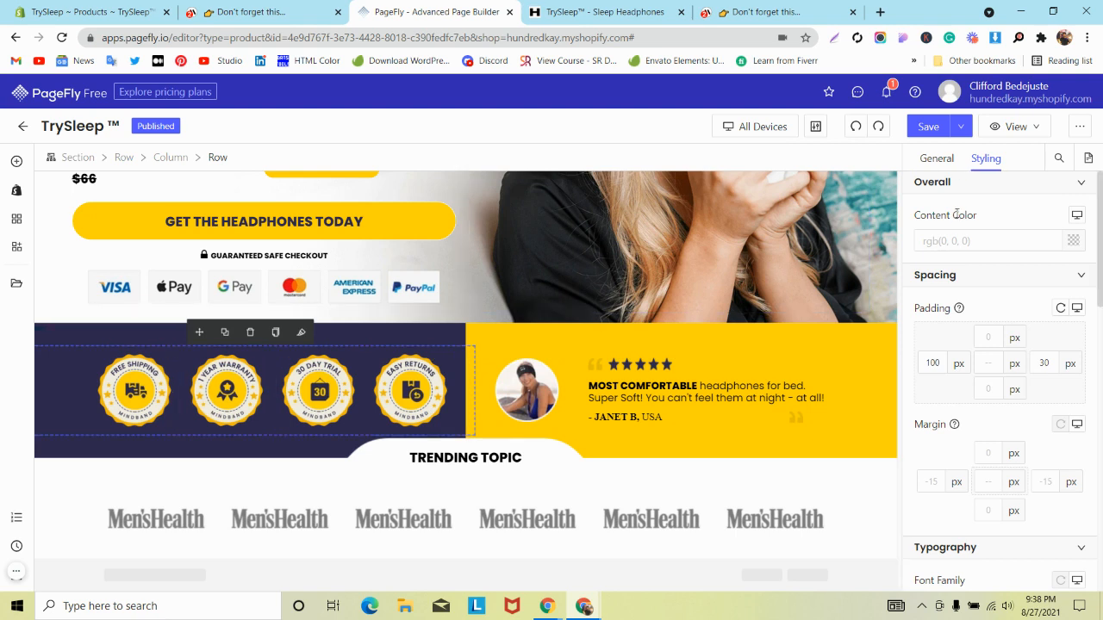
left_click(924, 164)
scroll(986, 349, "down", 4)
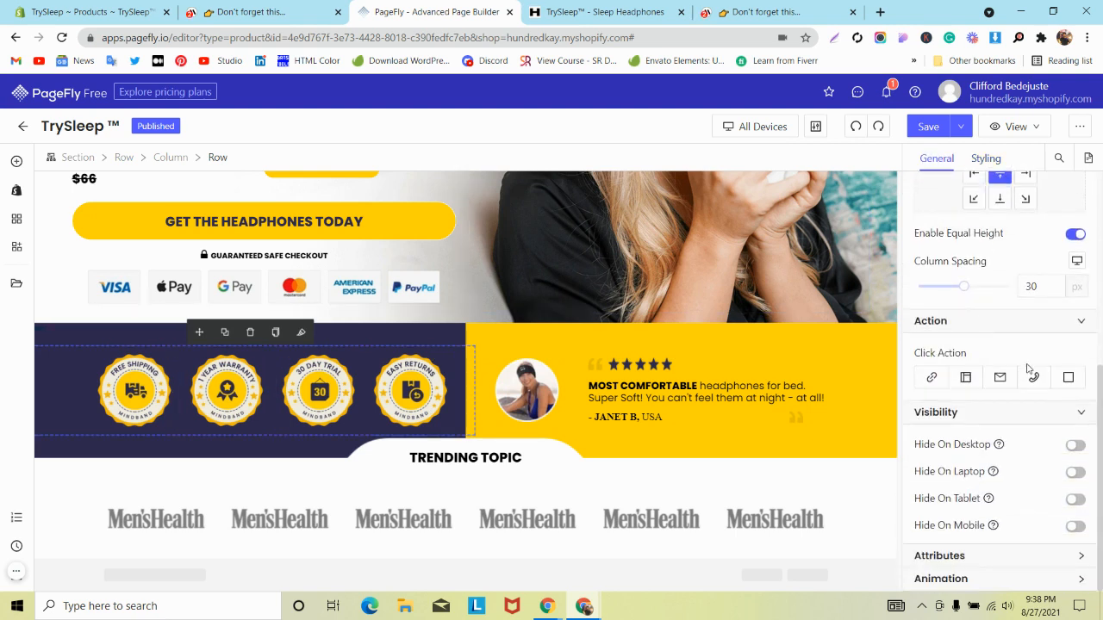
double_click(1026, 288)
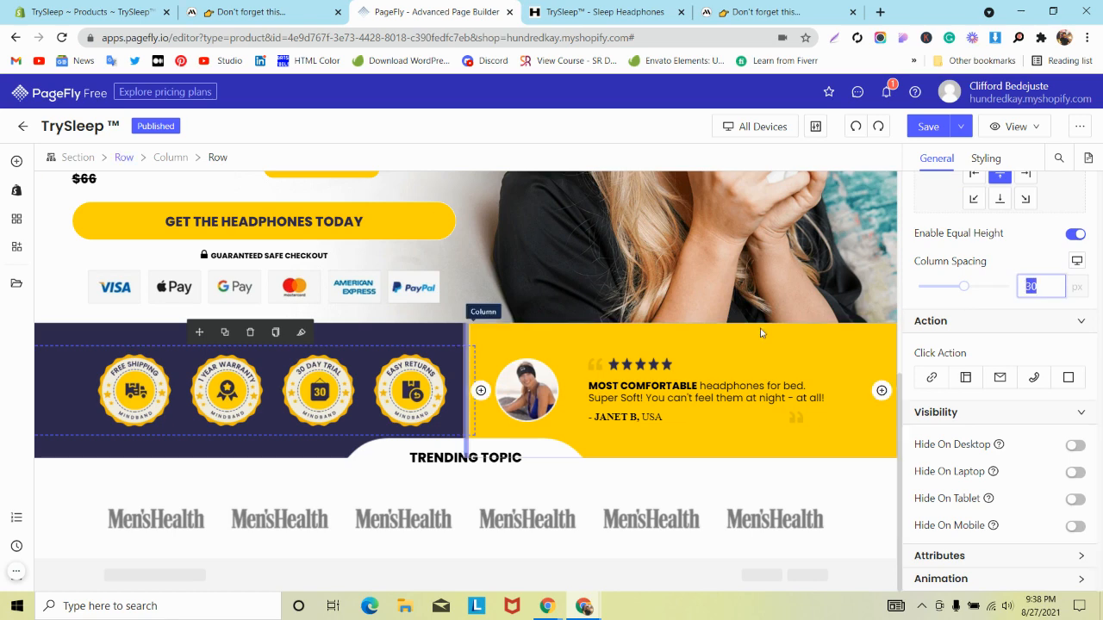
left_click(498, 347)
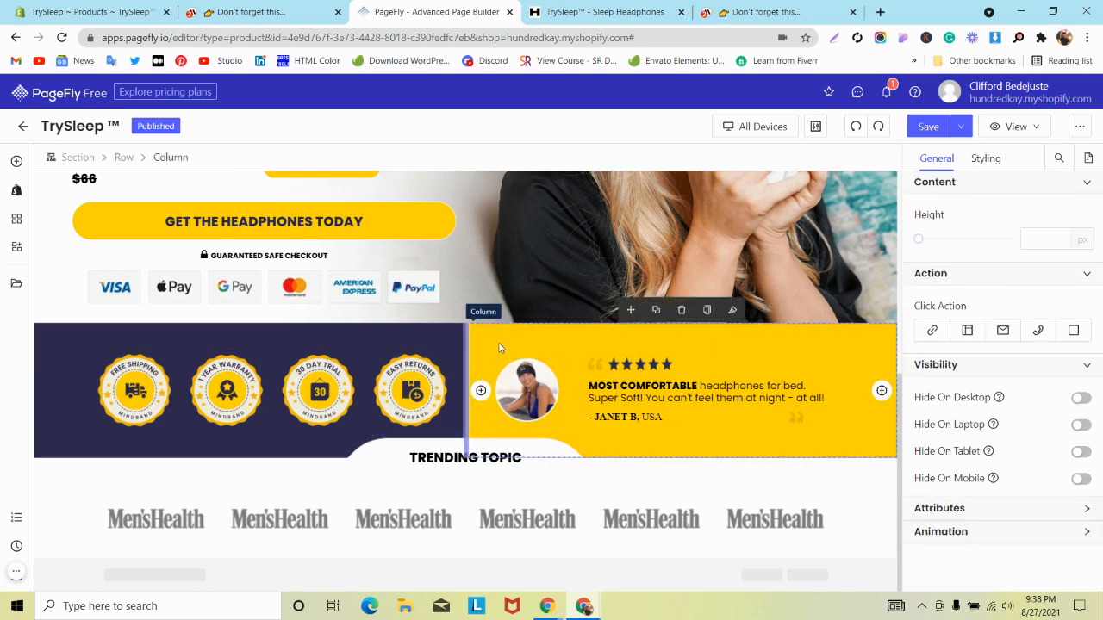
- Reload the live TrySleep page to check the badge and testimonial row, and return to the PageFly editor
left_click(616, 11)
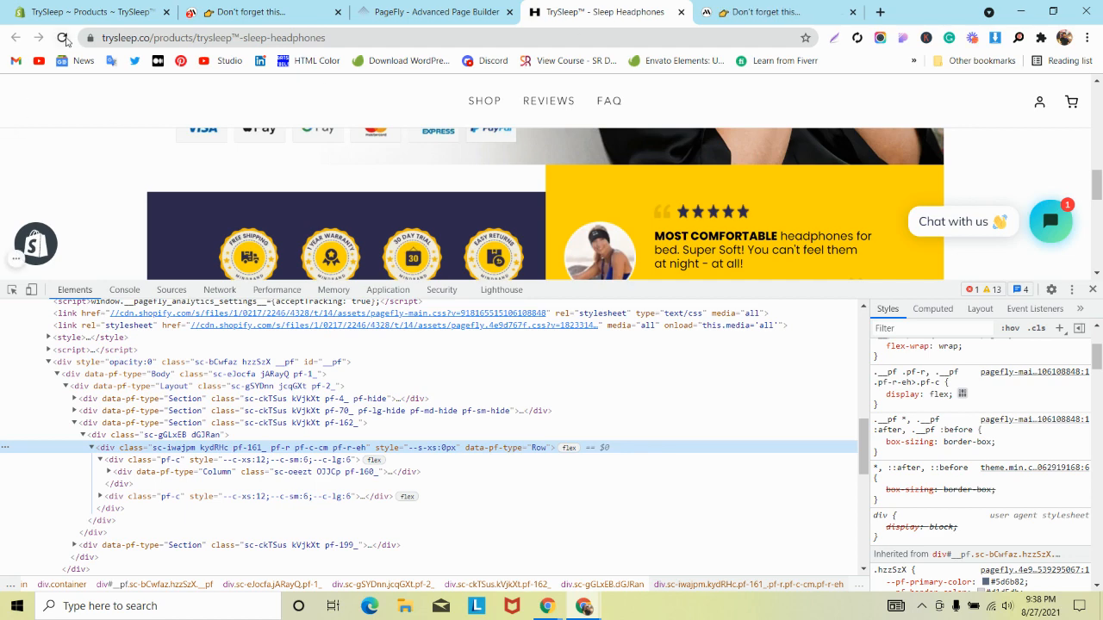
left_click(63, 38)
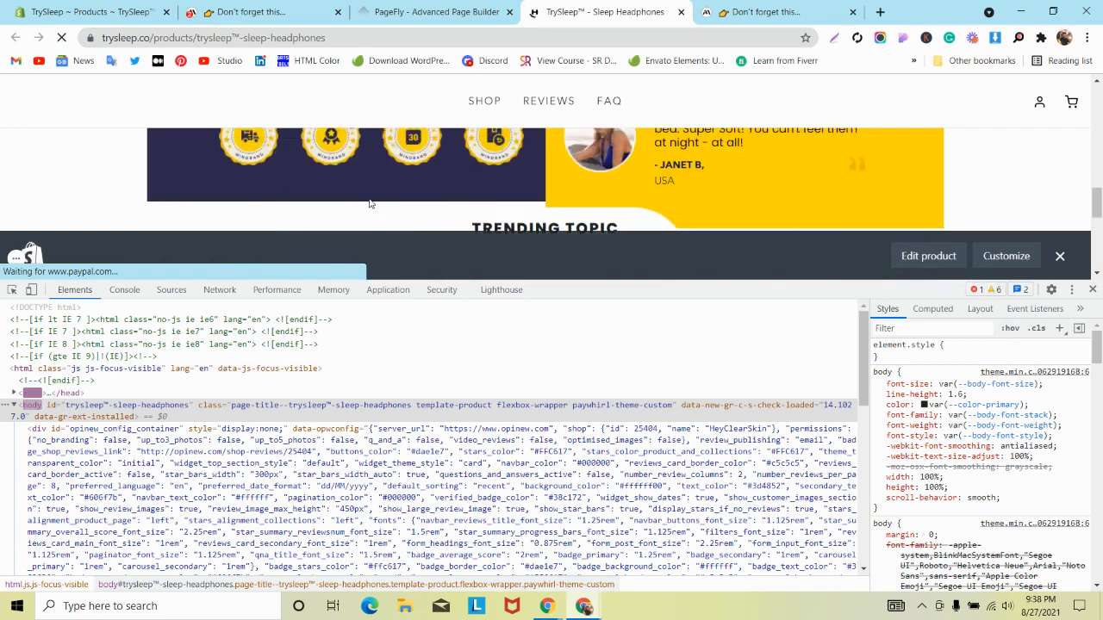
left_click(435, 11)
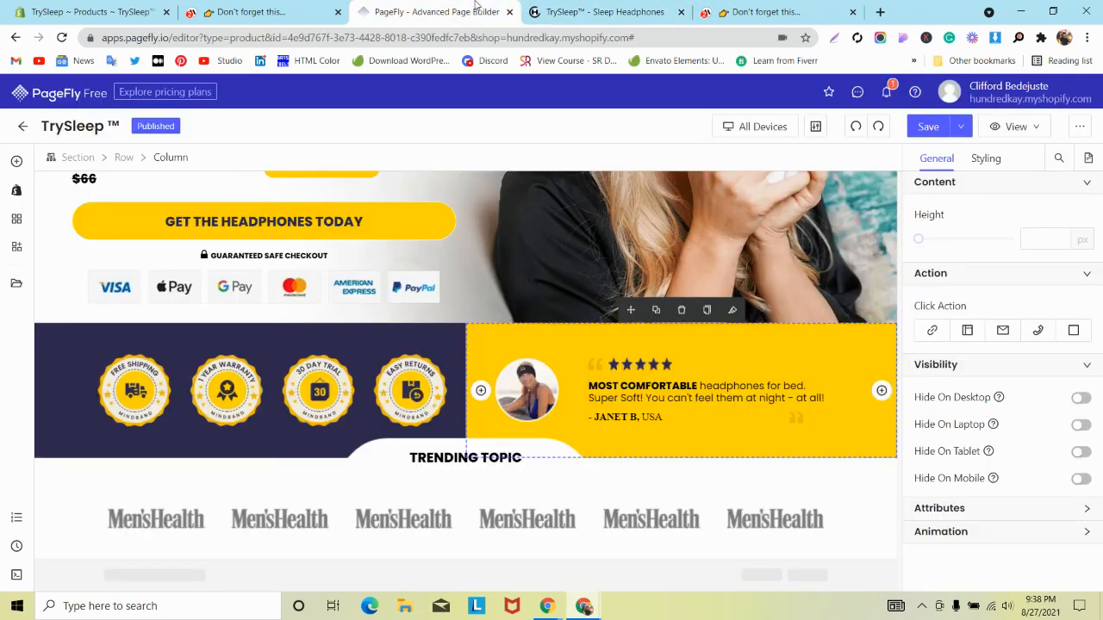
- Copy the badge column's background color 2E294E, apply it to the parent row's background, and save and publish the page
left_click(60, 344)
left_click(986, 159)
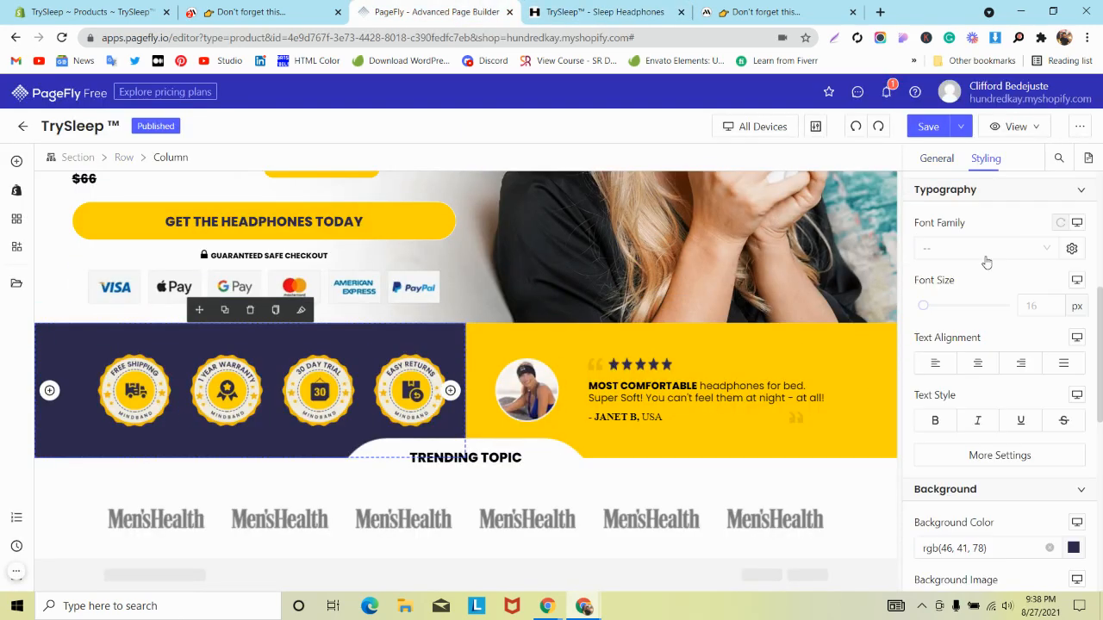
scroll(986, 262, "down", 3)
left_click(928, 261)
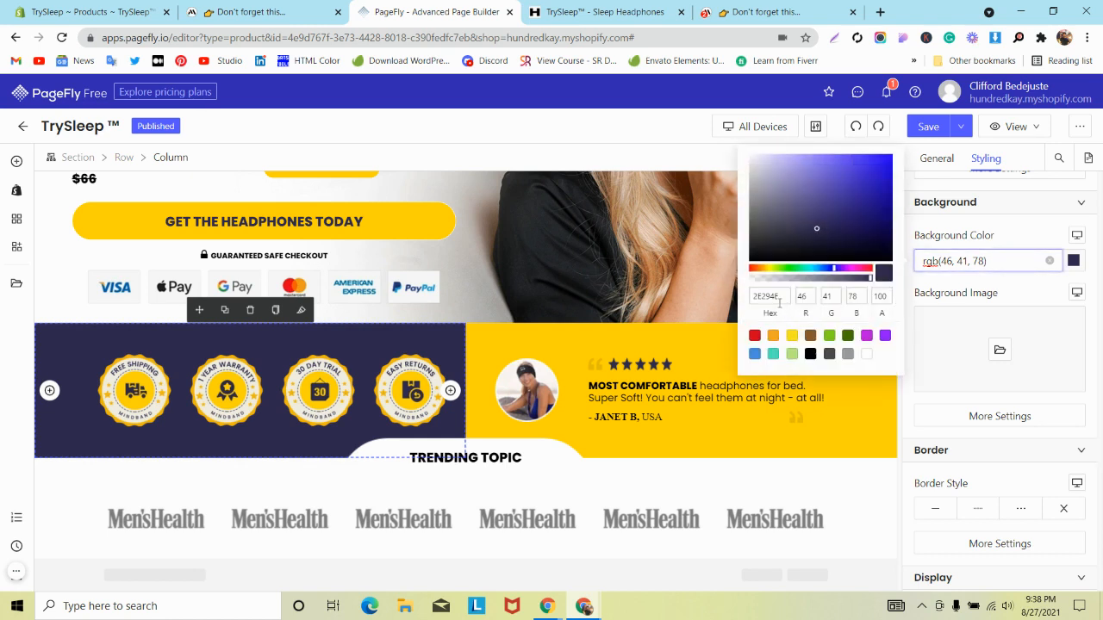
left_click(777, 297)
key("ctrl+c")
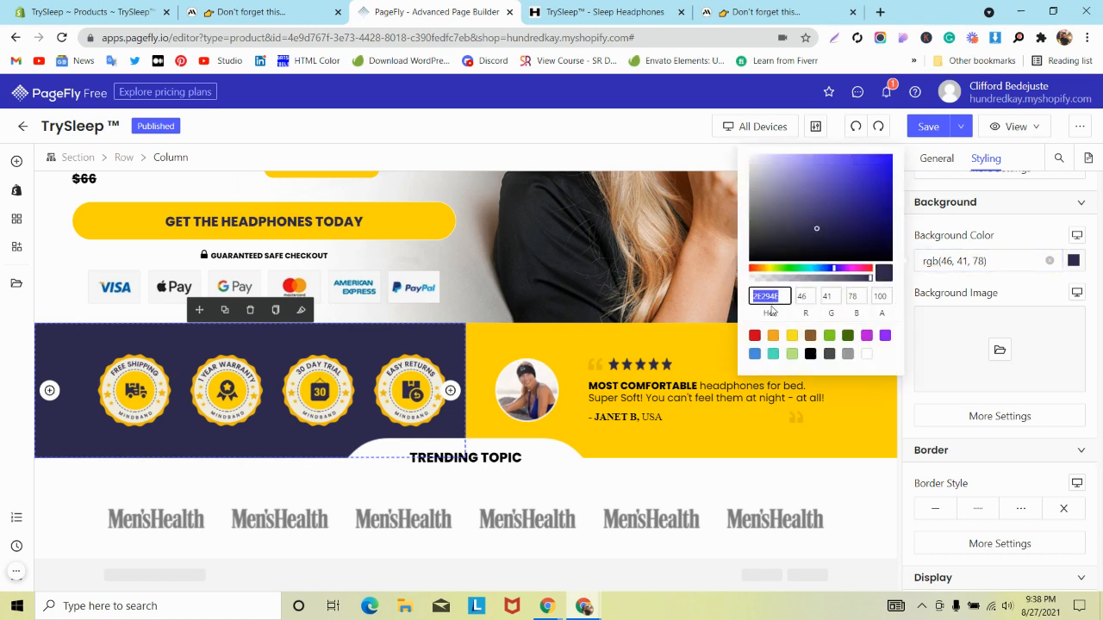
left_click(123, 157)
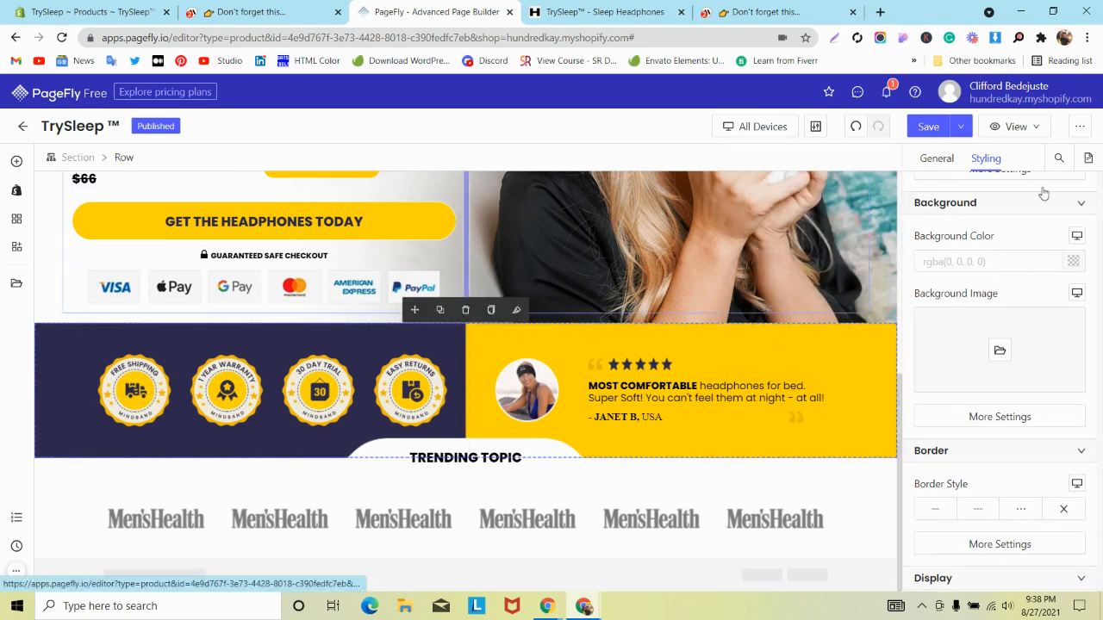
left_click(1074, 266)
key("ctrl+v")
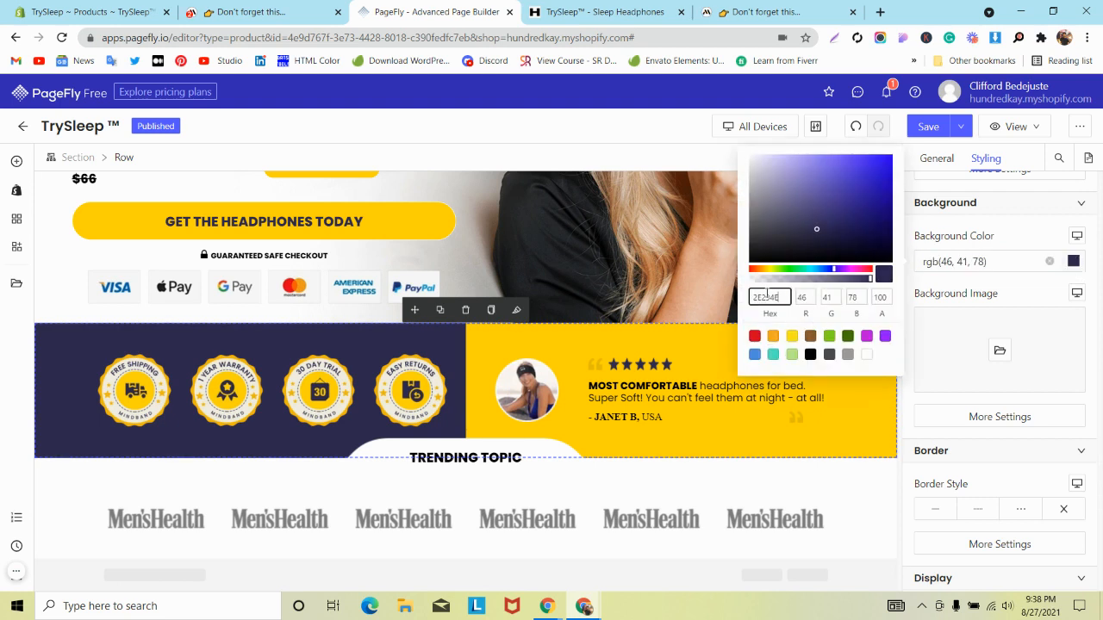
left_click(959, 129)
left_click(944, 158)
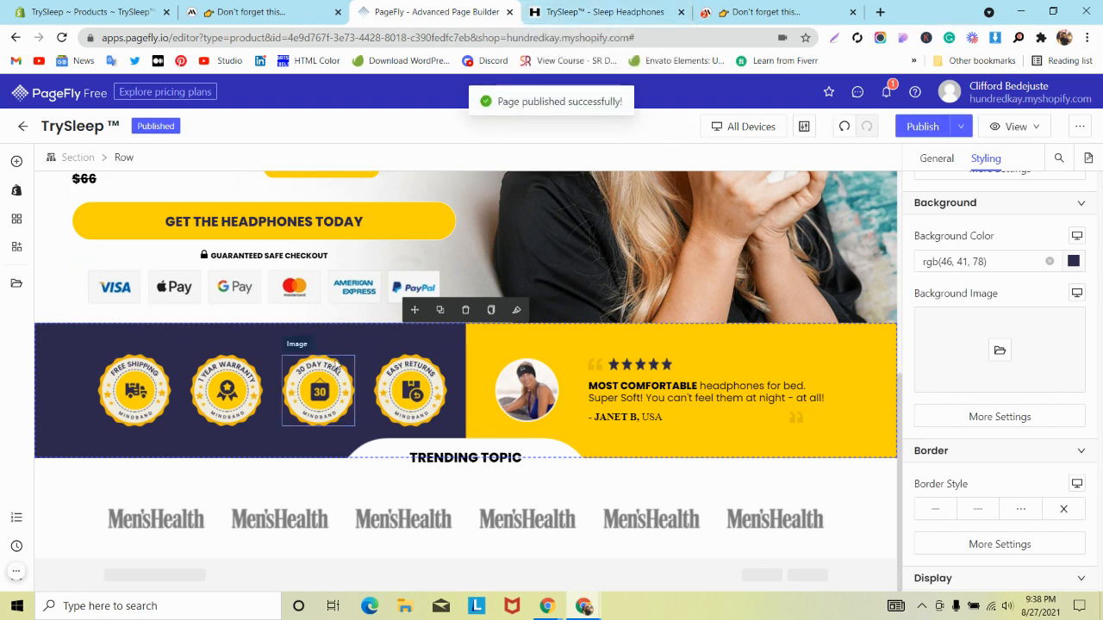
- Check the badge and testimonial row on the live TrySleep page with the developer tools closed, and return to the PageFly editor
left_click(560, 12)
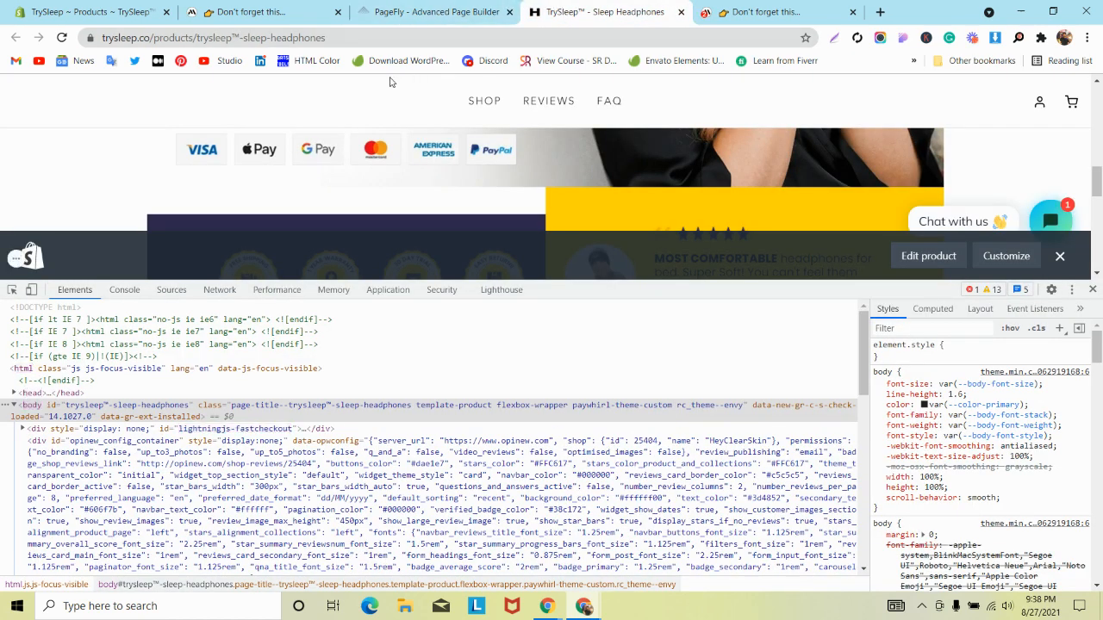
left_click(1091, 290)
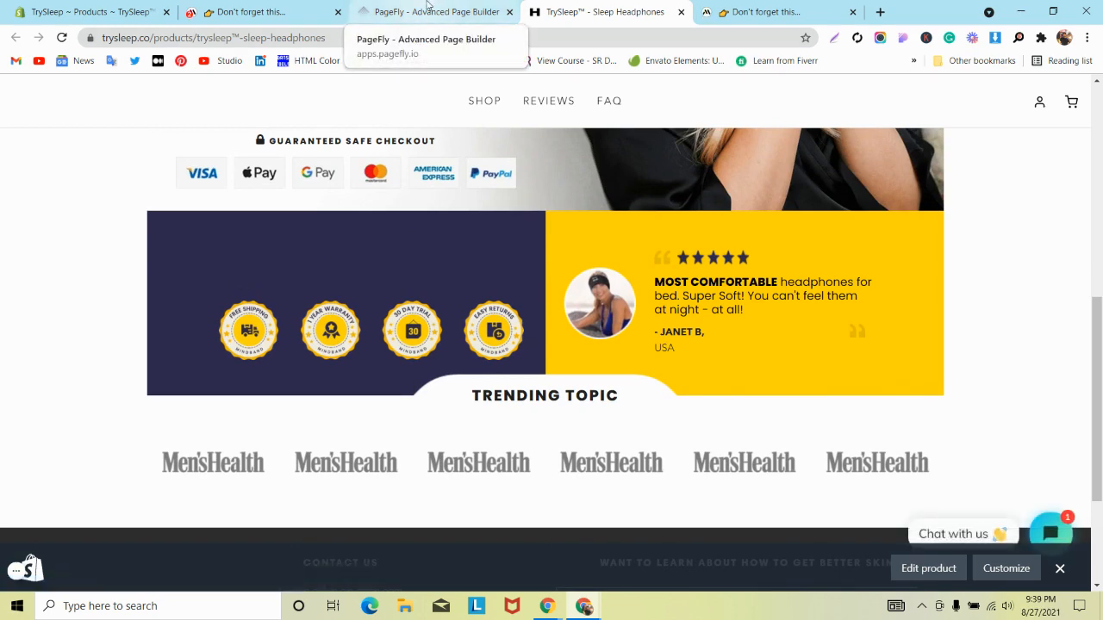
left_click(428, 11)
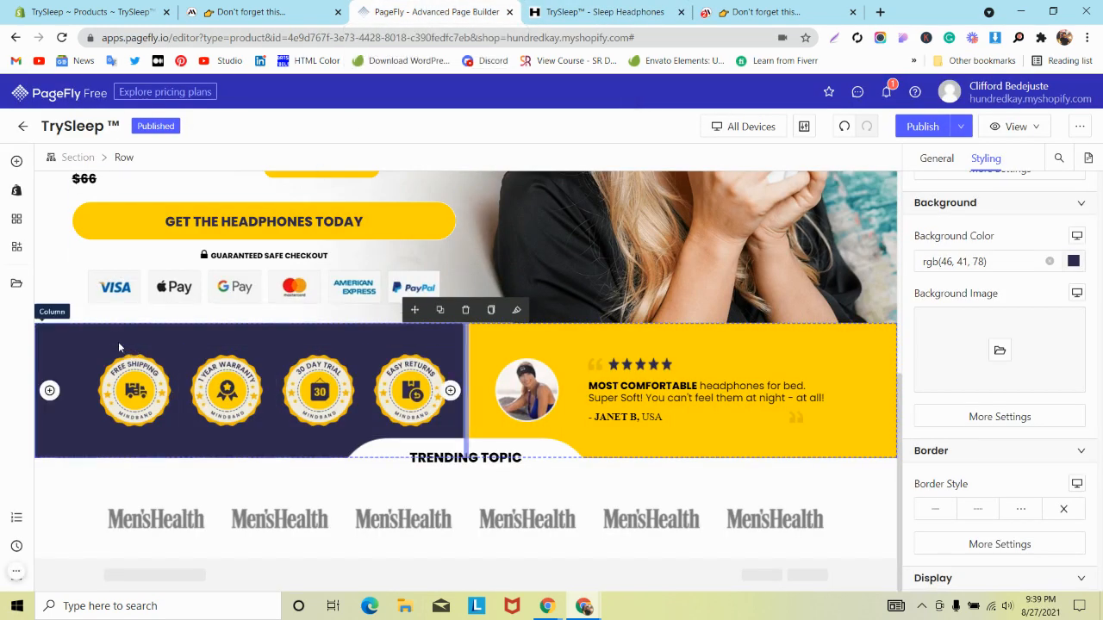
- Set the badge and testimonial row's content position to center center, and save and publish the page
left_click(939, 164)
scroll(1000, 258, "up", 2)
left_click(999, 316)
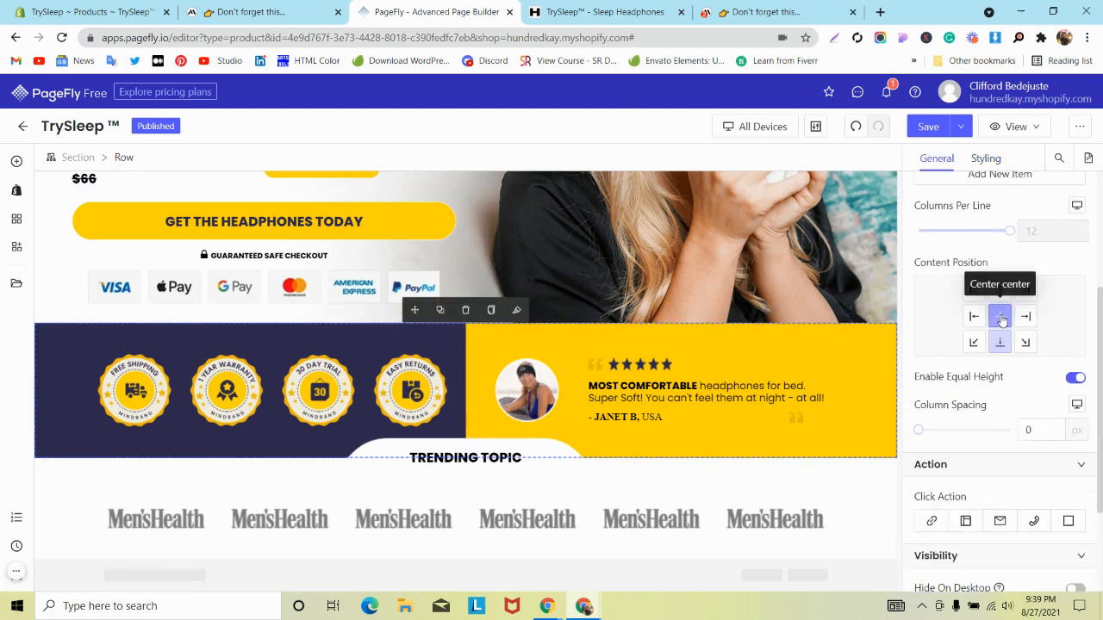
left_click(962, 127)
left_click(946, 156)
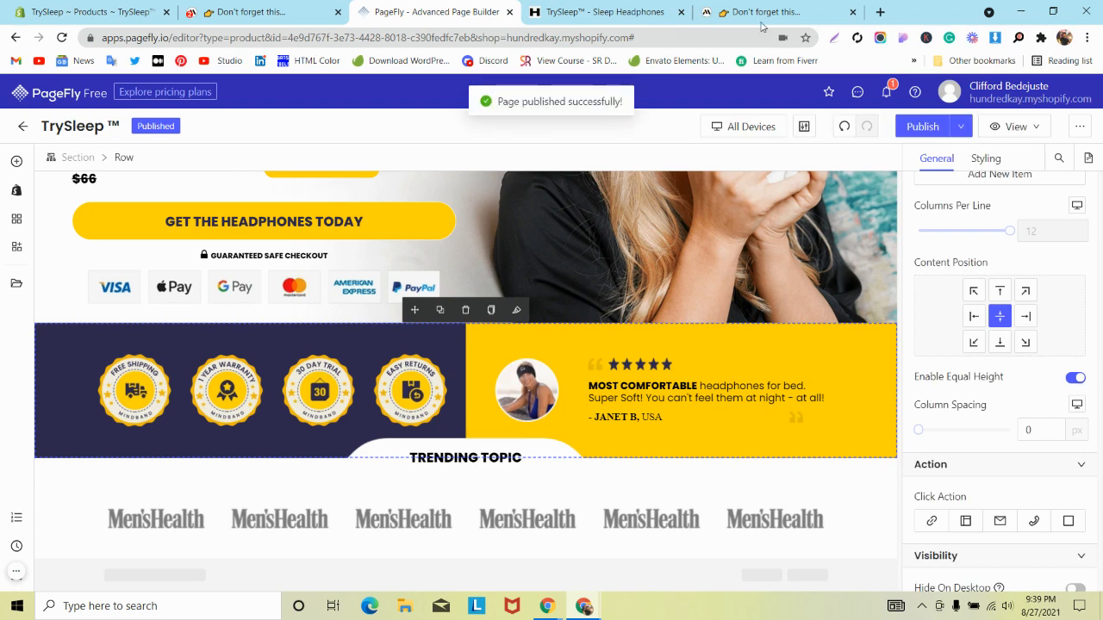
- Reload the live TrySleep page, compare its badge and testimonial row with the Mindband page, and return to the PageFly editor
left_click(651, 9)
left_click(62, 38)
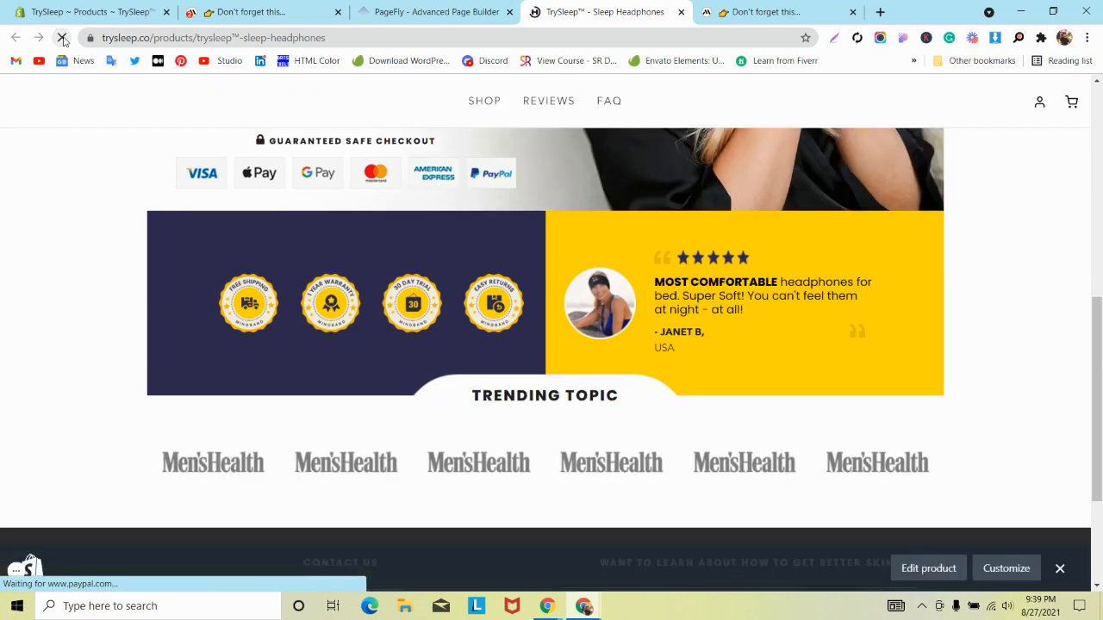
left_click(215, 9)
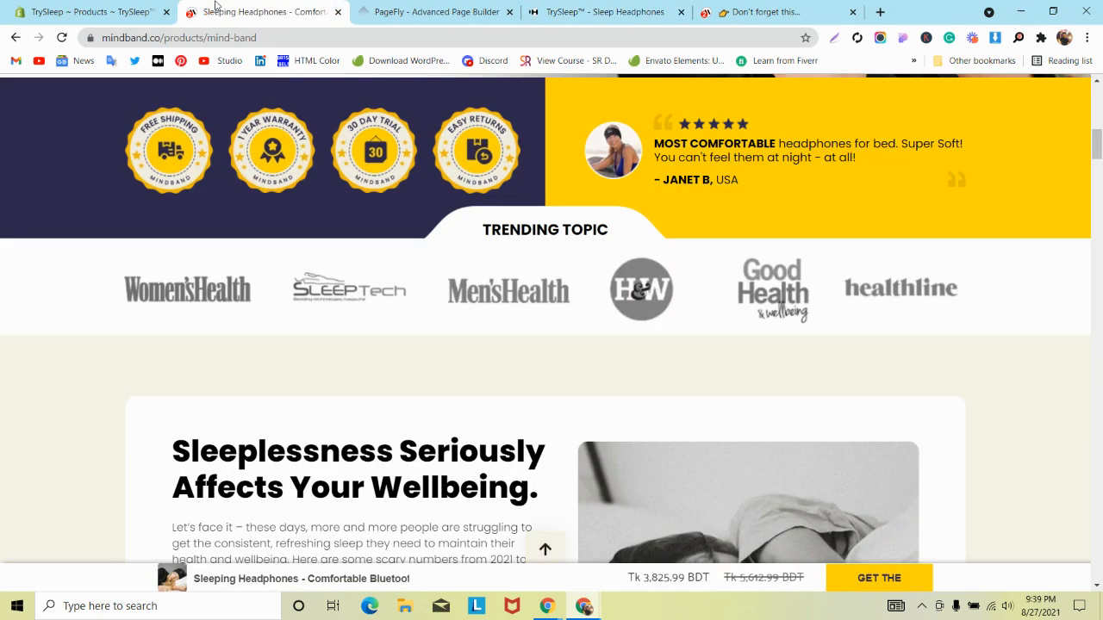
left_click(498, 8)
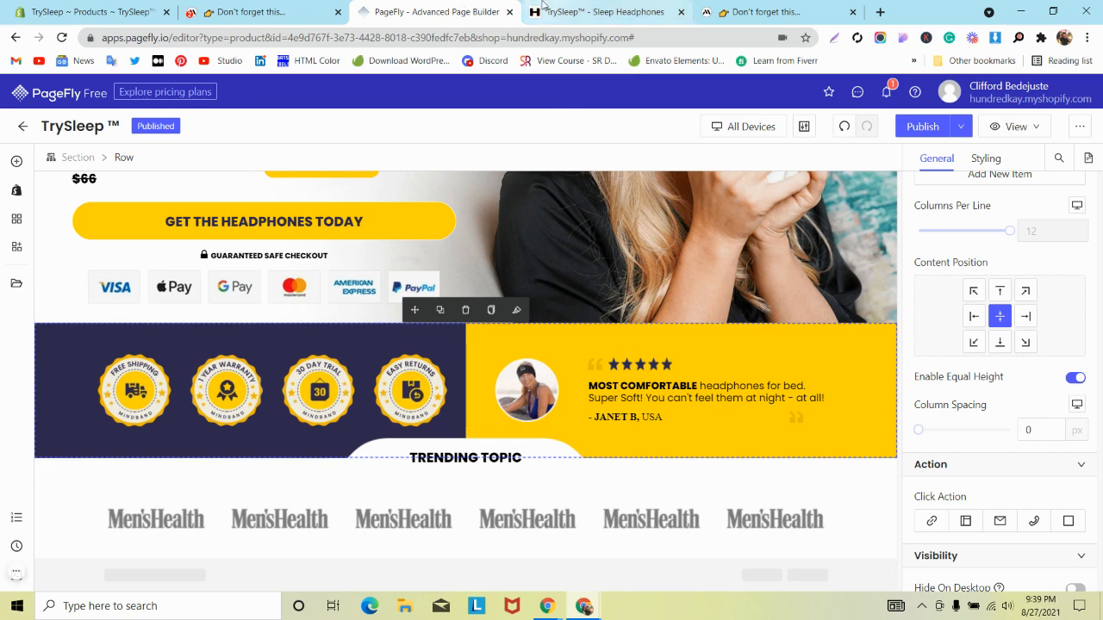
left_click(528, 9)
left_click(496, 7)
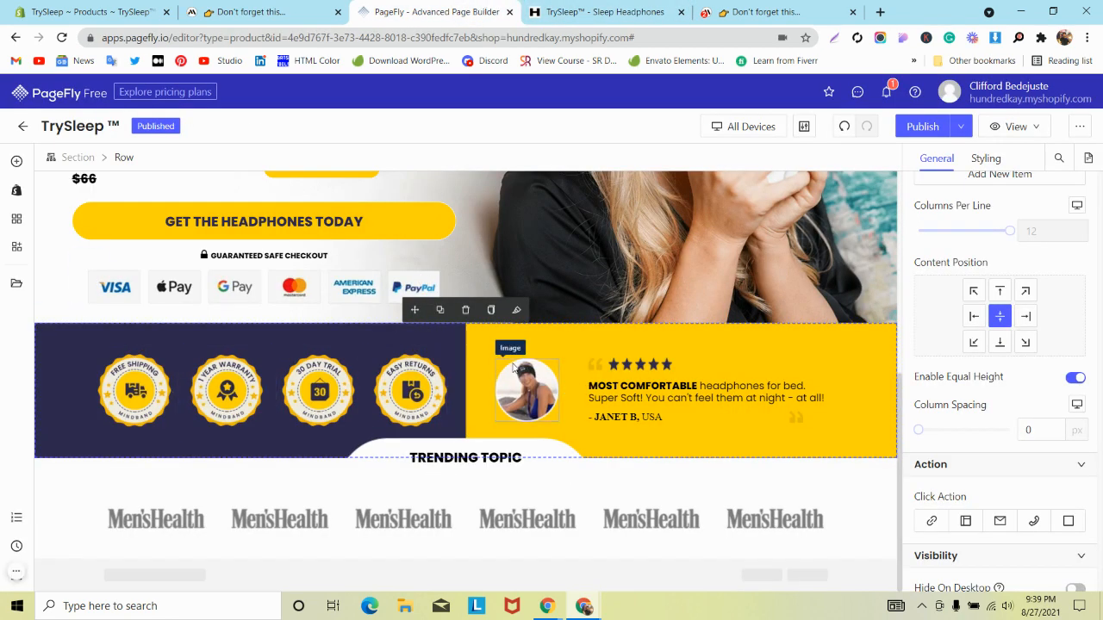
- Set the testimonial photo's width to 80 px and the nested badge row's column spacing to 20 px
left_click(527, 389)
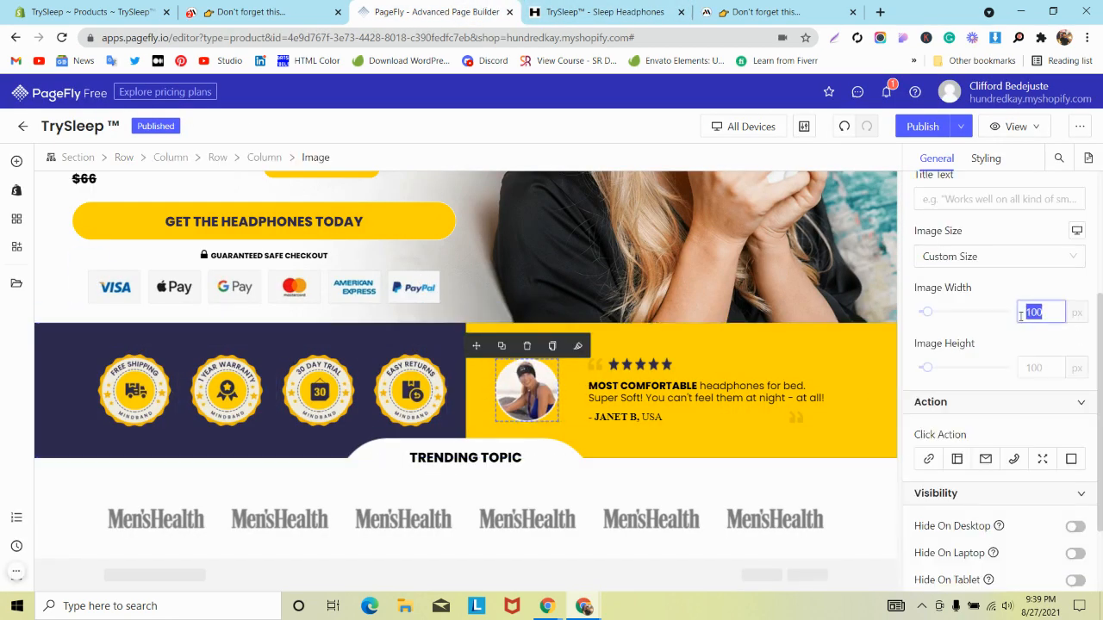
type("80")
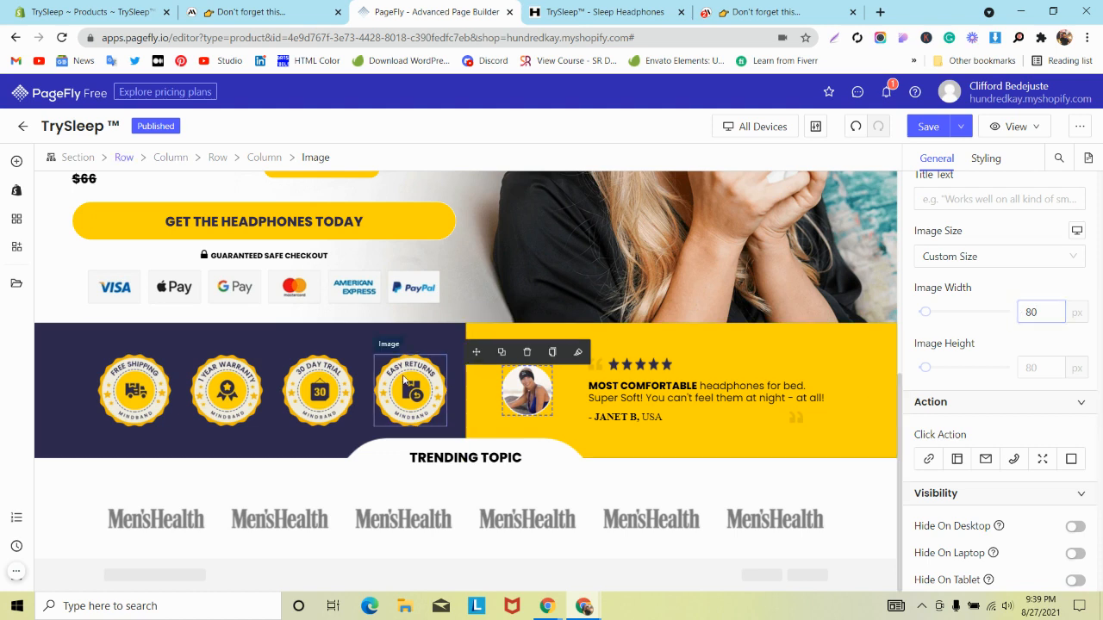
left_click(405, 380)
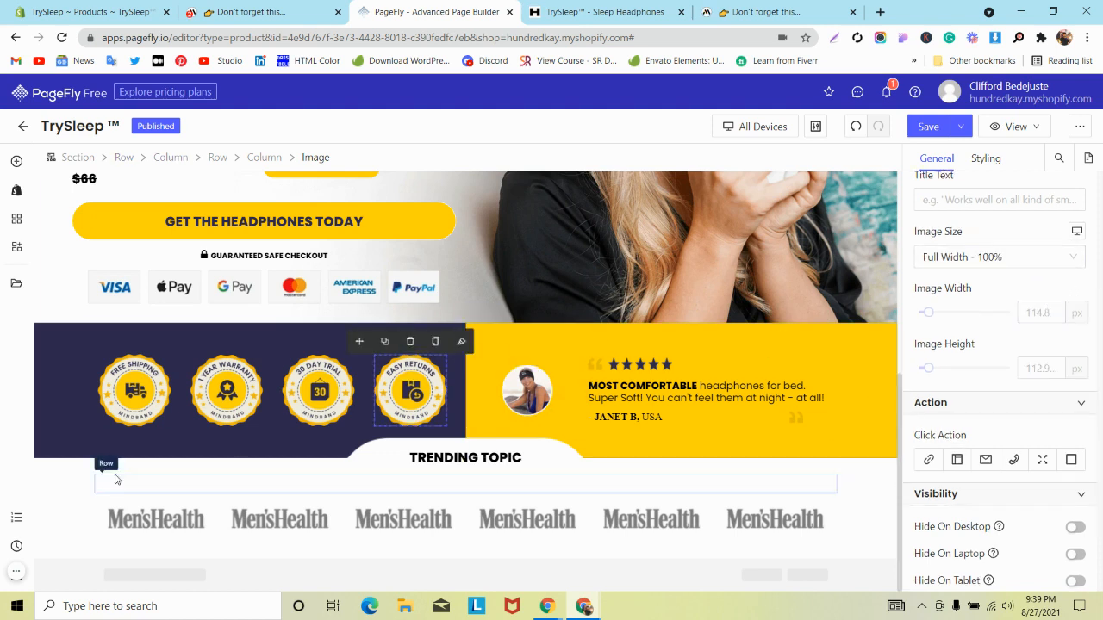
left_click(124, 356)
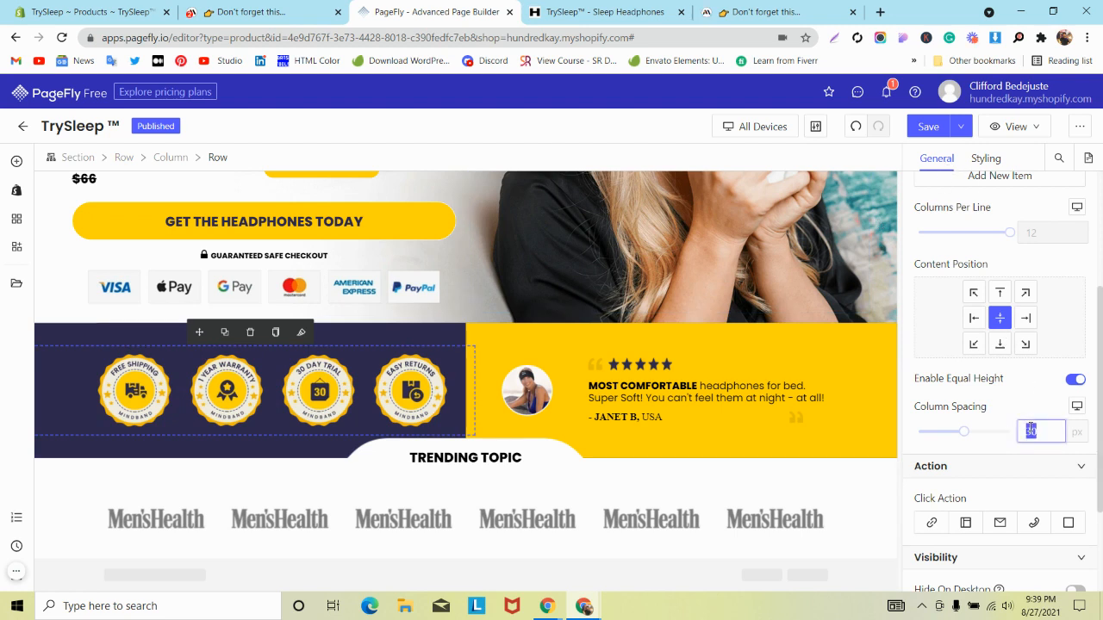
type("20")
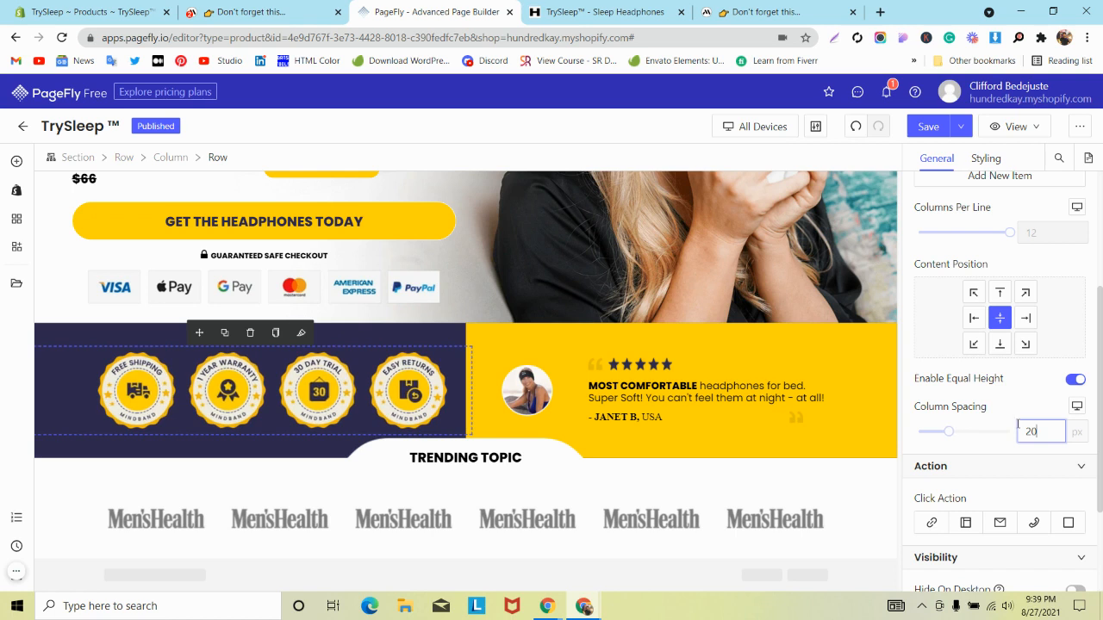
- Set the testimonial photo's width to 85 px, and save and publish the page
left_click(526, 389)
key("Up")
key("Up")
key("Up")
key("Up")
key("Up")
key("Up")
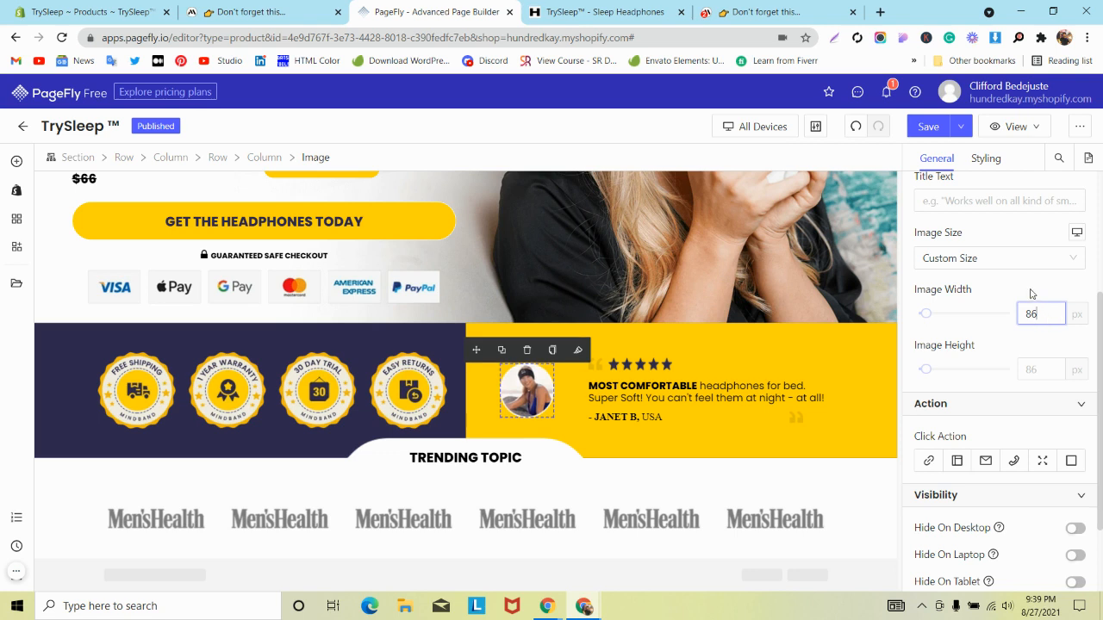
key("Down")
left_click(961, 126)
left_click(949, 152)
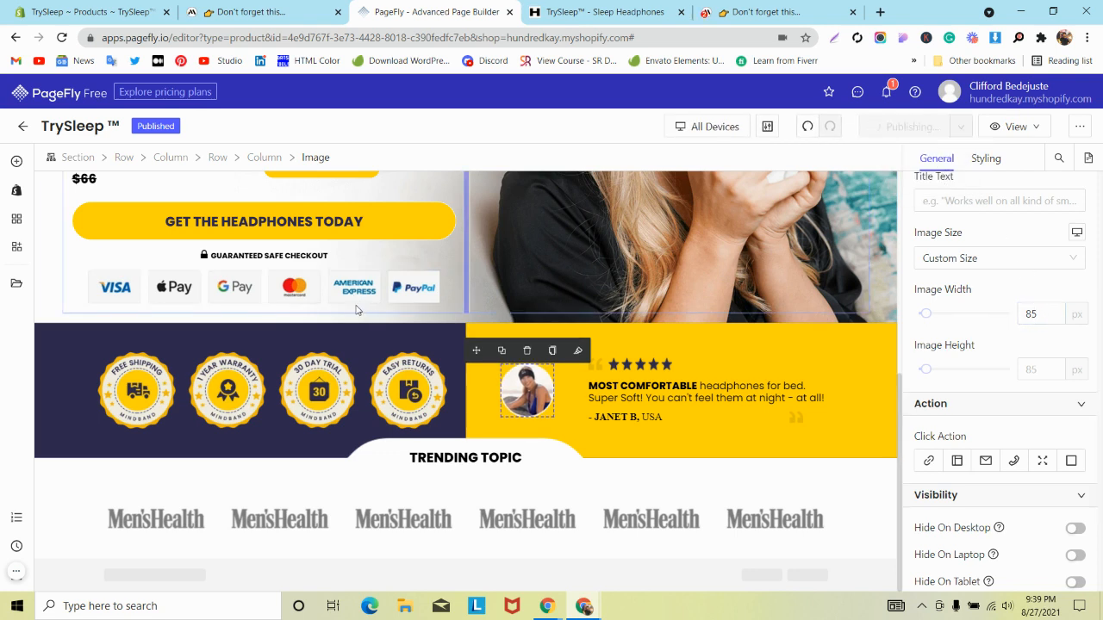
- Reload the live TrySleep page to check the badge sizes and testimonial photo, and return to the PageFly editor
left_click(662, 8)
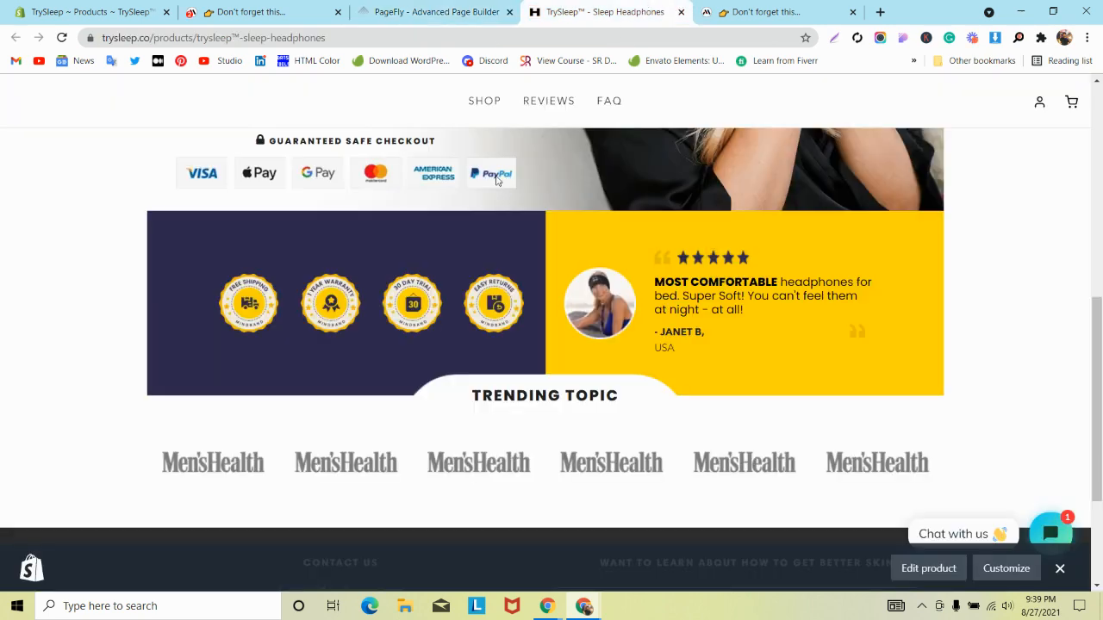
scroll(434, 255, "down", 2)
left_click(63, 39)
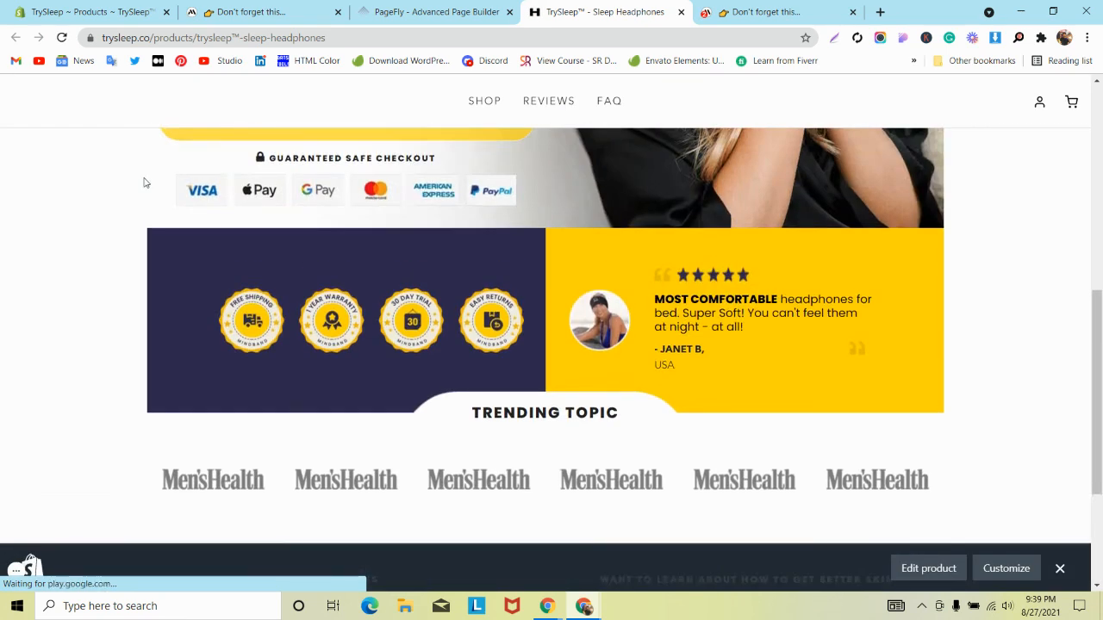
scroll(145, 191, "down", 1)
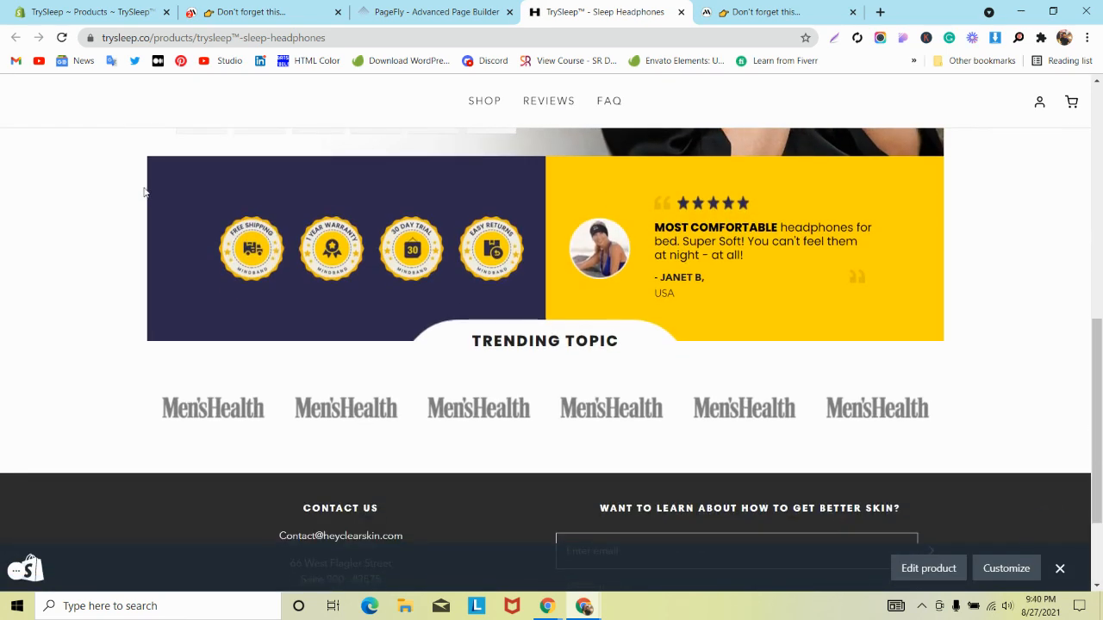
scroll(145, 192, "up", 1)
left_click(410, 12)
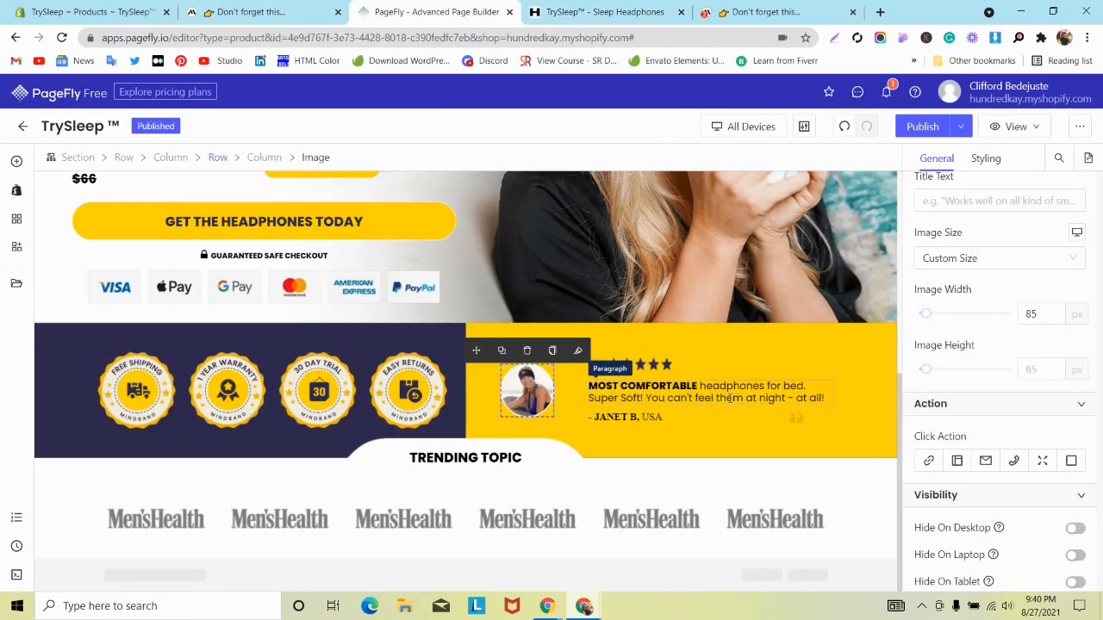
- Set the closing quotation mark image's left margin to 150 px and publish the page
left_click(986, 157)
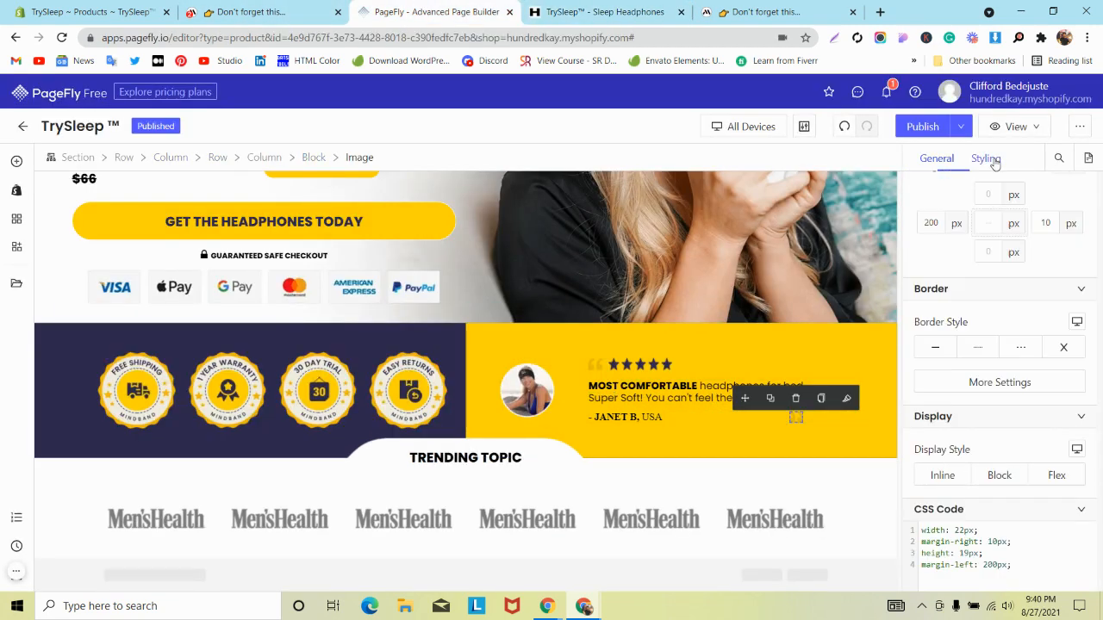
type("1")
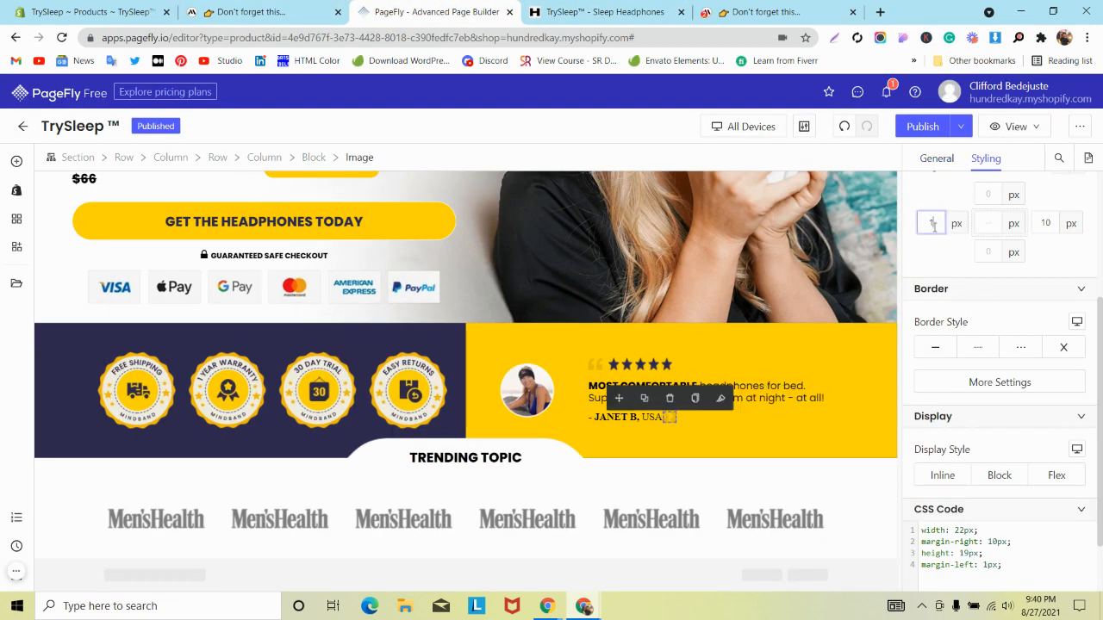
type("00150")
left_click(958, 129)
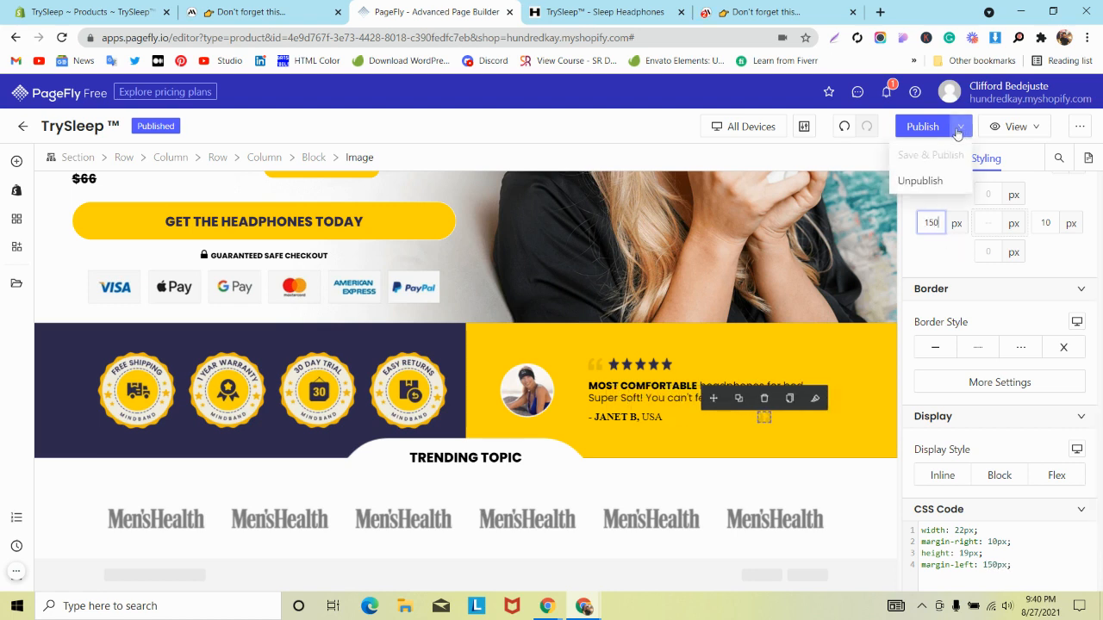
left_click(927, 128)
- Switch to the live TrySleep page and review the hero section and the badge and testimonial row beneath it
left_click(644, 6)
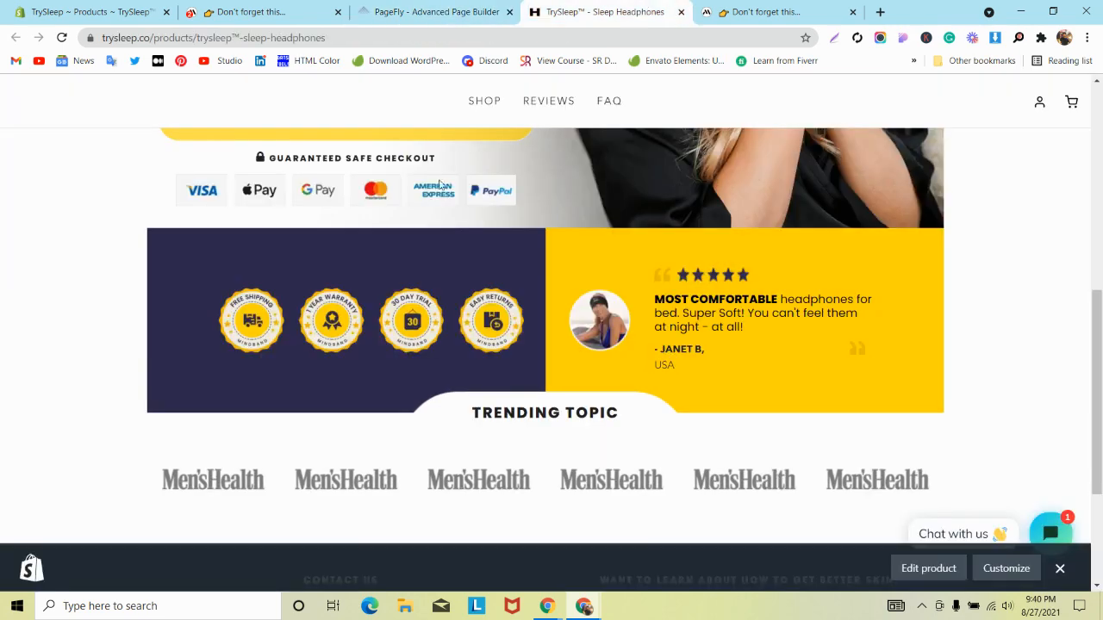
scroll(439, 186, "down", 2)
scroll(429, 193, "up", 3)
scroll(428, 193, "up", 5)
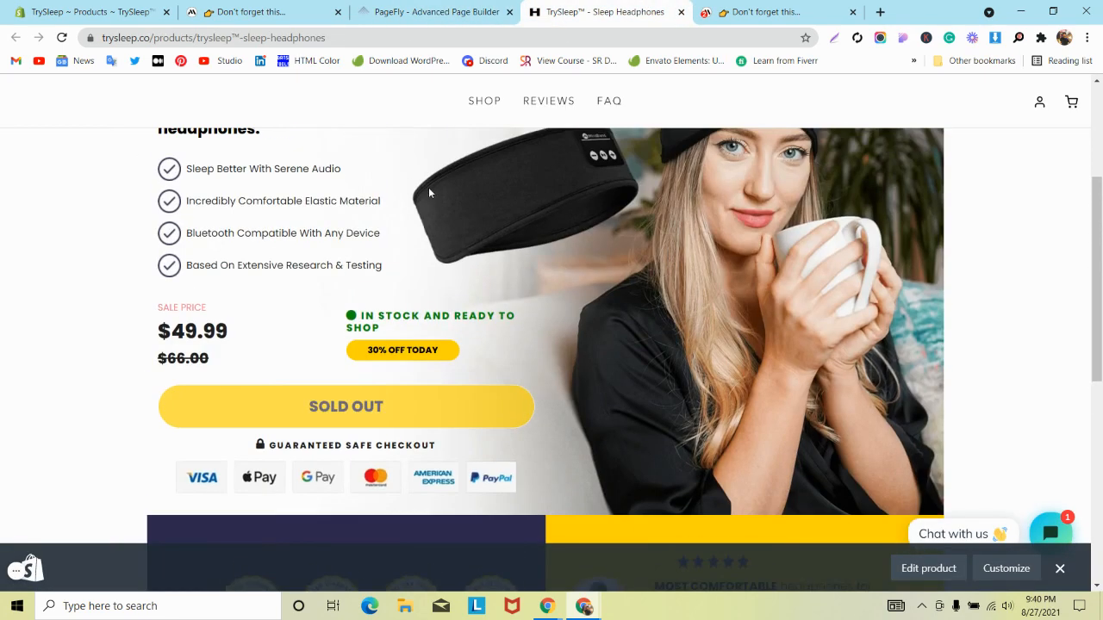
scroll(428, 193, "down", 1)
scroll(428, 193, "down", 7)
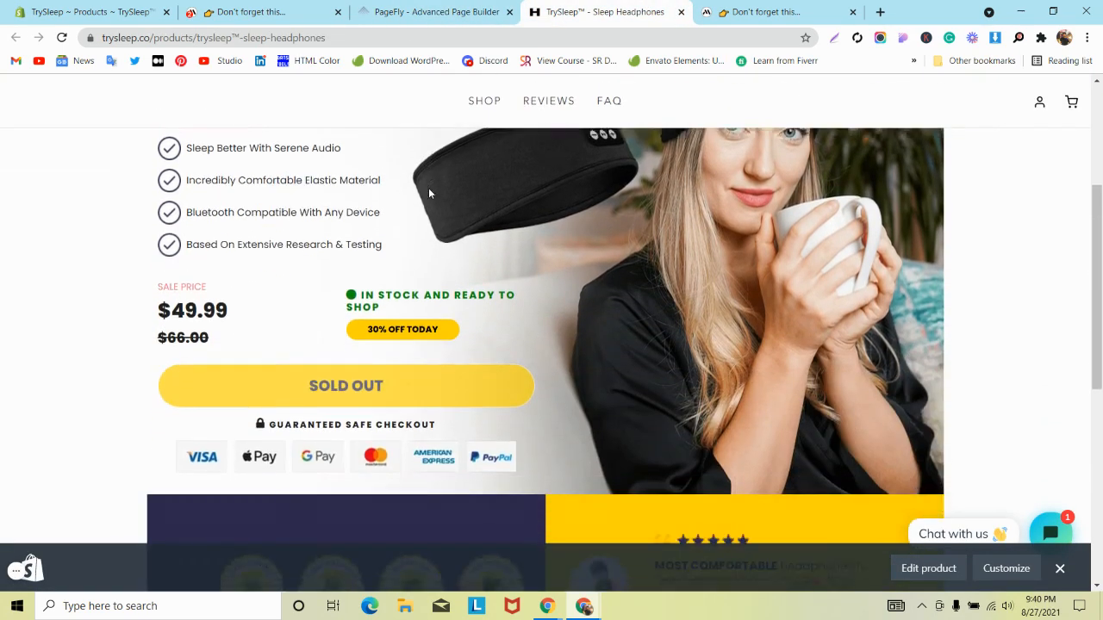
scroll(428, 193, "up", 5)
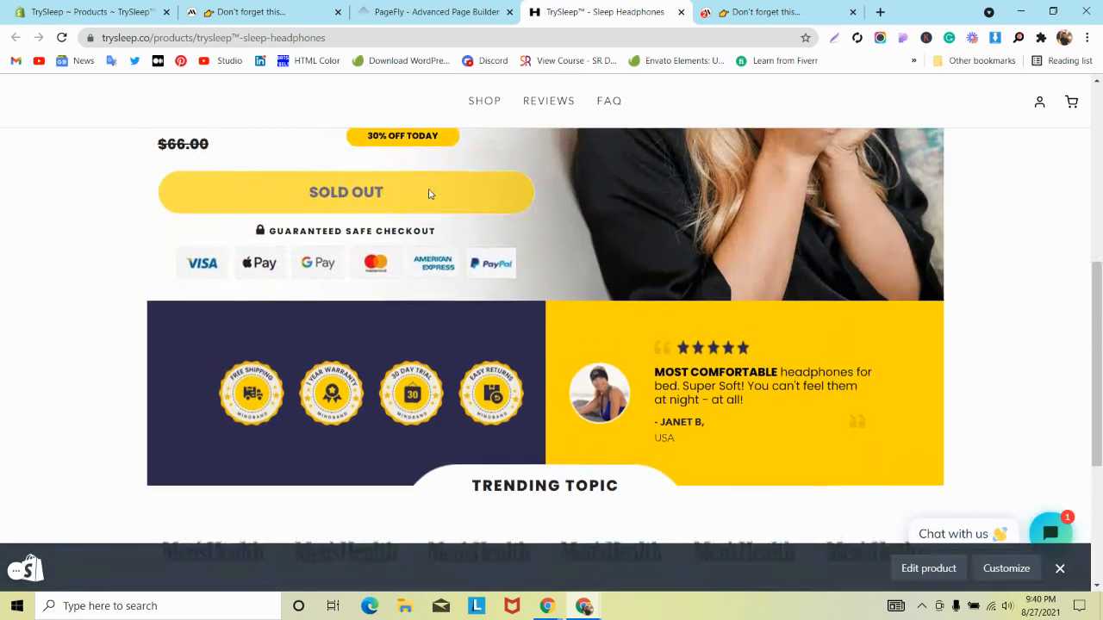
scroll(429, 193, "down", 1)
scroll(430, 194, "down", 1)
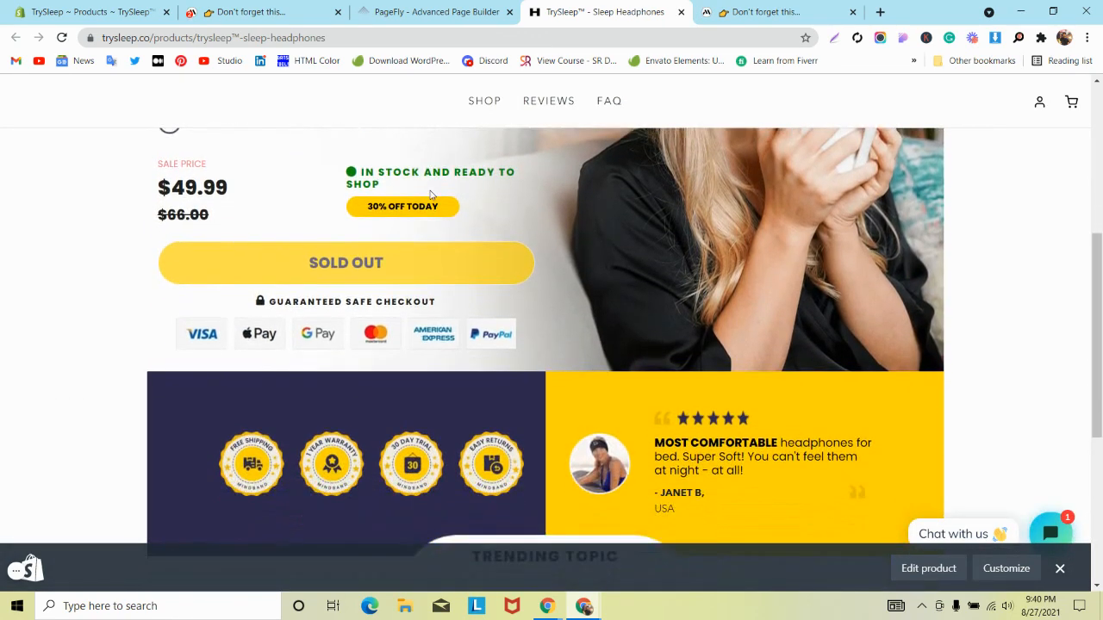
scroll(431, 195, "up", 3)
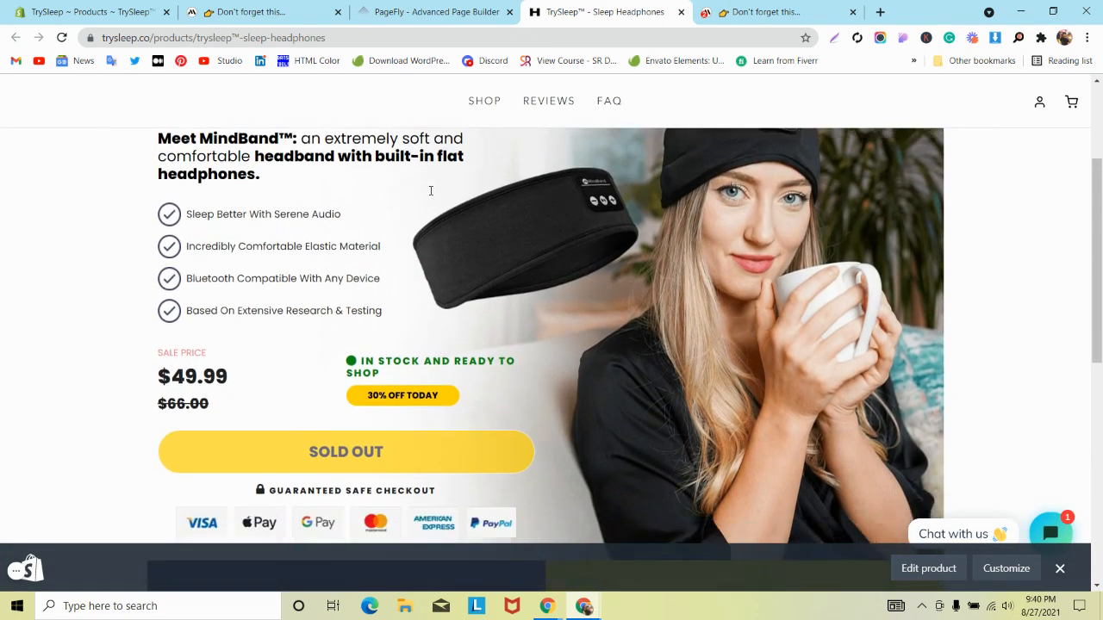
- Look over the pricing area, payment icons and badge and testimonial row on the live TrySleep page
scroll(431, 195, "down", 2)
scroll(431, 197, "down", 1)
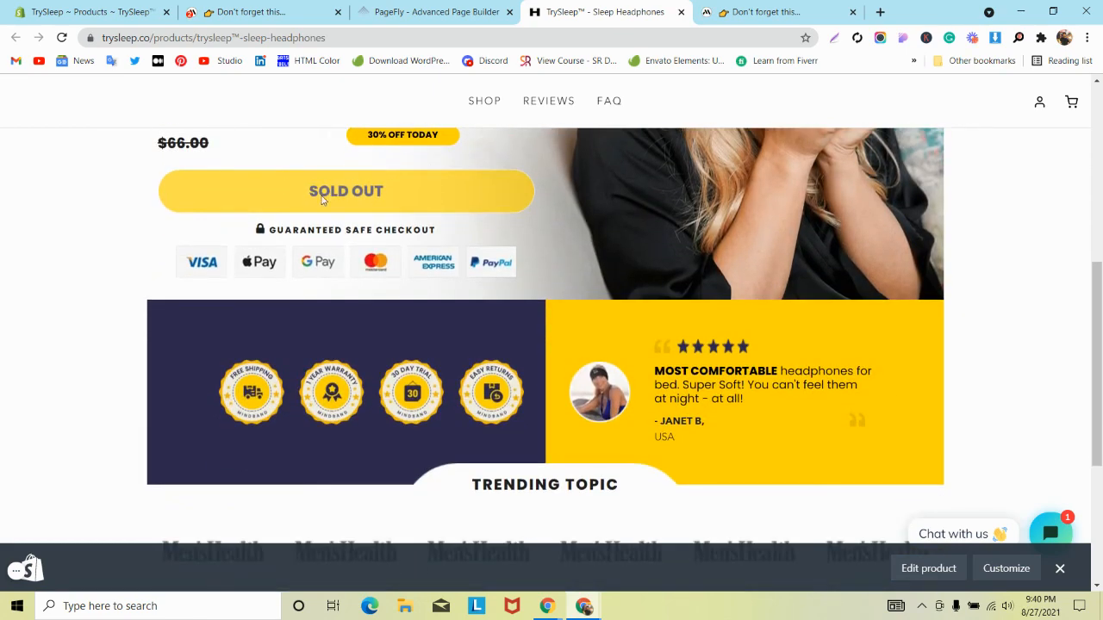
scroll(332, 194, "up", 2)
scroll(333, 197, "down", 1)
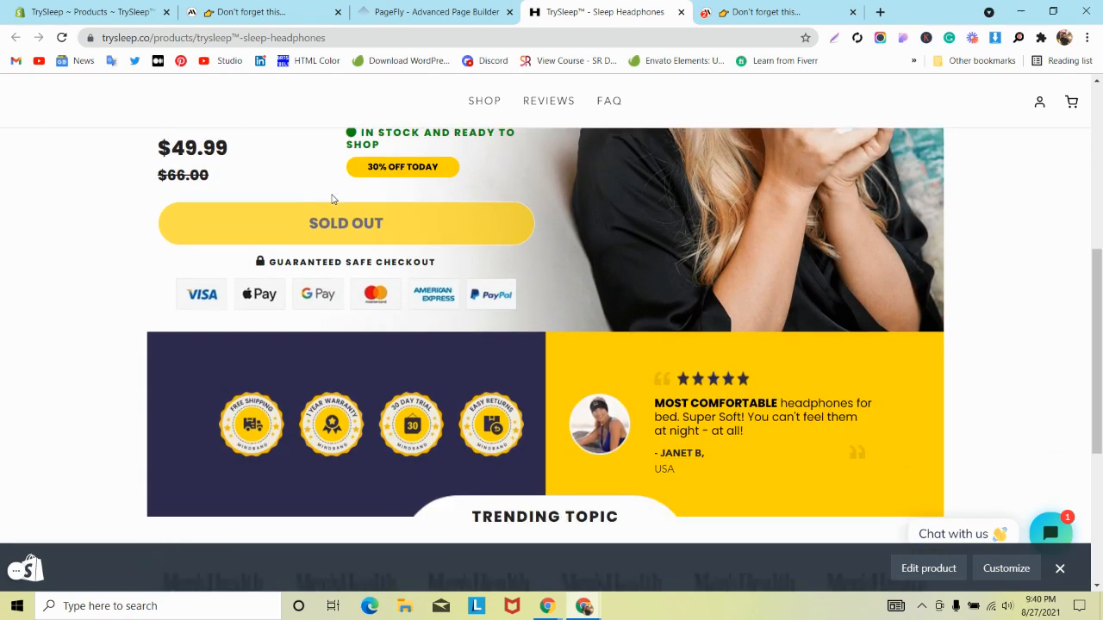
scroll(332, 197, "up", 1)
scroll(332, 199, "up", 2)
scroll(338, 200, "down", 1)
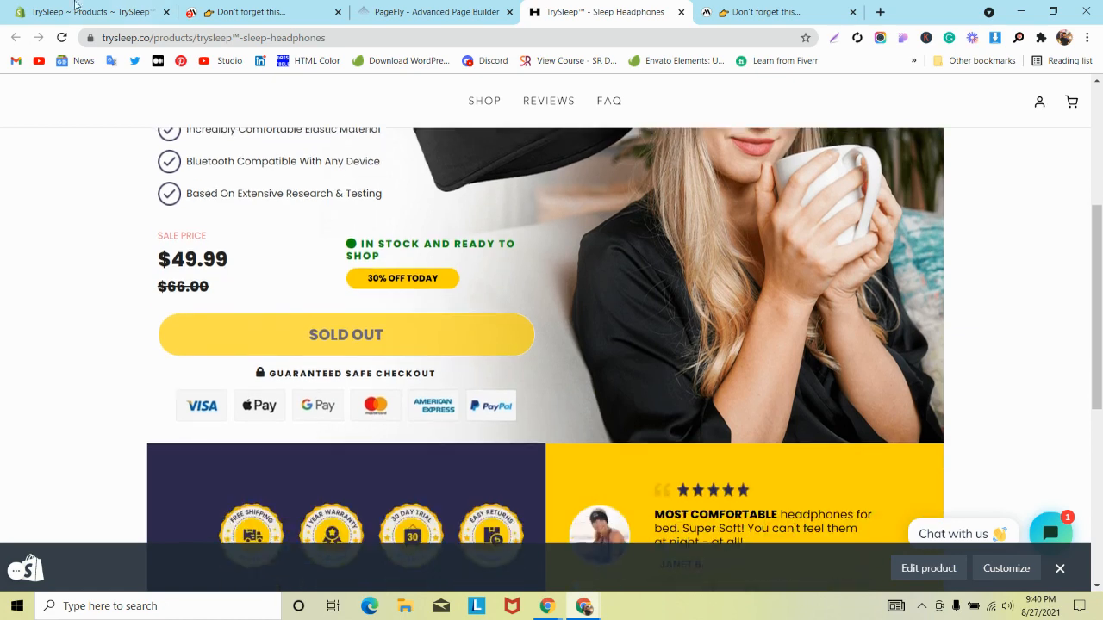
- Check the inventory settings and stock quantities of the TrySleep product in the Shopify admin
left_click(61, 10)
scroll(304, 207, "down", 8)
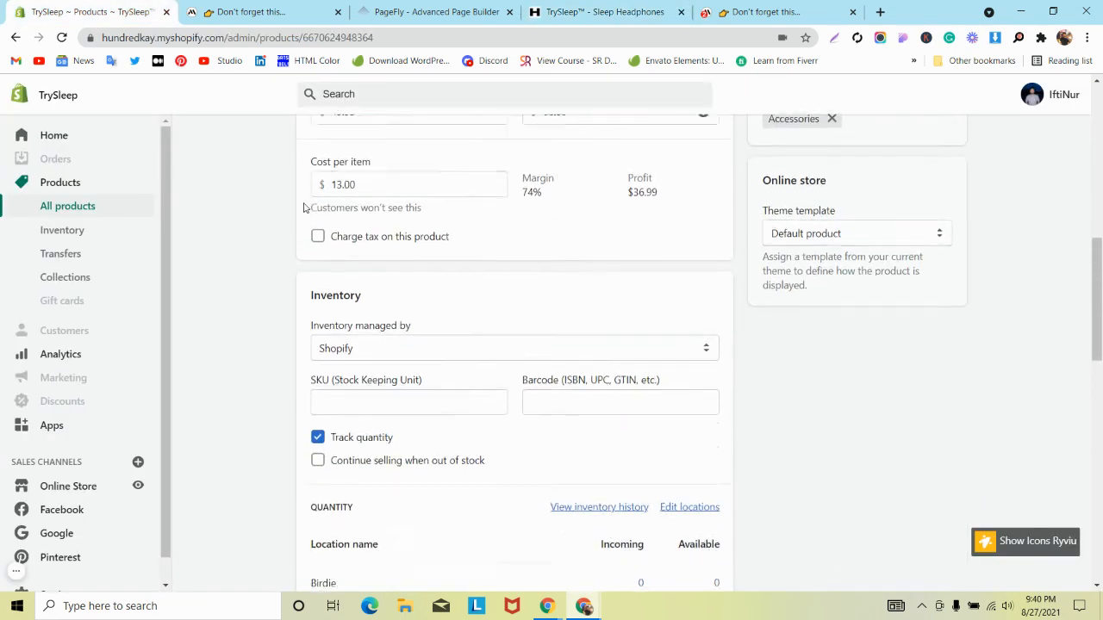
scroll(303, 207, "up", 2)
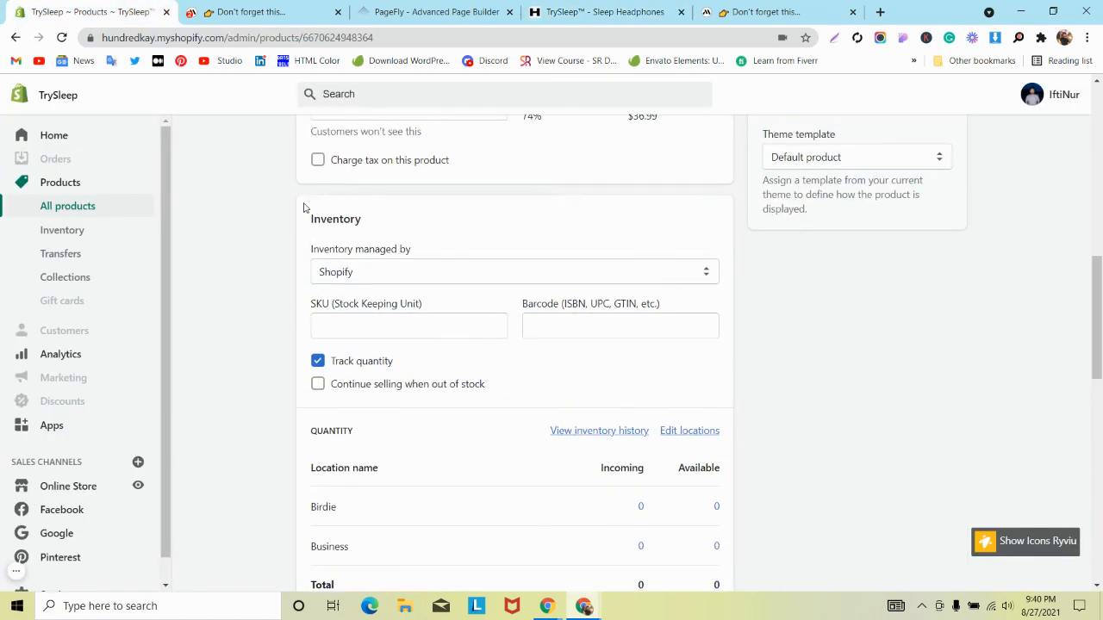
scroll(304, 207, "down", 2)
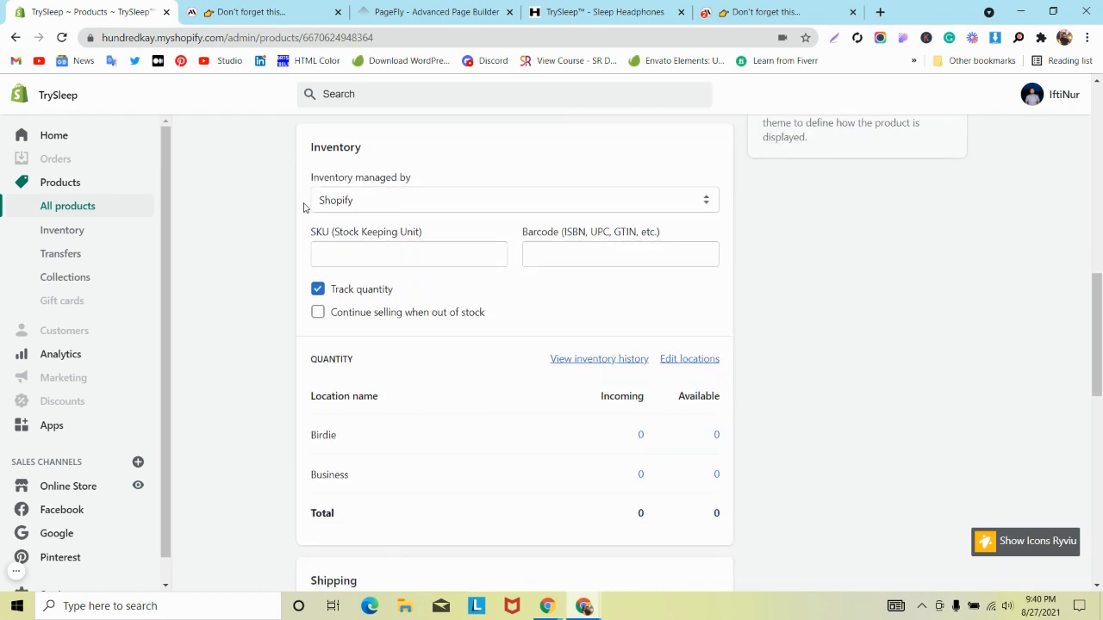
scroll(339, 256, "down", 1)
scroll(339, 256, "up", 2)
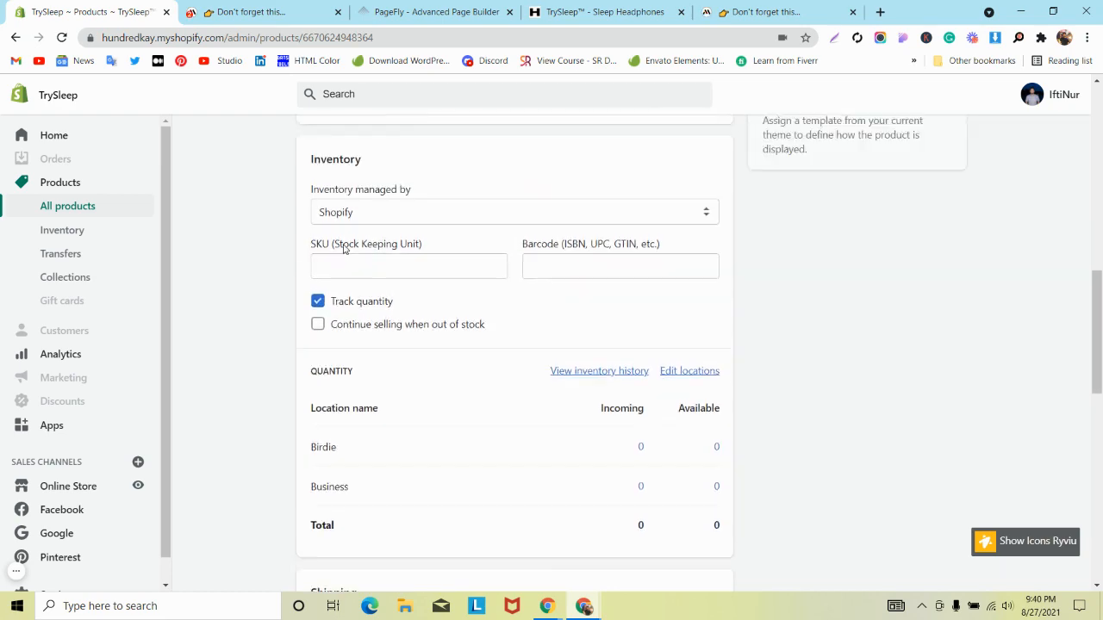
- Reload the live TrySleep page and check the badge row, testimonial and Trending Topic section
left_click(575, 9)
left_click(517, 7)
left_click(643, 7)
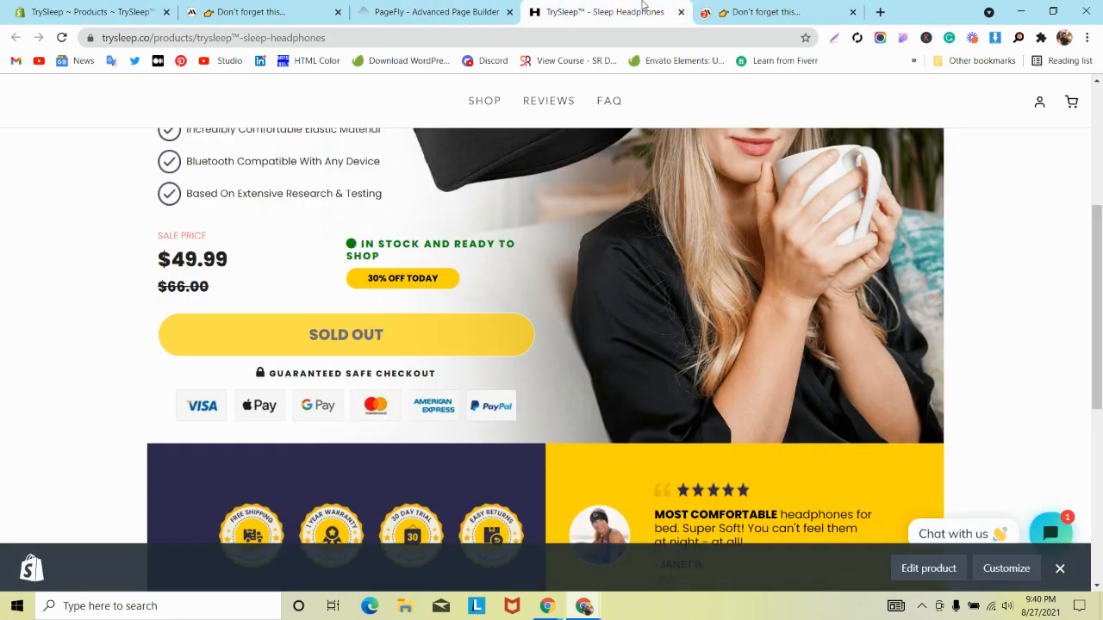
left_click(62, 37)
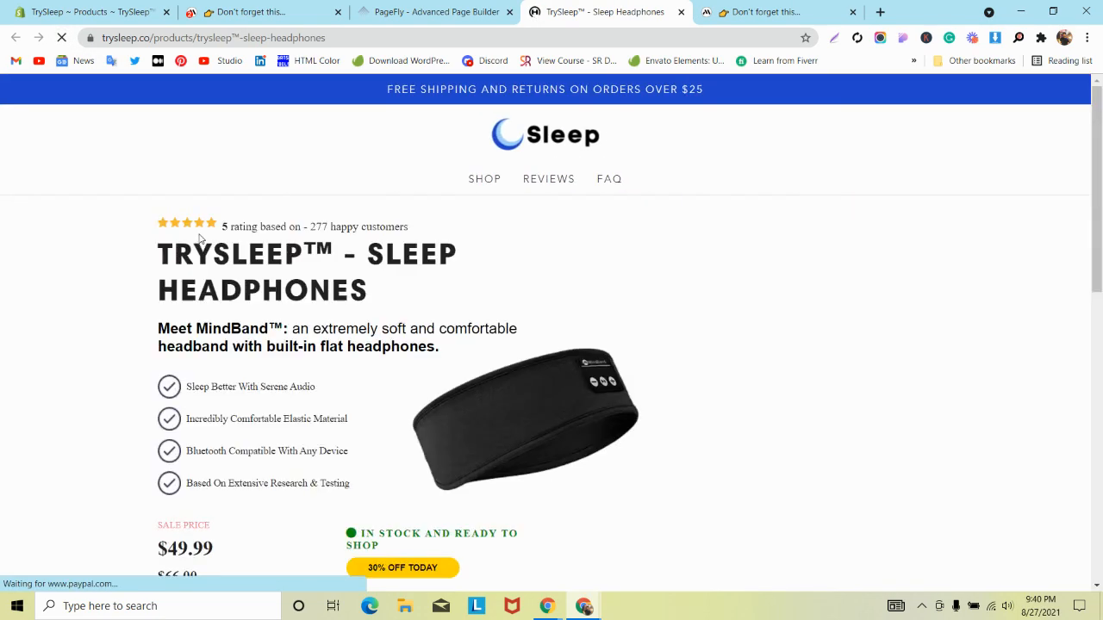
scroll(198, 240, "down", 8)
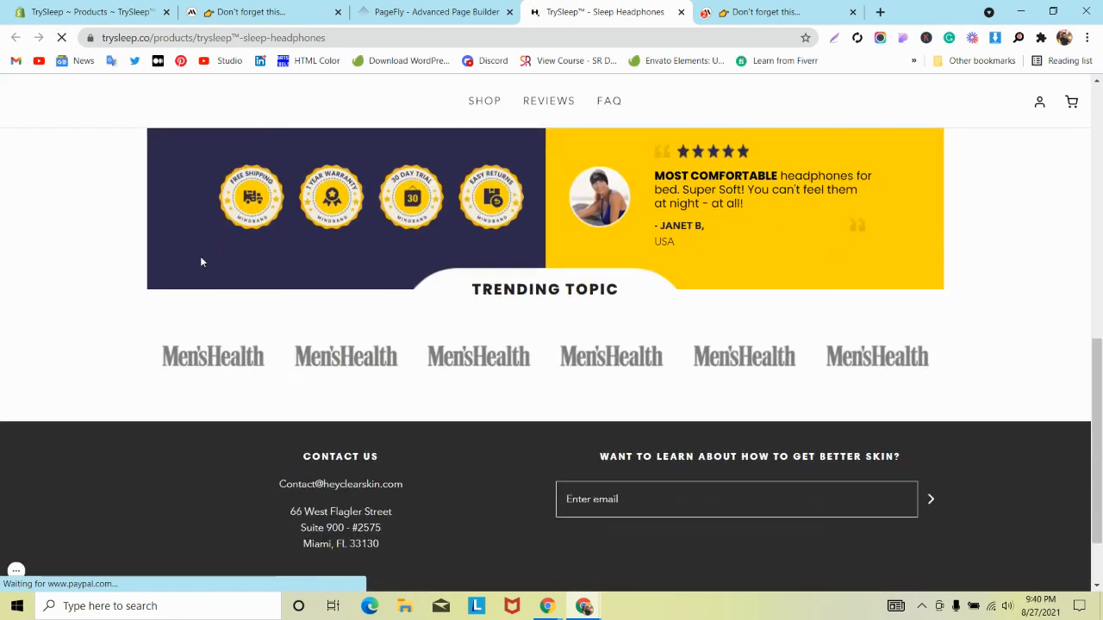
scroll(200, 256, "up", 2)
scroll(200, 256, "down", 1)
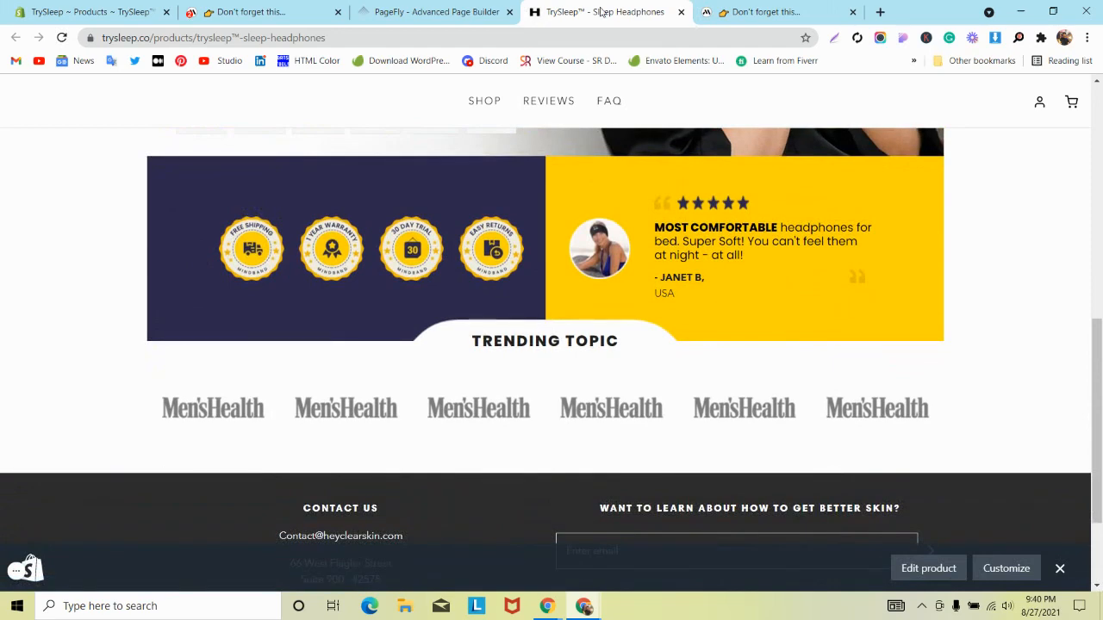
- Check the live page's narrow-width layout in a separate, shrunken browser window, then restore the window and return the tab to the main browser
left_click_drag(601, 11, 597, 62)
left_click(1053, 12)
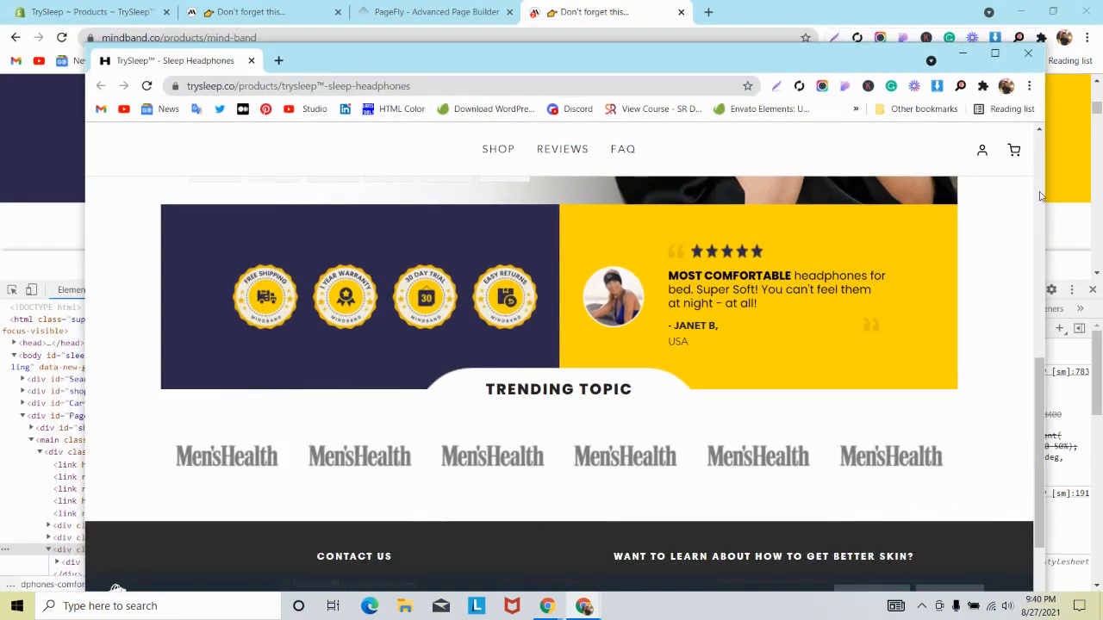
left_click_drag(1045, 200, 431, 251)
scroll(250, 340, "down", 3)
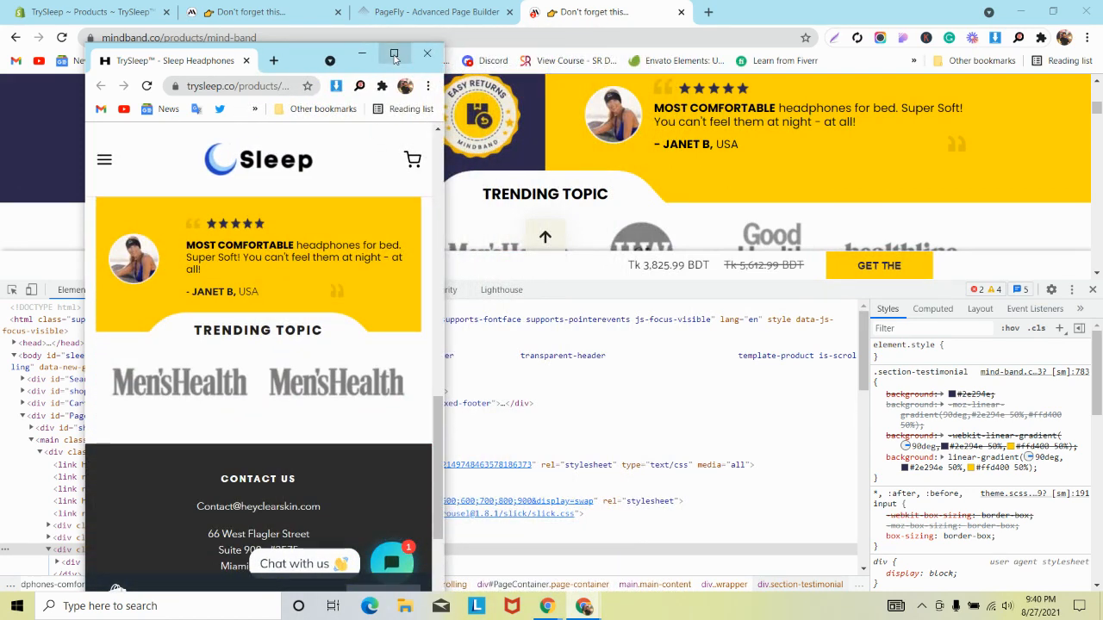
left_click(393, 57)
left_click_drag(425, 12, 540, 5)
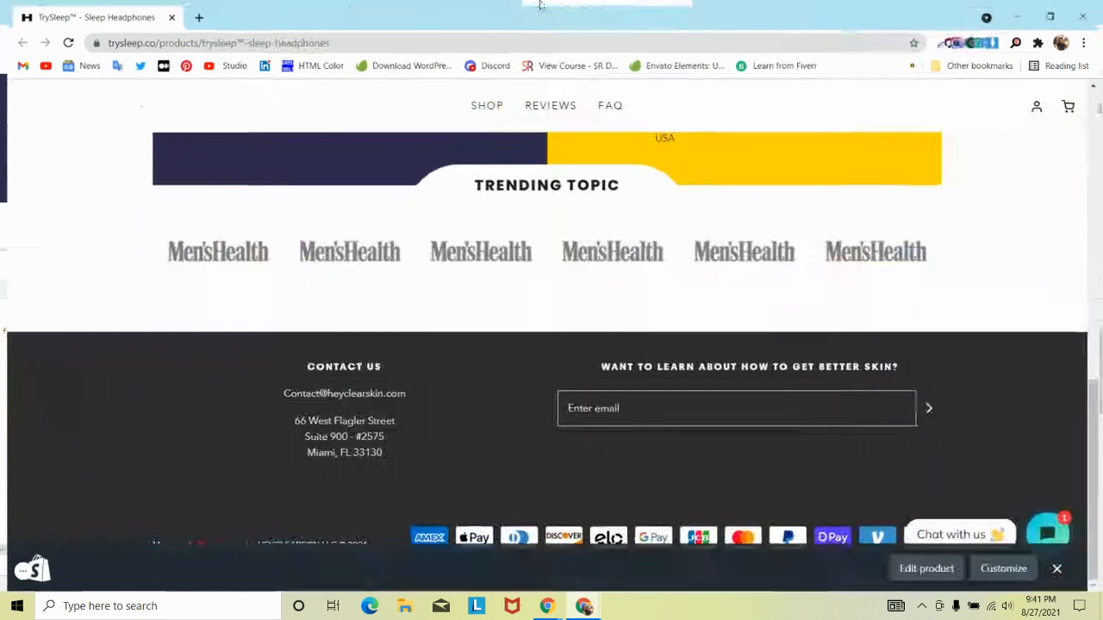
left_click_drag(119, 7, 520, 5)
- In the PageFly editor's laptop view, set the curved image behind the Trending Topic heading to 420 px wide and publish the page
left_click(606, 12)
left_click(752, 127)
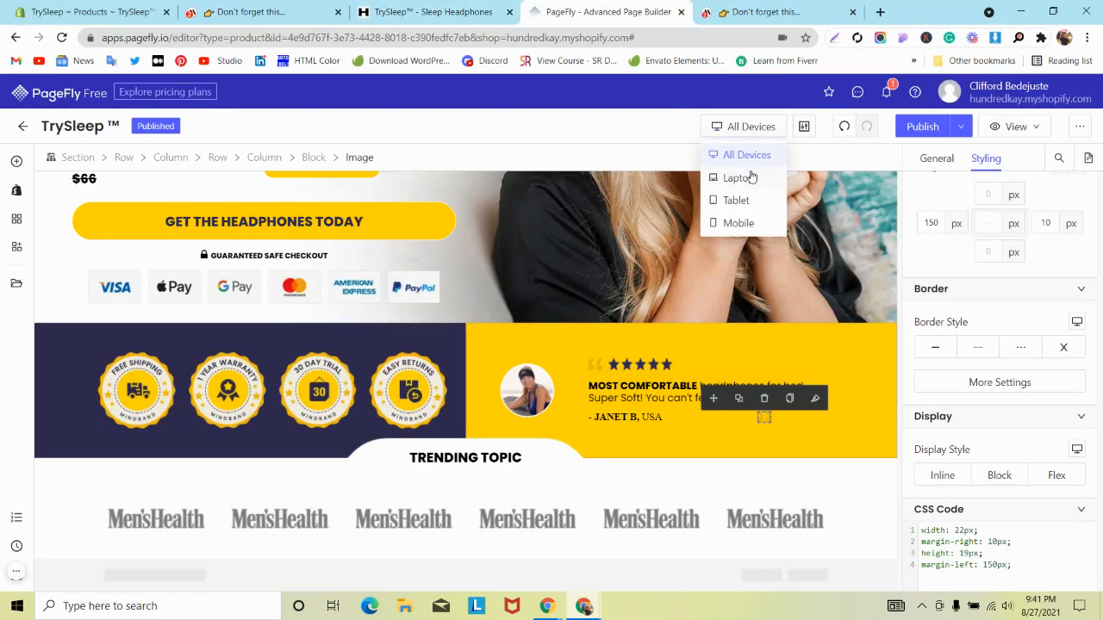
left_click(739, 178)
scroll(402, 312, "up", 4)
scroll(400, 315, "down", 5)
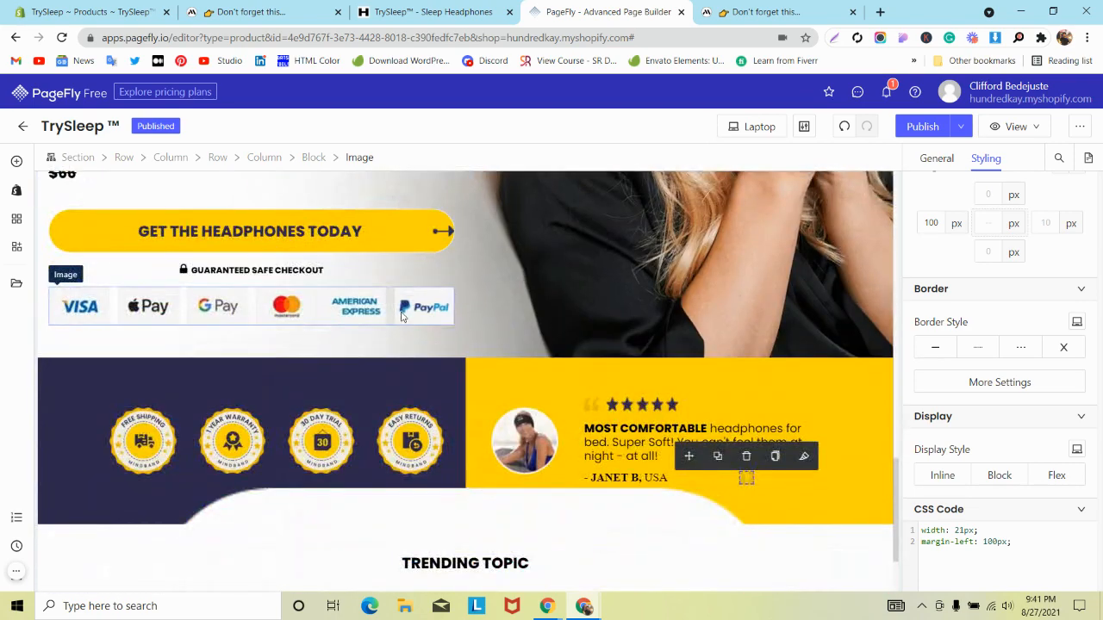
left_click(390, 383)
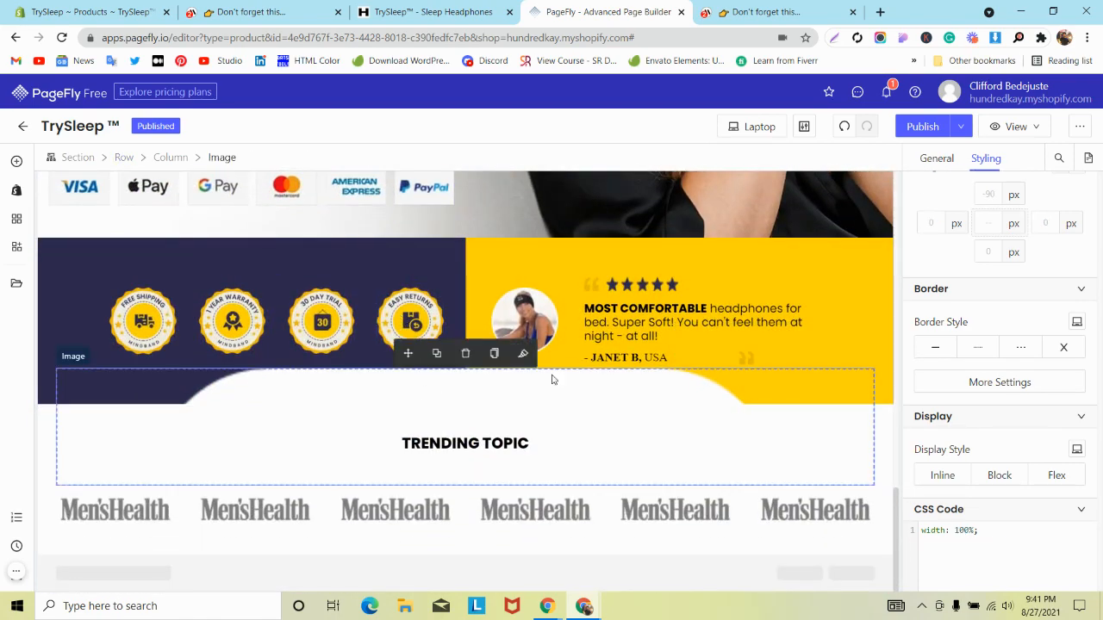
left_click(936, 158)
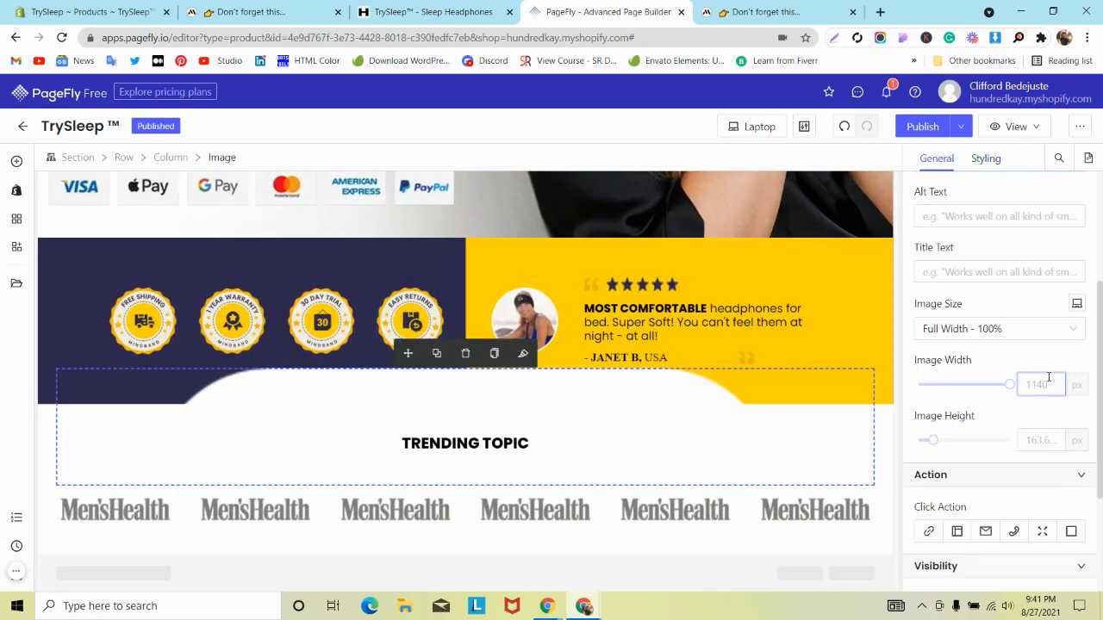
type("42")
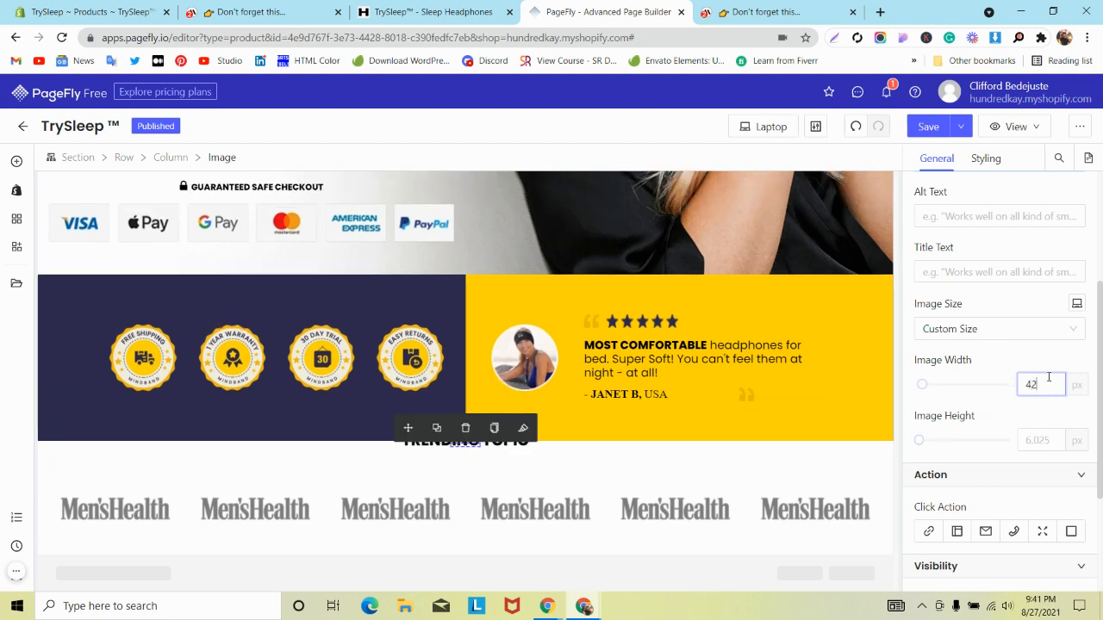
type("0")
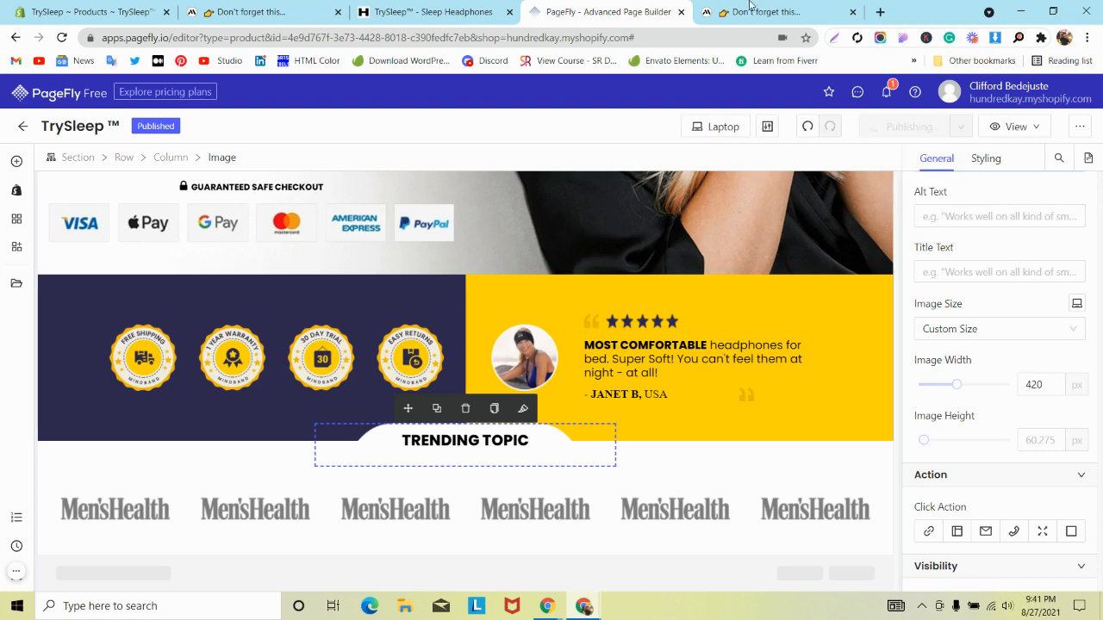
- On the Mindband page, turn on the iPhone 6/7/8 device preview and dock the developer tools beside the page
left_click(741, 11)
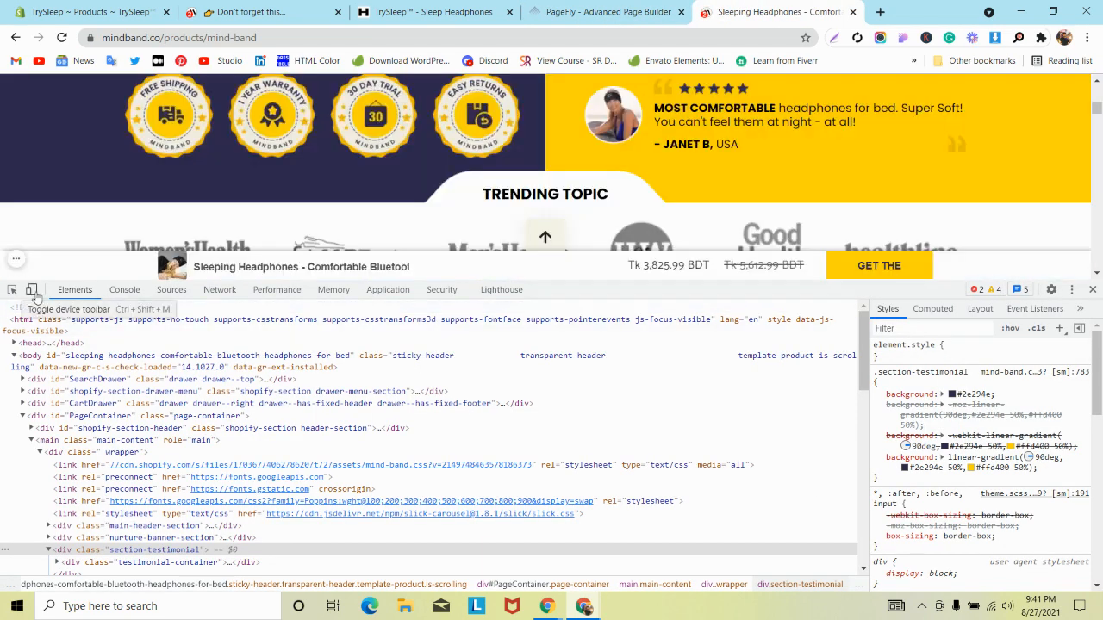
left_click(31, 291)
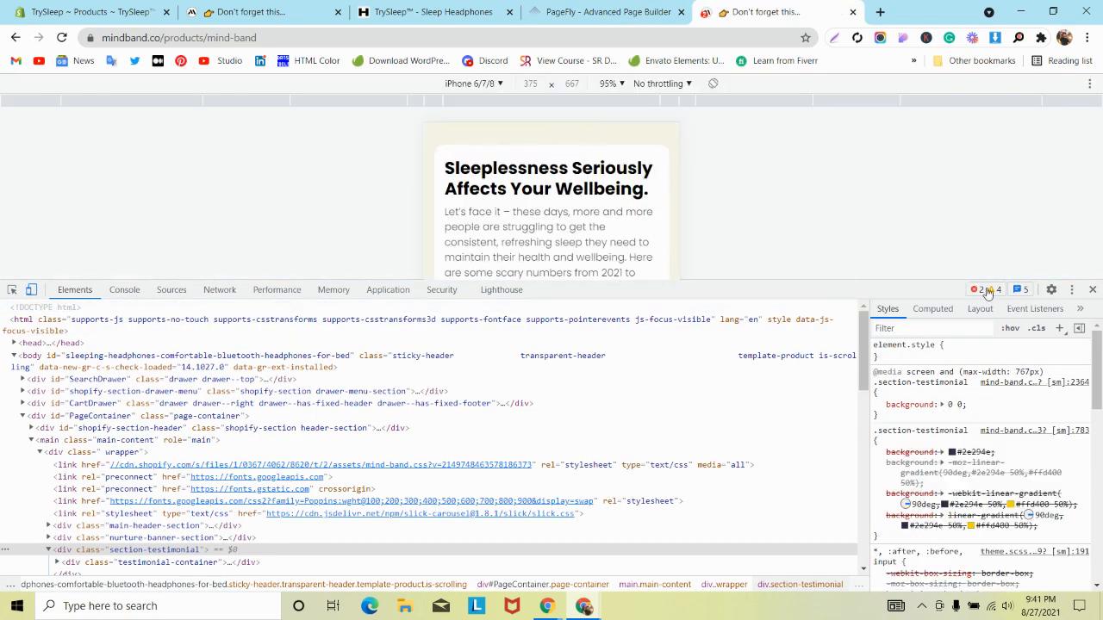
left_click(1071, 293)
left_click(1076, 313)
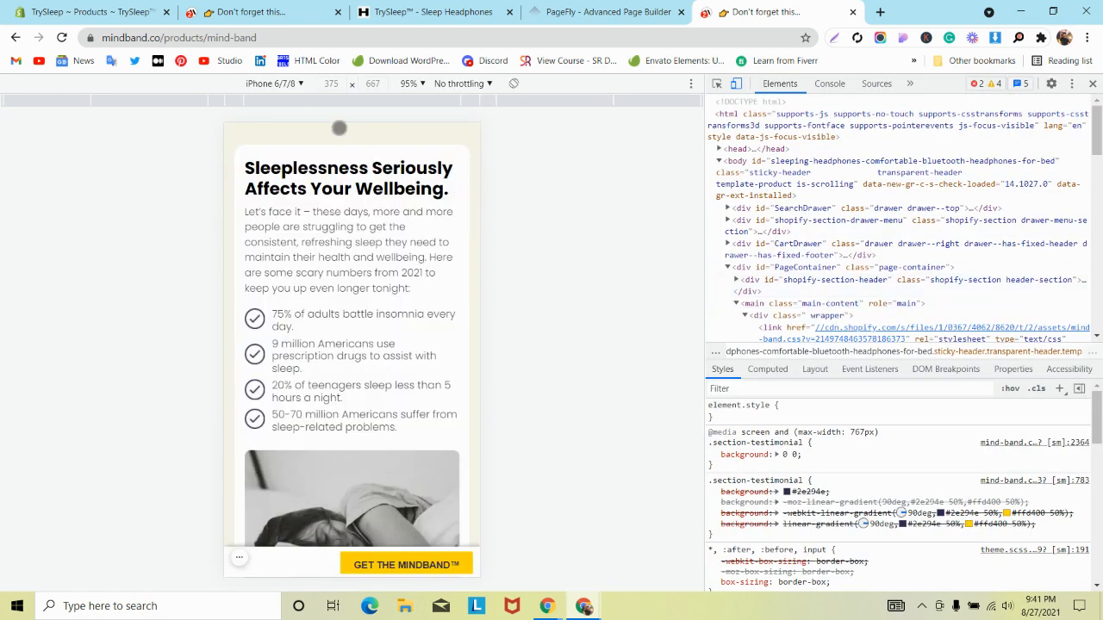
left_click(280, 92)
left_click(476, 38)
- Inspect the live TrySleep page as iPhone 6/7/8 Plus and check the mobile layout of the badges, testimonial and Trending Topic section
left_click(394, 5)
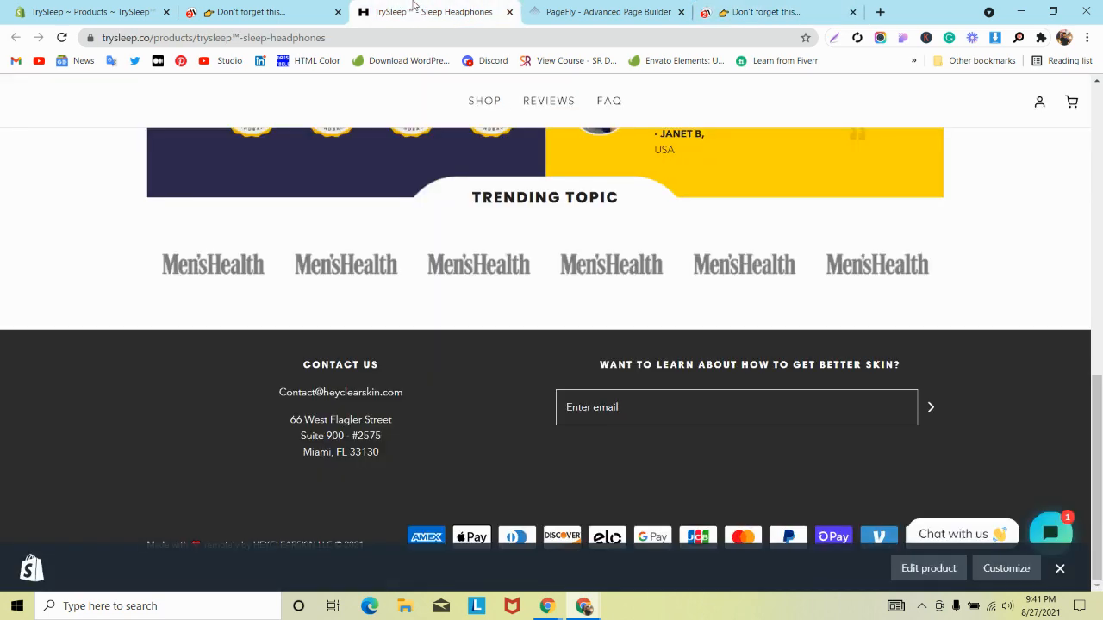
right_click(460, 164)
left_click(504, 403)
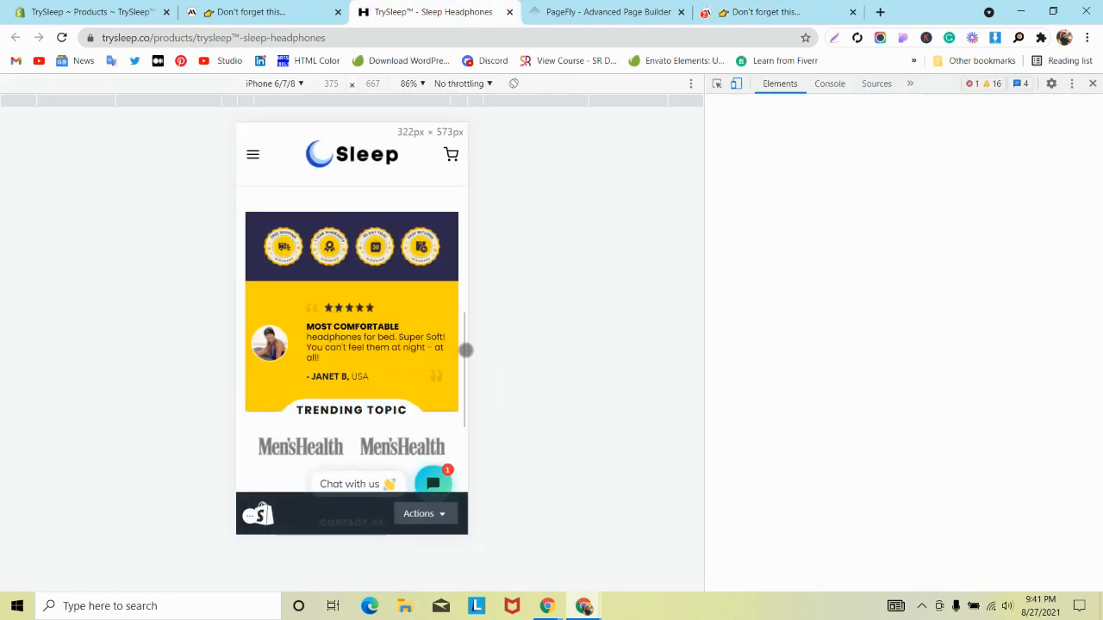
left_click(271, 84)
left_click(301, 233)
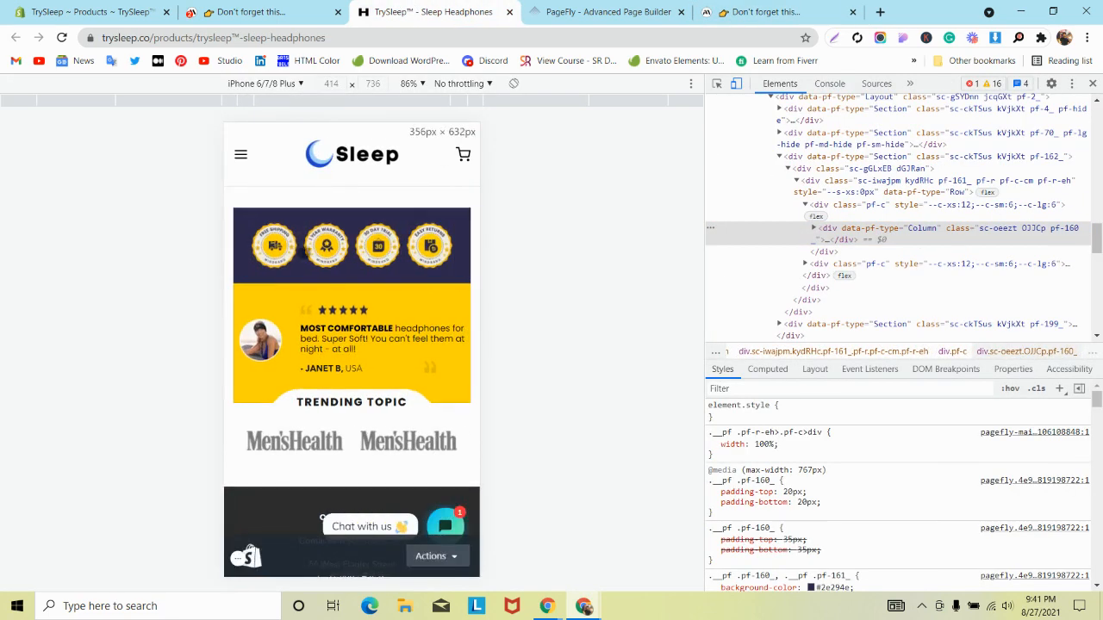
scroll(428, 247, "down", 3)
scroll(428, 247, "up", 4)
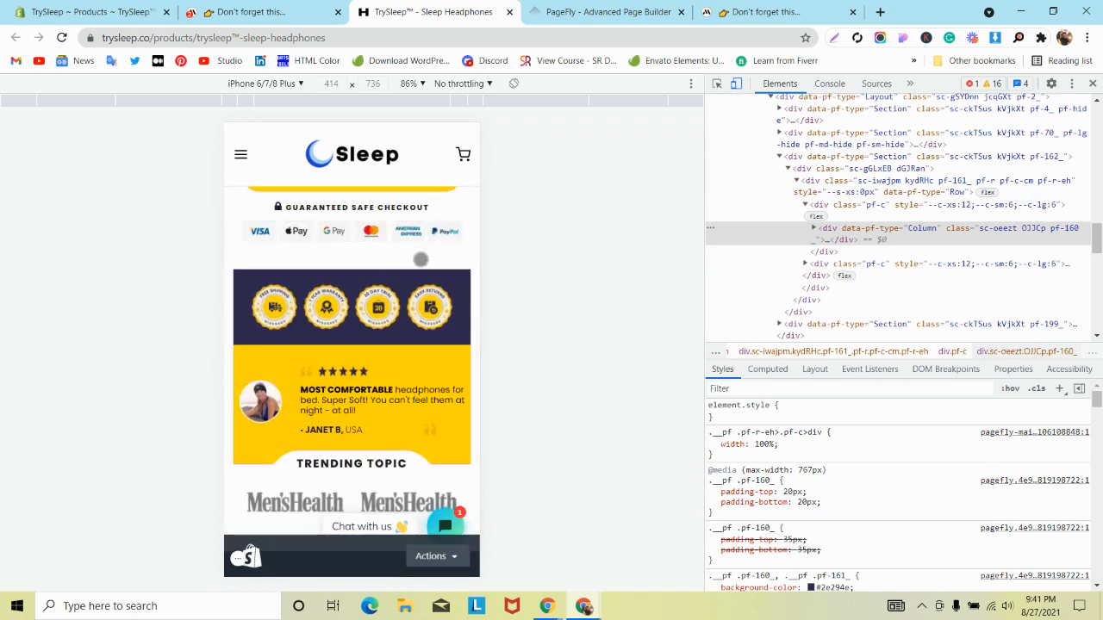
scroll(420, 259, "down", 1)
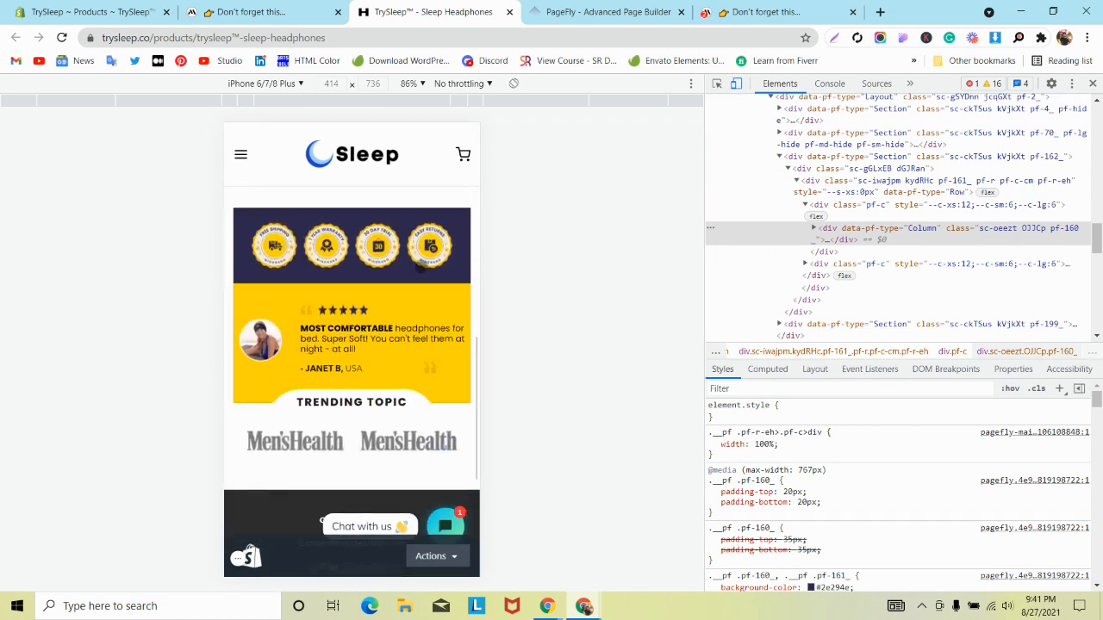
scroll(421, 272, "up", 1)
scroll(421, 272, "down", 3)
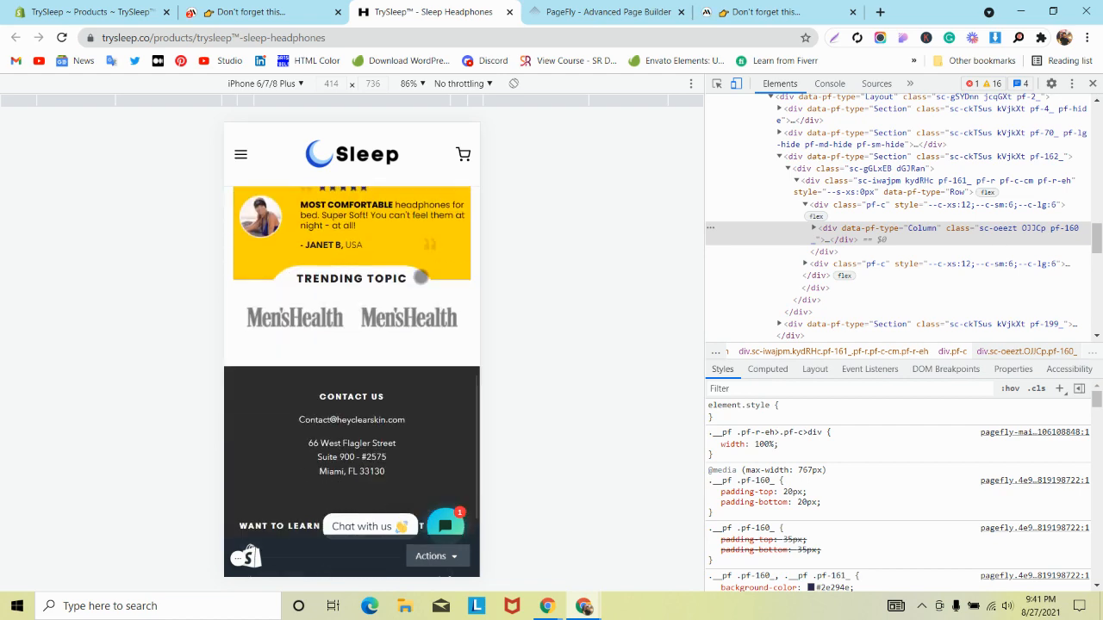
scroll(421, 273, "up", 3)
- Open the published page in a new tab from the PageFly editor, dismiss the Shopify admin bar and review the row above Trending Topic
left_click(626, 5)
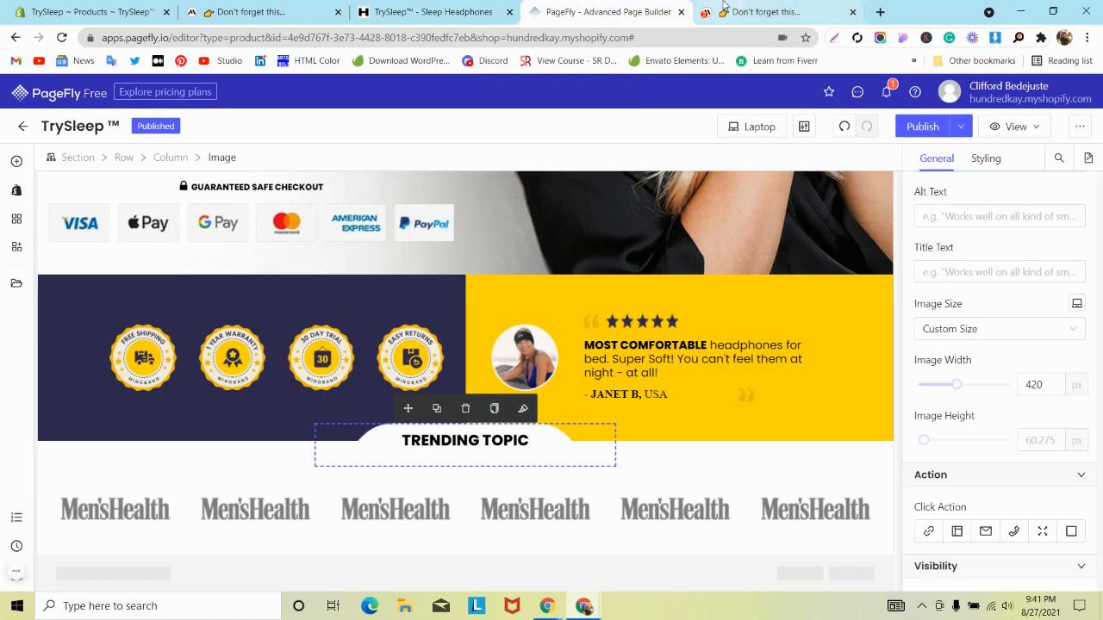
left_click(723, 7)
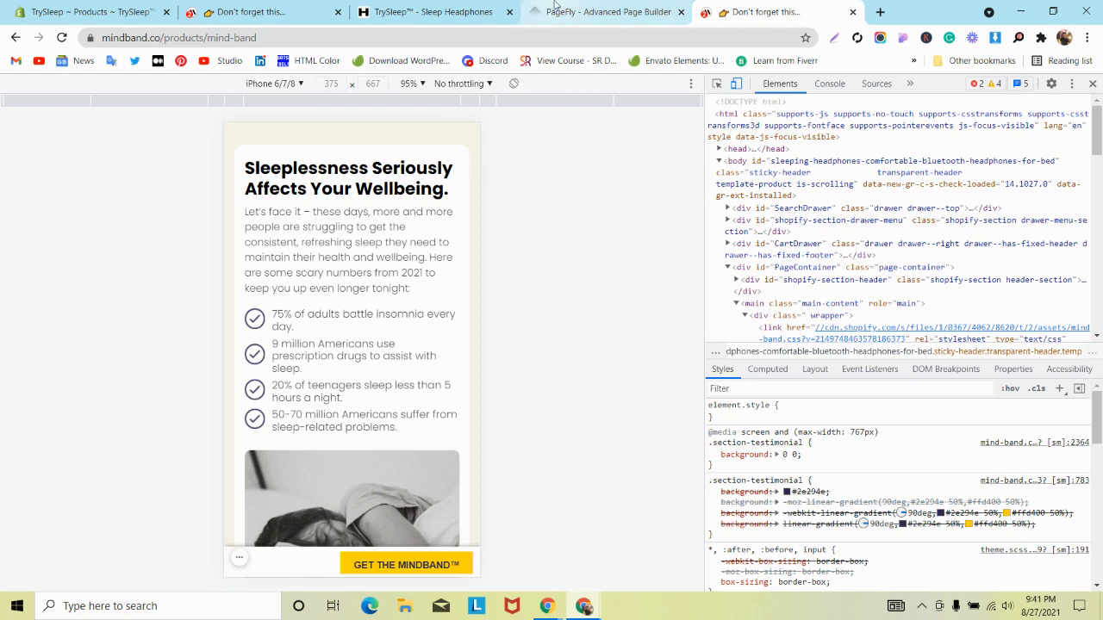
left_click(603, 12)
left_click(1010, 127)
left_click(995, 178)
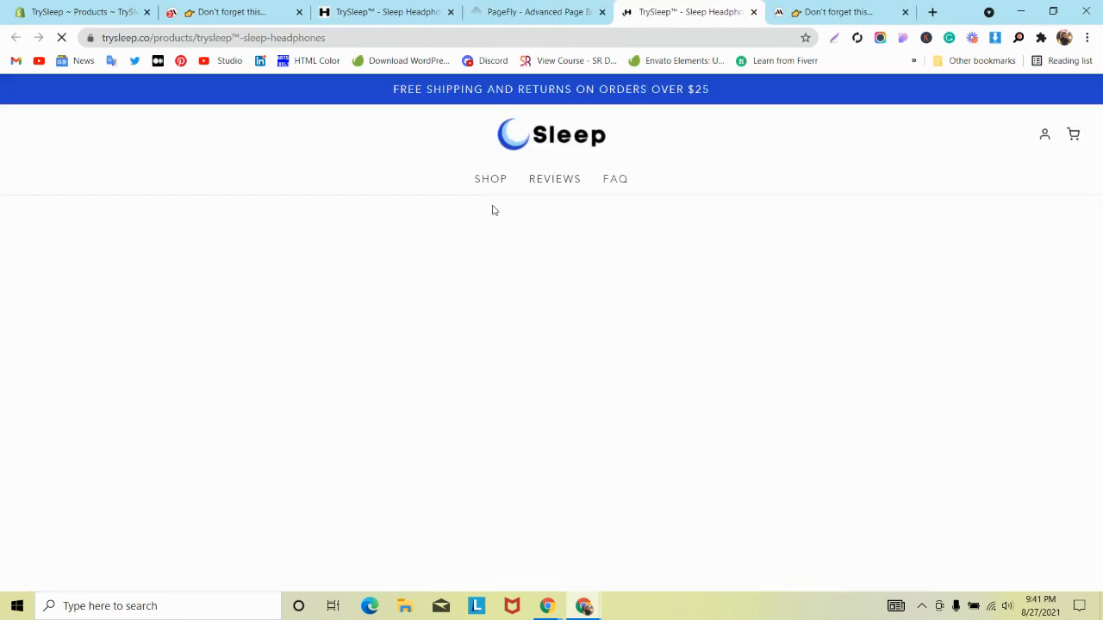
scroll(492, 209, "down", 10)
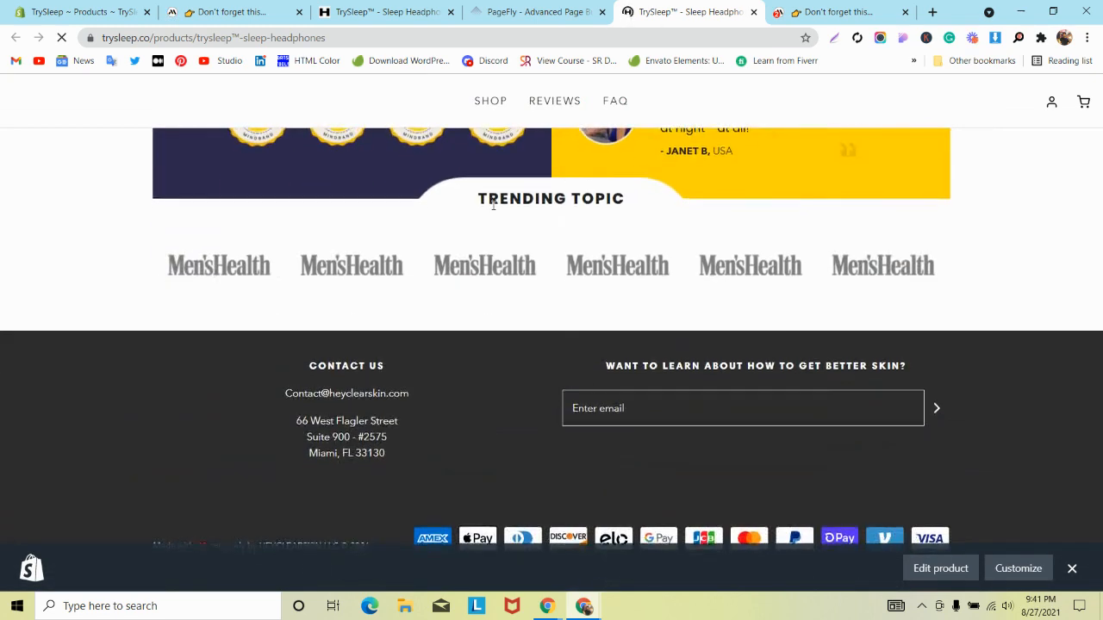
scroll(736, 291, "up", 2)
left_click(1071, 568)
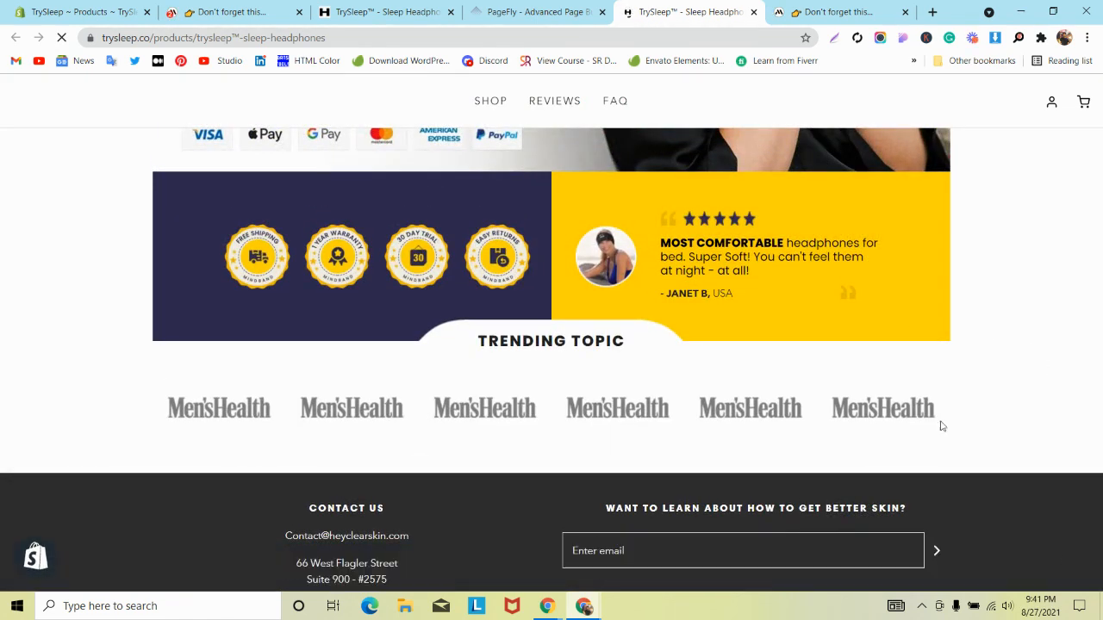
scroll(582, 283, "up", 1)
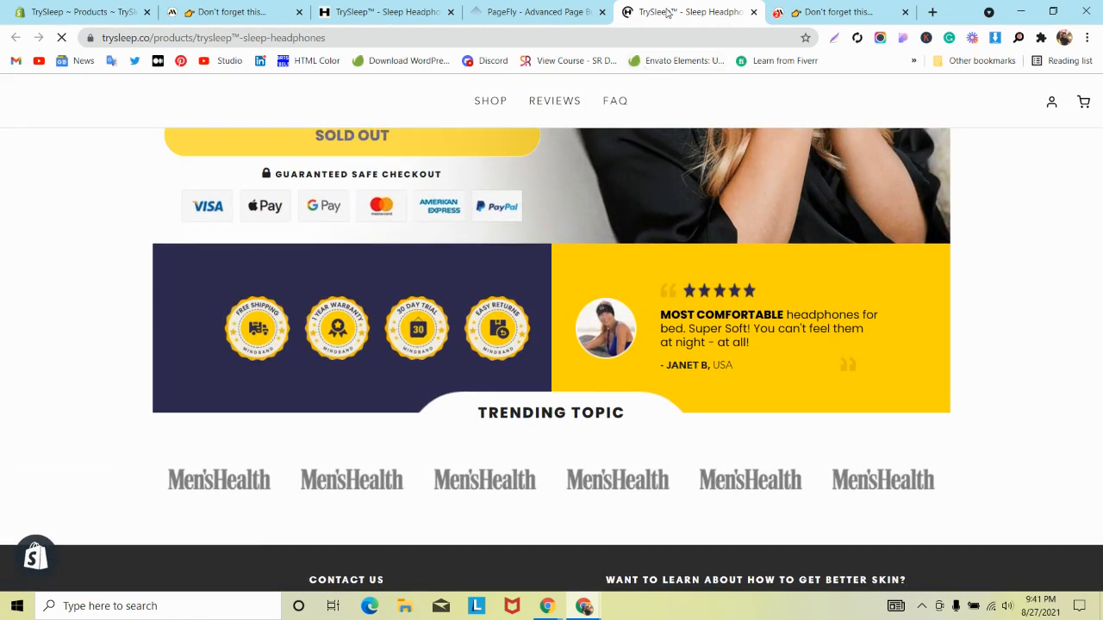
- Move the live TrySleep page into its own window and vary its width to check the badge, testimonial and Trending Topic layout
left_click_drag(668, 12, 664, 52)
left_click(1050, 10)
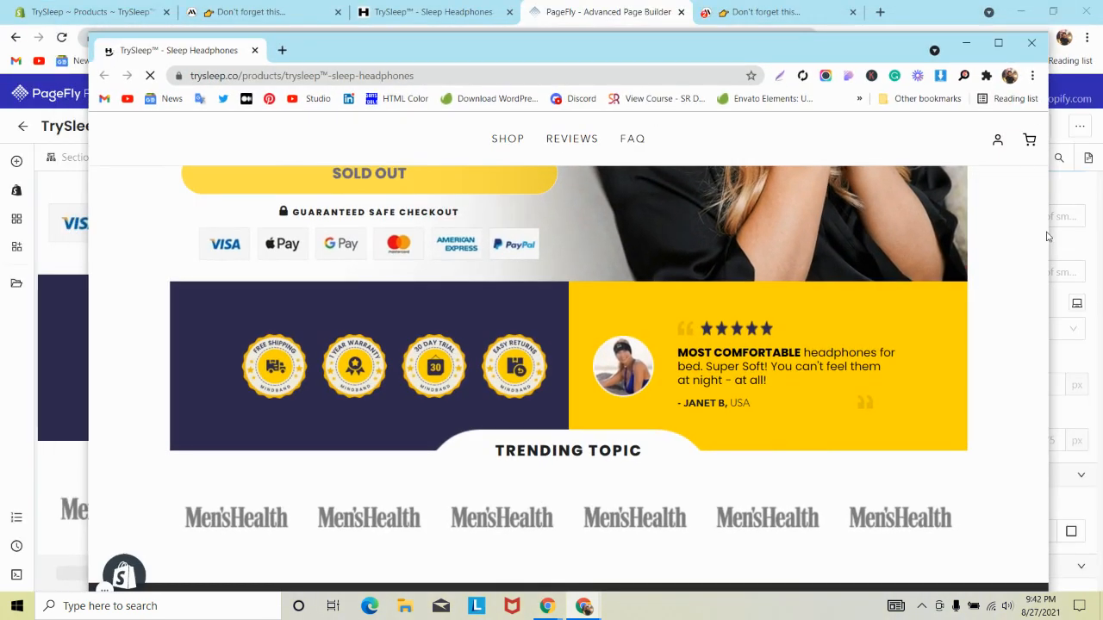
left_click_drag(1049, 231, 806, 256)
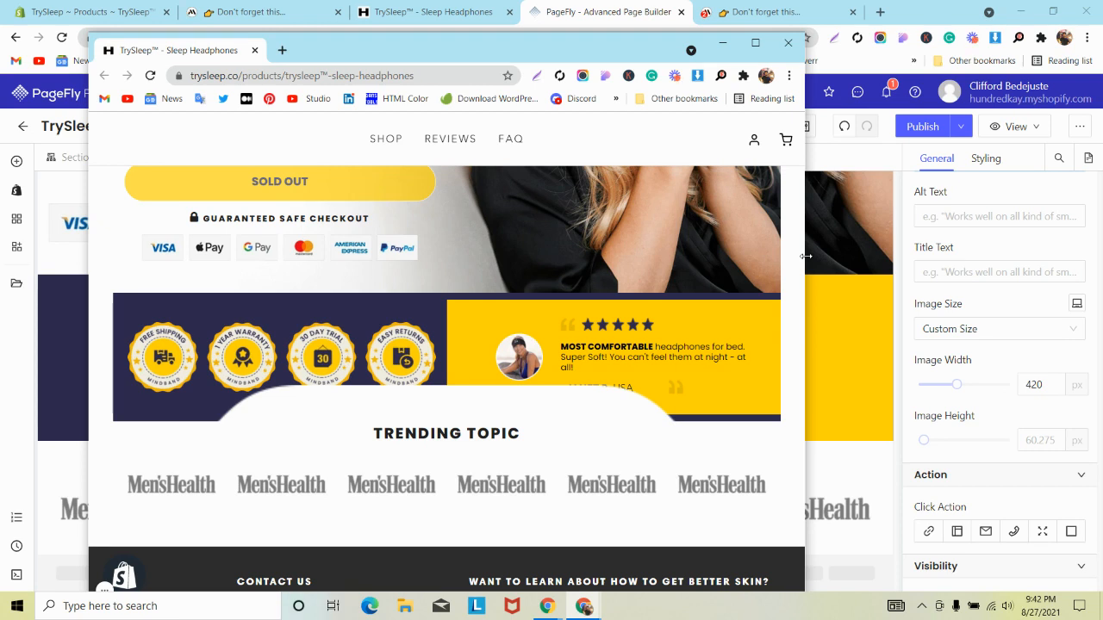
left_click_drag(806, 256, 850, 284)
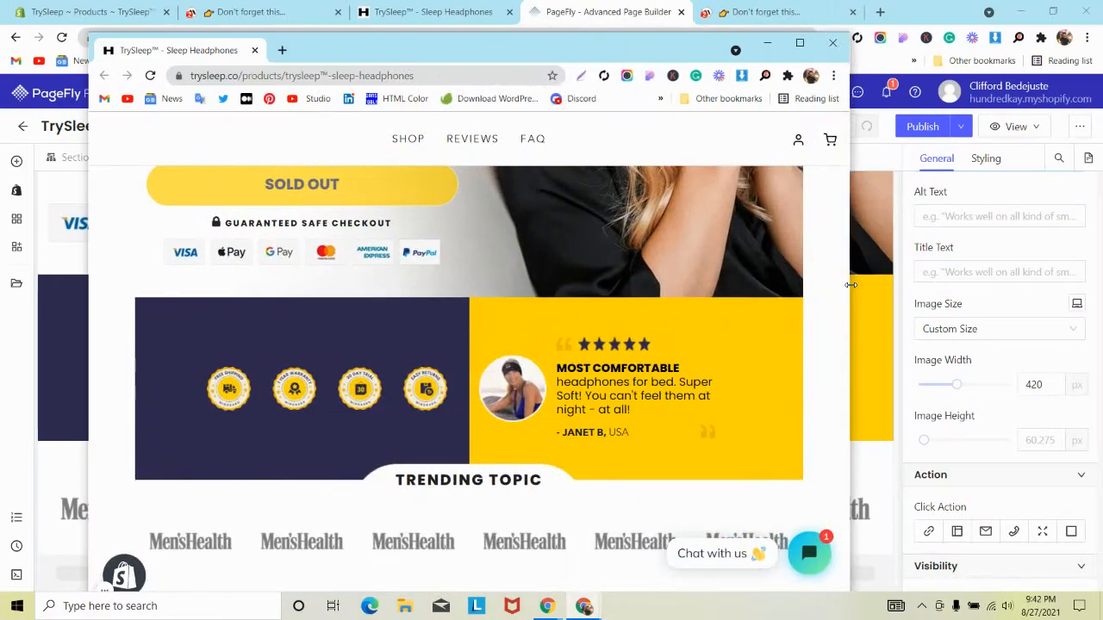
left_click(798, 43)
left_click(1009, 17)
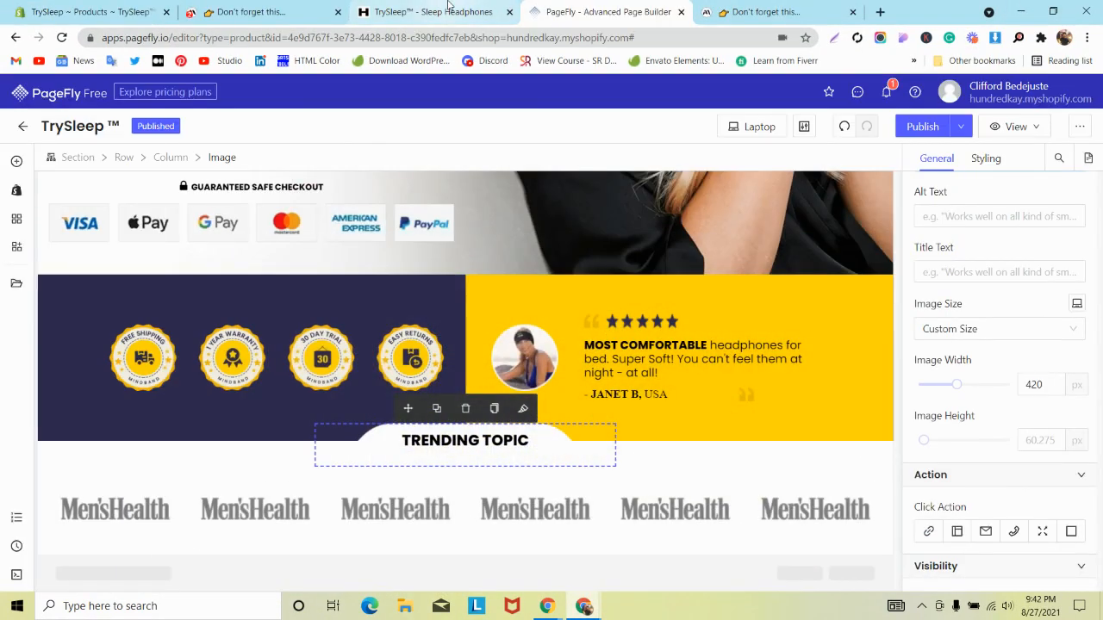
- In the PageFly editor, copy the yellow testimonial column's background colour code, FFD400
left_click(427, 12)
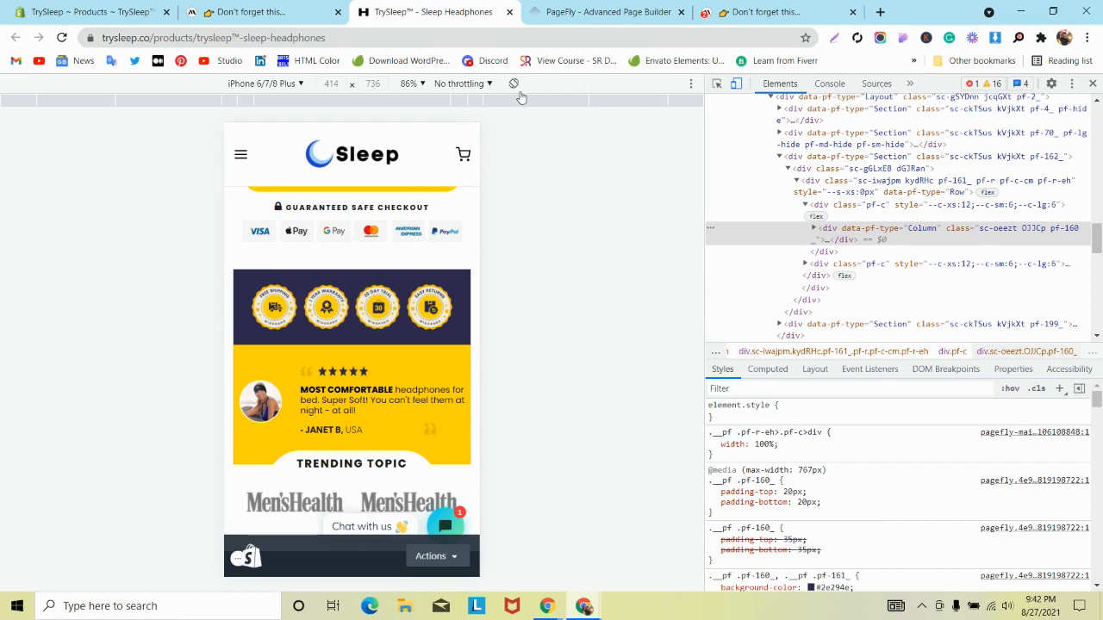
left_click(647, 10)
left_click(741, 129)
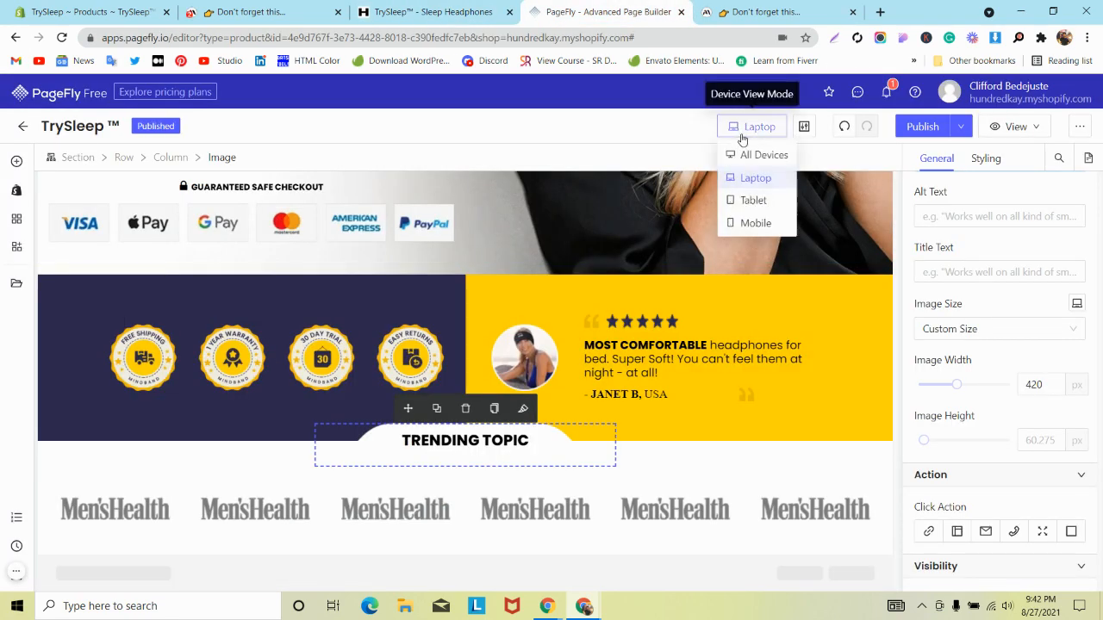
left_click(526, 281)
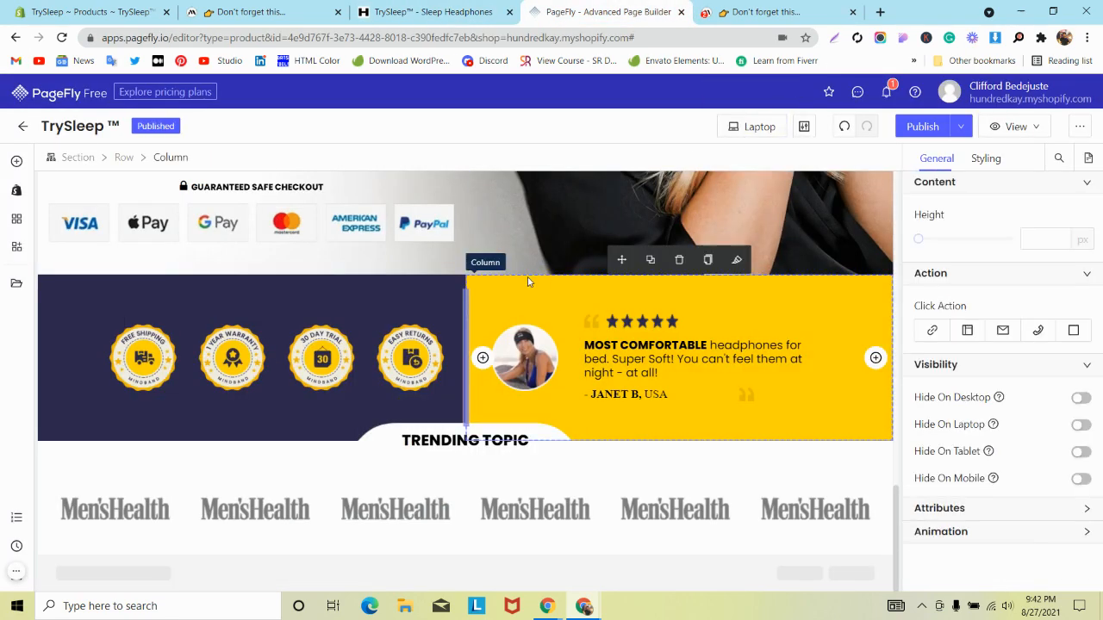
left_click(987, 160)
scroll(1004, 302, "down", 6)
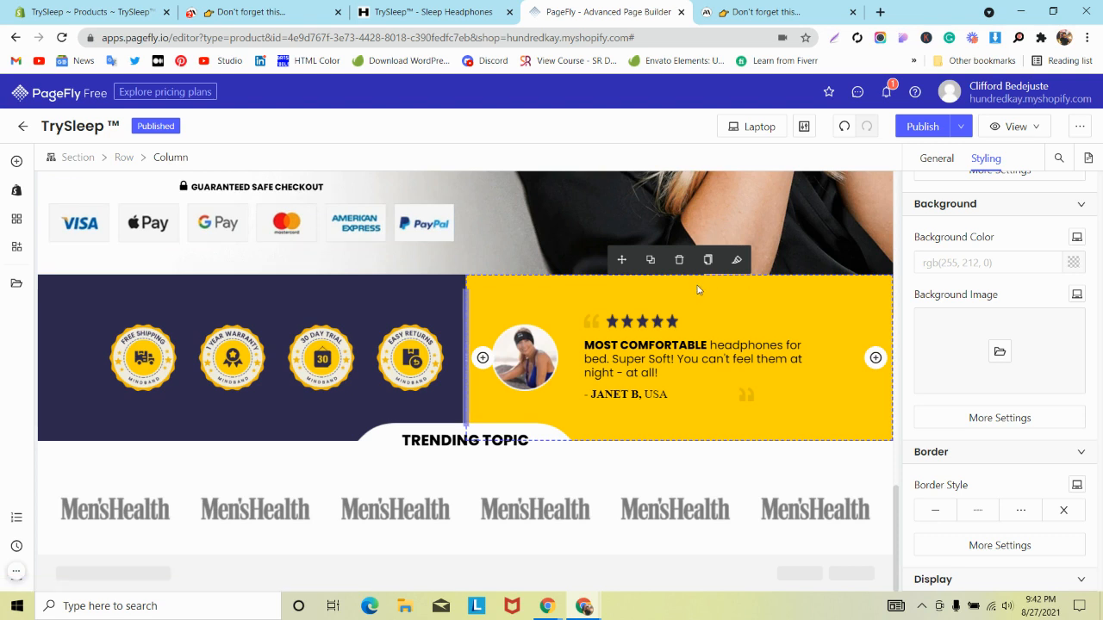
left_click(668, 319)
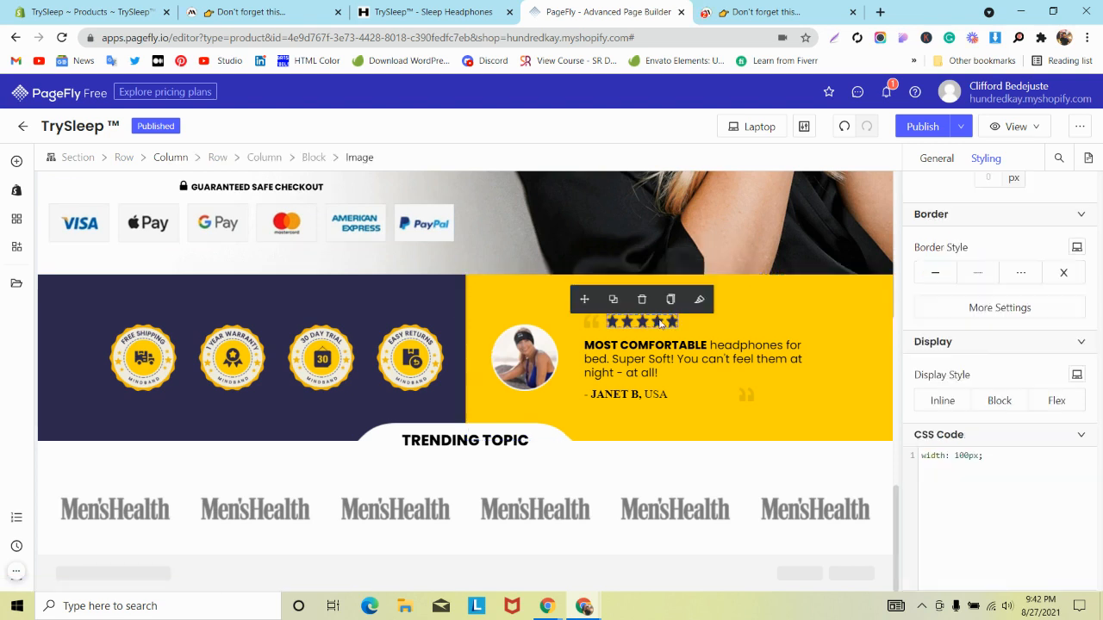
left_click(264, 158)
scroll(902, 219, "down", 4)
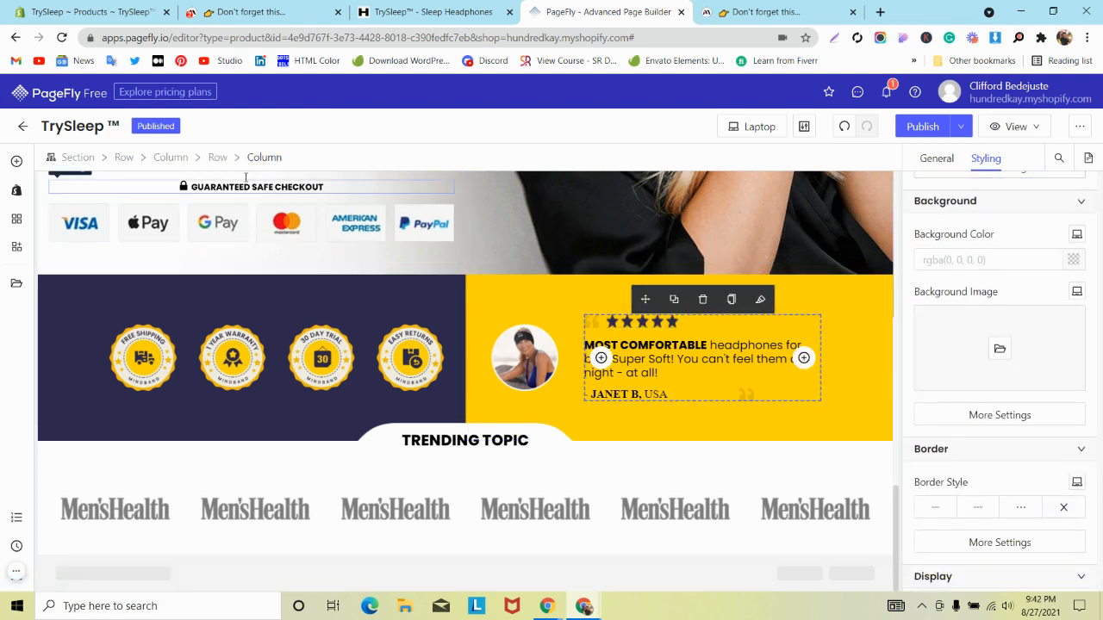
left_click(217, 157)
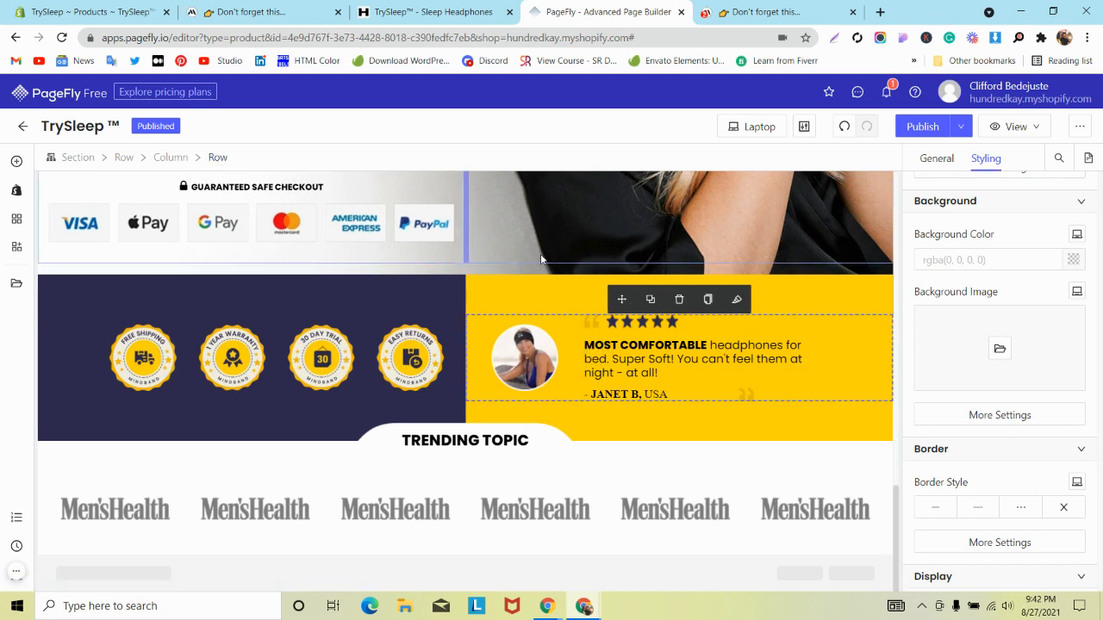
left_click(172, 158)
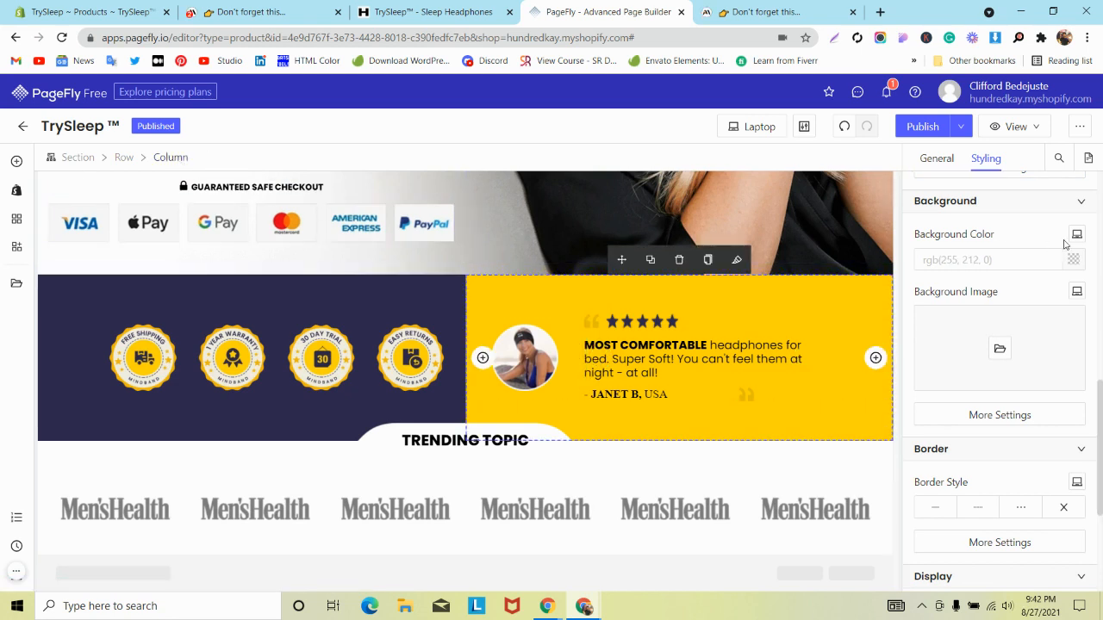
left_click(1072, 260)
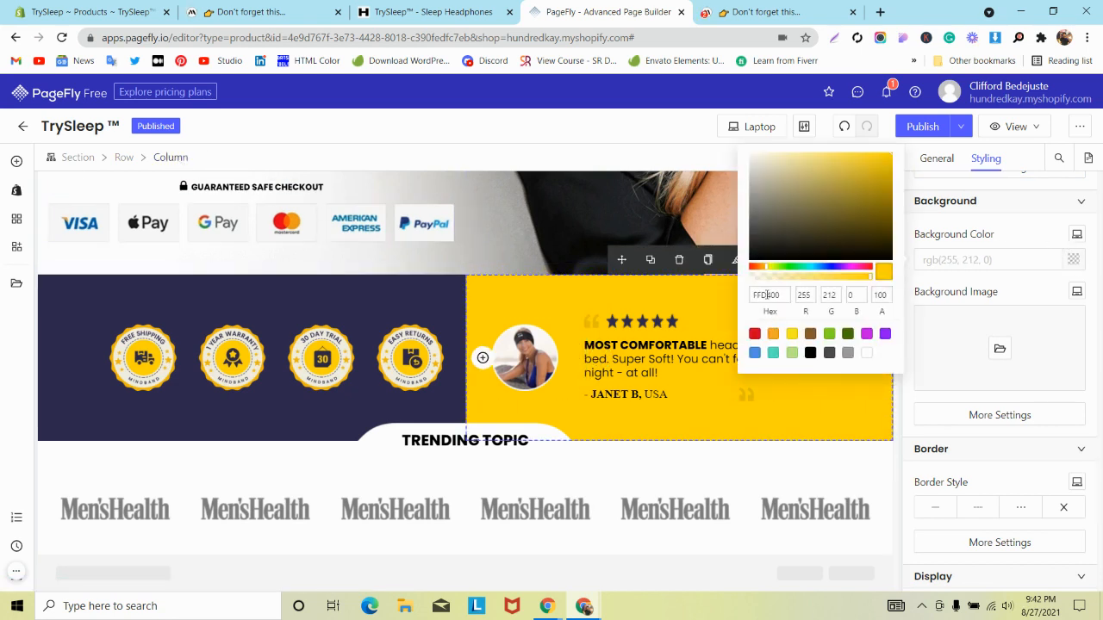
- Try background colour FFD400 on the whole row holding the badges and the testimonial
left_click(415, 278)
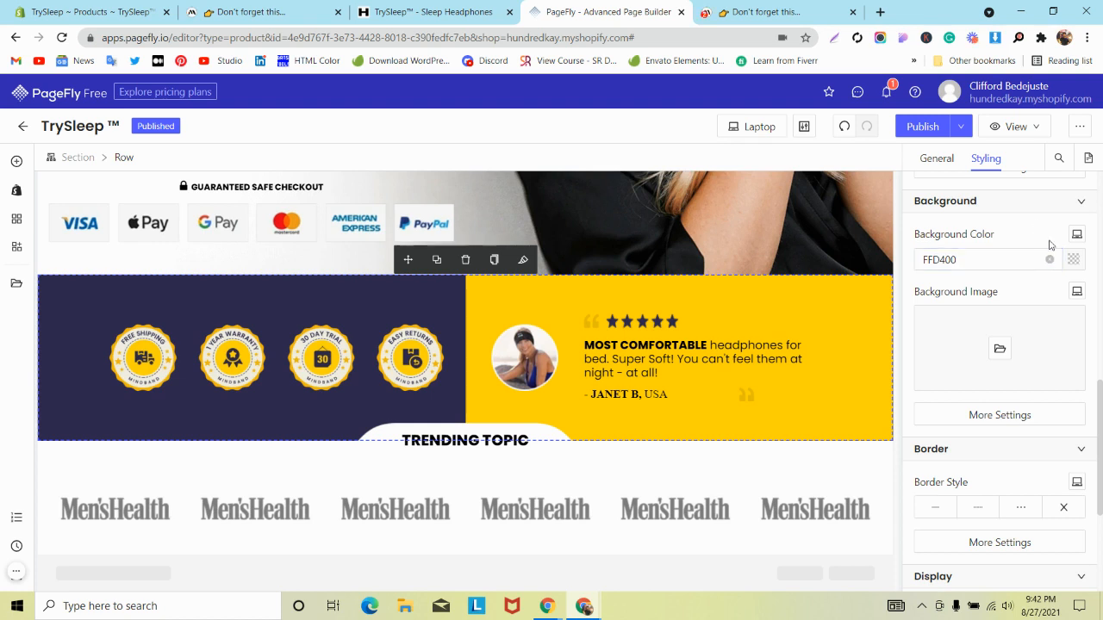
left_click(1072, 261)
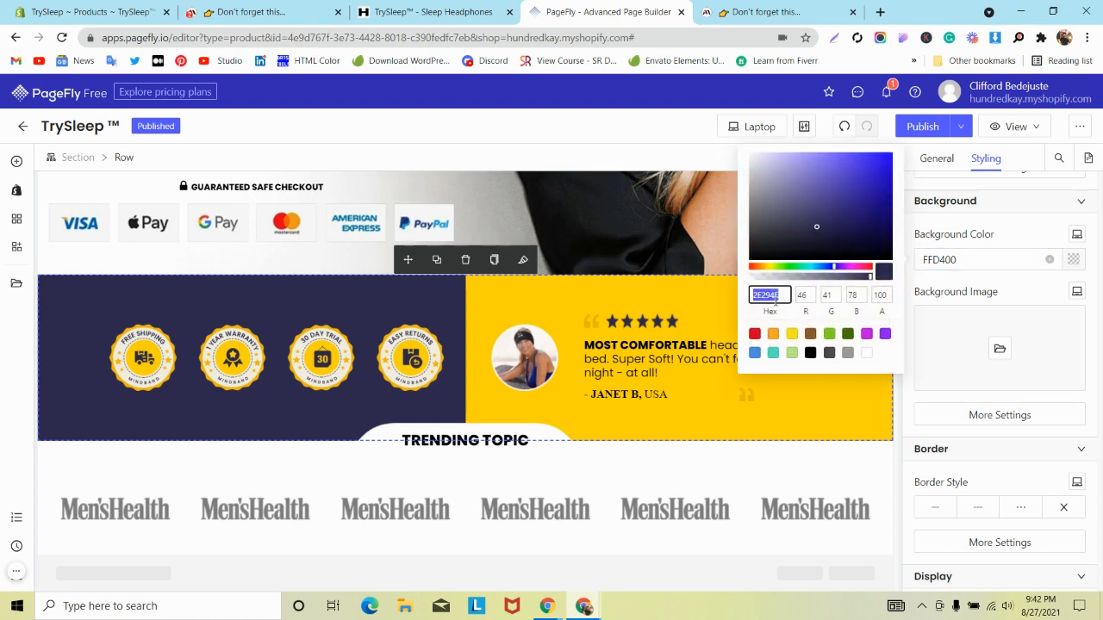
type("FFD400")
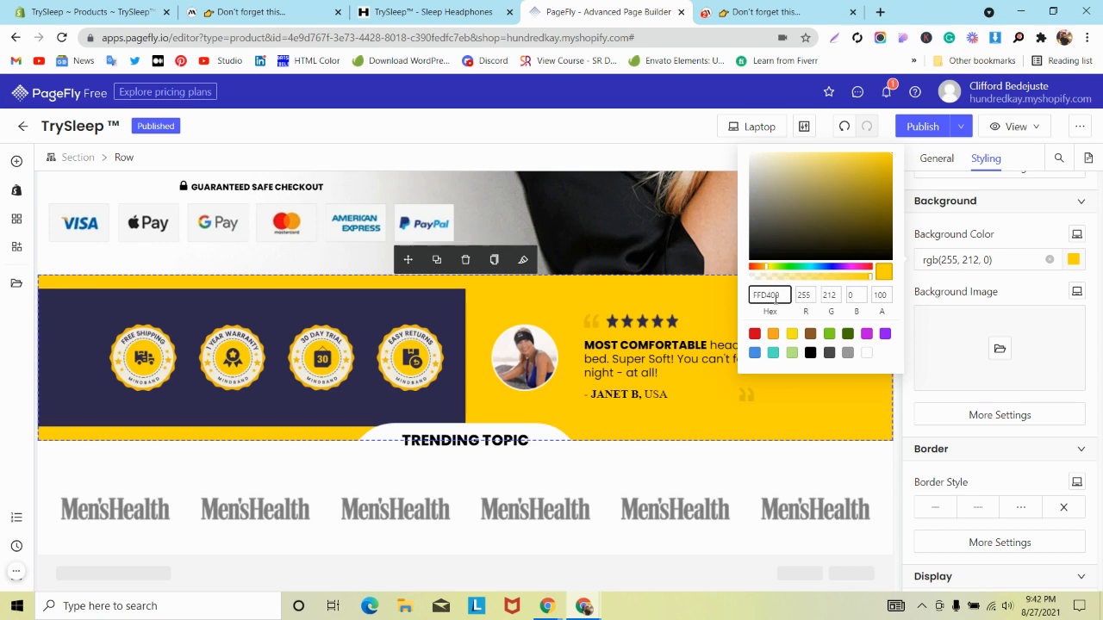
- Undo the row's background colour change and publish the page
left_click(845, 126)
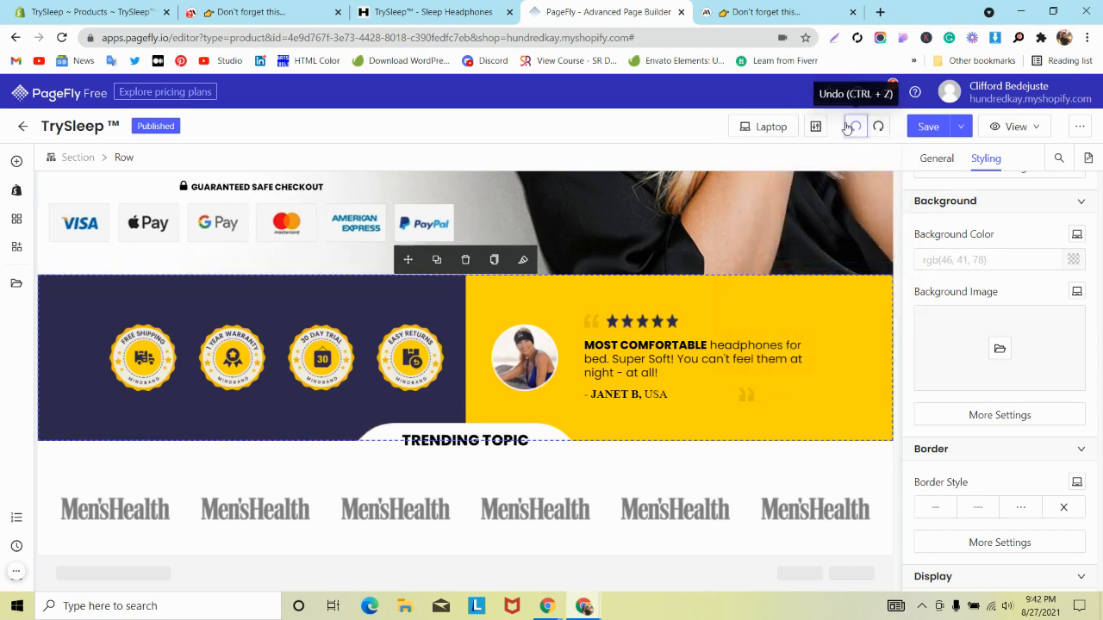
left_click(929, 127)
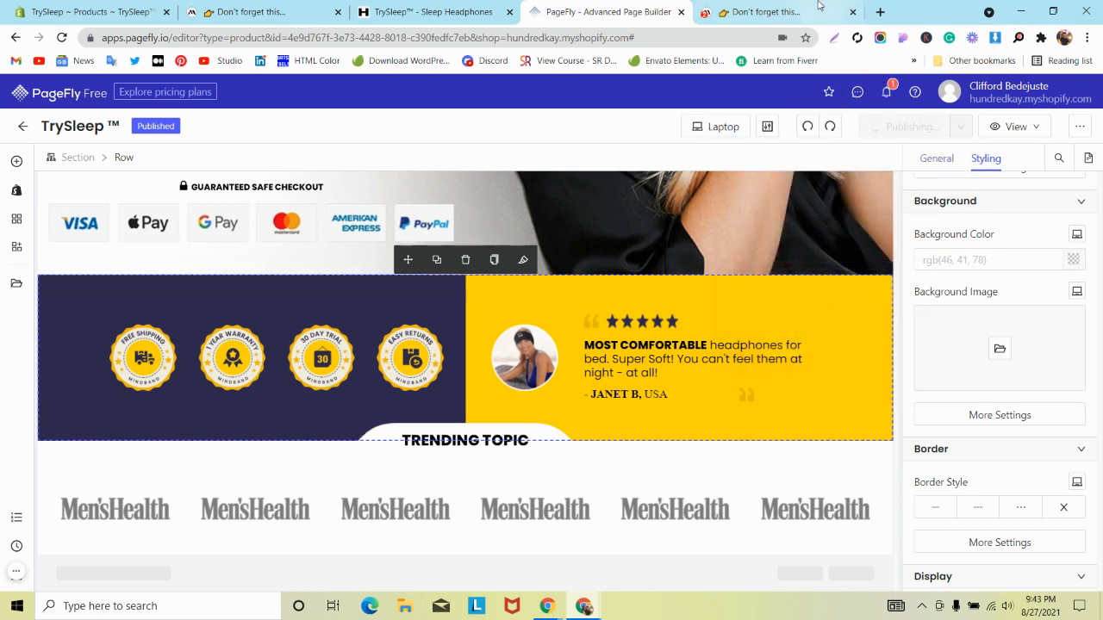
- Bring up the separate TrySleep page window, check the row above Trending Topic at narrow and full width, and close the window
left_click(818, 9)
left_click(476, 9)
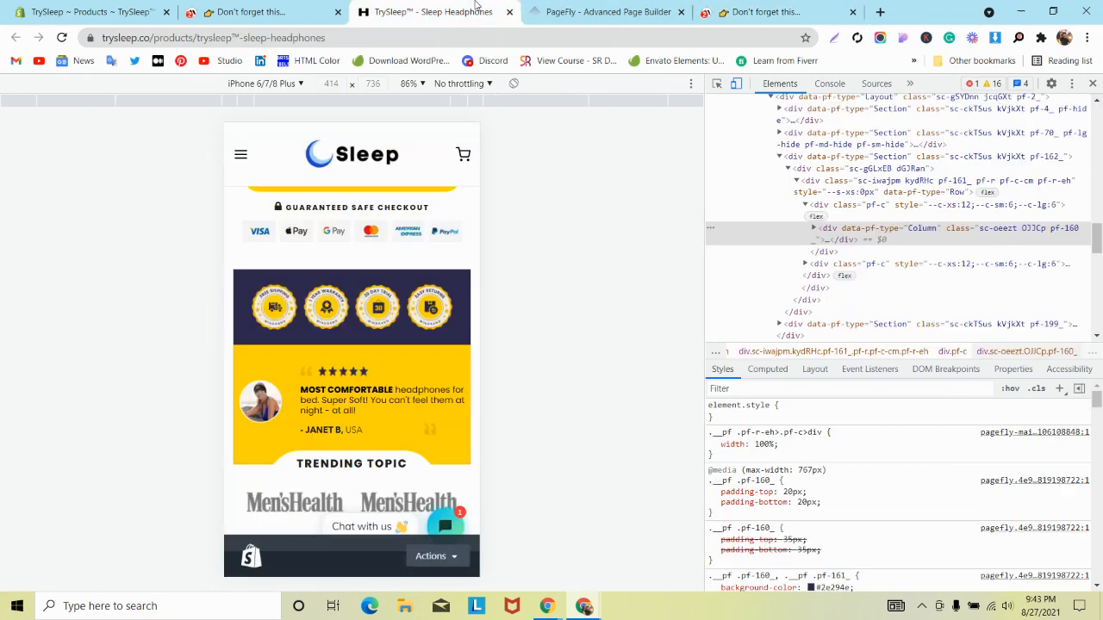
mouse_move(588, 603)
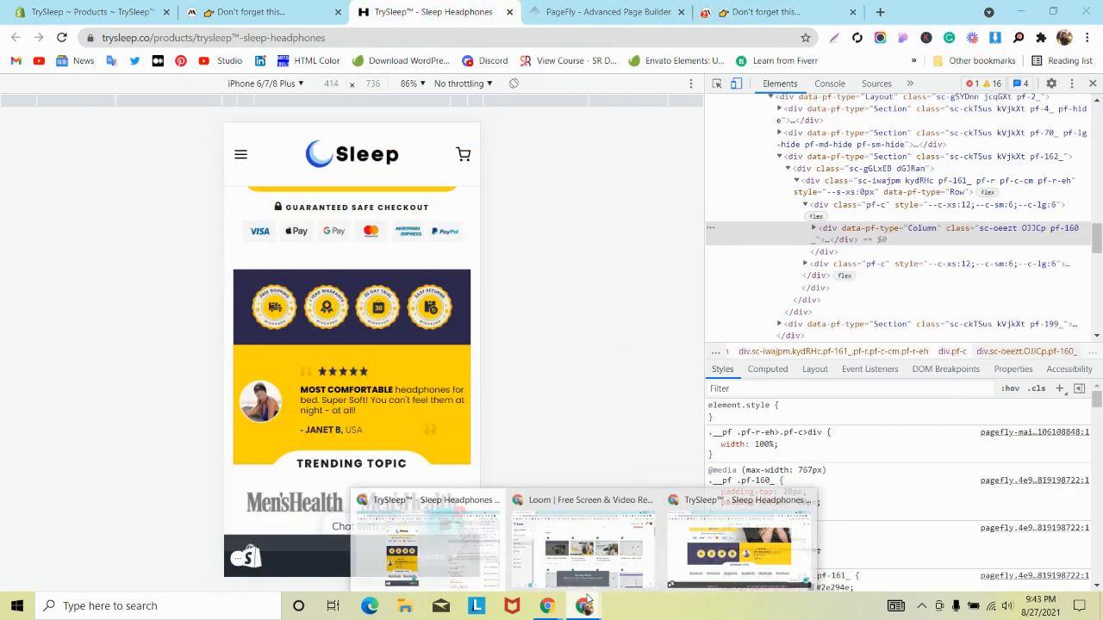
left_click(732, 538)
left_click(1053, 11)
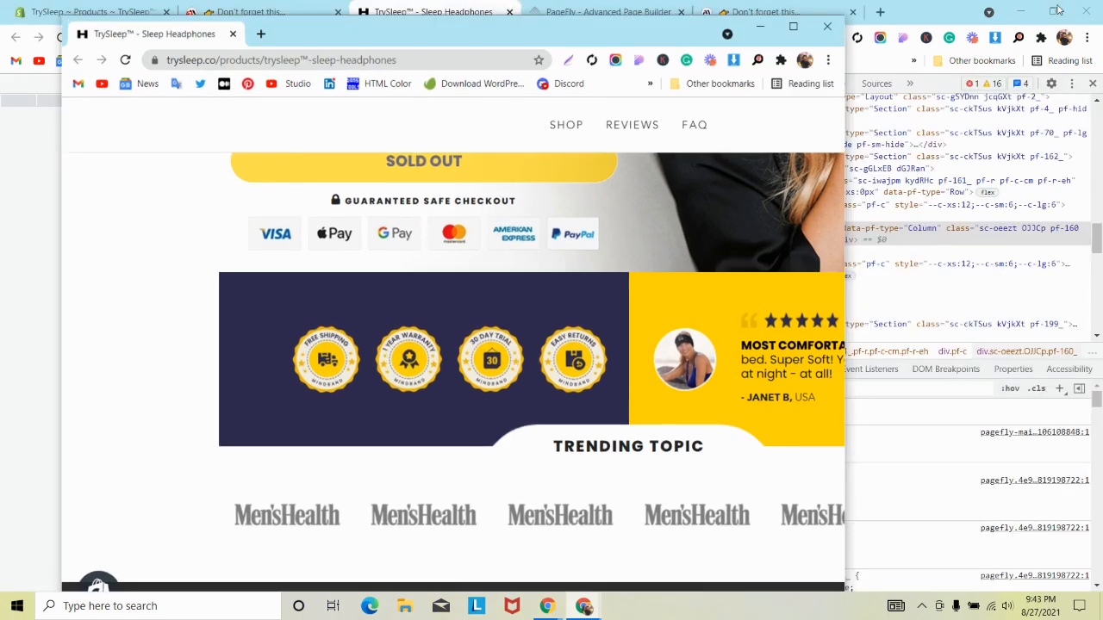
left_click_drag(850, 231, 843, 204)
left_click_drag(683, 201, 1099, 171)
left_click(1052, 45)
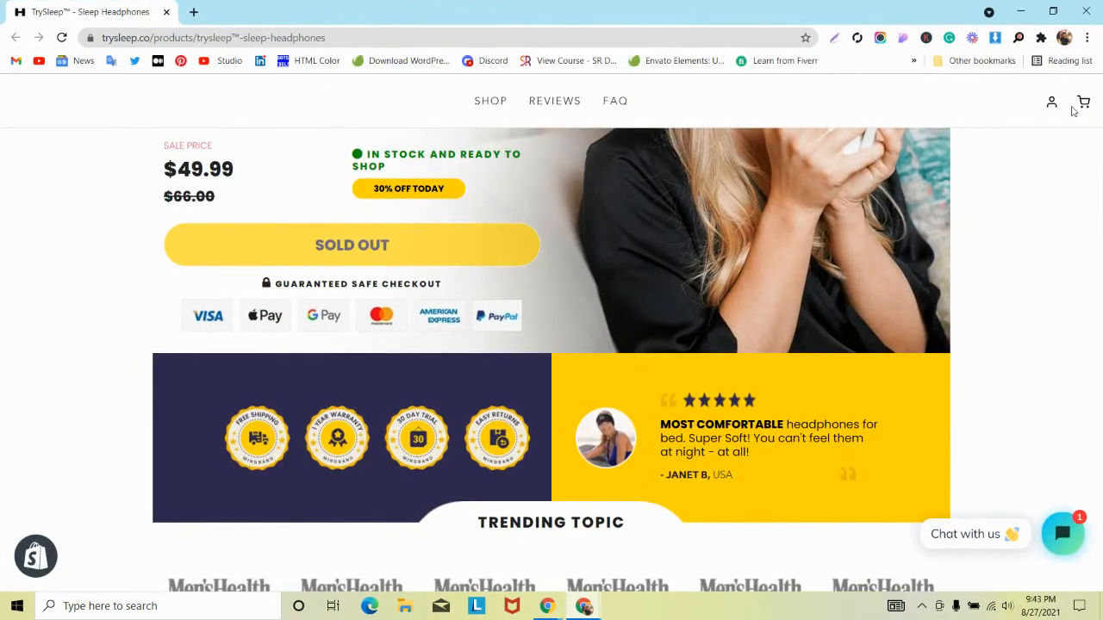
left_click(1088, 12)
- Close the old TrySleep page tab that shows the iPhone 6/7/8 Plus preview
left_click(550, 13)
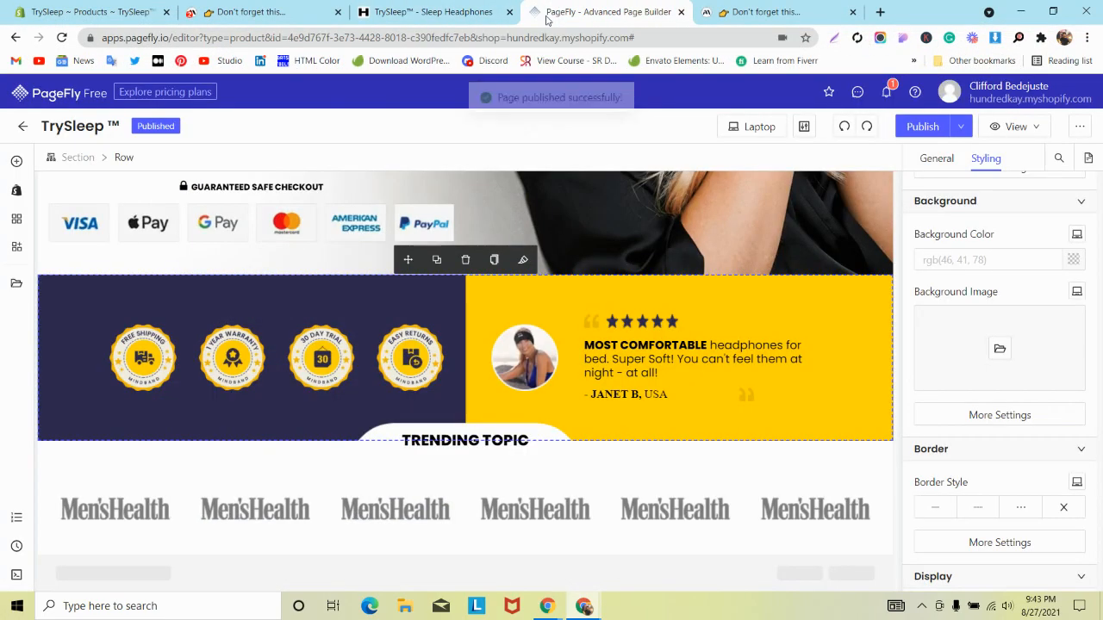
left_click(469, 6)
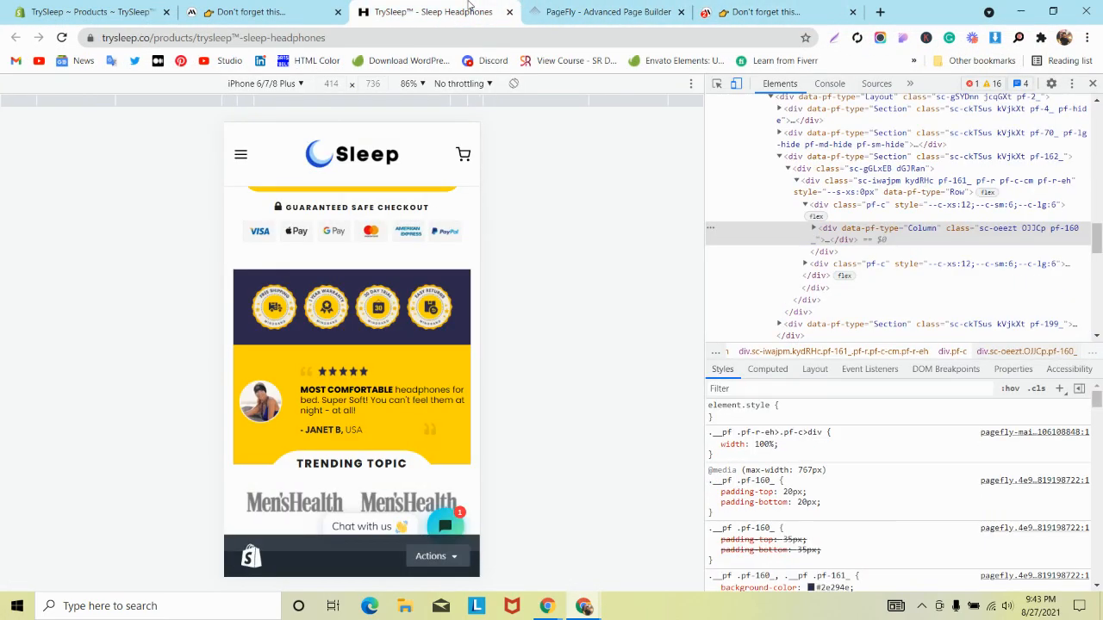
left_click(562, 7)
left_click(720, 7)
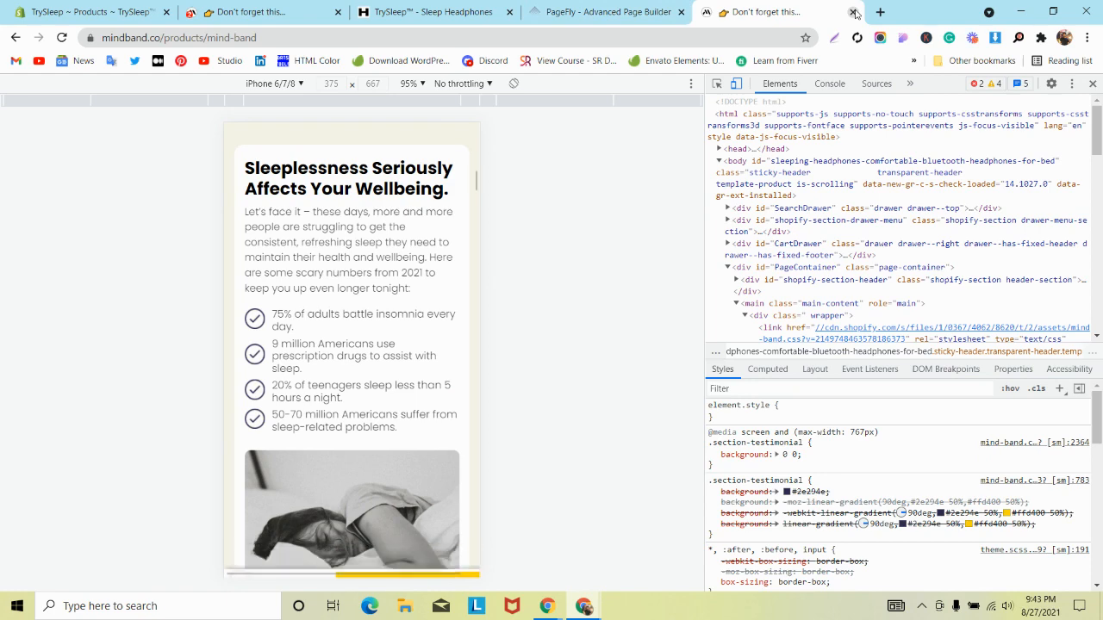
left_click(498, 7)
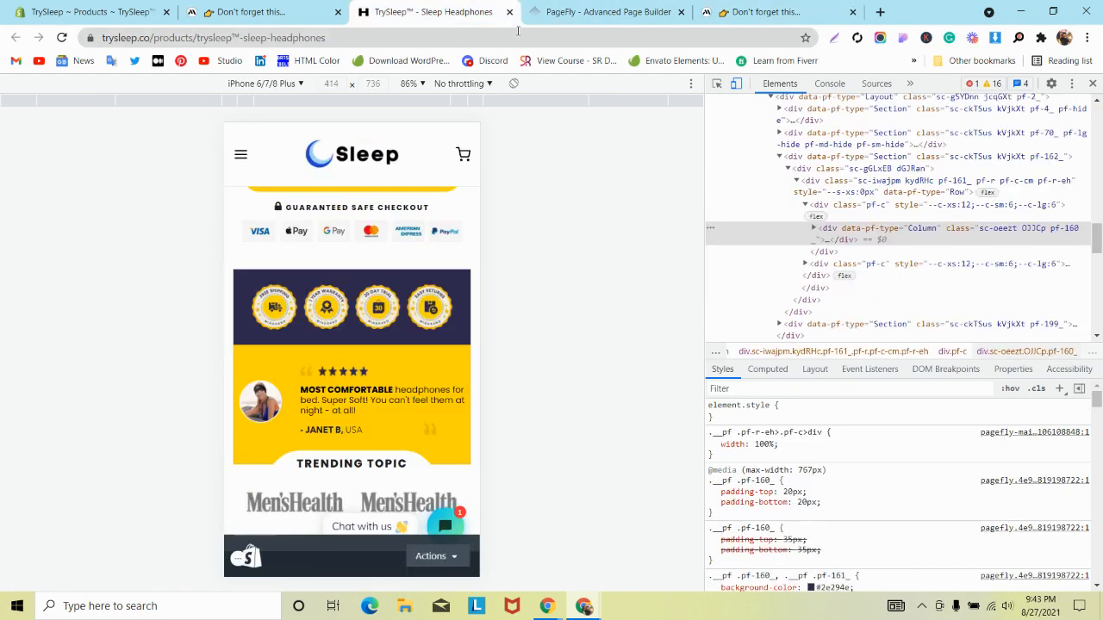
left_click(564, 10)
left_click(486, 7)
left_click(509, 12)
- Open the live page from the PageFly editor, dismiss the Shopify admin bar and check the desktop layout of the badge, testimonial and logo rows
left_click(992, 130)
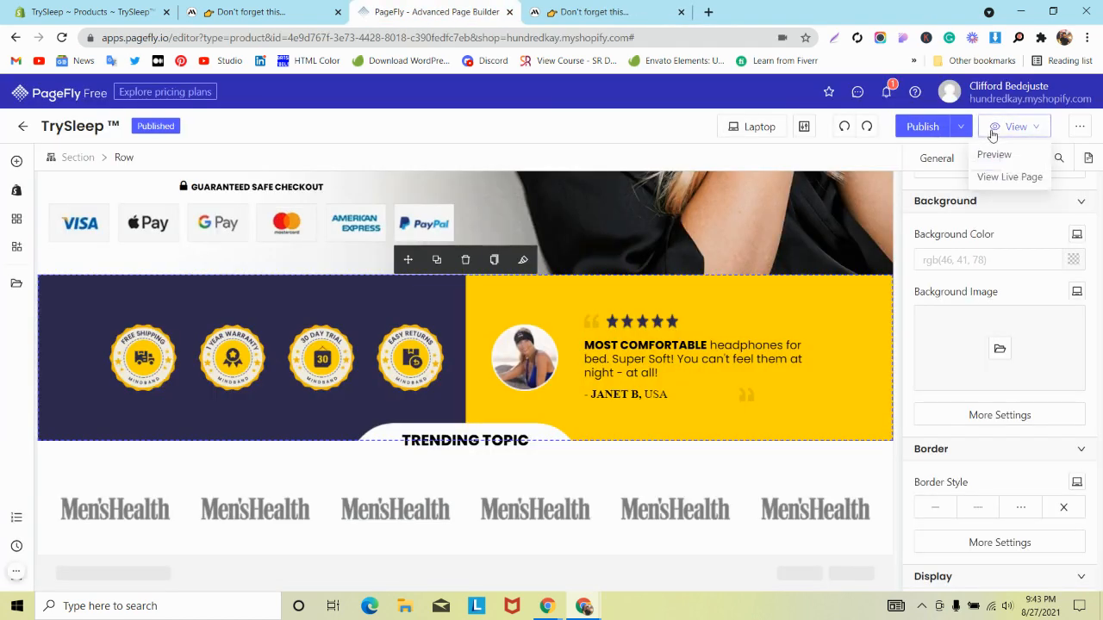
left_click(997, 180)
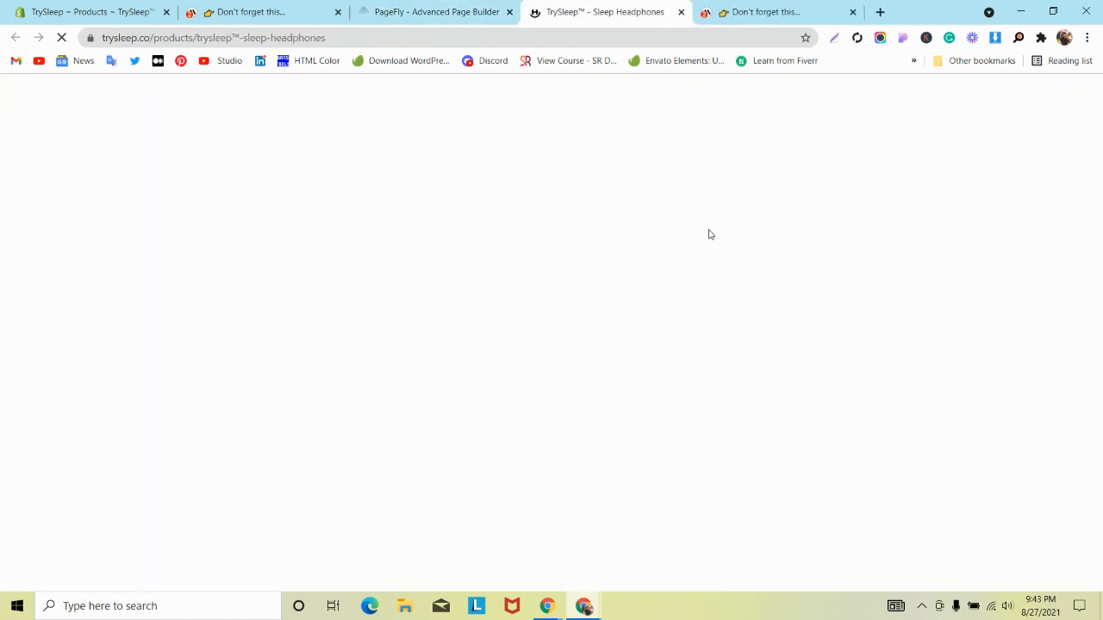
scroll(518, 209, "down", 15)
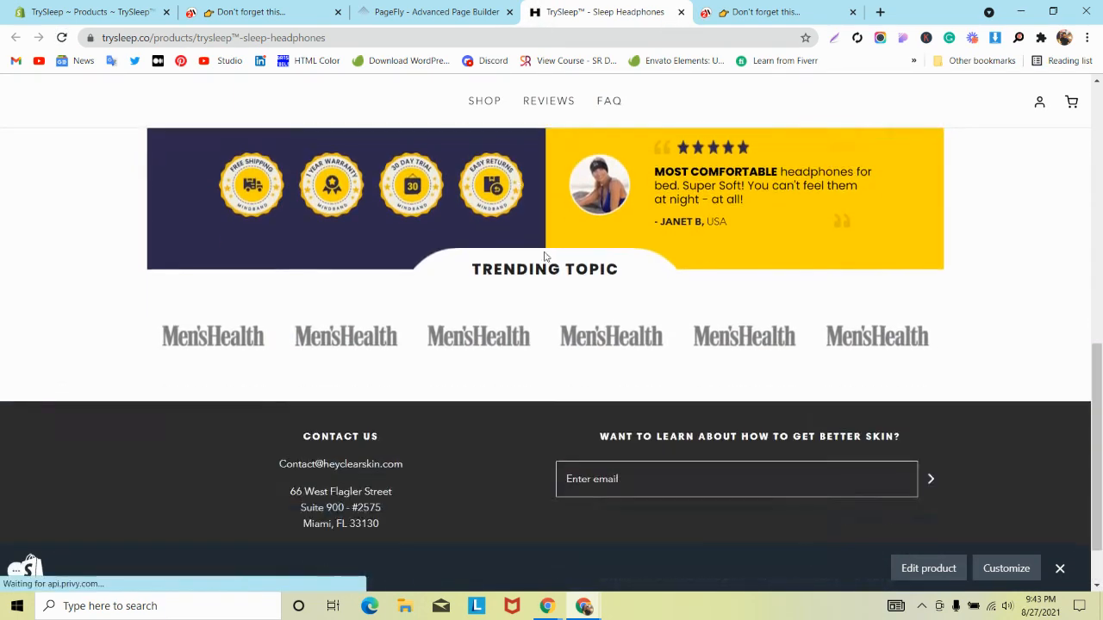
left_click(1061, 570)
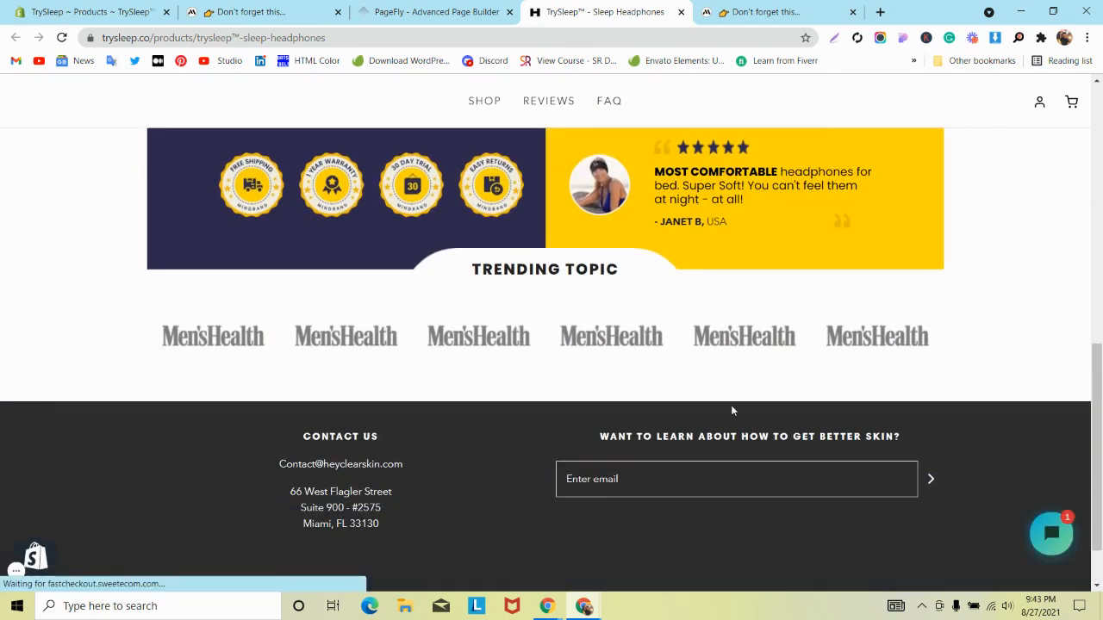
scroll(593, 434, "down", 1)
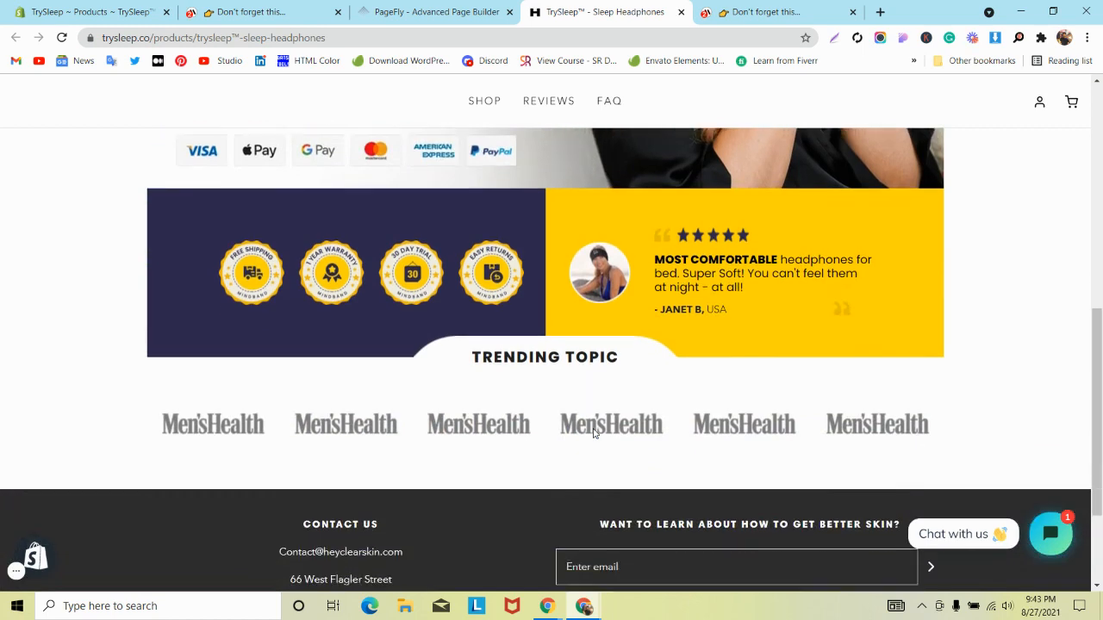
scroll(539, 405, "up", 3)
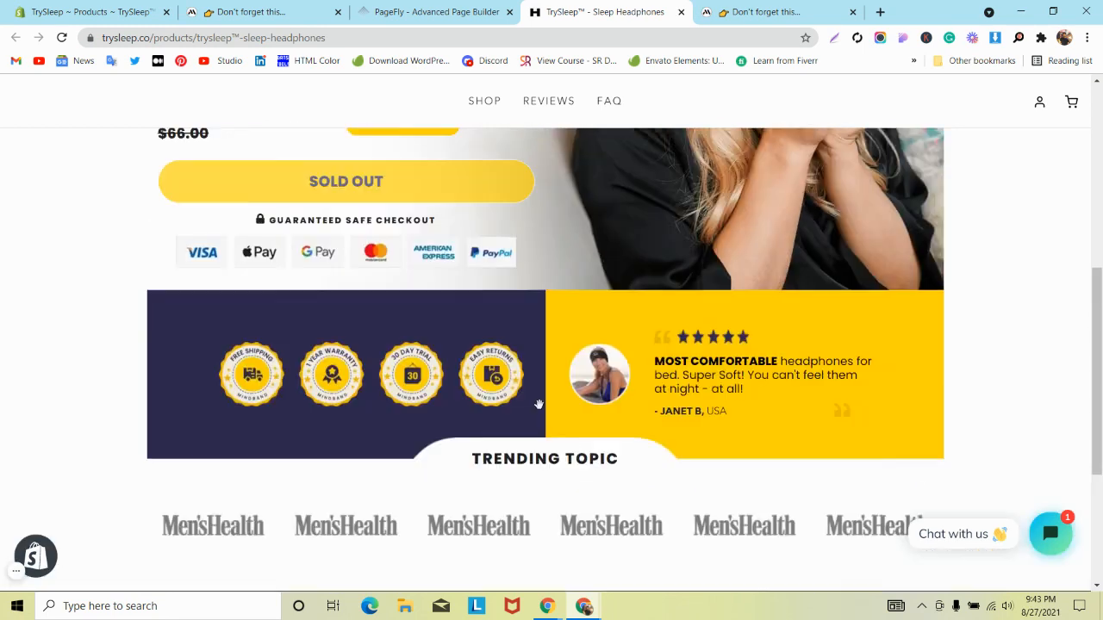
scroll(539, 407, "down", 3)
- Inspect the live page as iPhone 6/7/8 Plus, review its mobile layout up to the product header, and close the developer tools
right_click(539, 386)
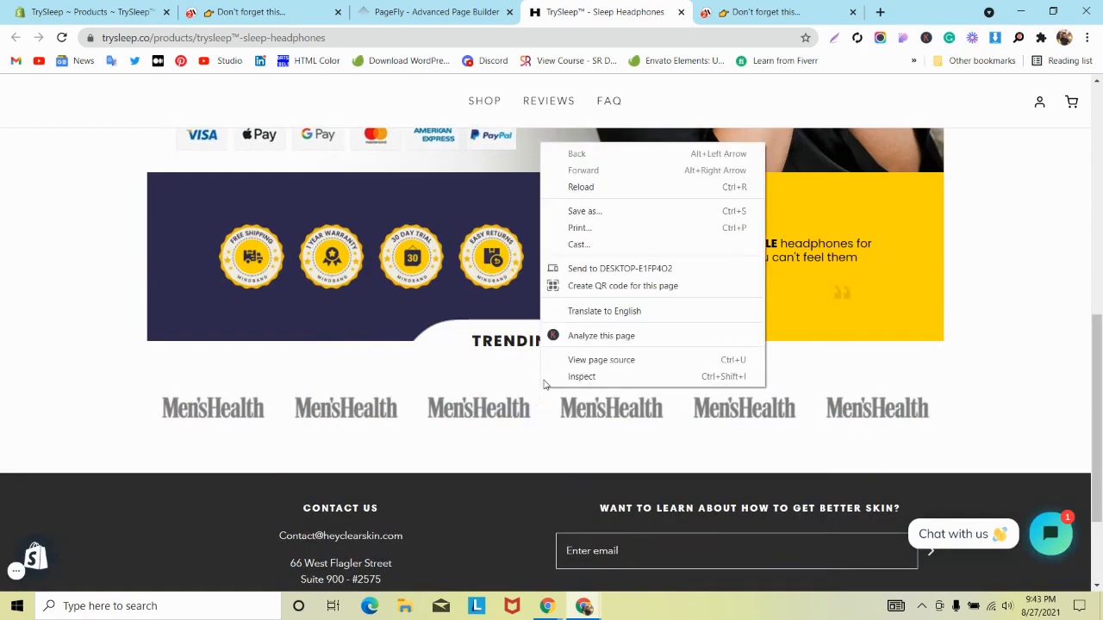
left_click(556, 376)
scroll(315, 302, "down", 2)
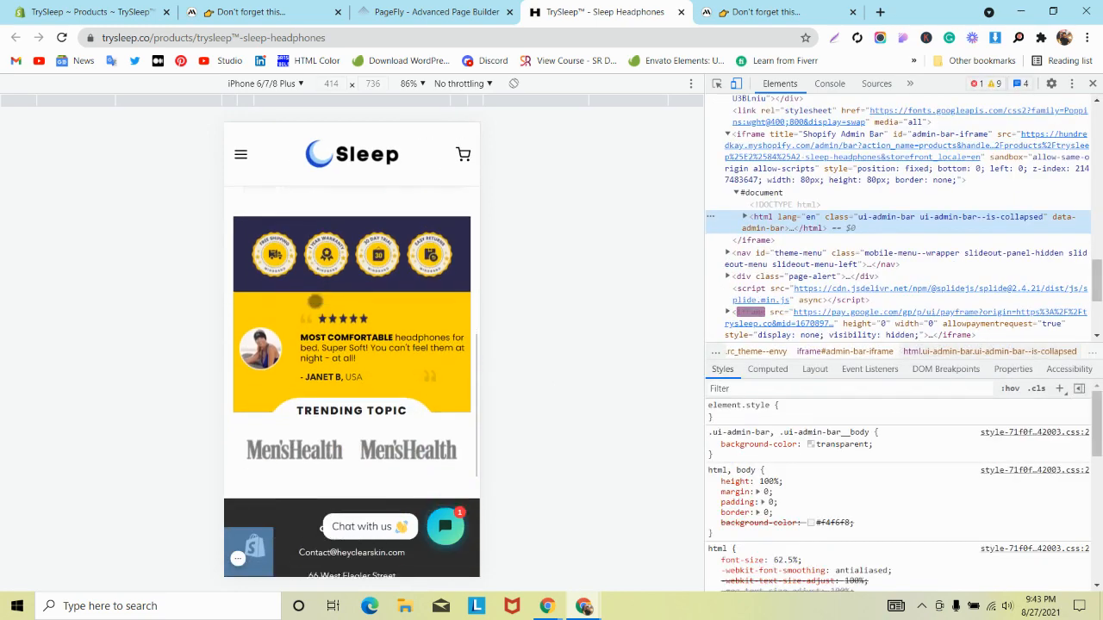
scroll(316, 302, "up", 3)
scroll(315, 303, "down", 2)
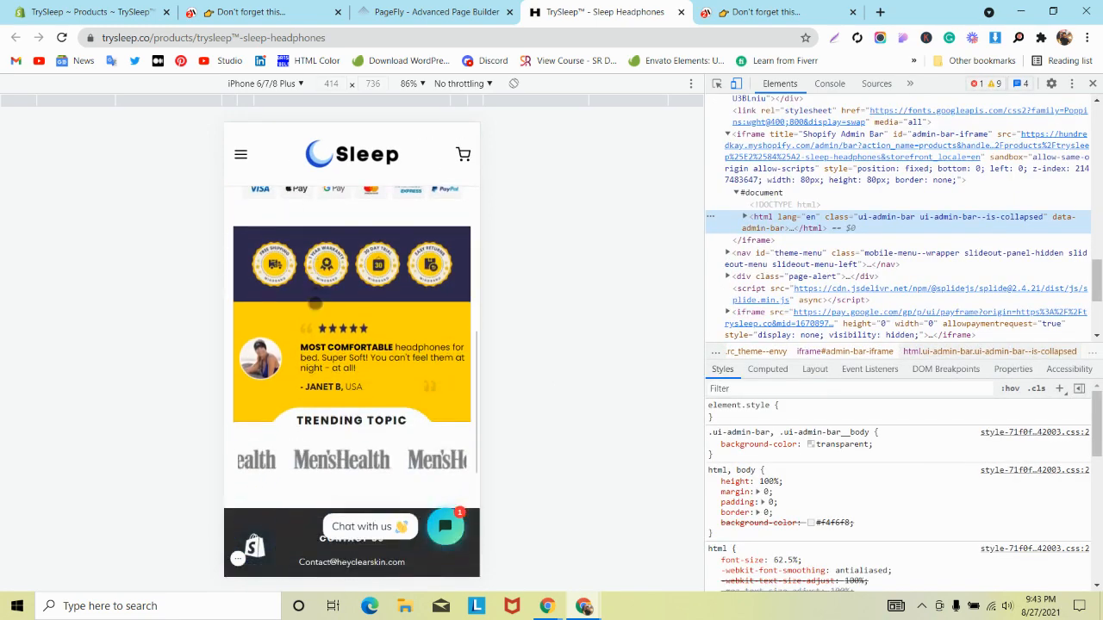
scroll(315, 303, "up", 5)
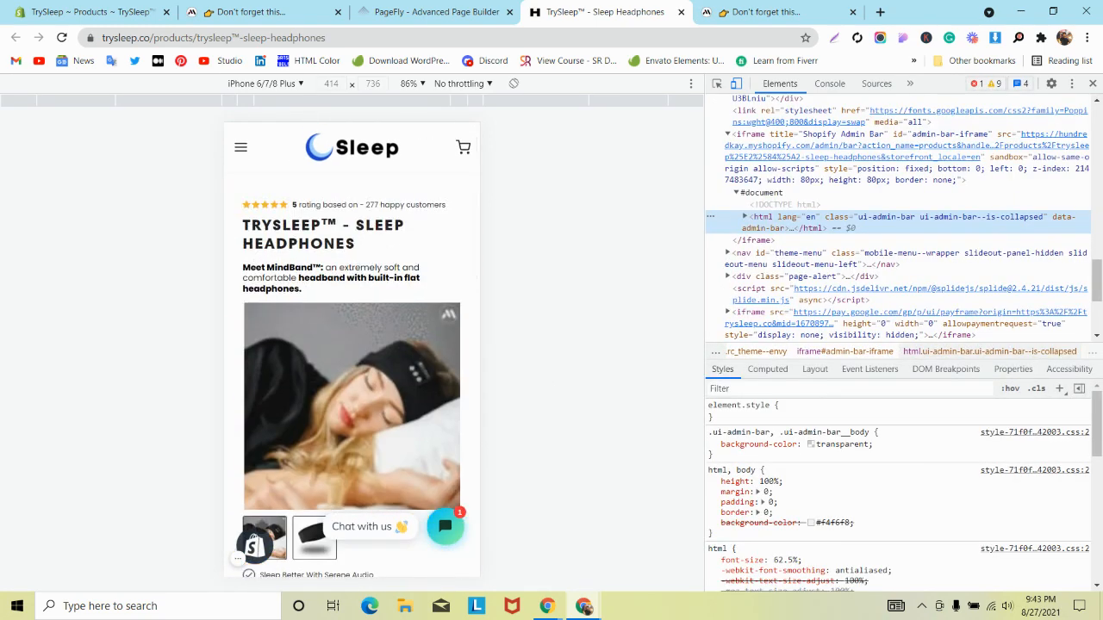
left_click(1091, 83)
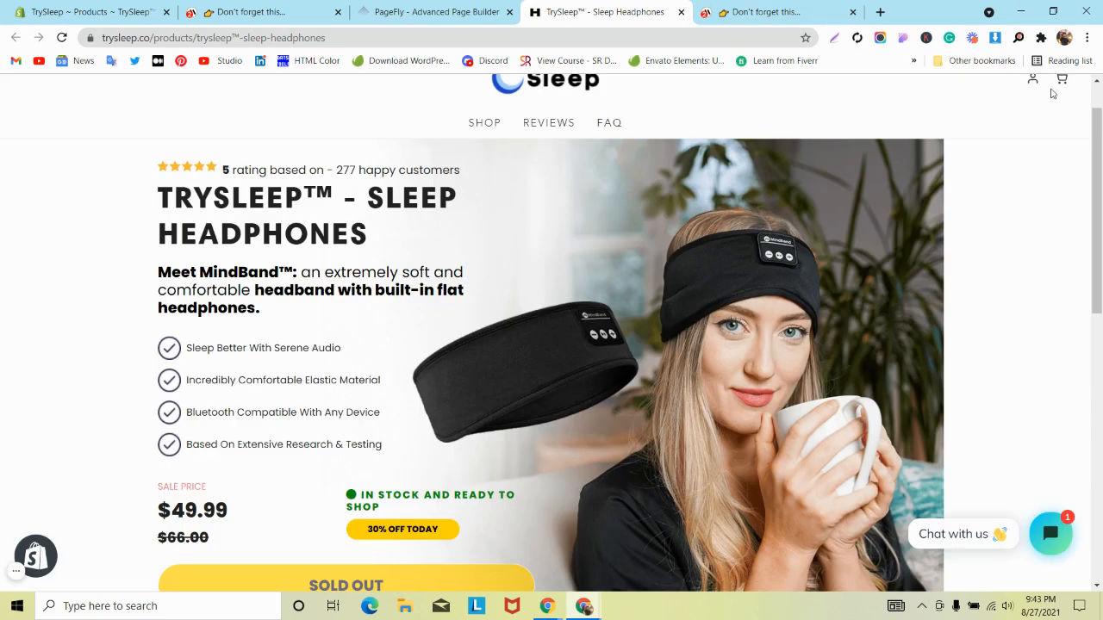
left_click(11, 576)
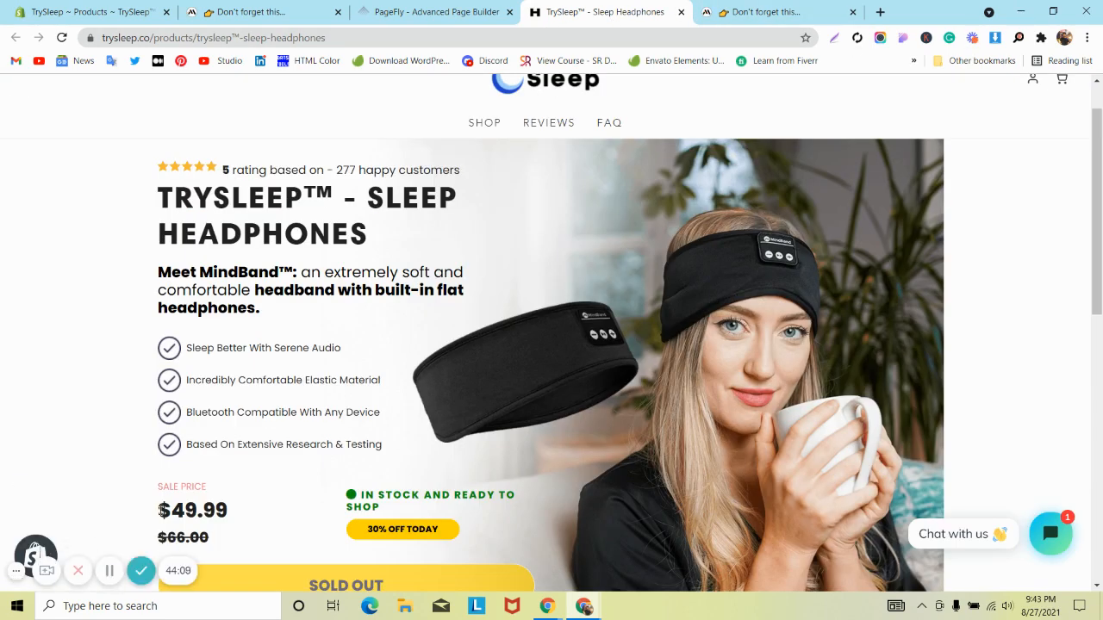